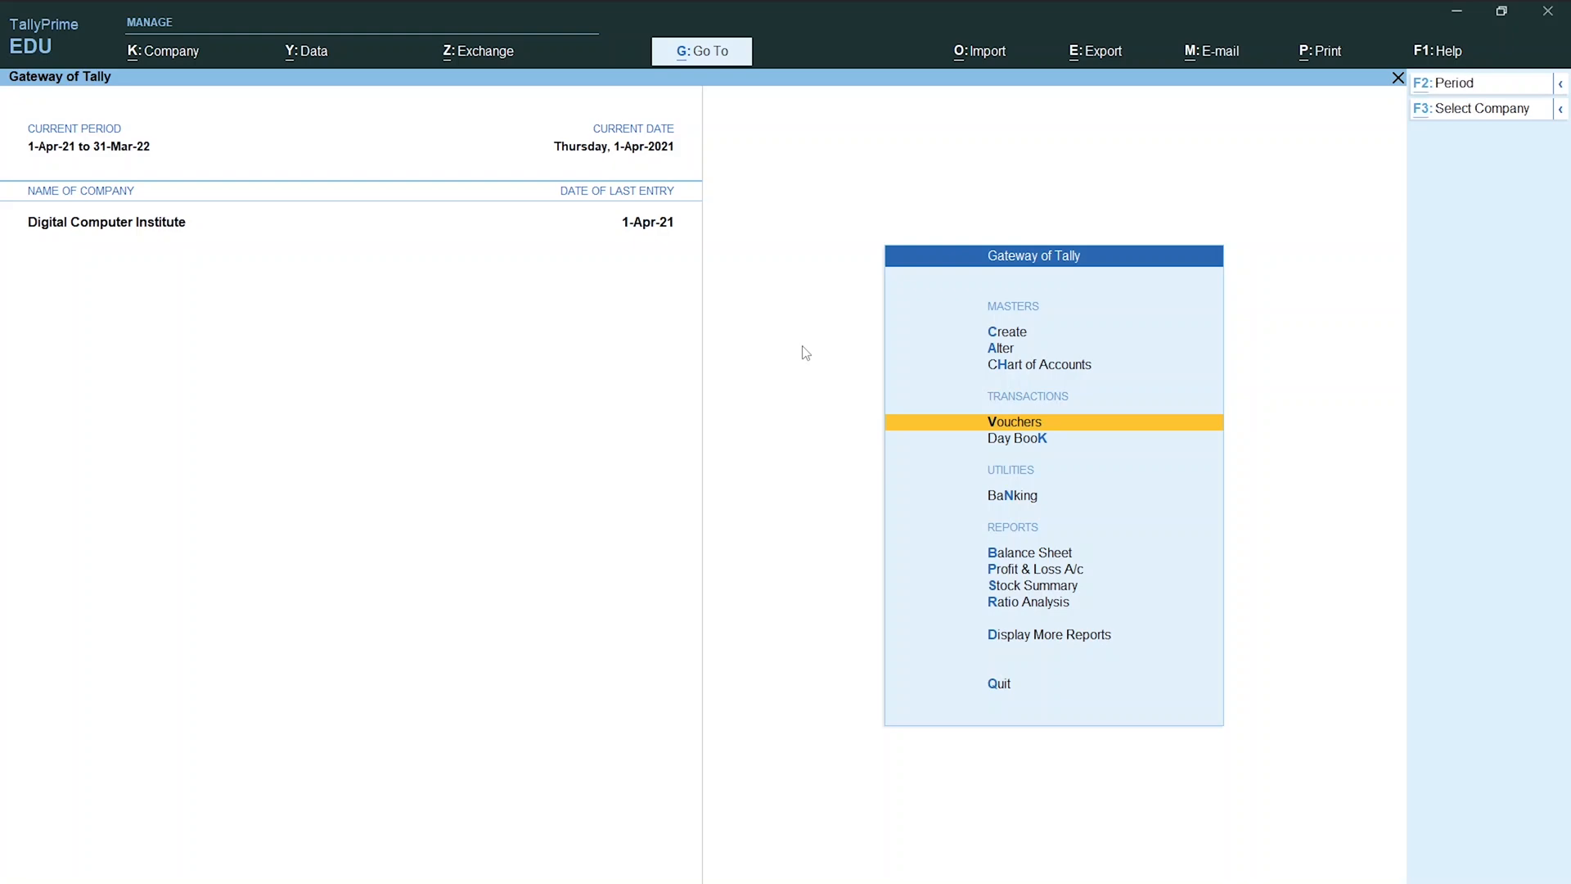
# Switch to the Word document "tally prime data" and review the Transaction - 1 inventory purchase exercises and their GST rates.
pyautogui.hotkey('alt', 'Tab')
pyautogui.scroll(10, 816, 343)
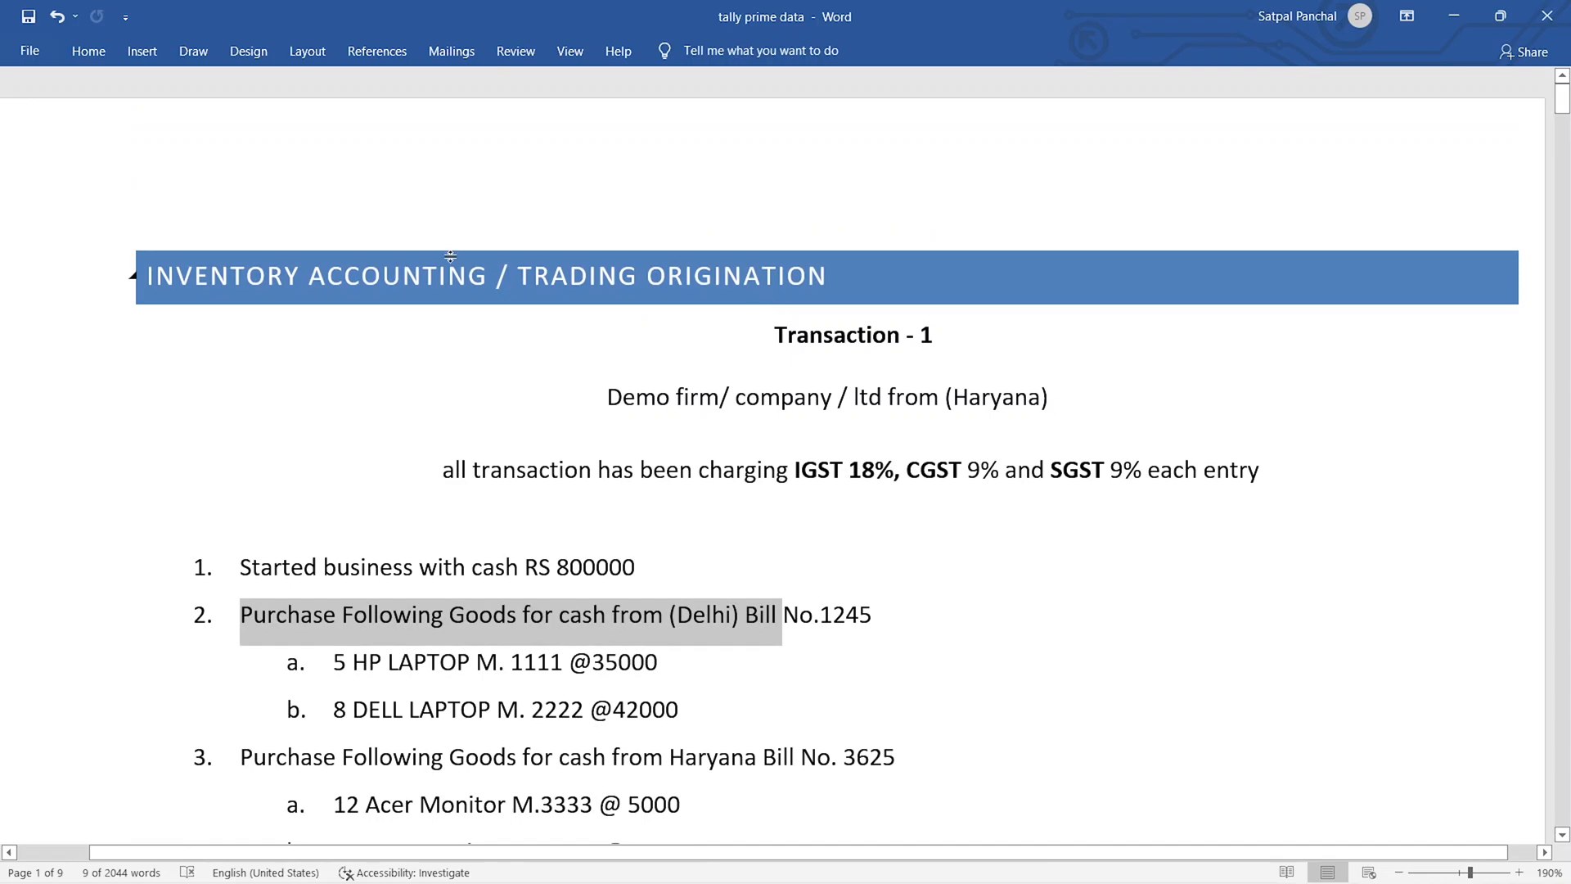
pyautogui.scroll(-1, 246, 217)
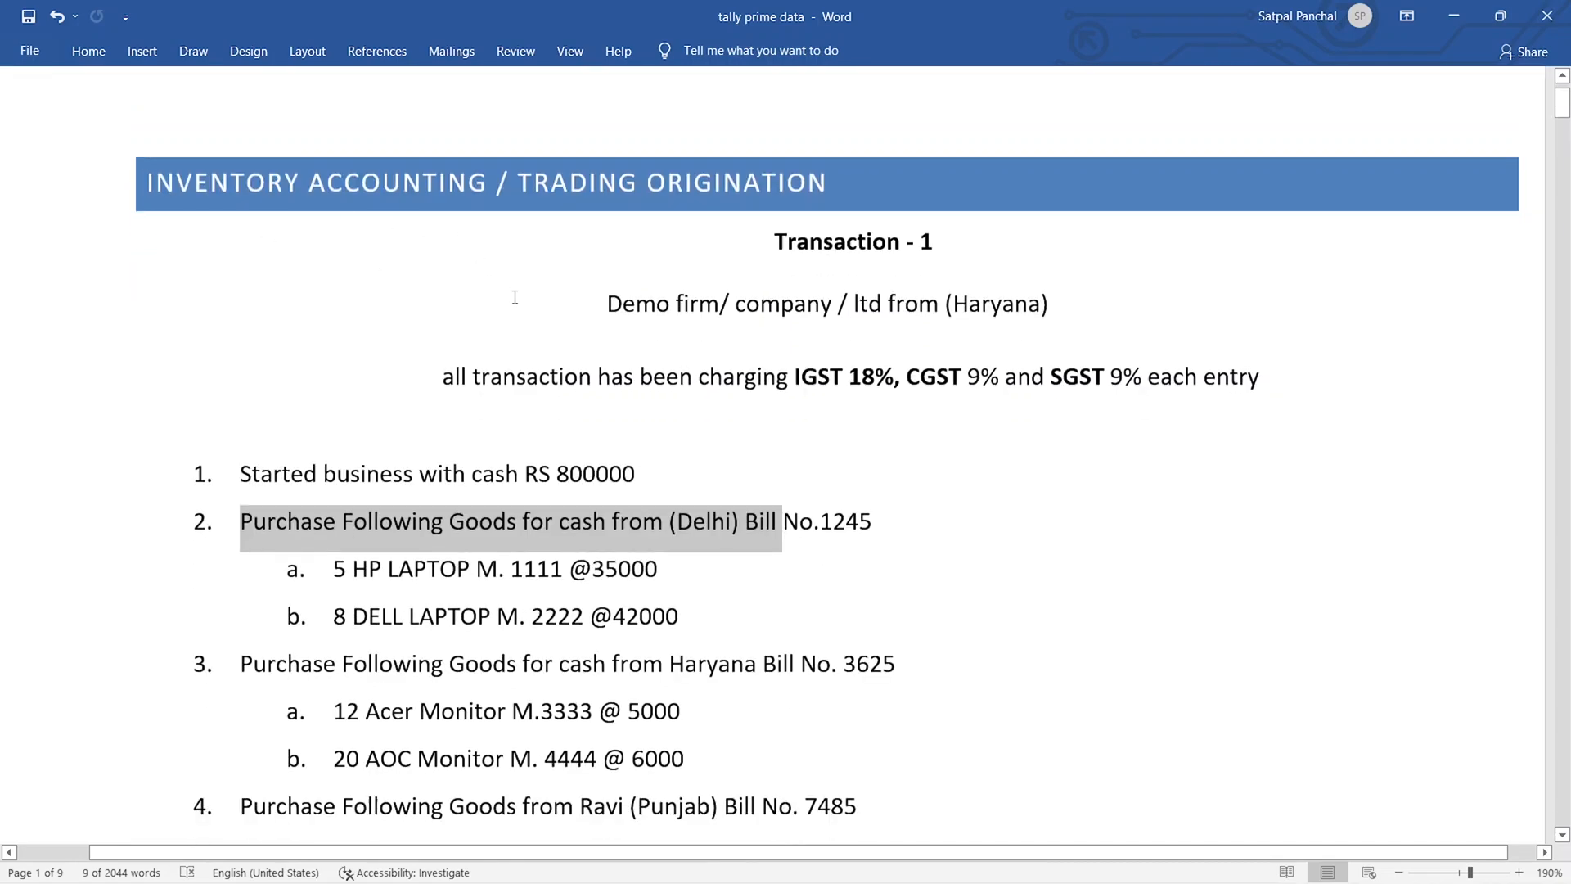
pyautogui.scroll(-2, 514, 297)
pyautogui.click(693, 335)
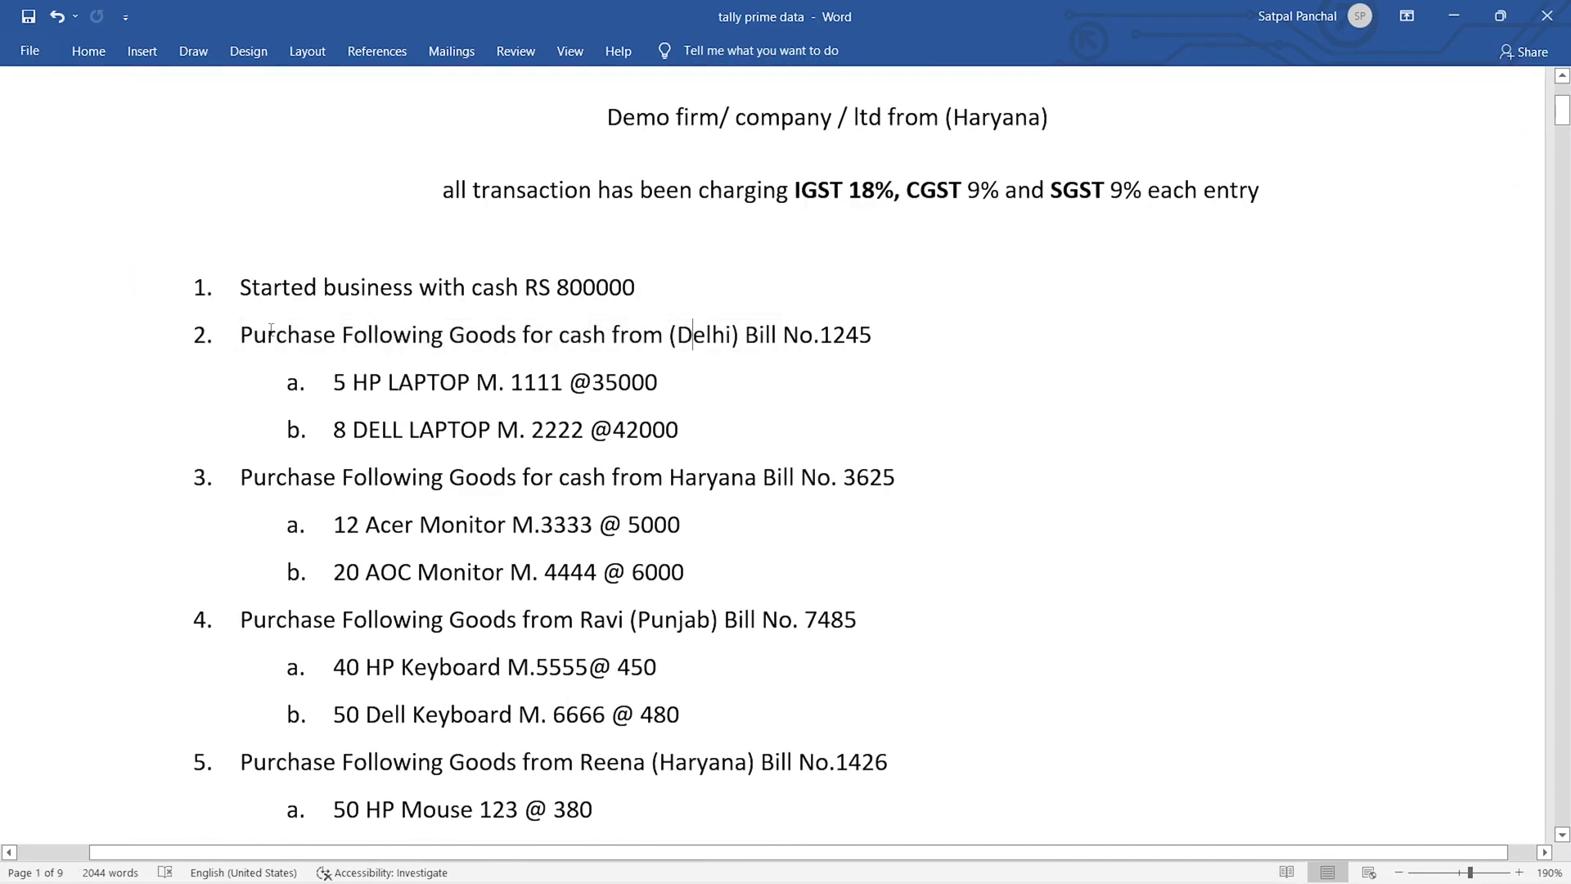
pyautogui.scroll(-7, 527, 348)
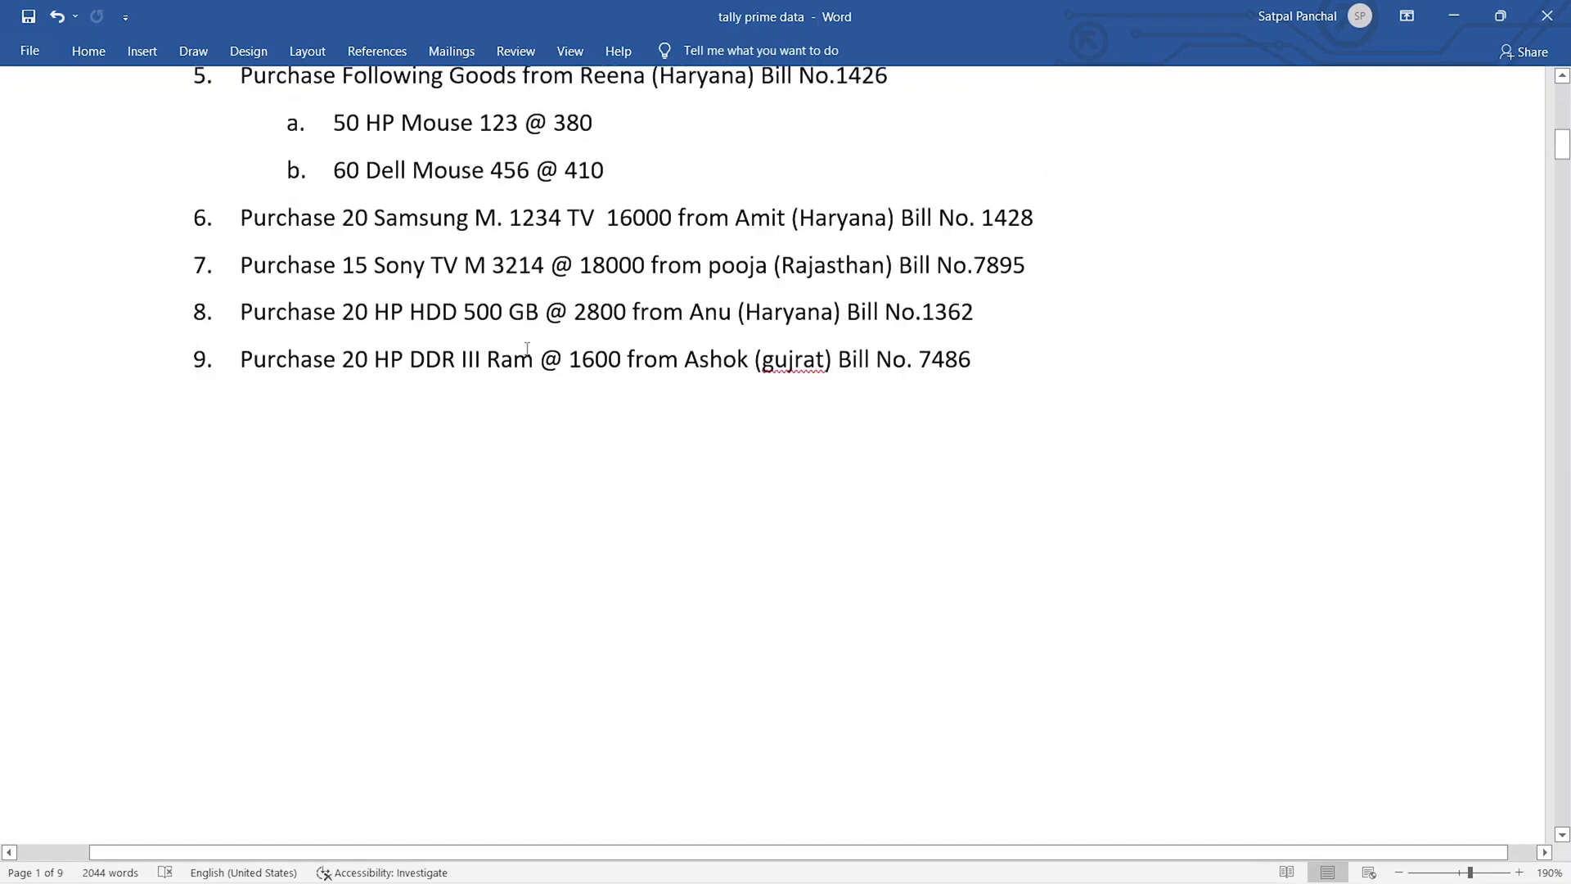
pyautogui.scroll(7, 527, 349)
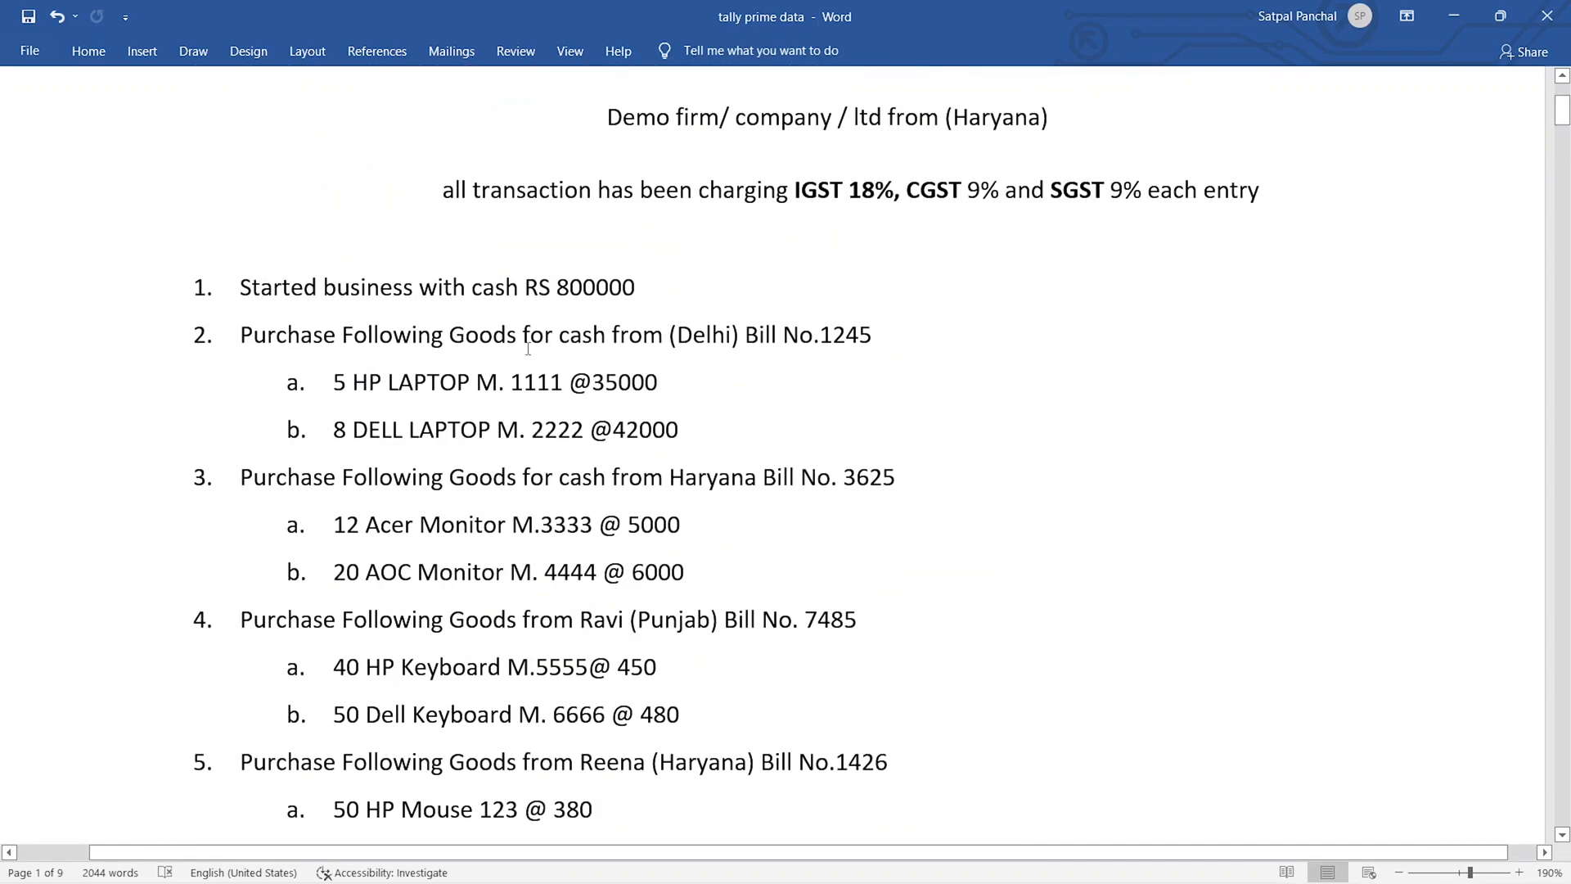
pyautogui.scroll(2, 528, 348)
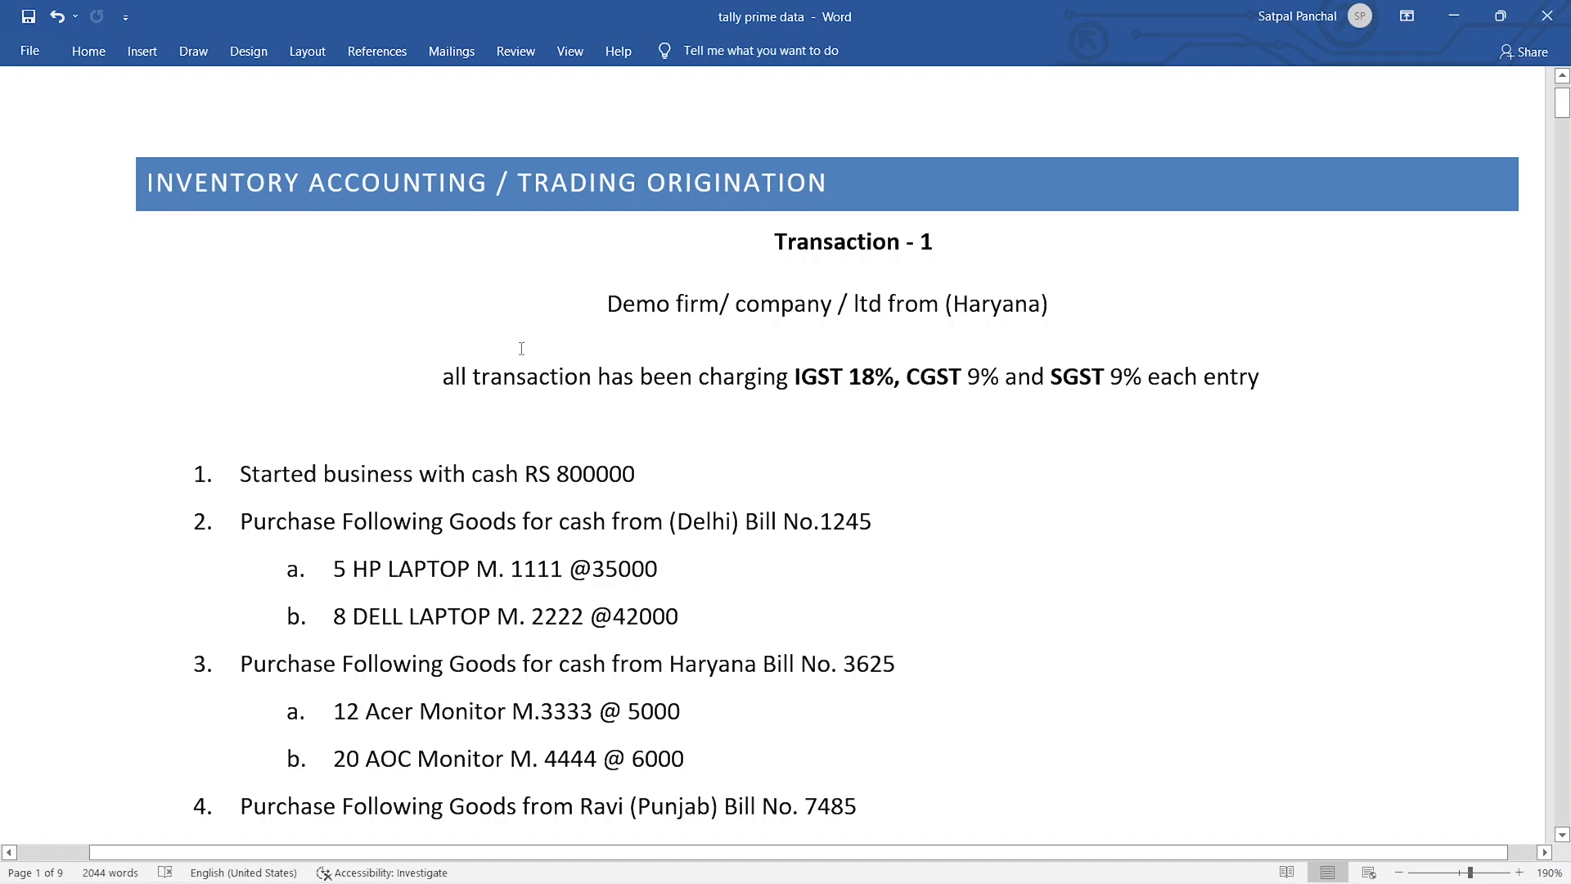
pyautogui.scroll(-2, 521, 348)
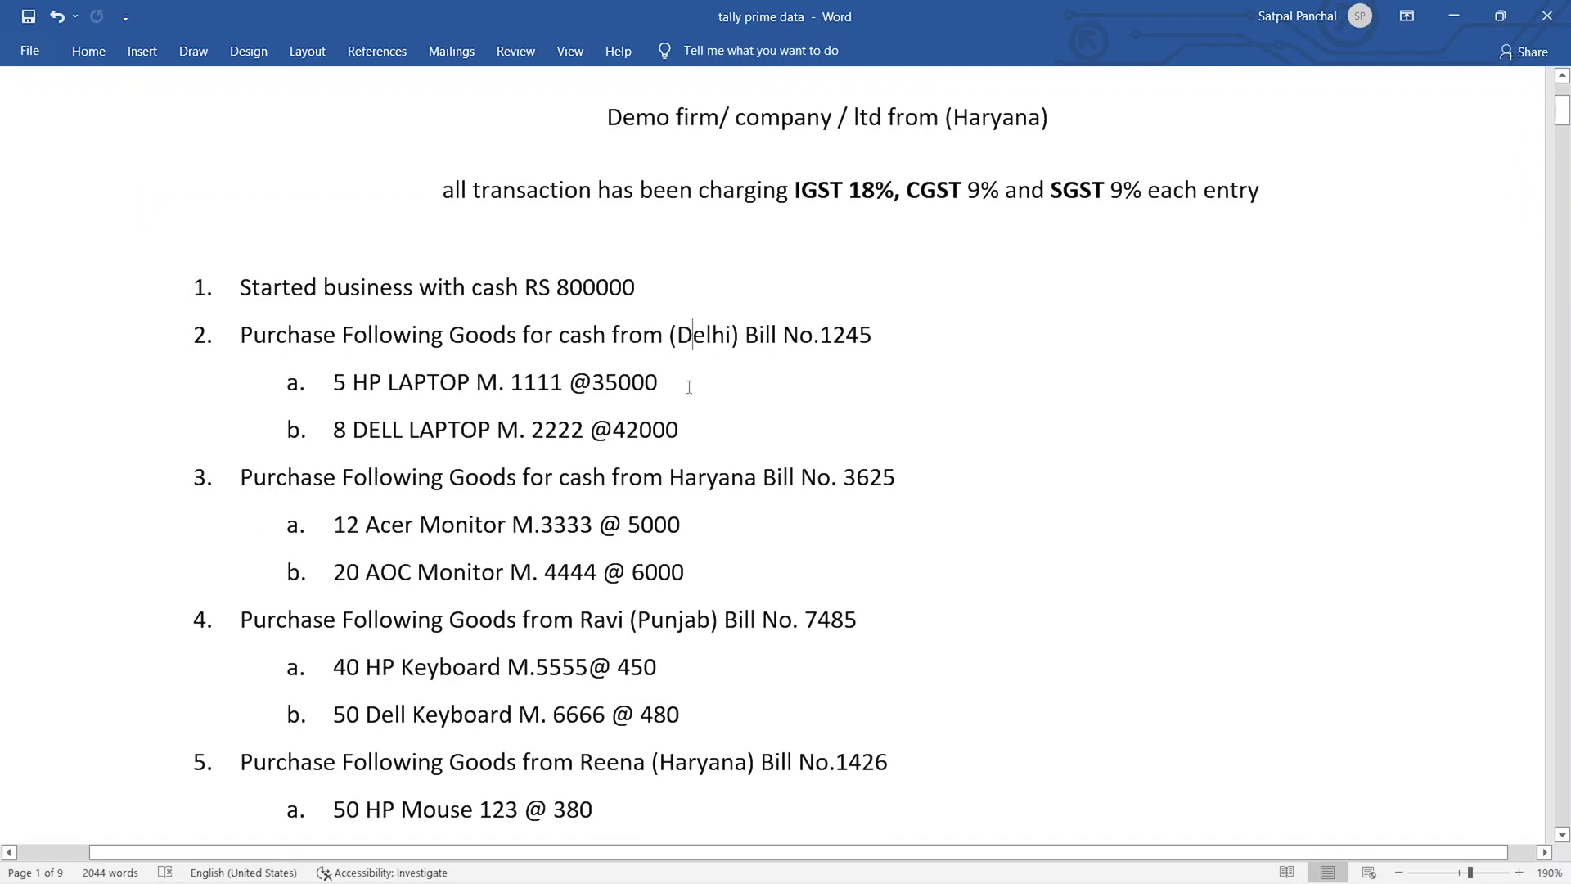
# Highlight the HP and Dell laptop items of the Delhi cash purchase in turn, checking them against the exercise heading.
pyautogui.moveTo(331, 381); pyautogui.dragTo(633, 391)
pyautogui.moveTo(332, 430); pyautogui.dragTo(692, 438)
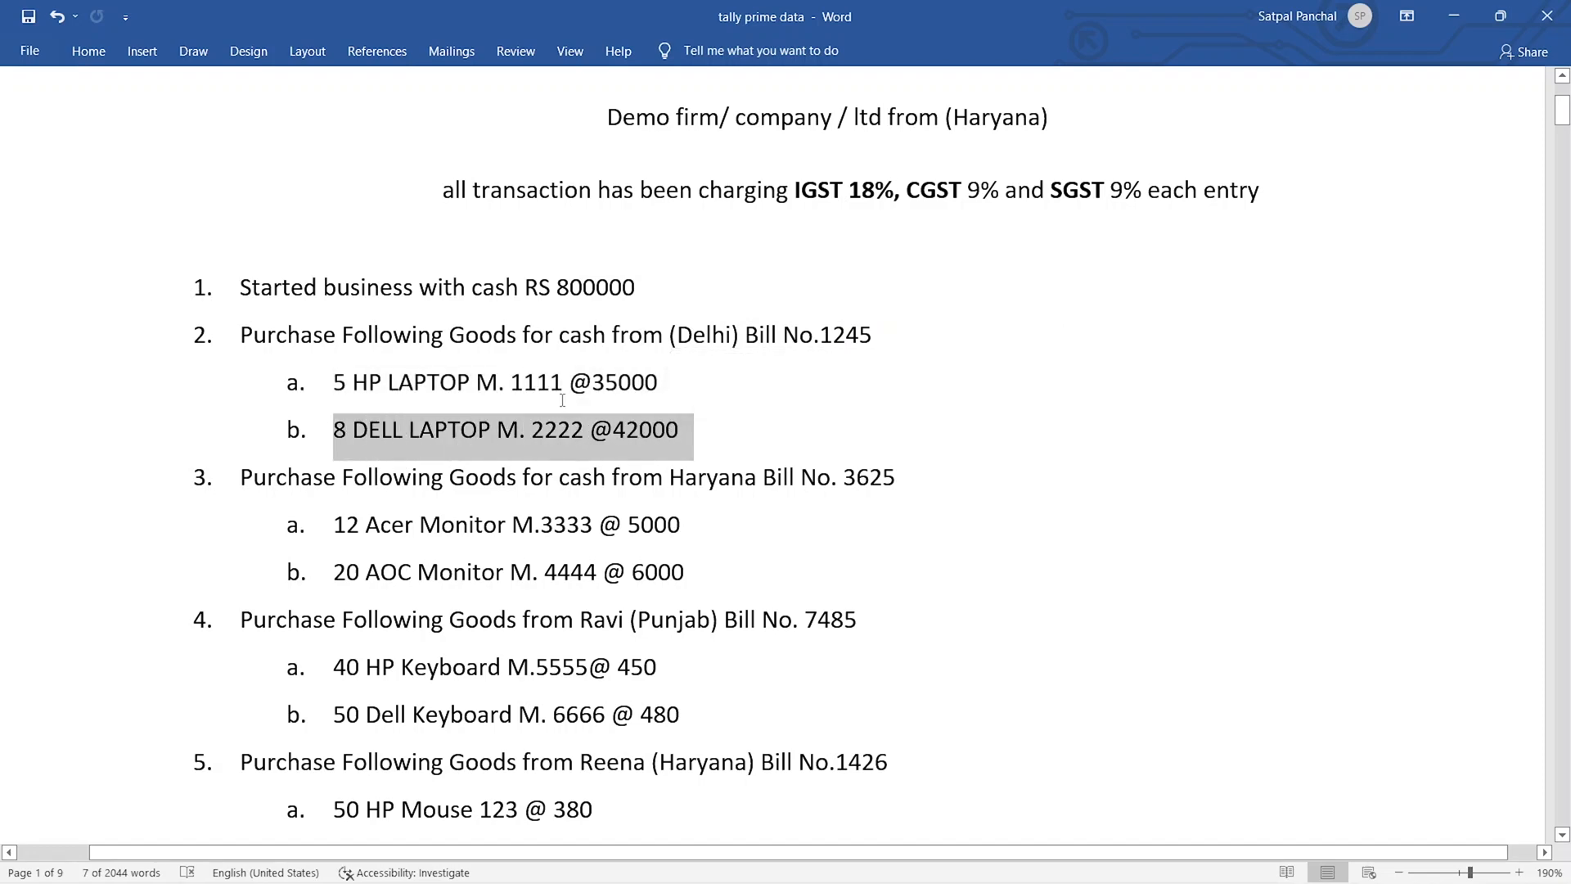
pyautogui.scroll(3, 562, 401)
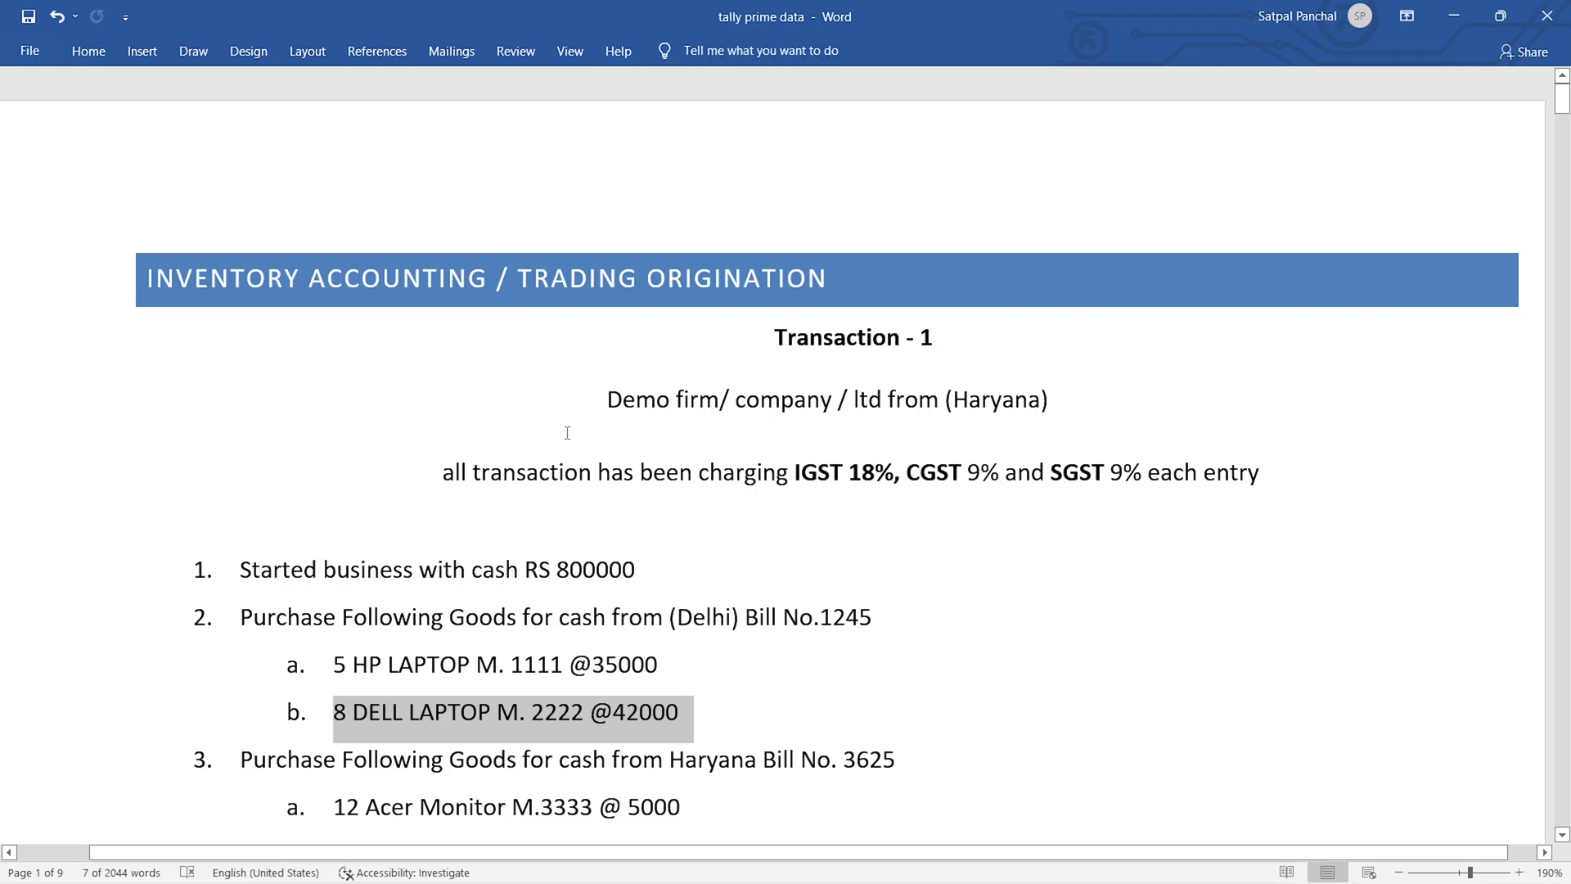
pyautogui.scroll(-3, 559, 639)
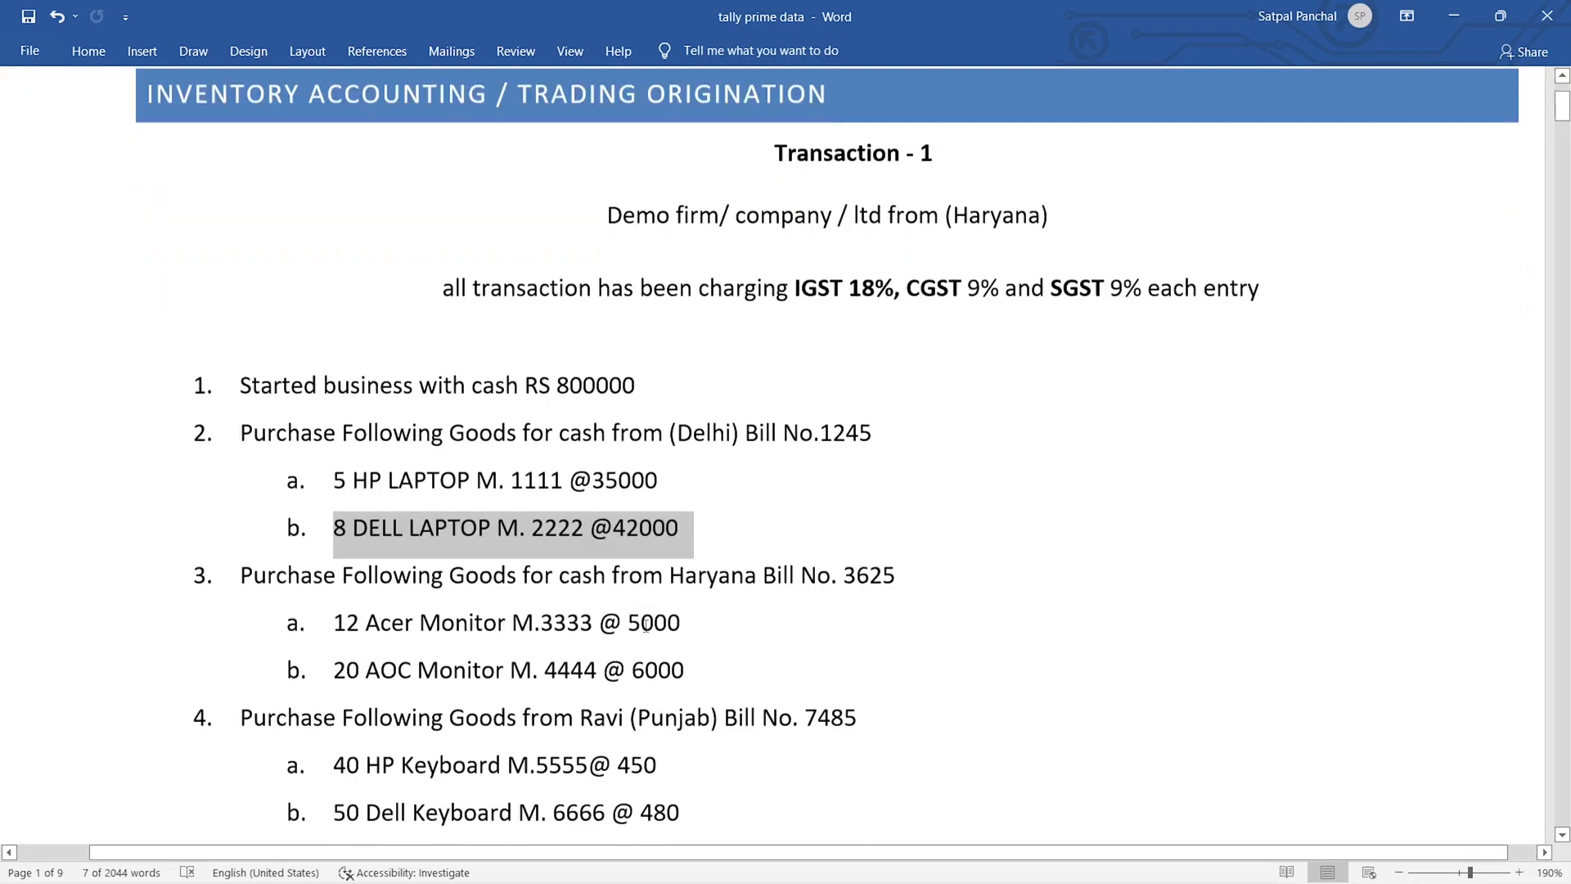
pyautogui.click(708, 525)
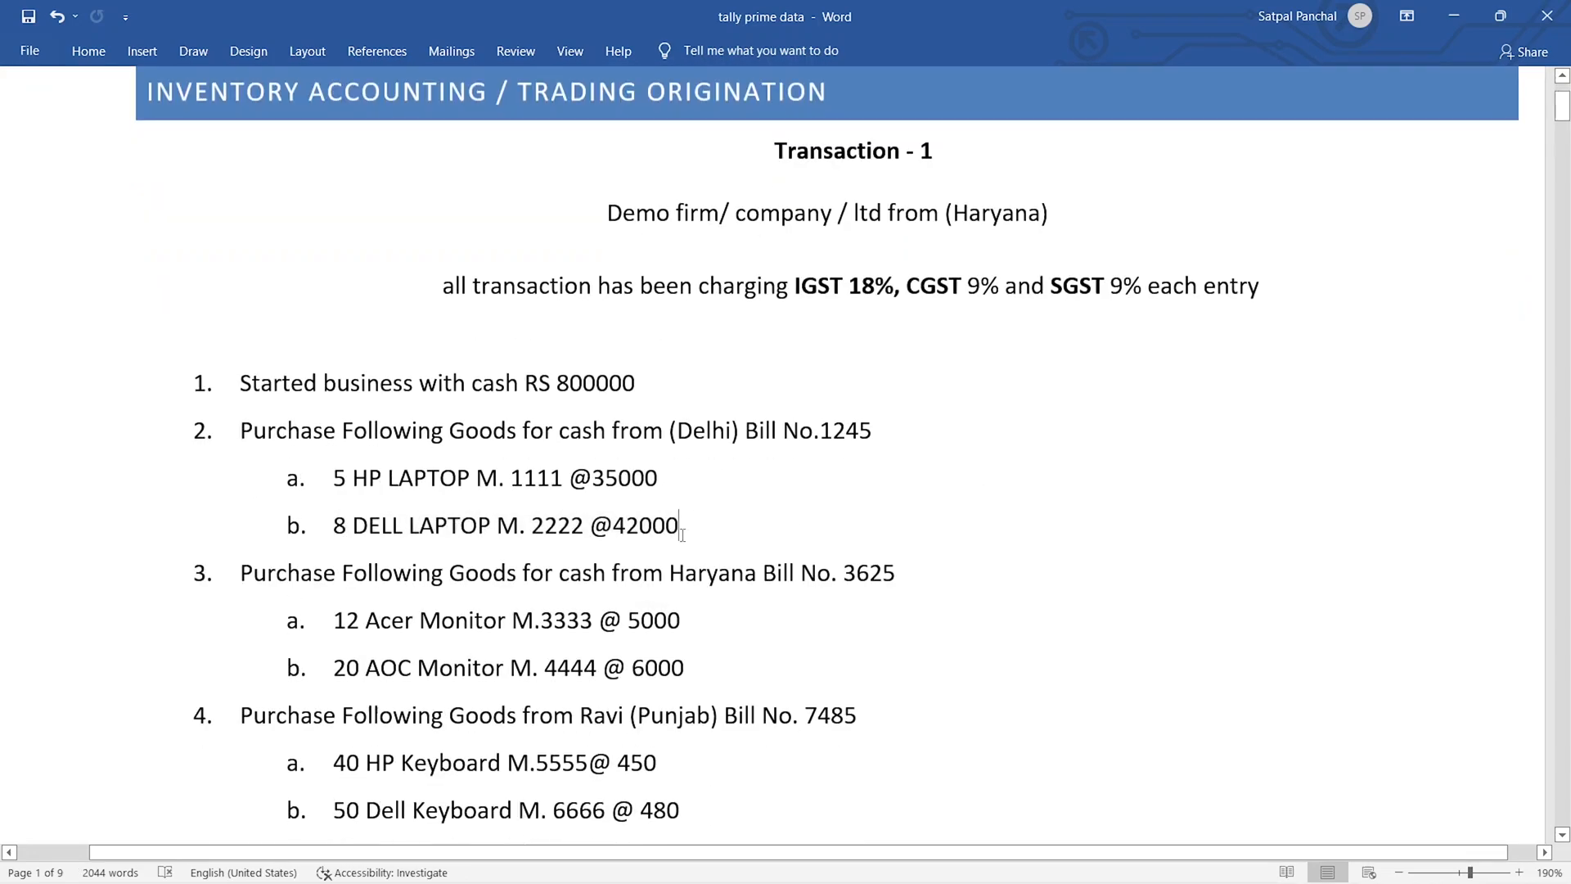
# Look through the purchase, purchase return, sales and sales return exercises in Transactions 1 to 4.
pyautogui.scroll(-17, 681, 524)
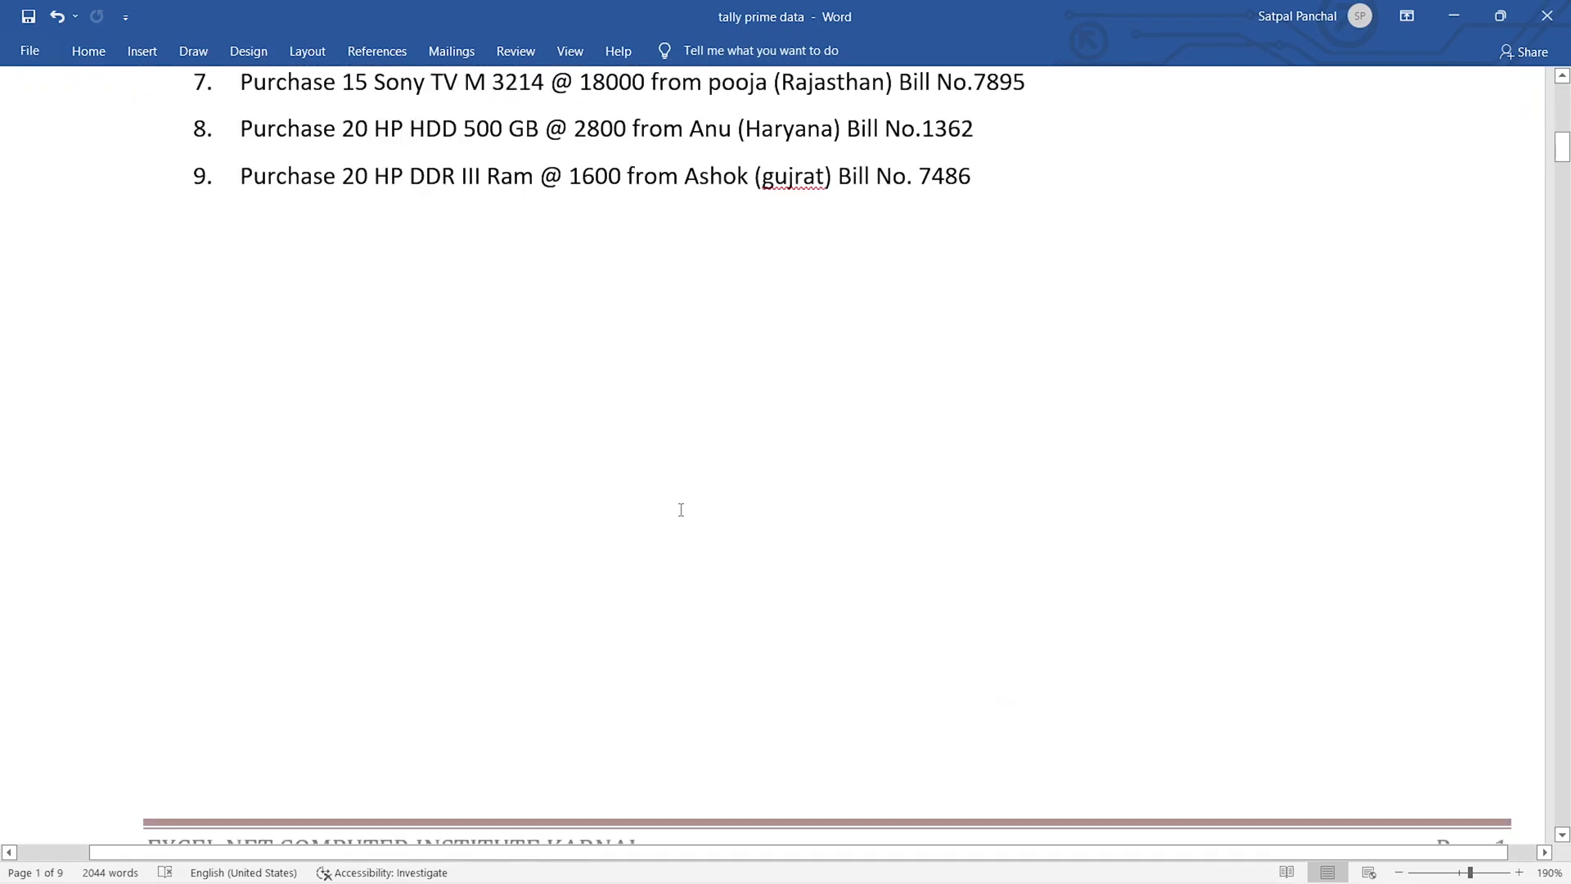
pyautogui.scroll(7, 676, 508)
pyautogui.scroll(6, 661, 505)
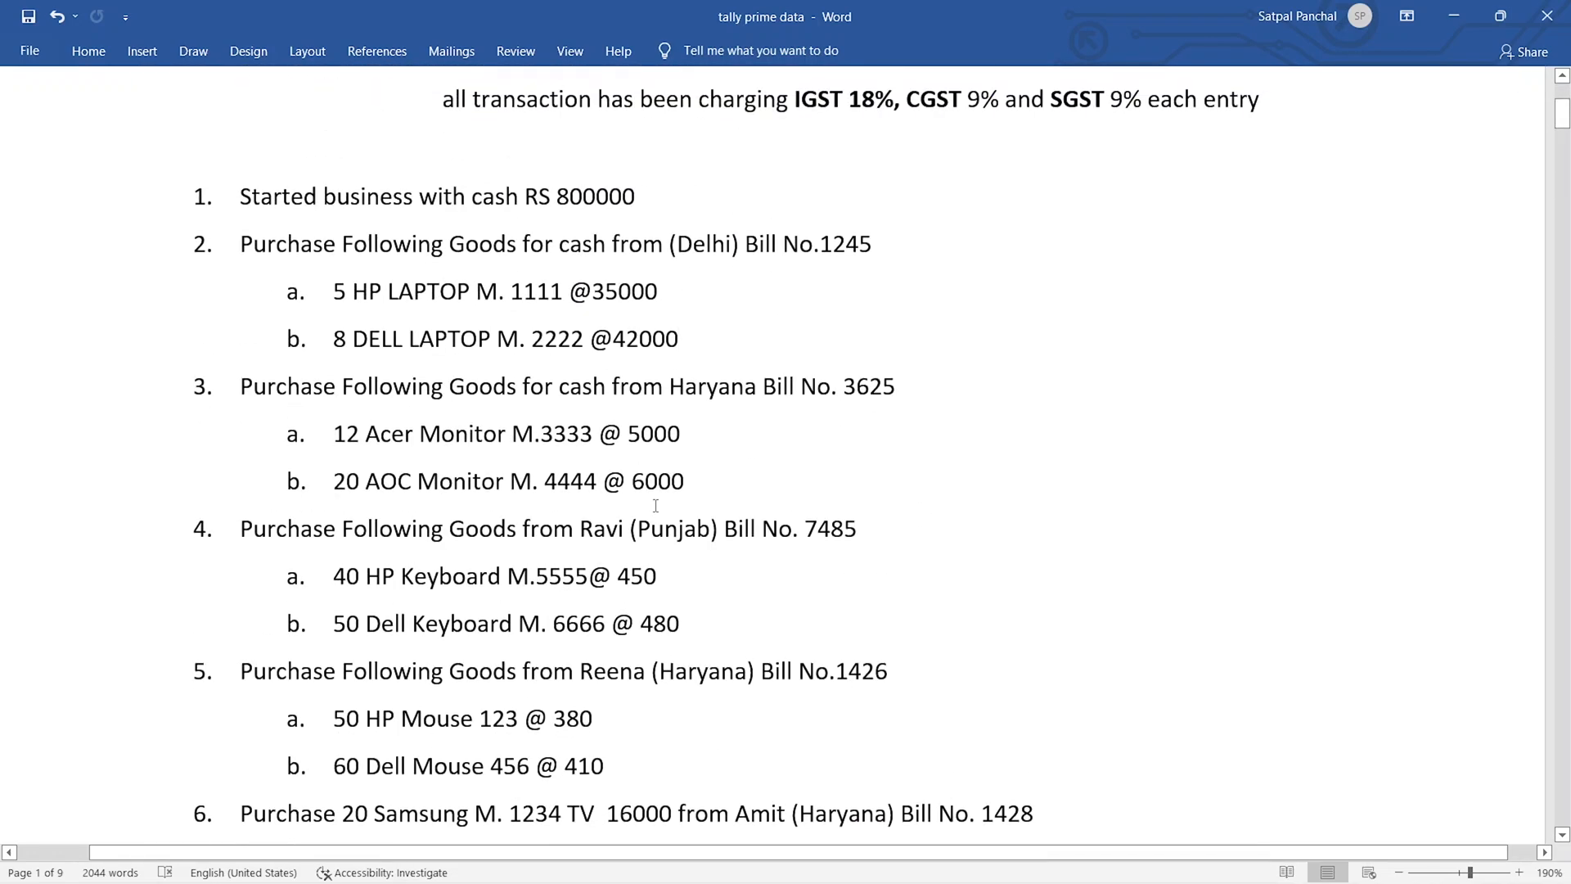
pyautogui.scroll(6, 656, 505)
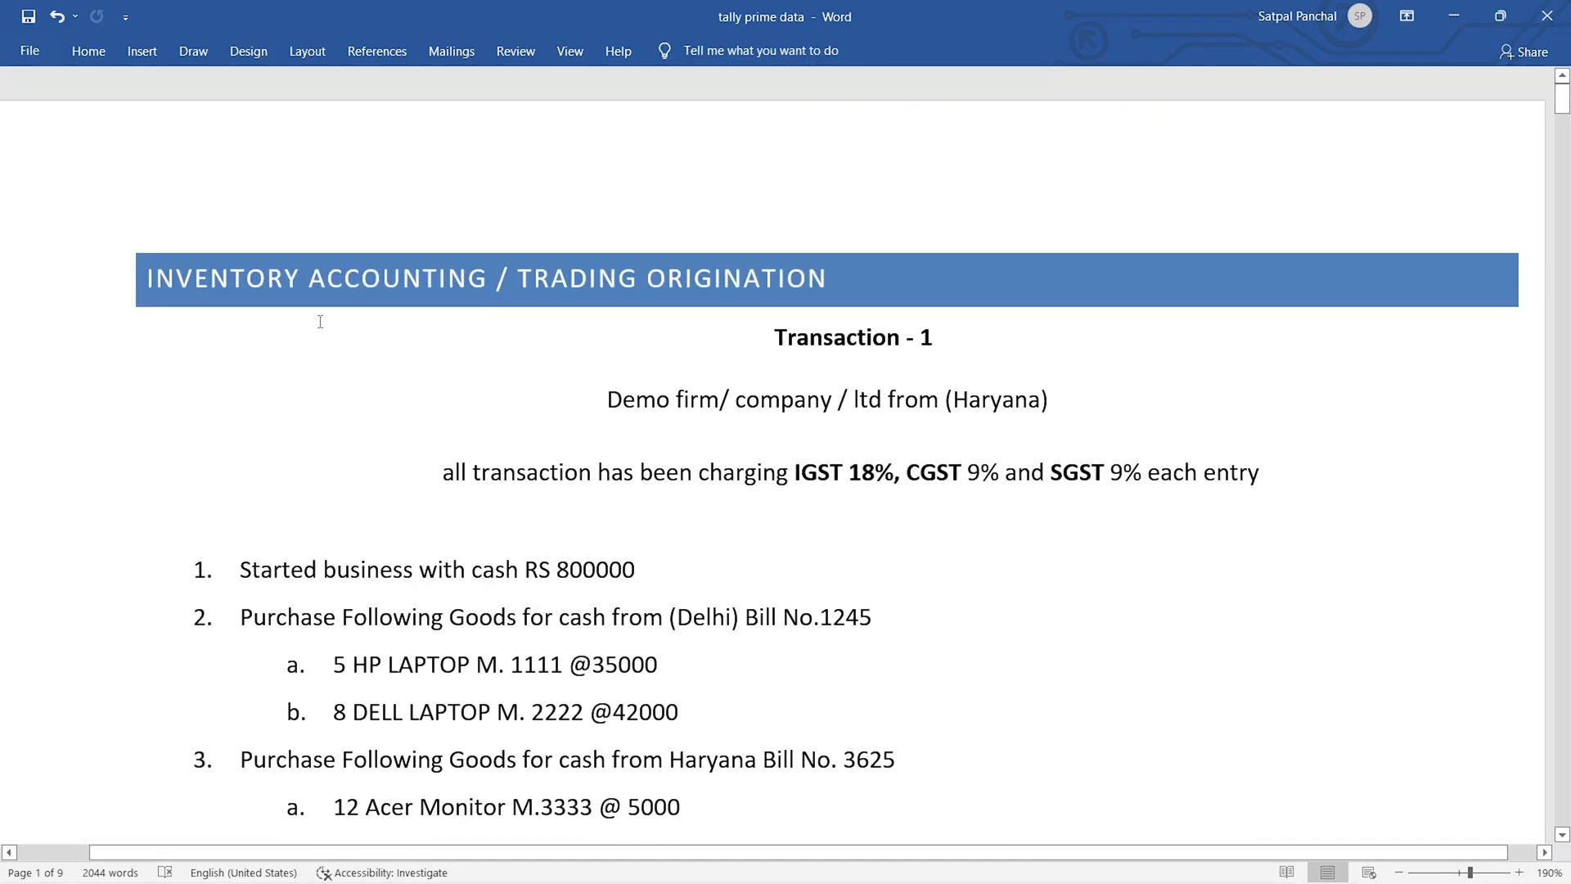
pyautogui.scroll(-15, 536, 343)
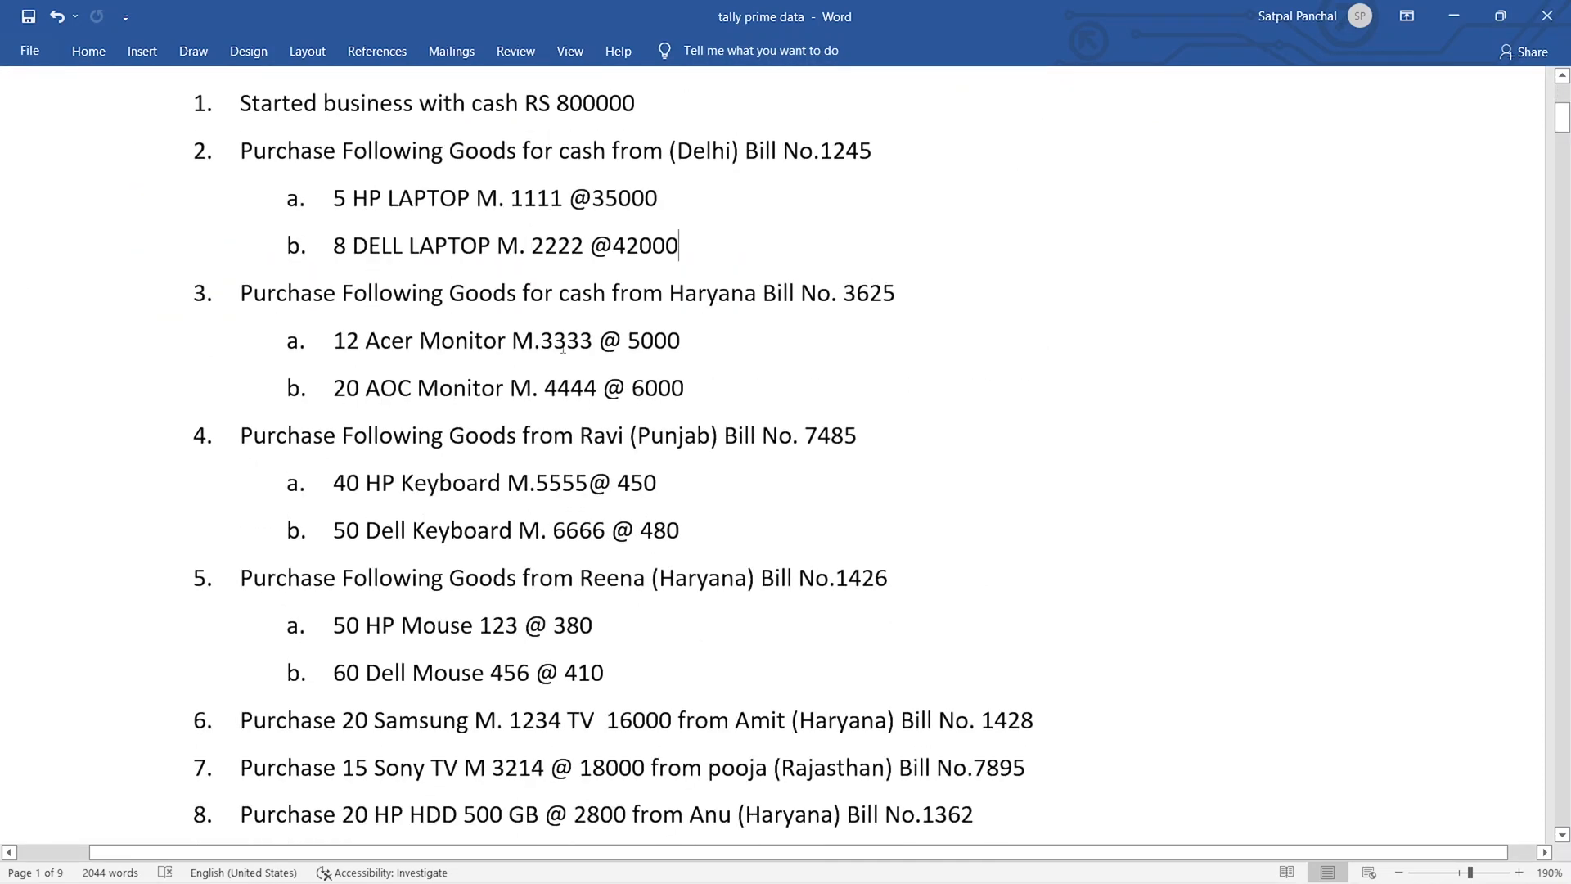
pyautogui.scroll(-9, 569, 356)
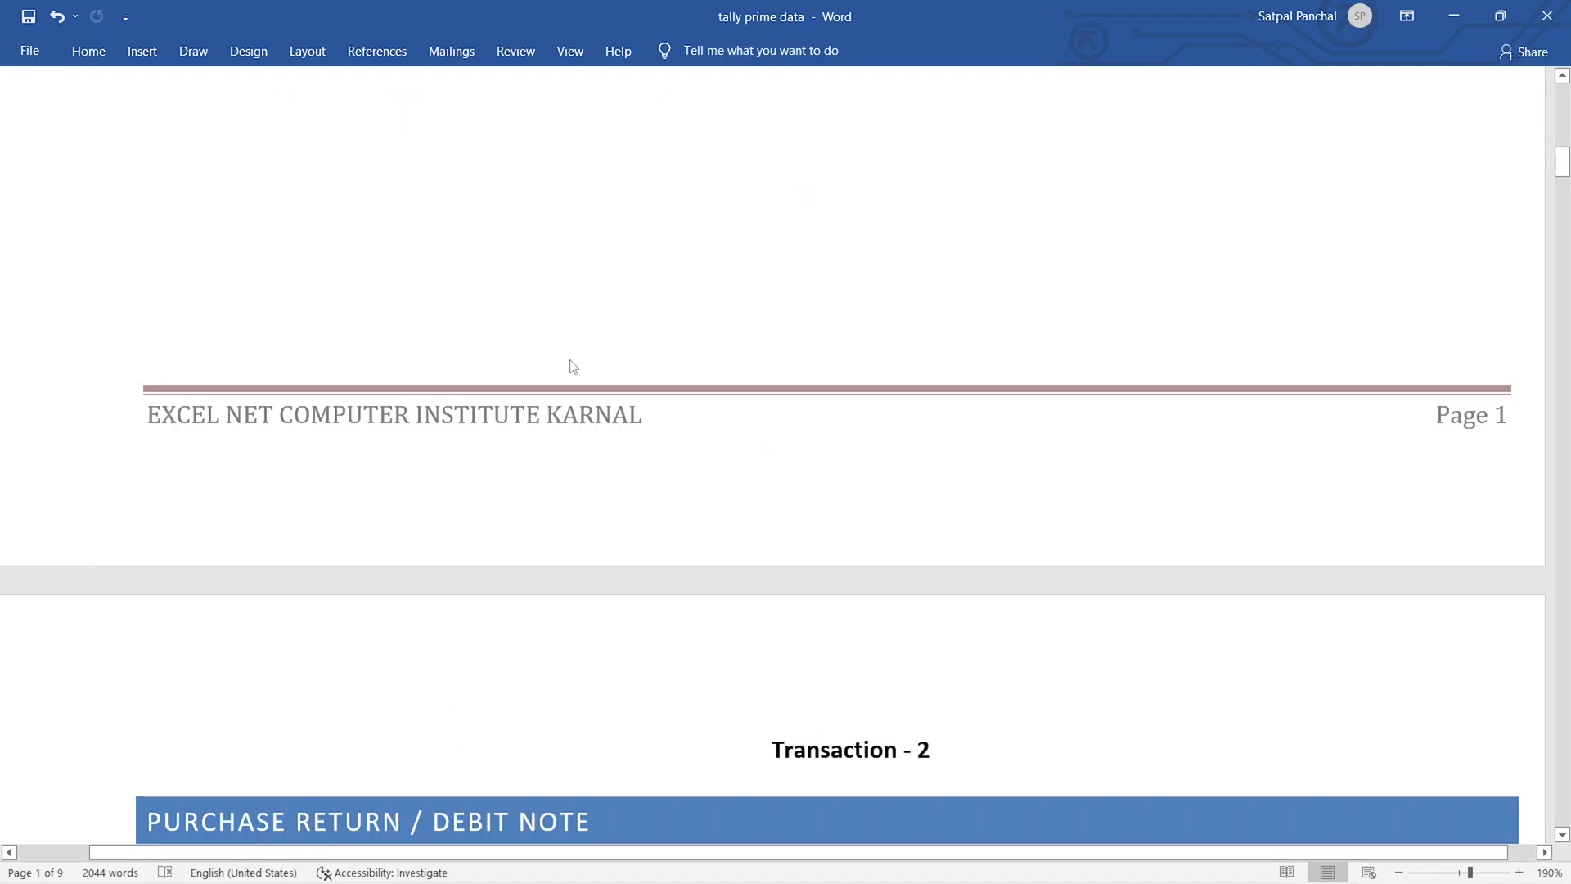
pyautogui.scroll(-9, 409, 336)
pyautogui.scroll(-10, 305, 309)
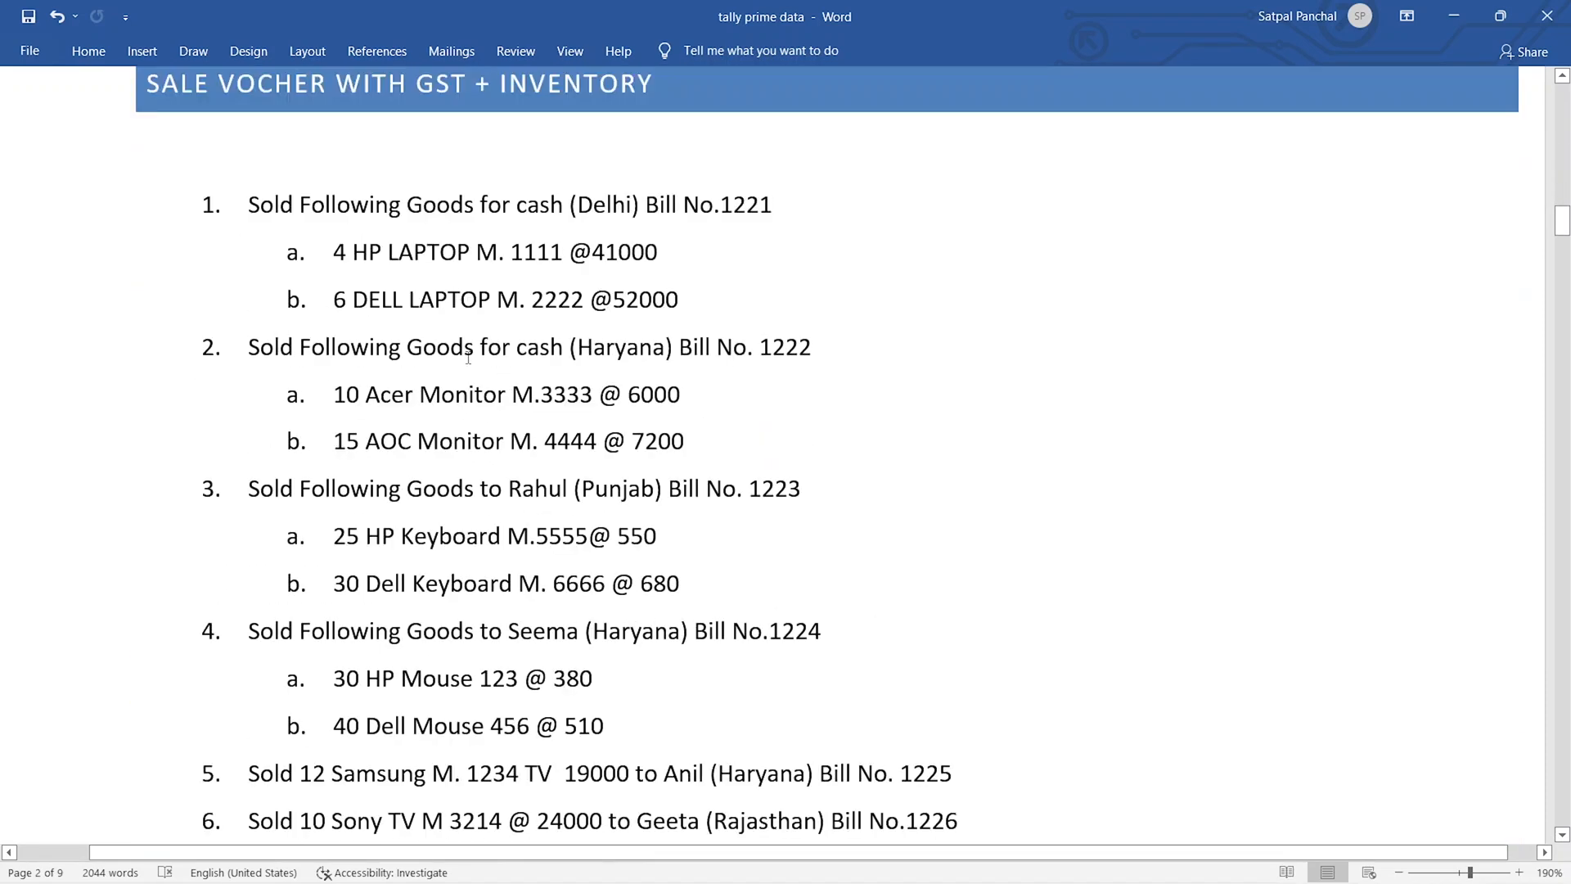
pyautogui.scroll(-19, 491, 360)
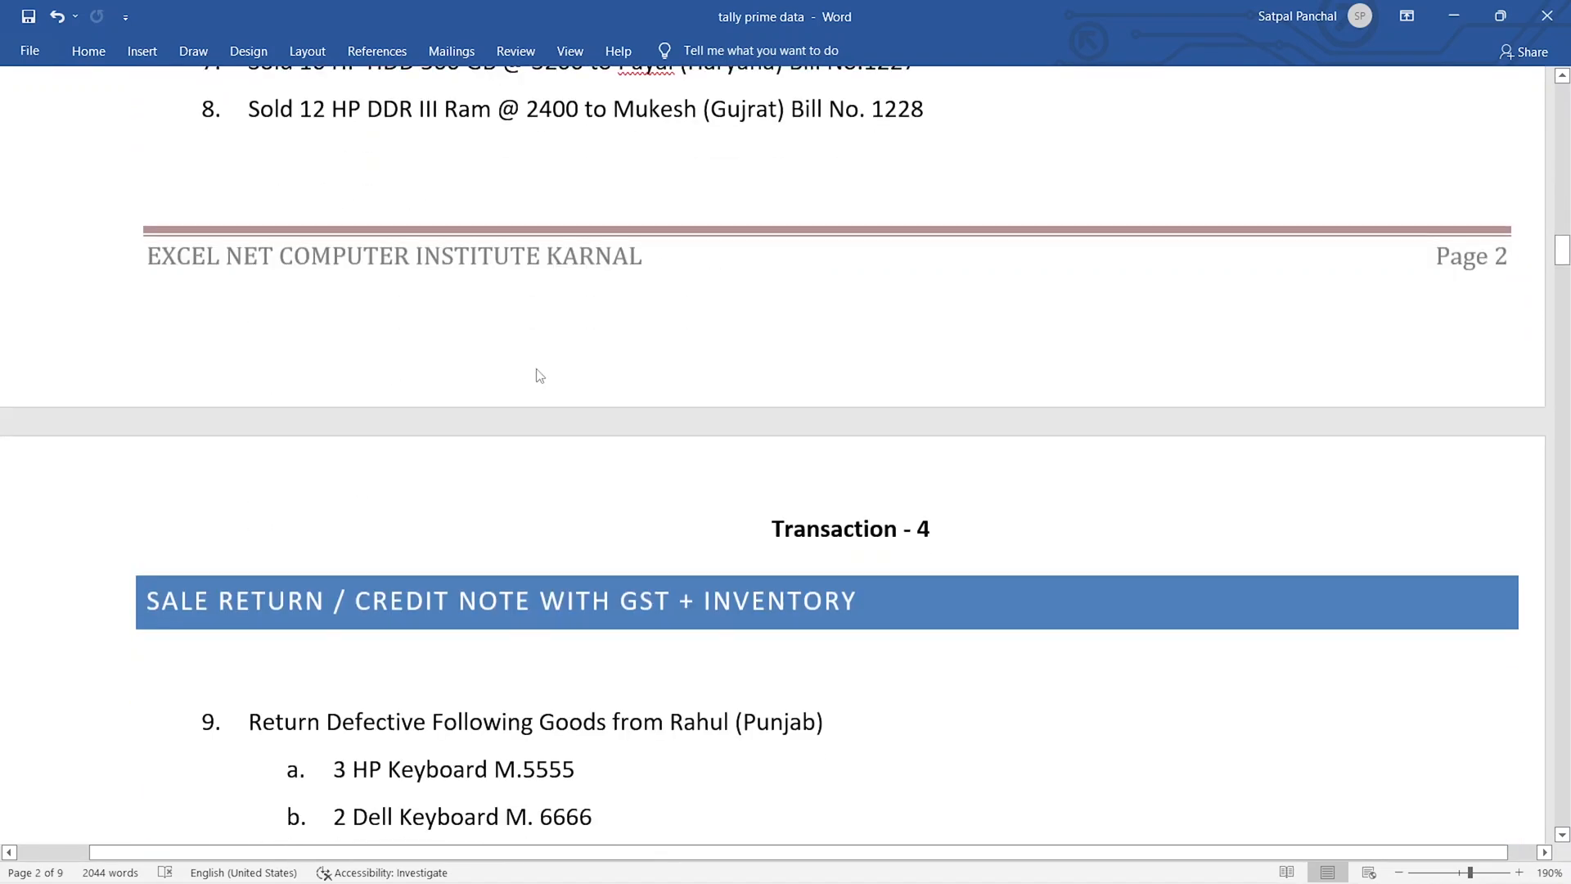
# Examine the exercises on purchase, sale, receipt voucher and payment voucher discounts in Transactions 5 to 8.
pyautogui.scroll(-14, 539, 381)
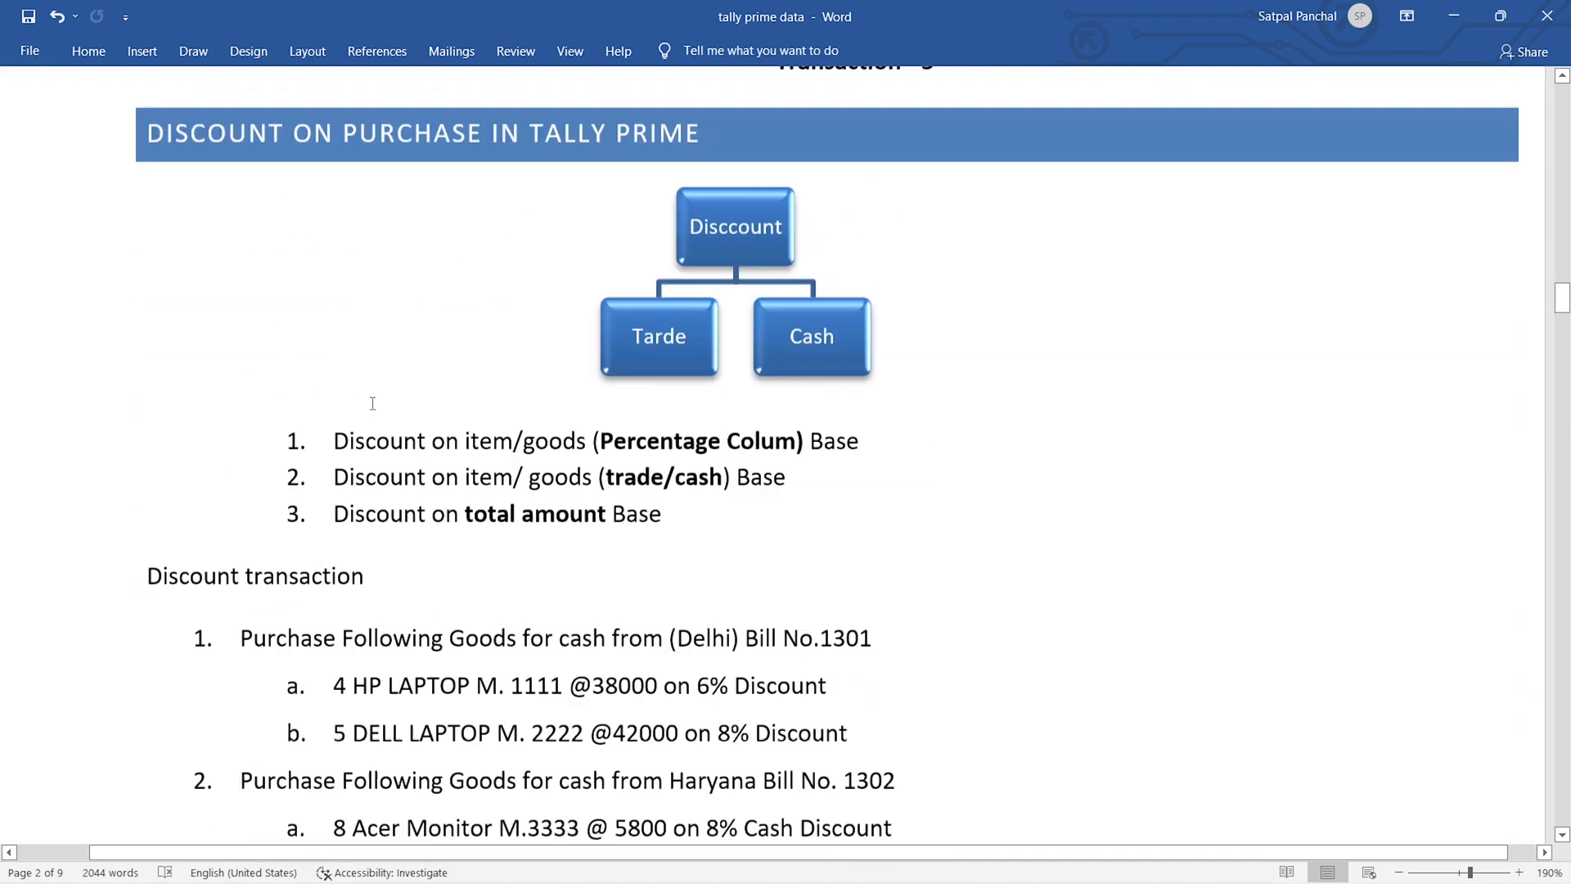
pyautogui.scroll(5, 361, 402)
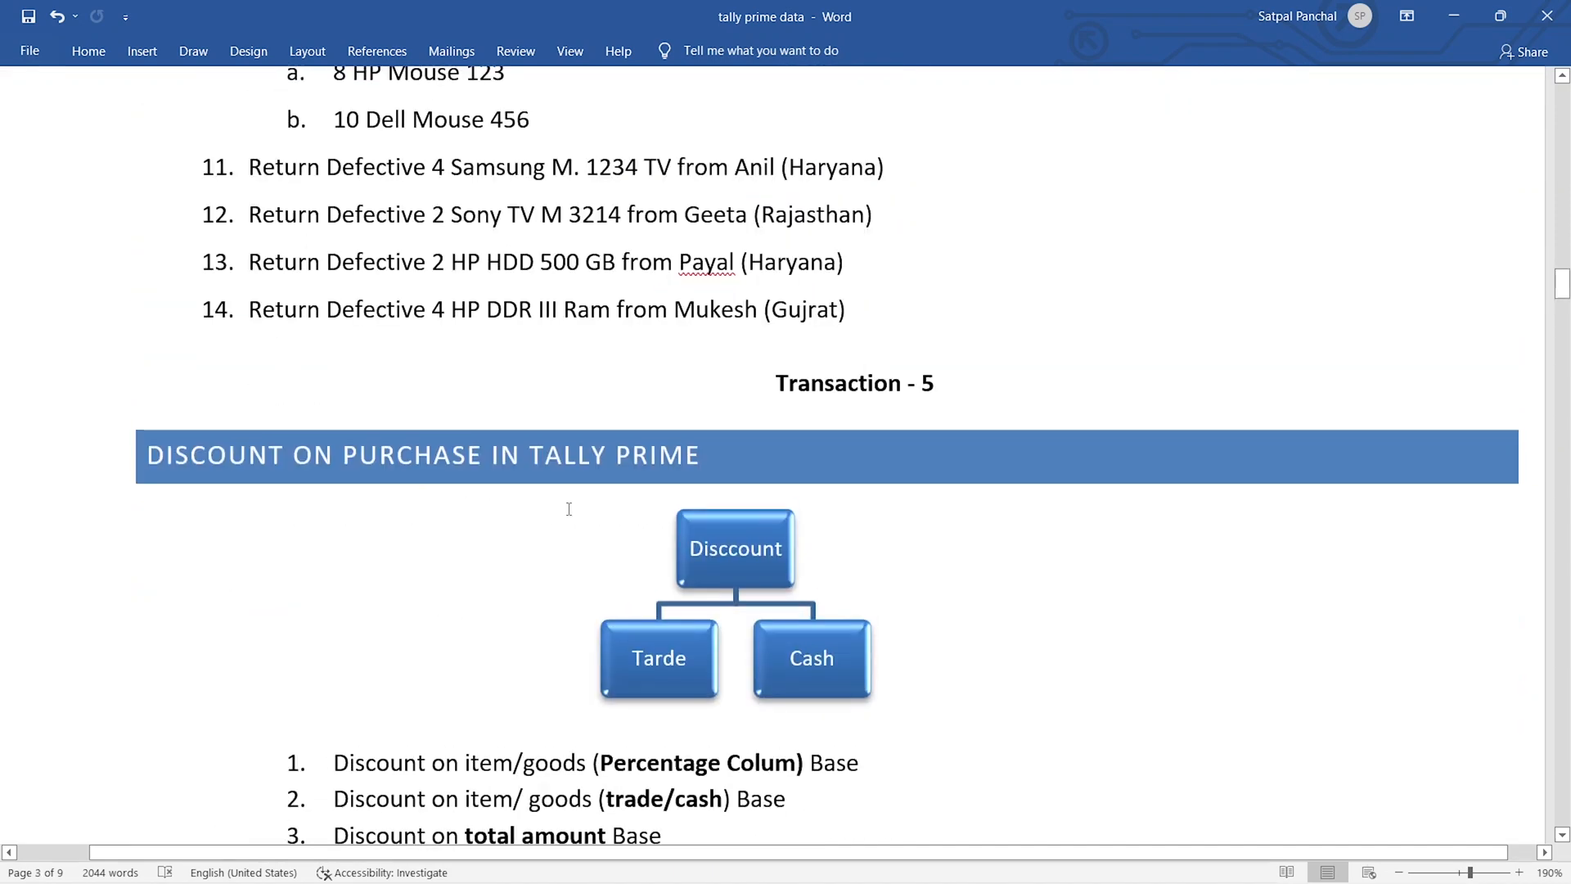
pyautogui.scroll(-7, 565, 508)
pyautogui.scroll(-7, 569, 509)
pyautogui.scroll(-10, 568, 509)
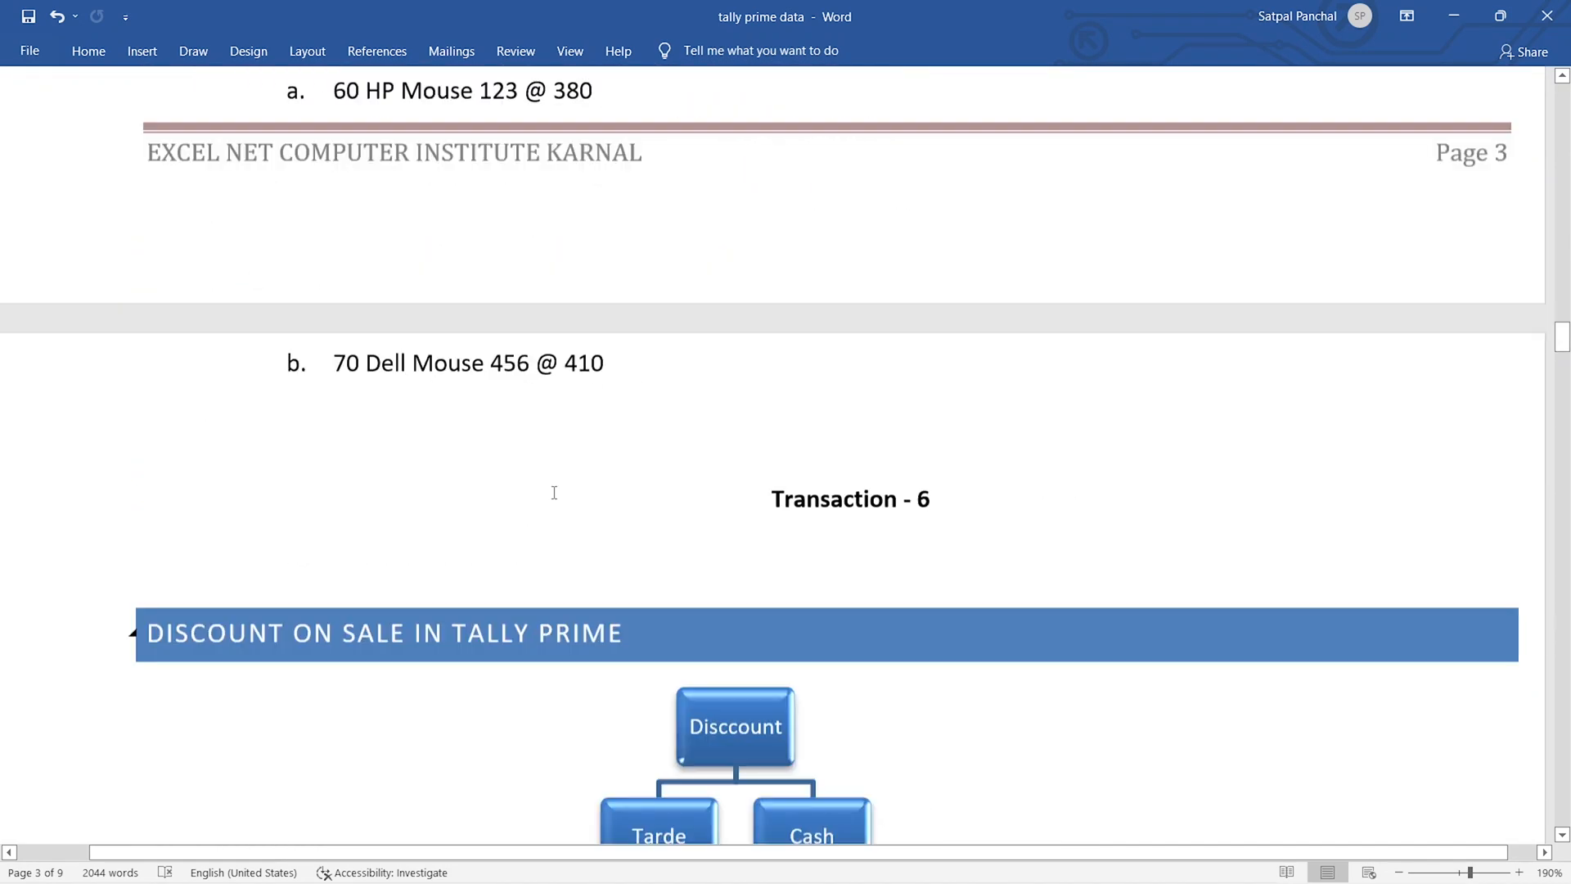
pyautogui.scroll(1, 517, 484)
pyautogui.scroll(-12, 517, 485)
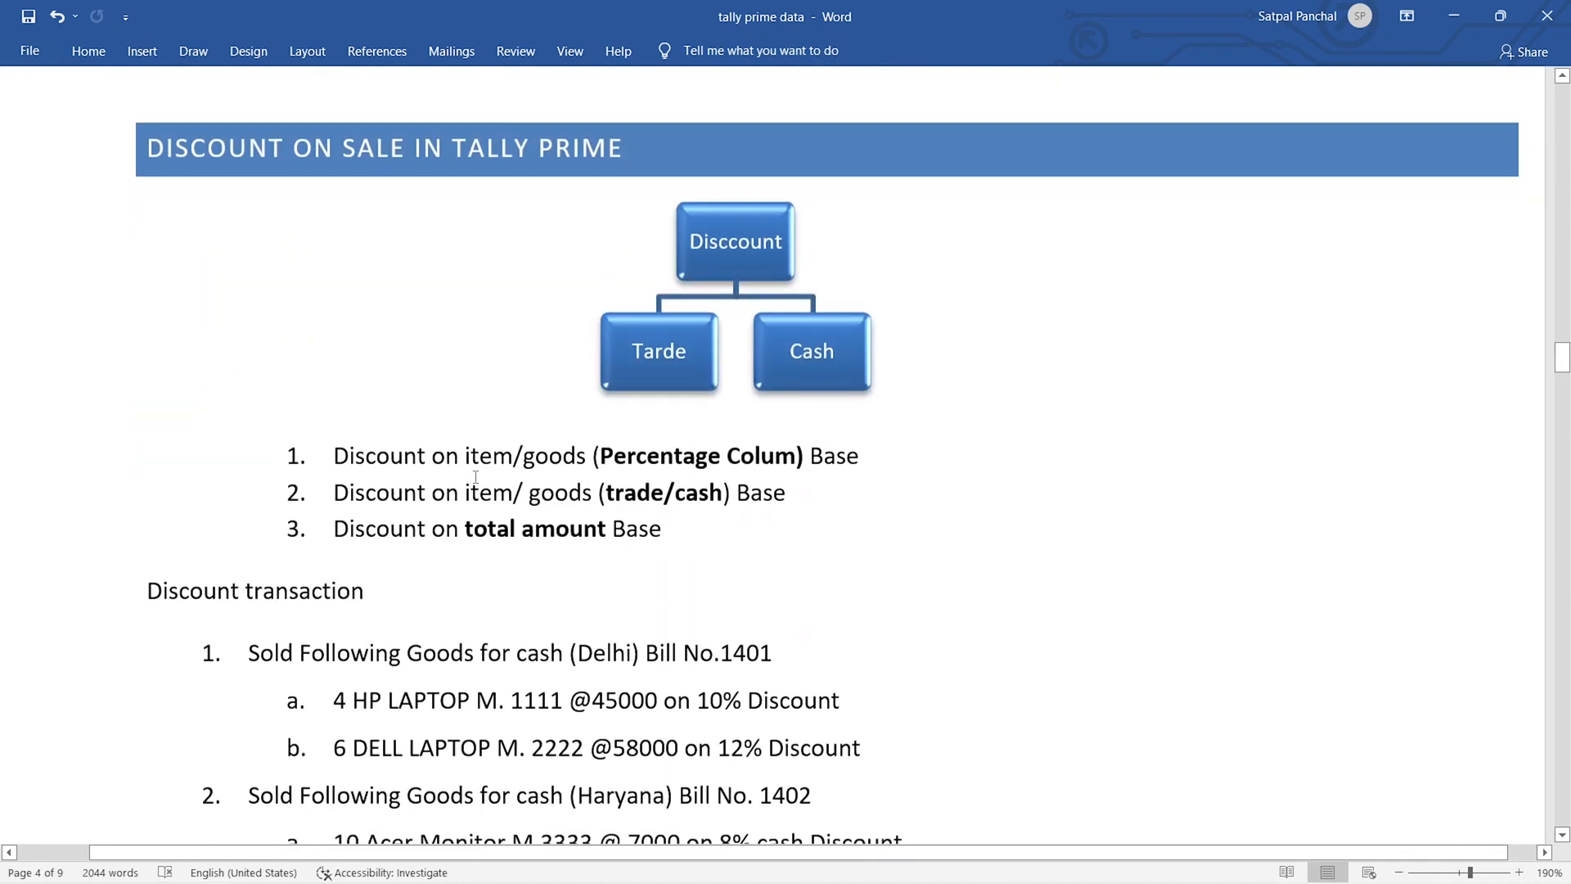
pyautogui.scroll(-1, 520, 484)
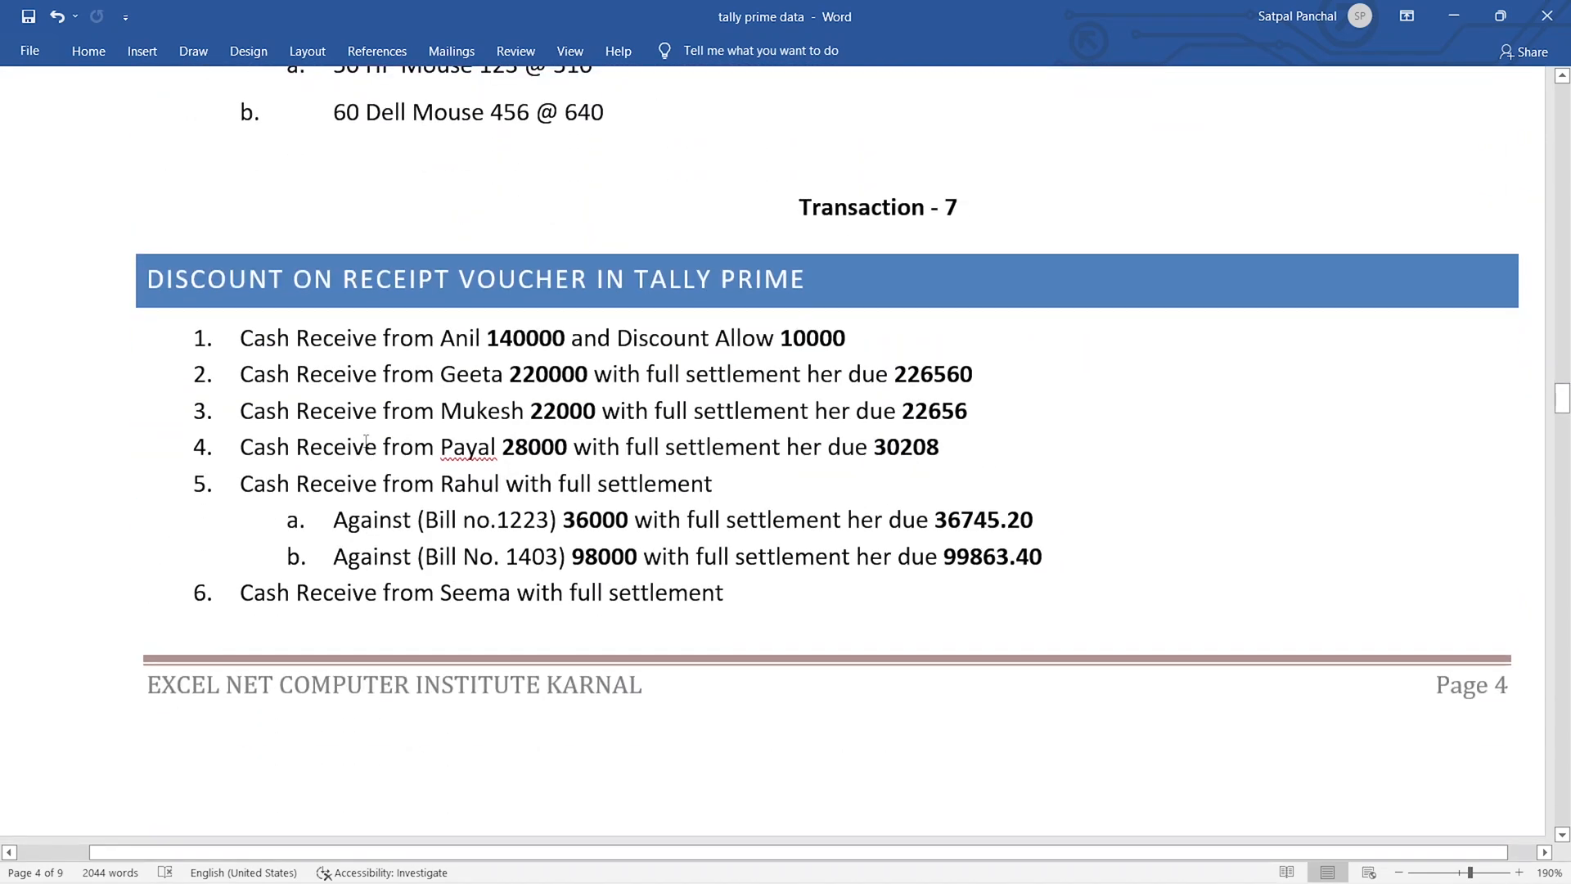
pyautogui.scroll(-9, 570, 427)
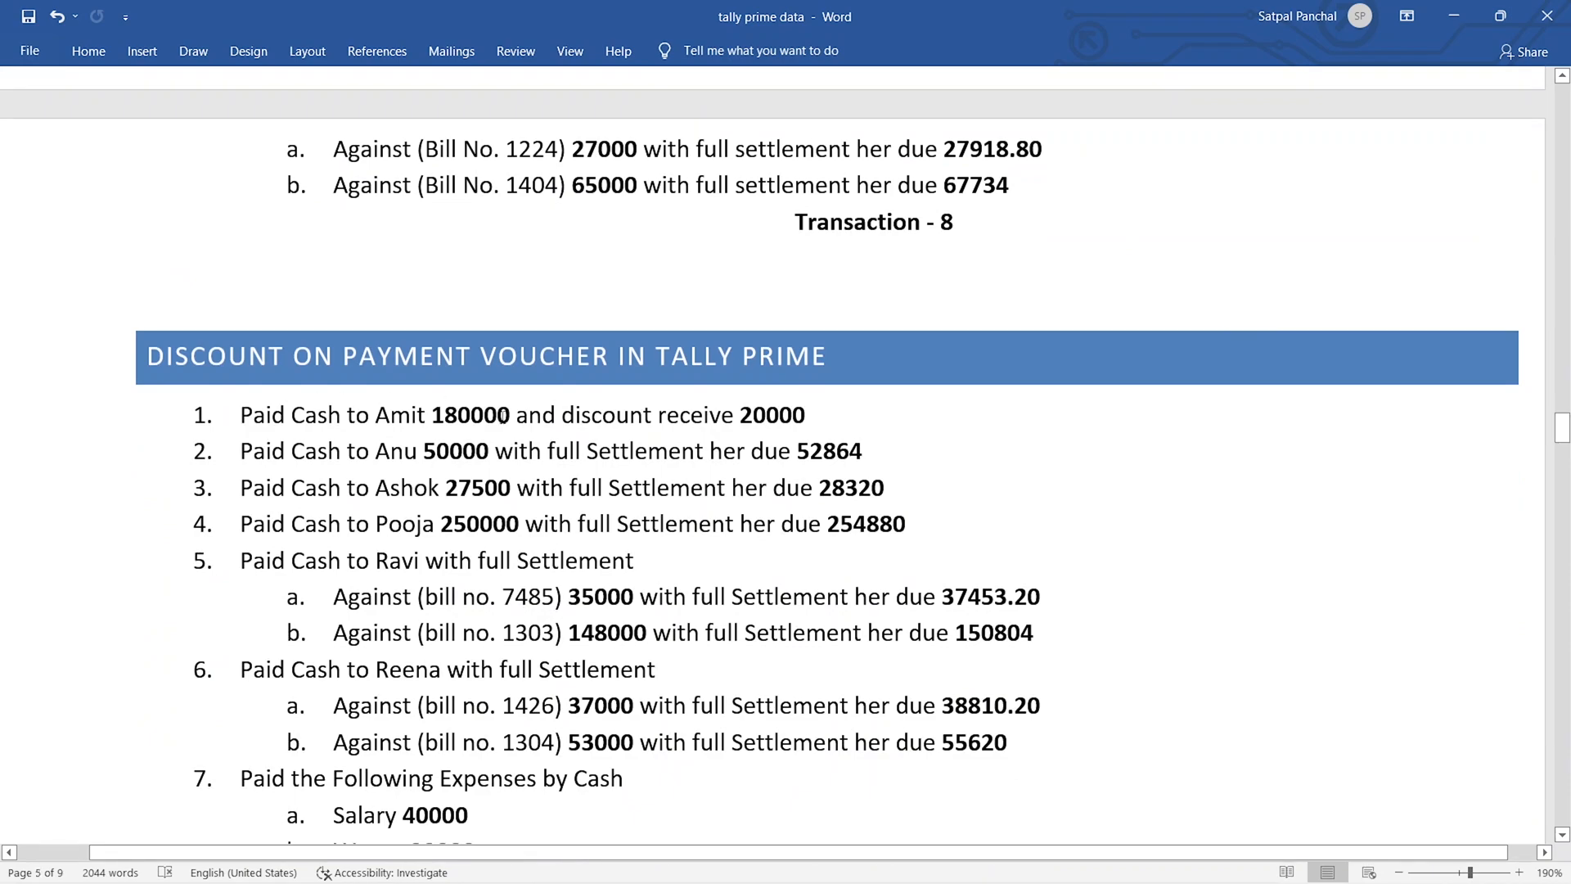
# Review the document's sections explaining the trial balance, the balance sheet and the final accounts.
pyautogui.scroll(-7, 517, 426)
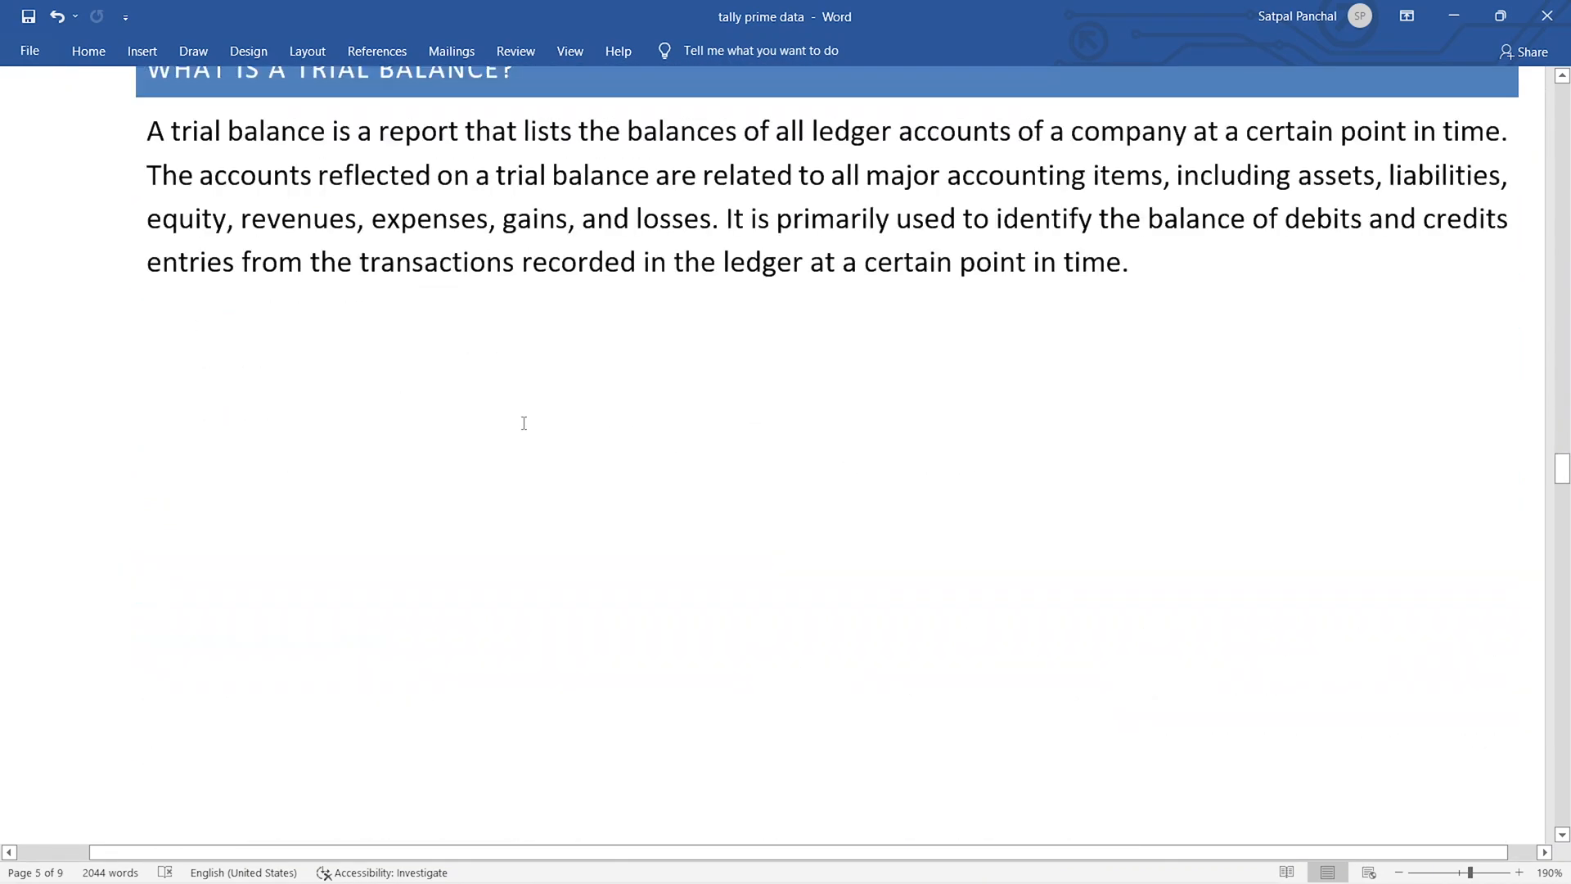
pyautogui.scroll(-15, 522, 423)
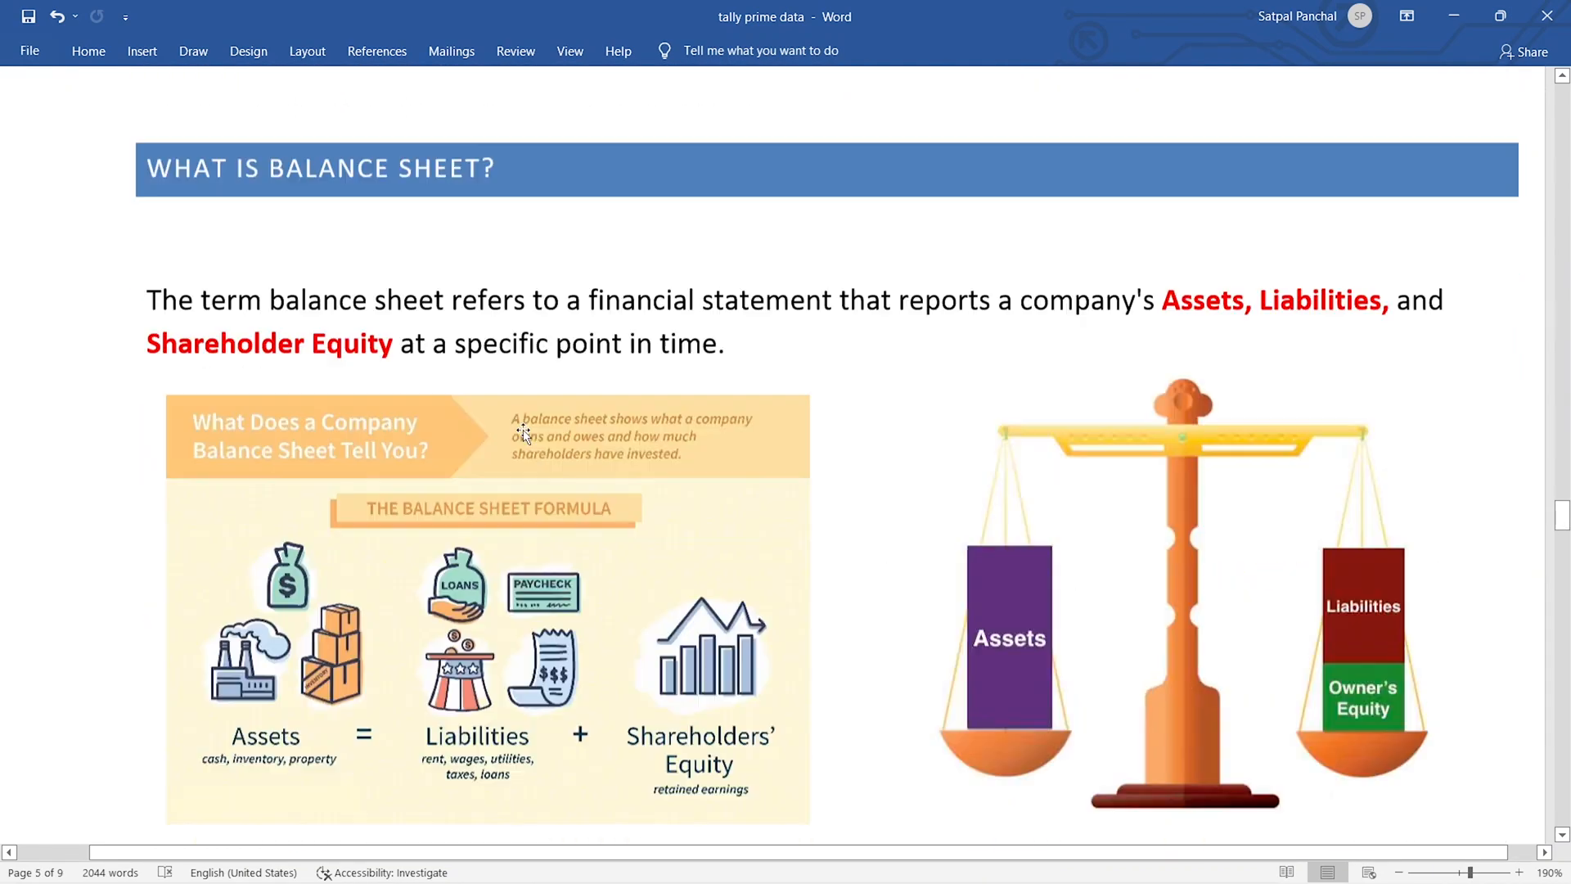
pyautogui.scroll(5, 528, 422)
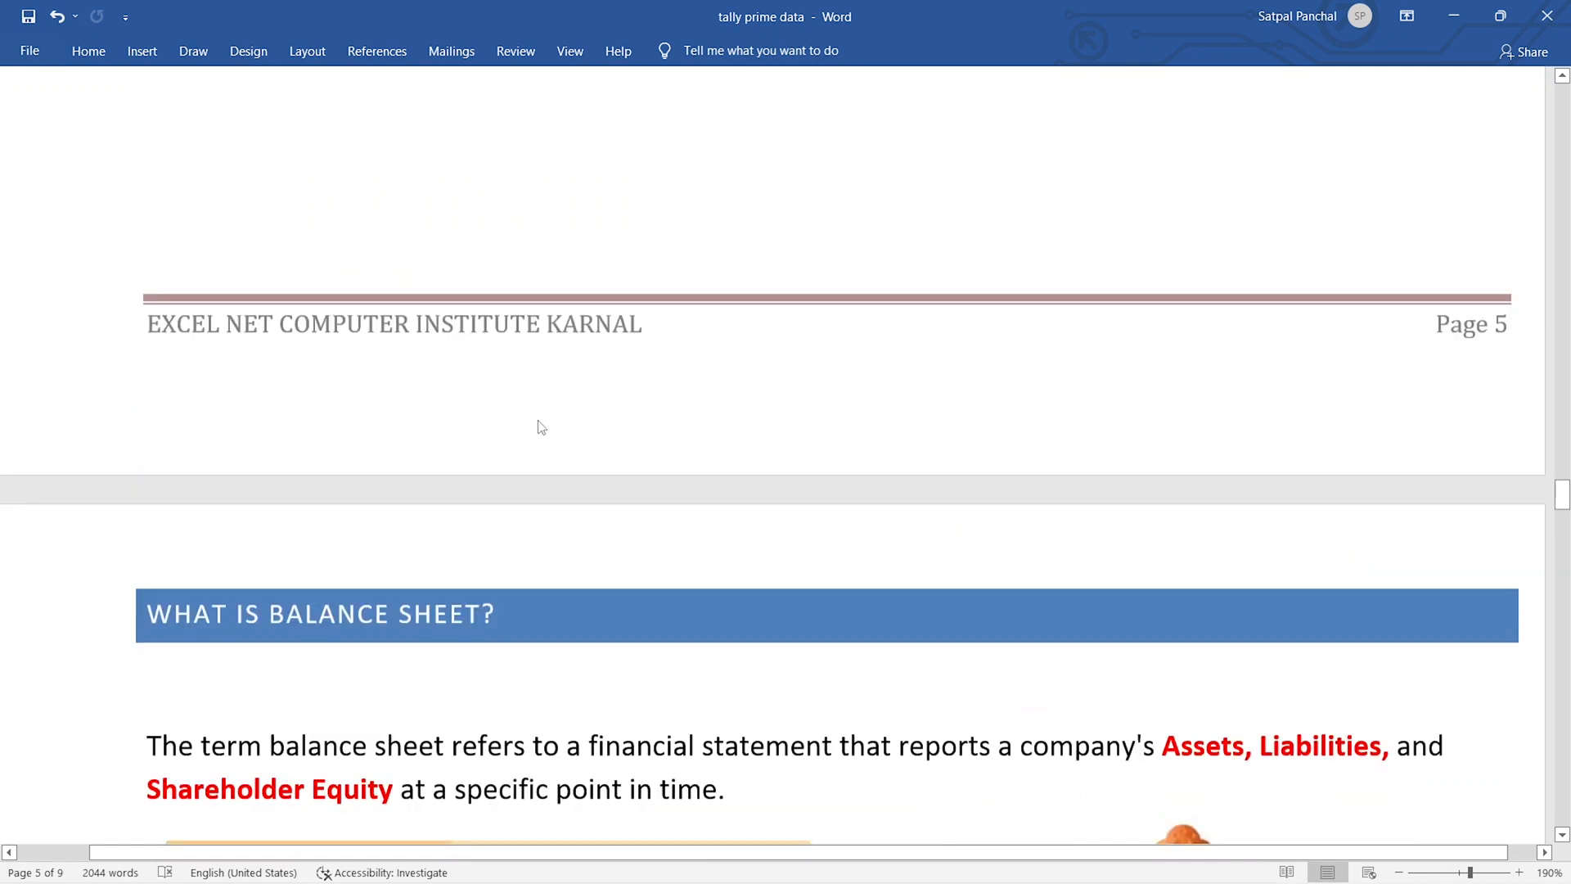
pyautogui.scroll(6, 536, 422)
pyautogui.scroll(-10, 524, 417)
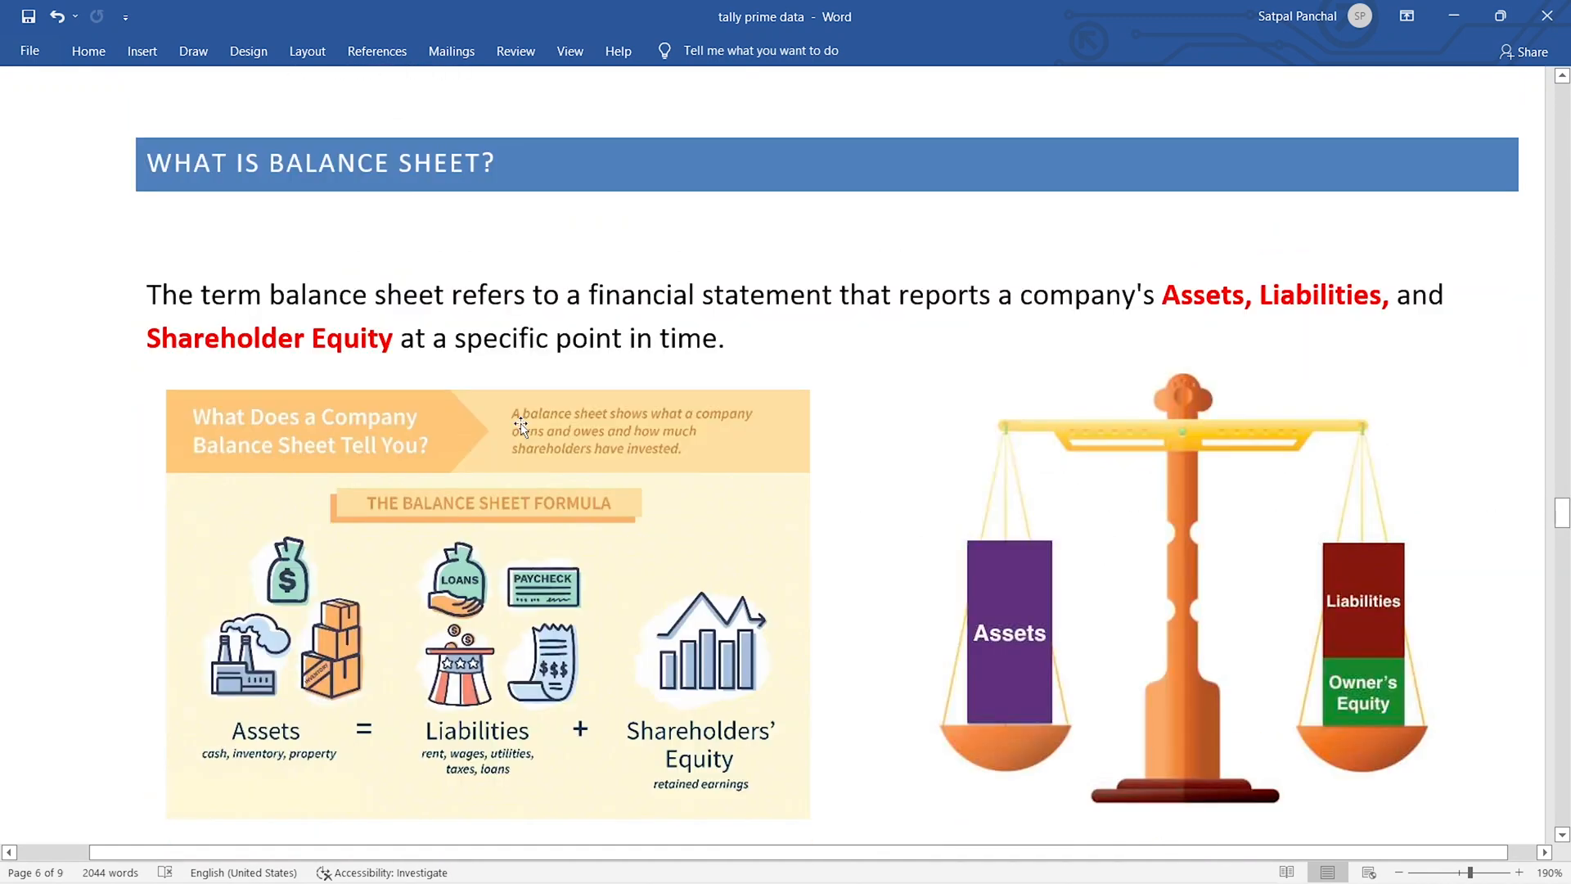
pyautogui.scroll(-8, 524, 425)
pyautogui.scroll(-2, 525, 427)
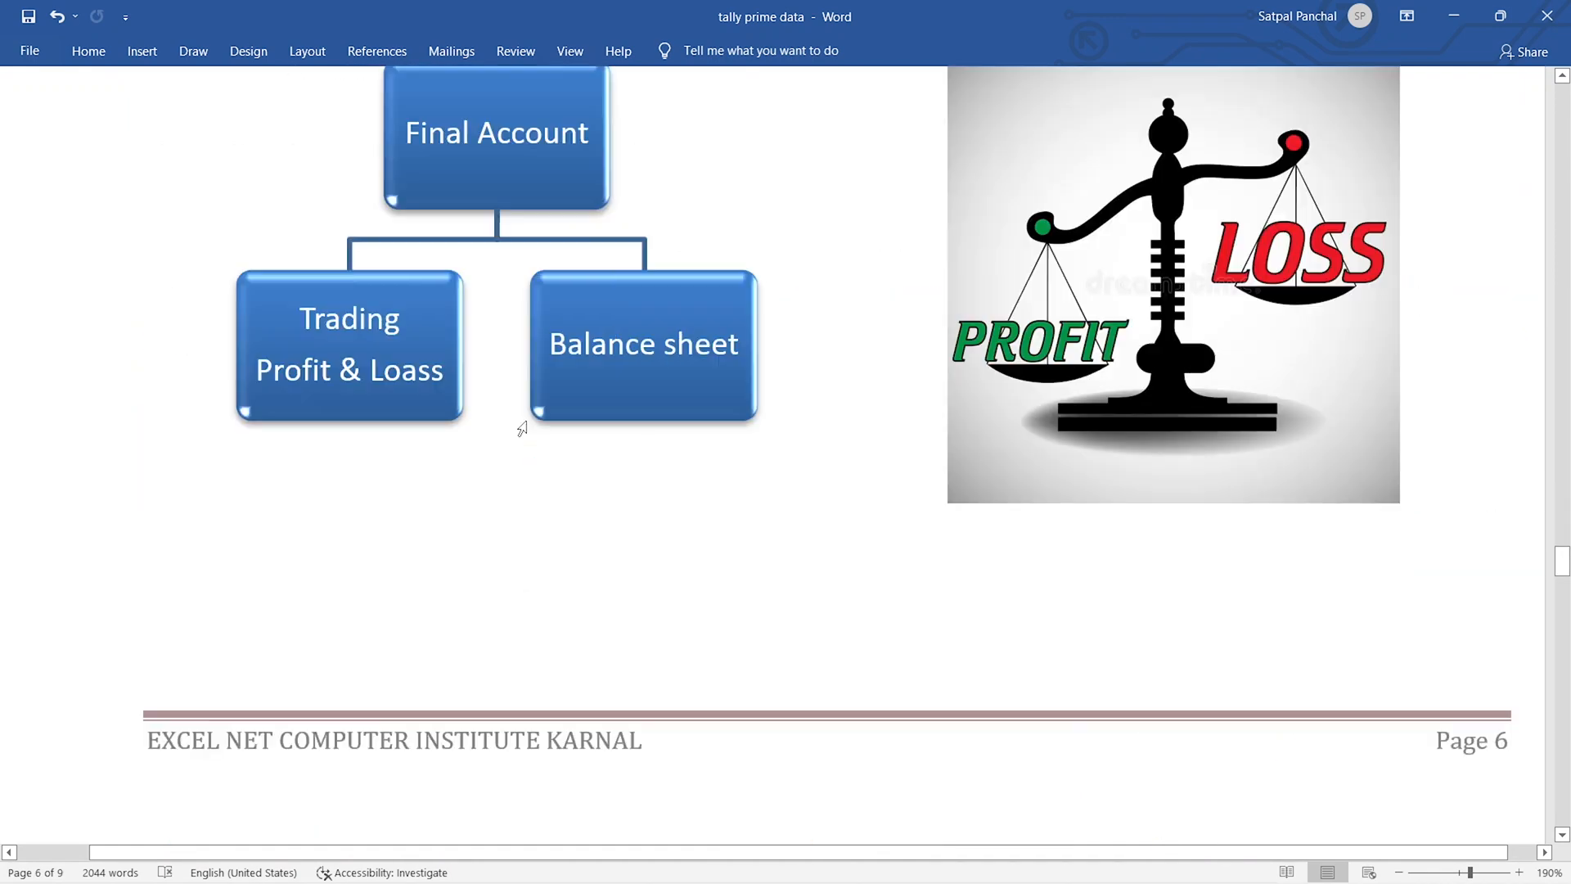
# Examine the voucher types and their shortcuts listed under Purchase Processing and Sales Processing.
pyautogui.scroll(-8, 524, 425)
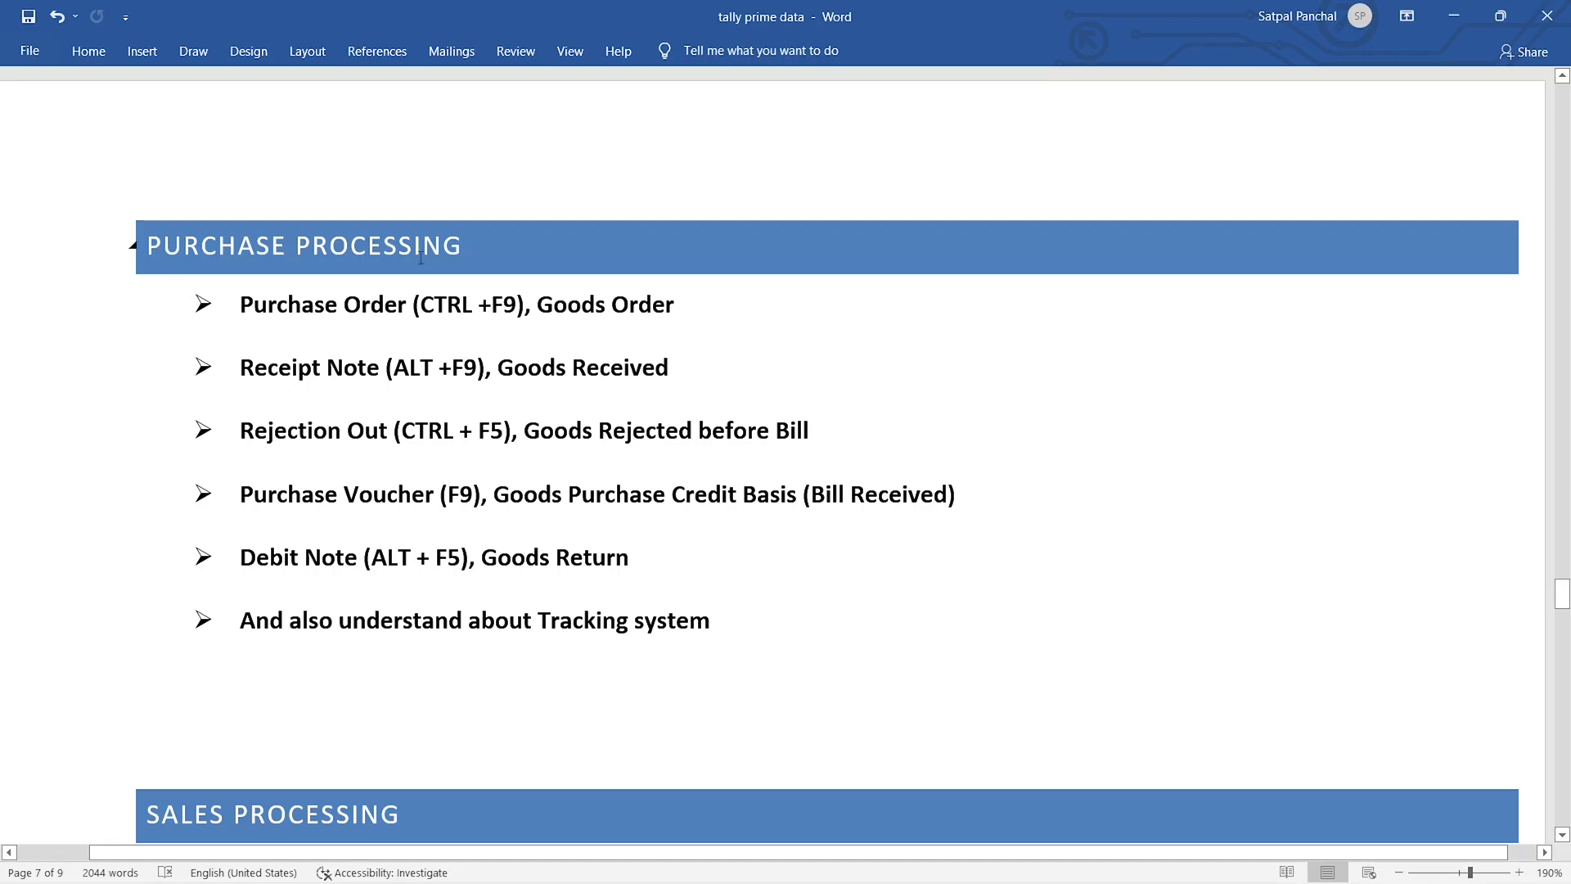
pyautogui.scroll(-2, 270, 409)
pyautogui.scroll(1, 401, 548)
pyautogui.scroll(1, 424, 531)
pyautogui.scroll(-4, 450, 536)
pyautogui.scroll(3, 487, 541)
pyautogui.scroll(3, 487, 542)
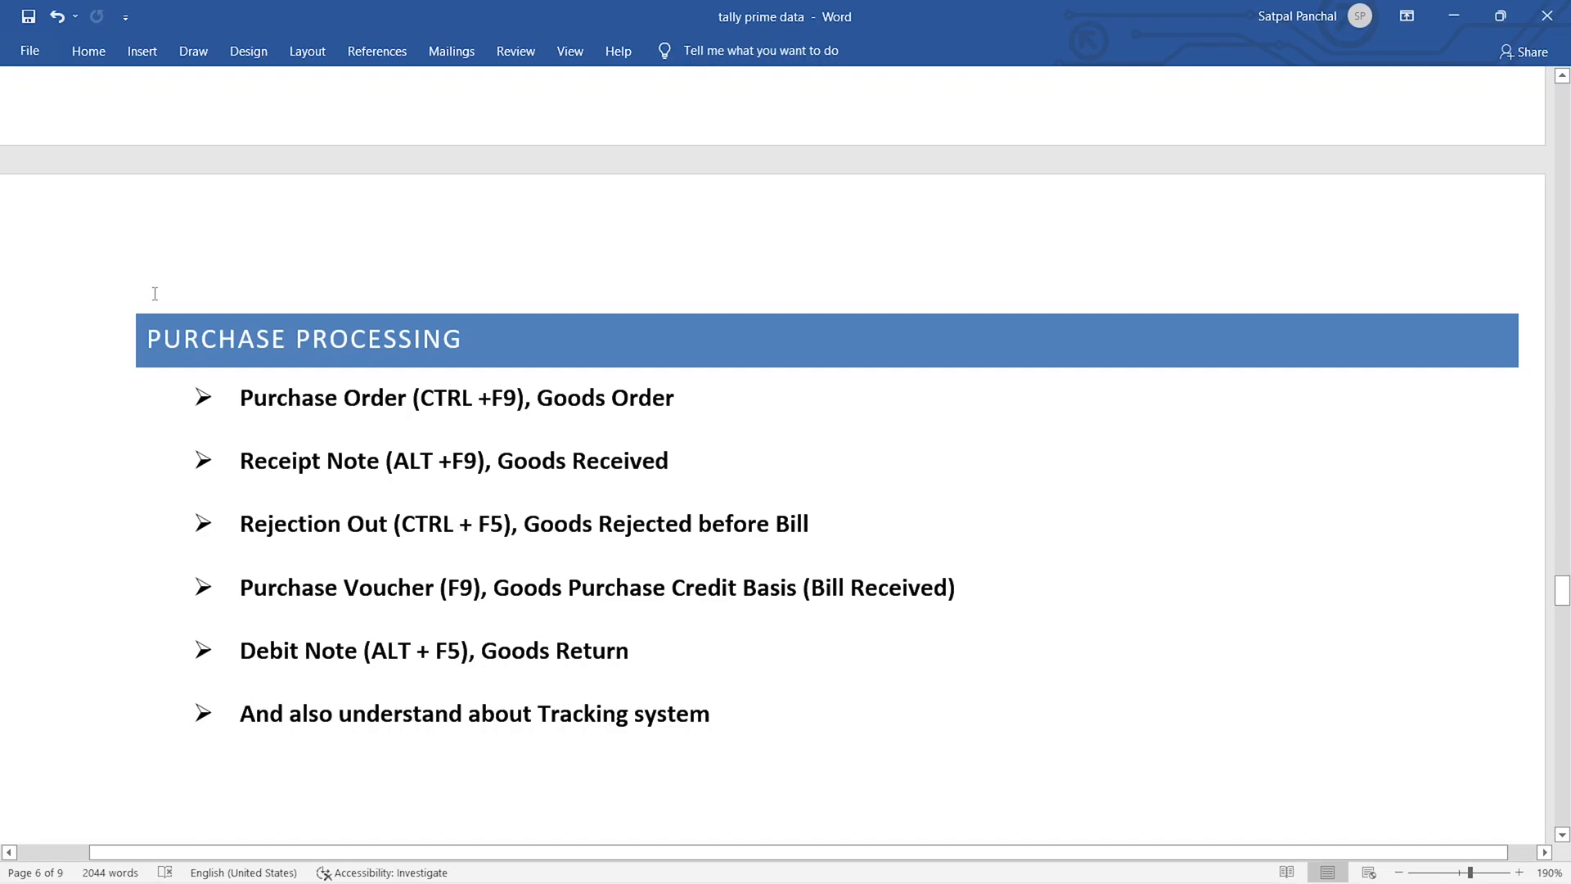
pyautogui.scroll(-6, 462, 373)
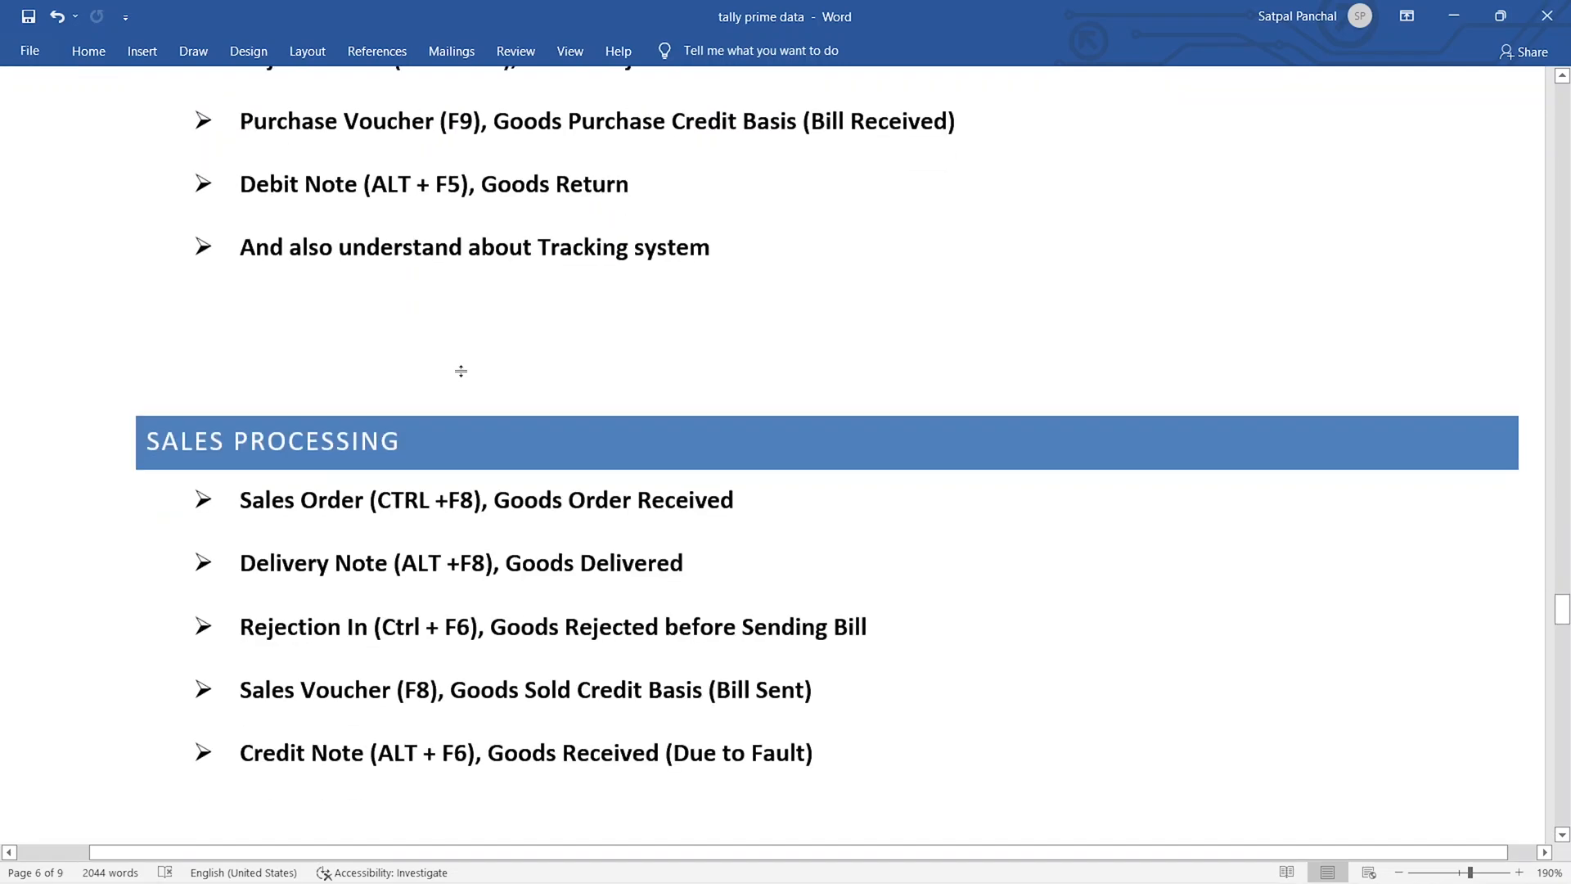
pyautogui.scroll(-1, 461, 371)
# Return to the Purchase Processing list and highlight the Purchase Order line, clearing the highlight when done.
pyautogui.scroll(7, 449, 442)
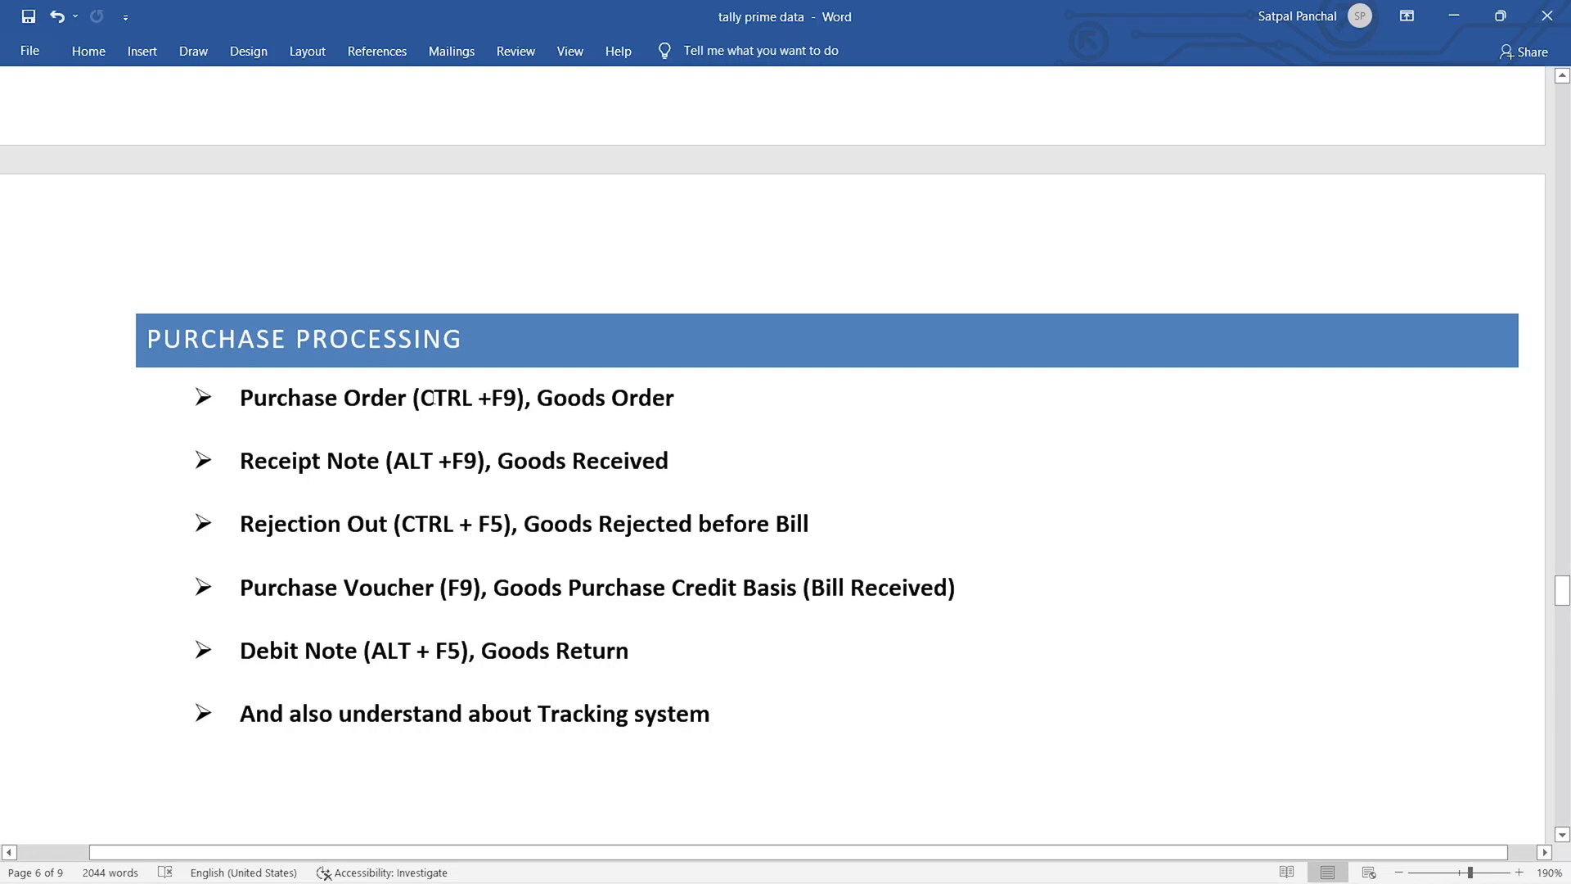
pyautogui.moveTo(741, 410); pyautogui.dragTo(185, 446)
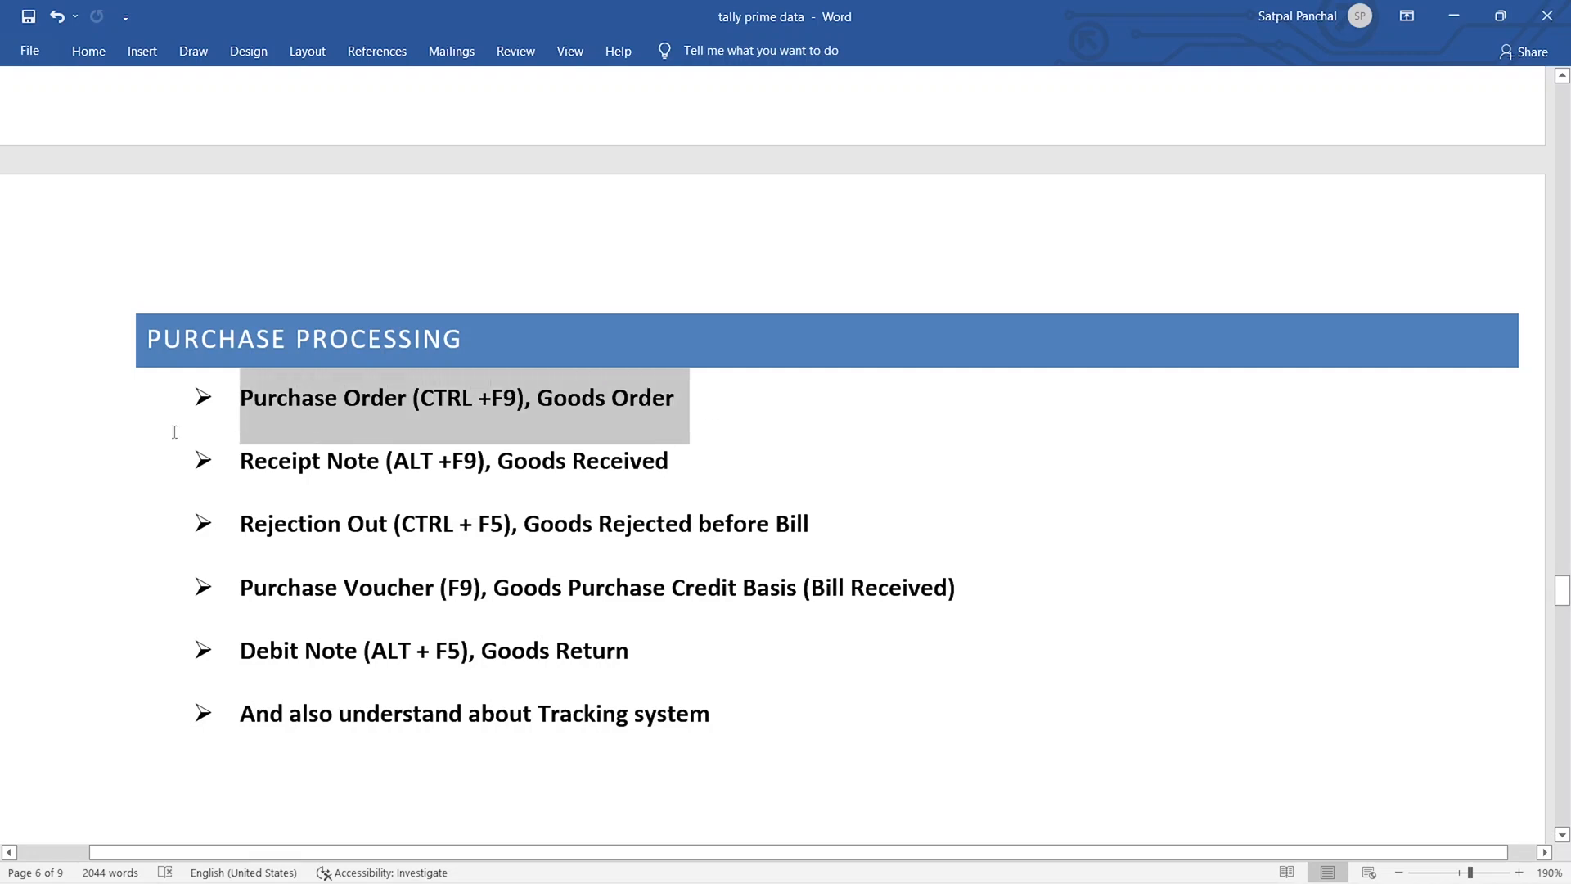
pyautogui.click(776, 454)
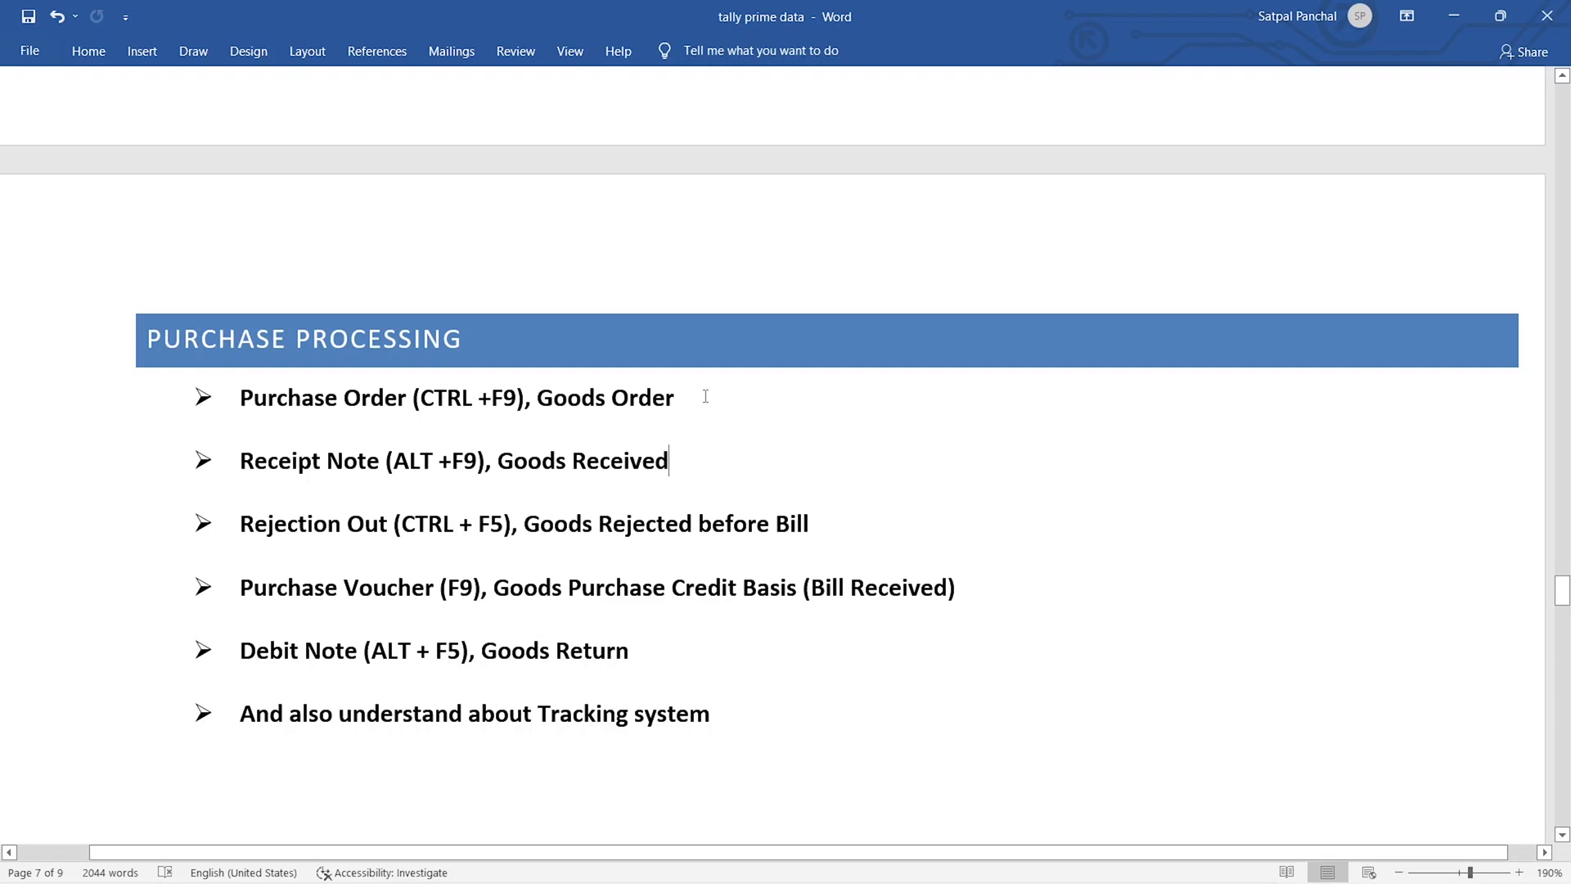
# Highlight the Purchase Order line and the Tracking system line under Purchase Processing while reviewing them.
pyautogui.moveTo(727, 397); pyautogui.dragTo(238, 409)
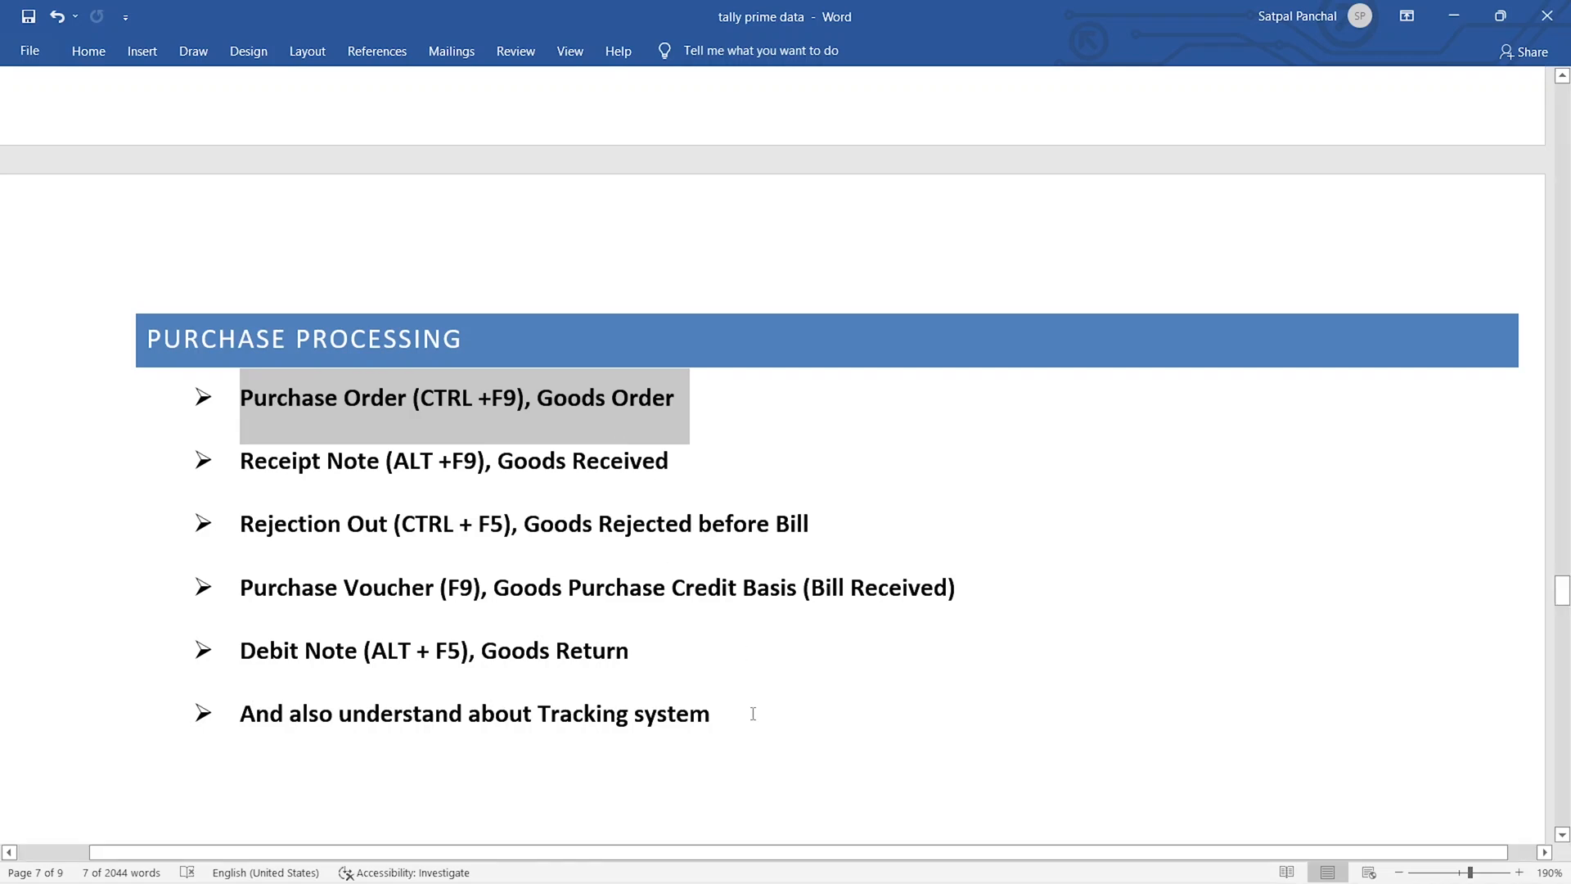
pyautogui.moveTo(753, 714); pyautogui.dragTo(246, 723)
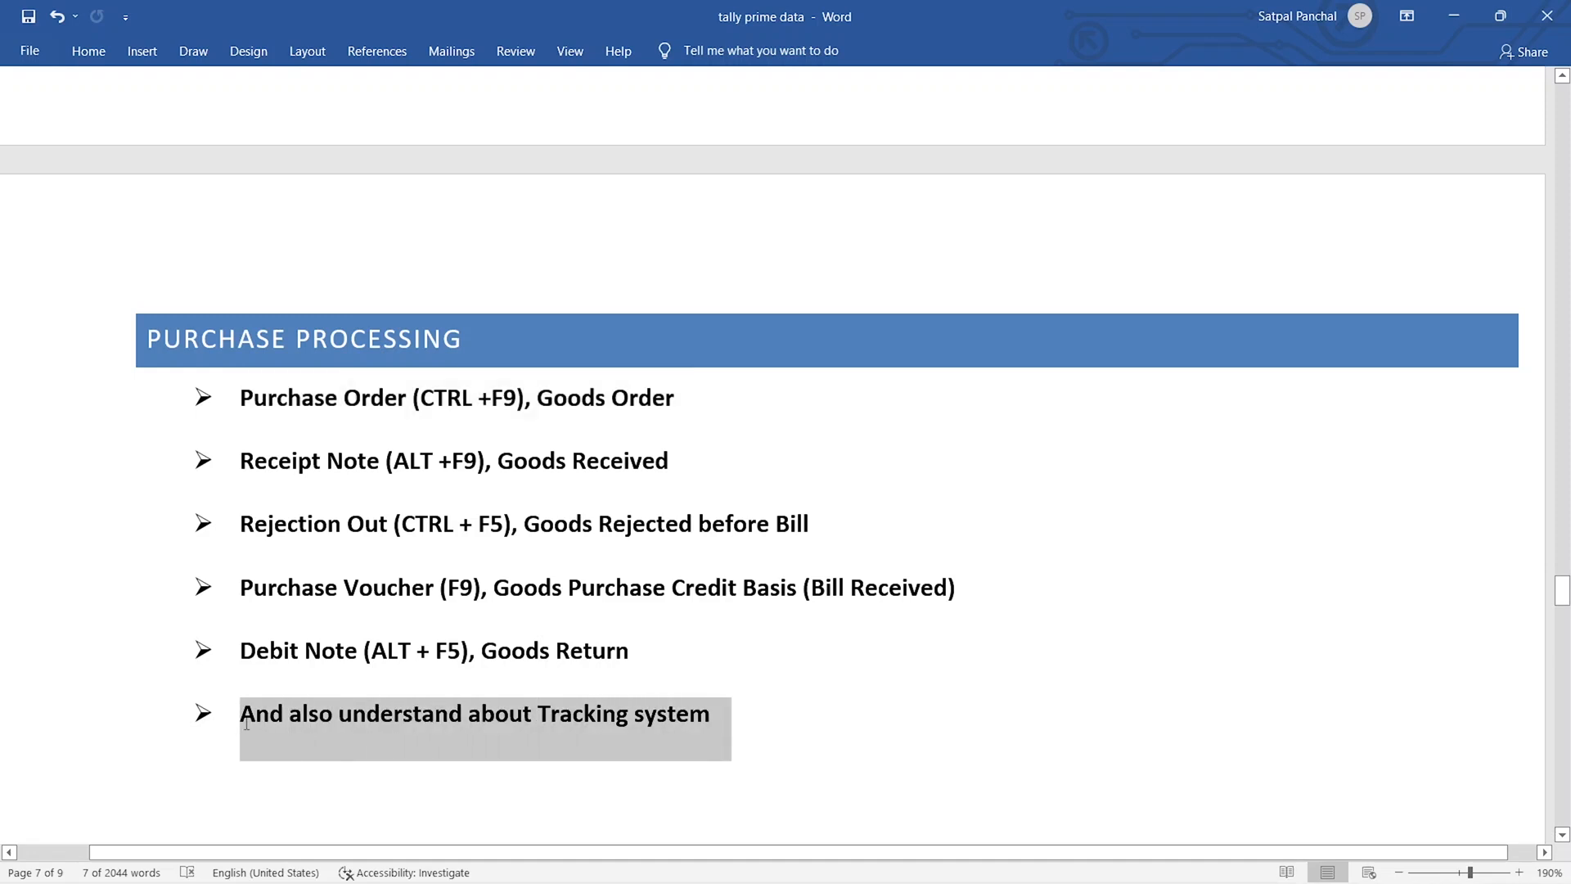
pyautogui.click(768, 739)
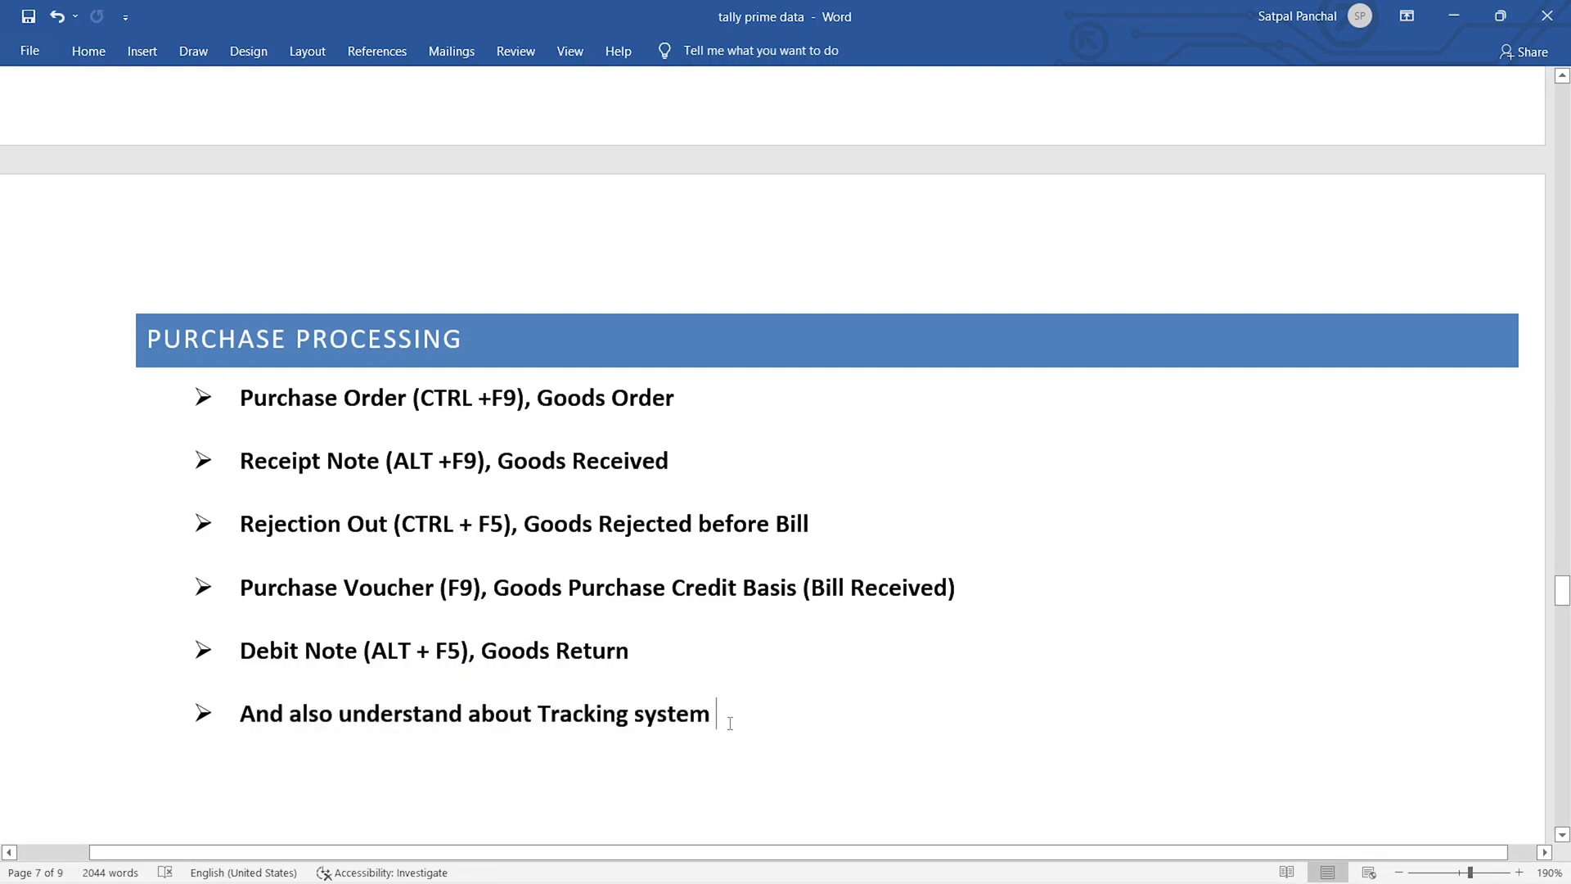
pyautogui.moveTo(730, 724)
pyautogui.mouseDown()
pyautogui.moveTo(339, 728)
pyautogui.moveTo(246, 673)
pyautogui.moveTo(265, 729)
pyautogui.moveTo(716, 724)
pyautogui.mouseUp()
pyautogui.moveTo(233, 396); pyautogui.dragTo(680, 404)
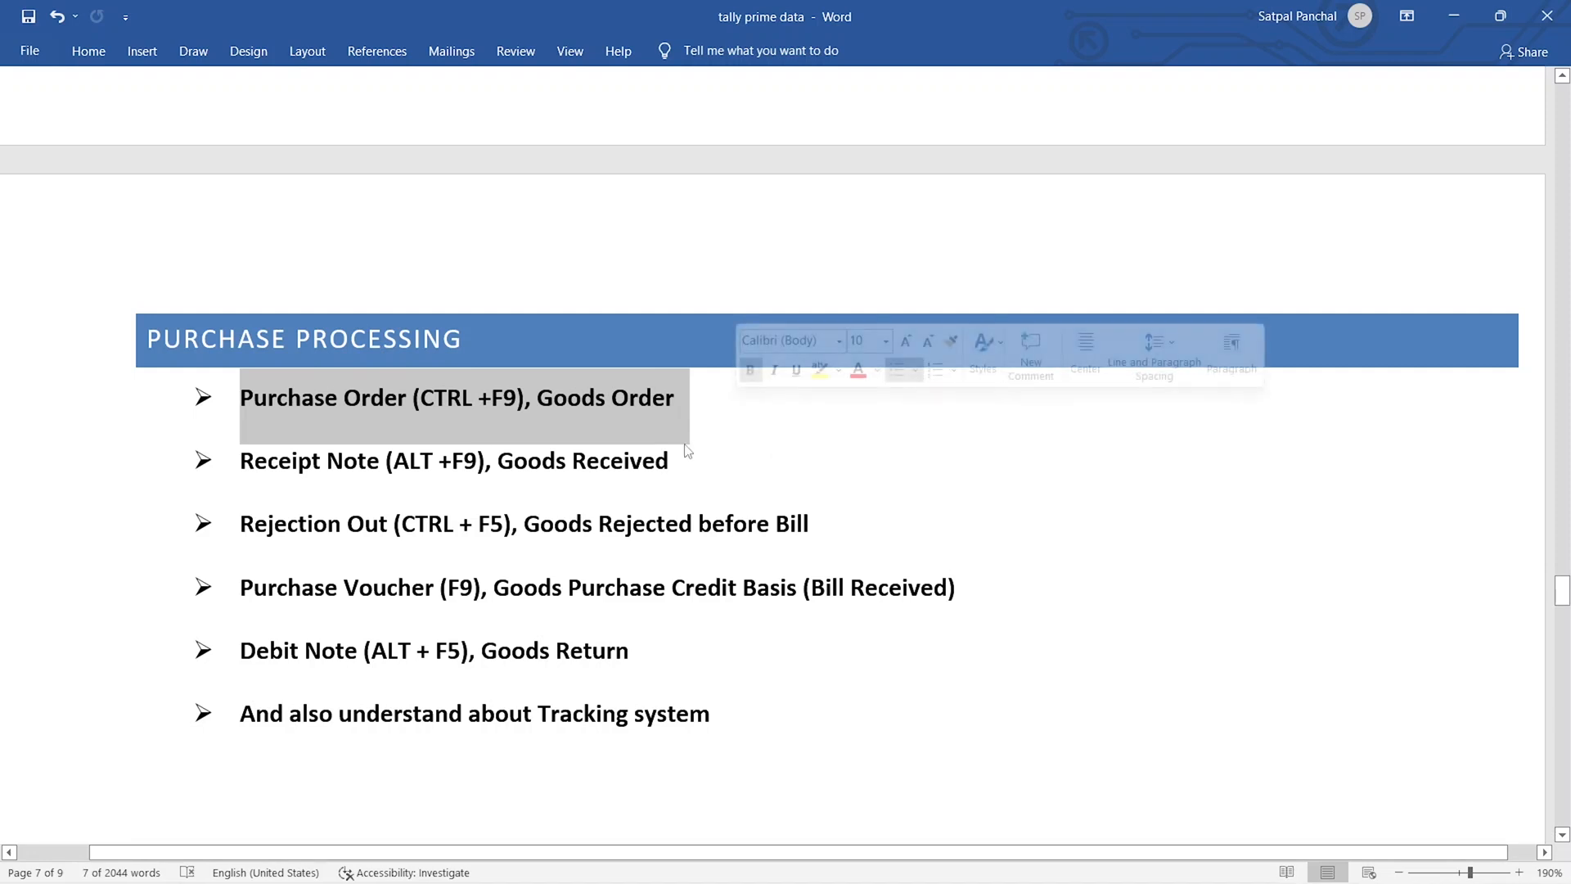
pyautogui.click(716, 433)
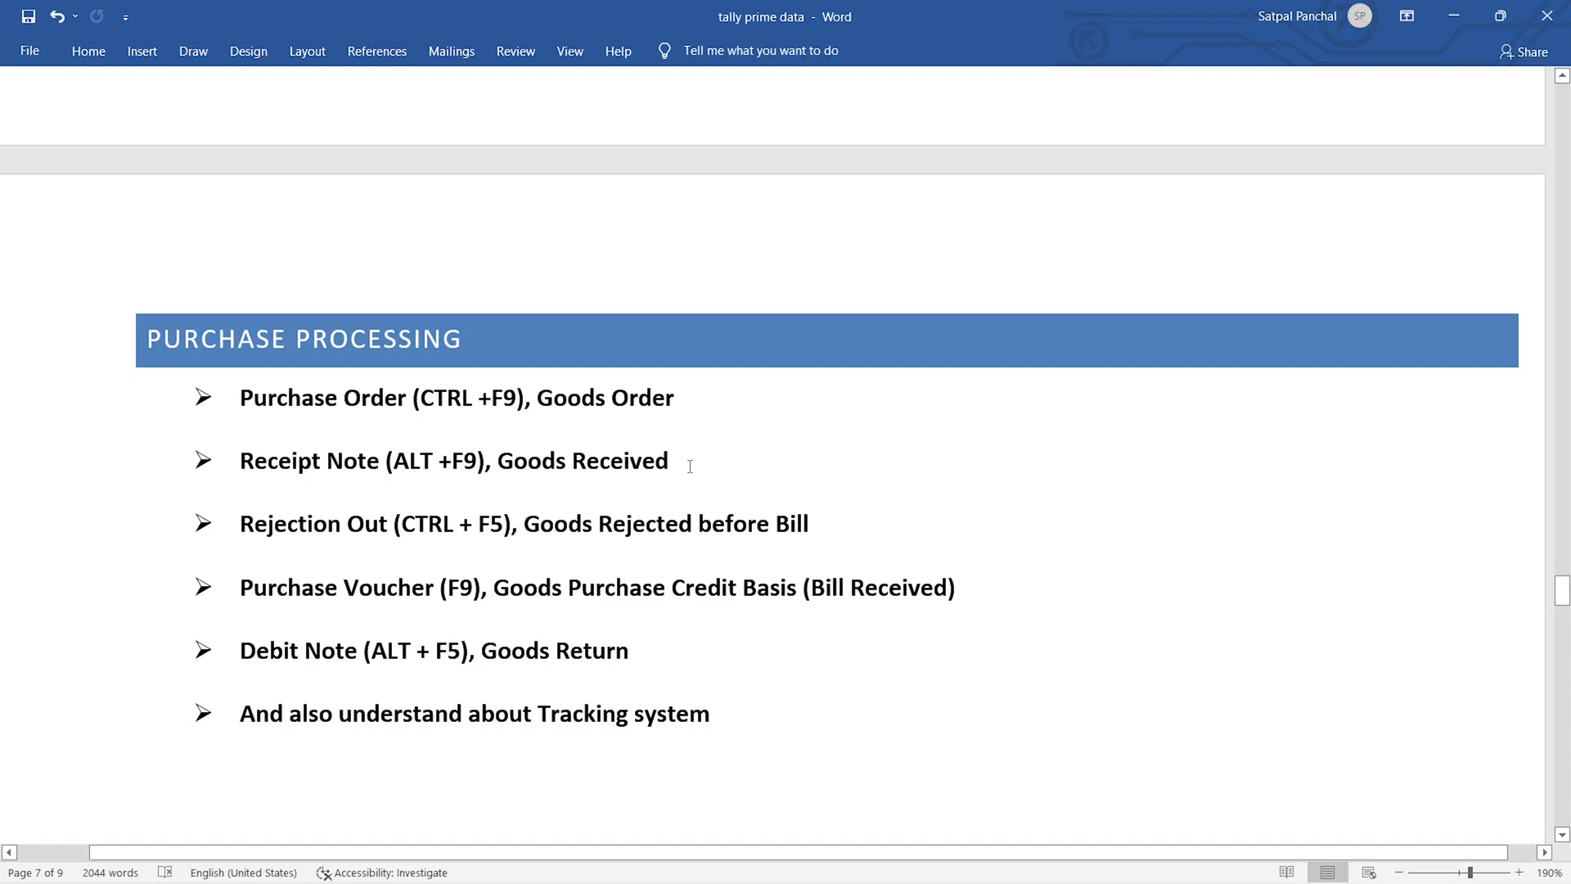
# Examine the Receipt Note line by highlighting the whole entry and its Goods Received wording, clearing the highlight when done.
pyautogui.moveTo(690, 467); pyautogui.dragTo(252, 483)
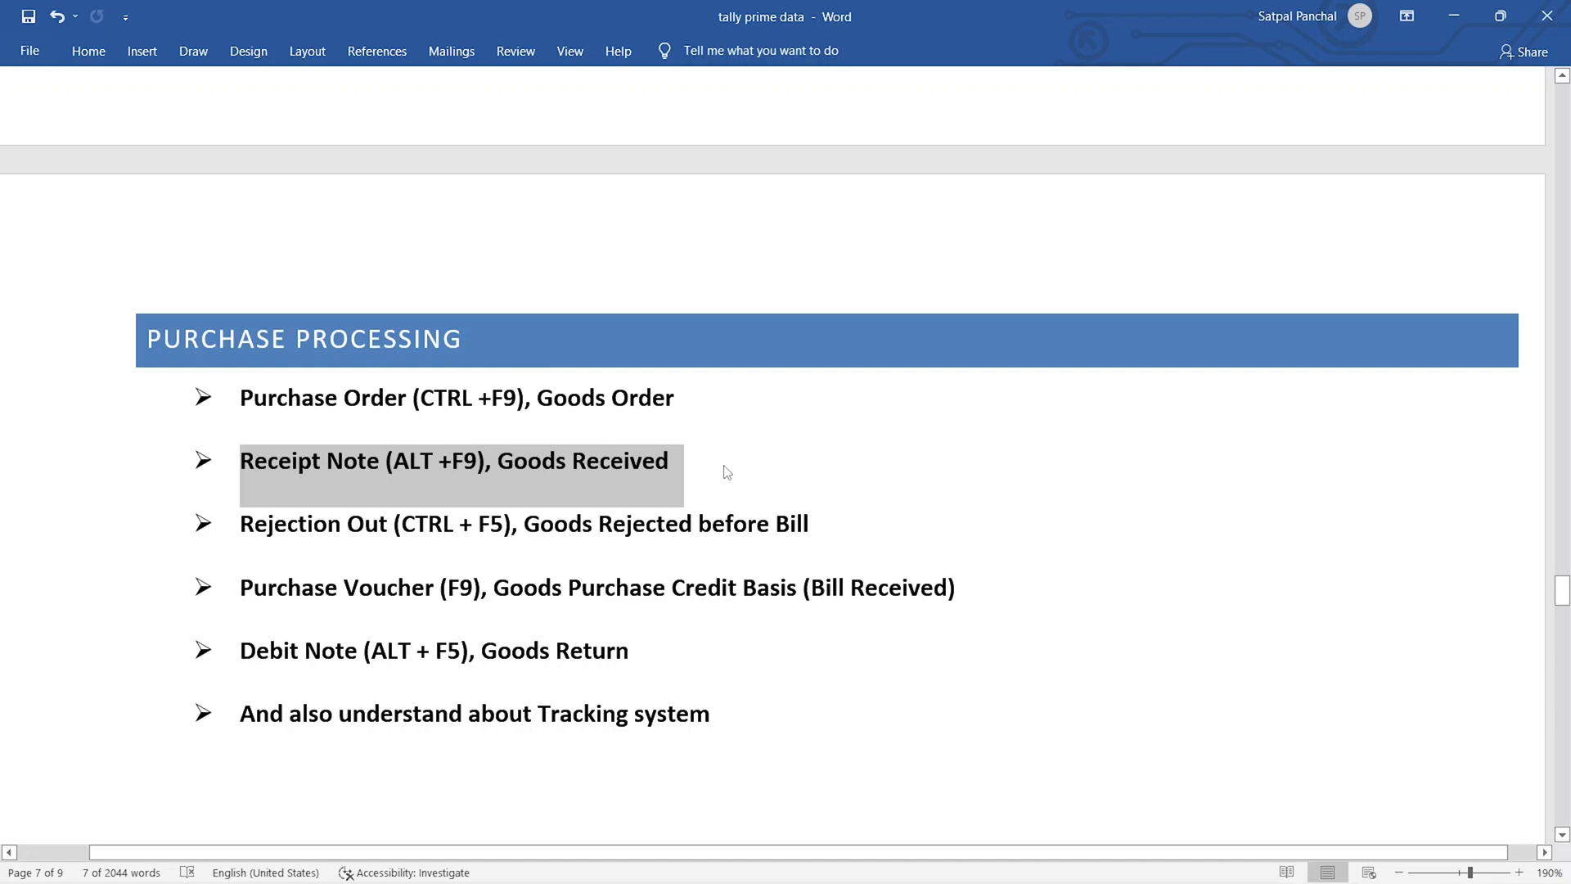
pyautogui.moveTo(712, 465); pyautogui.dragTo(505, 470)
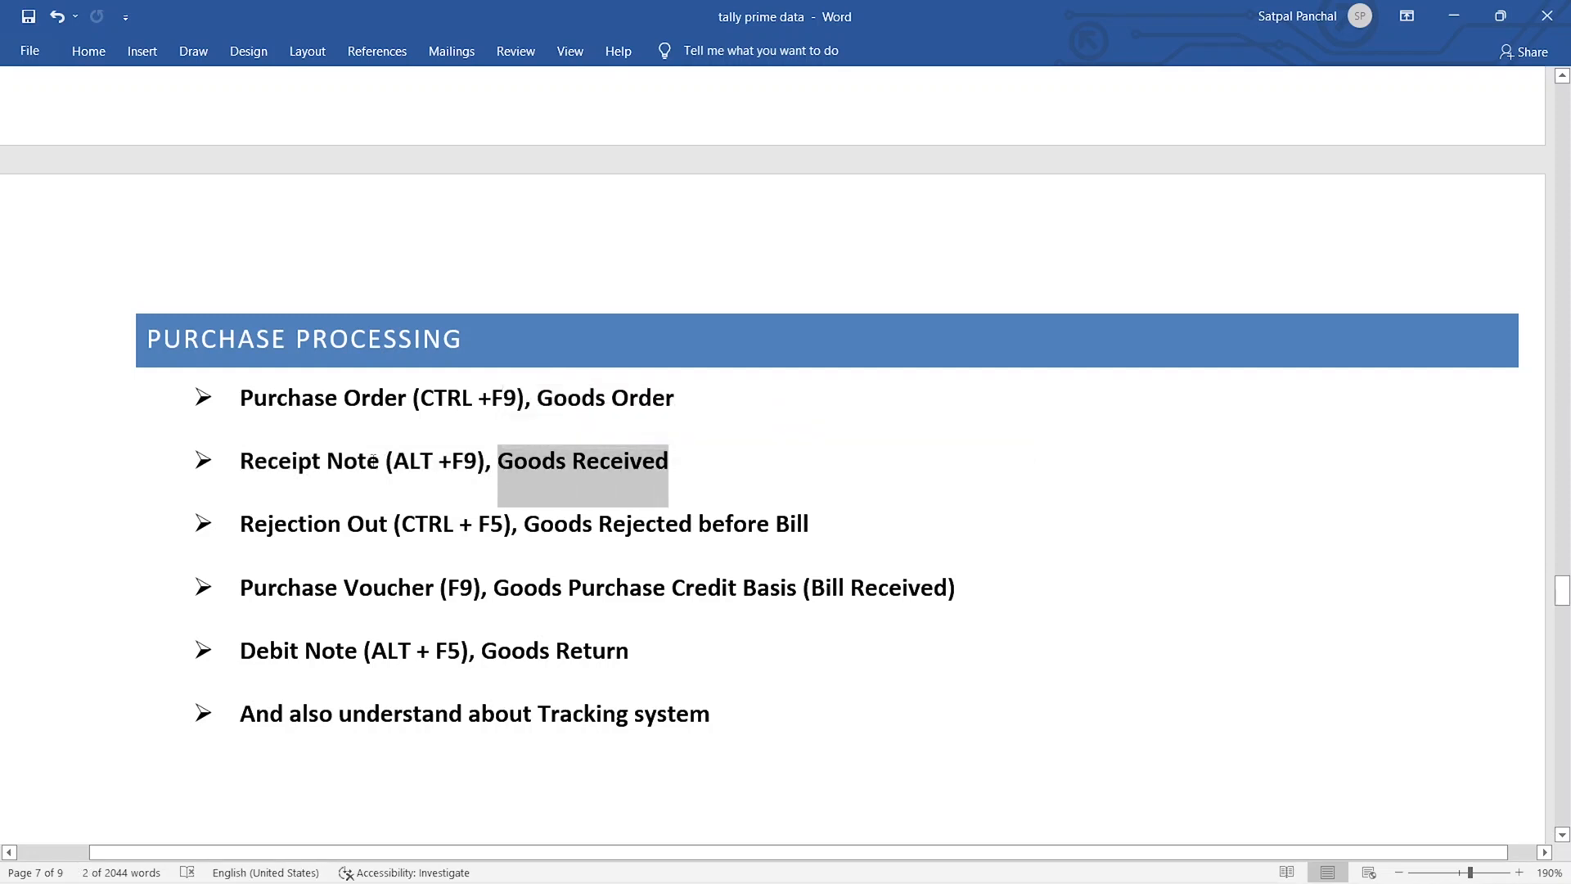
pyautogui.scroll(-2, 374, 458)
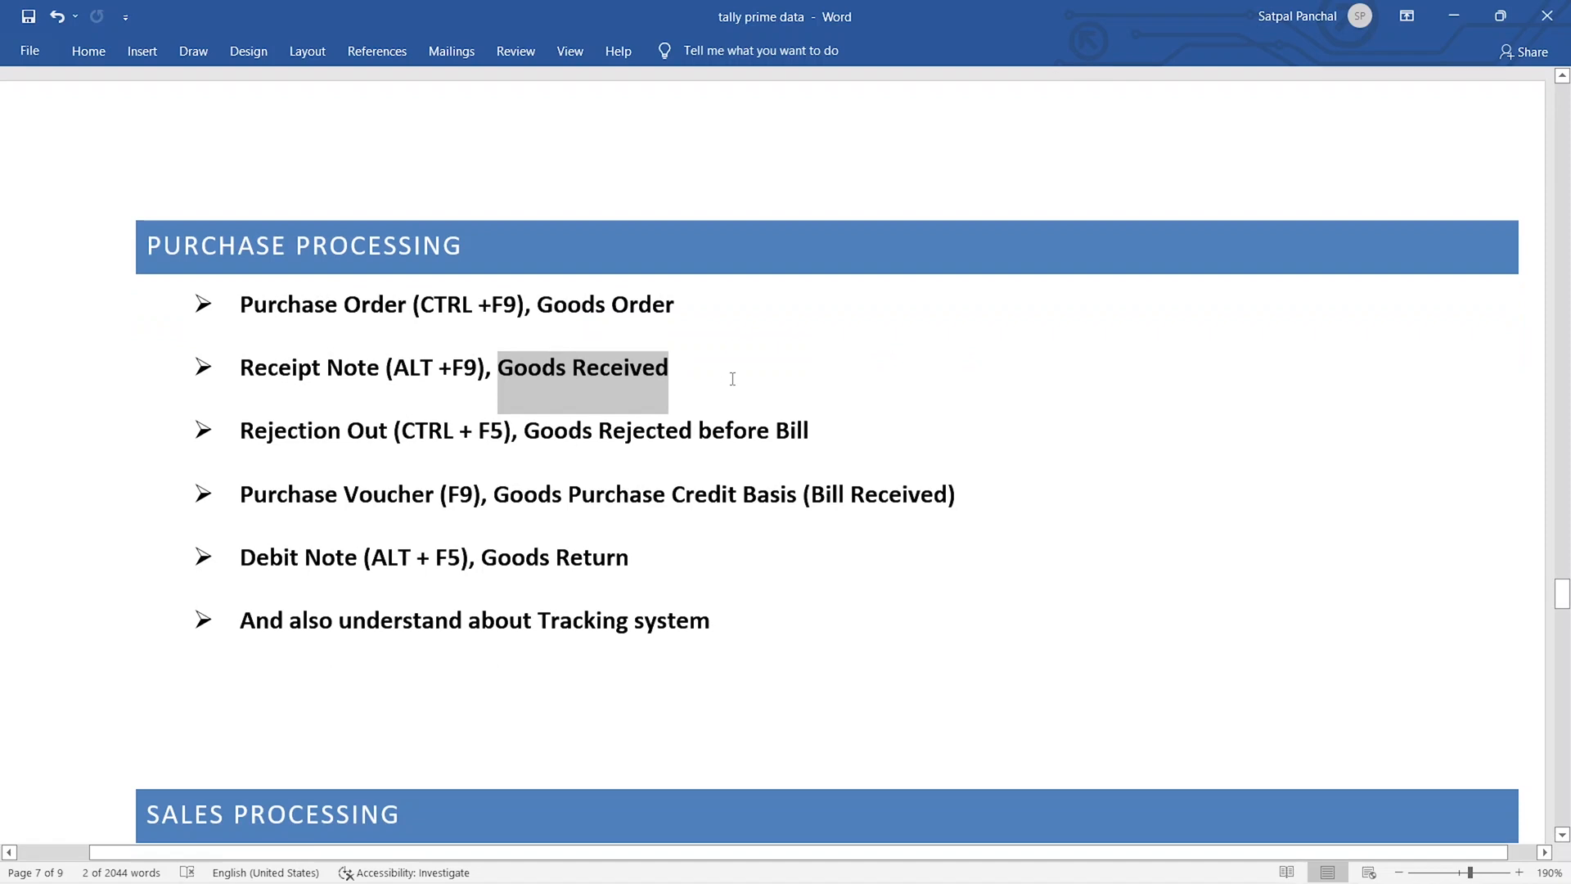
pyautogui.moveTo(729, 376); pyautogui.dragTo(203, 365)
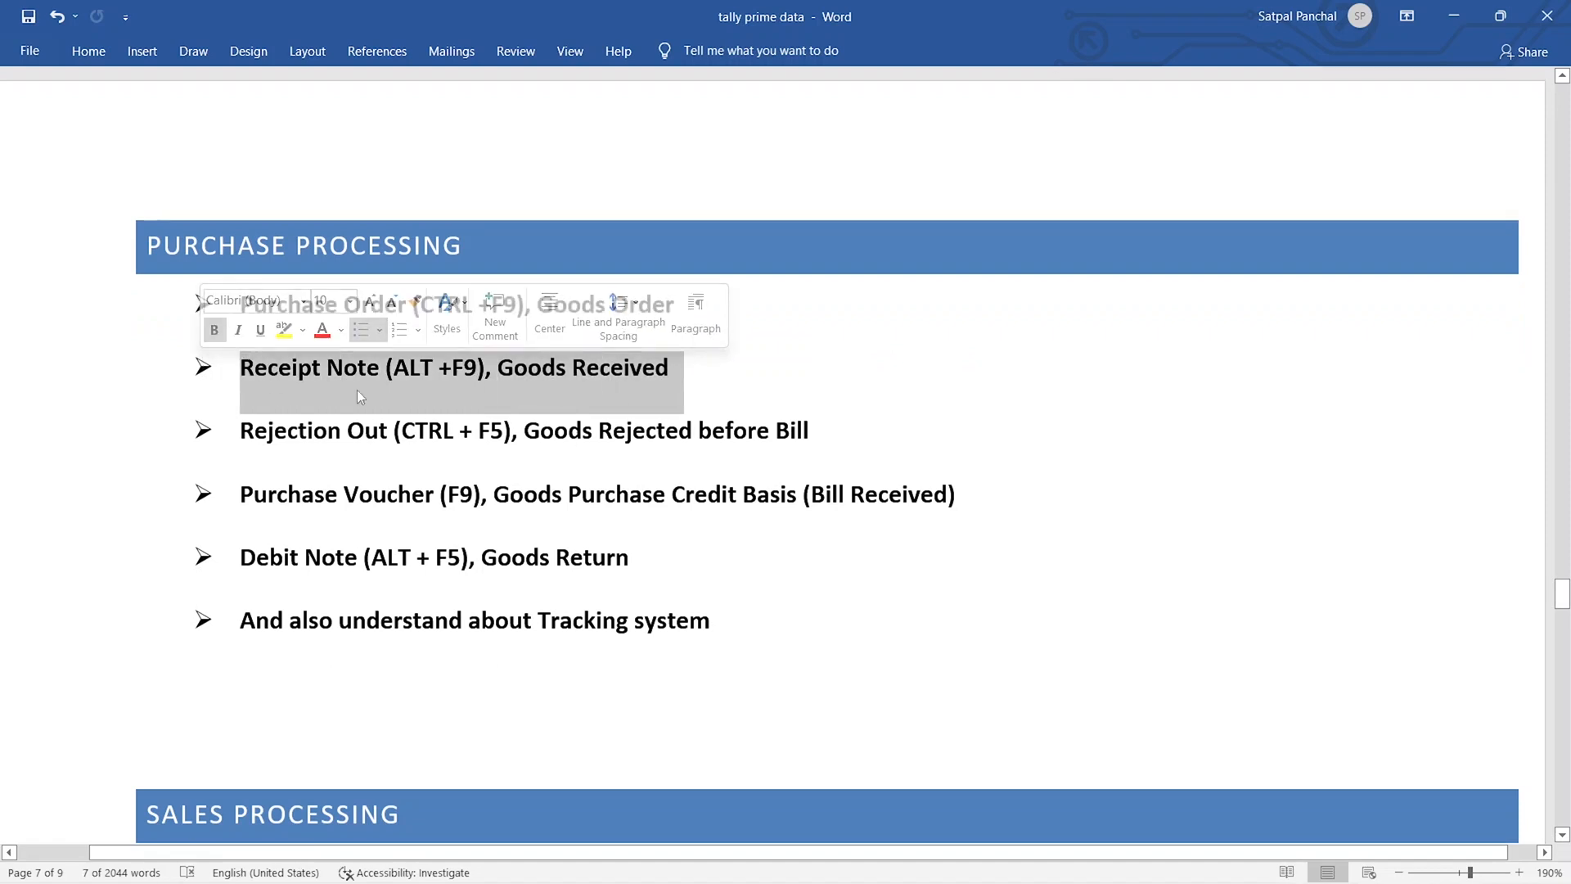
pyautogui.click(723, 402)
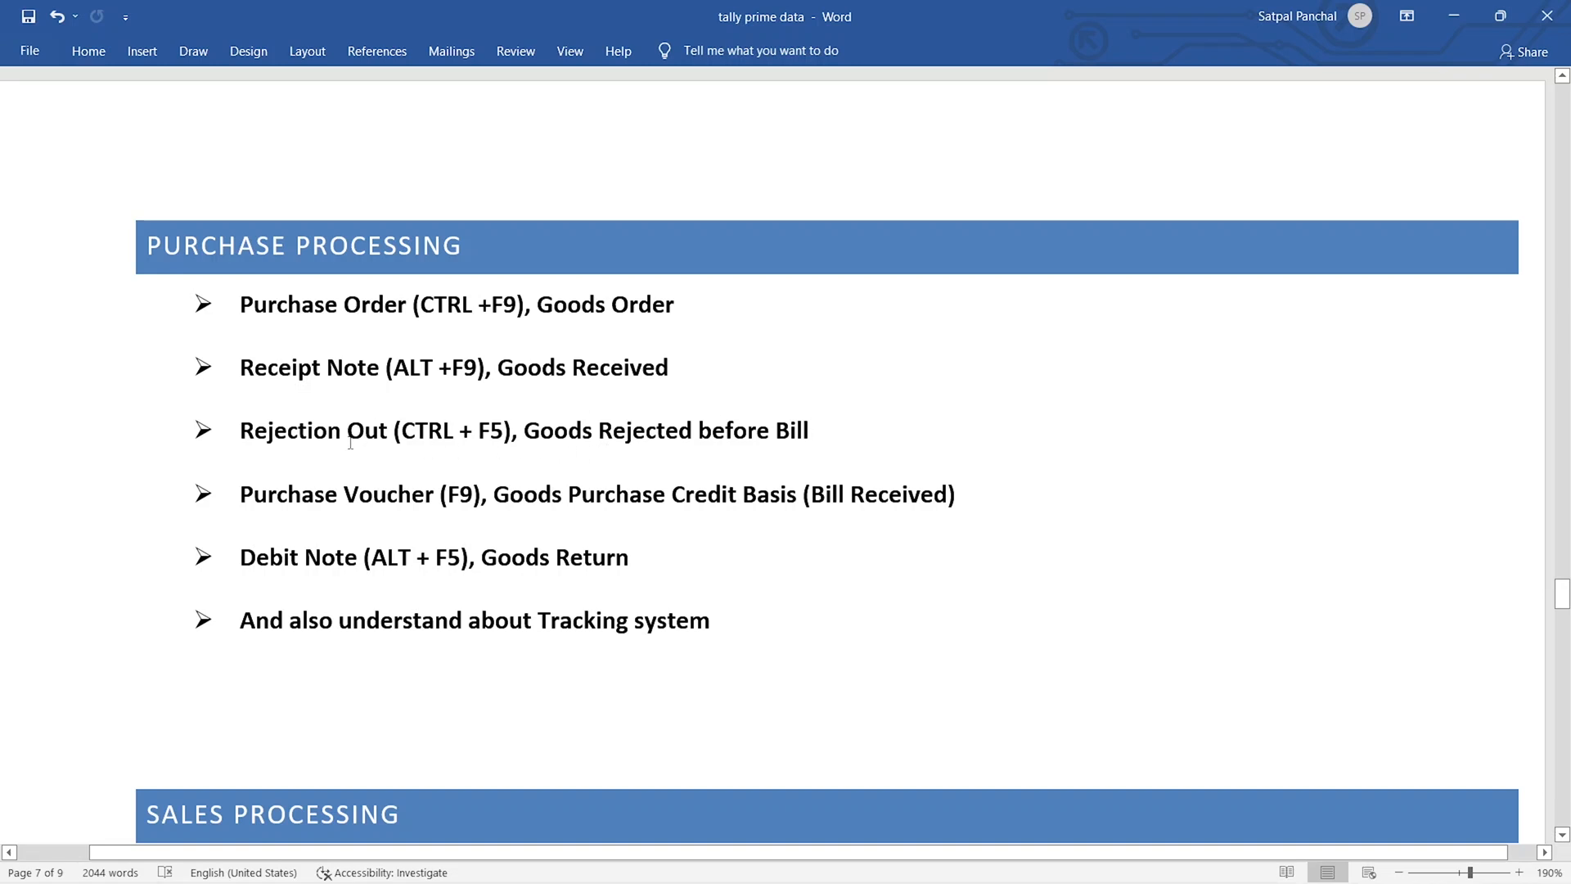
# Examine the Rejection Out entry and its CTRL + F5 shortcut in the Purchase Processing list.
pyautogui.moveTo(237, 429); pyautogui.dragTo(403, 435)
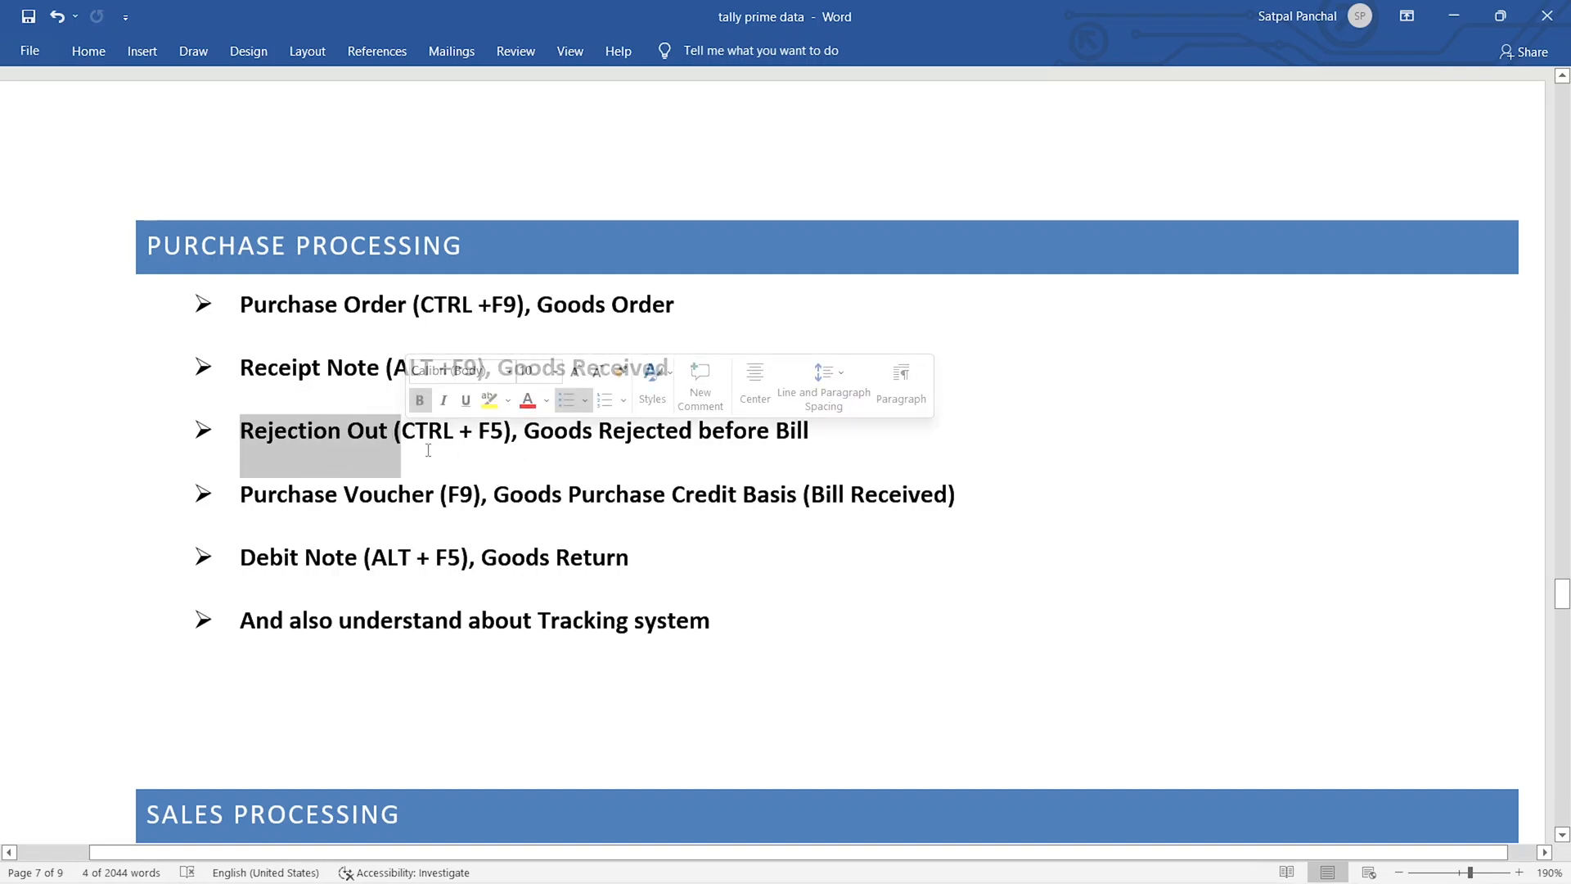
pyautogui.click(382, 433)
pyautogui.moveTo(352, 431); pyautogui.dragTo(240, 432)
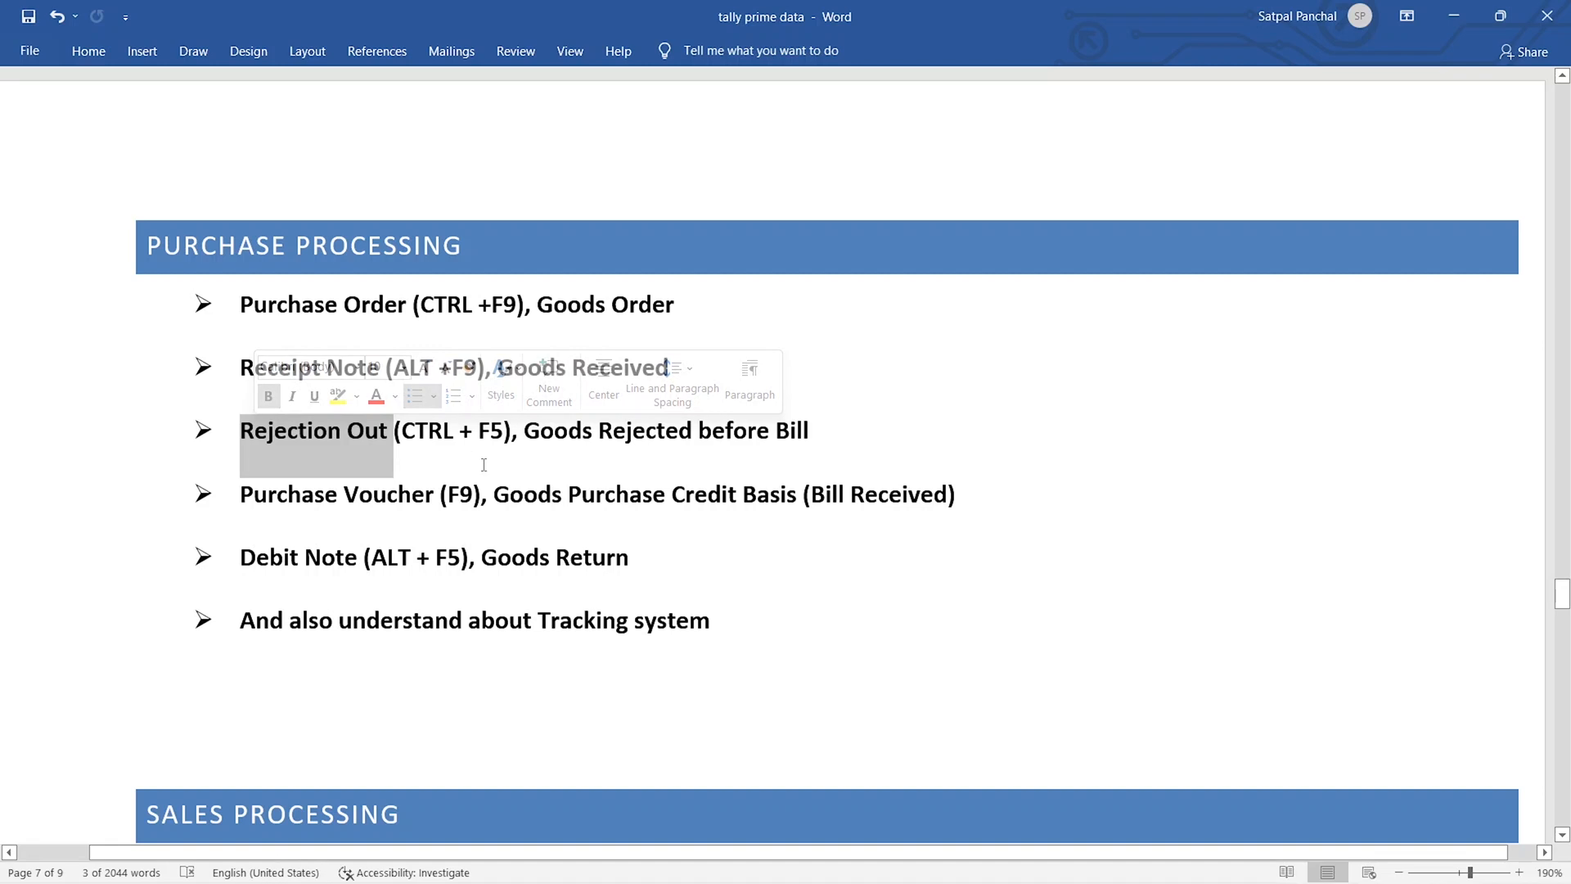
pyautogui.doubleClick(521, 466)
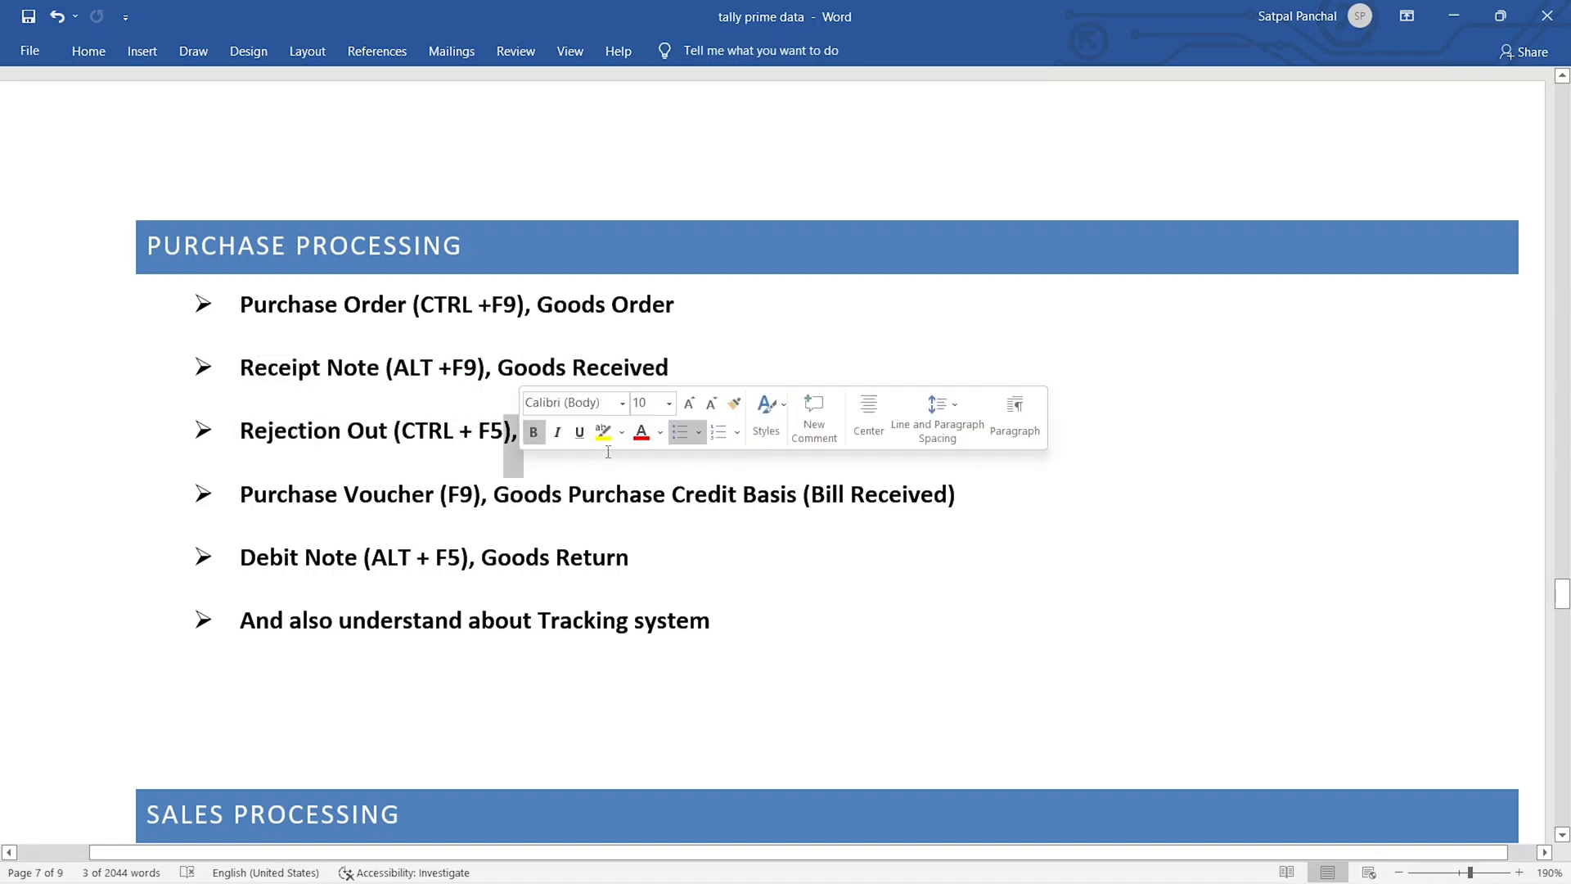
pyautogui.doubleClick(826, 536)
# Review the Purchase Order, Receipt Note and Rejection Out lines together, marking the Goods Received and Goods Rejected before Bill wording.
pyautogui.moveTo(818, 463); pyautogui.dragTo(224, 316)
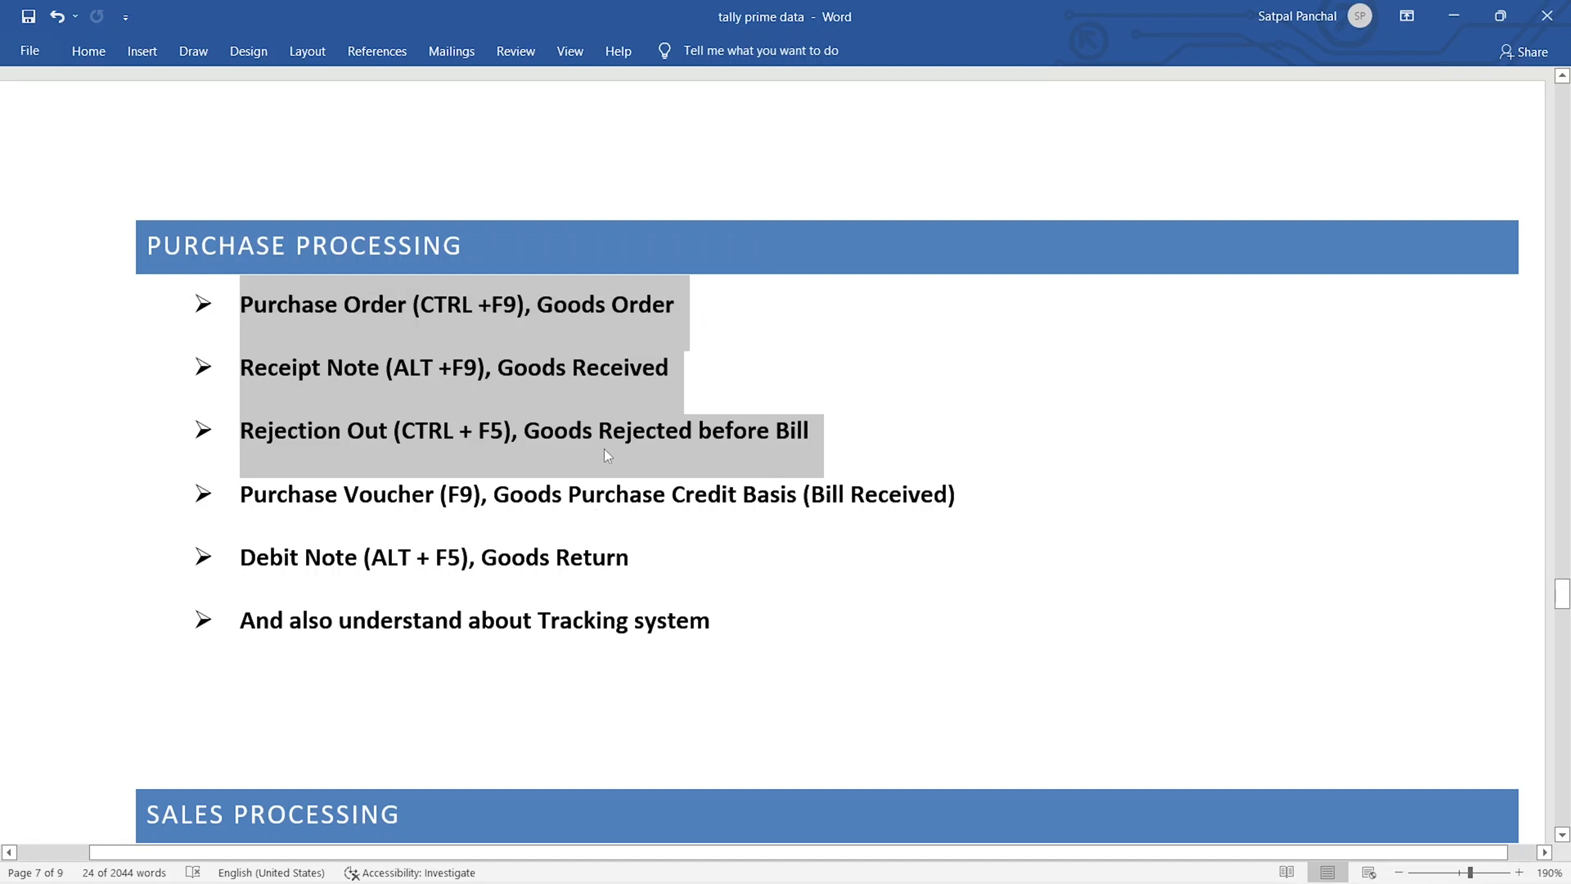
pyautogui.click(705, 305)
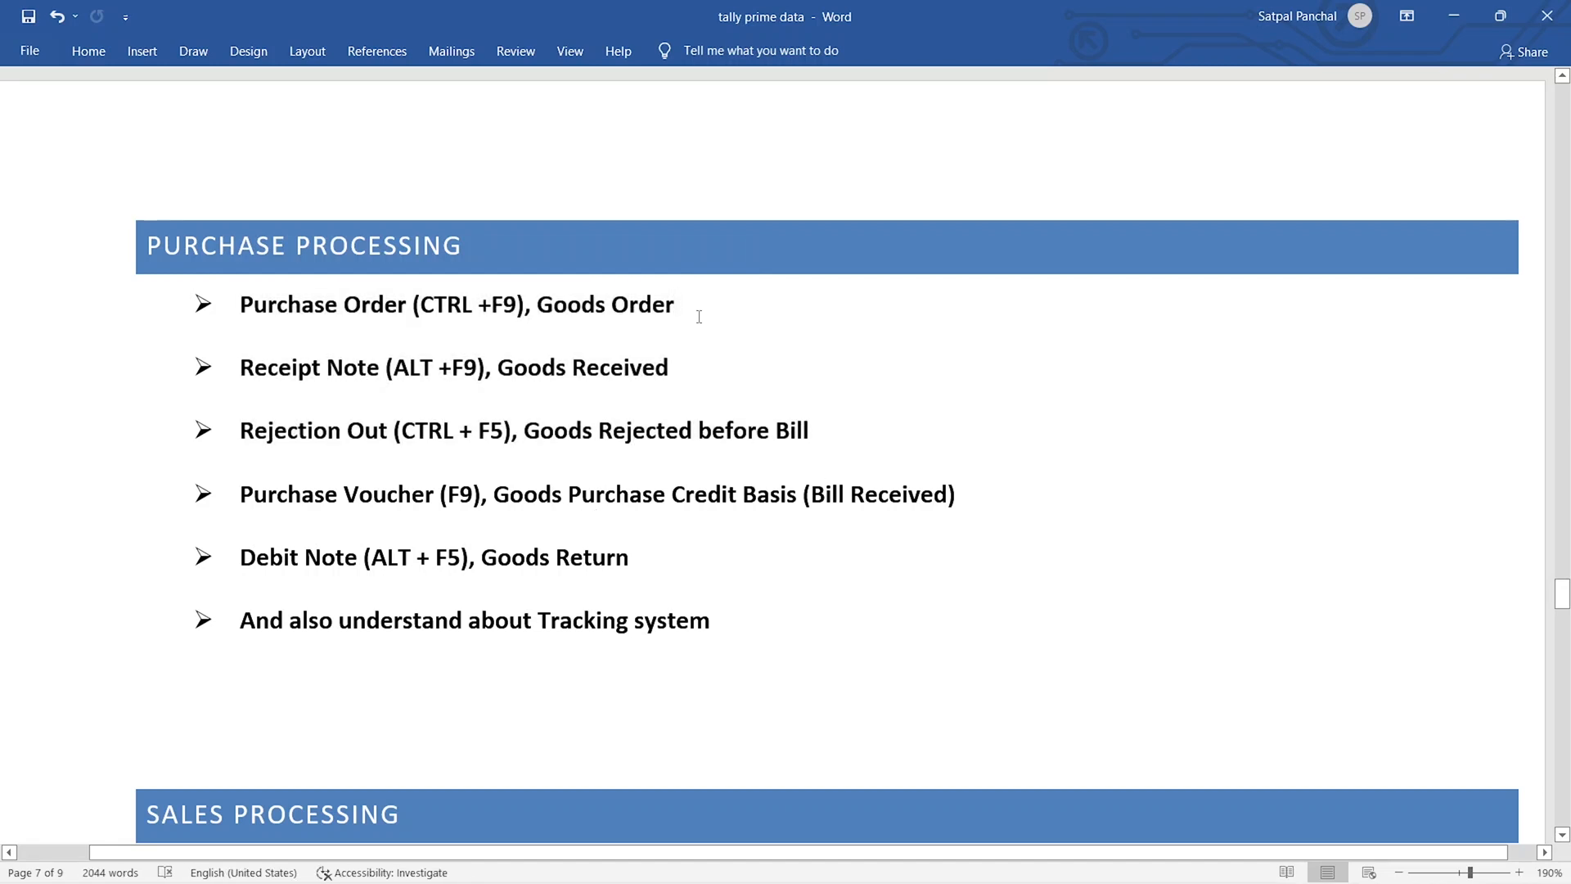
pyautogui.moveTo(684, 376); pyautogui.dragTo(466, 383)
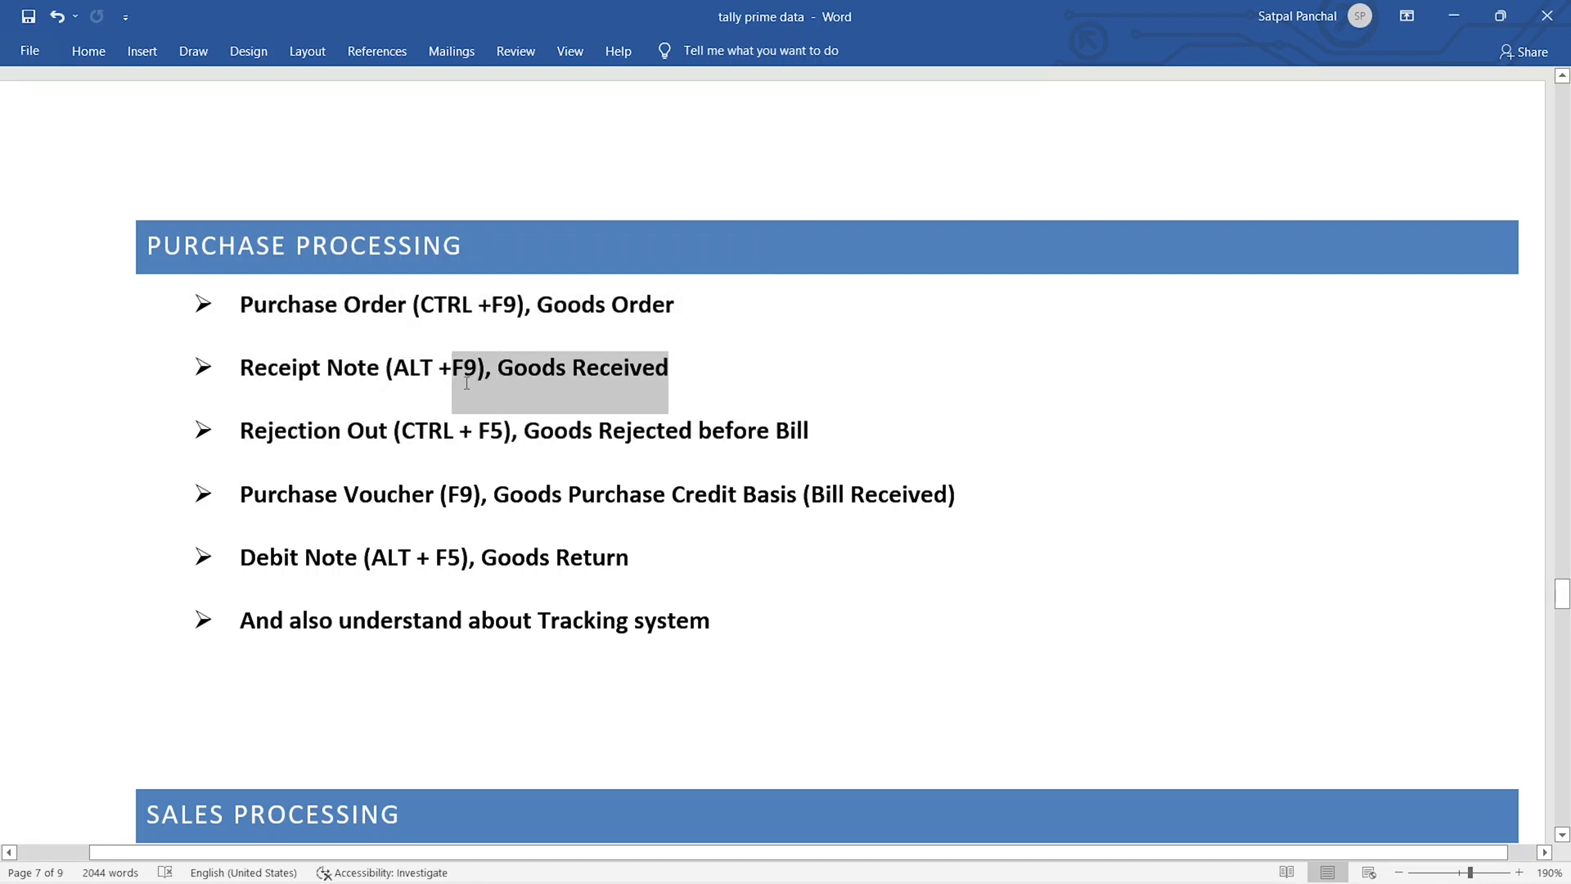
pyautogui.moveTo(808, 432); pyautogui.dragTo(528, 430)
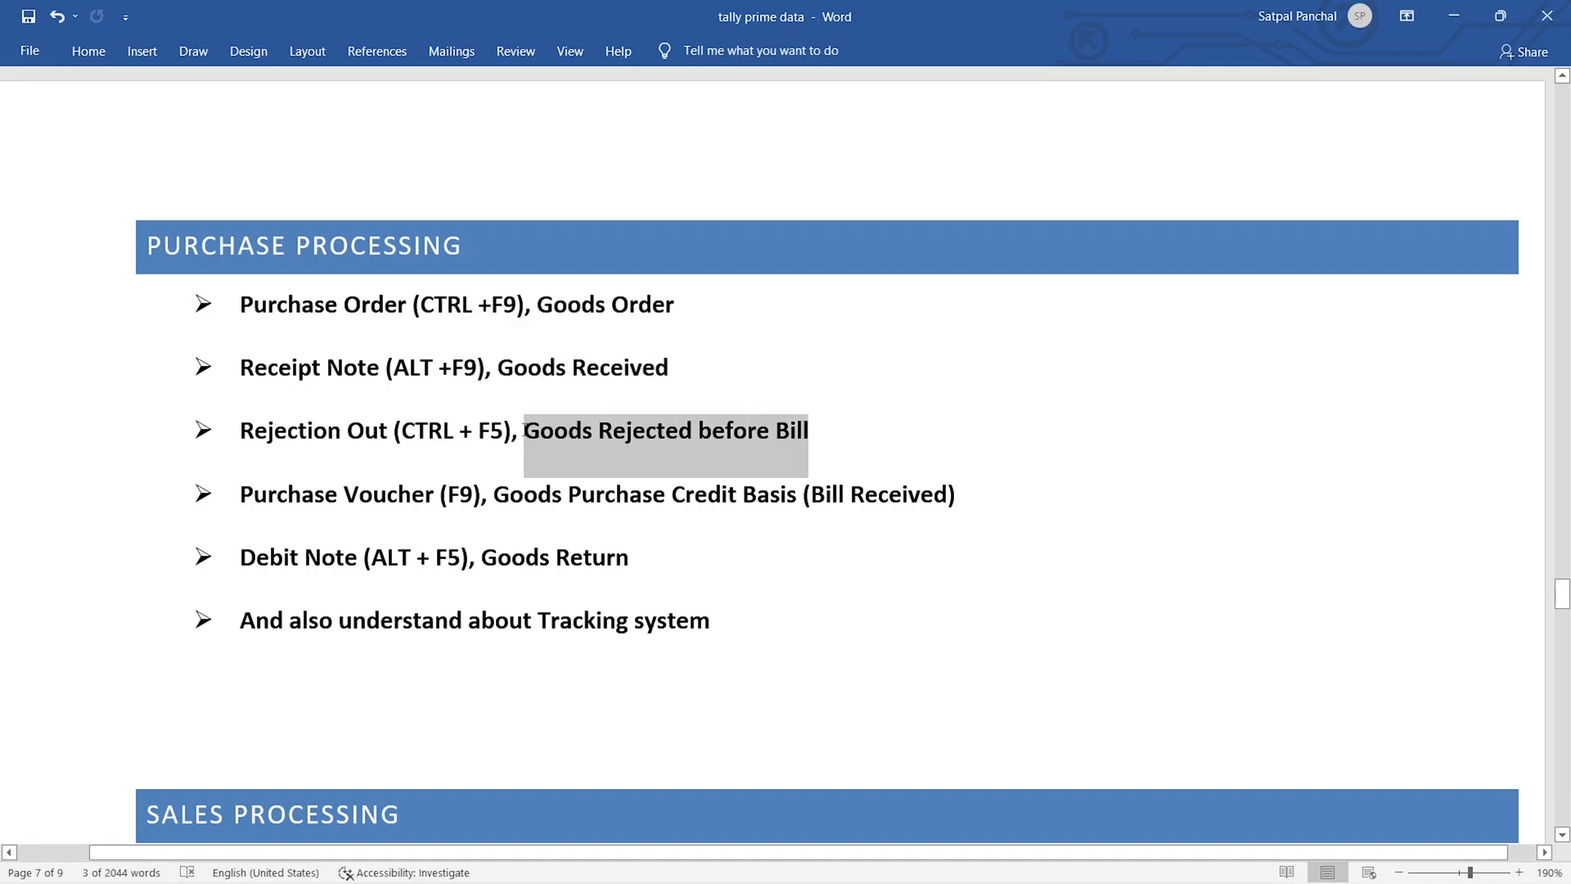
pyautogui.click(607, 450)
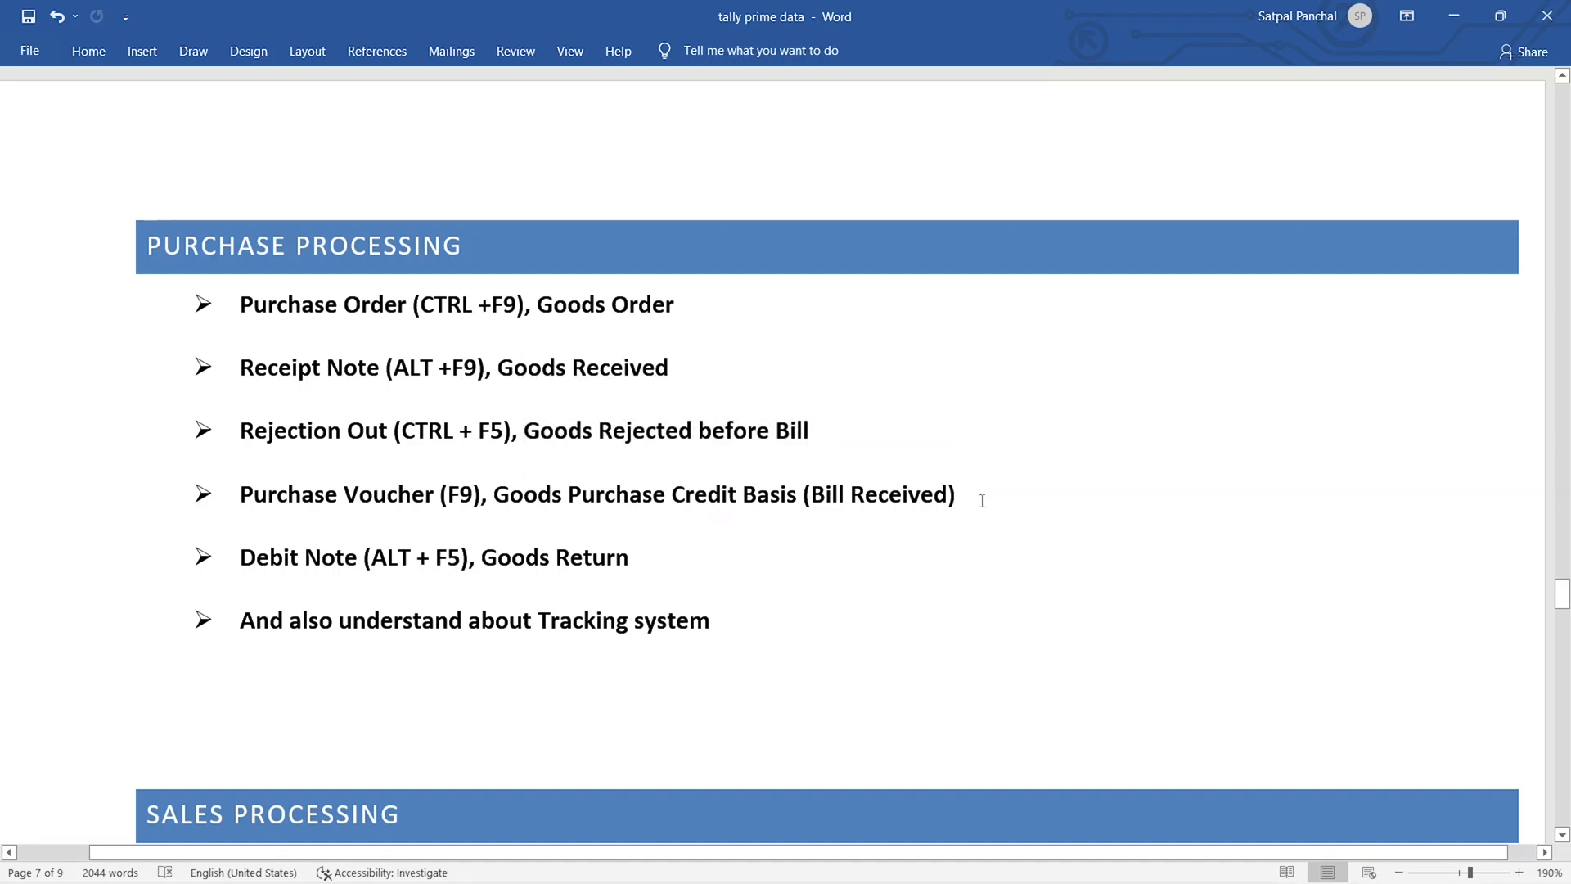
# Highlight the Purchase Voucher and Debit Note lines, returning to the Purchase Order and Receipt Note lines to compare them.
pyautogui.moveTo(982, 498); pyautogui.dragTo(264, 488)
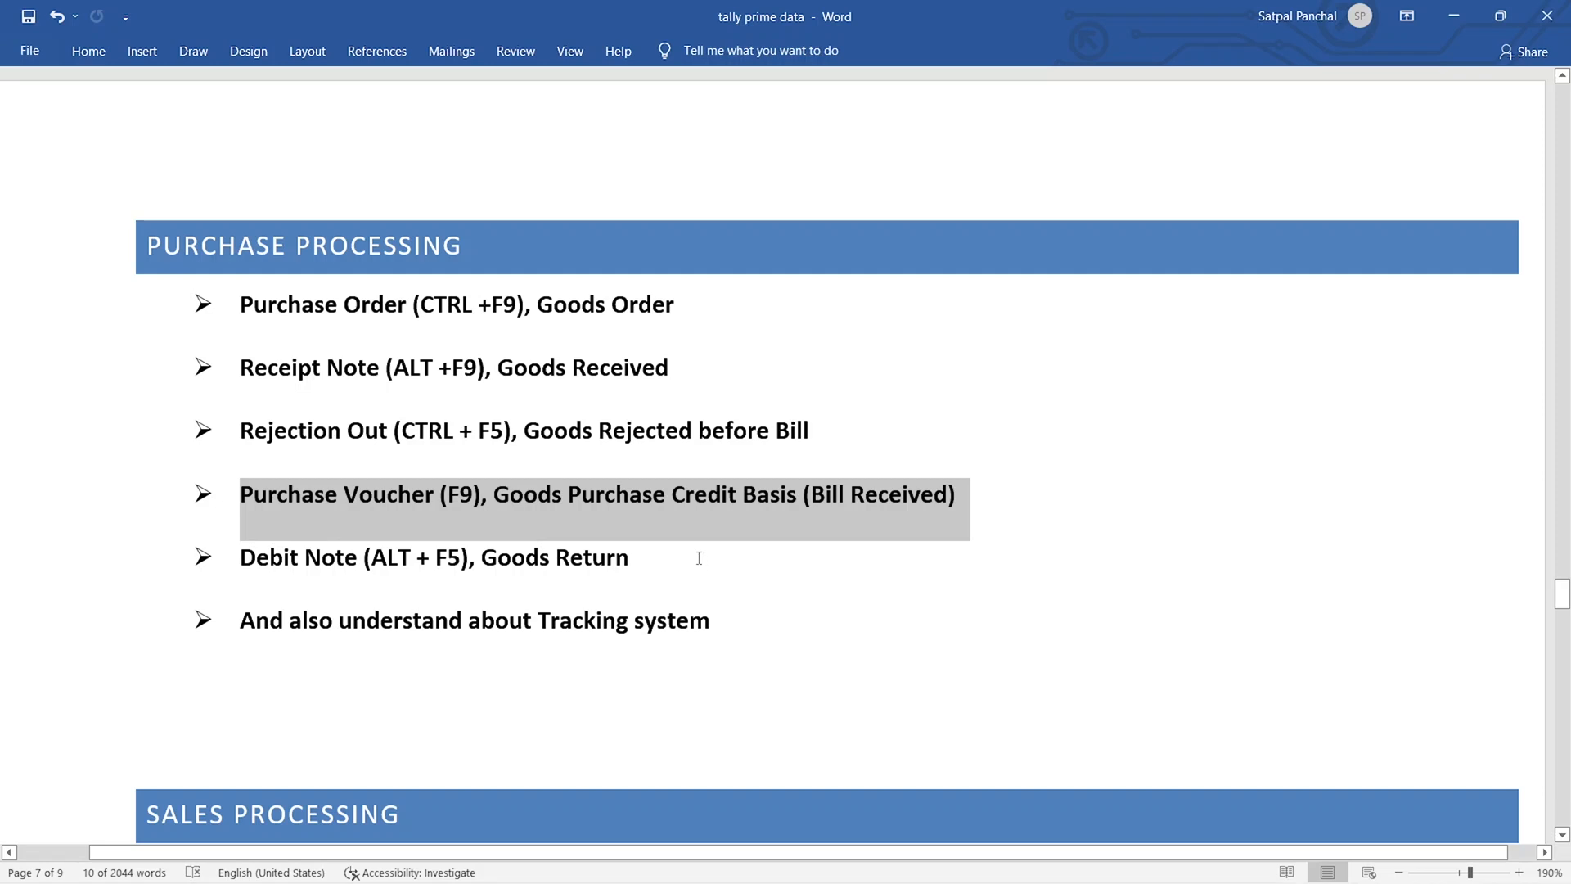
pyautogui.moveTo(696, 559); pyautogui.dragTo(229, 560)
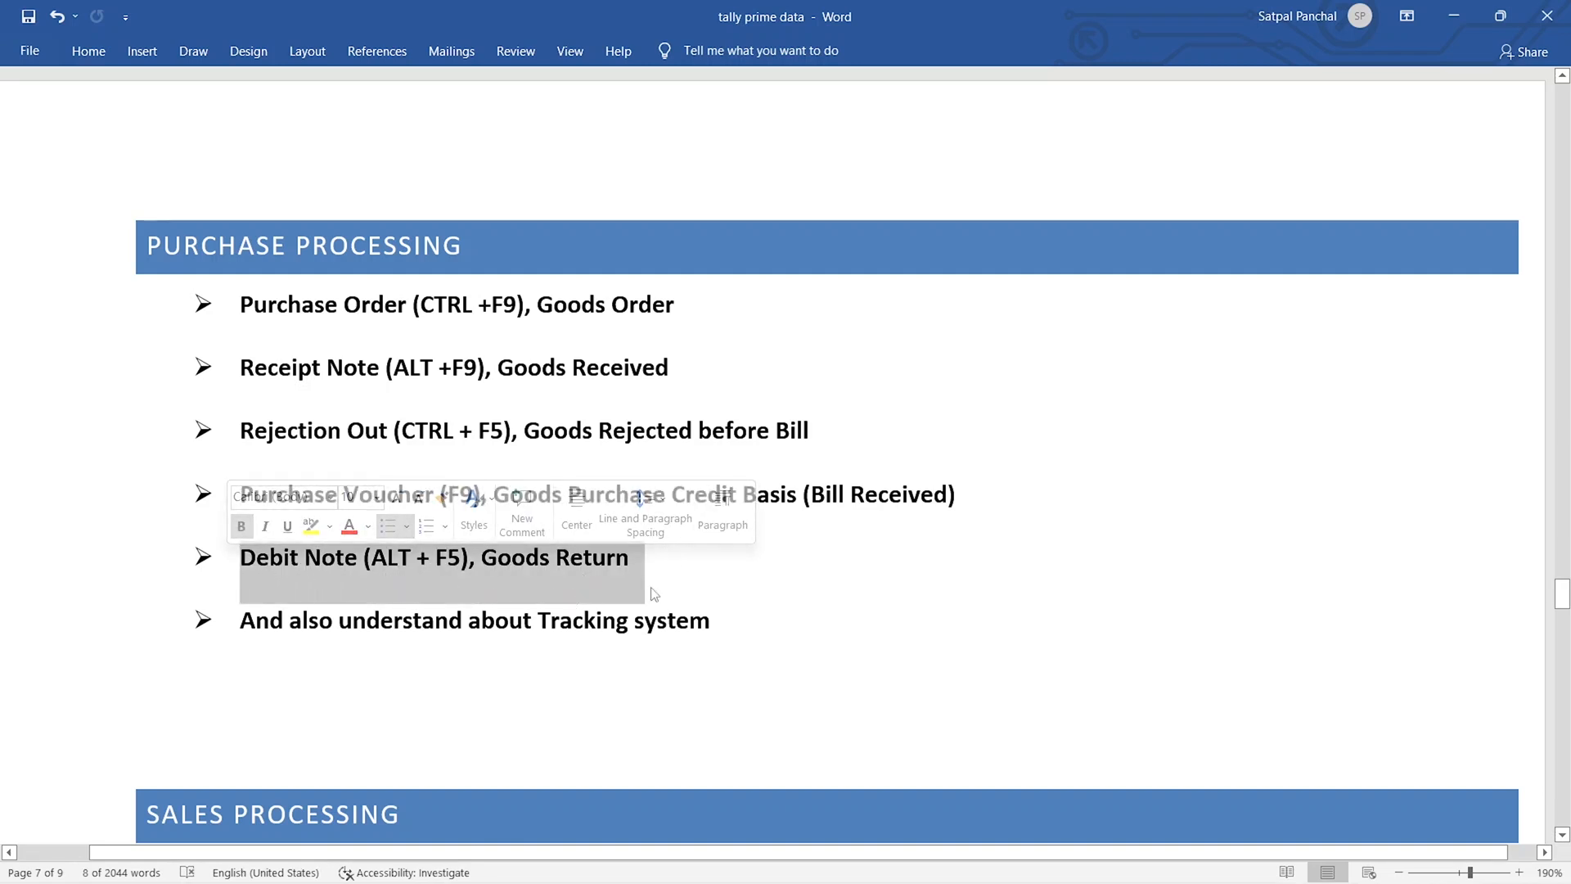
pyautogui.moveTo(477, 367); pyautogui.dragTo(496, 367)
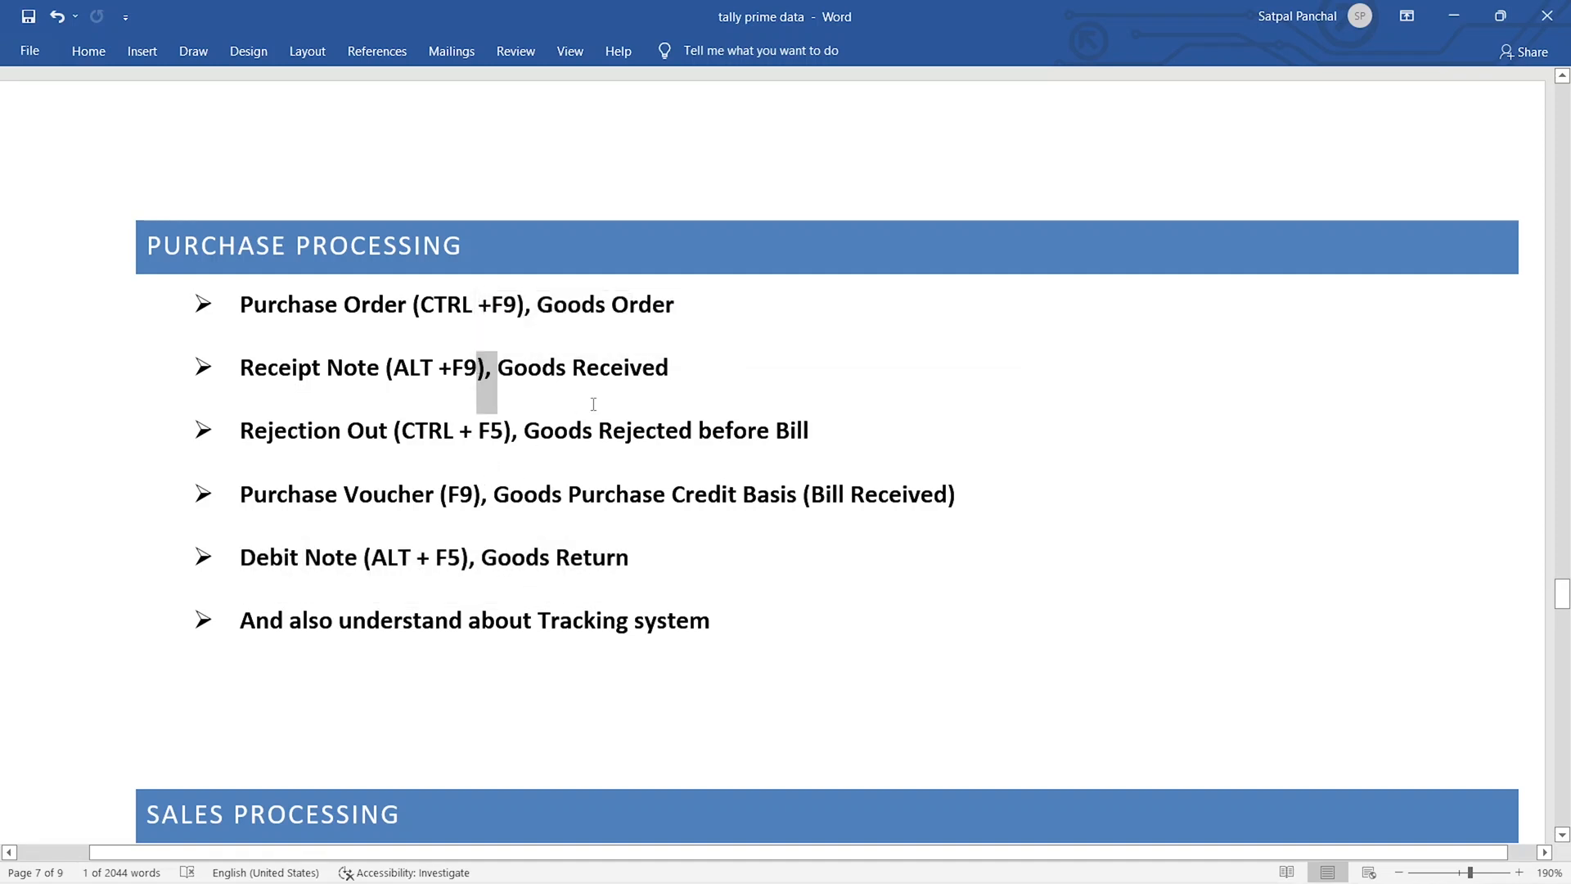
pyautogui.moveTo(715, 308); pyautogui.dragTo(238, 307)
pyautogui.moveTo(716, 384); pyautogui.dragTo(301, 388)
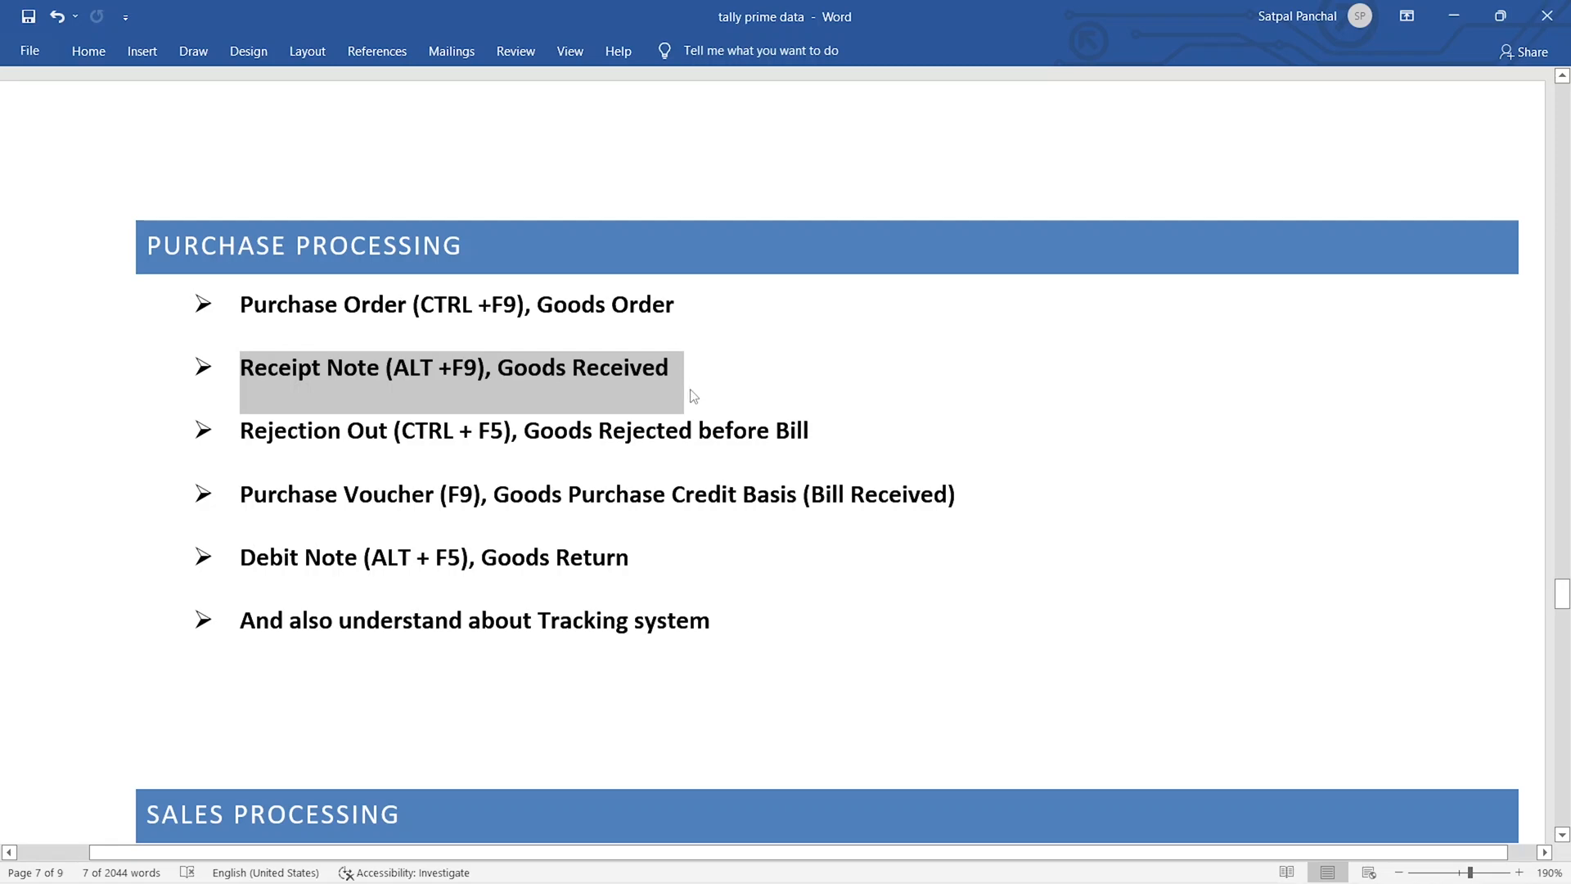
# Find the Purchase Processing exercise and highlight its purchase orders dated 5 to 7 April, clearing the highlight when done.
pyautogui.scroll(-15, 659, 476)
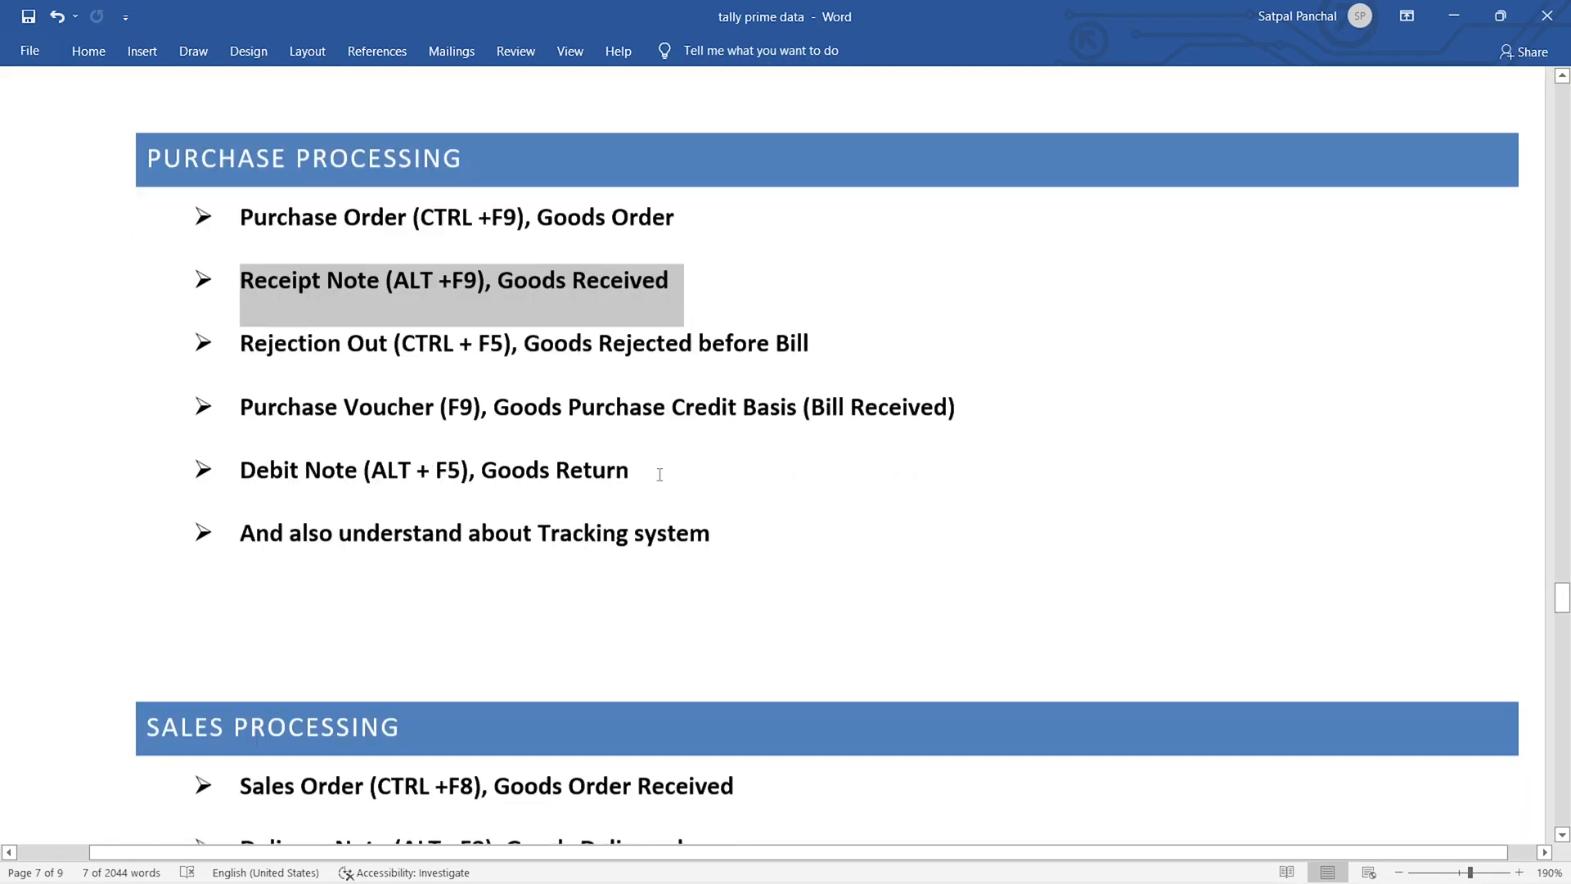
pyautogui.scroll(-2, 666, 482)
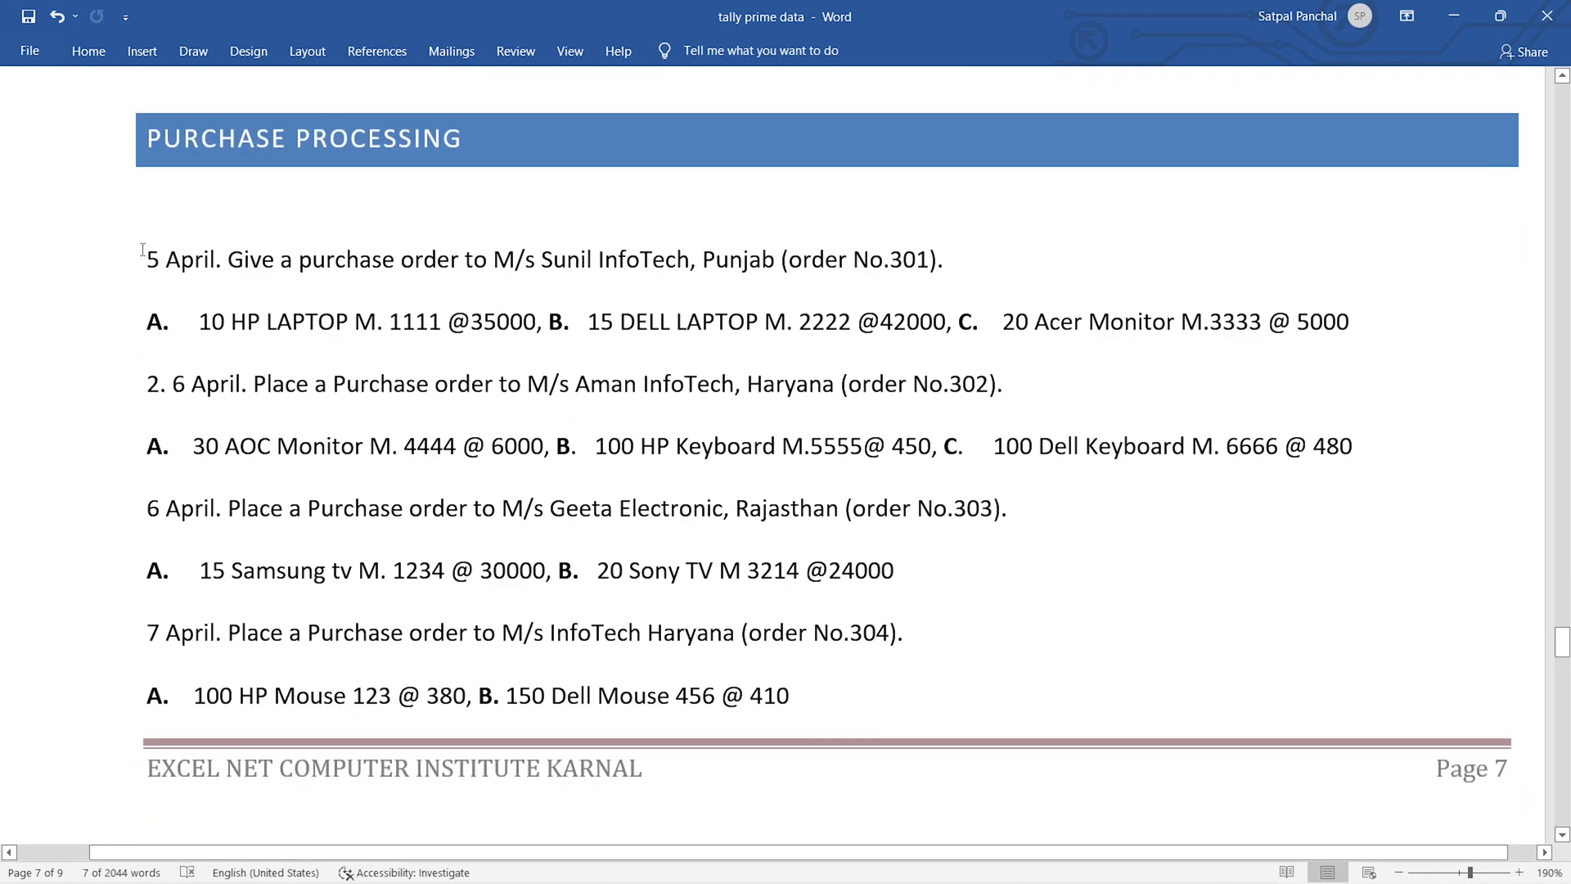
pyautogui.moveTo(147, 259); pyautogui.dragTo(843, 696)
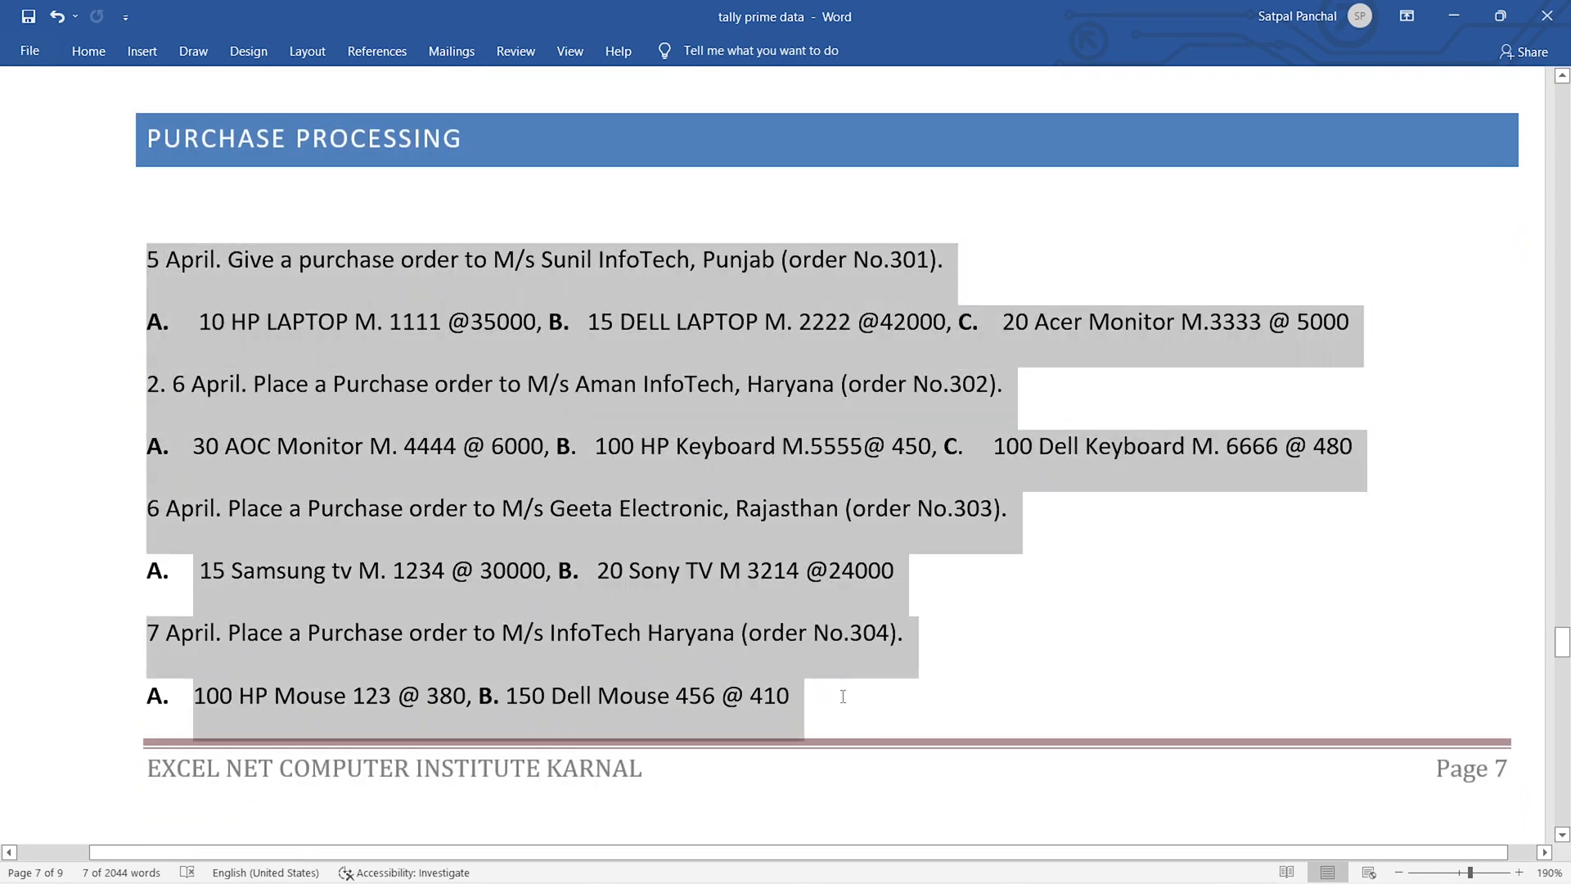
pyautogui.click(821, 698)
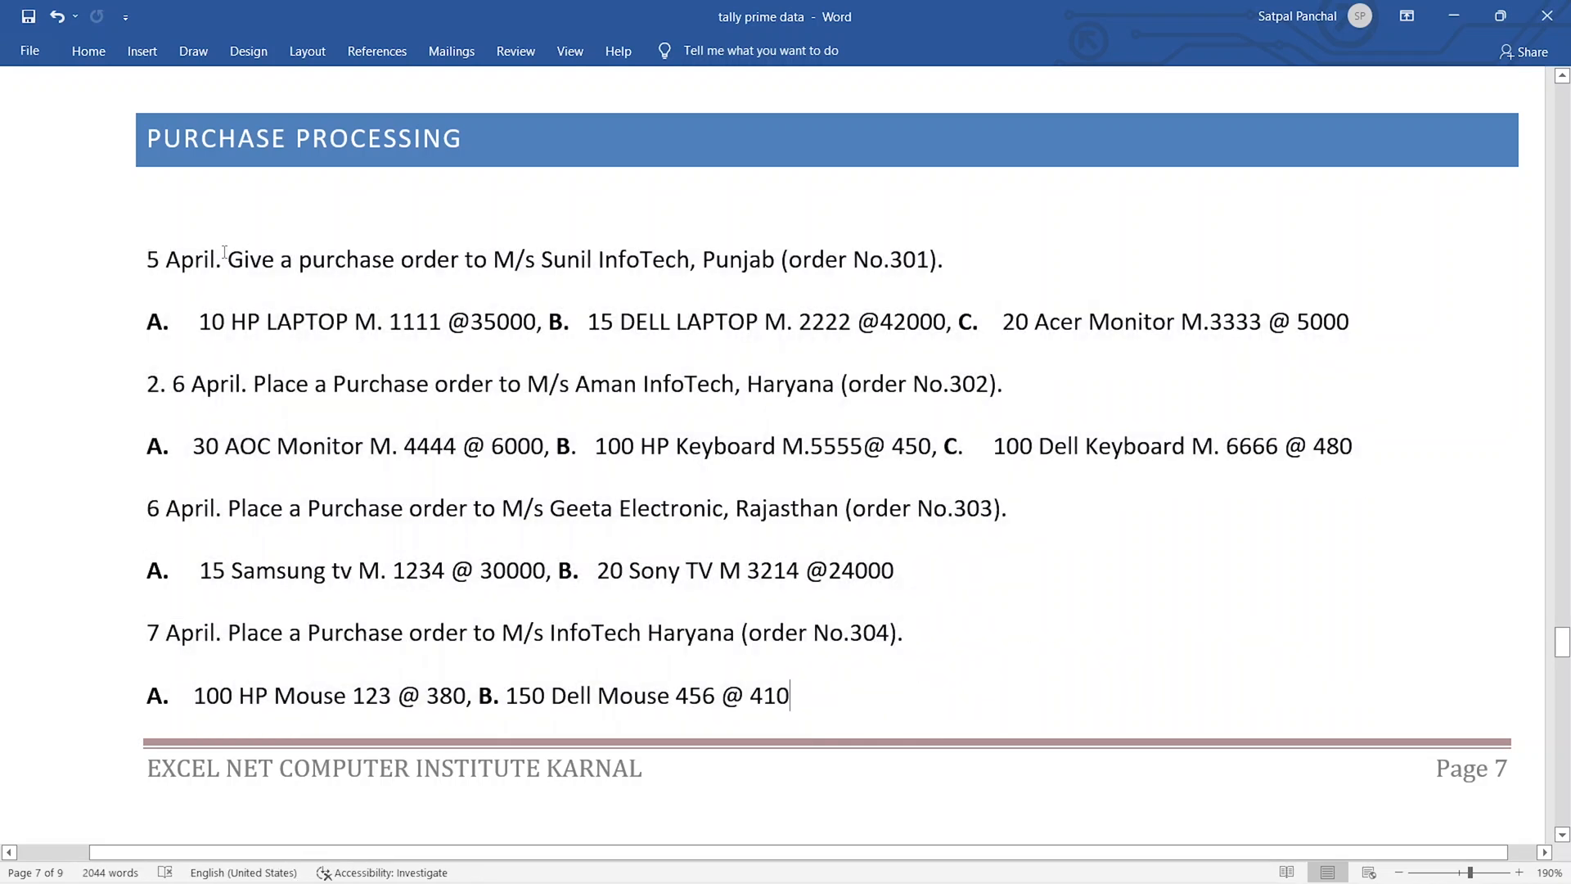
# Examine the 5 April purchase order to M/s Sunil InfoTech, Punjab, highlighting the supplier and the laptop and monitor items.
pyautogui.moveTo(220, 260); pyautogui.dragTo(957, 265)
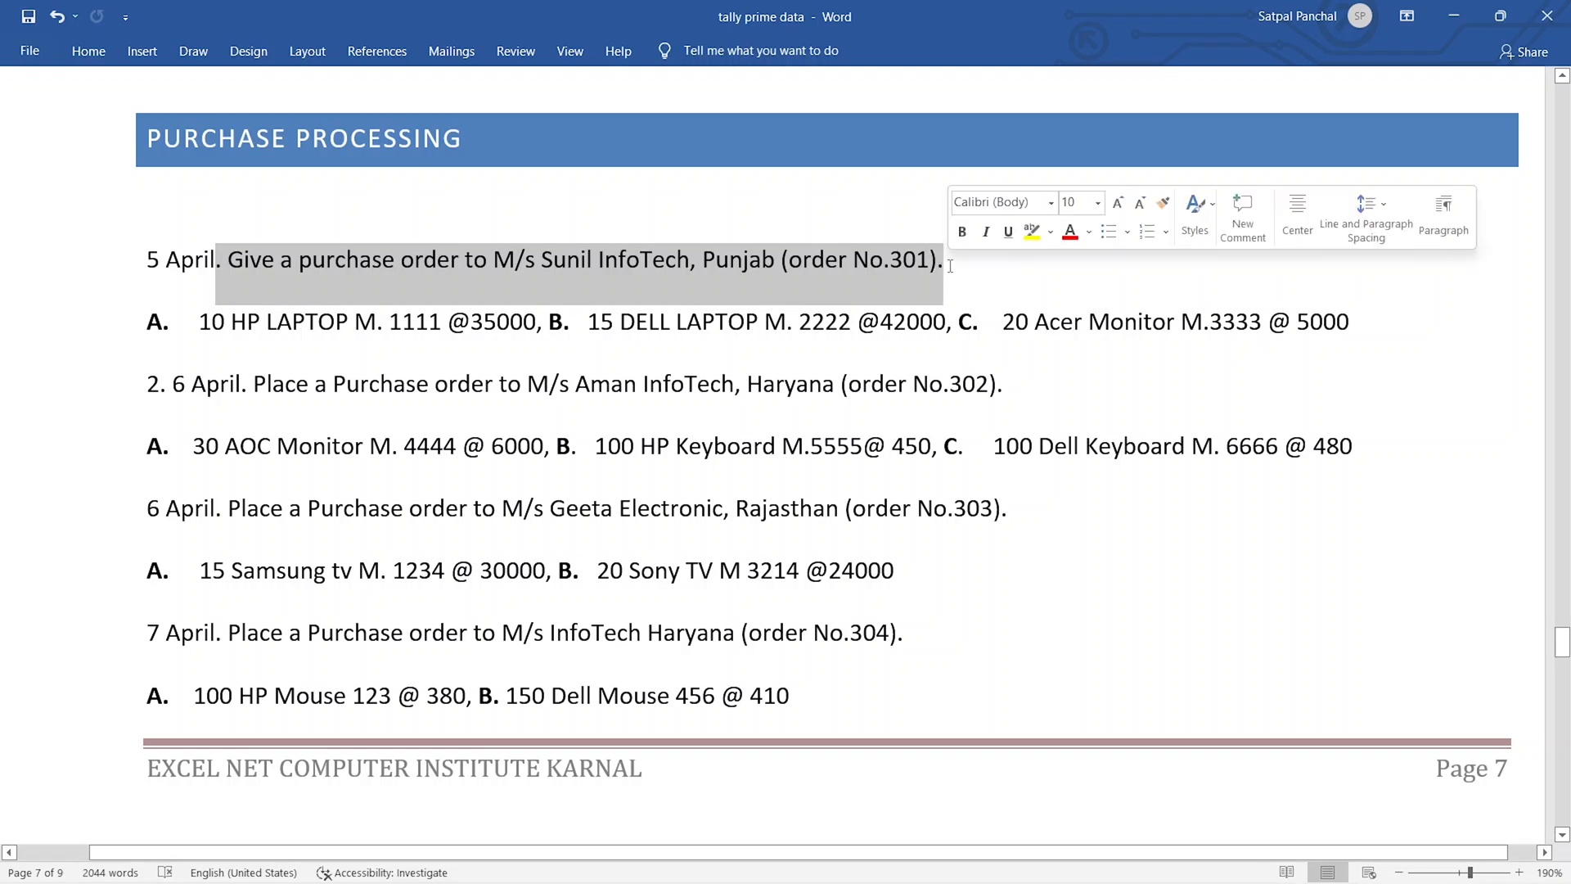
pyautogui.click(957, 267)
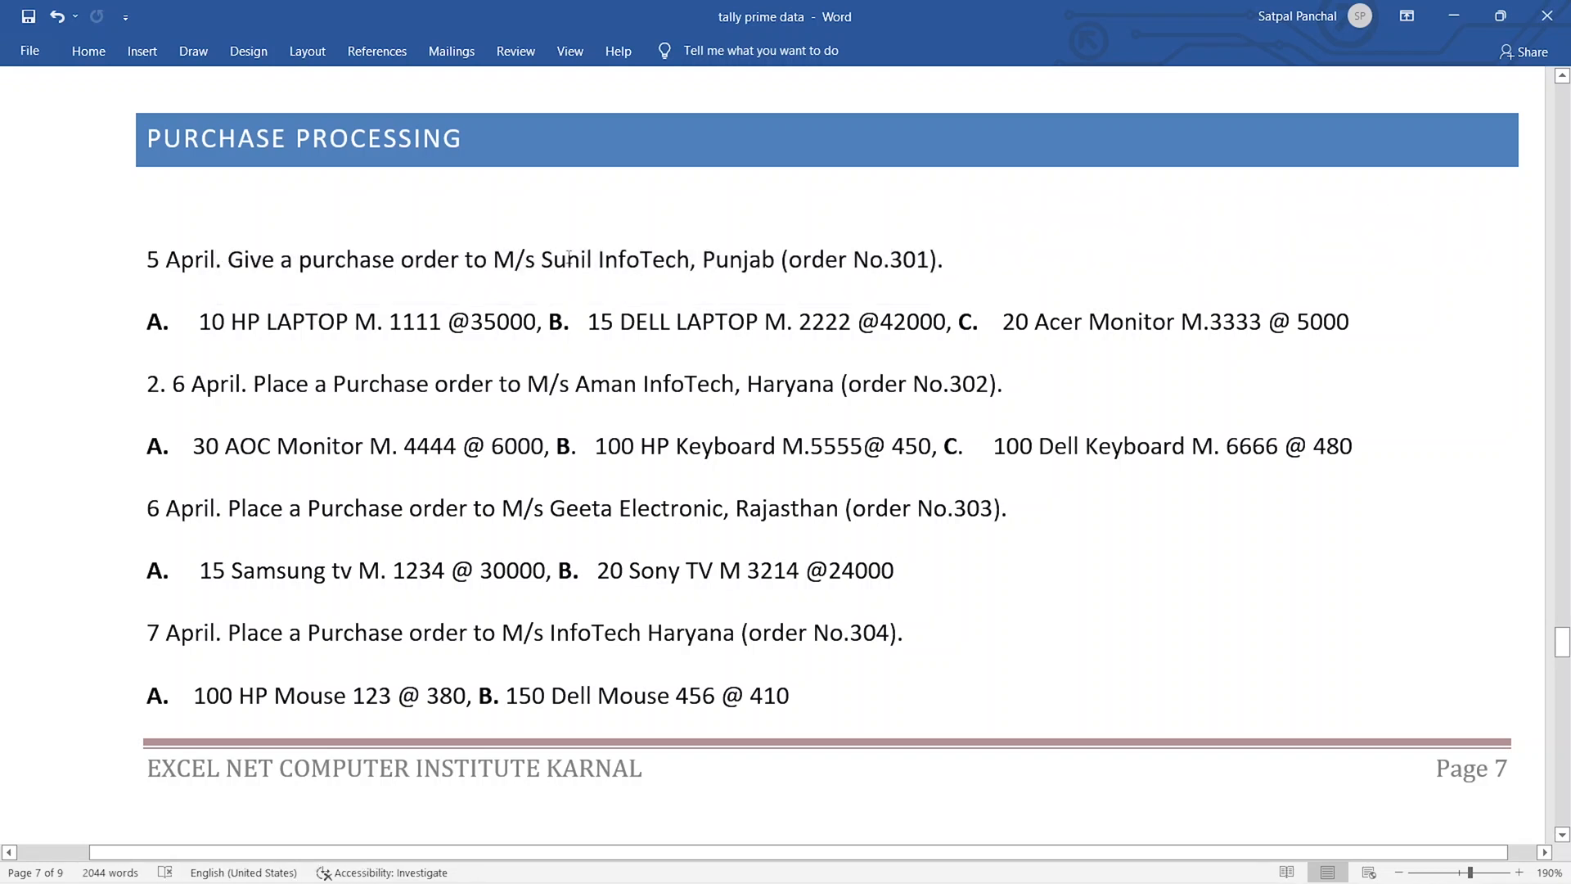
pyautogui.moveTo(541, 259); pyautogui.dragTo(781, 262)
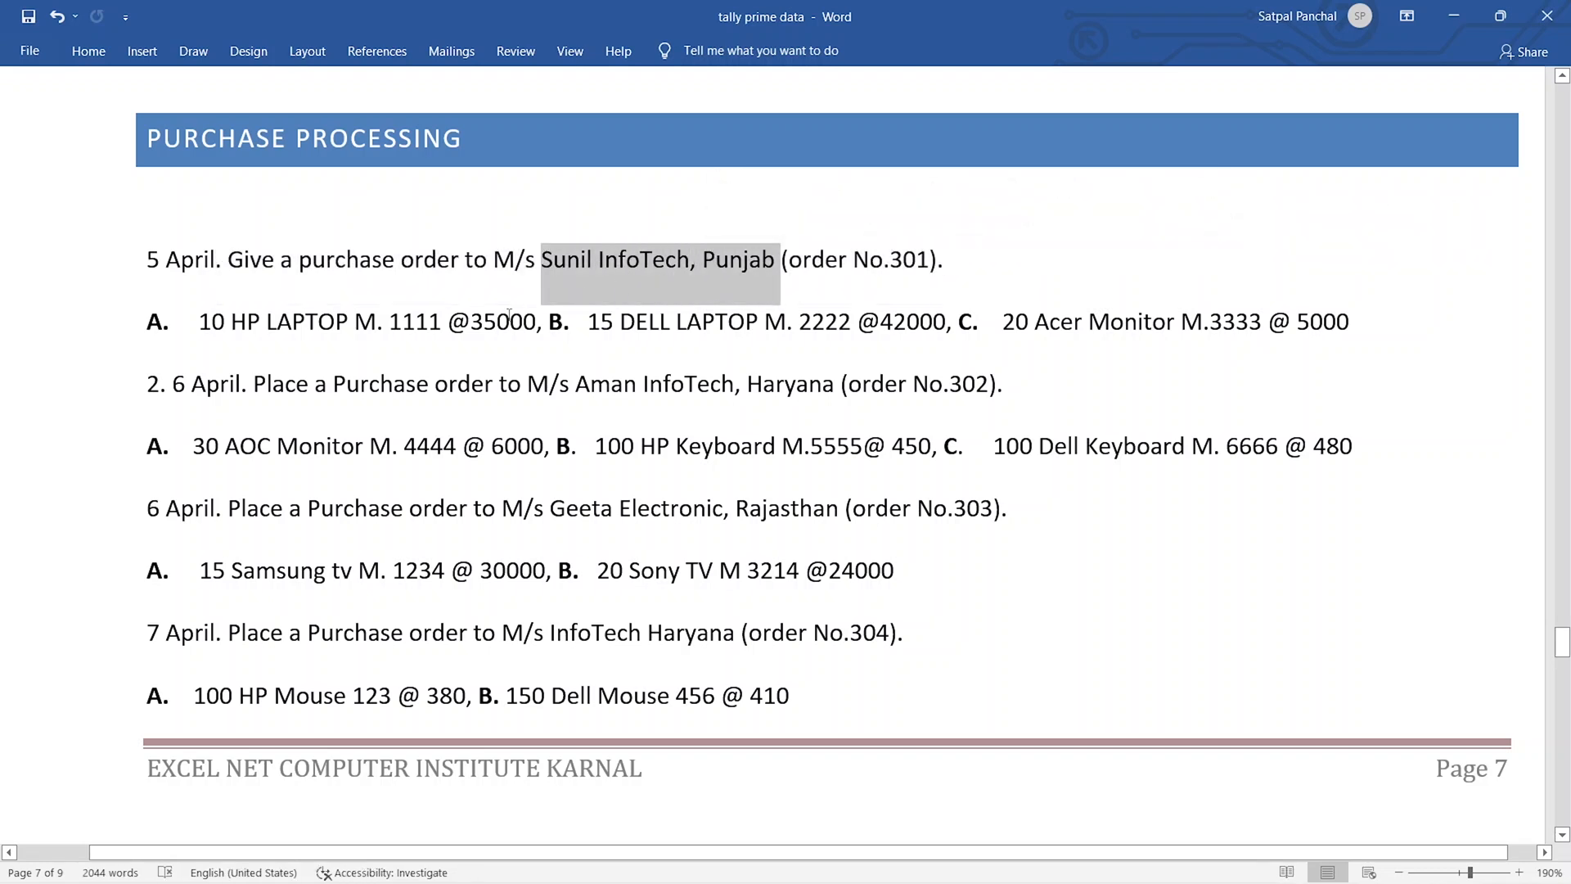
pyautogui.click(235, 325)
pyautogui.moveTo(200, 324); pyautogui.dragTo(1348, 336)
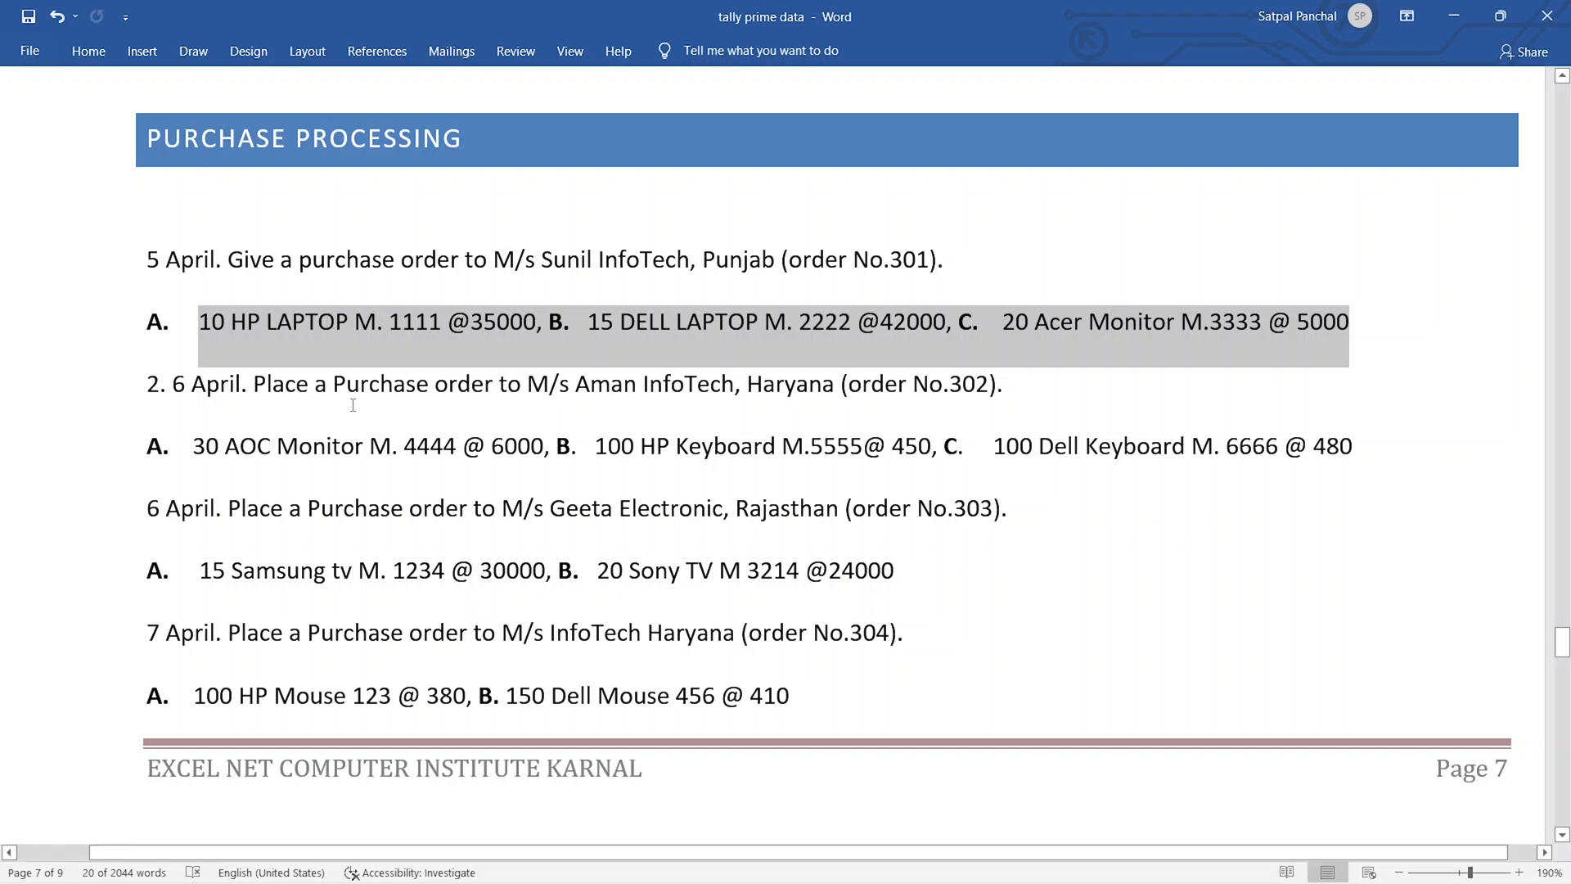
# Switch to TallyPrime, open voucher creation and try to select the Purchase Order voucher type.
pyautogui.hotkey('alt', 'Tab')
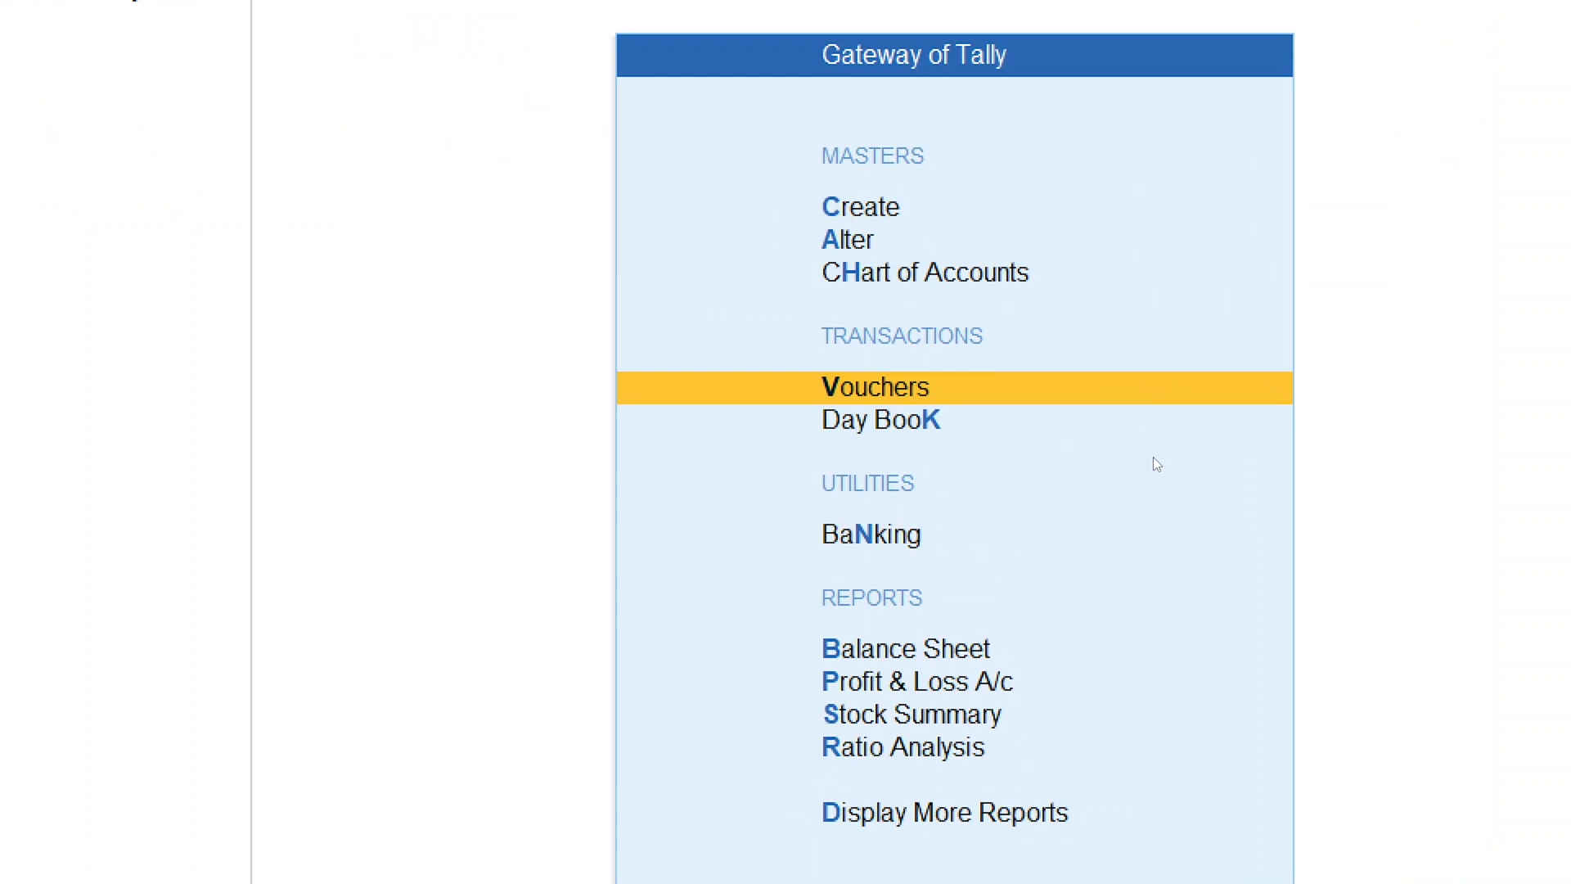
pyautogui.press('Return')
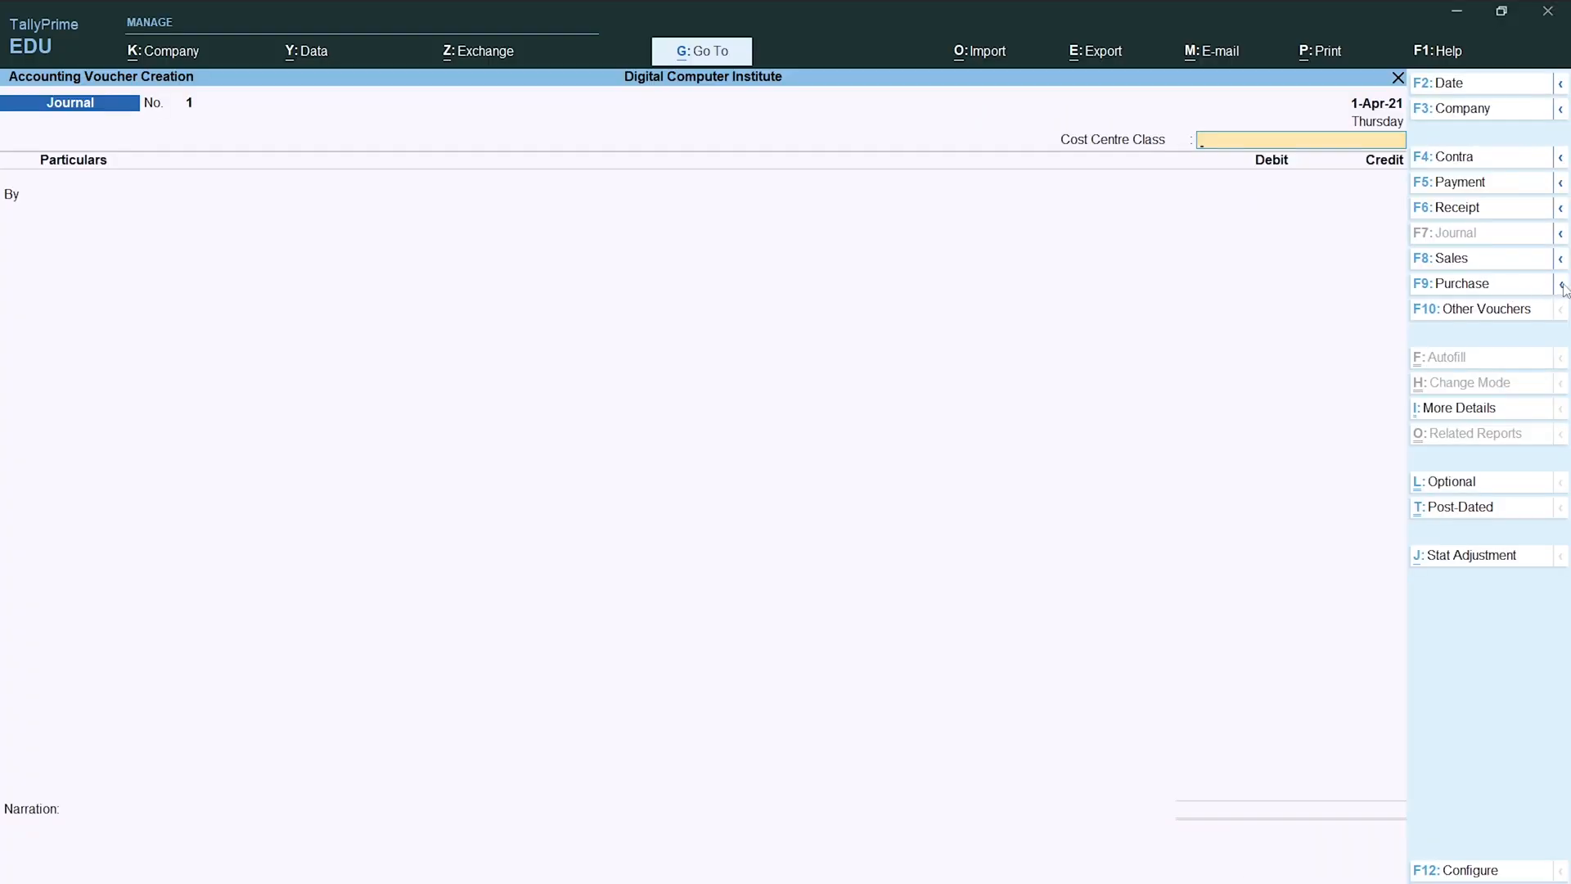
pyautogui.click(1559, 285)
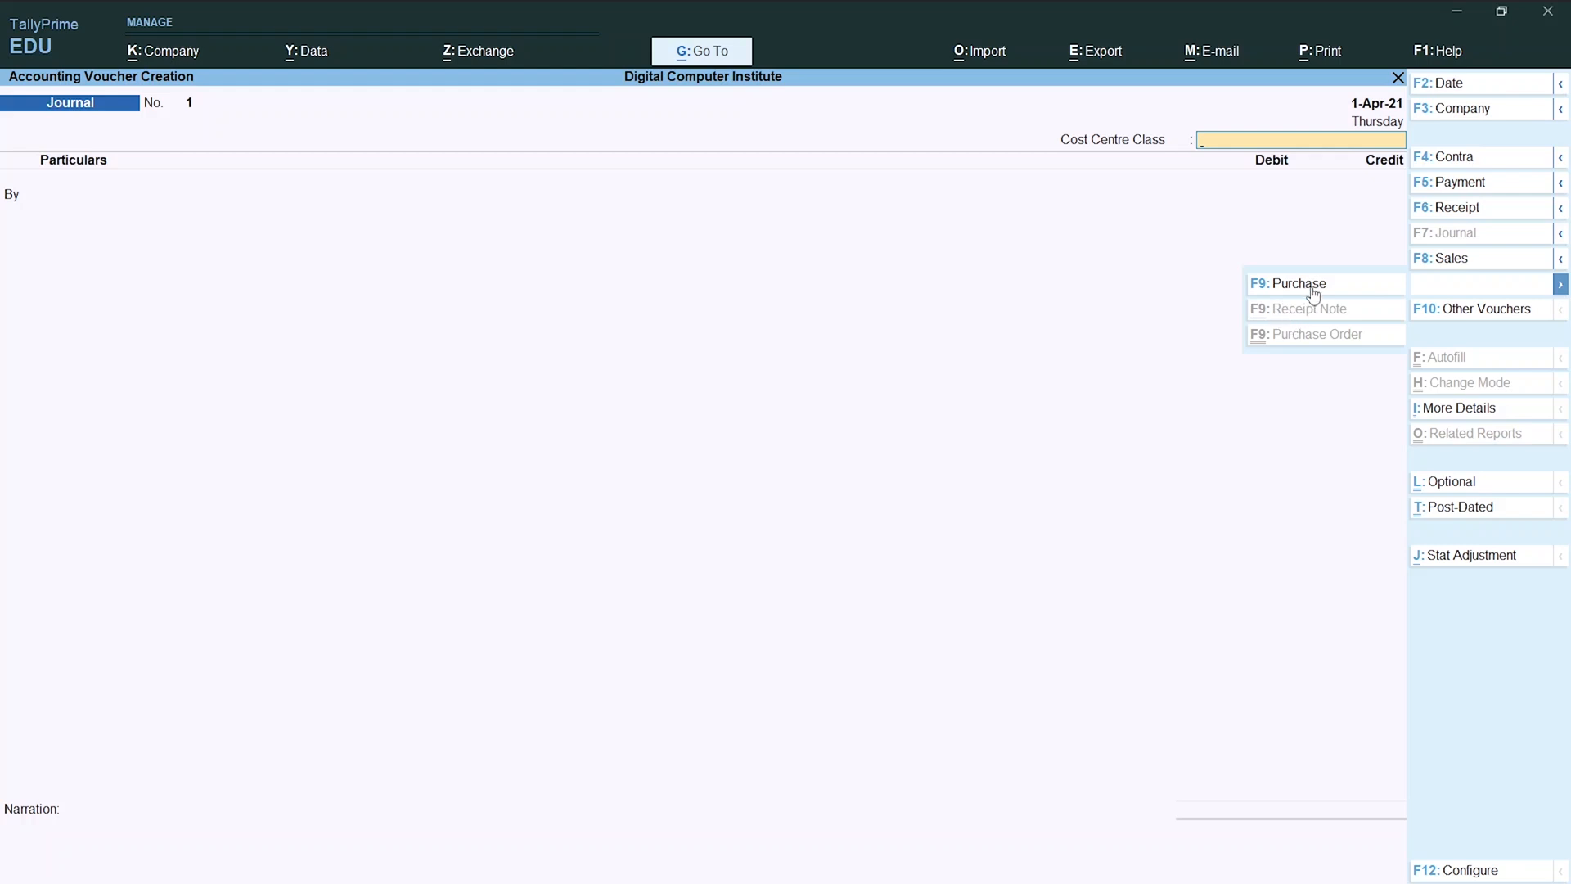
pyautogui.click(1358, 336)
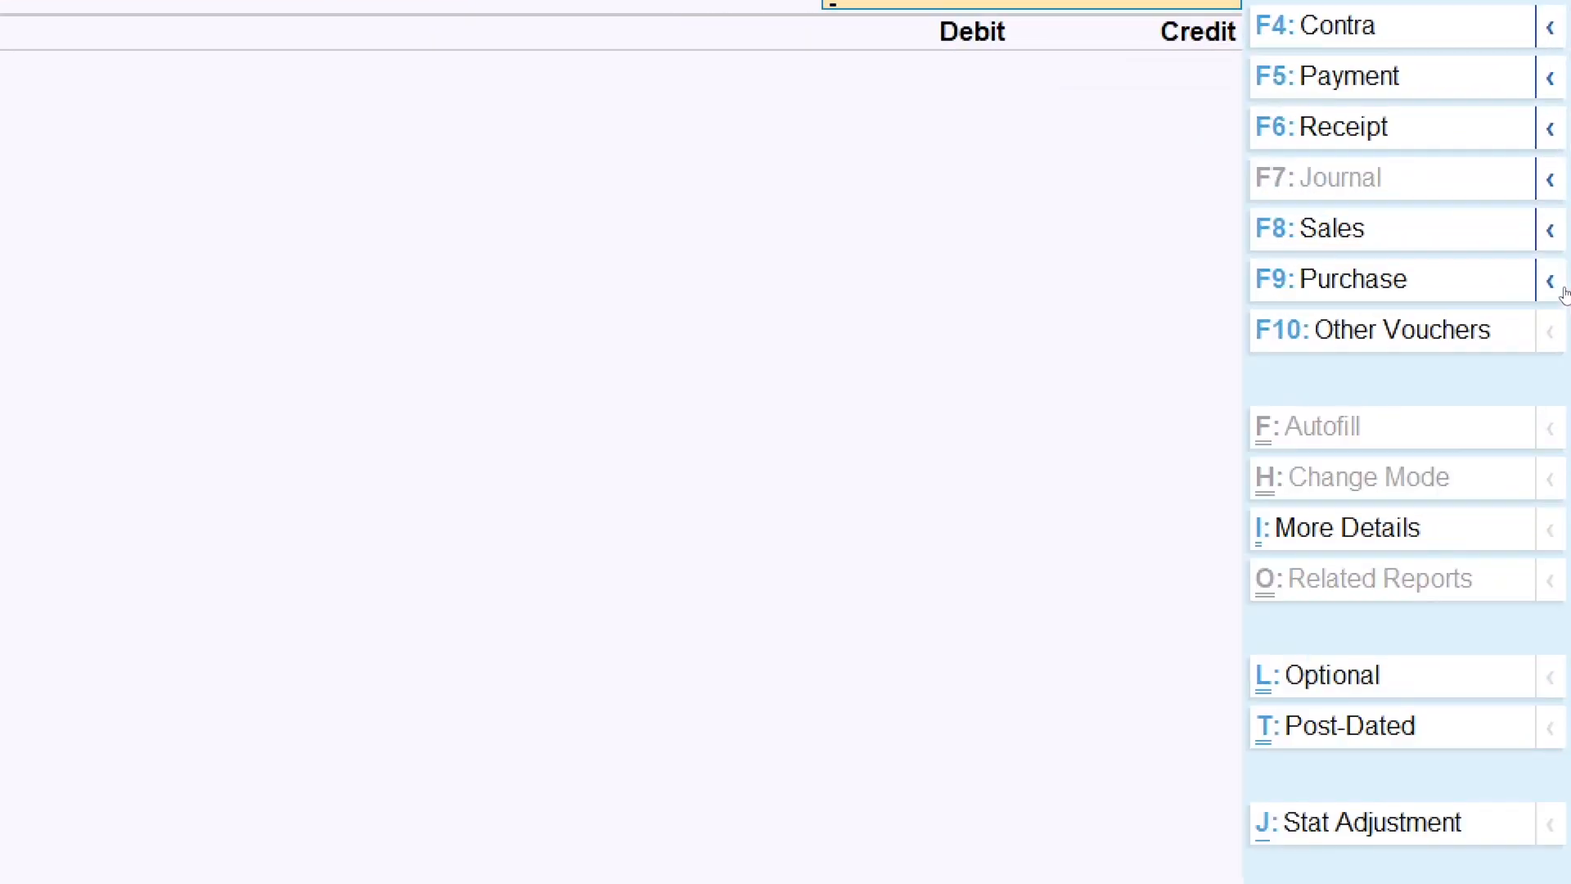
pyautogui.moveTo(1563, 293)
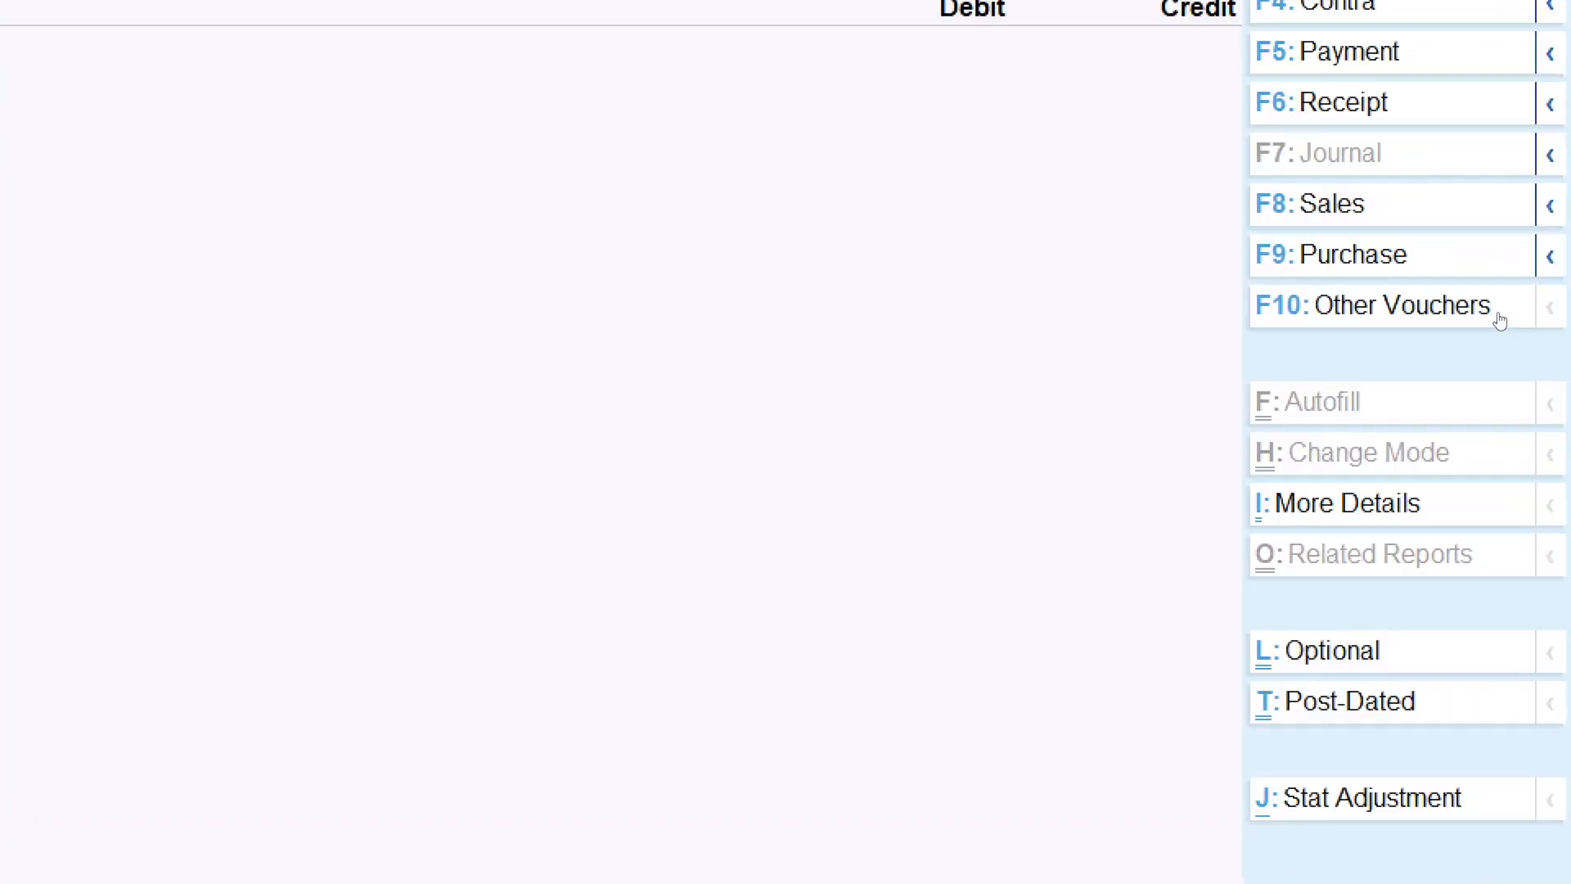
# Open the list of other voucher types and reveal the inactive ones.
pyautogui.click(1500, 319)
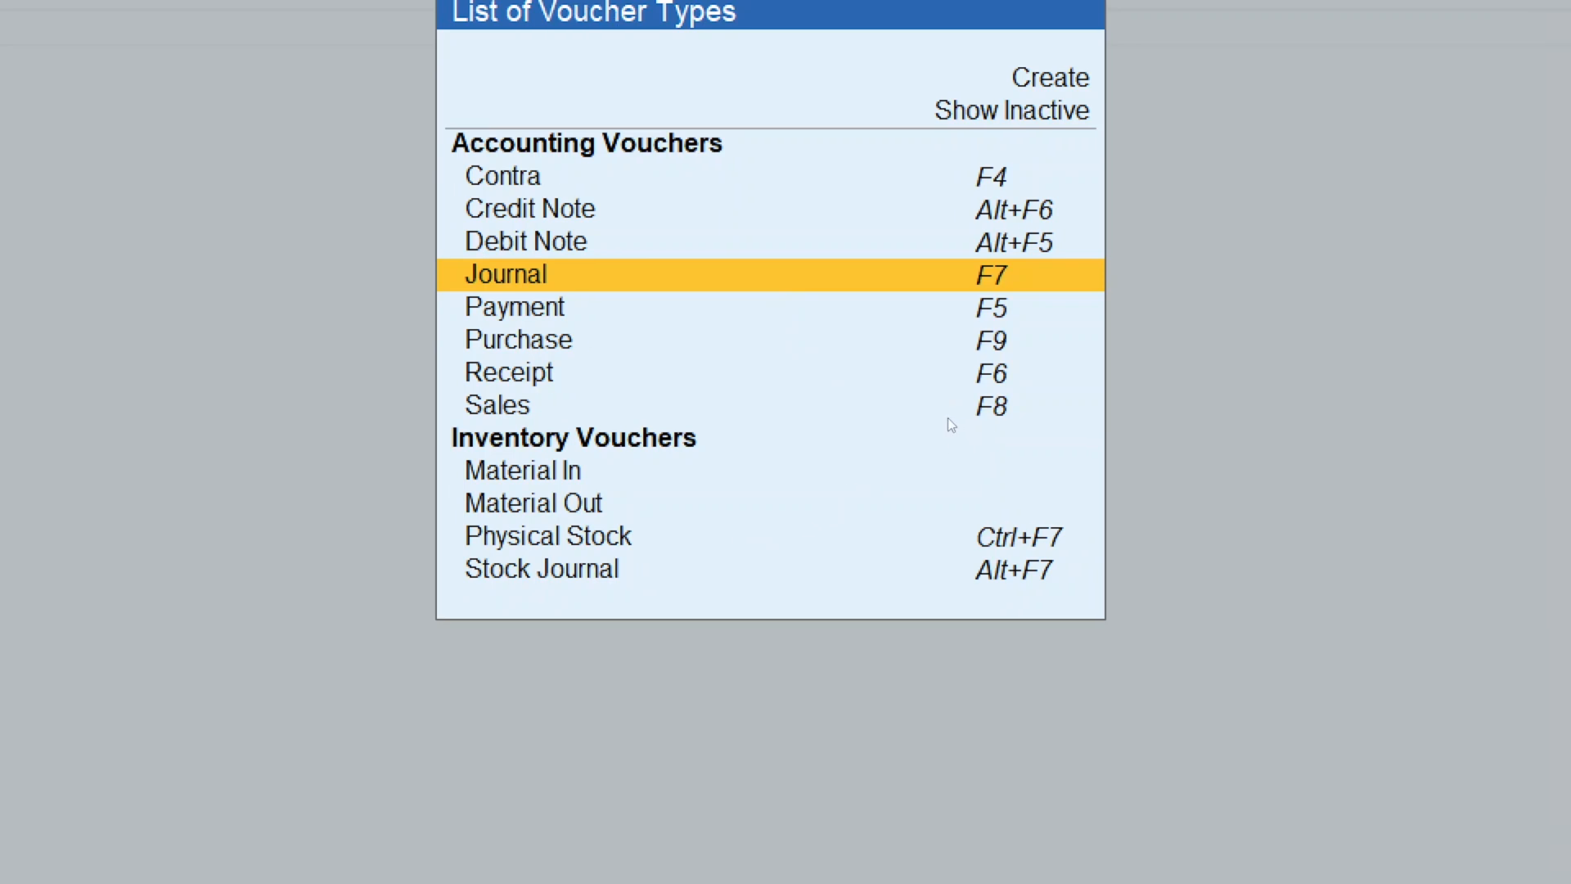
pyautogui.press('Up')
pyautogui.press('Up')
pyautogui.press('Up')
pyautogui.press('Up')
pyautogui.press('Up')
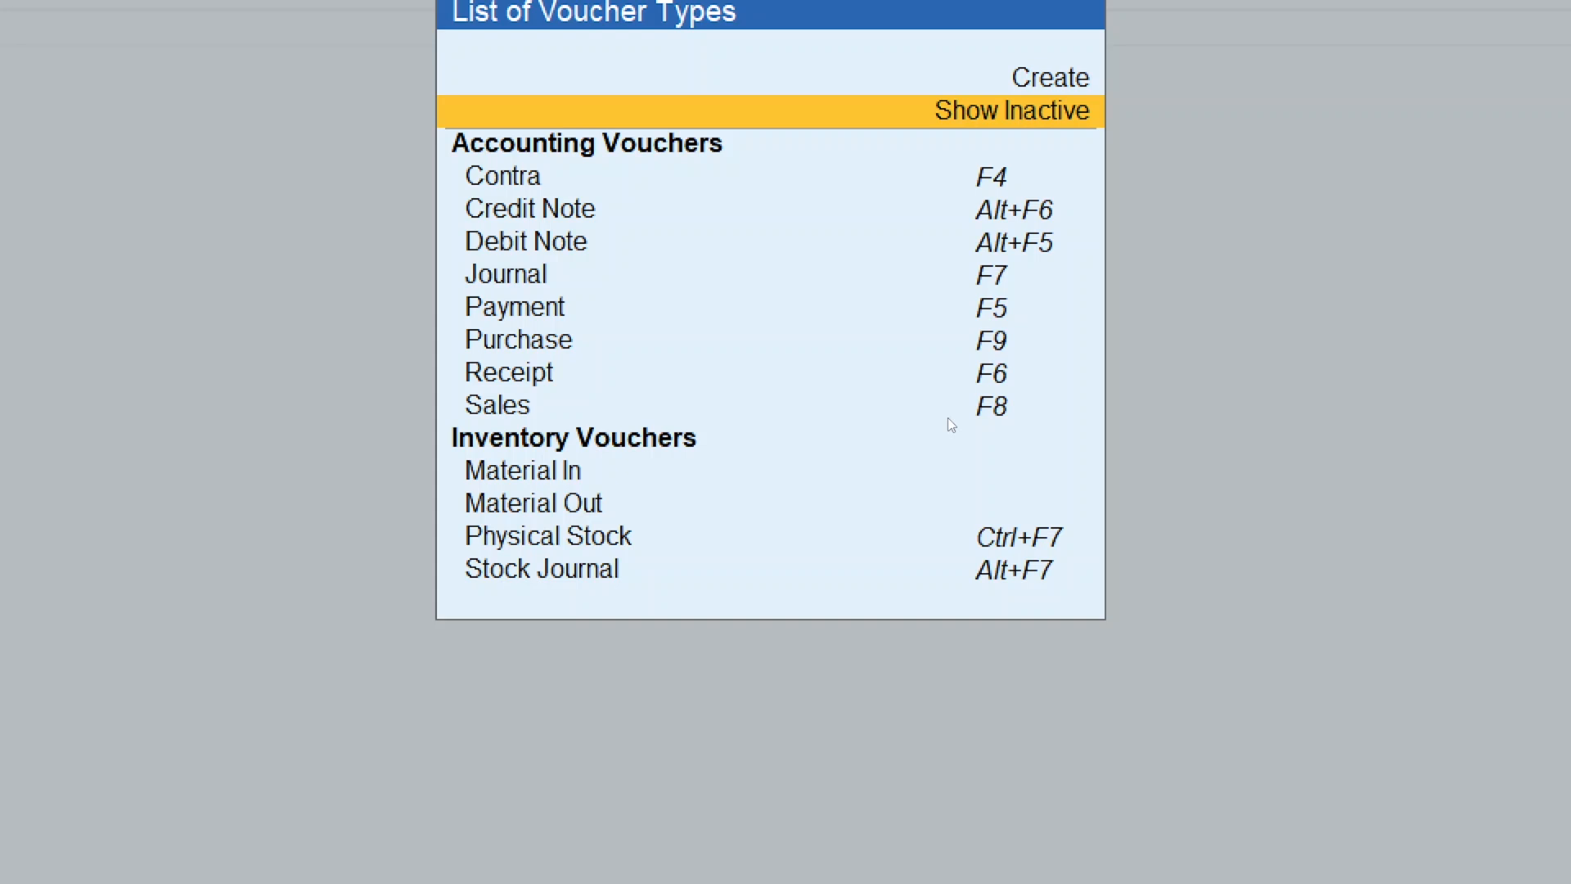
pyautogui.press('Return')
pyautogui.scroll(-1, 926, 435)
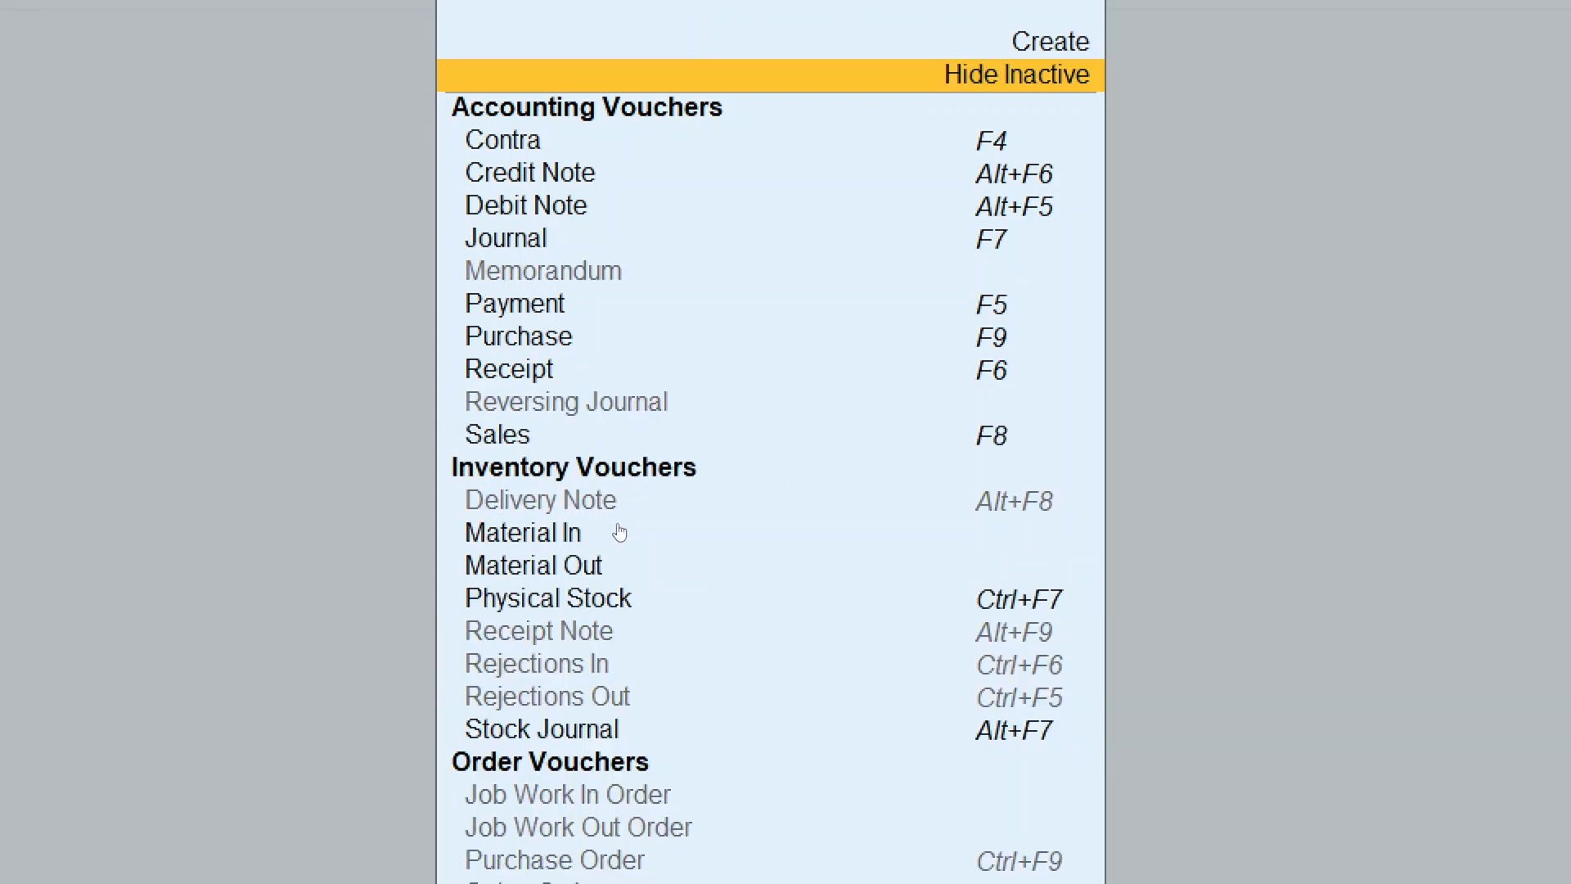
# Choose the inactive Purchase Order voucher type under Order Vouchers and activate it.
pyautogui.press('Down')
pyautogui.press('Down')
pyautogui.press('Down')
pyautogui.press('Down')
pyautogui.press('Down')
pyautogui.press('Down')
pyautogui.press('Down')
pyautogui.press('Down')
pyautogui.press('Down')
pyautogui.press('Down')
pyautogui.press('Down')
pyautogui.press('Down')
pyautogui.press('Down')
pyautogui.press('Down')
pyautogui.press('Down')
pyautogui.press('Down')
pyautogui.press('Down')
pyautogui.press('Down')
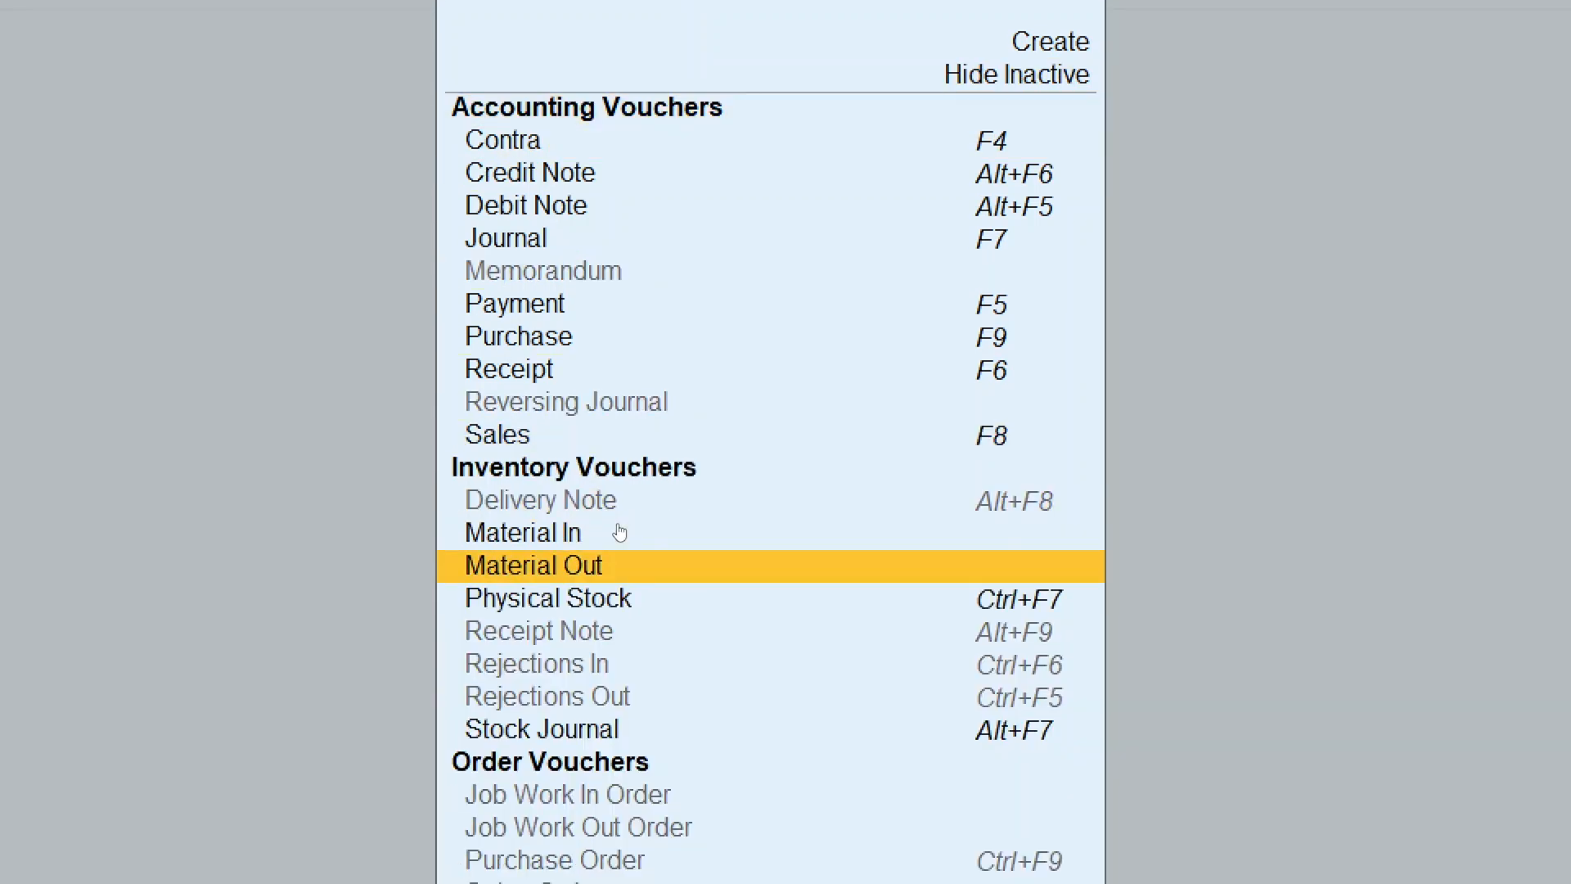
pyautogui.press('Down')
pyautogui.press('Down')
pyautogui.press('Down')
pyautogui.press('Down')
pyautogui.press('Down')
pyautogui.press('Down')
pyautogui.press('Down')
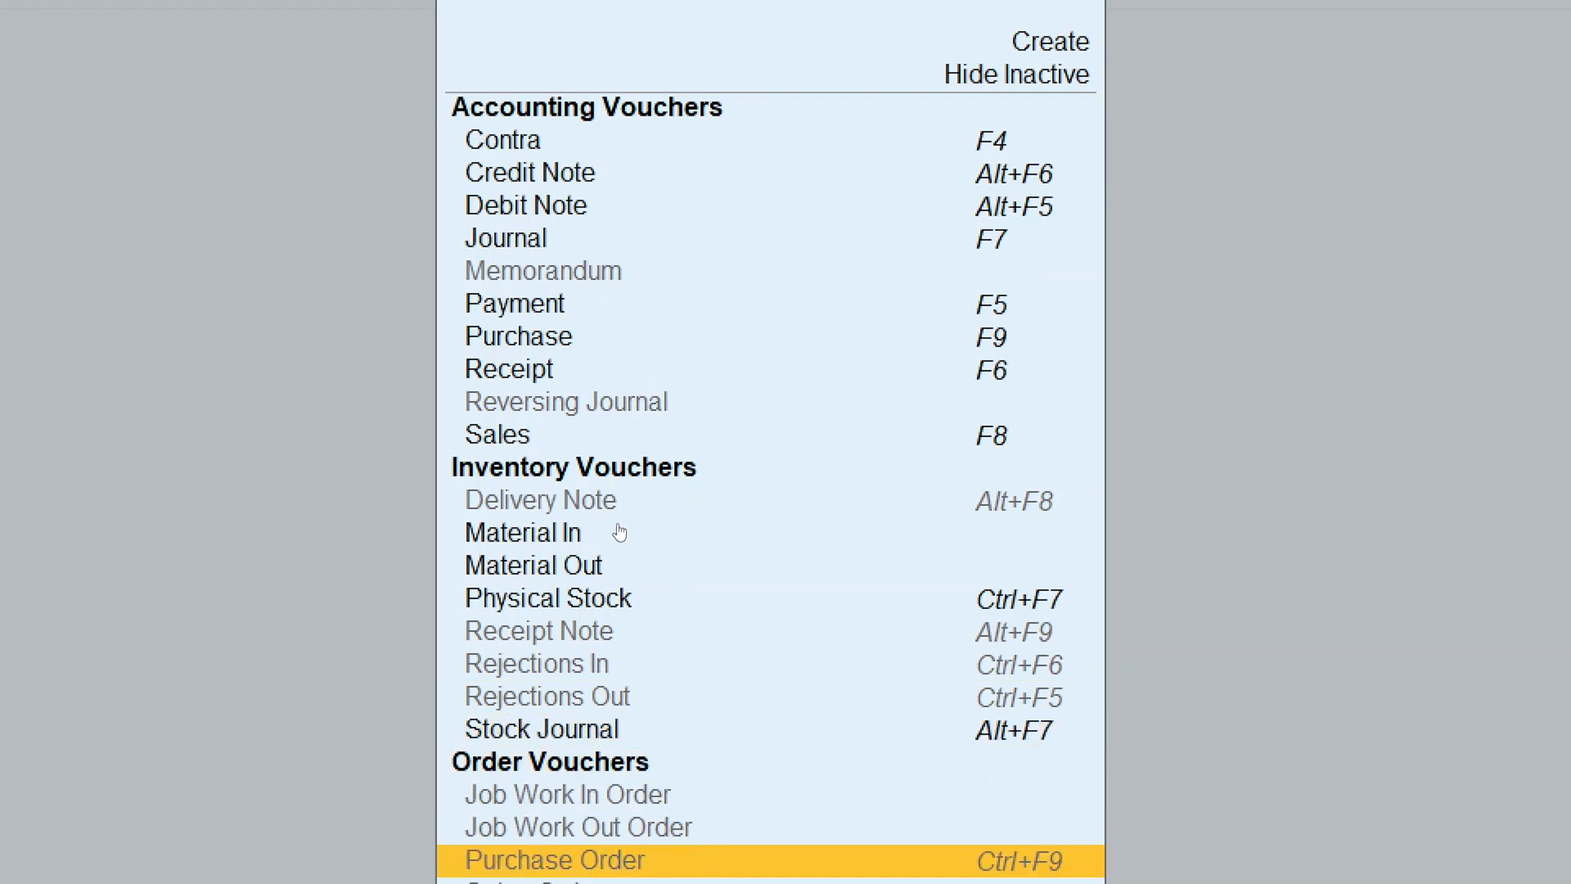
pyautogui.press('Down')
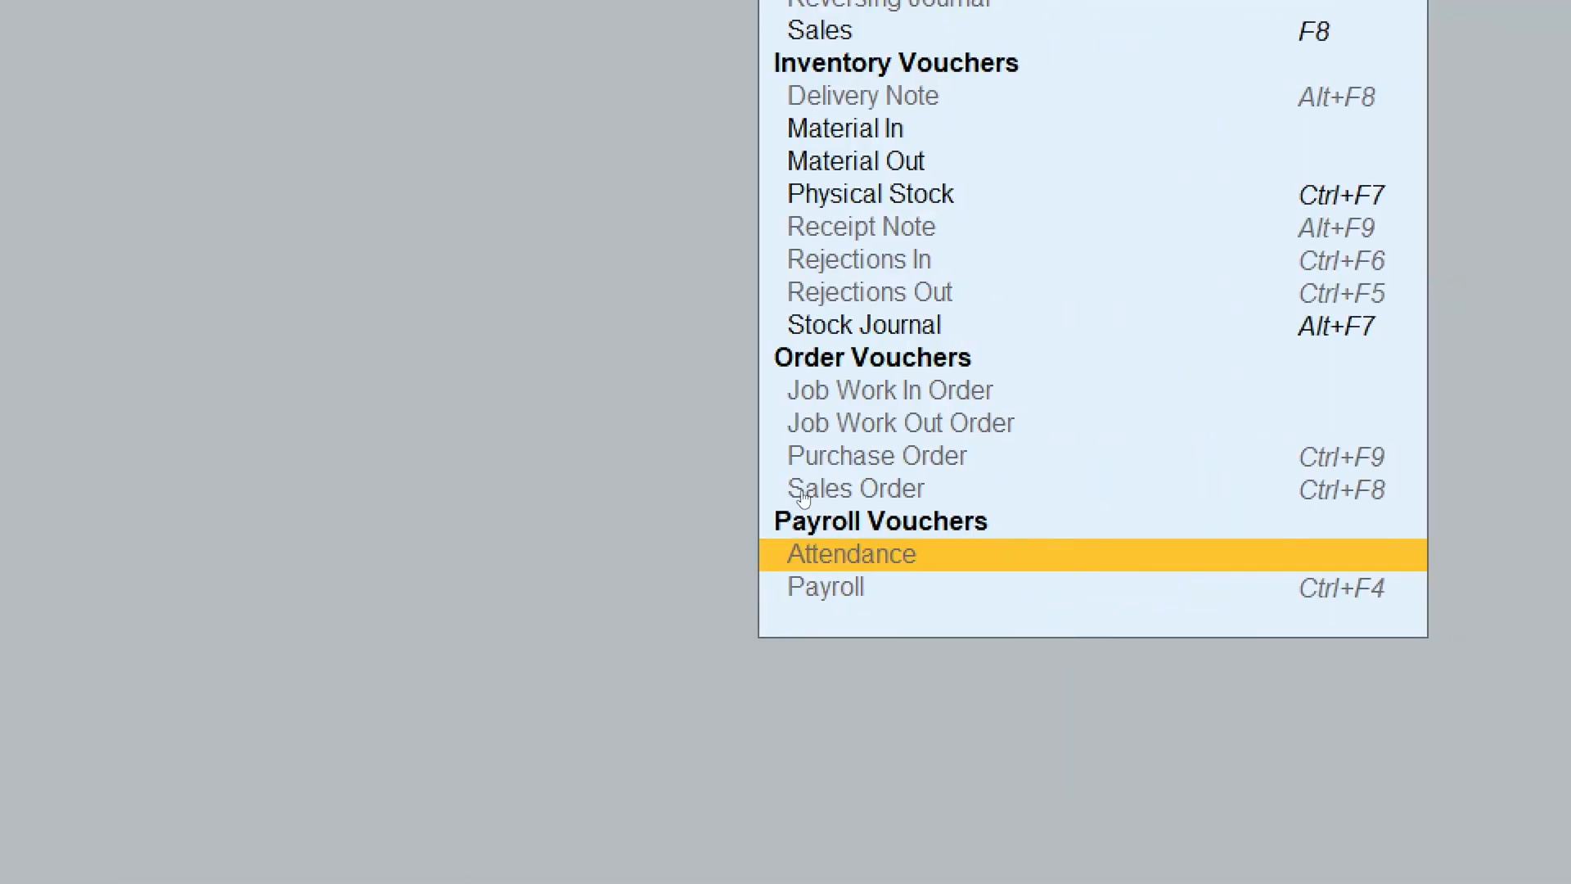
pyautogui.press('Up')
pyautogui.press('Up')
pyautogui.press('Up')
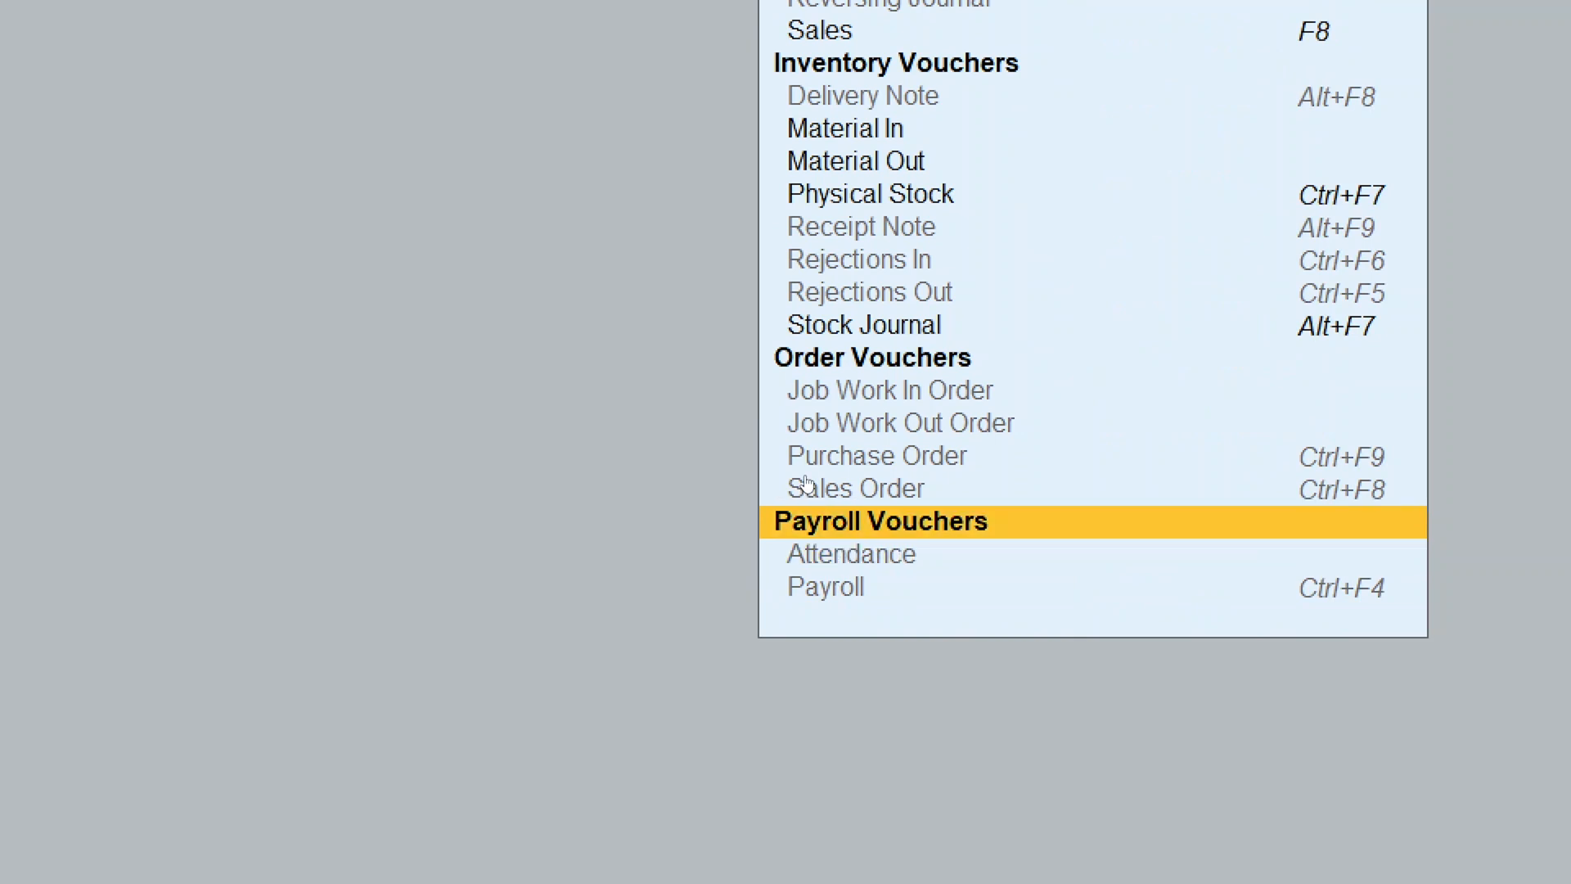
pyautogui.press('Down')
pyautogui.press('Up')
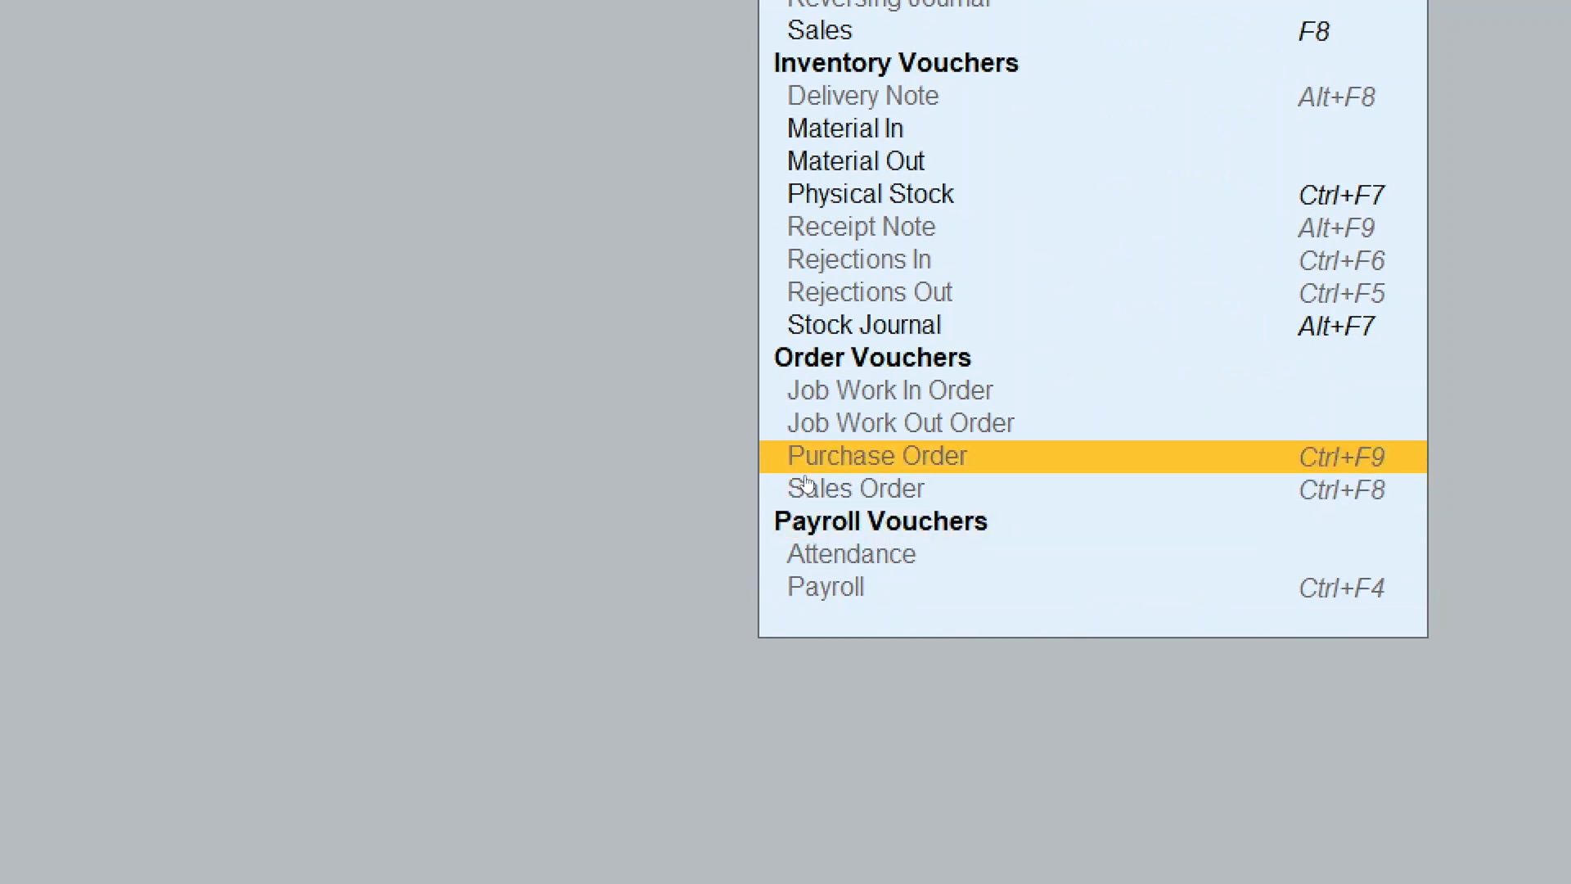
pyautogui.press('Down')
pyautogui.press('Up')
pyautogui.press('Down')
pyautogui.press('Up')
pyautogui.press('Down')
pyautogui.press('Up')
pyautogui.press('Return')
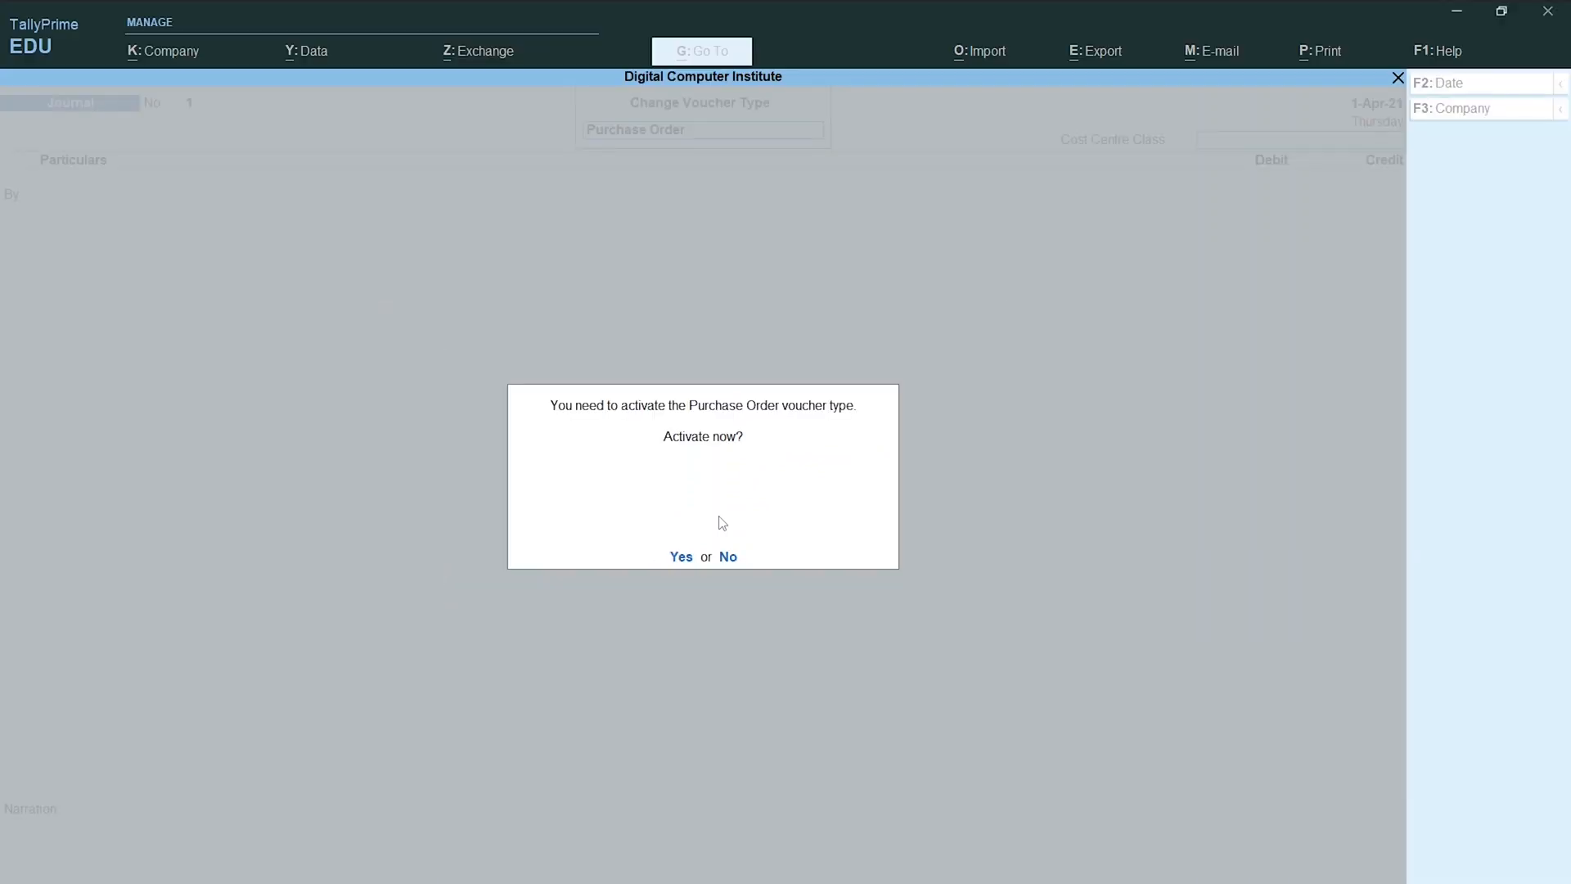
pyautogui.press('Return')
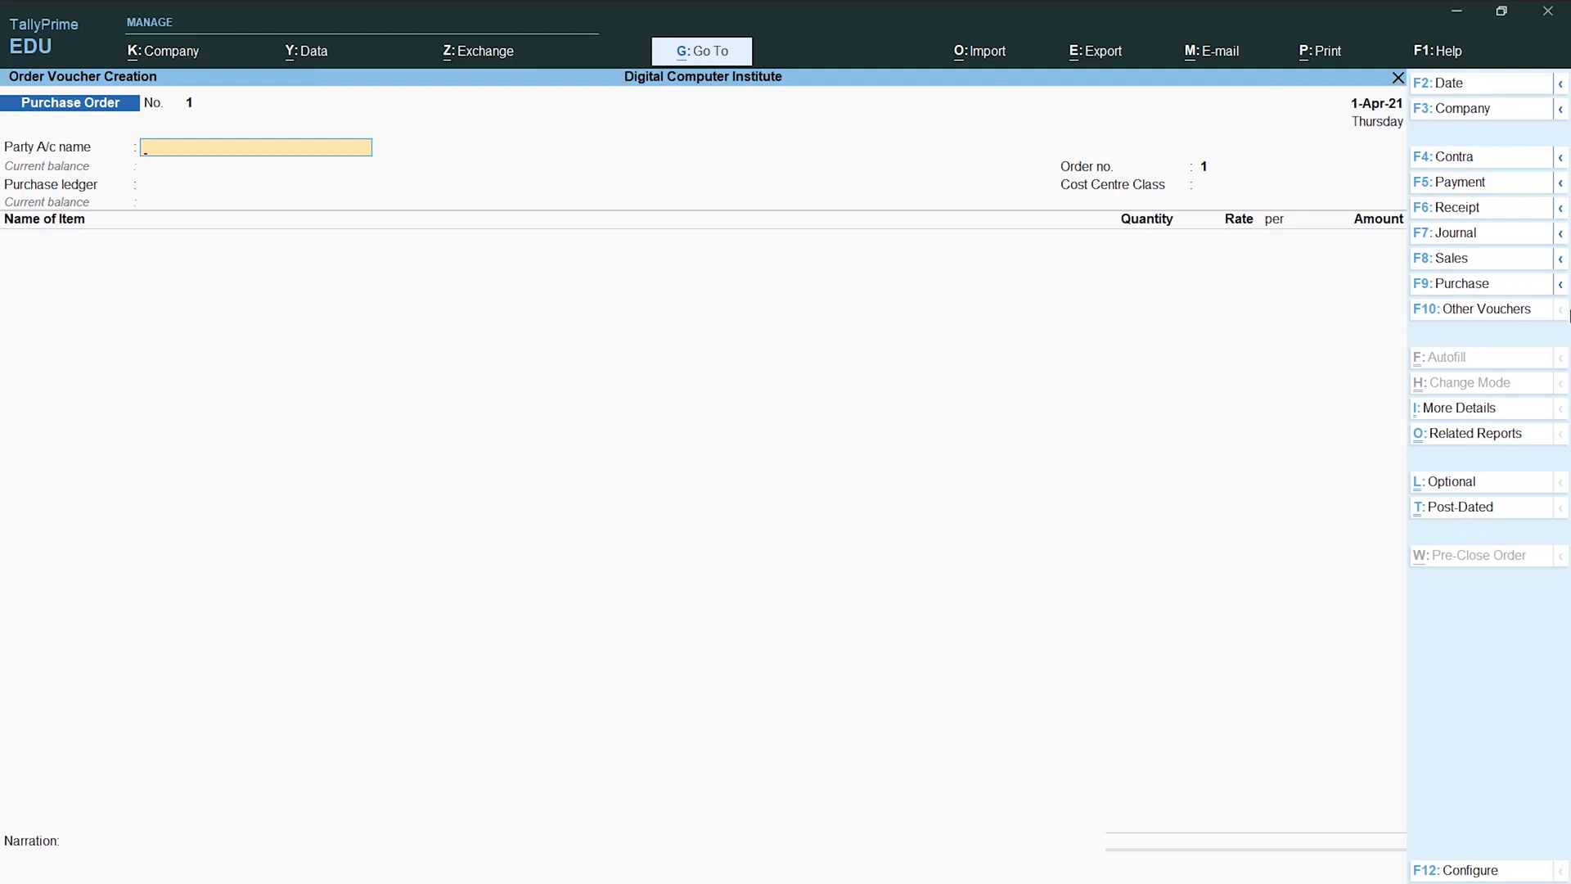
# Check the Purchase voucher variants, review the 5 April purchase order in the Word document with its highlight cleared, and return to TallyPrime.
pyautogui.click(1561, 286)
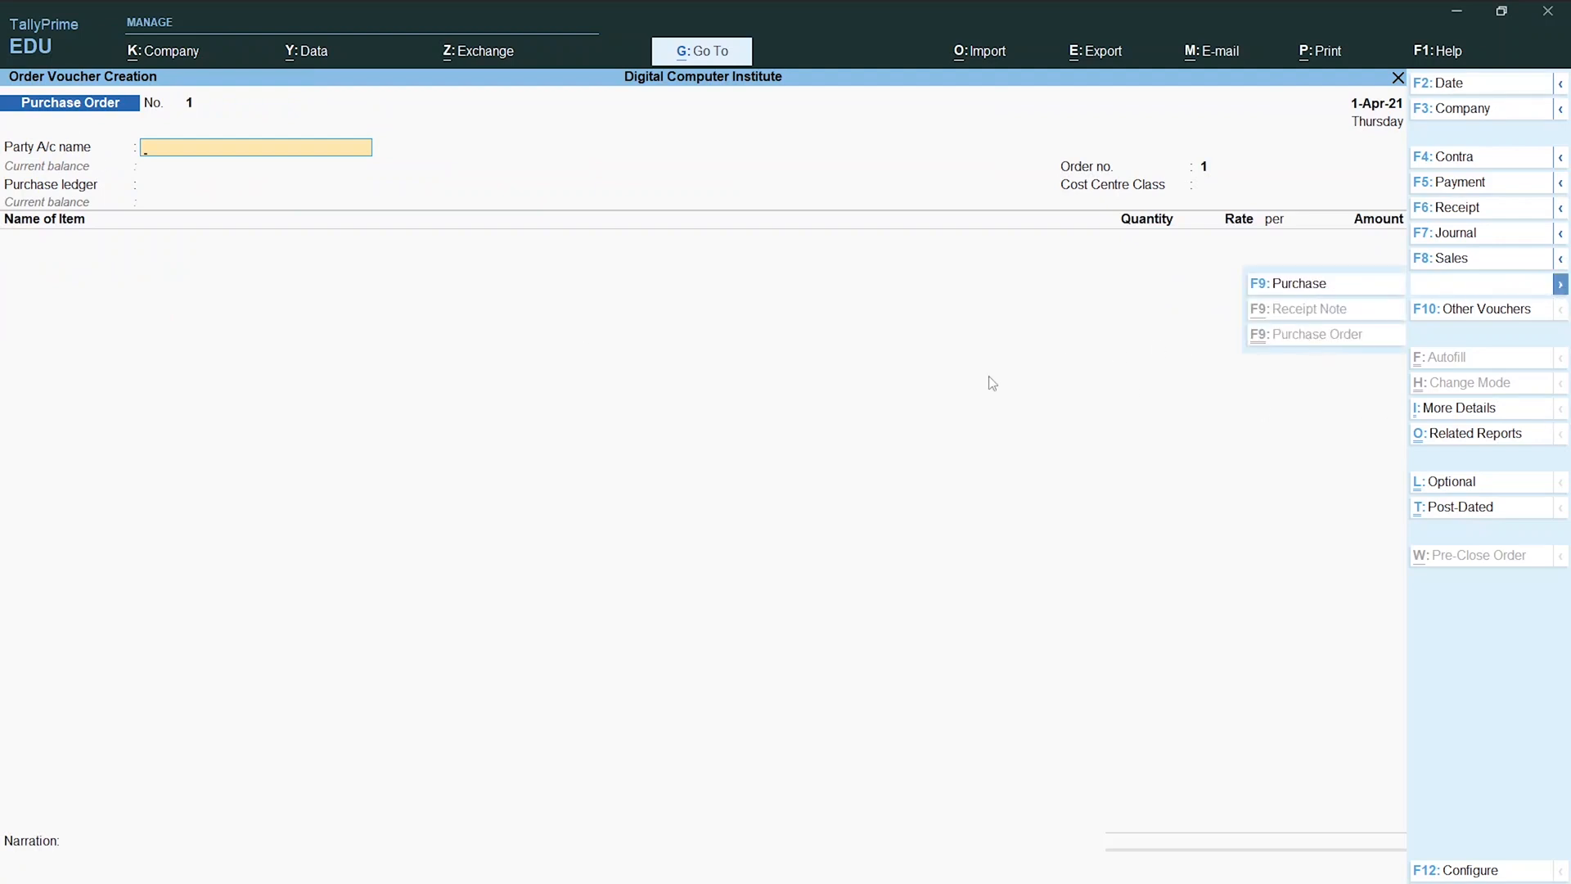
pyautogui.click(732, 363)
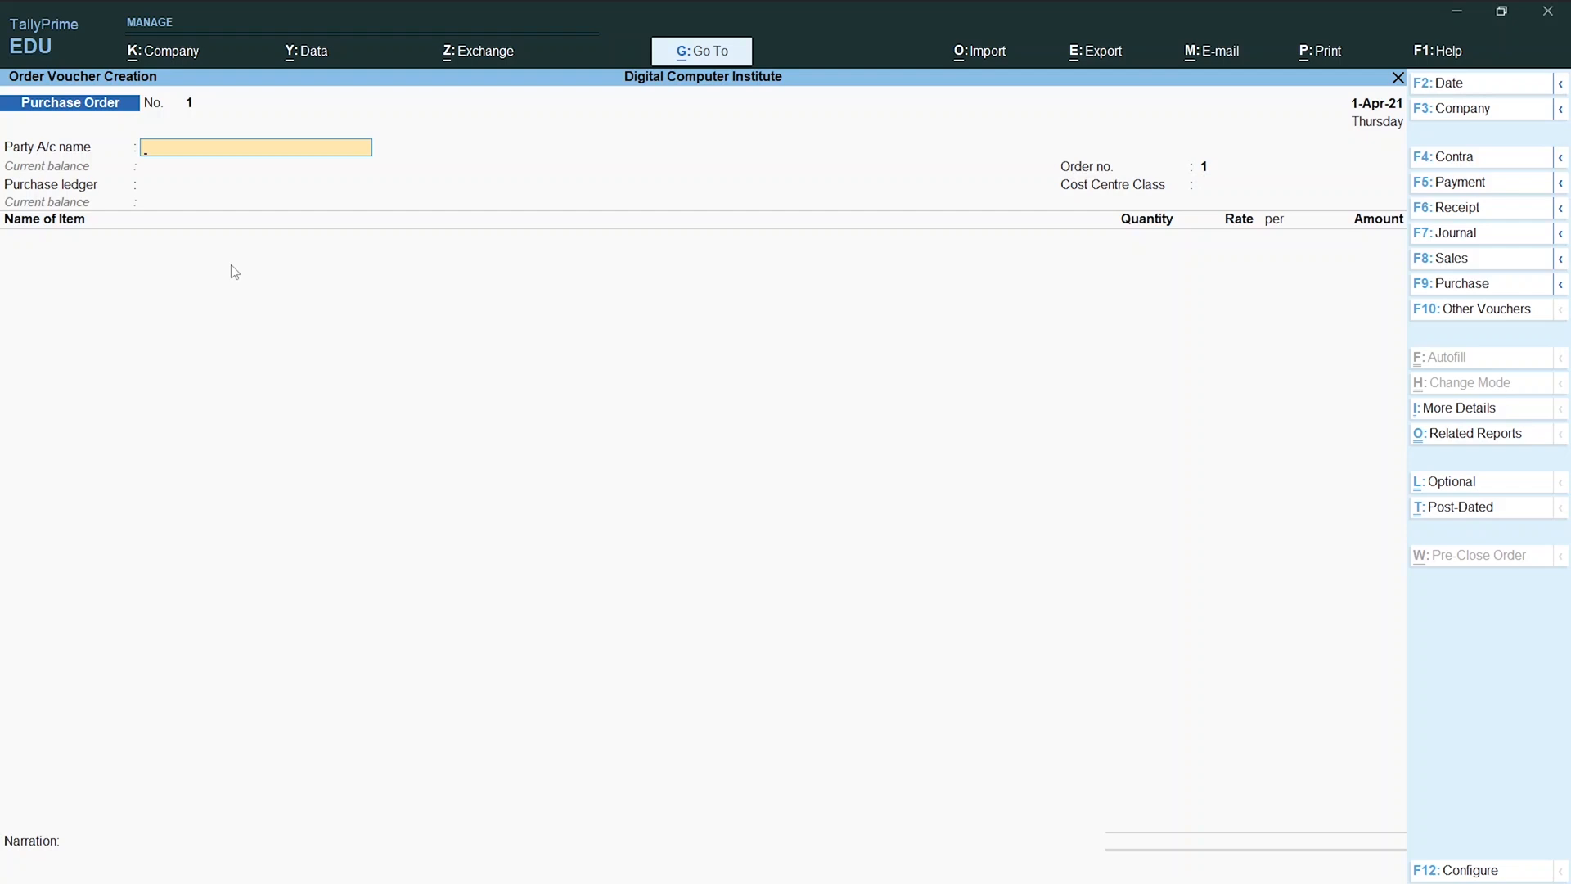
pyautogui.press('alt')
pyautogui.press('alt')
pyautogui.hotkey('alt', 'Tab')
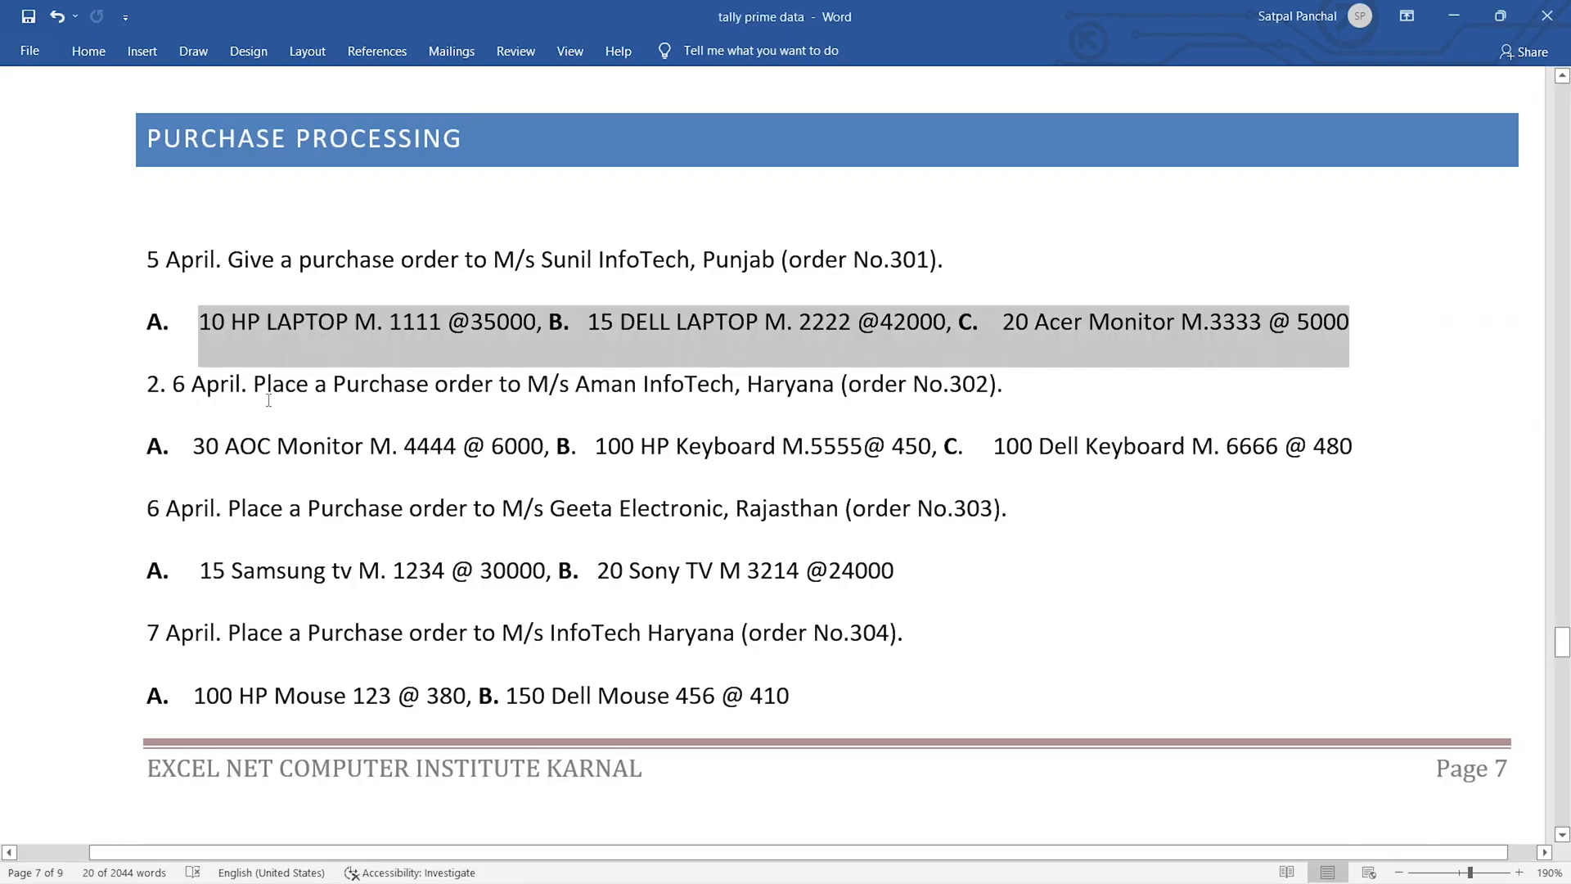
pyautogui.click(526, 293)
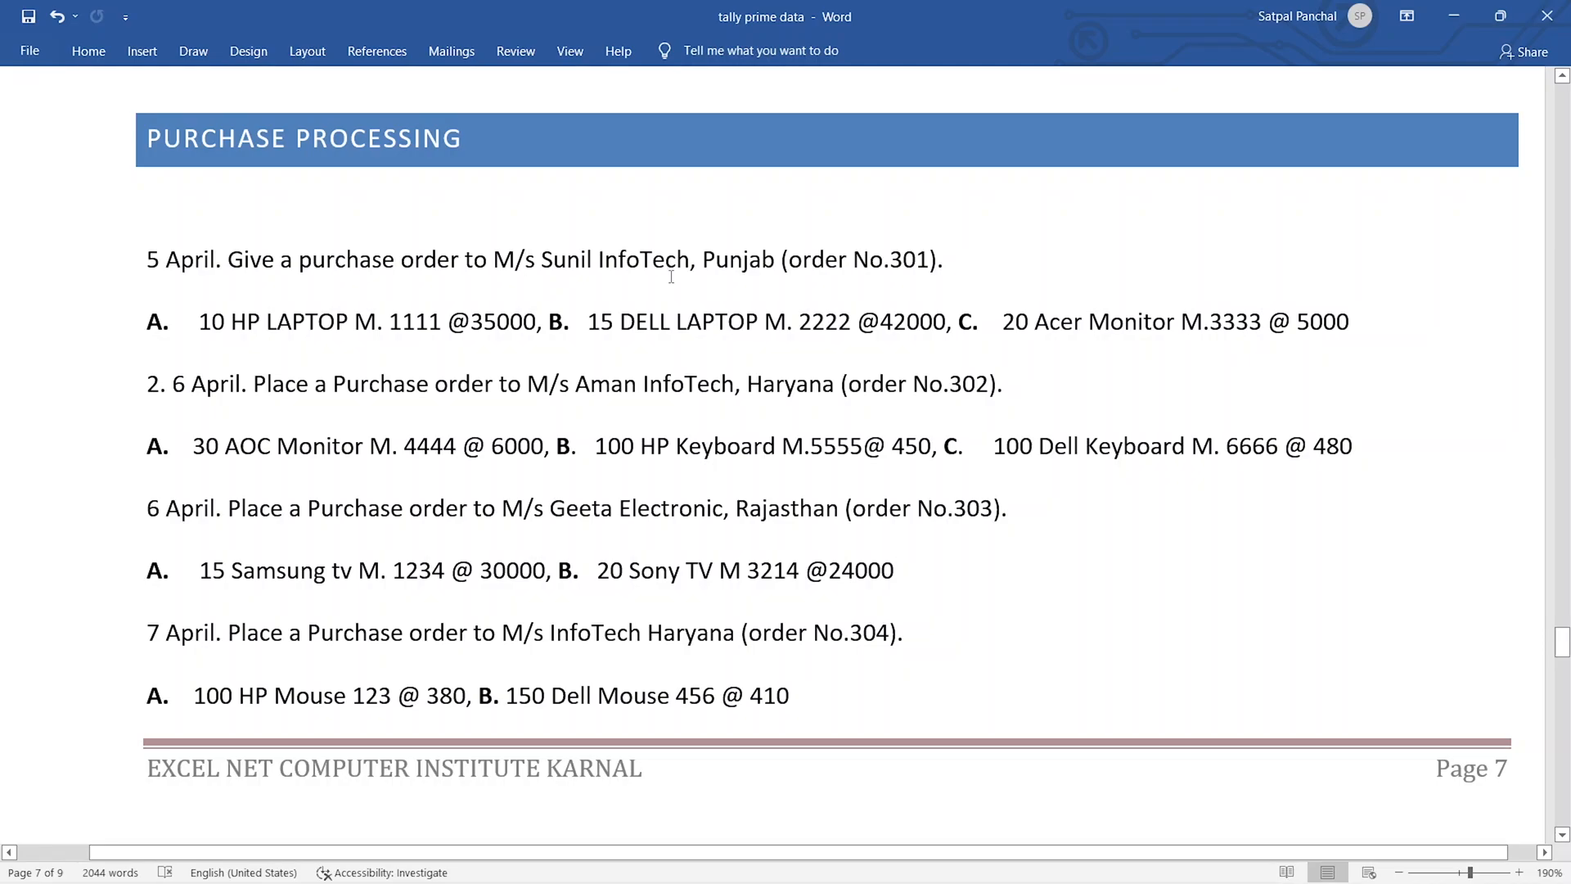
pyautogui.hotkey('alt', 'Tab')
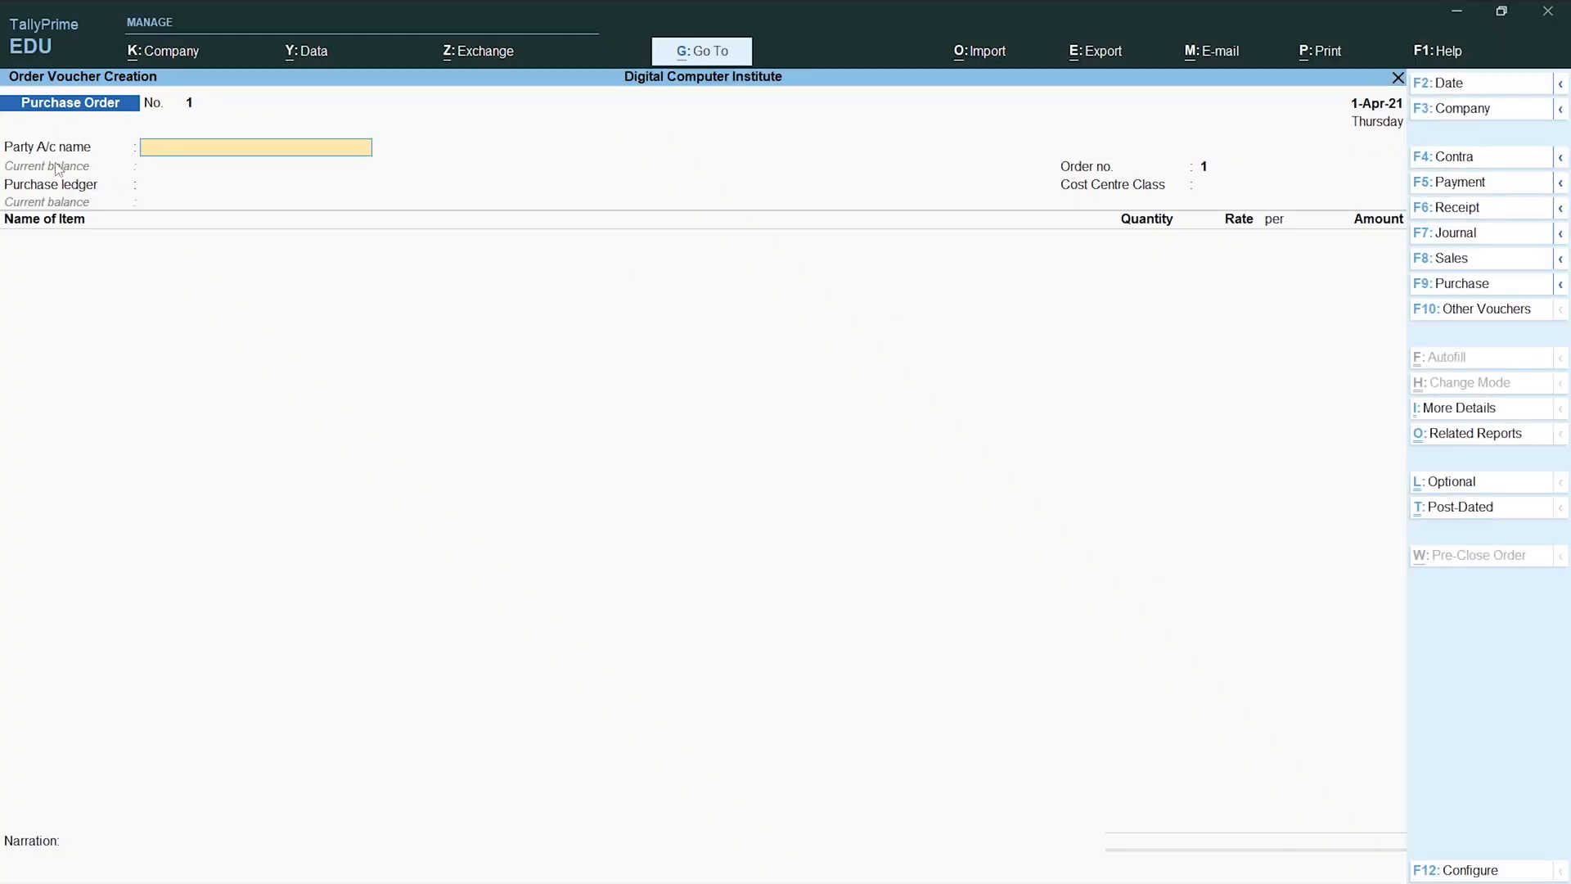
# Start a new party ledger from the purchase order voucher and name it Sunil Infotech, without an alias.
pyautogui.press('alt')
pyautogui.hotkey('alt', 'c')
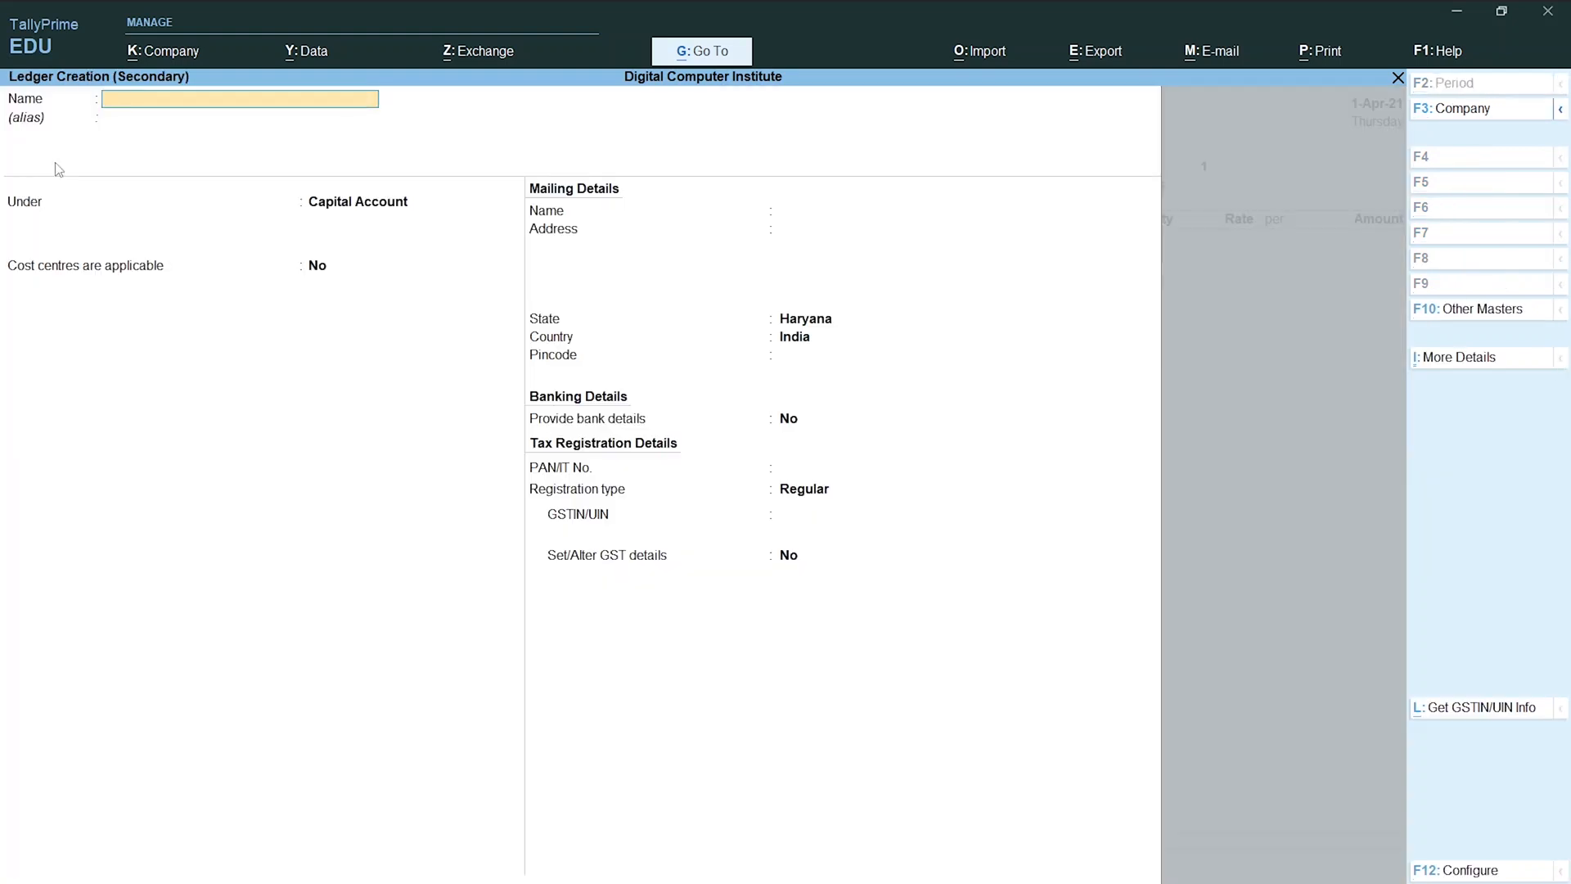
pyautogui.write('Sunil')
pyautogui.press('Return')
pyautogui.press('BackSpace')
pyautogui.press('End')
pyautogui.write('Infotech')
pyautogui.press('Return')
pyautogui.press('Return')
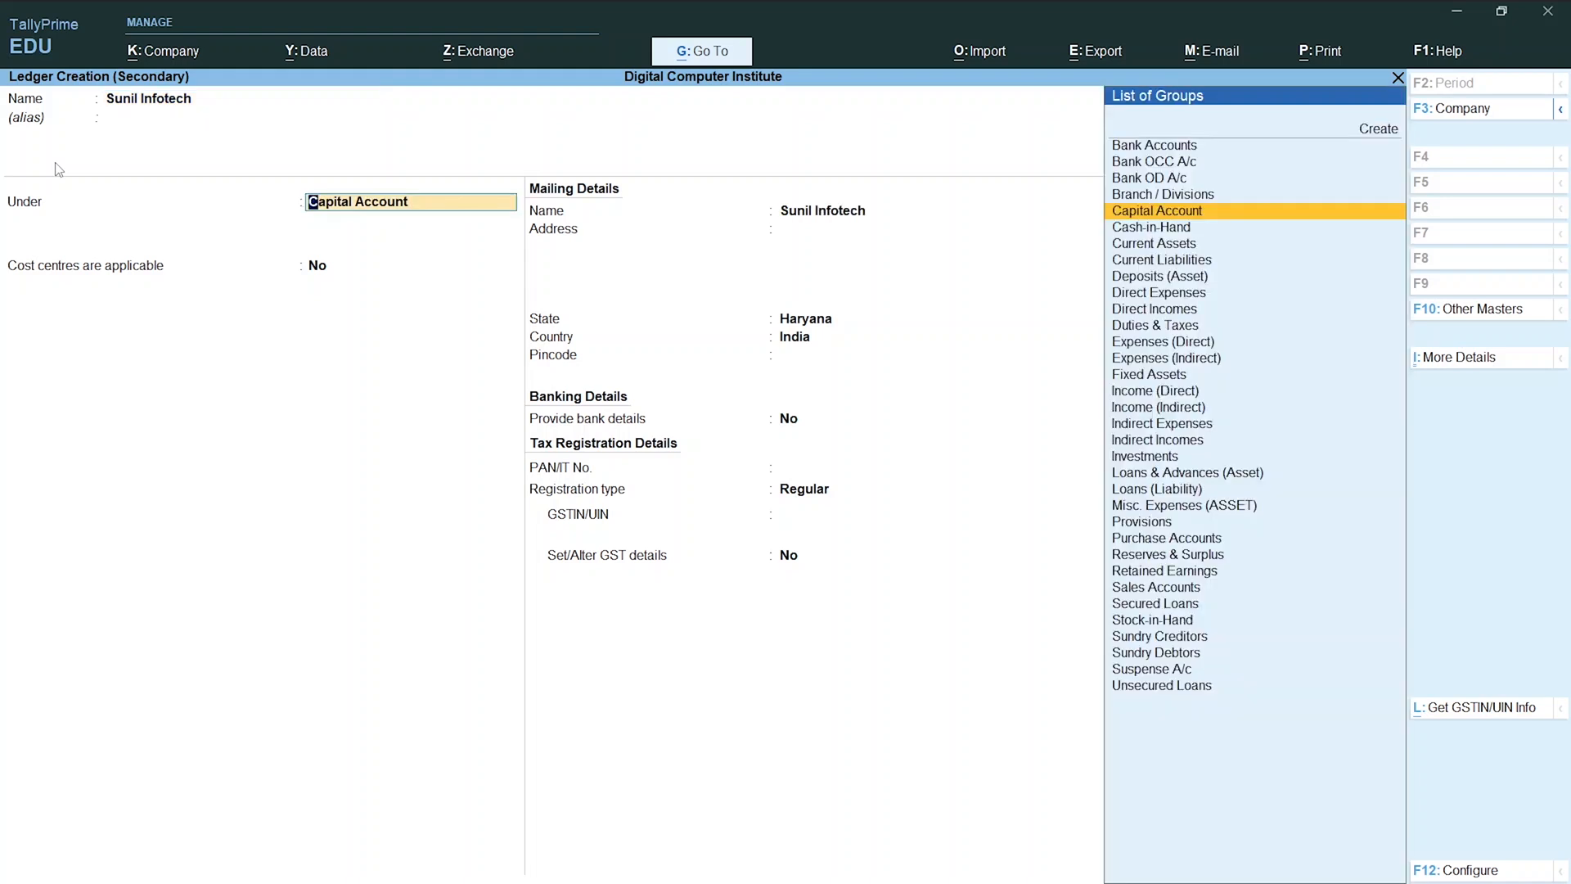
# Place the Sunil Infotech ledger under Sundry Creditors, keeping bill-by-bill balances on and the default credit period blank.
pyautogui.write('Su')
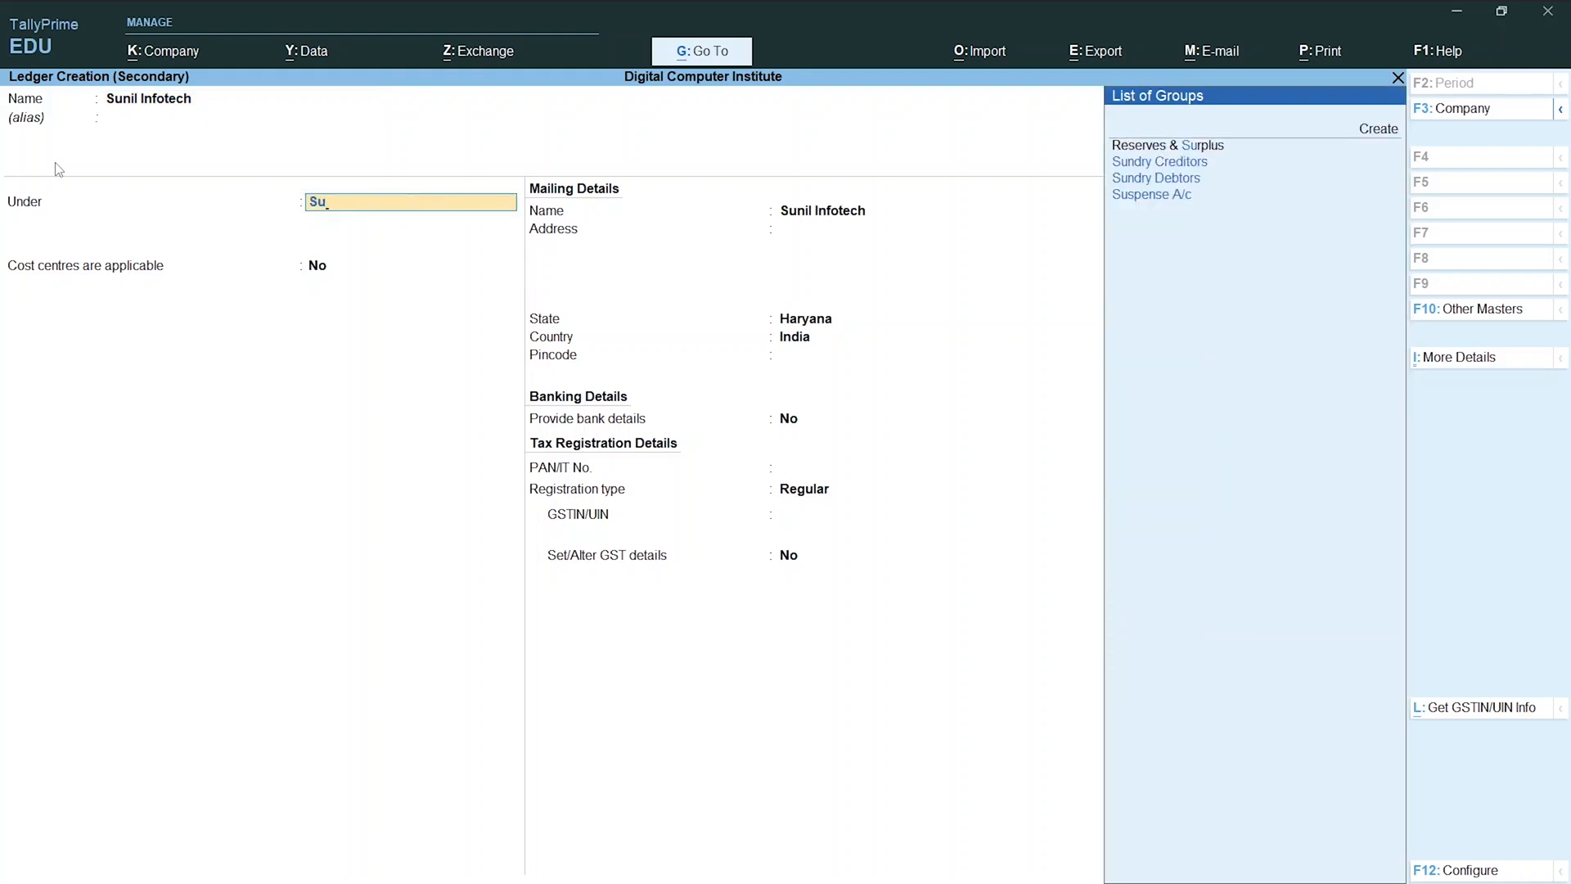
pyautogui.press('Down')
pyautogui.press('Down')
pyautogui.press('Up')
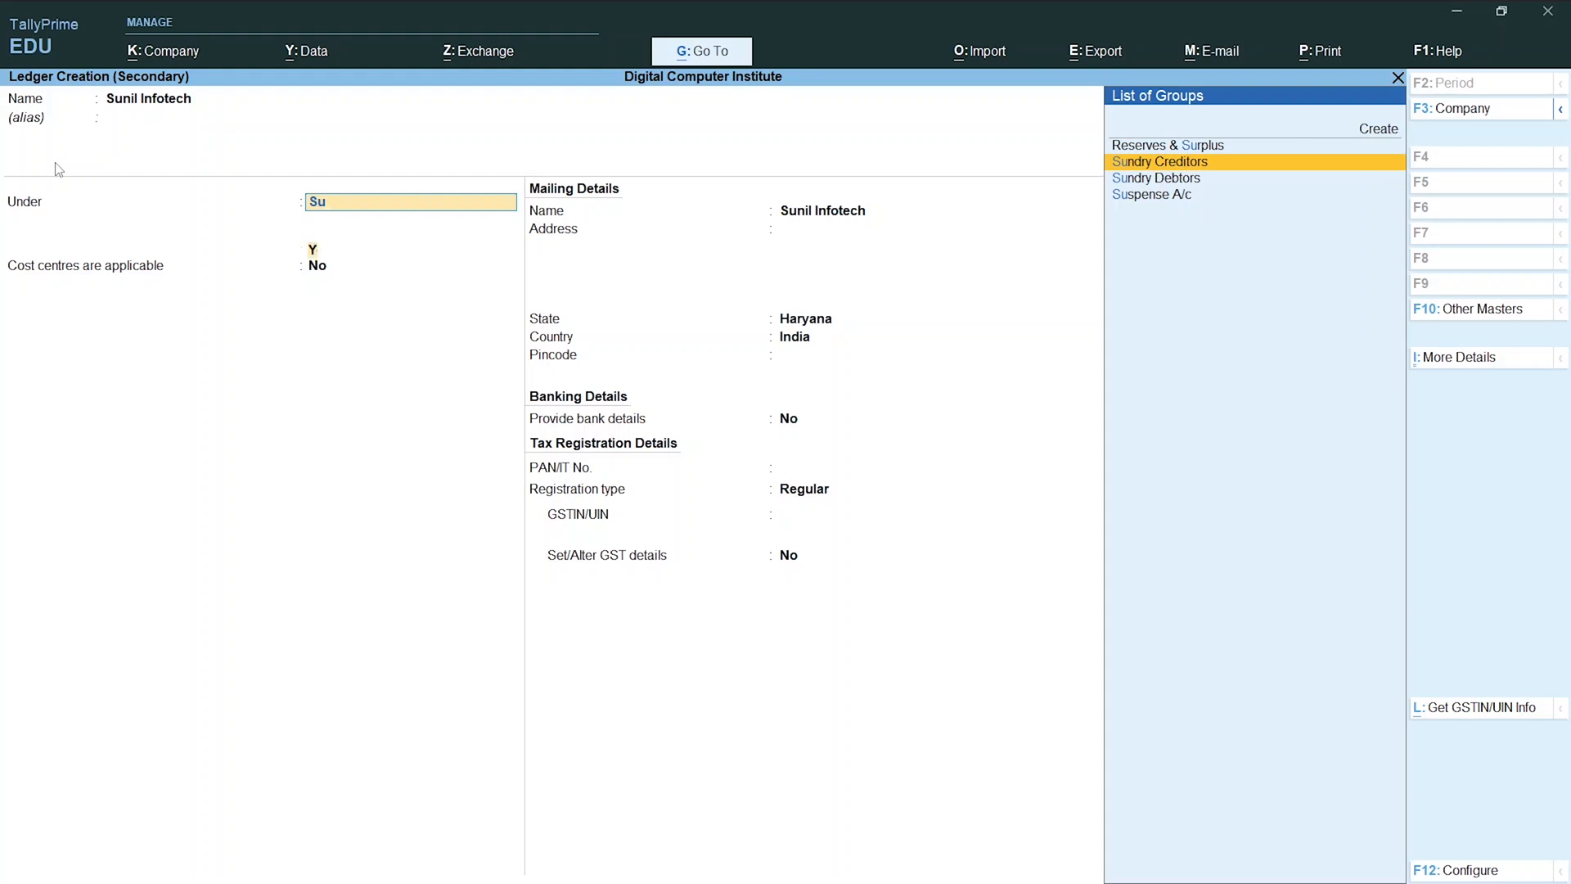
pyautogui.press('Return')
pyautogui.press('Return')
pyautogui.press('Return')
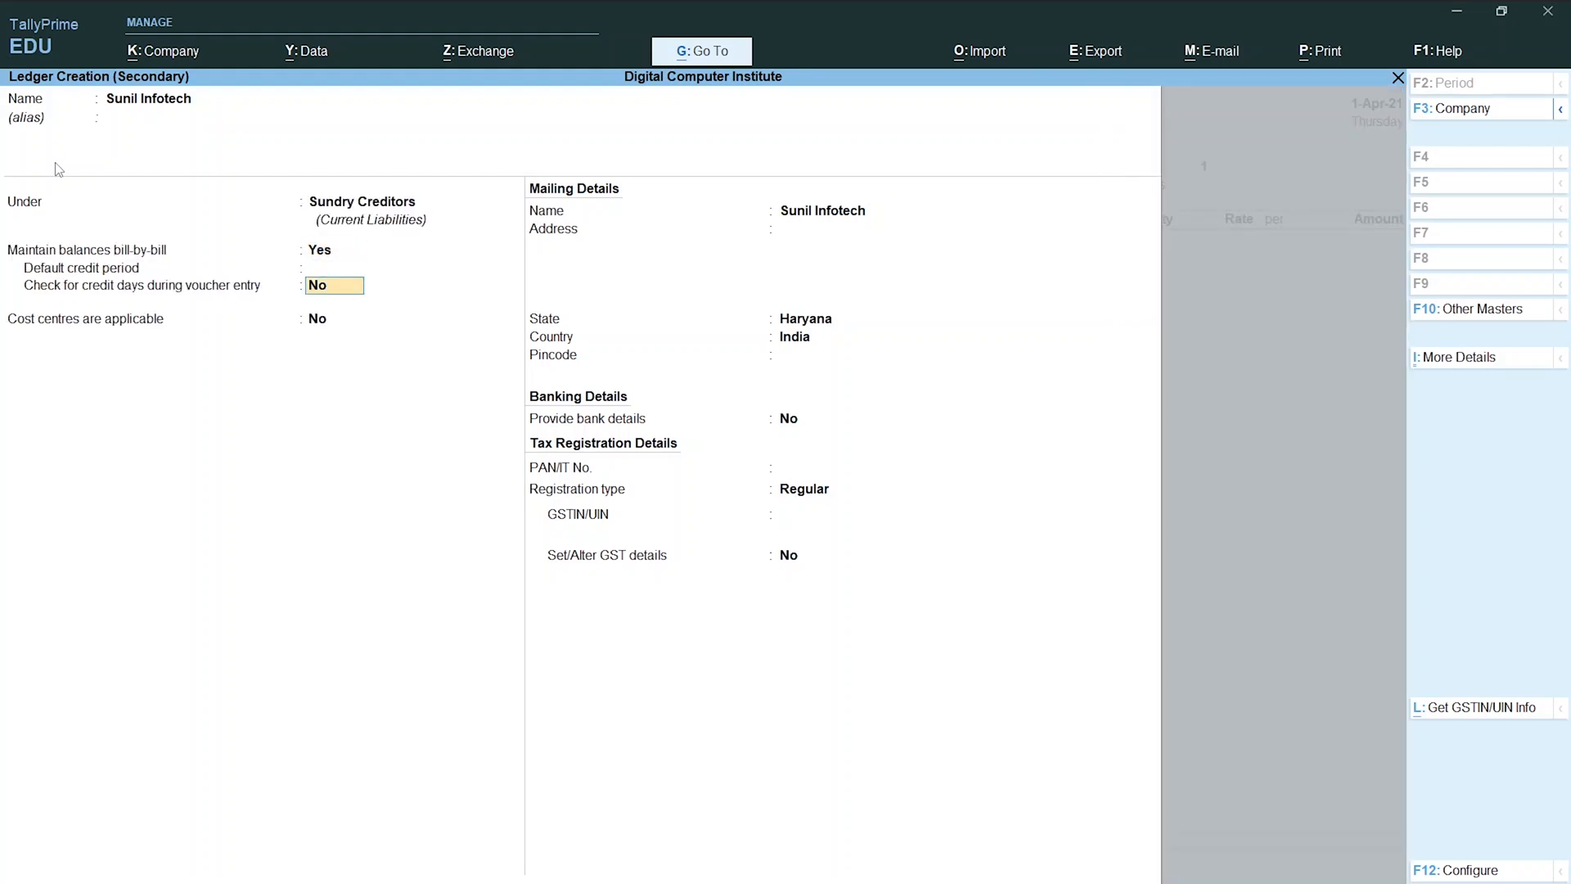
# Leave cost centres off and the mailing address blank, and set the ledger's state to Punjab.
pyautogui.press('Return')
pyautogui.press('Return')
pyautogui.press('Return')
pyautogui.press('Return')
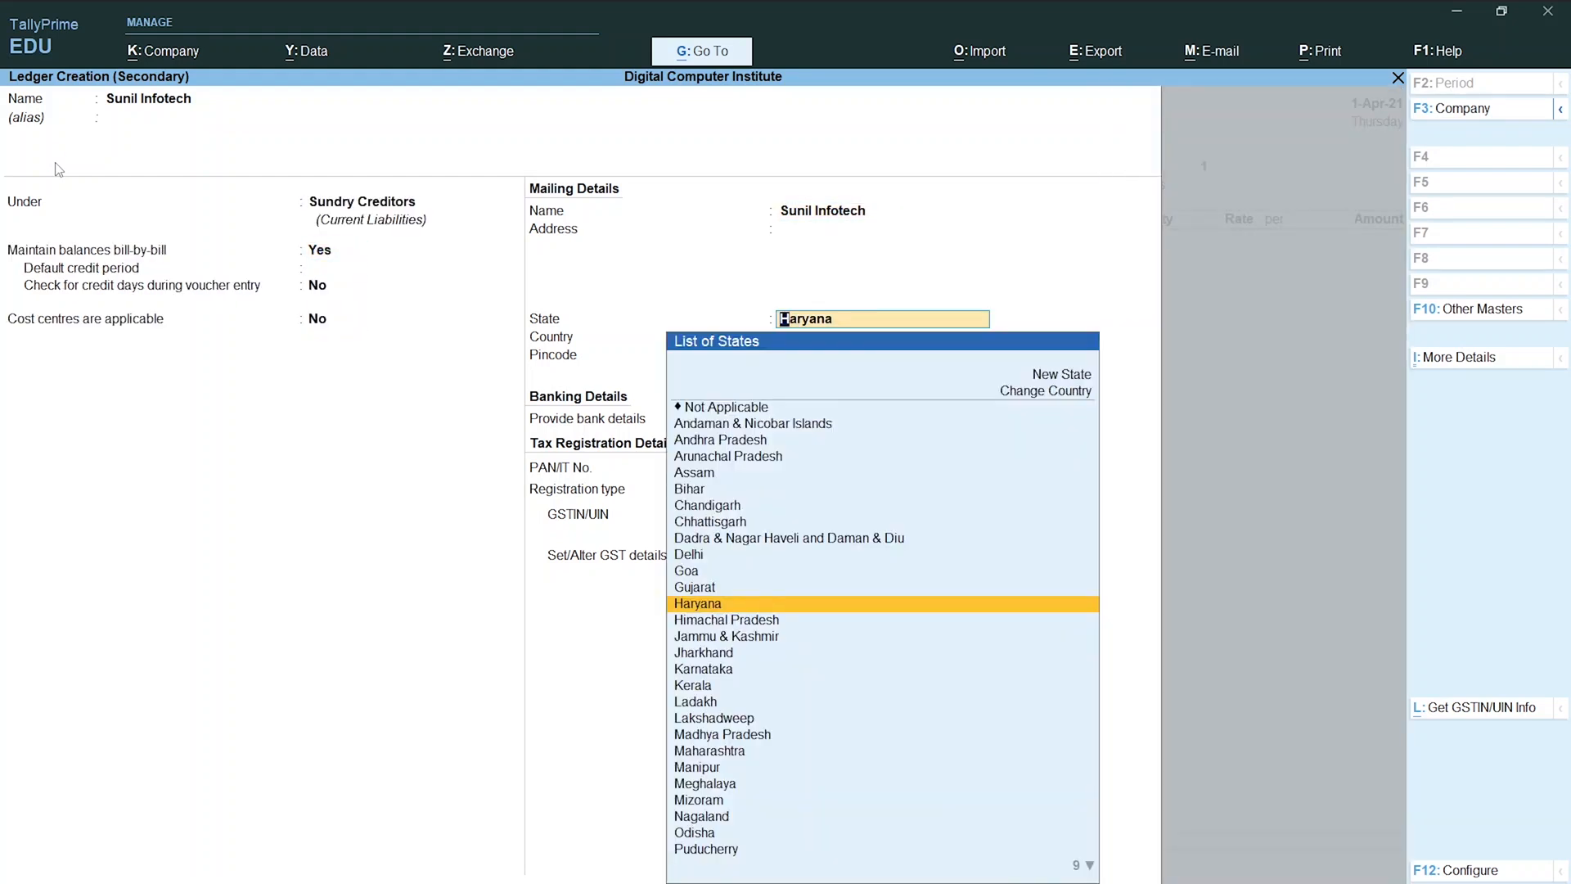
pyautogui.write('Pu')
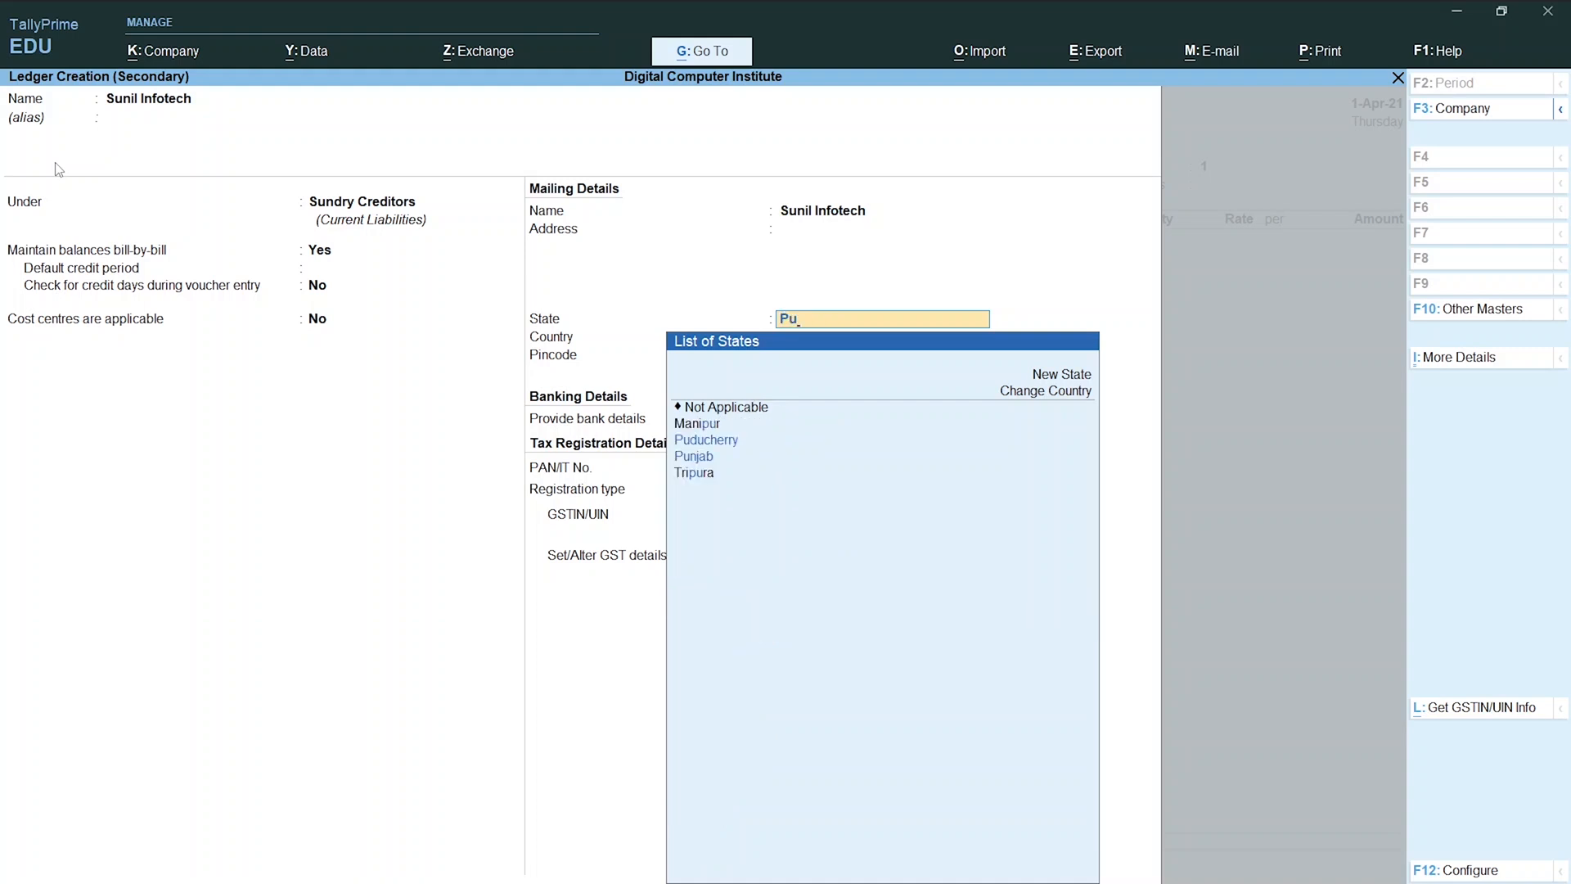
pyautogui.press('Down')
pyautogui.press('Down')
pyautogui.press('Return')
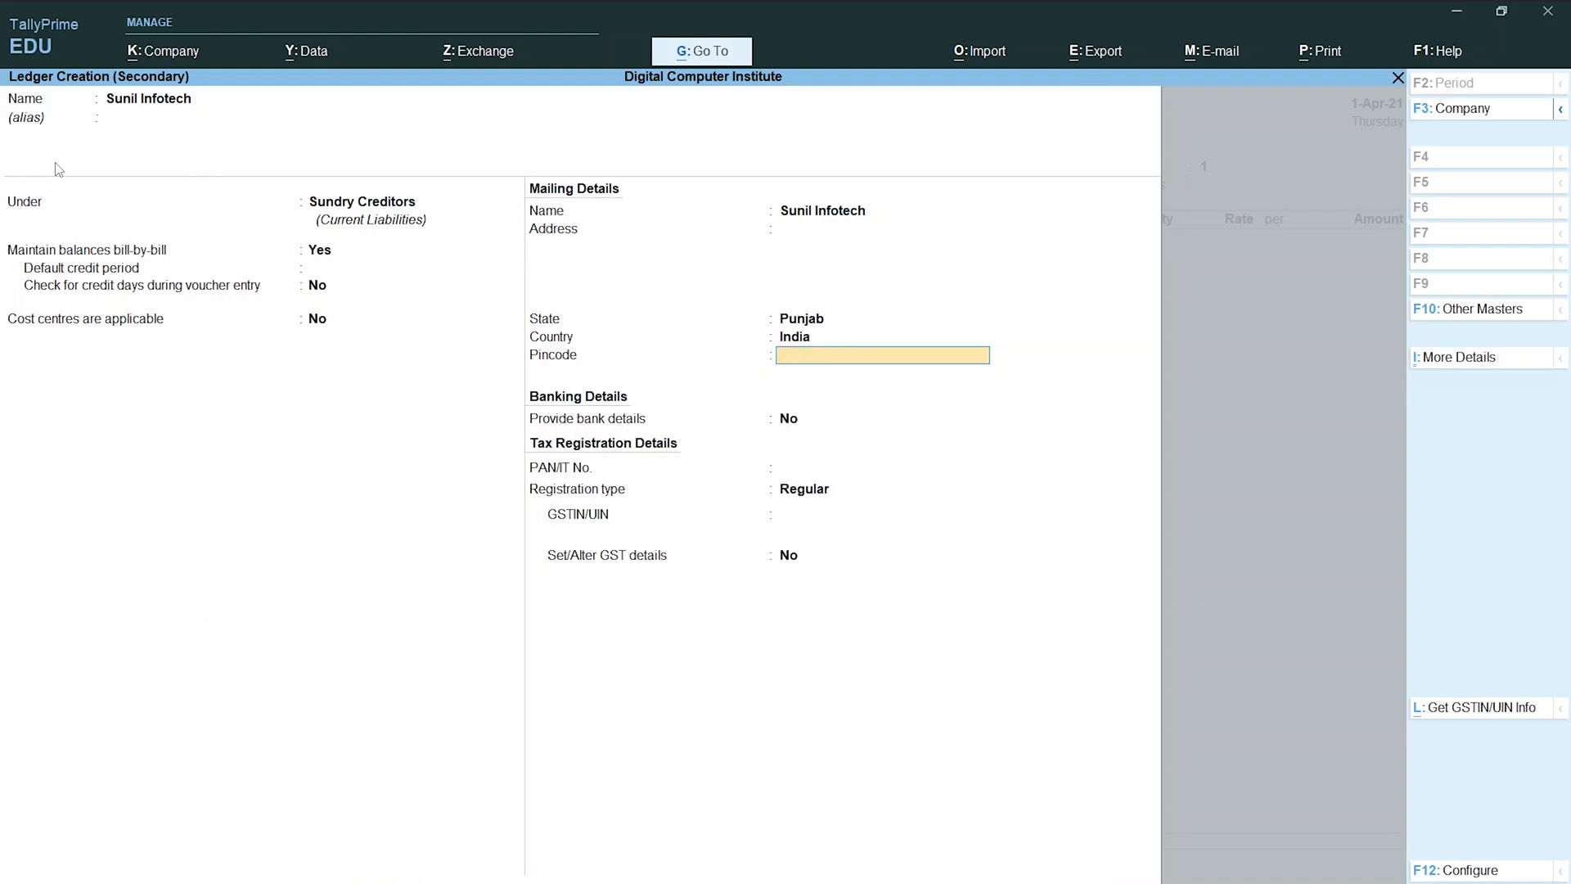
# Fill in the supplier's GSTIN/UIN with Regular registration, leave bank details at No, and save the ledger.
pyautogui.press('Return')
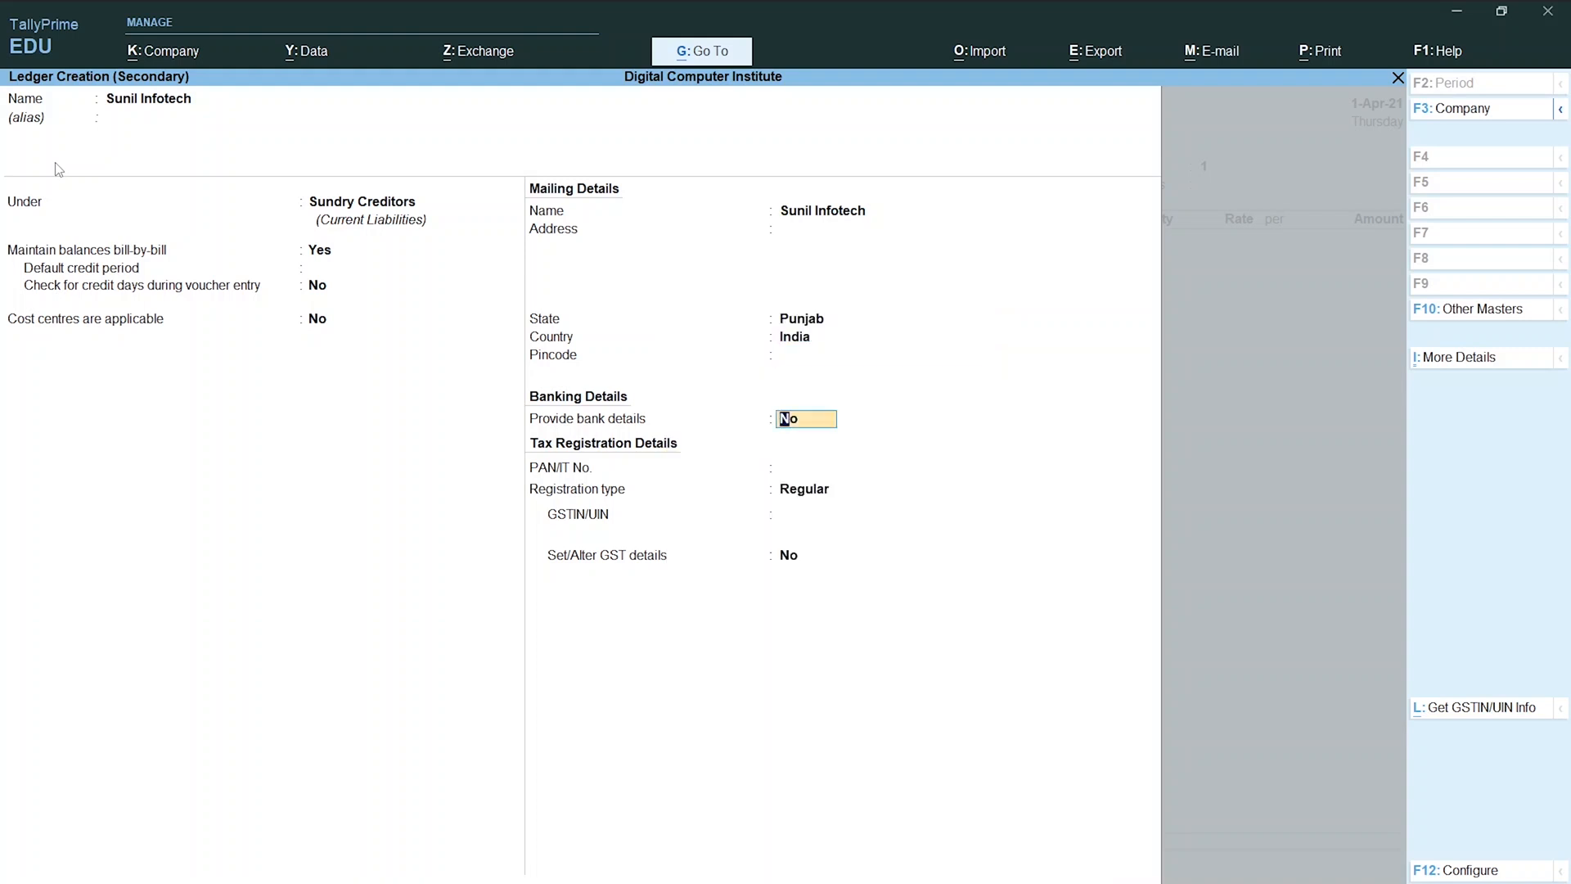
pyautogui.press('Return')
pyautogui.press('Return')
pyautogui.press('Return')
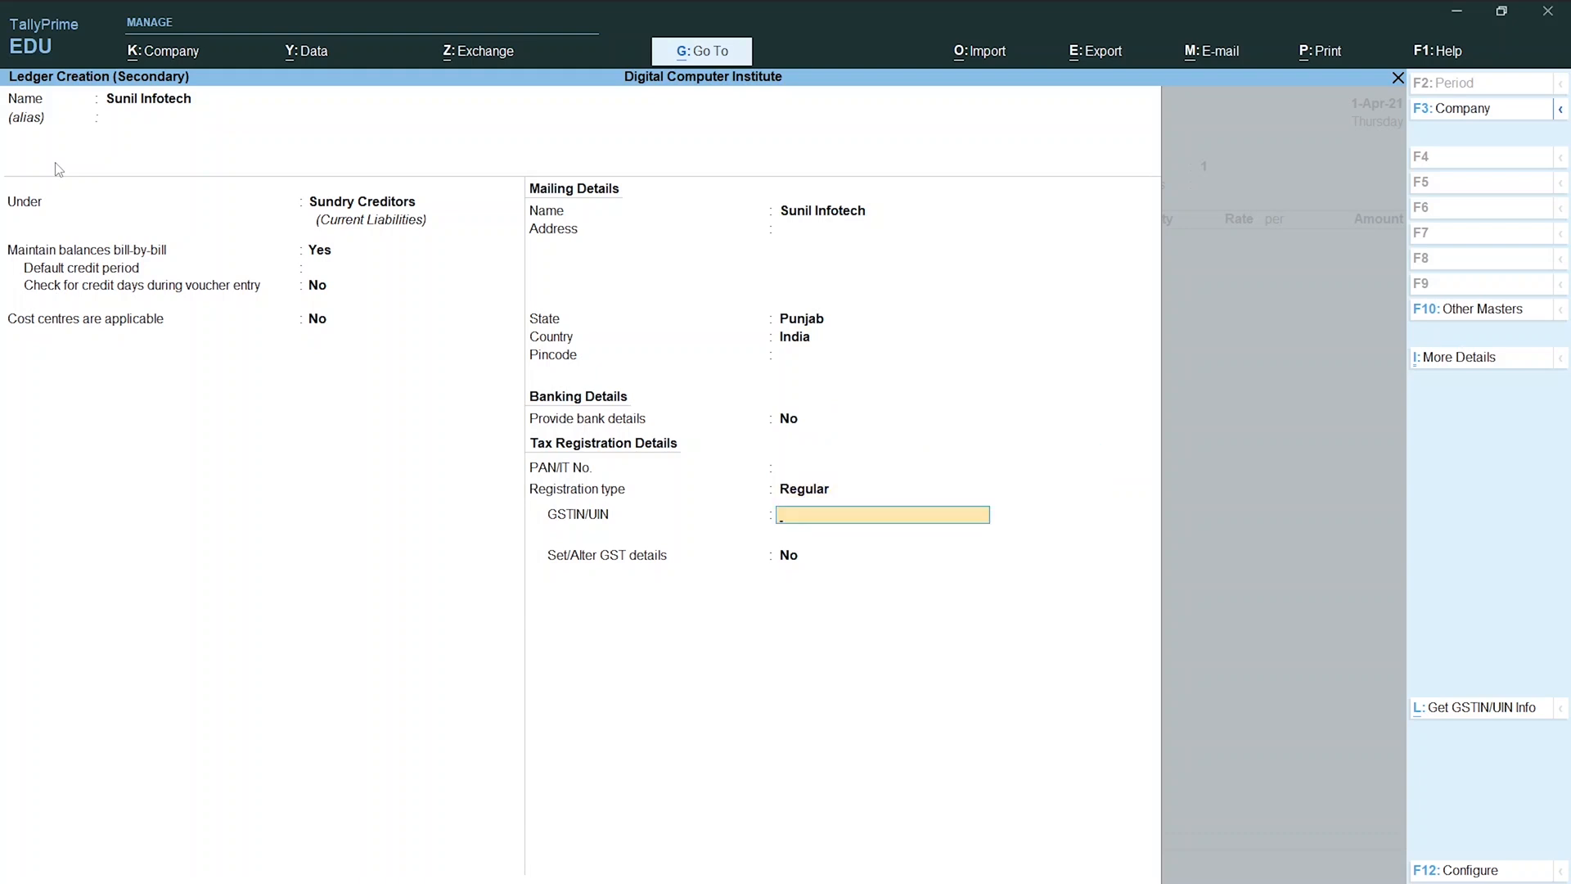
pyautogui.write('4554545')
pyautogui.press('Return')
pyautogui.press('Return')
pyautogui.press('Return')
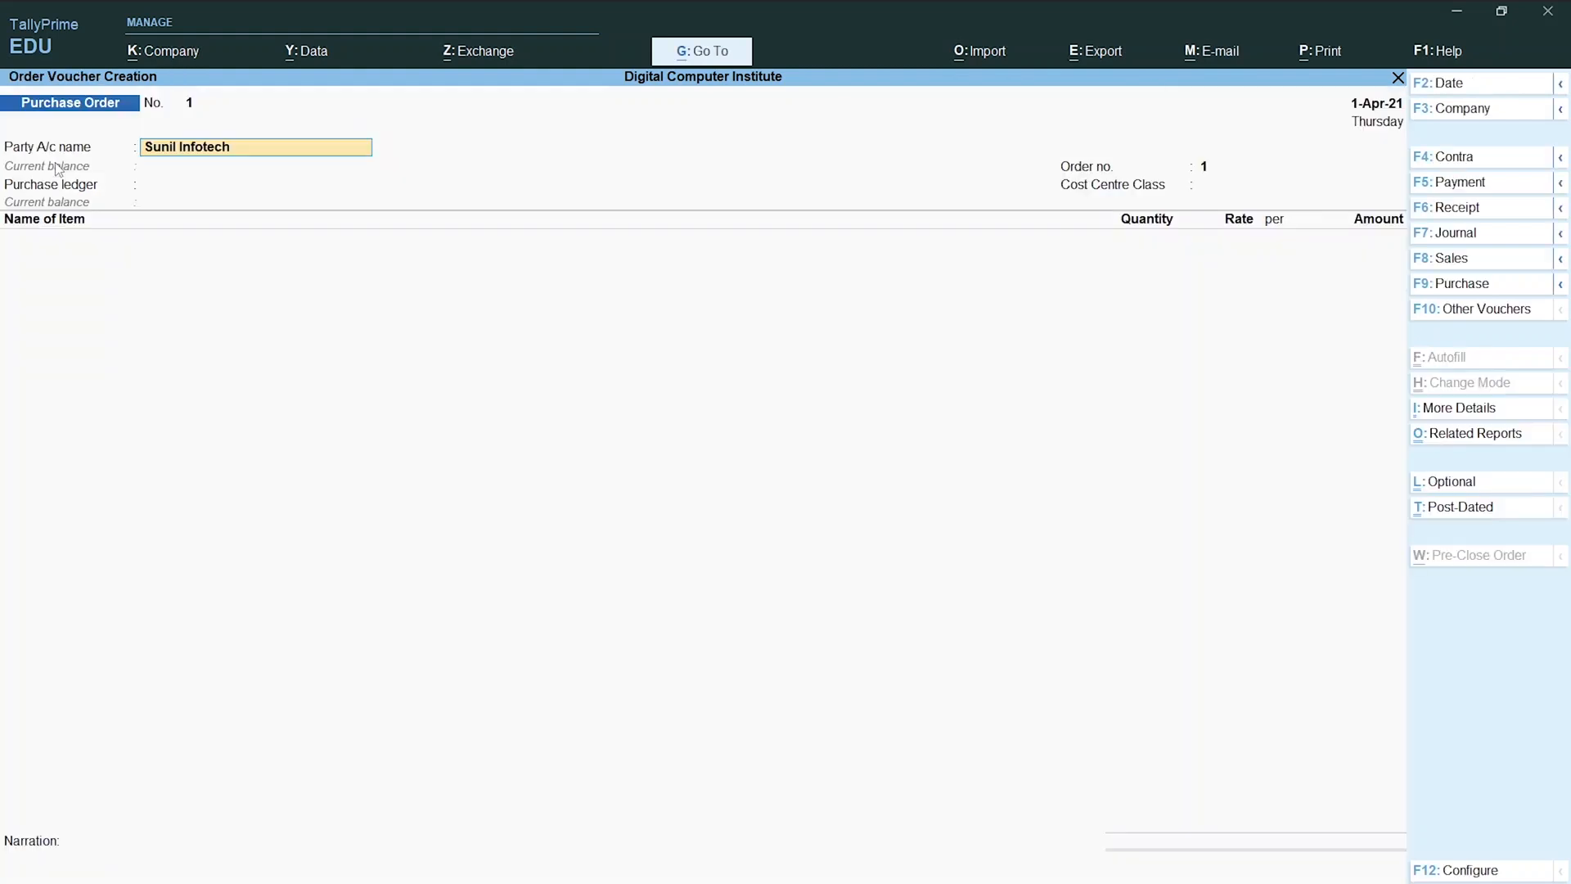
# Use Sunil Infotech as the voucher's party account and leave all order and receipt details blank.
pyautogui.press('Return')
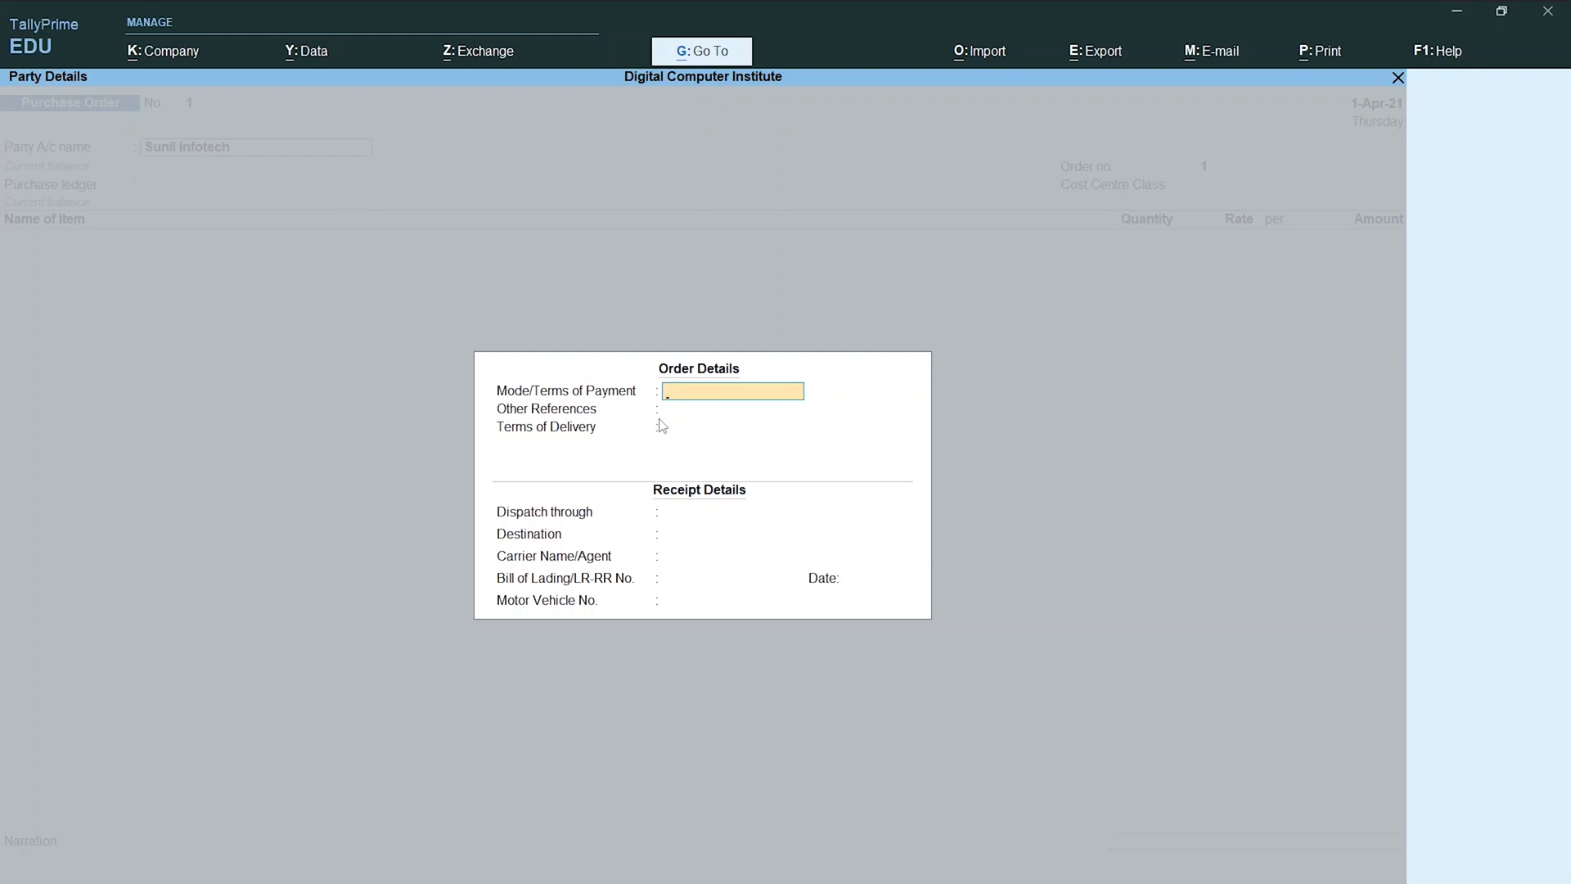
pyautogui.press('Return')
pyautogui.press('Return')
pyautogui.press('Return')
pyautogui.press('Return')
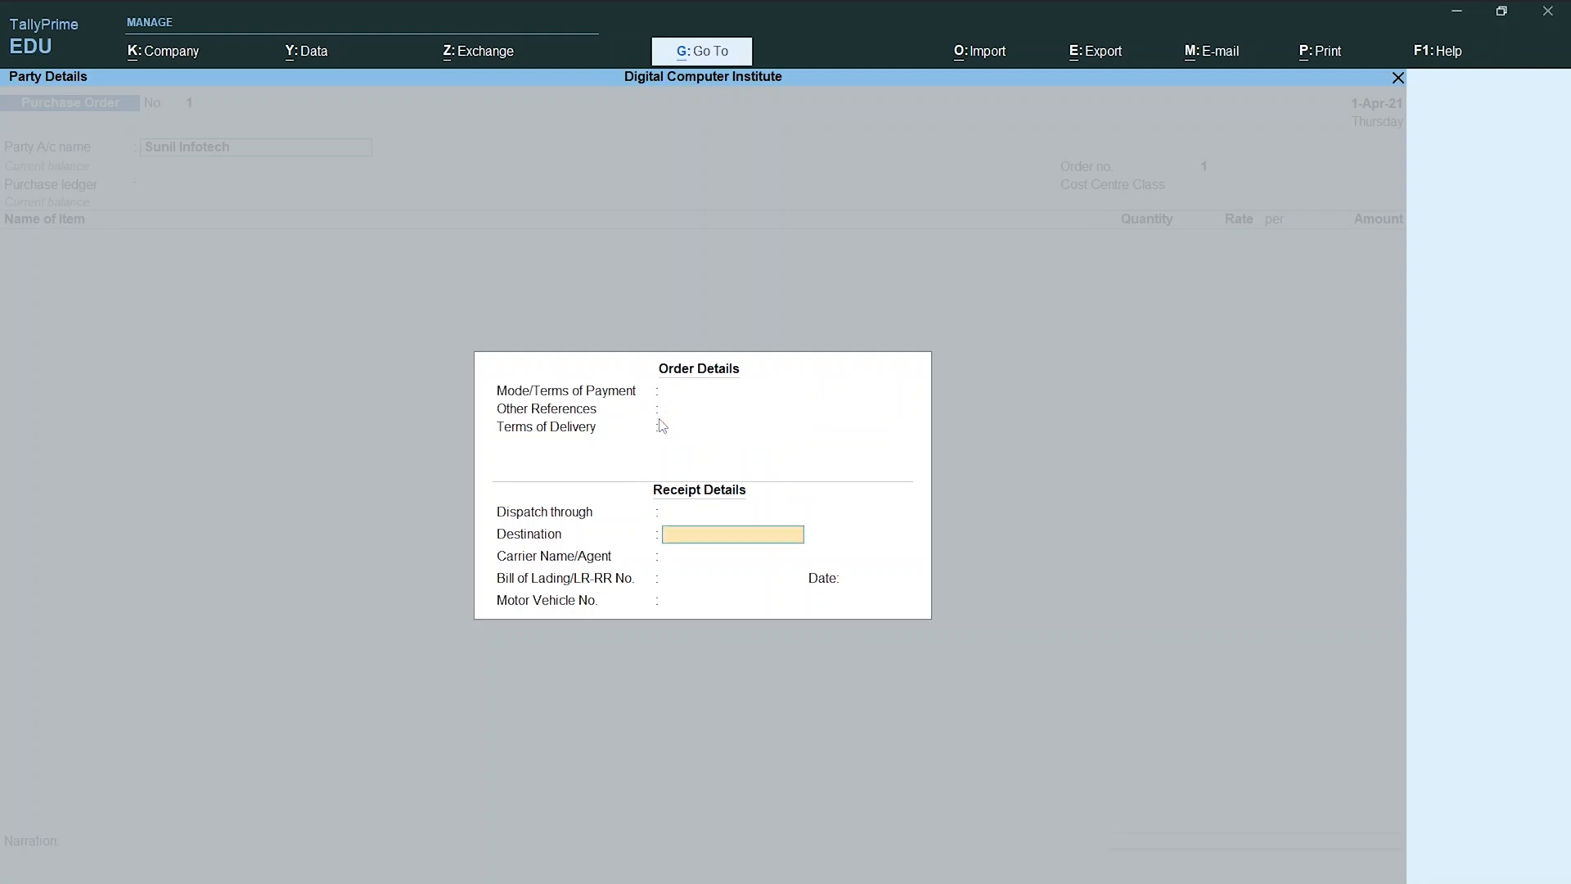
pyautogui.press('Return')
pyautogui.press('Return')
pyautogui.press('Return')
pyautogui.press('Return')
pyautogui.press('Return')
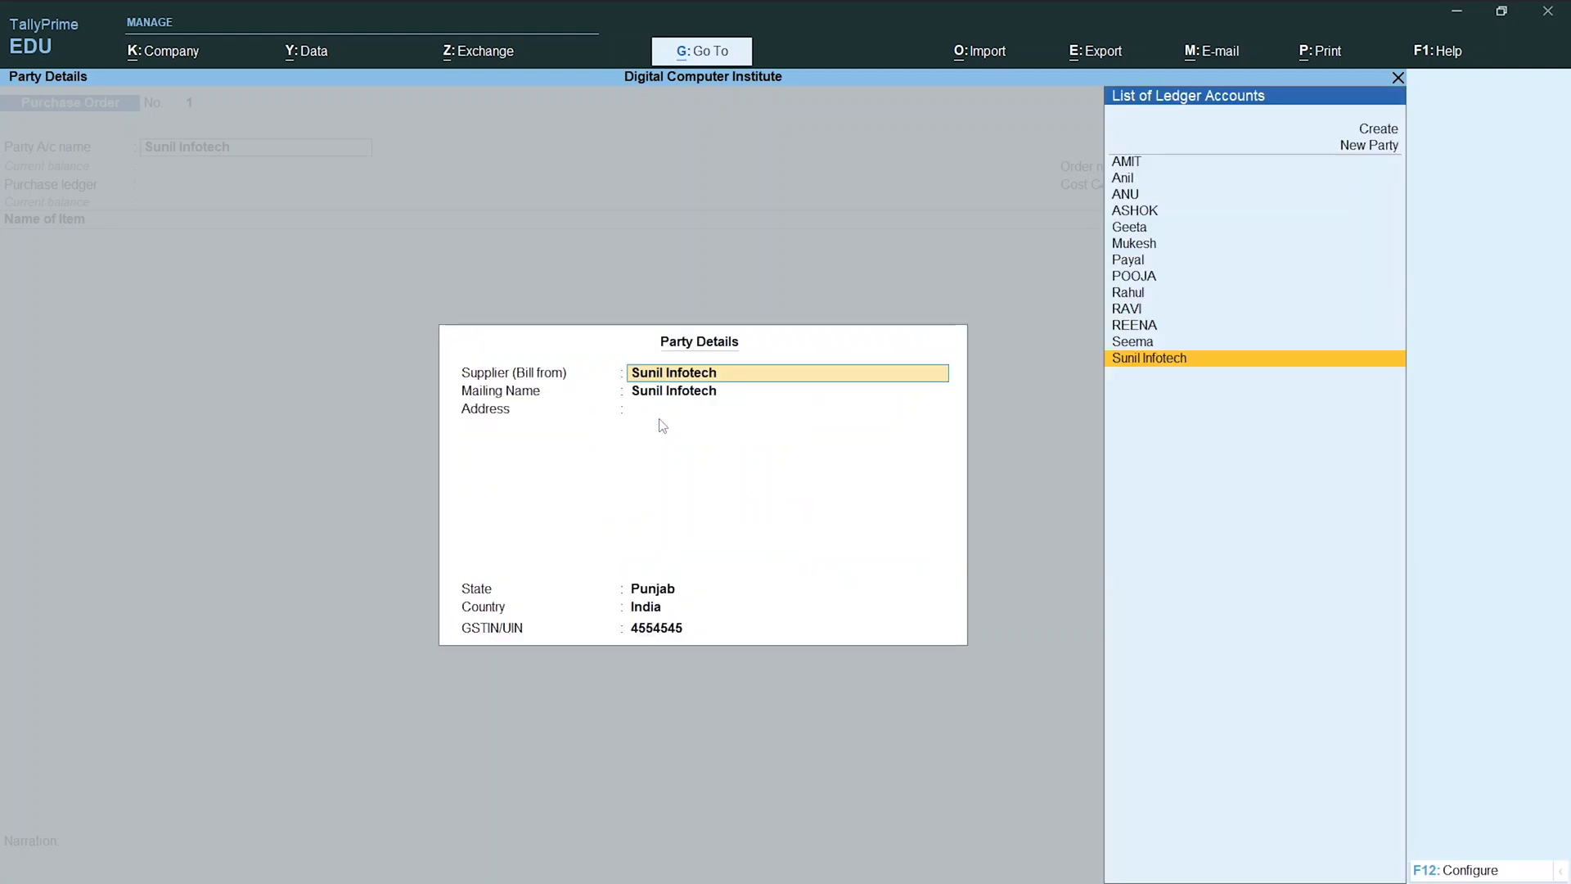
# Accept the party details with Sunil Infotech as supplier, Punjab as state and India as country.
pyautogui.press('Return')
pyautogui.press('Return')
pyautogui.press('Return')
pyautogui.press('Return')
pyautogui.press('Return')
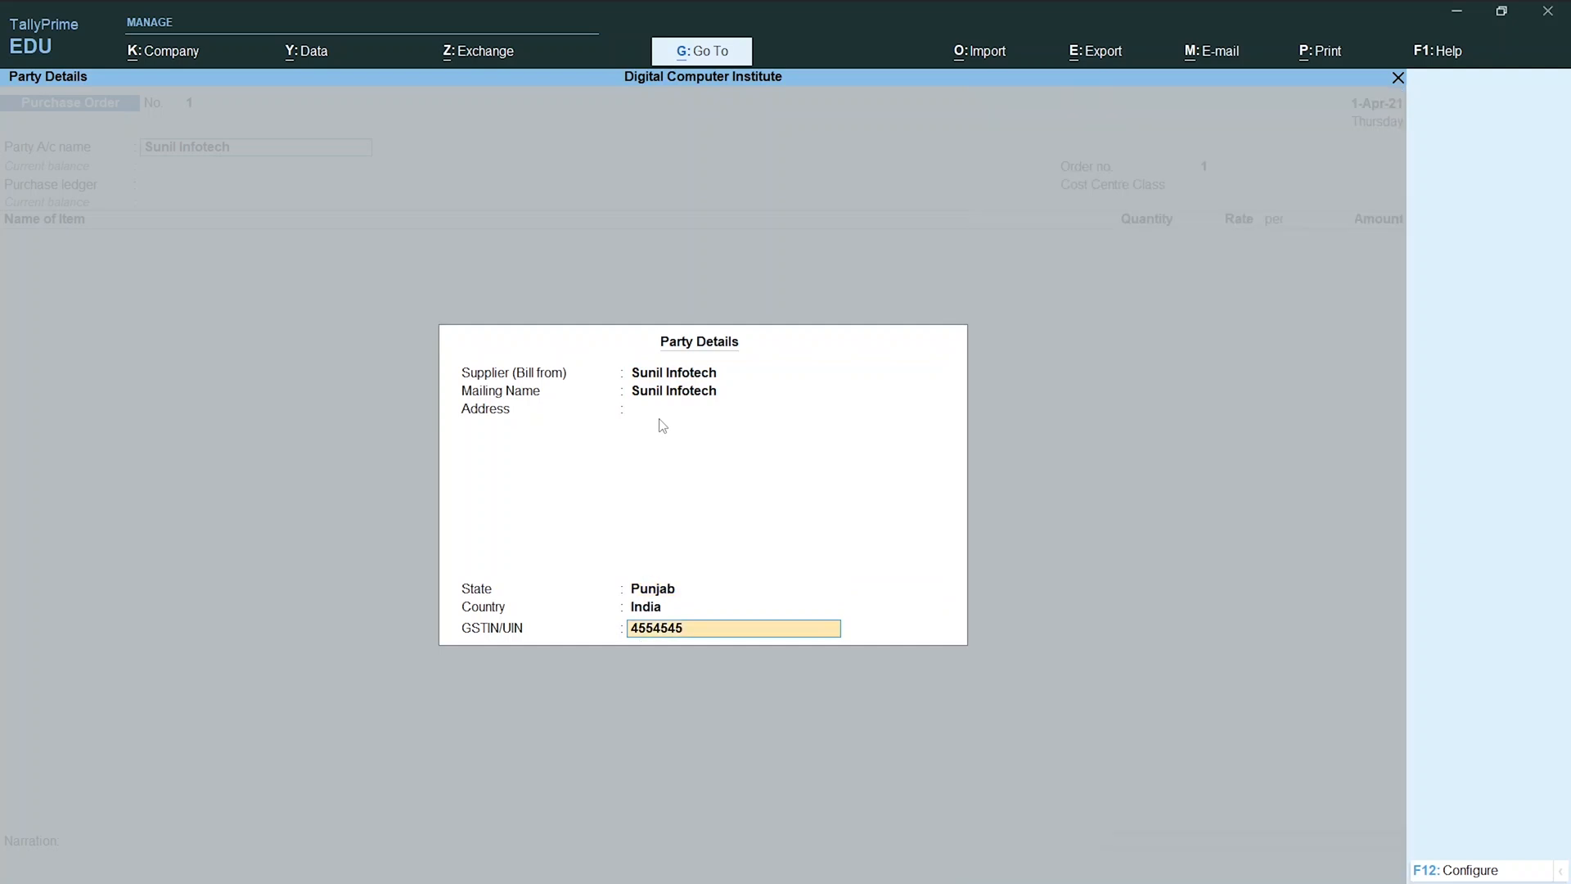
pyautogui.press('Return')
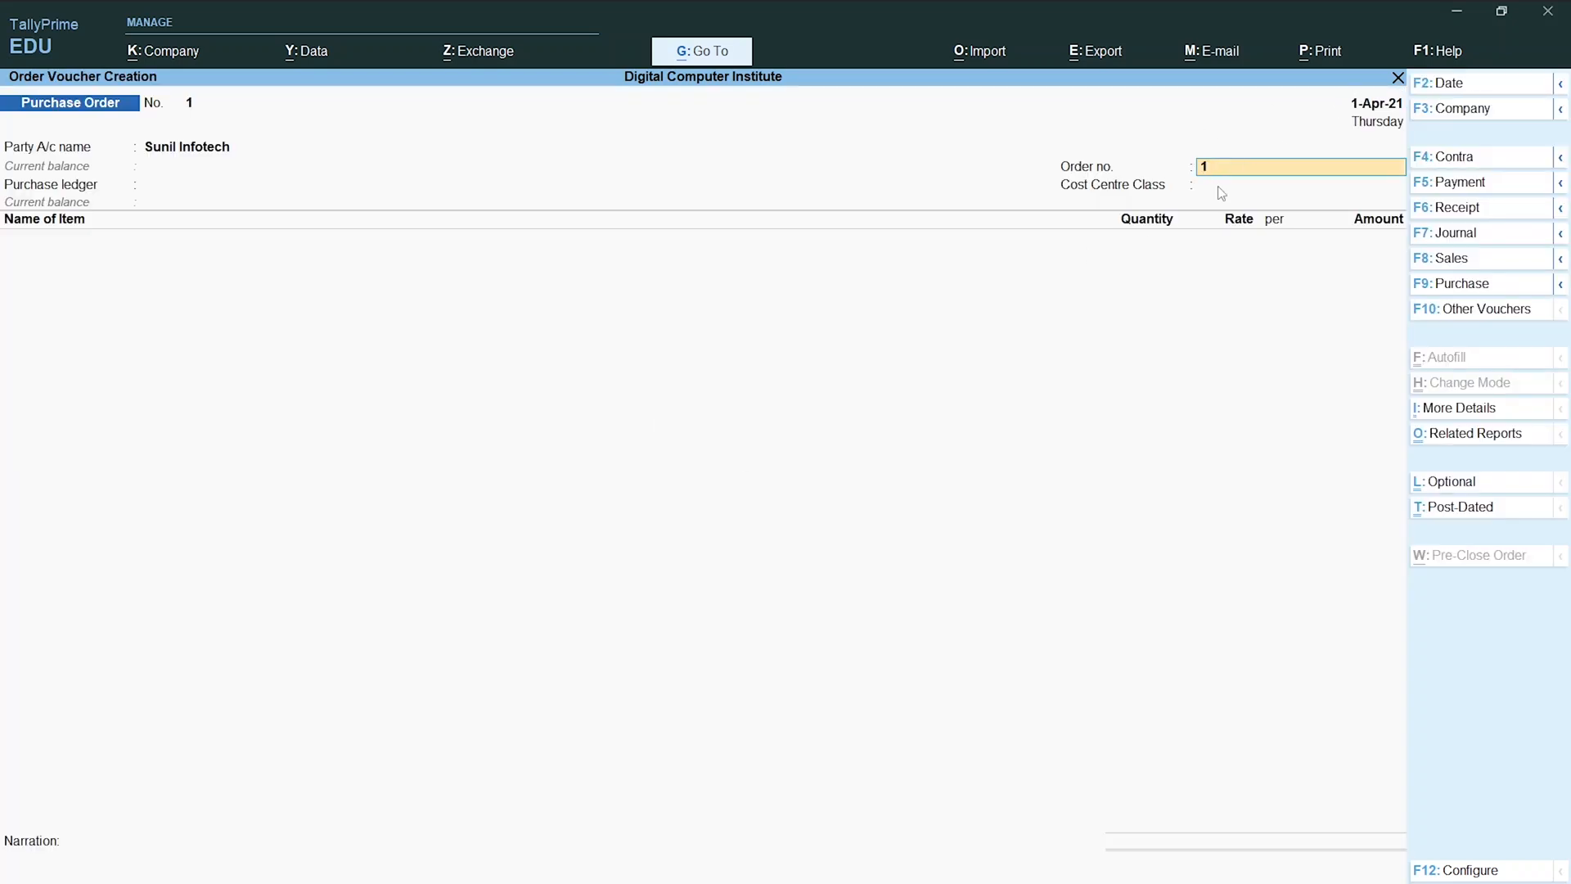
# Enter the order number given in the Word exercise and choose Purchase as the purchase ledger, with cost centre class Not Applicable.
pyautogui.hotkey('alt', 'Tab')
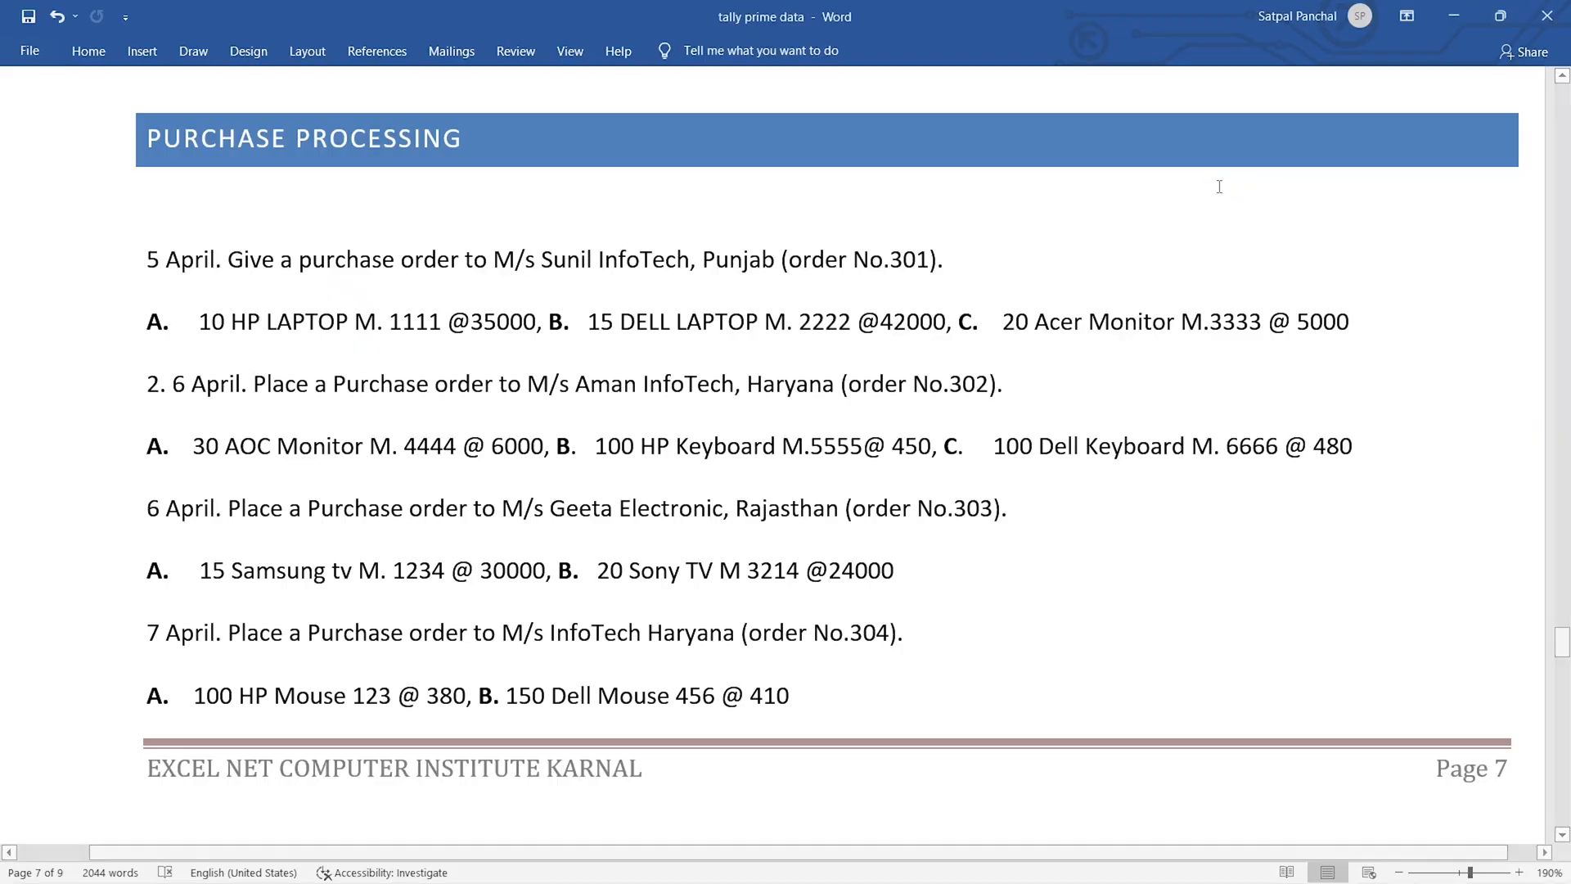
pyautogui.write('3')
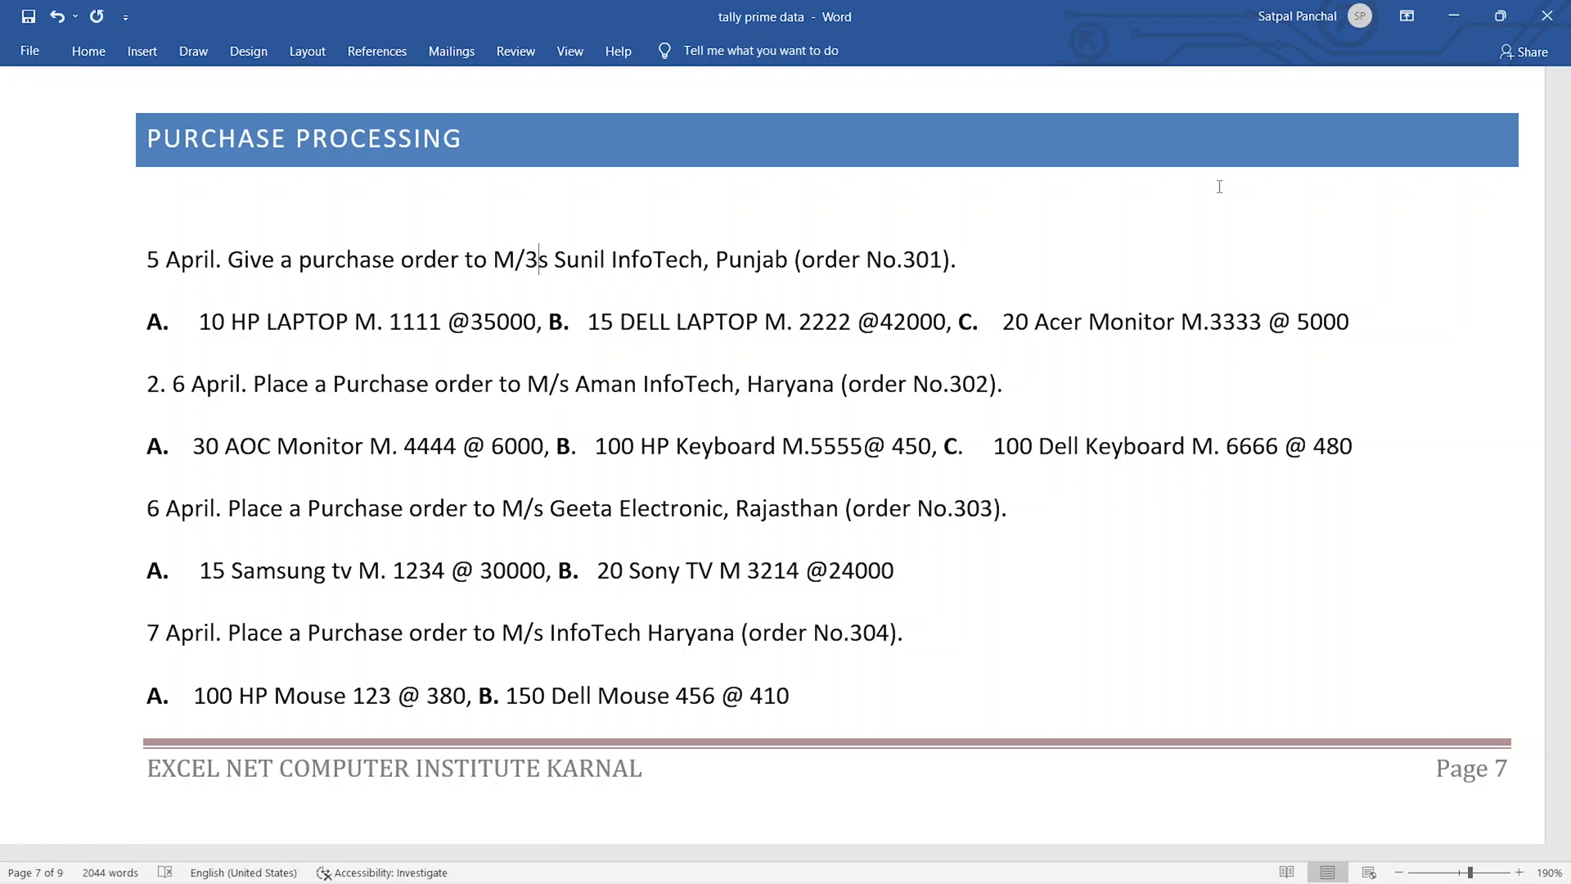
pyautogui.hotkey('ctrl', 'z')
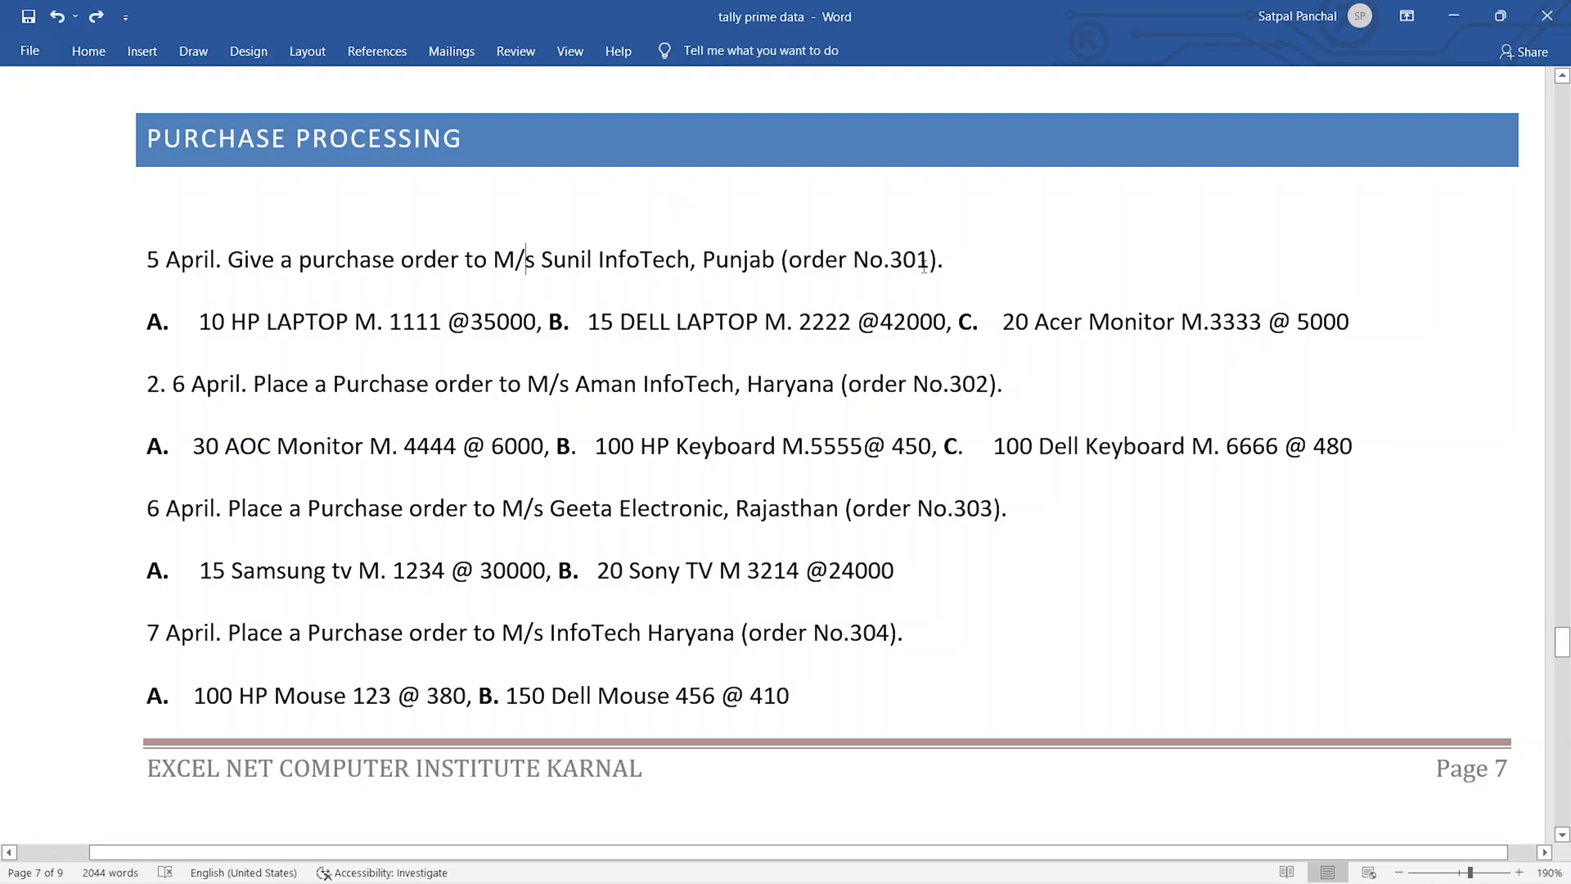
pyautogui.hotkey('alt', 'Tab')
pyautogui.write('30')
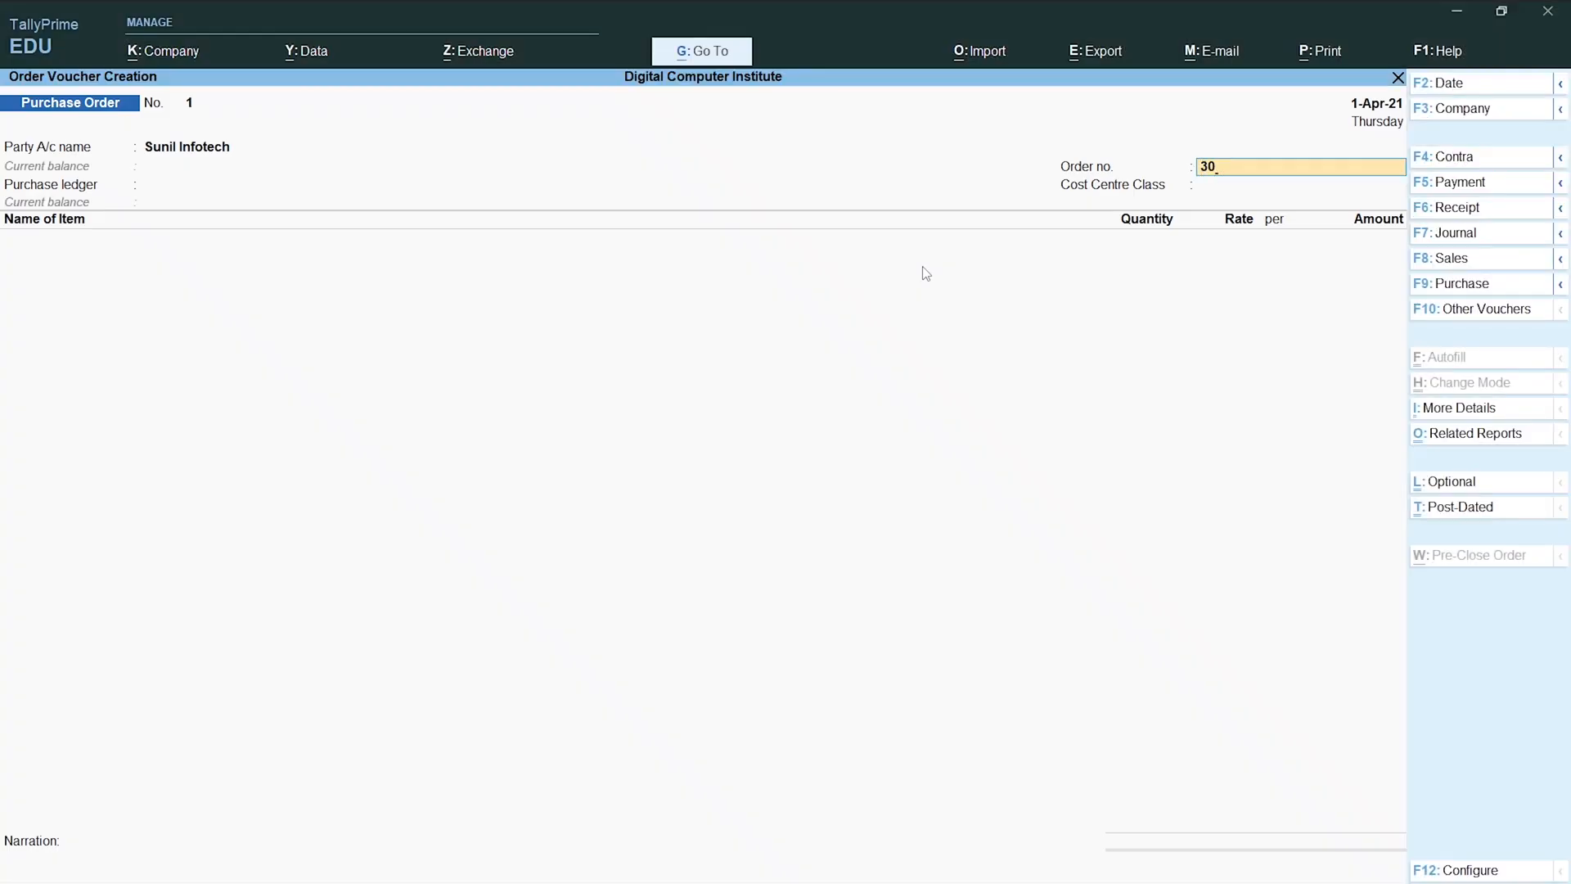
pyautogui.write('1')
pyautogui.press('Return')
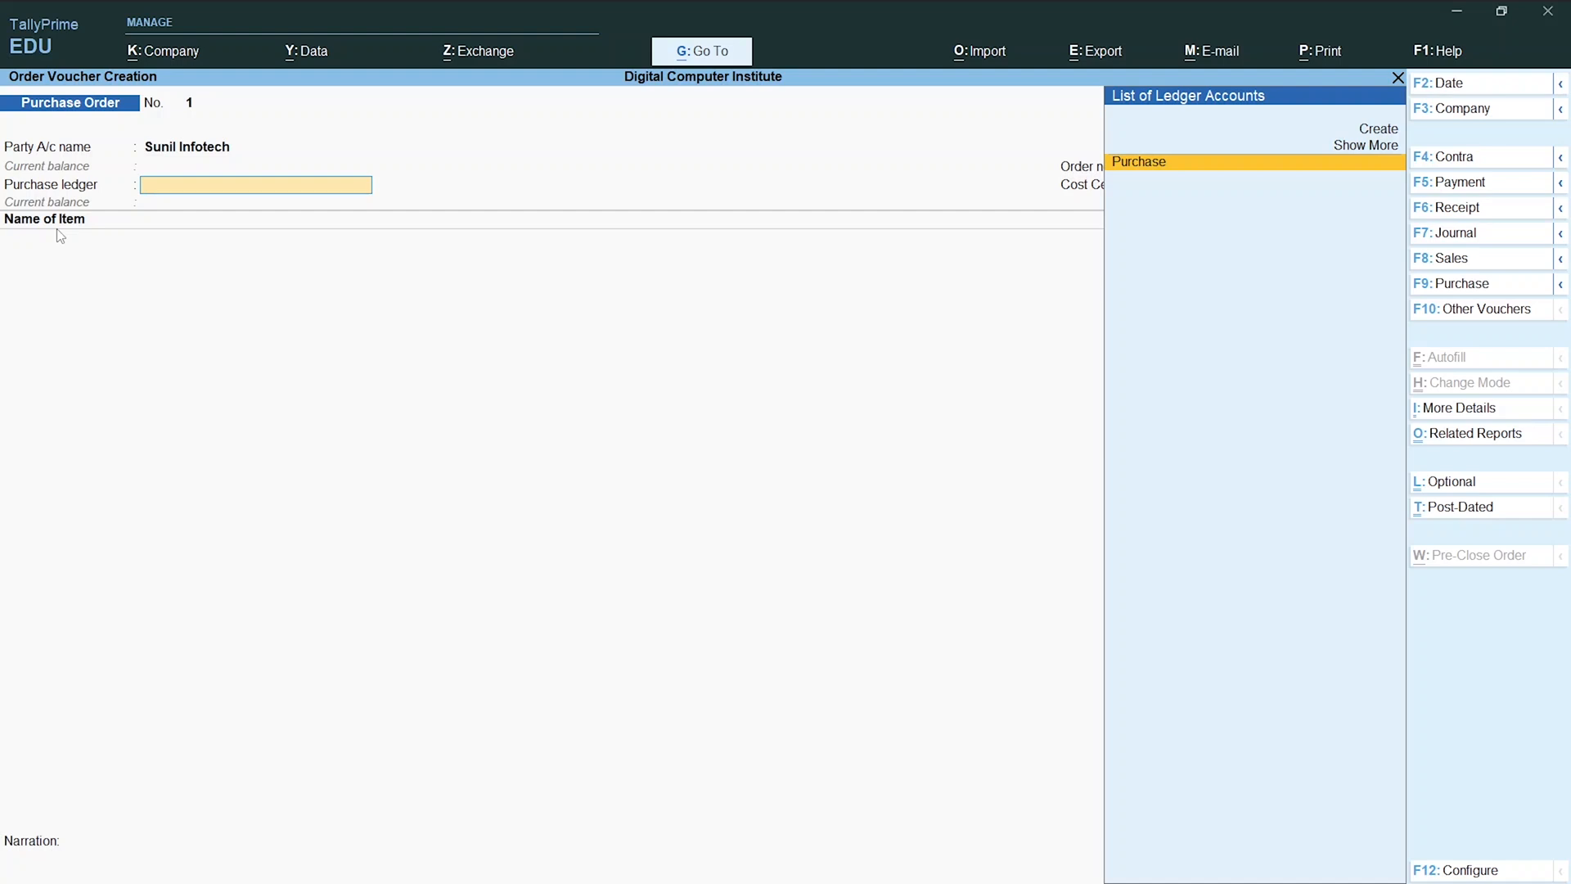
pyautogui.press('Return')
pyautogui.press('Return')
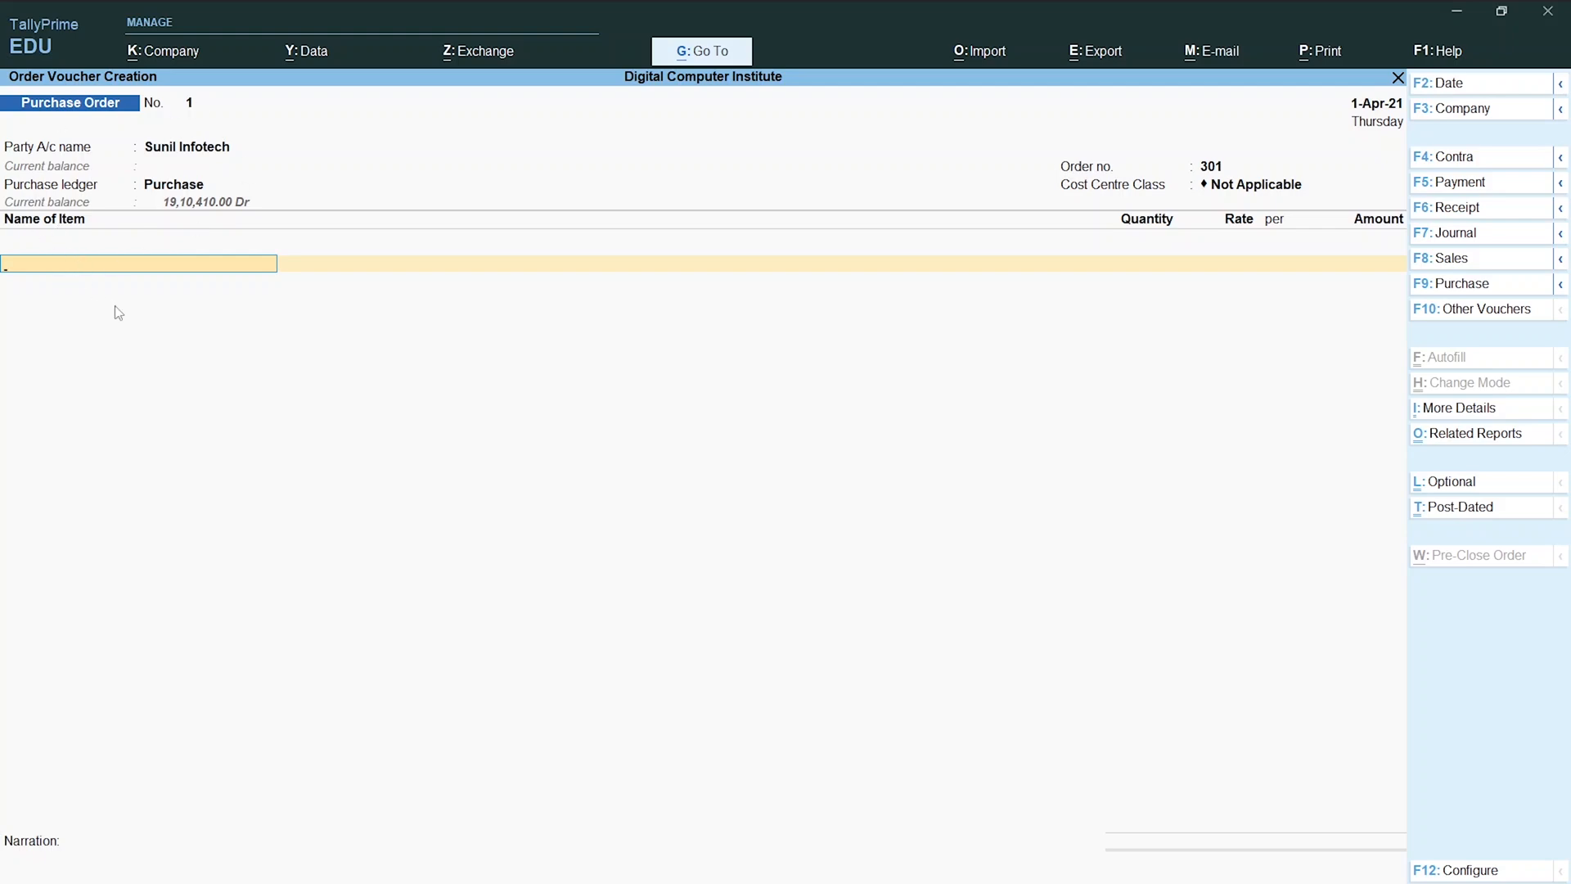
# Check the first ordered item in the Word document and add Laptop M1111 to the voucher, due on 1-Apr-21.
pyautogui.hotkey('alt', 'Tab')
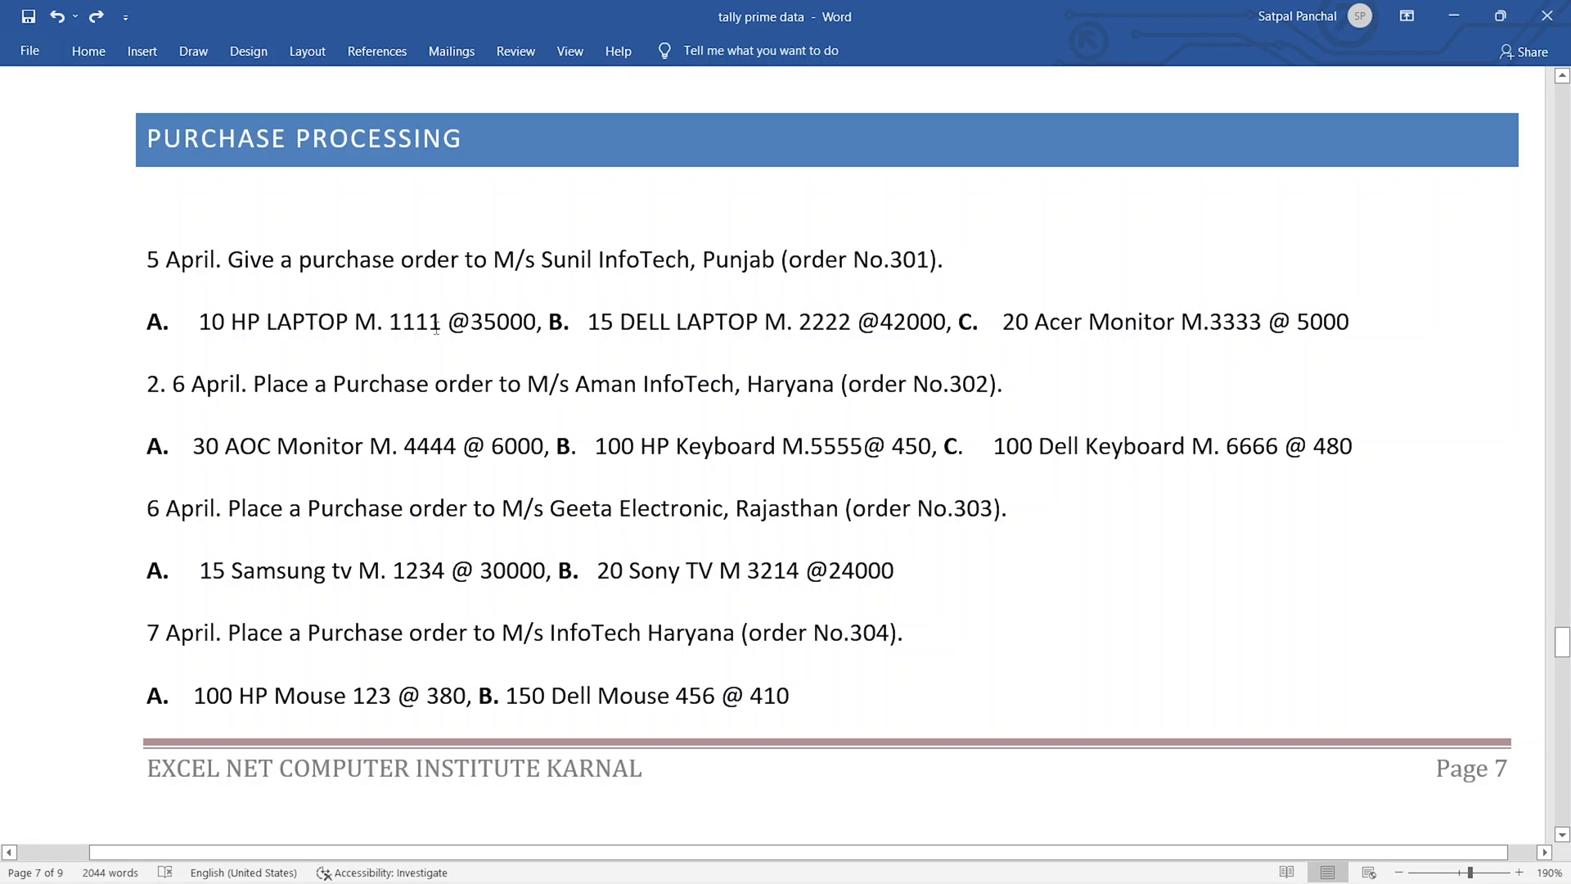
pyautogui.hotkey('alt', 'Tab')
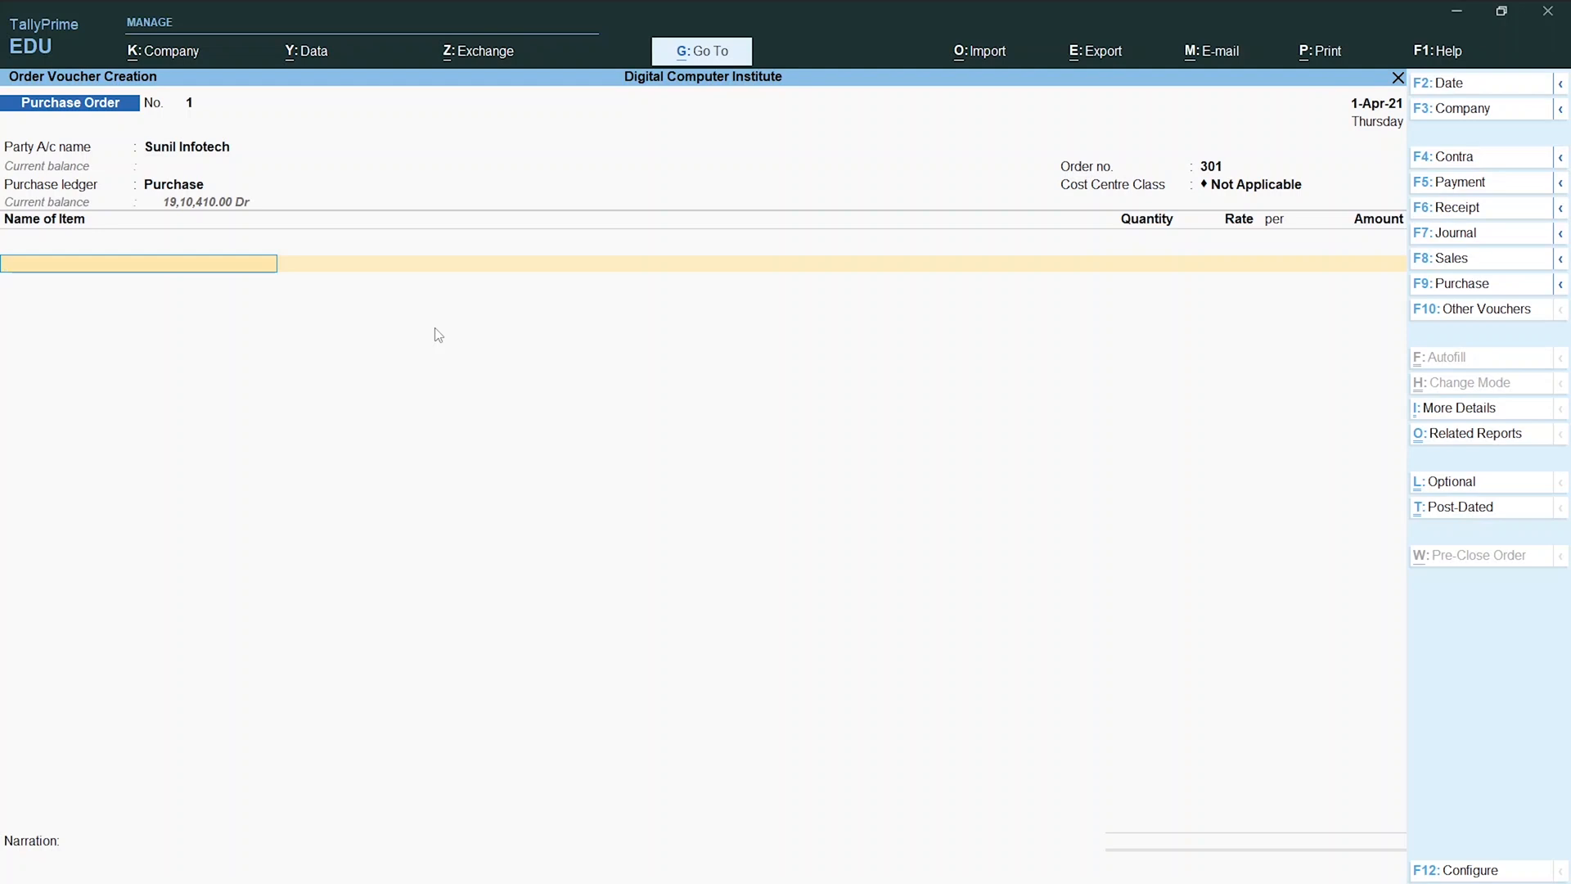
pyautogui.write('h')
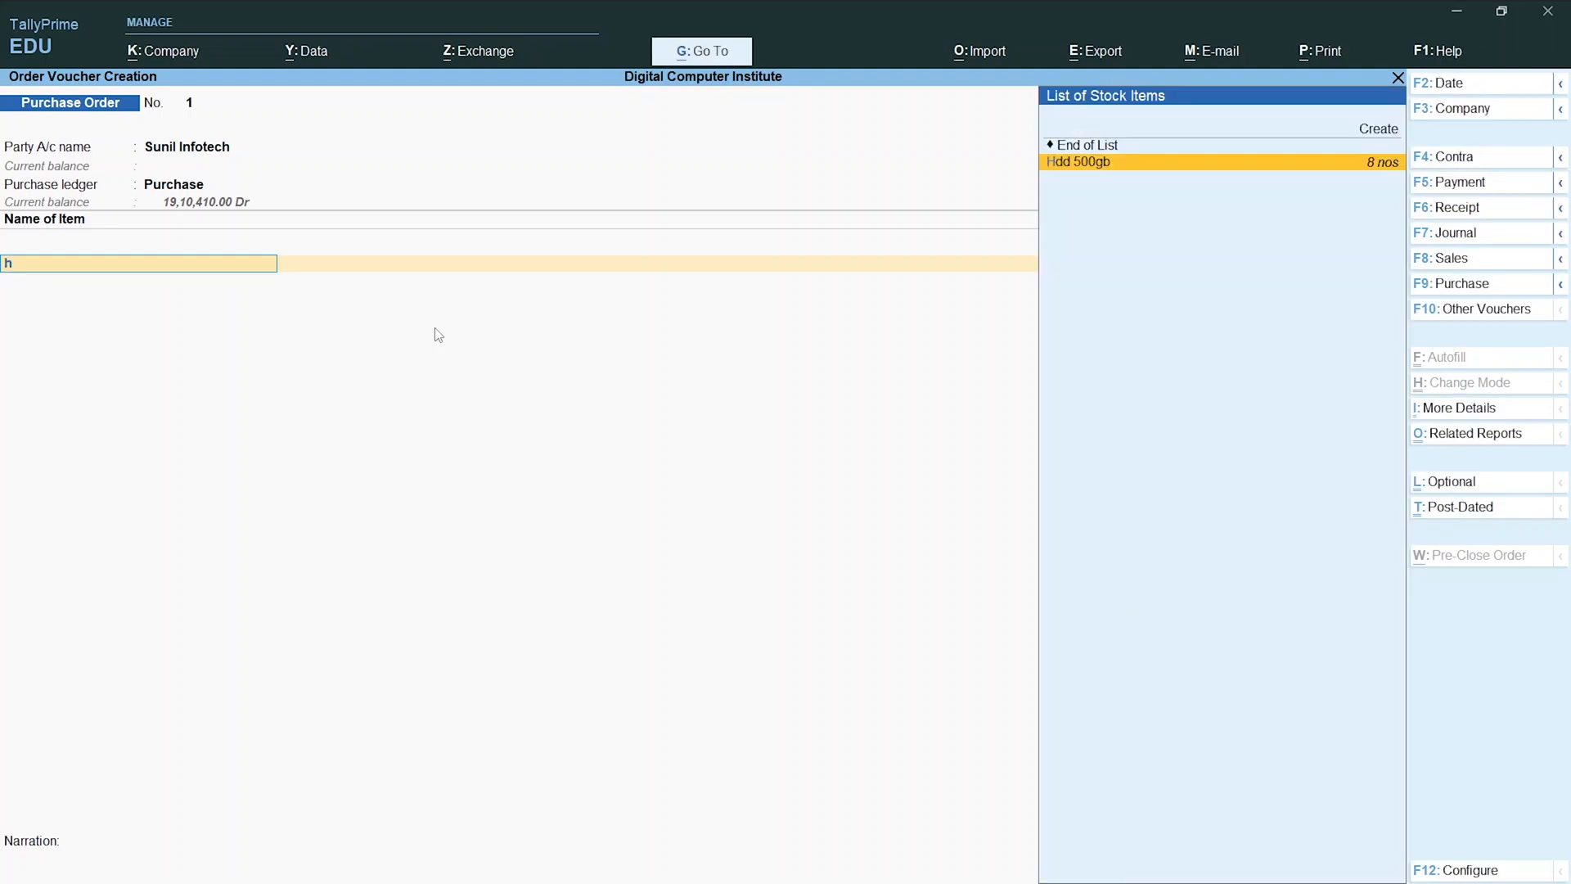
pyautogui.press('BackSpace')
pyautogui.write('l')
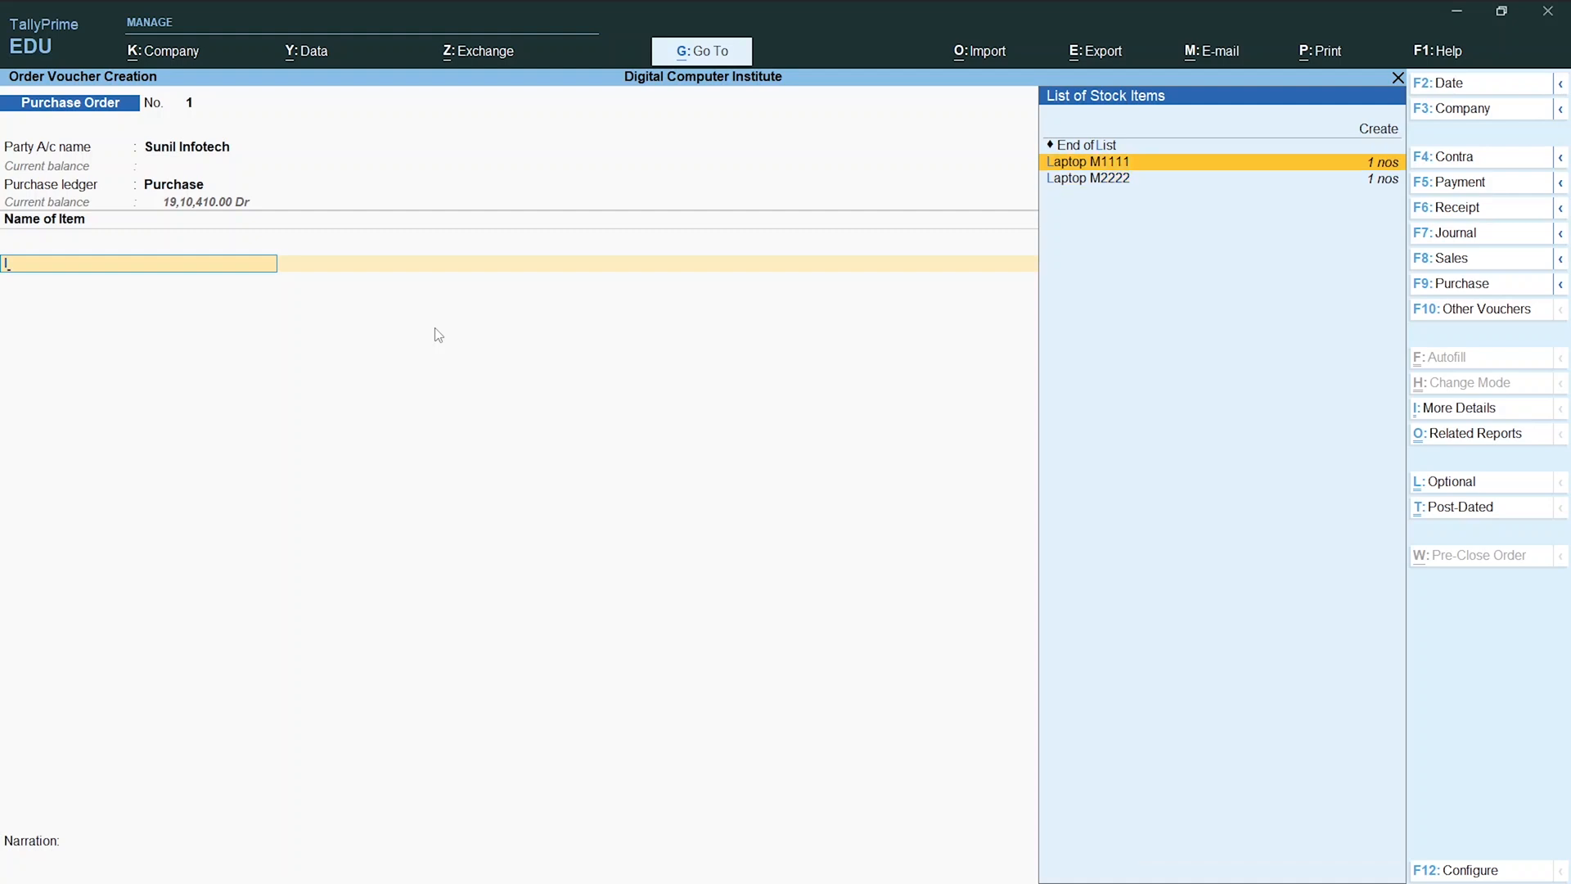
pyautogui.press('Return')
pyautogui.press('Return')
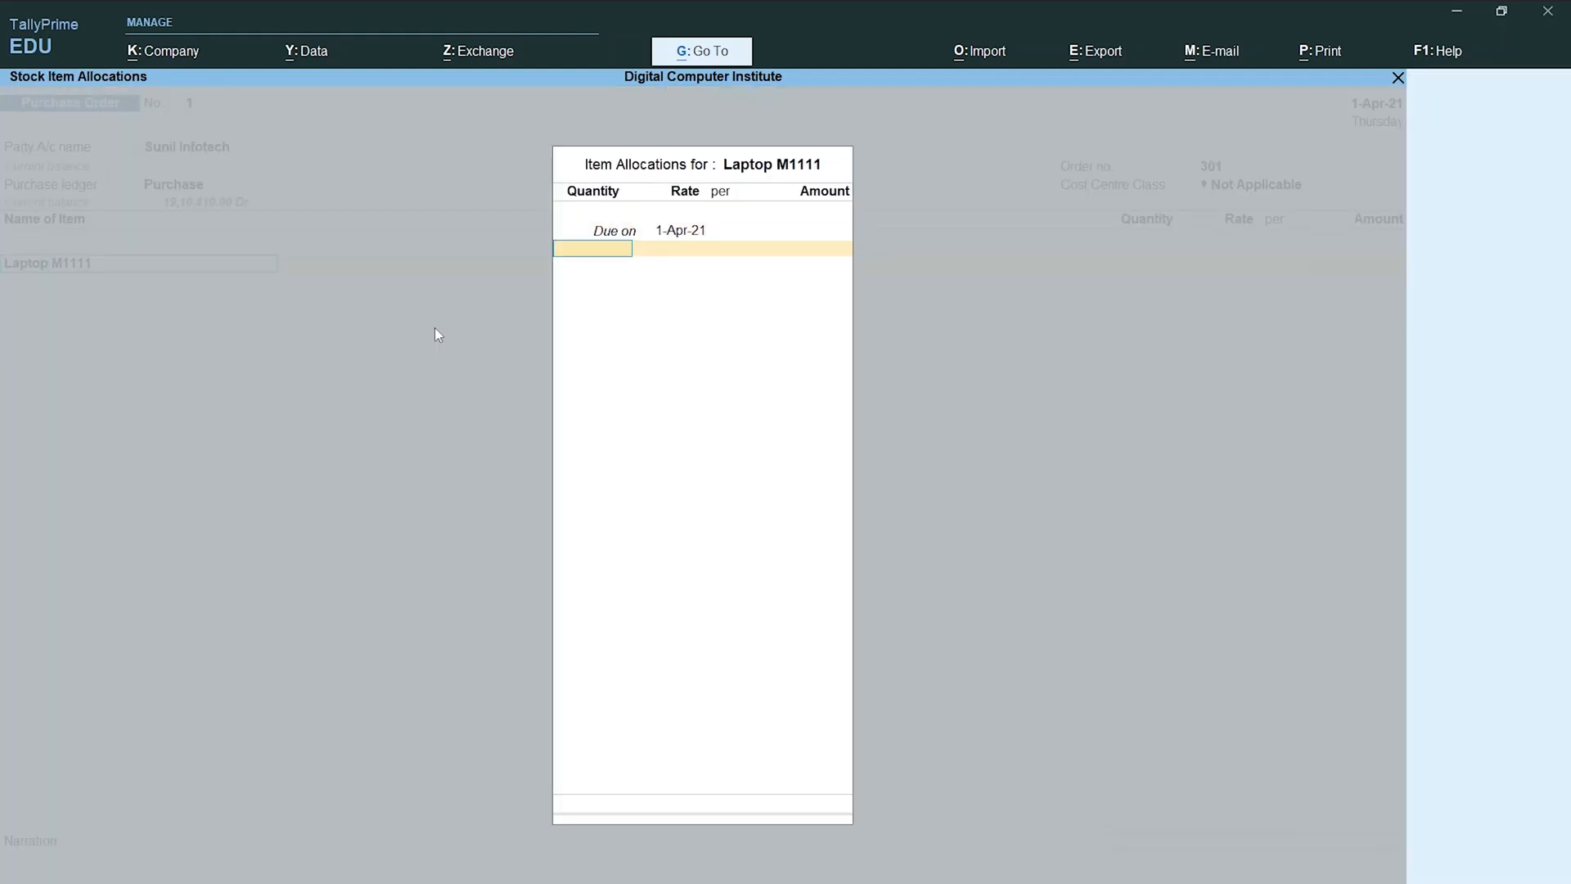
# Allocate 10 nos of Laptop M1111 at a rate of 35,000, following the Word document, and accept the item line.
pyautogui.hotkey('alt', 'Tab')
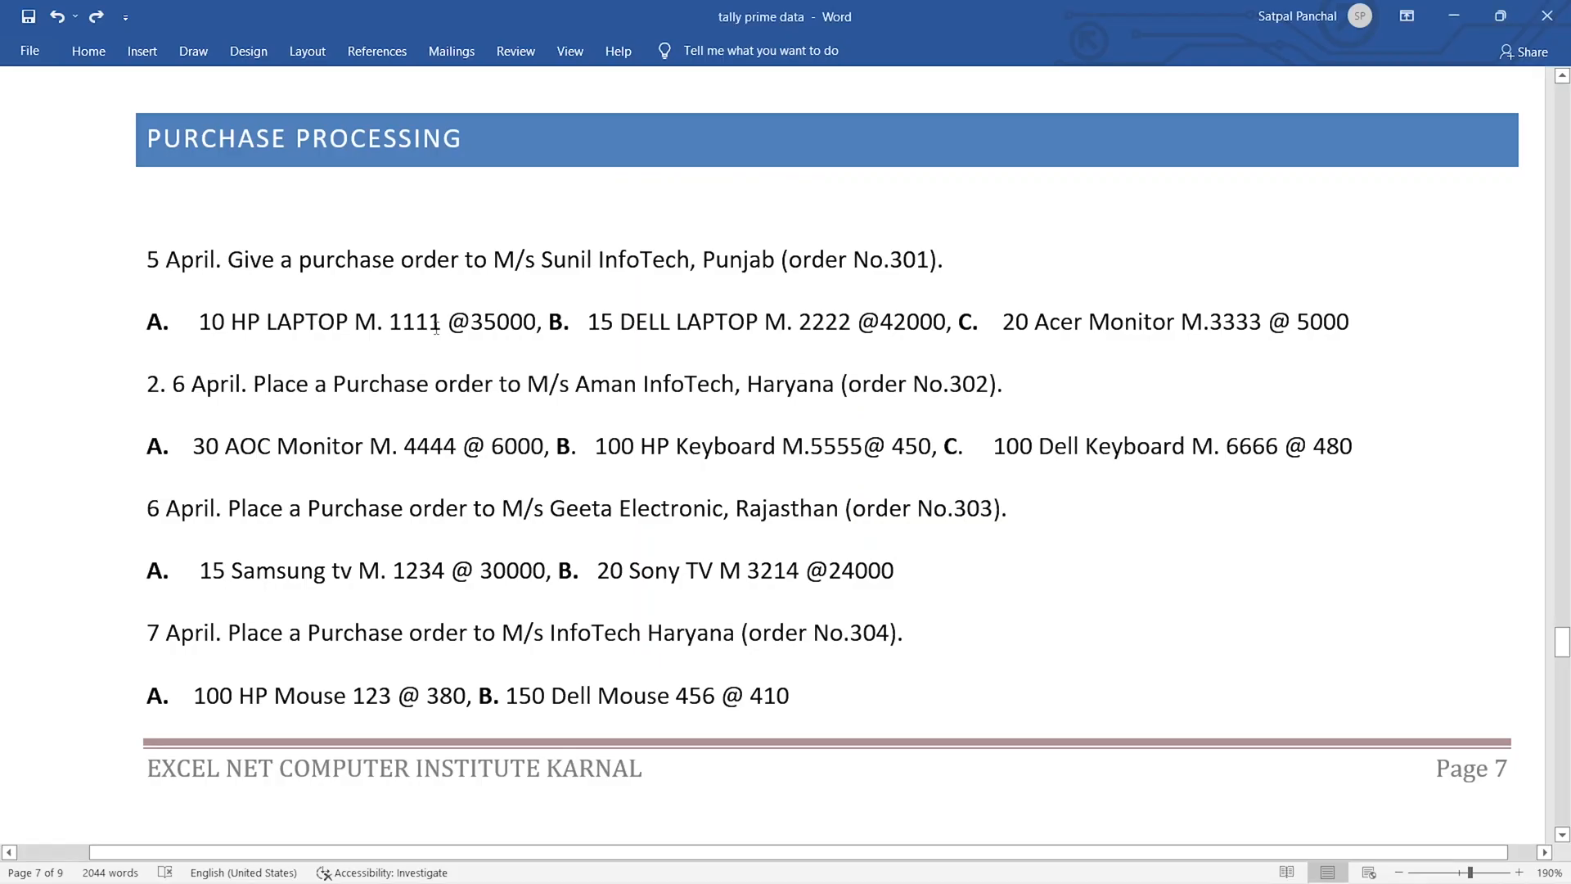
pyautogui.hotkey('alt', 'Tab')
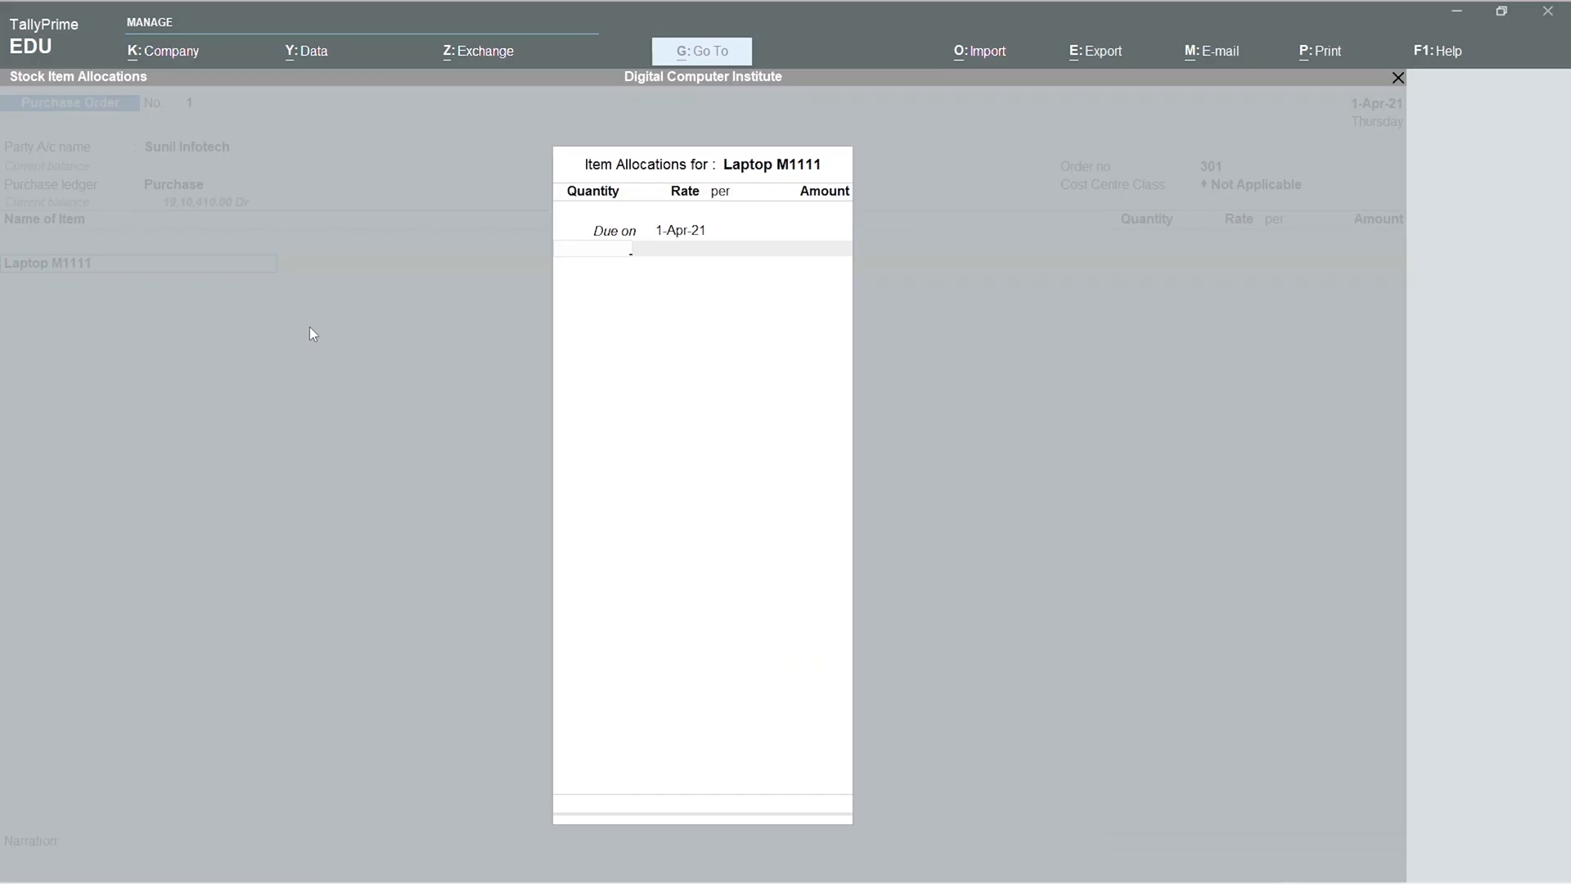
pyautogui.write('10')
pyautogui.press('Return')
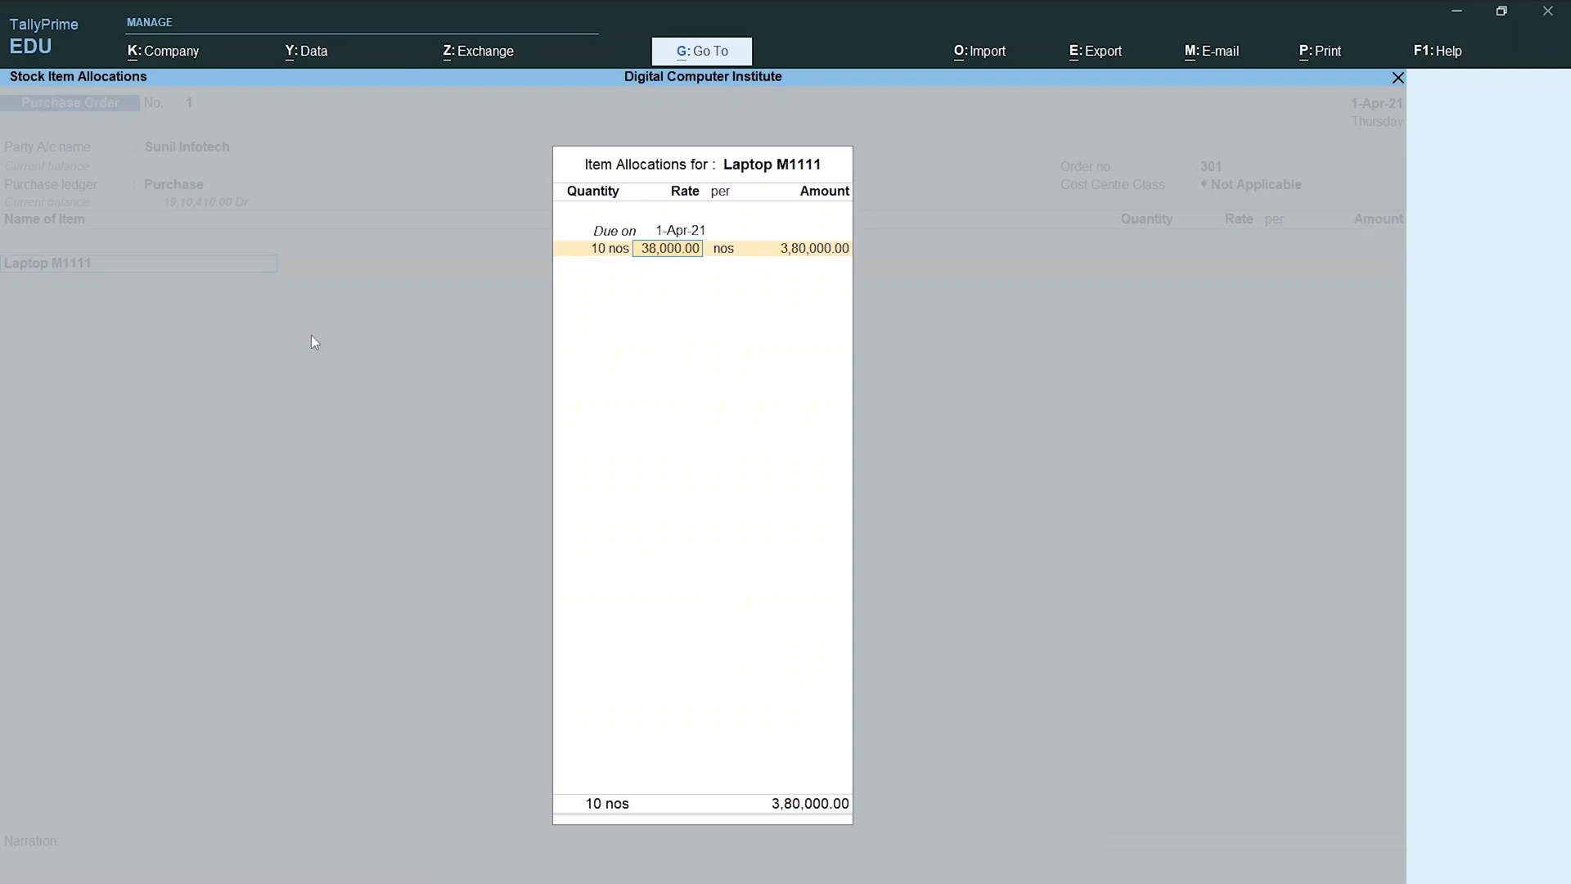
pyautogui.hotkey('alt', 'Tab')
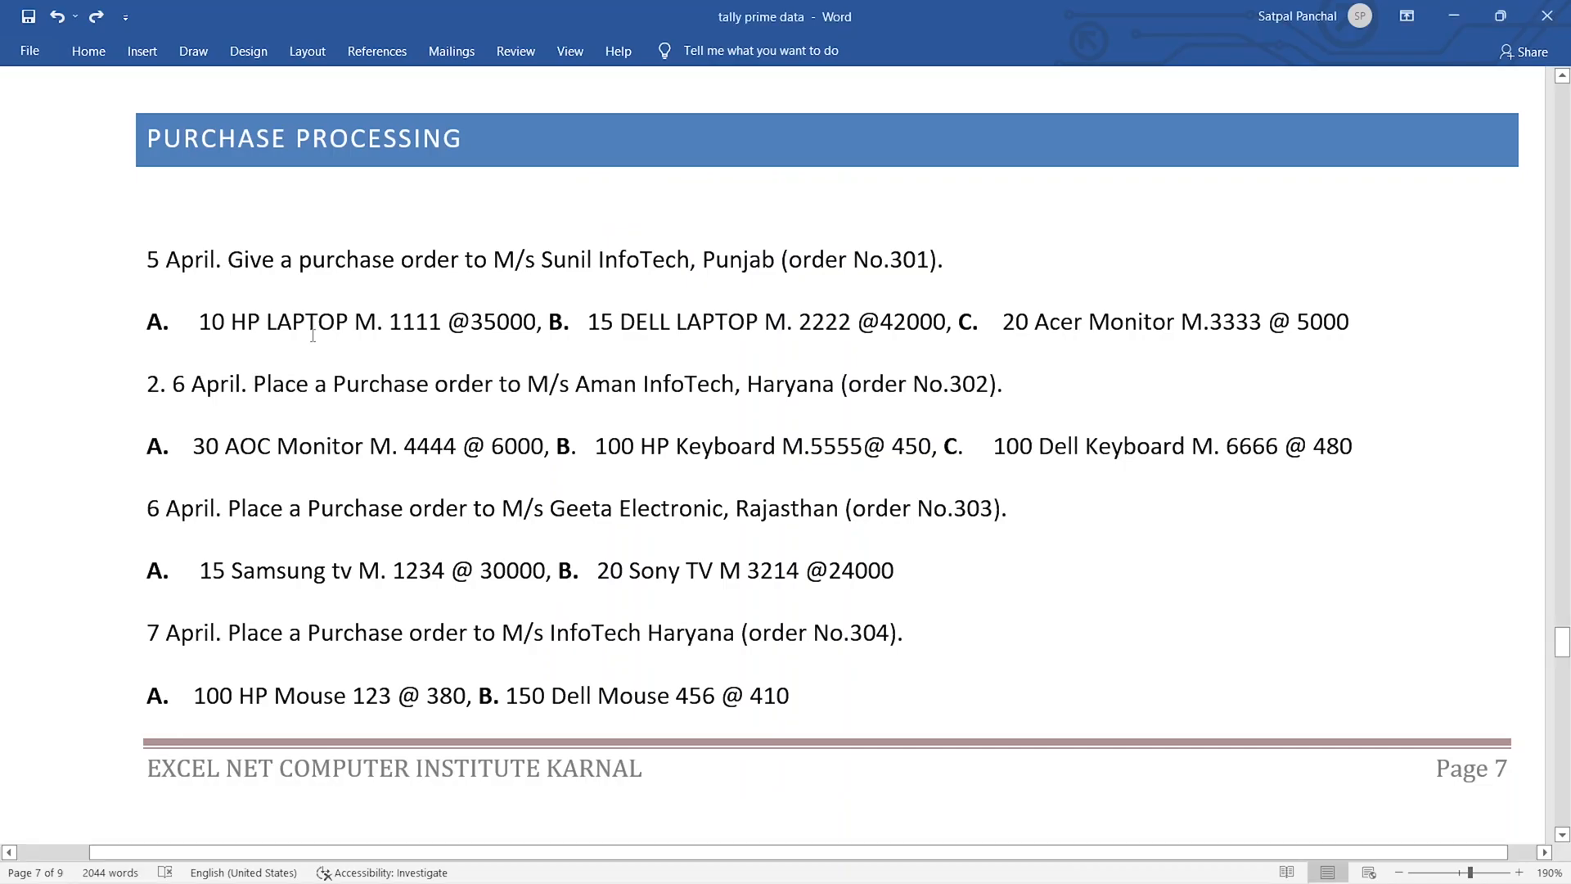
pyautogui.hotkey('alt', 'Tab')
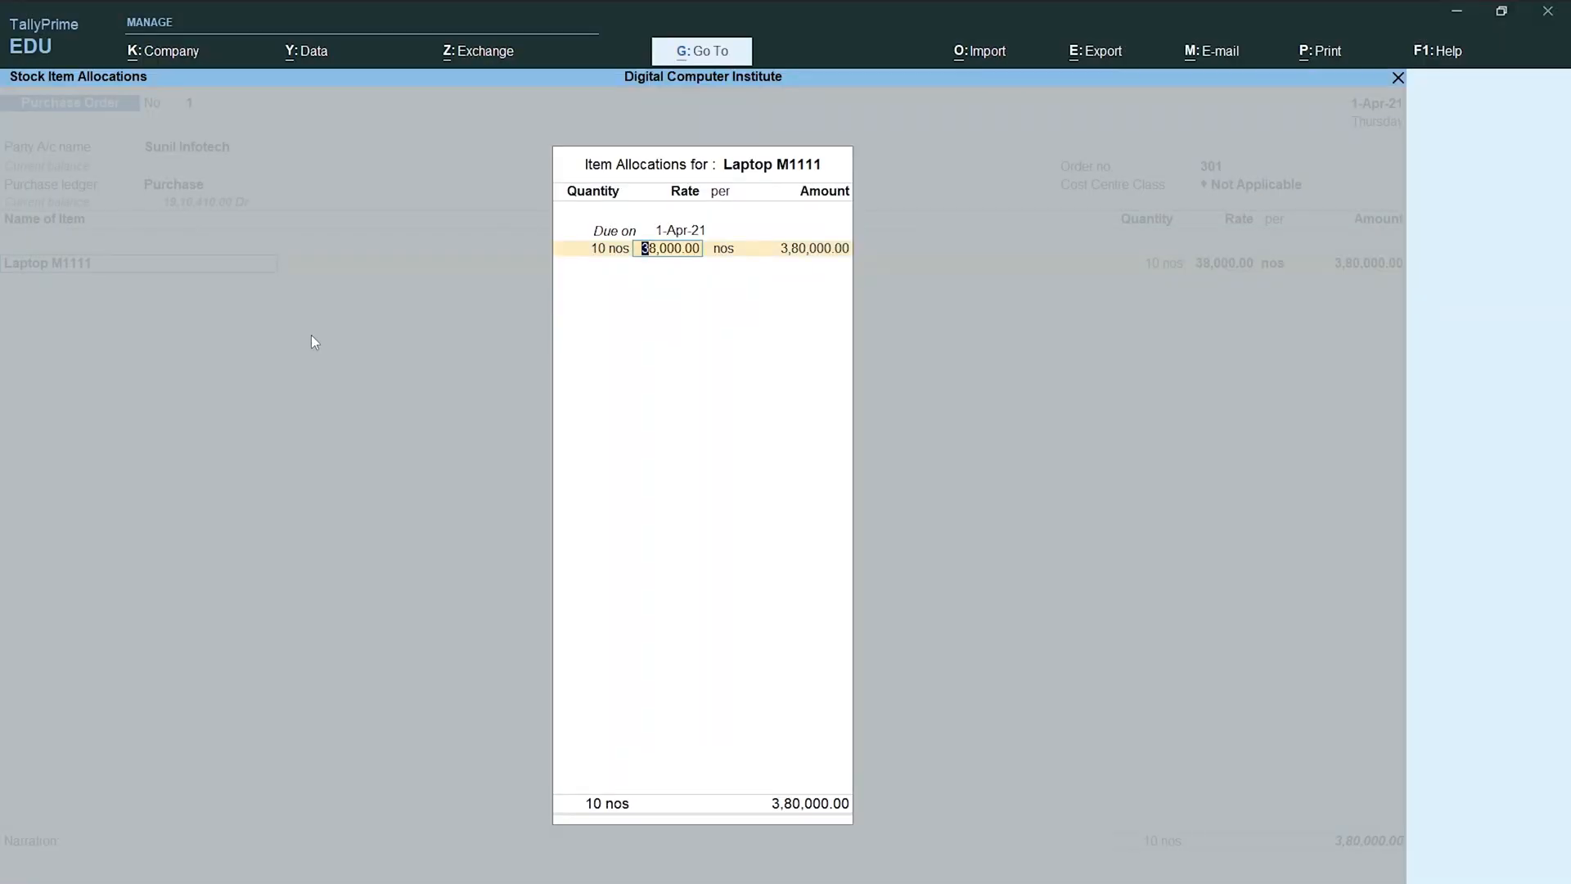
pyautogui.write('35,')
pyautogui.write('000')
pyautogui.press('Return')
pyautogui.press('Return')
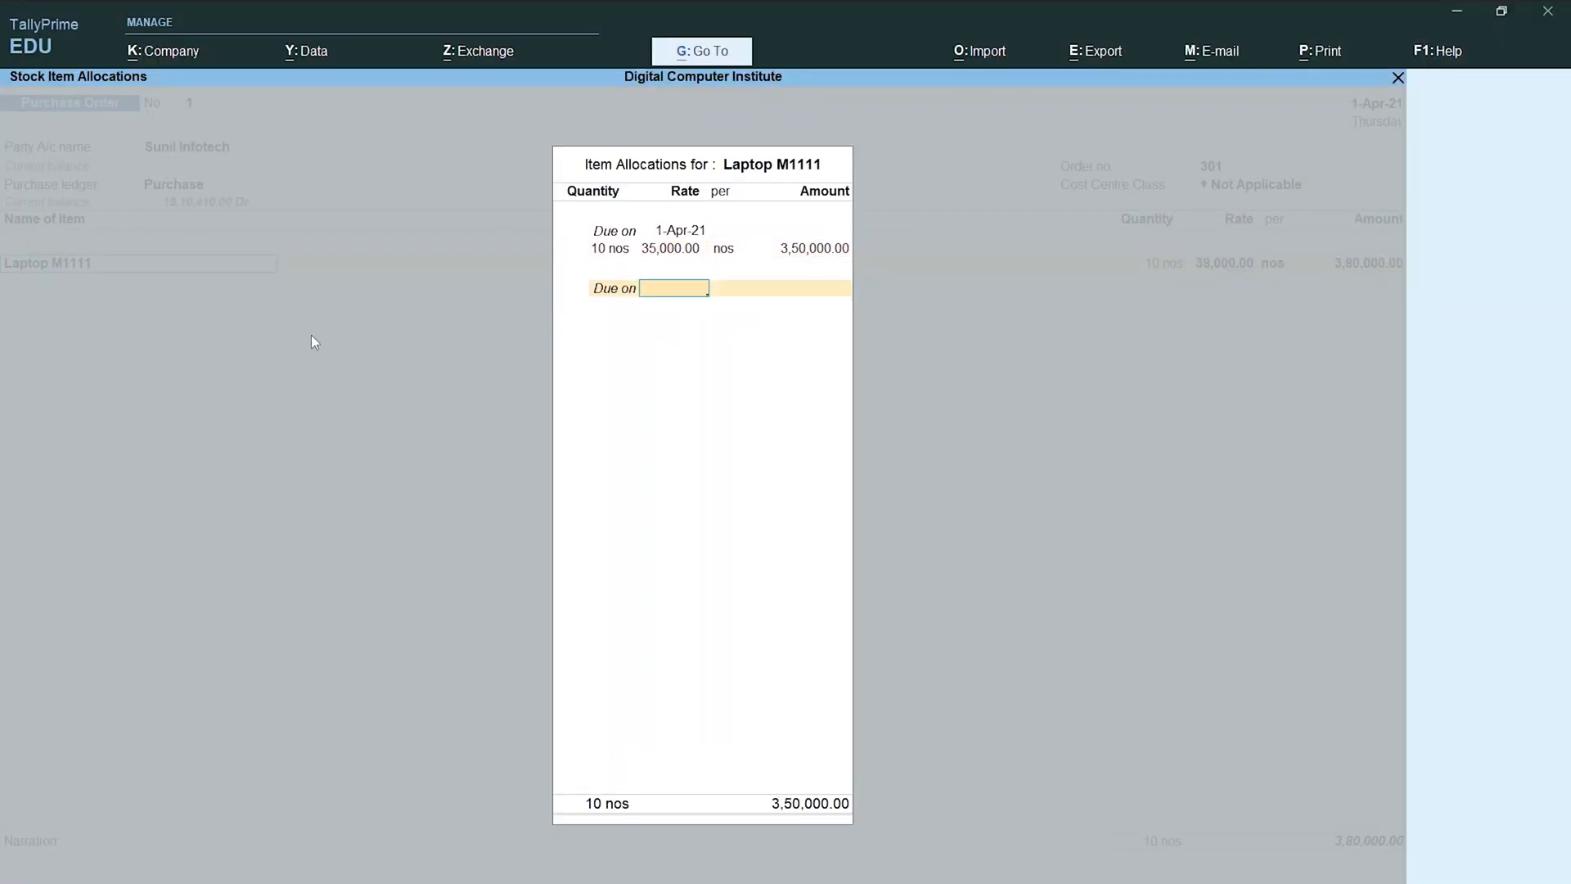
pyautogui.press('Return')
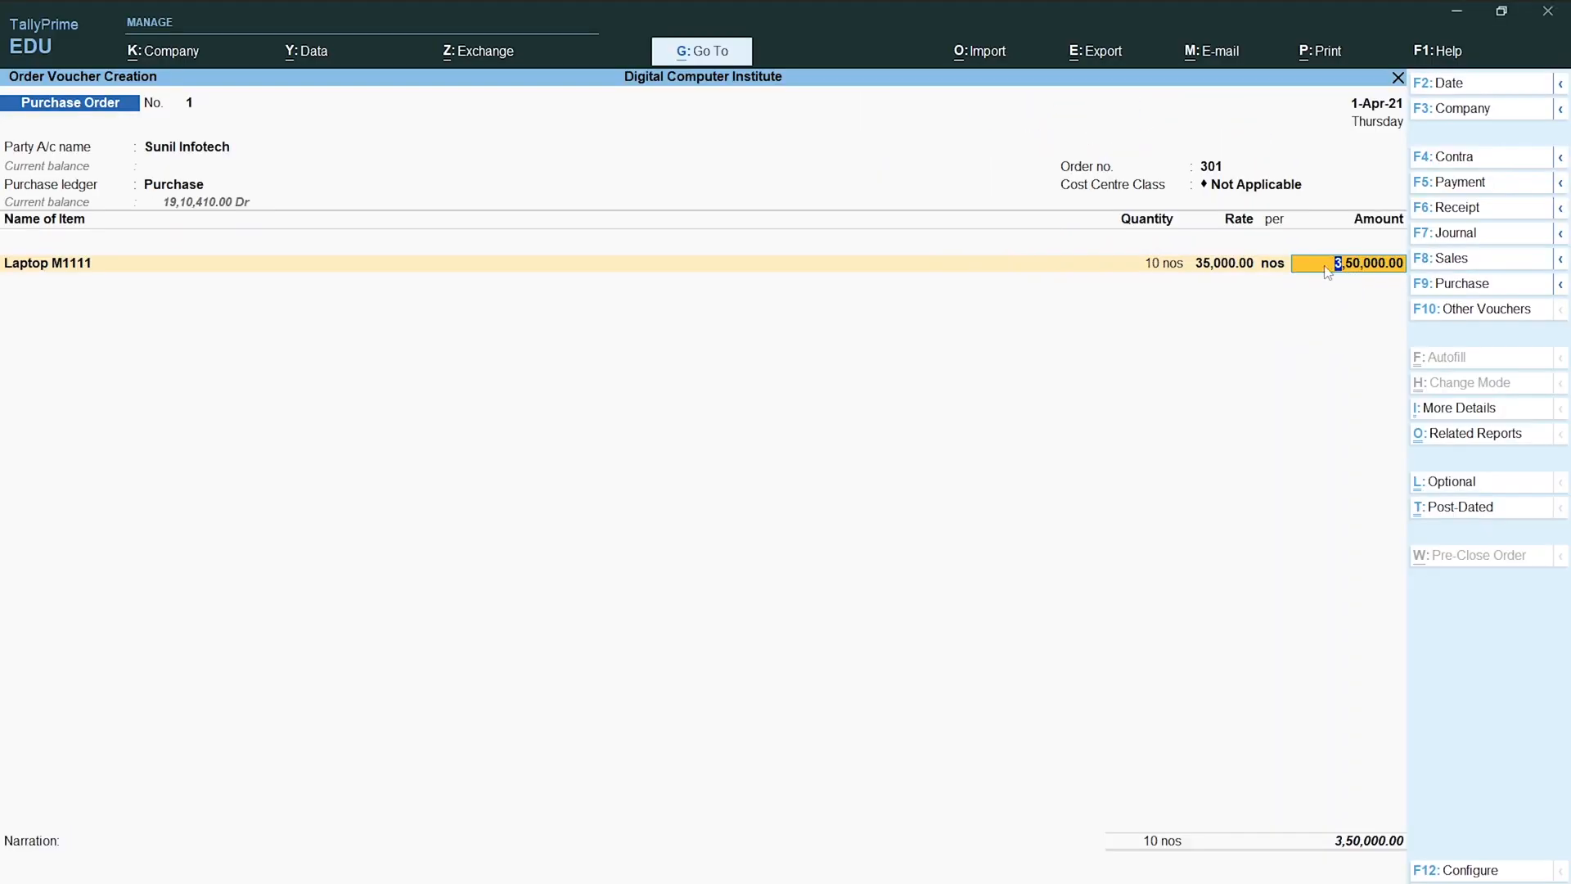
pyautogui.press('Return')
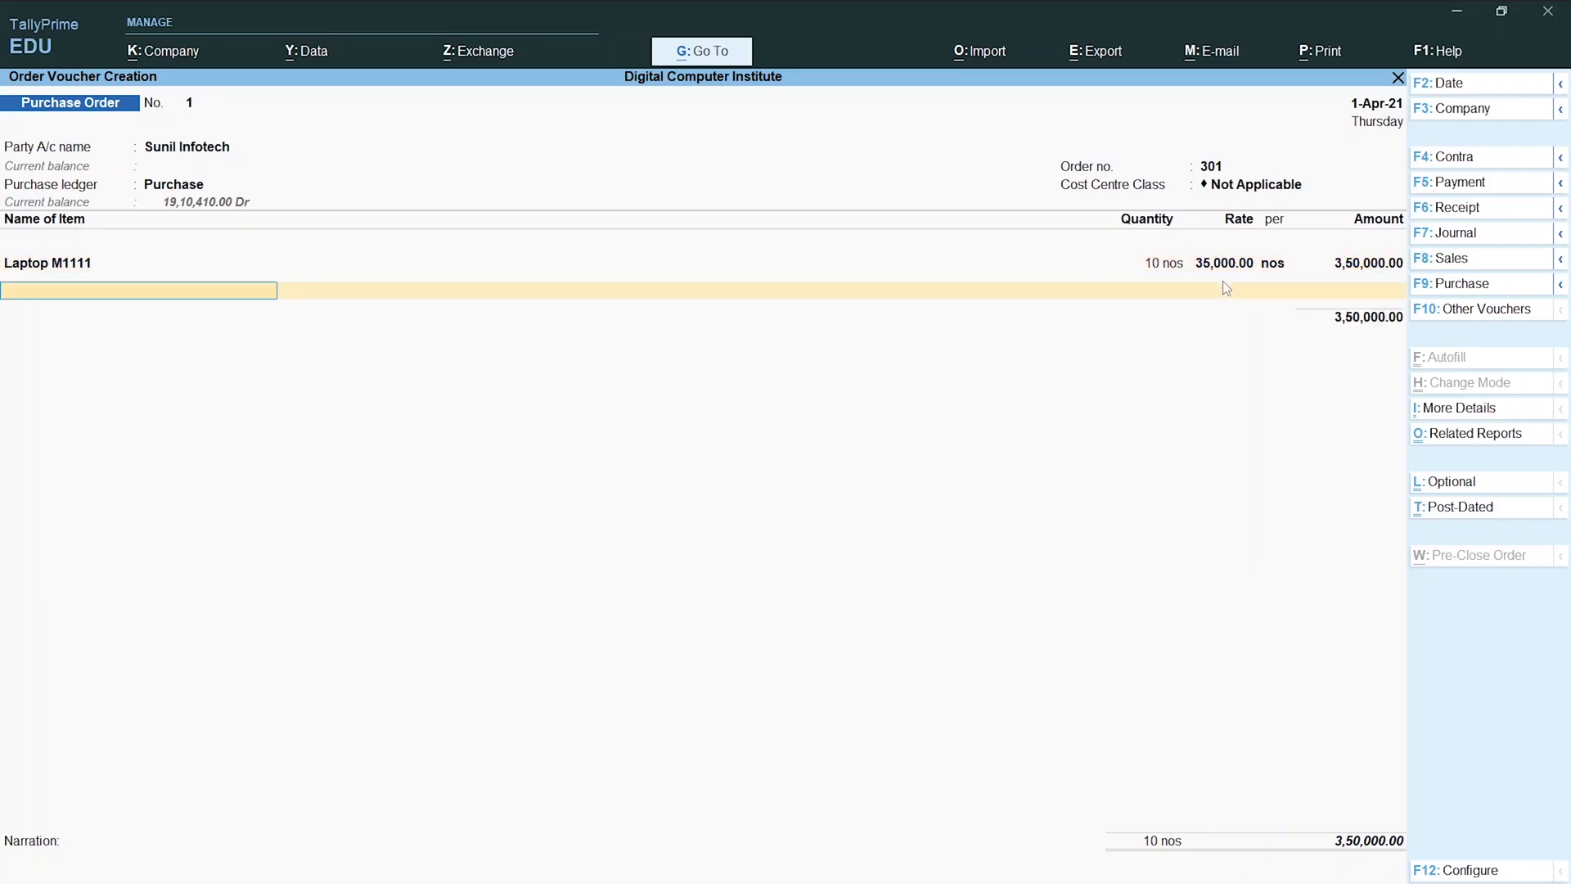
# Check the second ordered item in the Word document and add Laptop M2222 to the voucher, due on 1-Apr-21.
pyautogui.hotkey('alt', 'Tab')
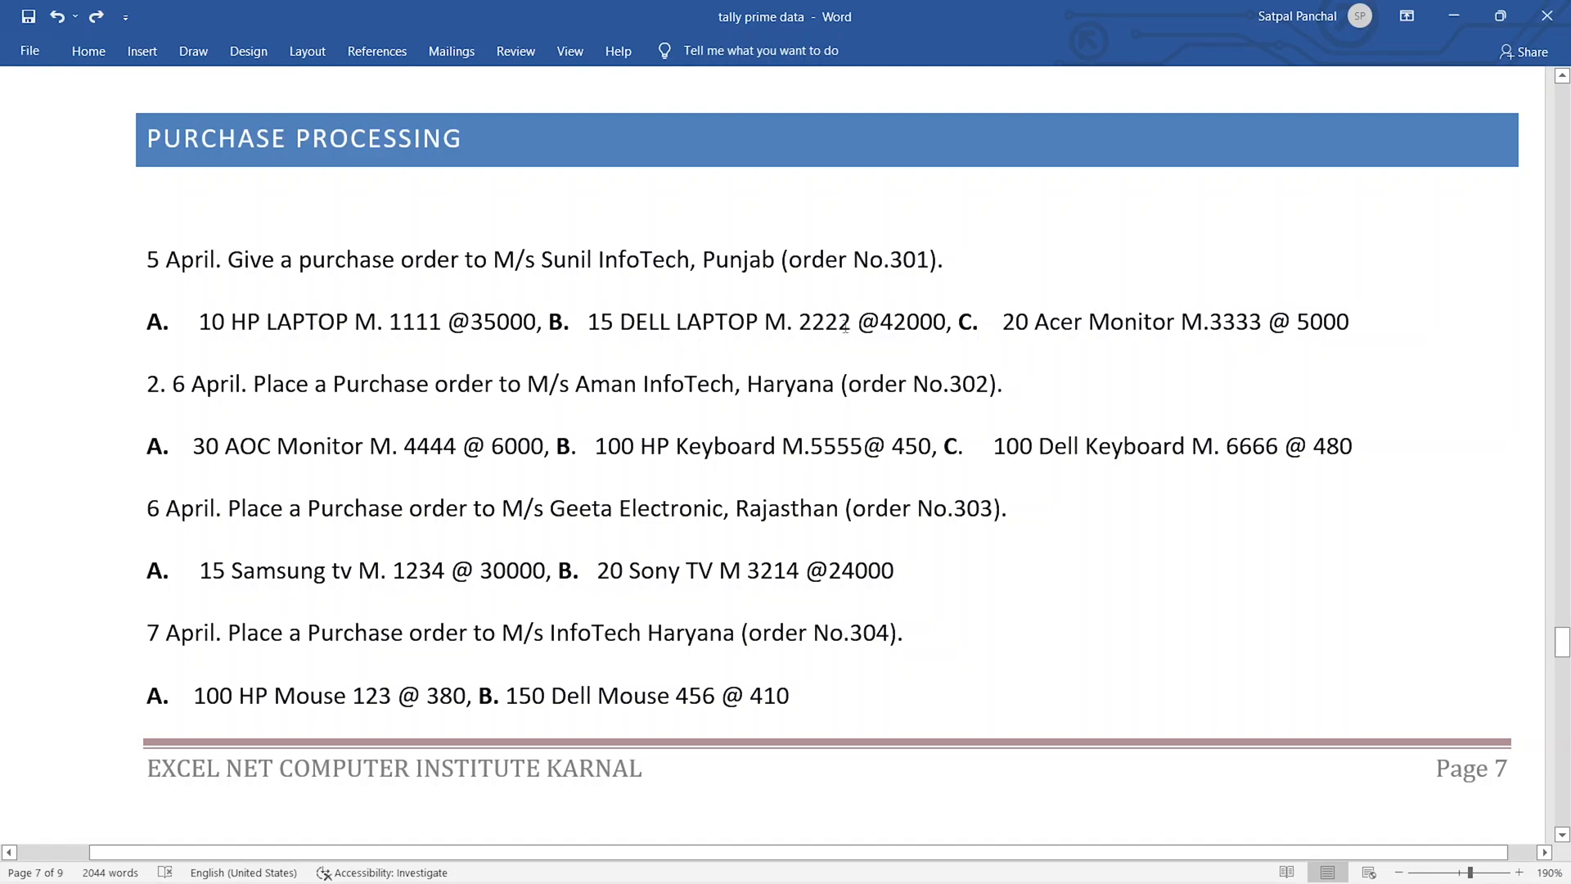
pyautogui.hotkey('alt', 'Tab')
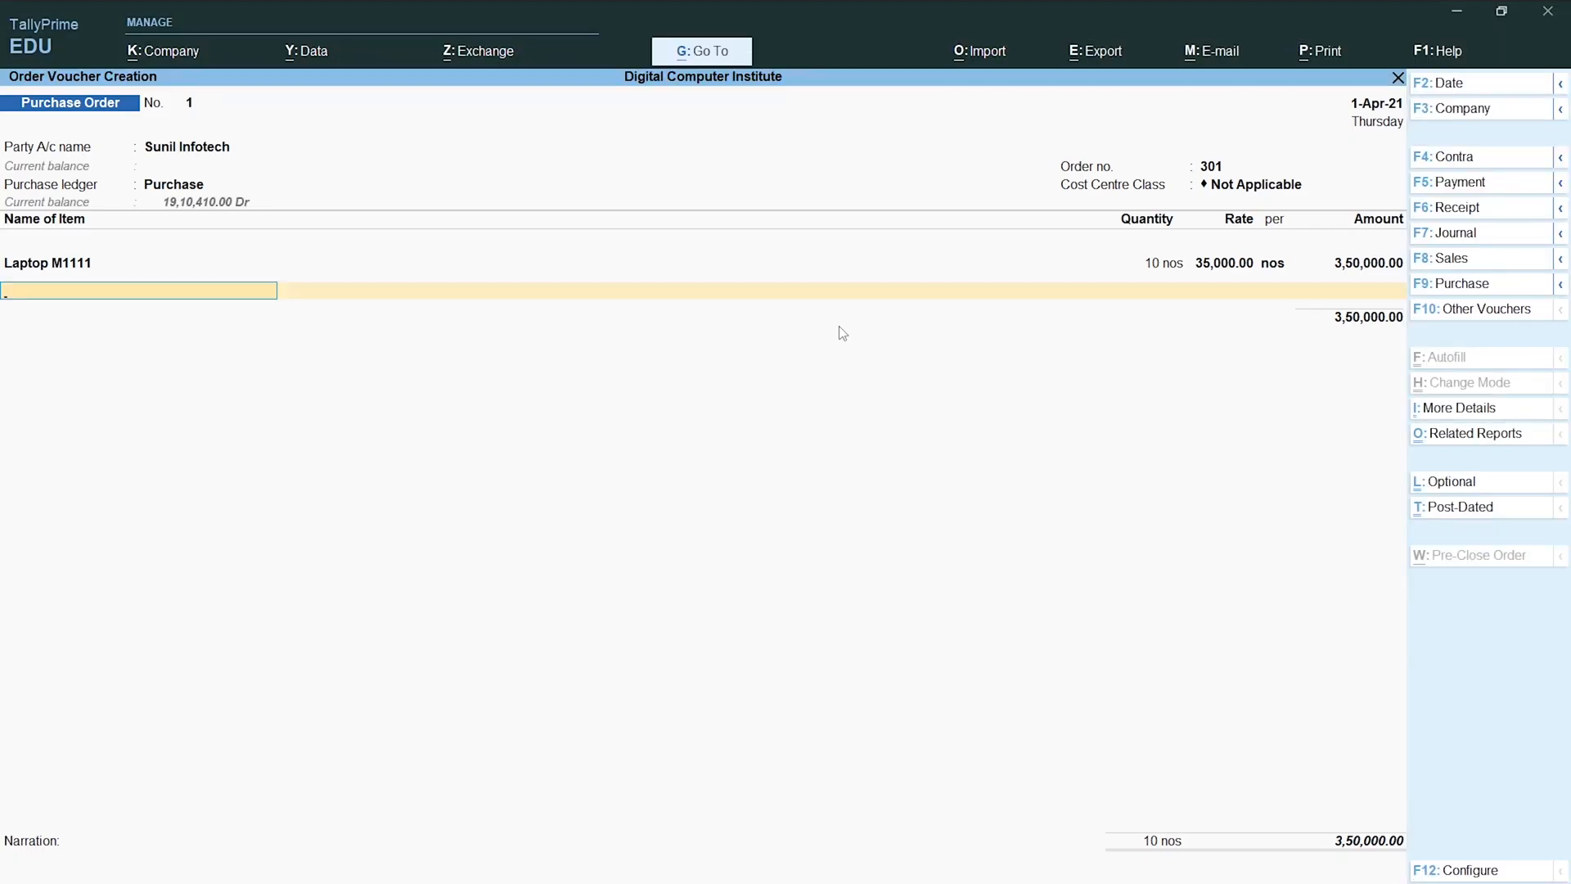
pyautogui.write('L')
pyautogui.press('Down')
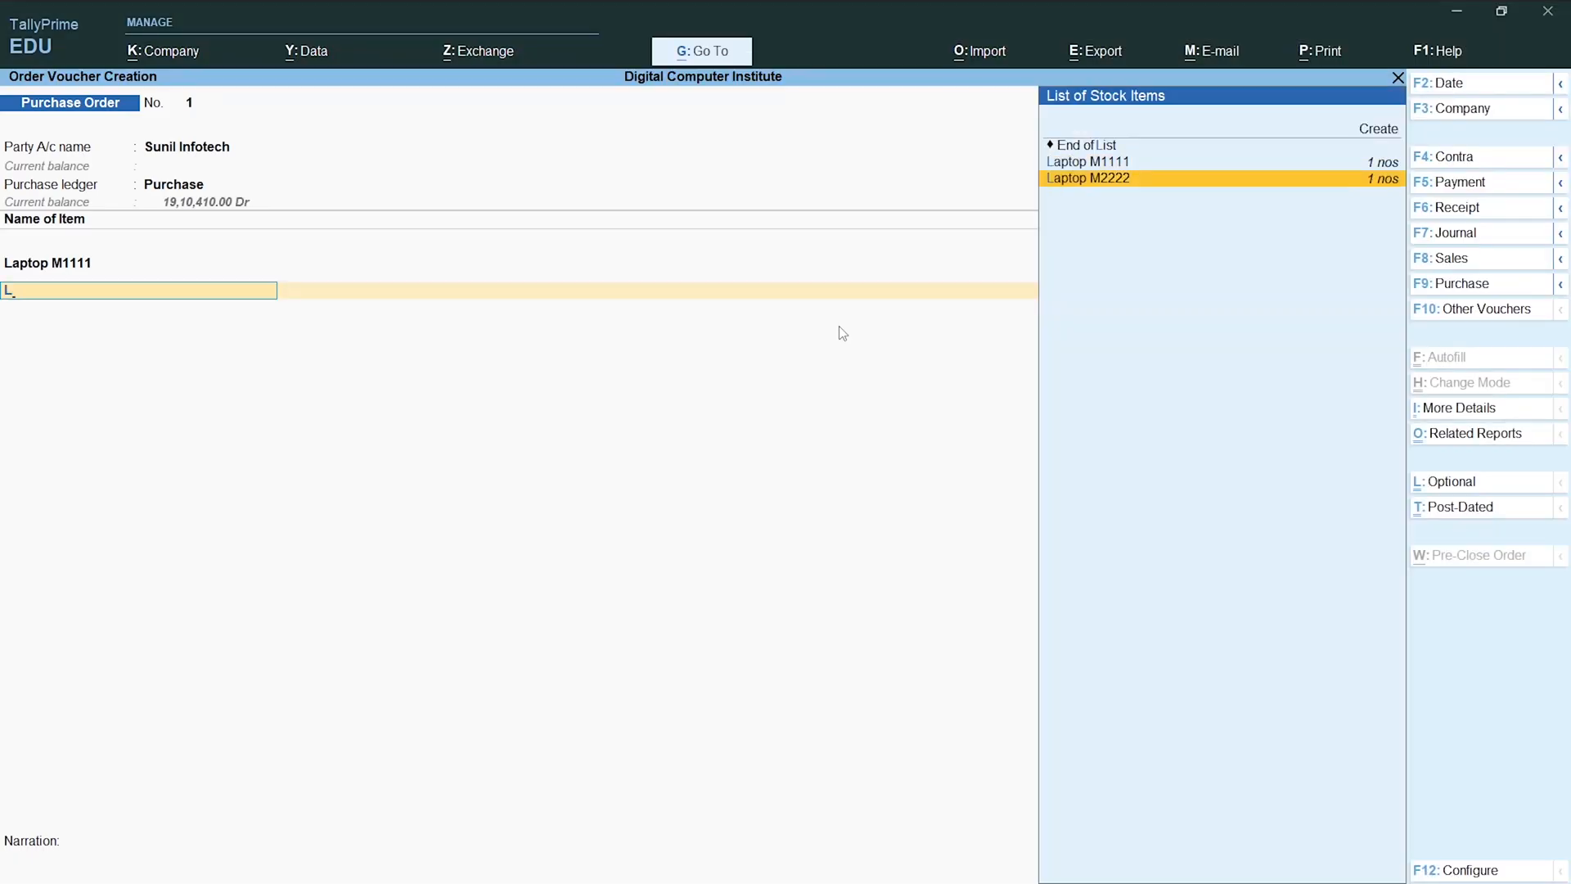
pyautogui.press('Return')
pyautogui.press('Return')
# Allocate 15 nos of Laptop M2222, keep the rate of 42,000 after checking the Word document, and accept the item line.
pyautogui.press('Return')
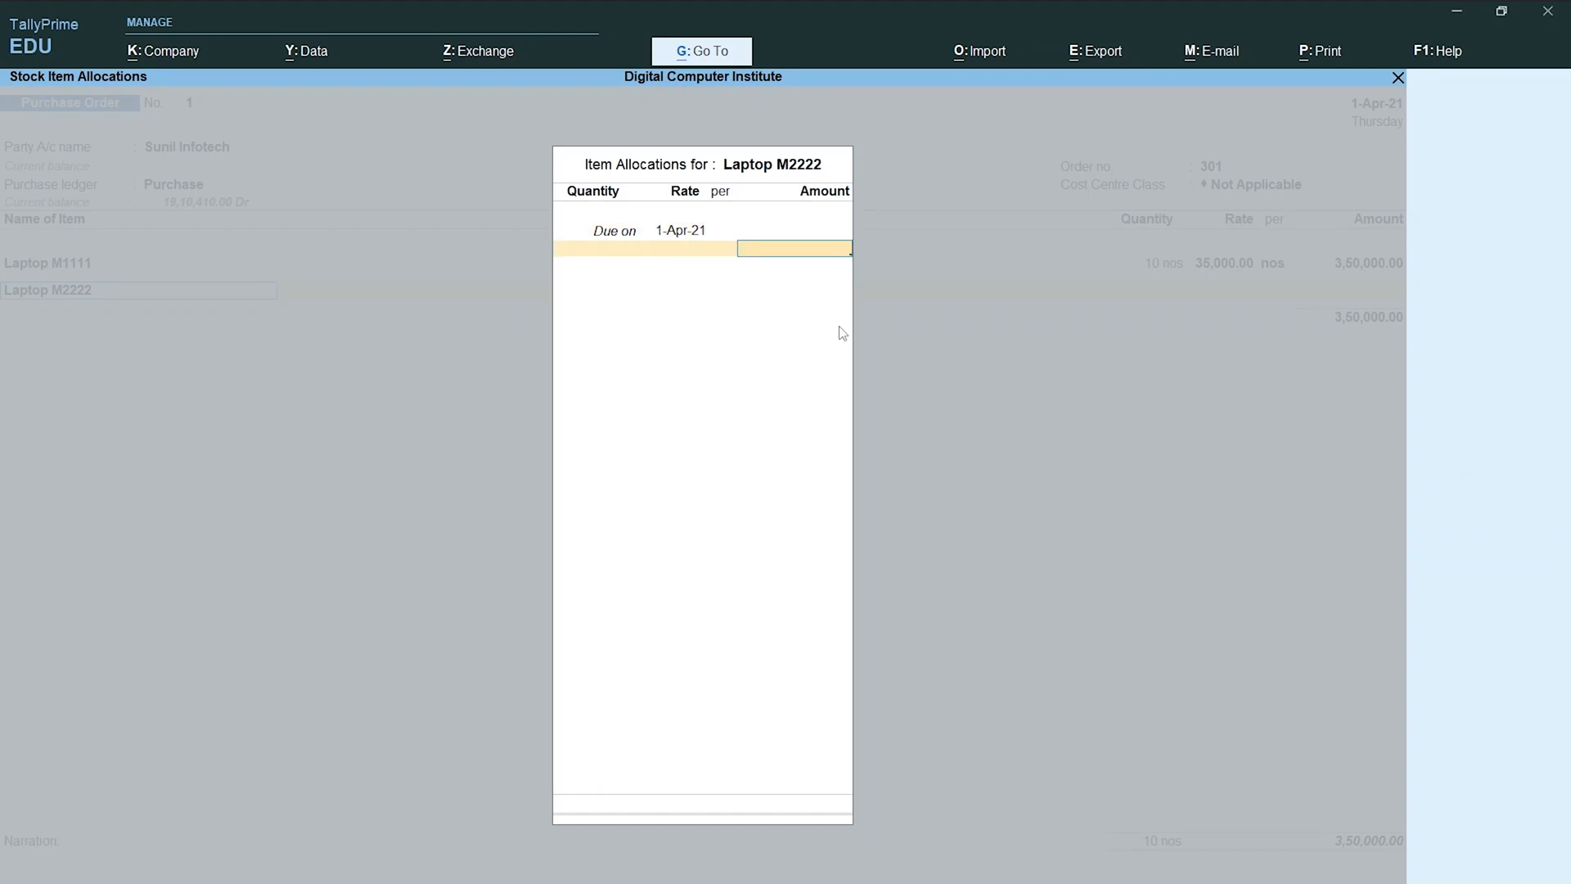
pyautogui.press('BackSpace')
pyautogui.write('15')
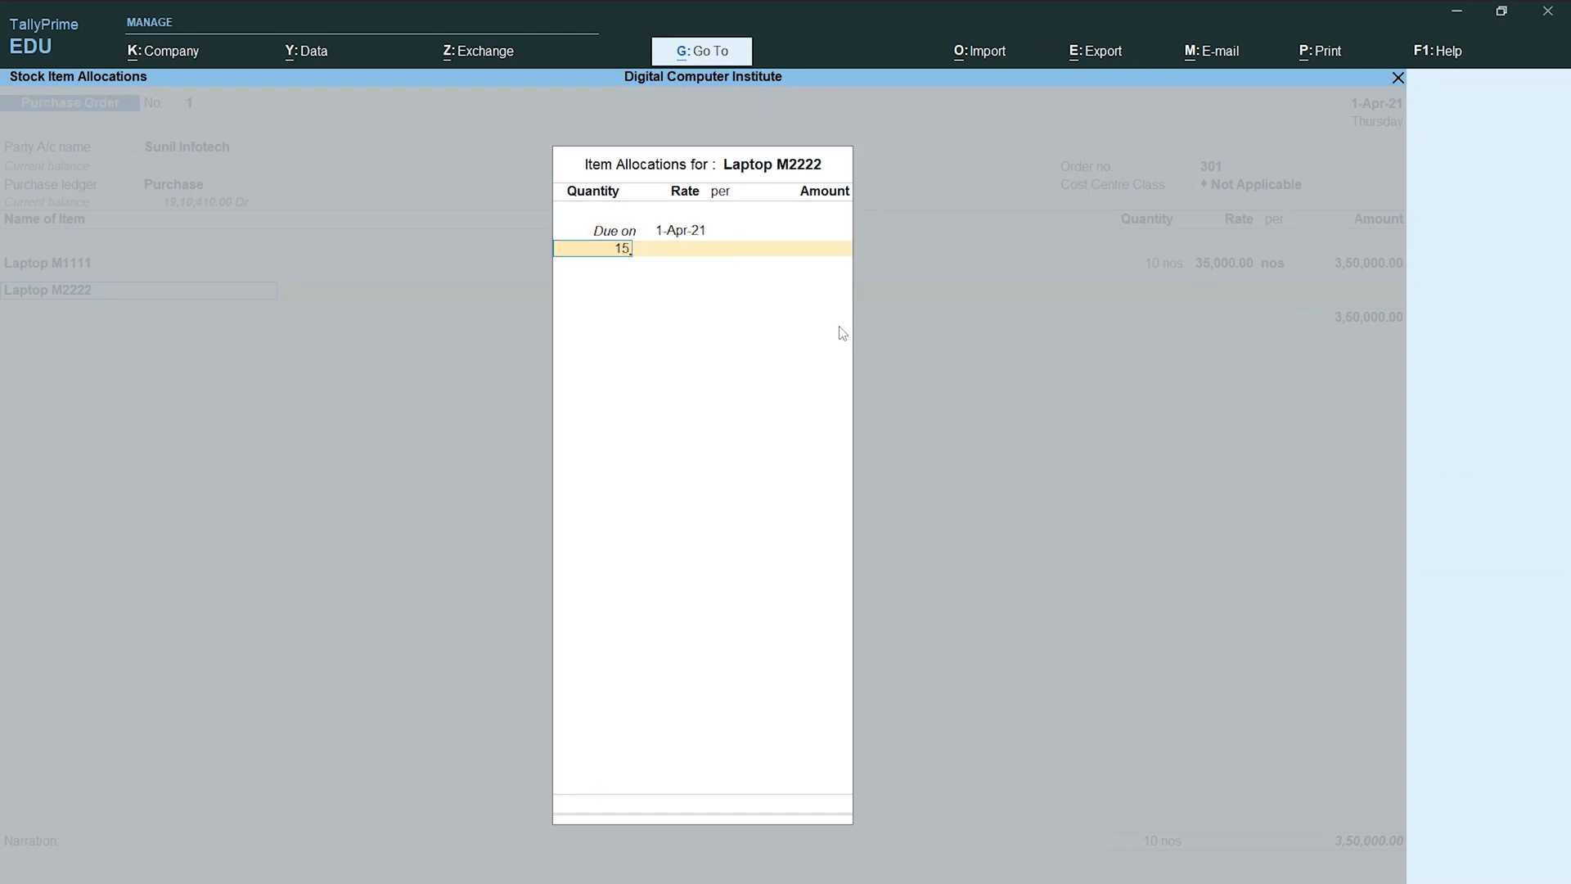
pyautogui.press('Return')
pyautogui.hotkey('alt', 'Tab')
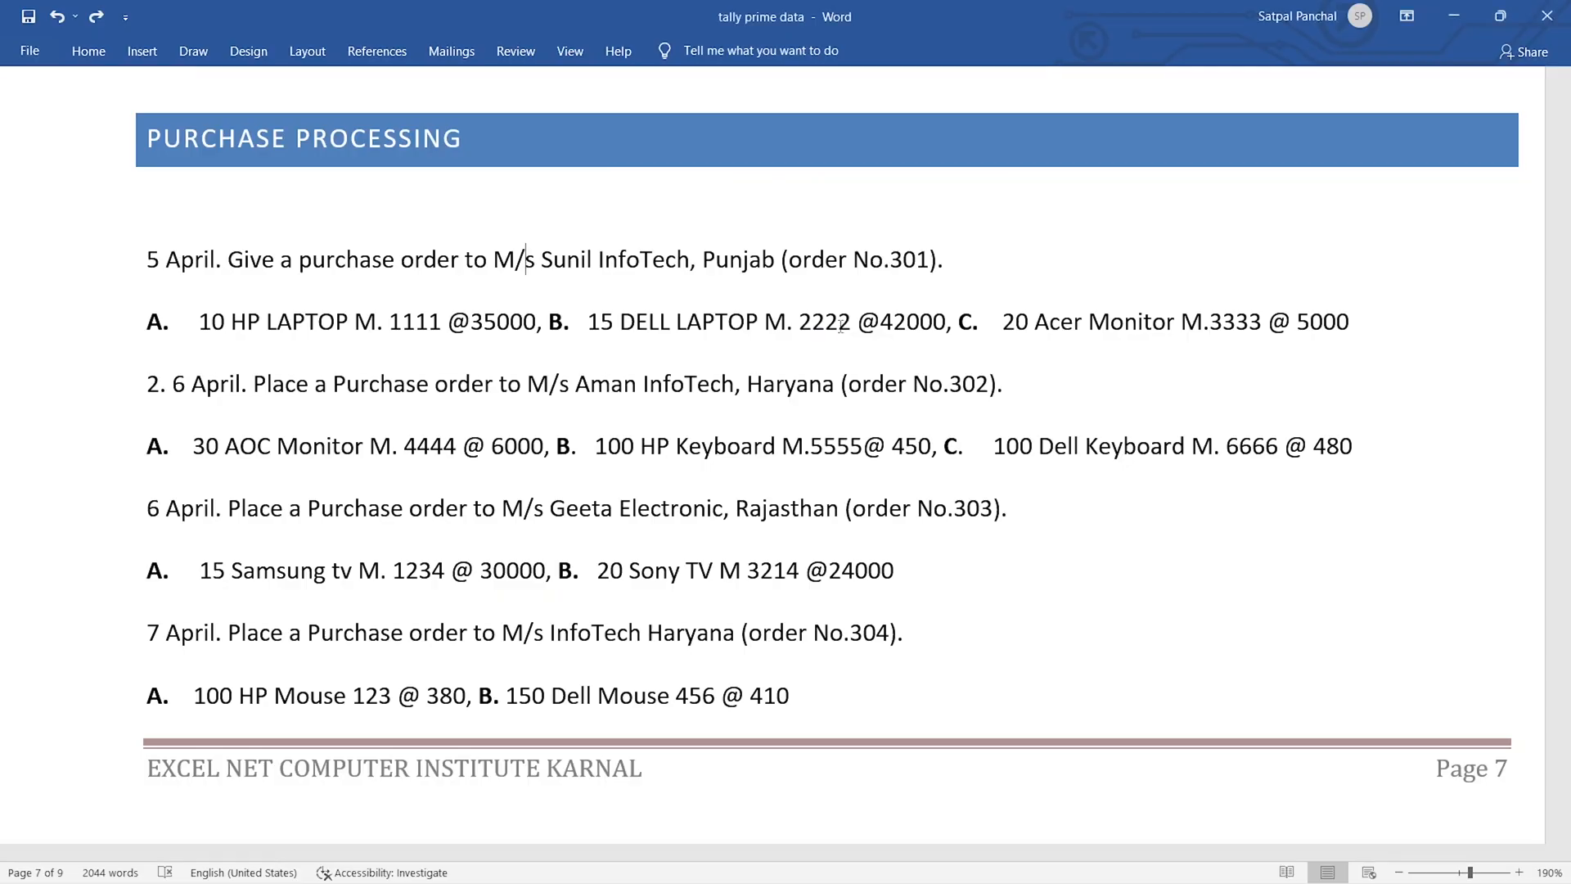
pyautogui.hotkey('alt', 'Tab')
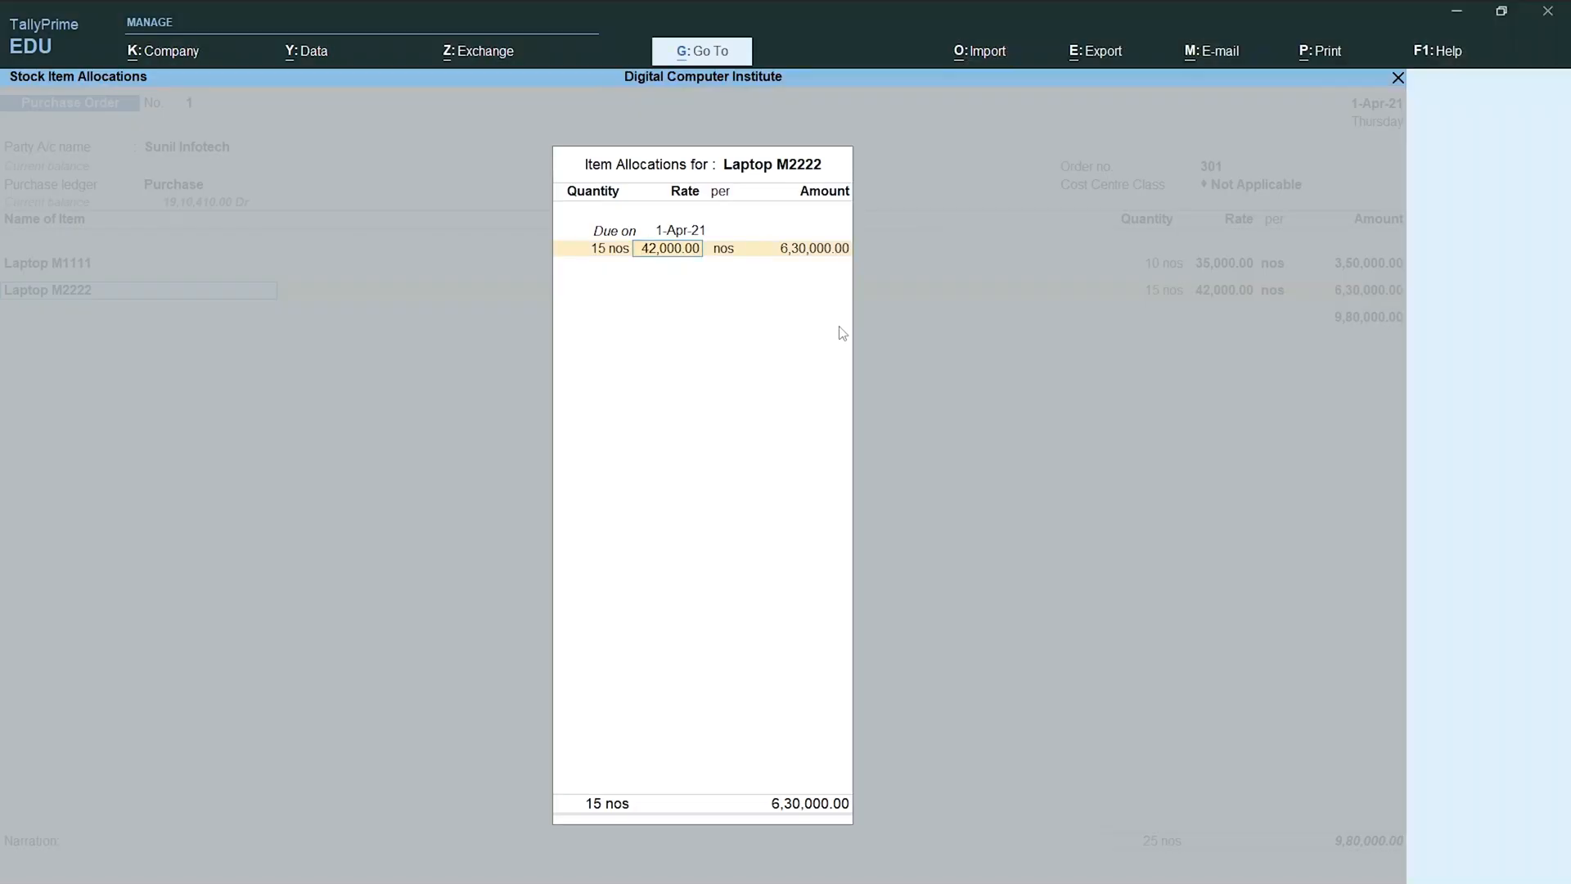
pyautogui.press('Return')
pyautogui.press('Return')
pyautogui.press('Return')
pyautogui.press('Return')
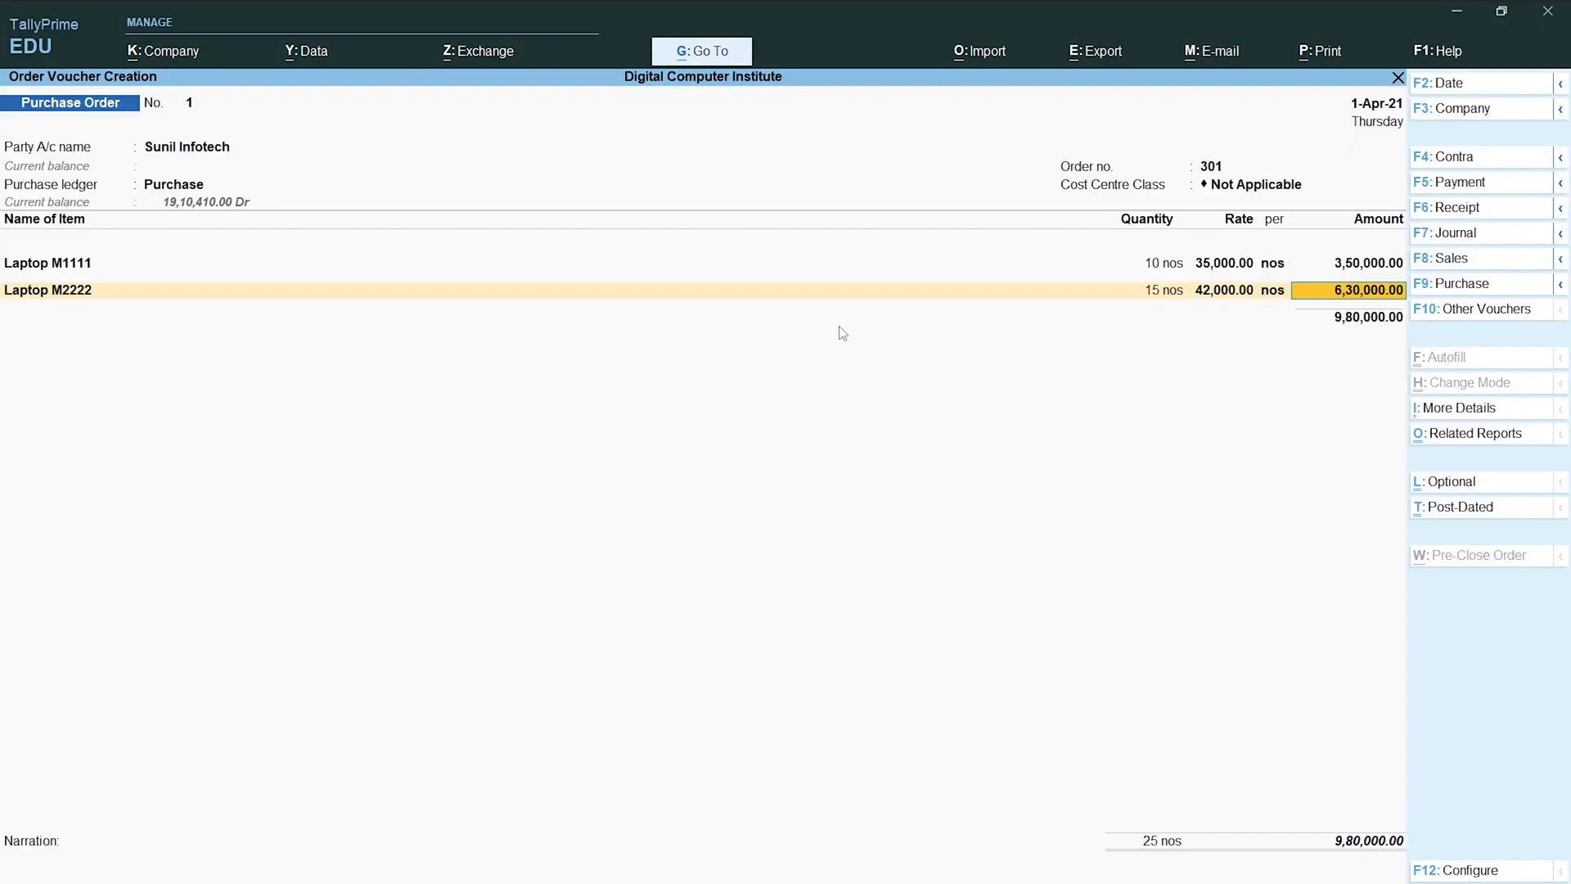
pyautogui.press('Return')
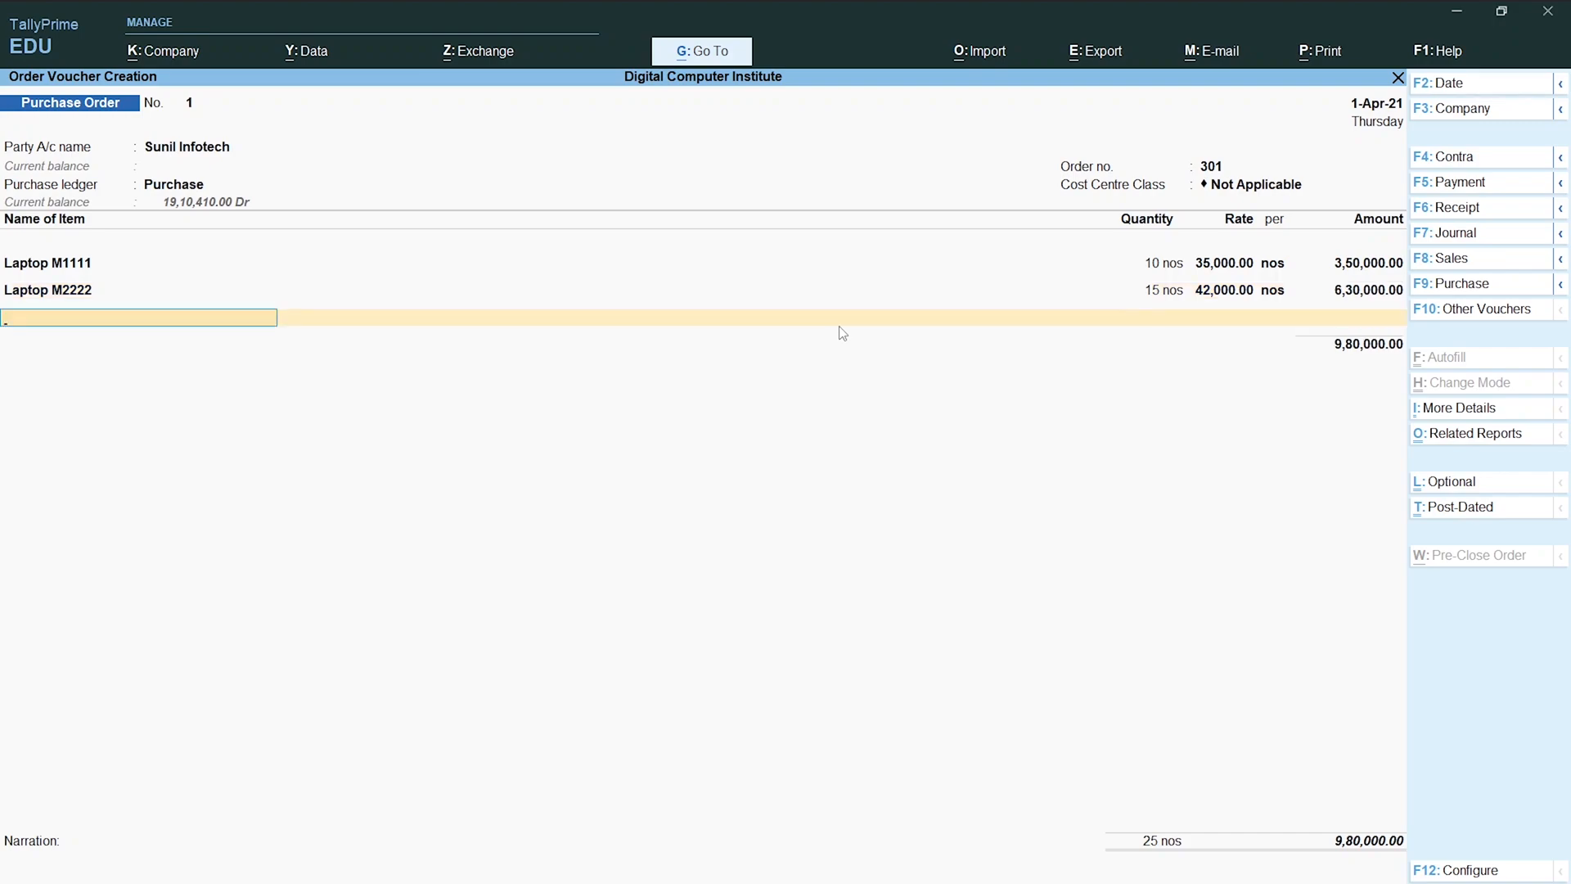
# Check the third ordered item in the Word document and add Monitor M3333 to the voucher, due on 1-Apr-21.
pyautogui.hotkey('alt', 'Tab')
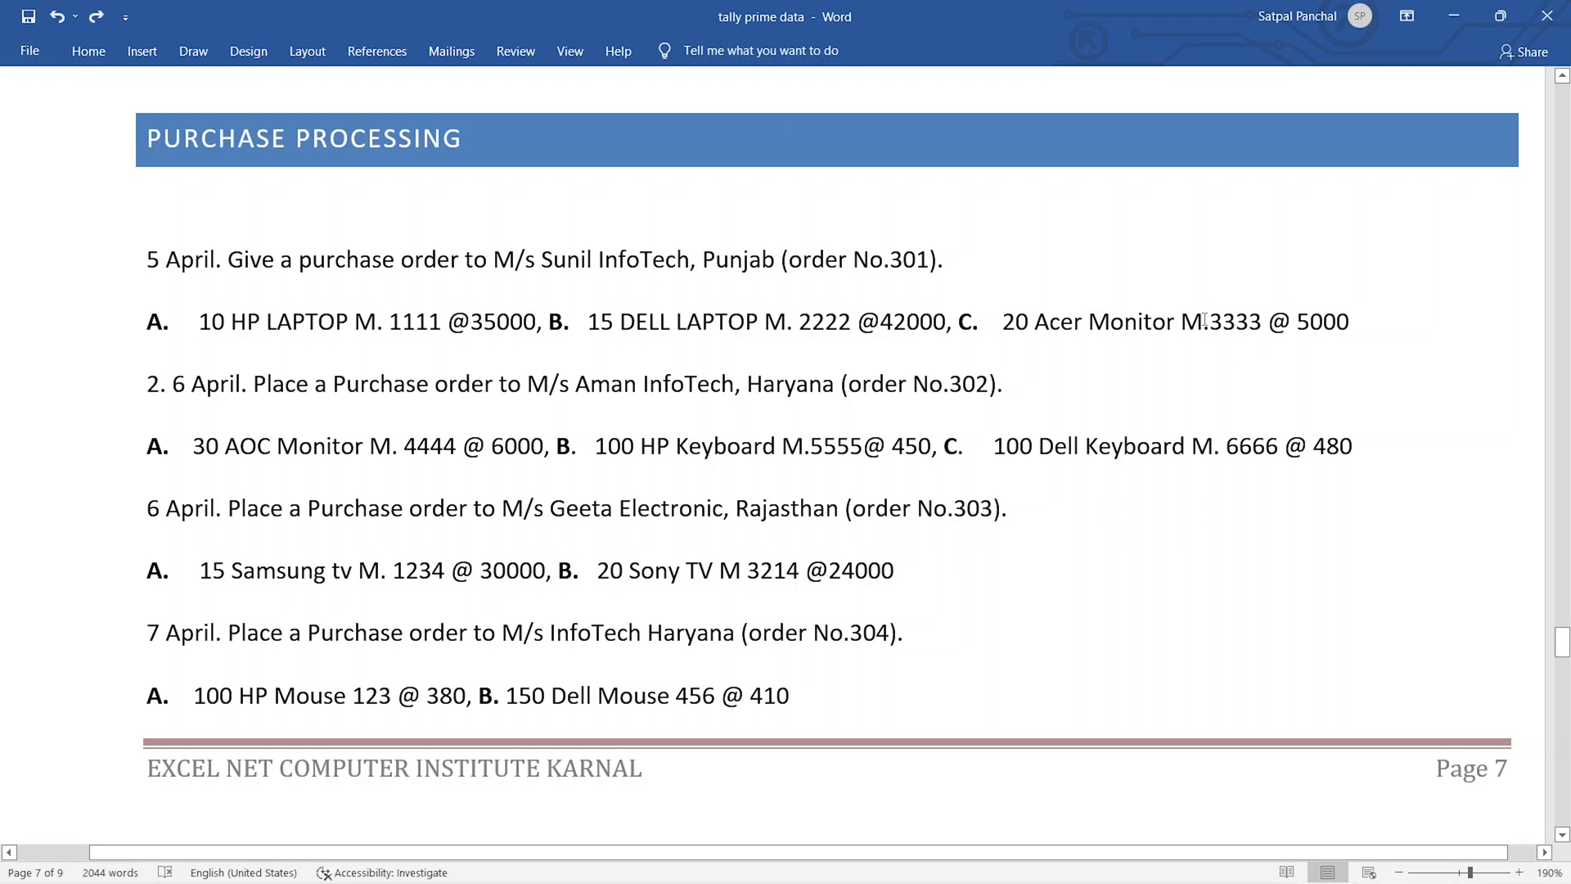
pyautogui.hotkey('alt', 'Tab')
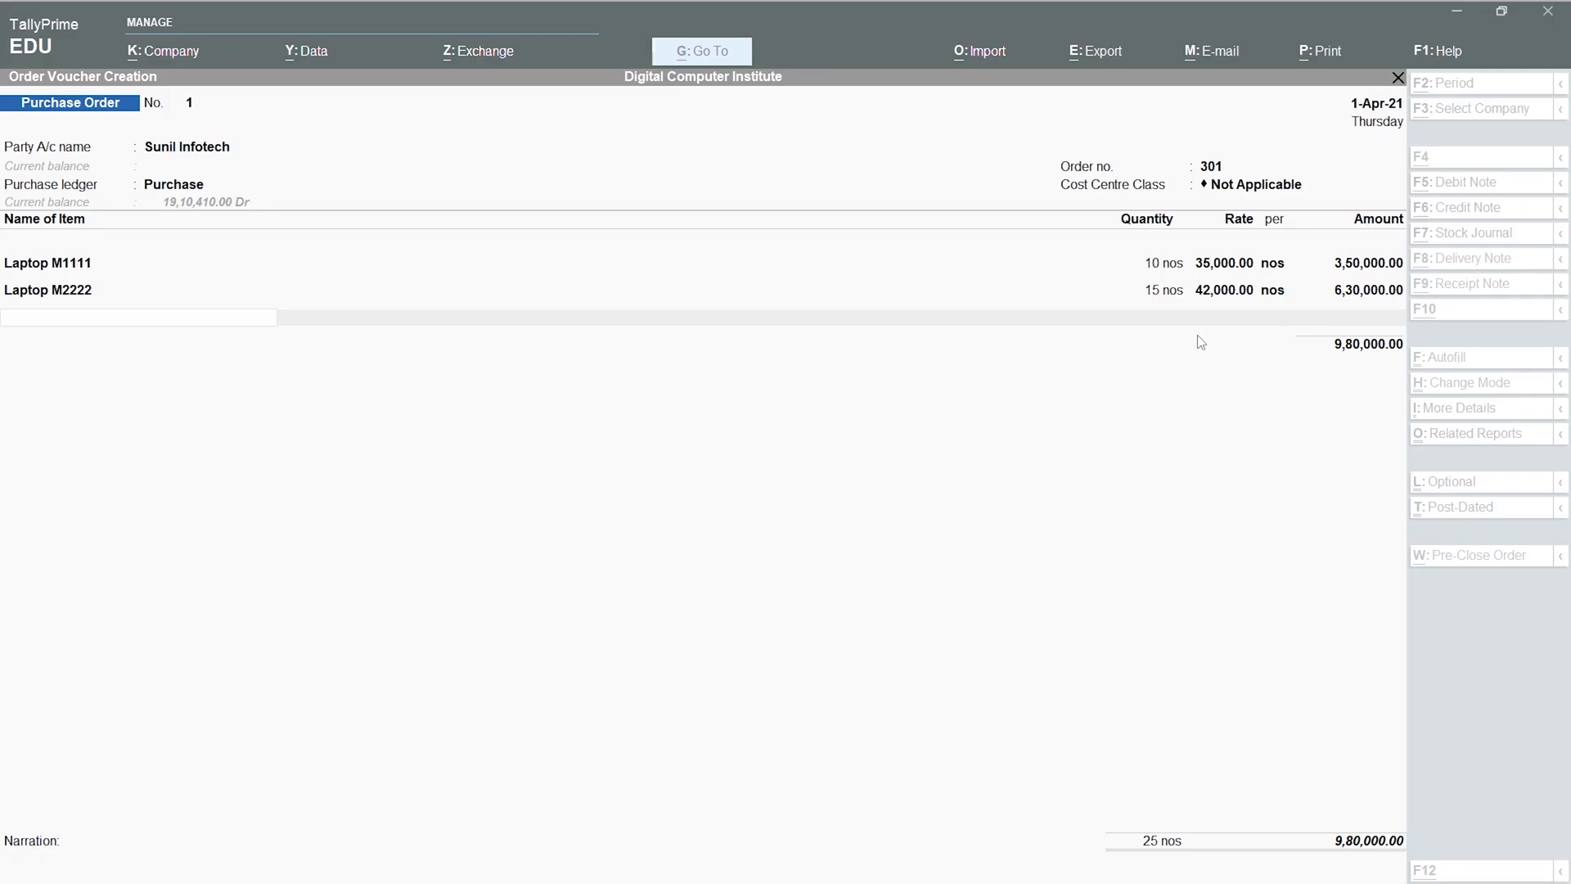
pyautogui.write('Mo')
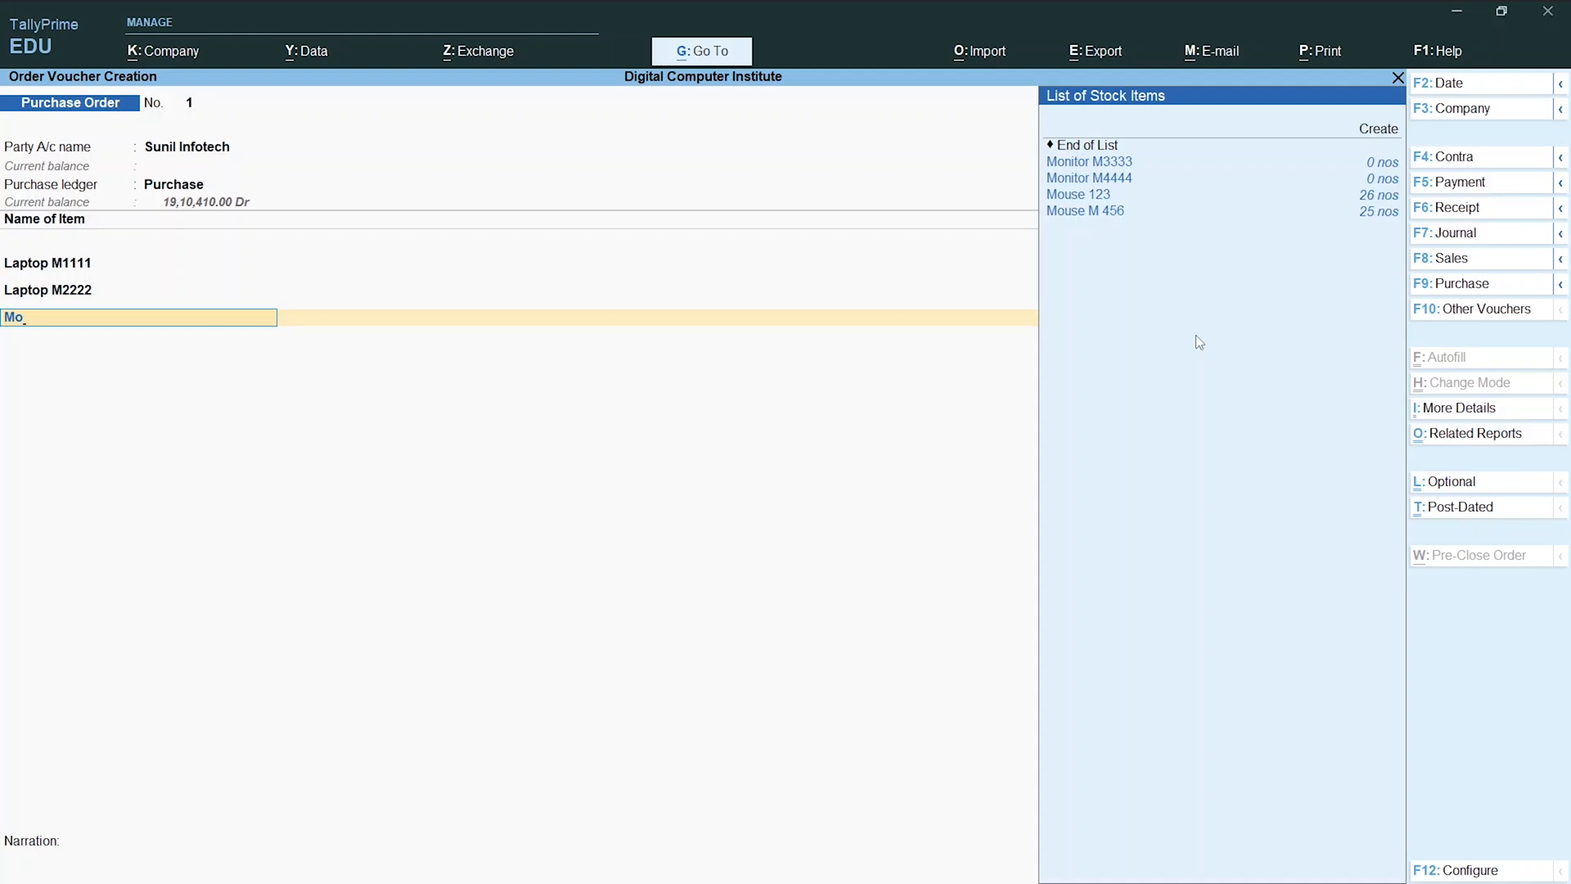
pyautogui.press('Return')
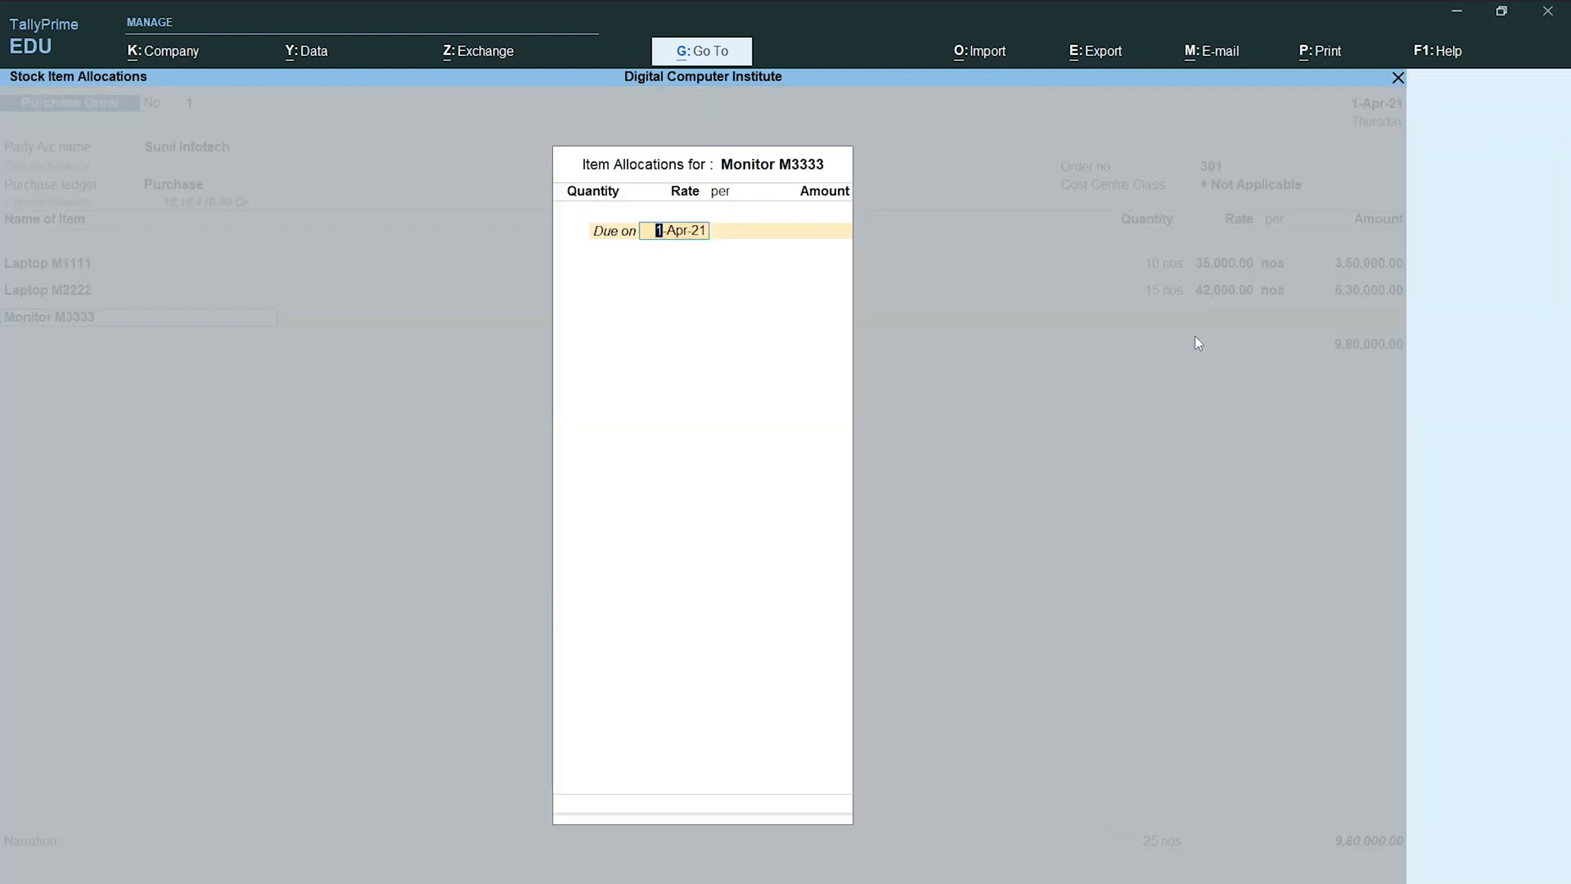
pyautogui.press('Return')
# Allocate 20 nos of Monitor M3333 at a rate of 5,000, following the Word document.
pyautogui.write('20')
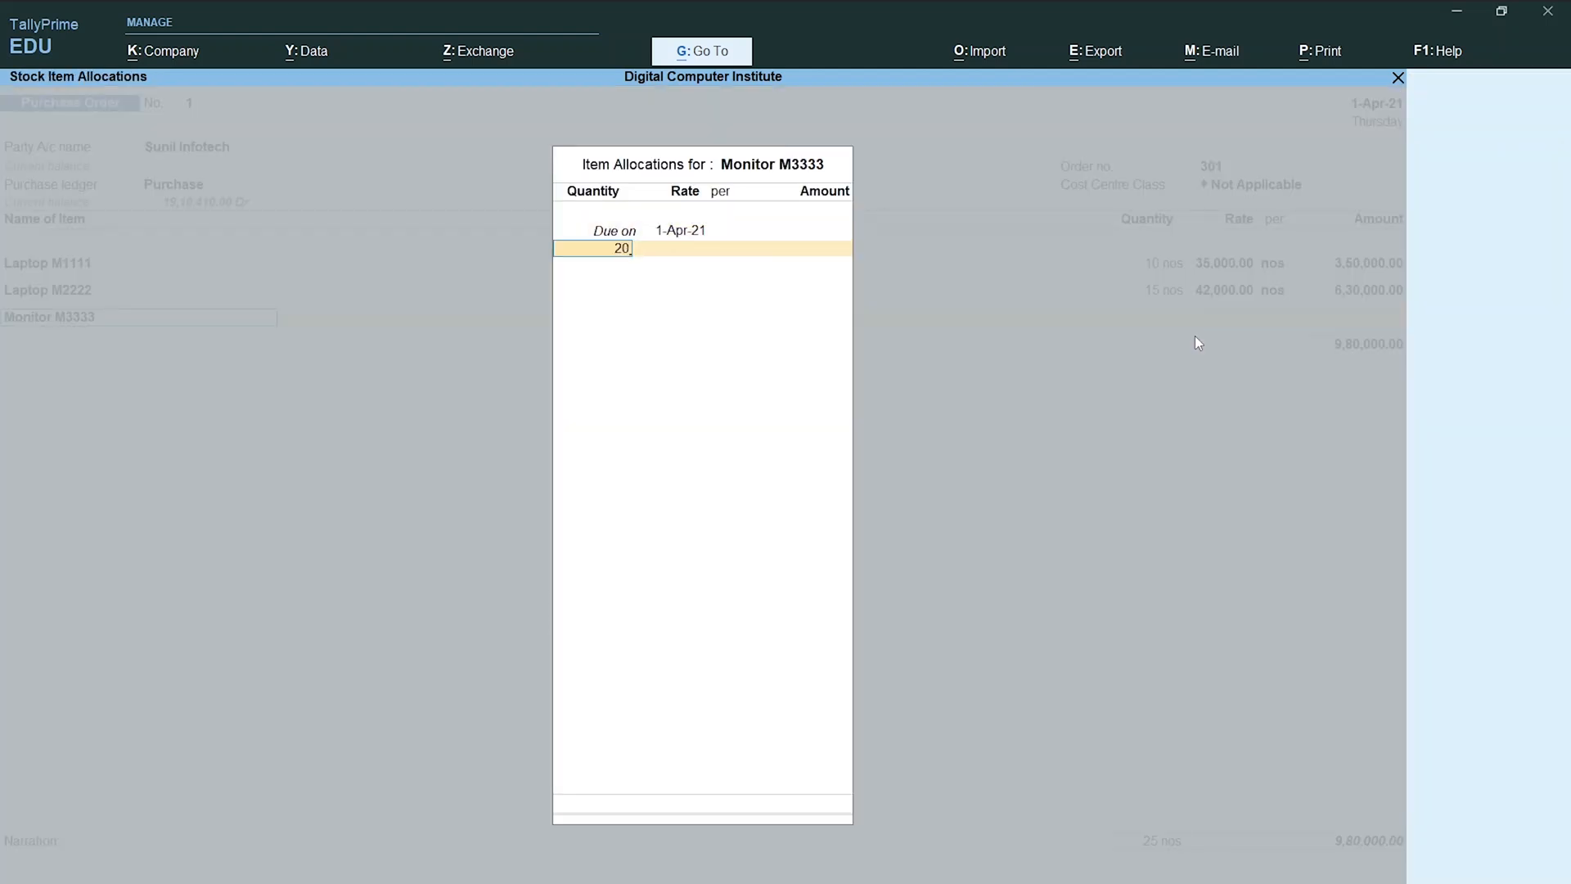
pyautogui.press('Return')
pyautogui.hotkey('alt', 'Tab')
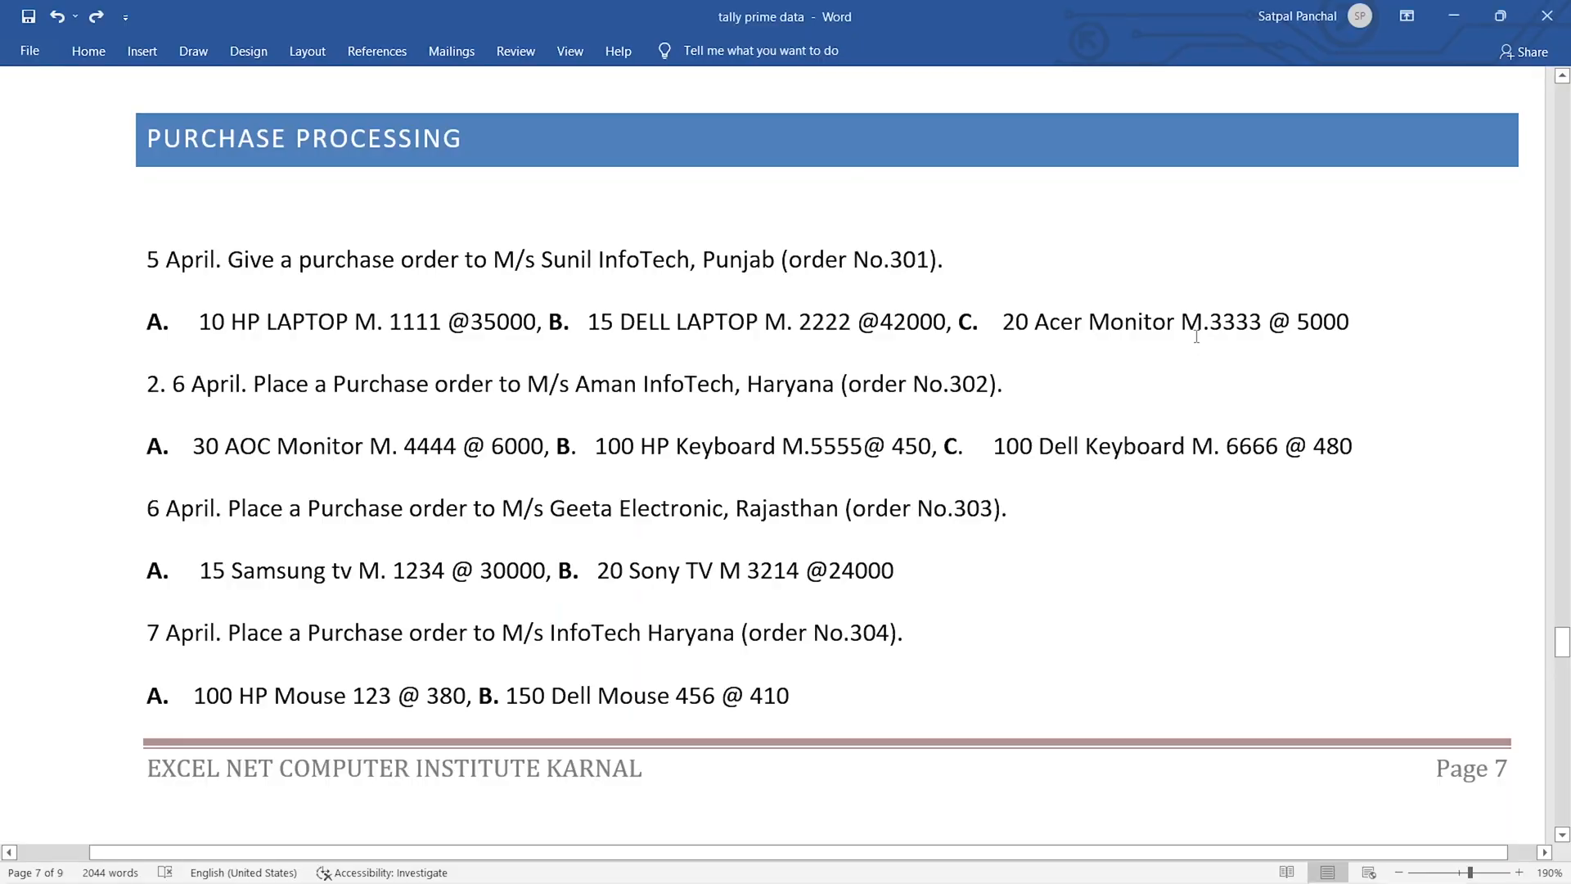
pyautogui.hotkey('alt', 'Tab')
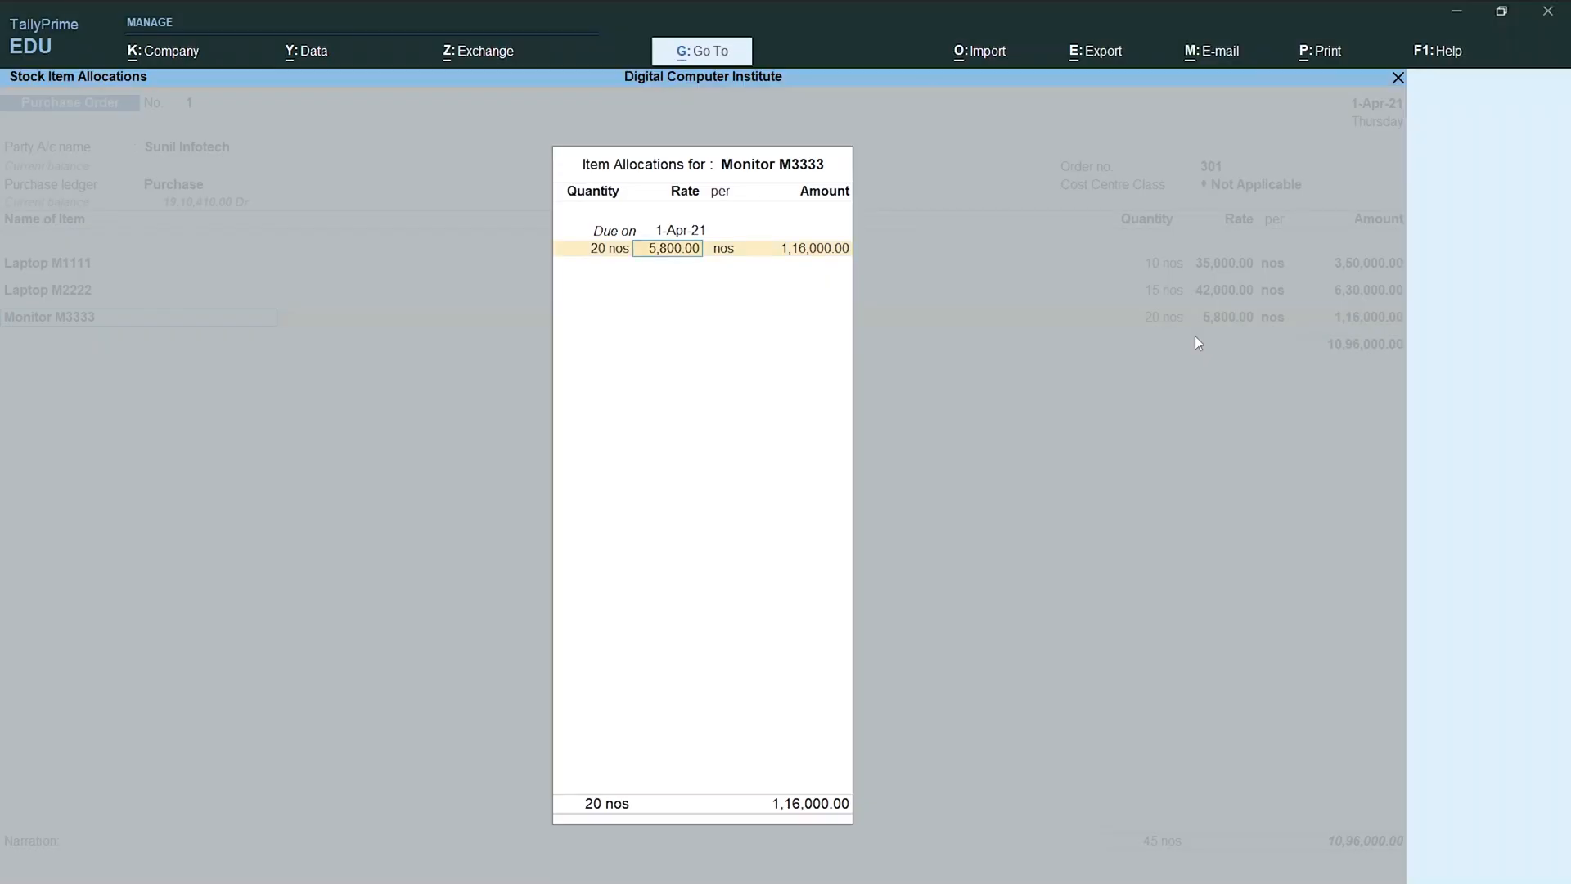
pyautogui.write('5000')
pyautogui.press('Return')
pyautogui.press('Return')
pyautogui.press('Return')
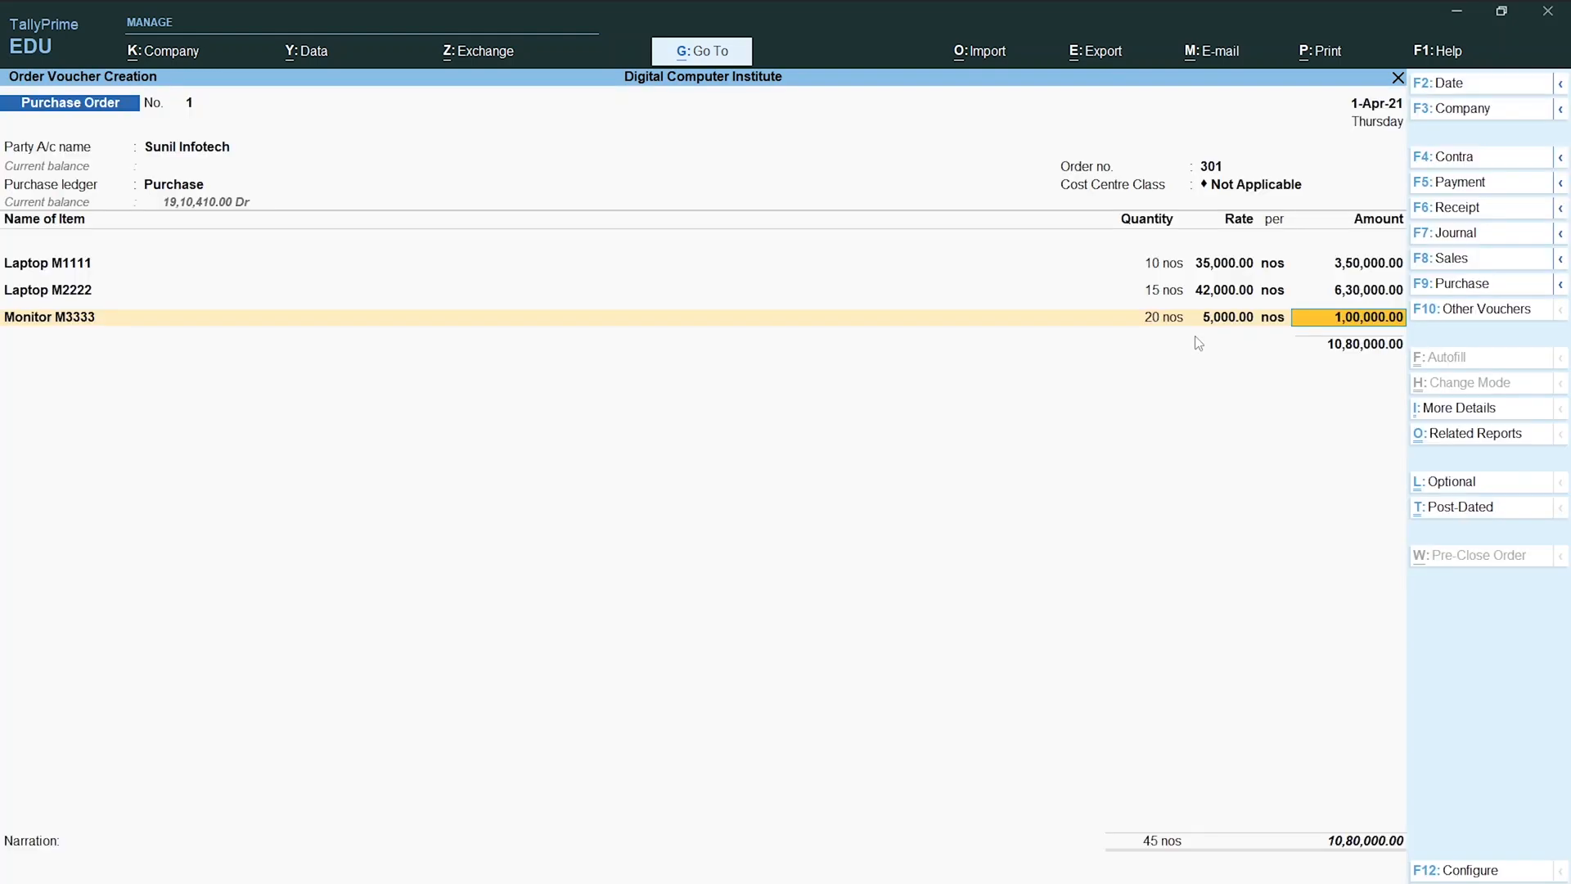
# Highlight Sunil Infotech's ordered items in the Word document to check them, and end the item list of the voucher.
pyautogui.hotkey('alt', 'Tab')
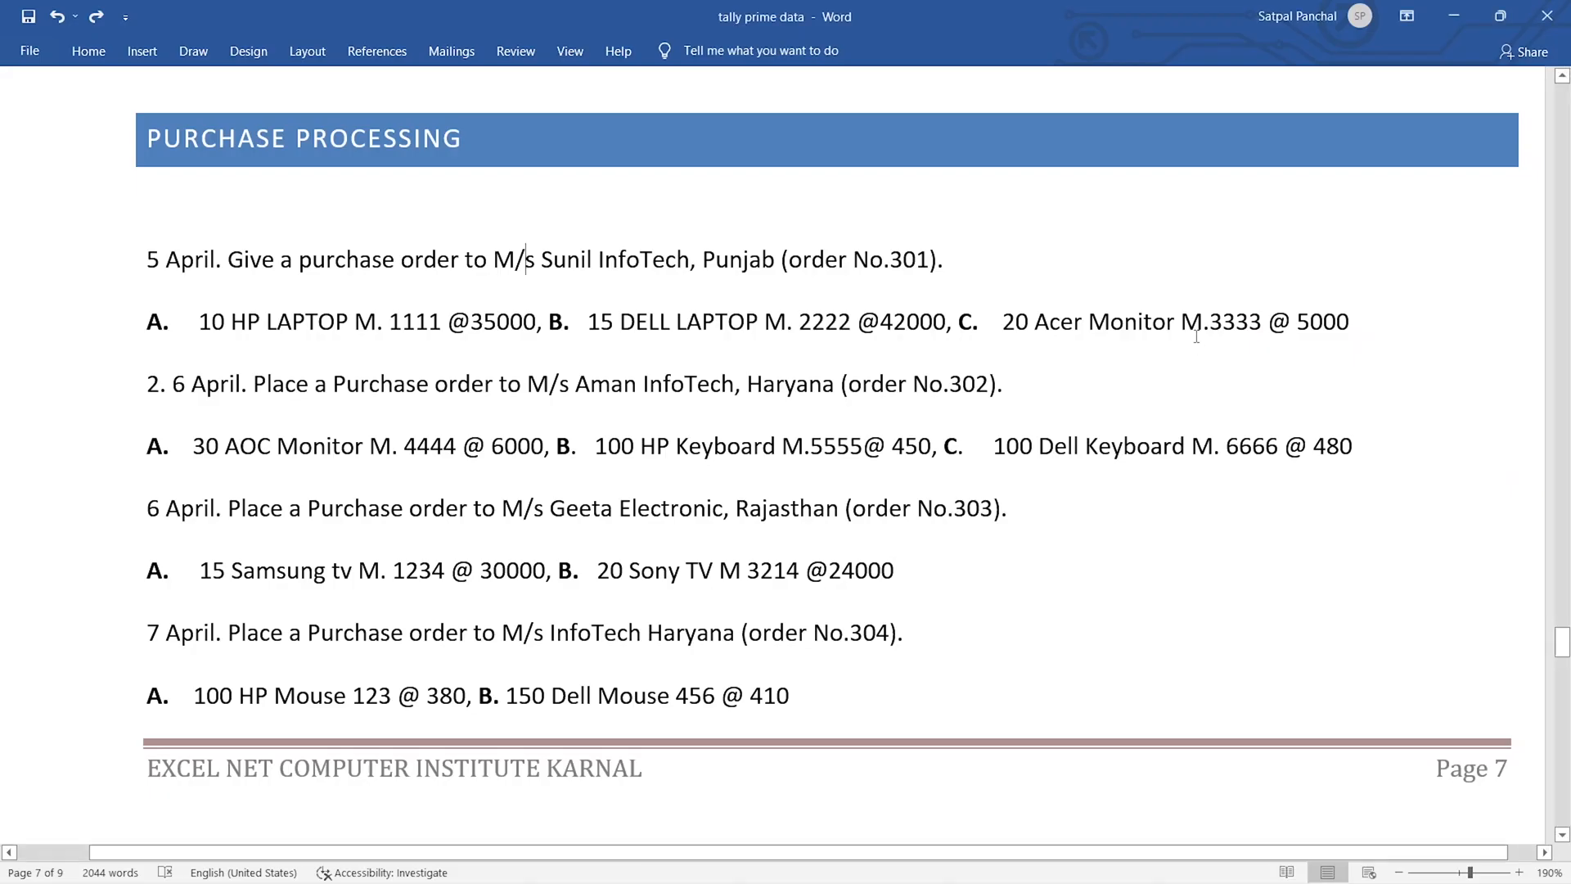
pyautogui.moveTo(1356, 324); pyautogui.dragTo(117, 361)
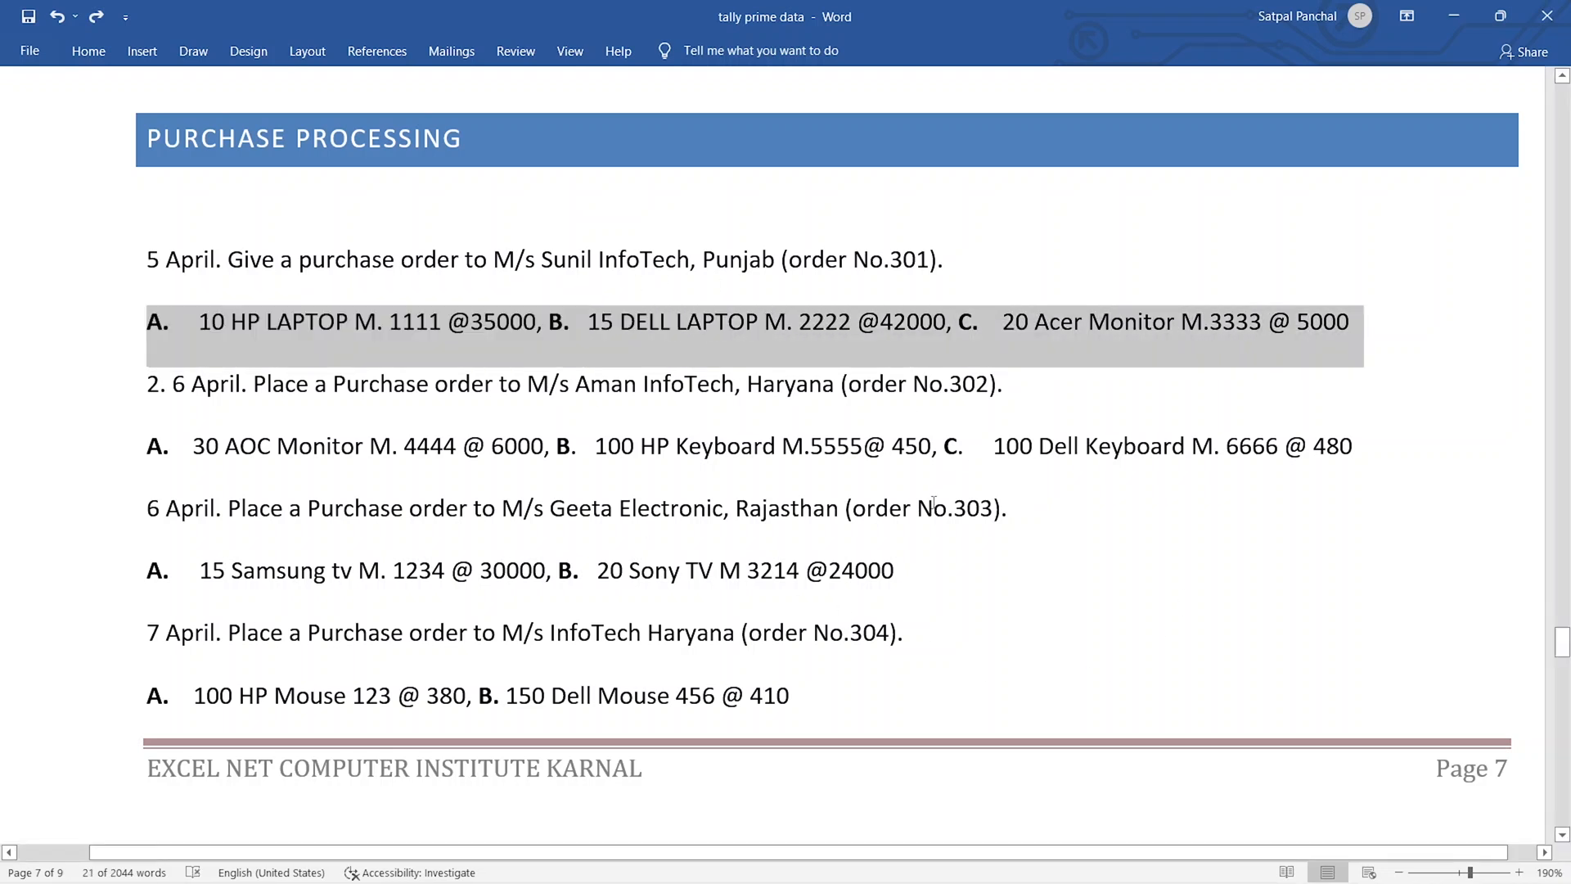
pyautogui.hotkey('alt', 'Tab')
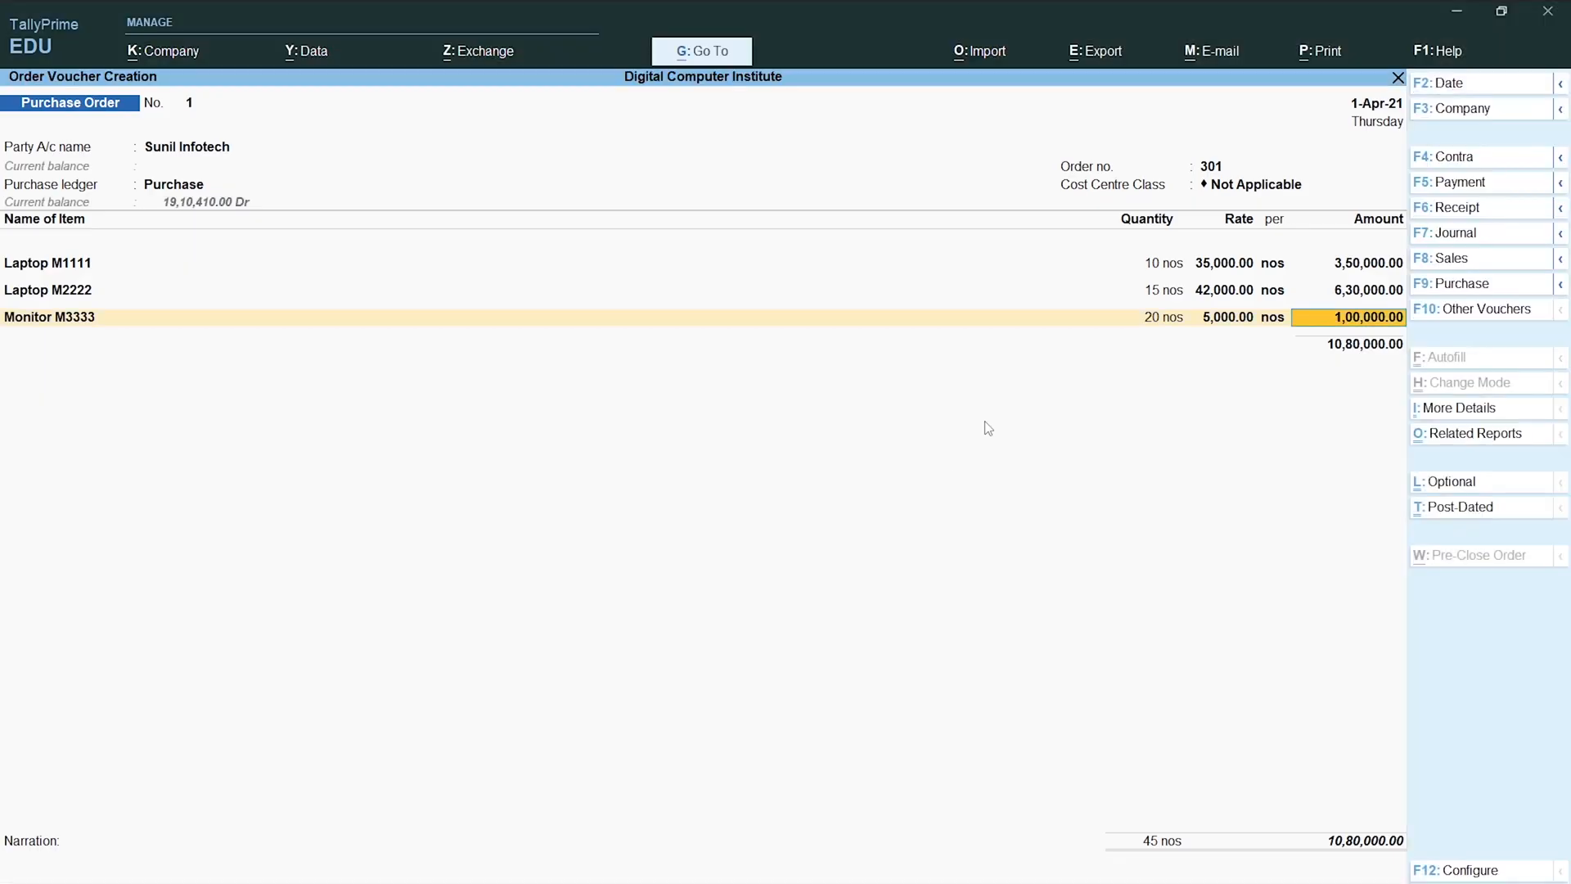
pyautogui.press('Return')
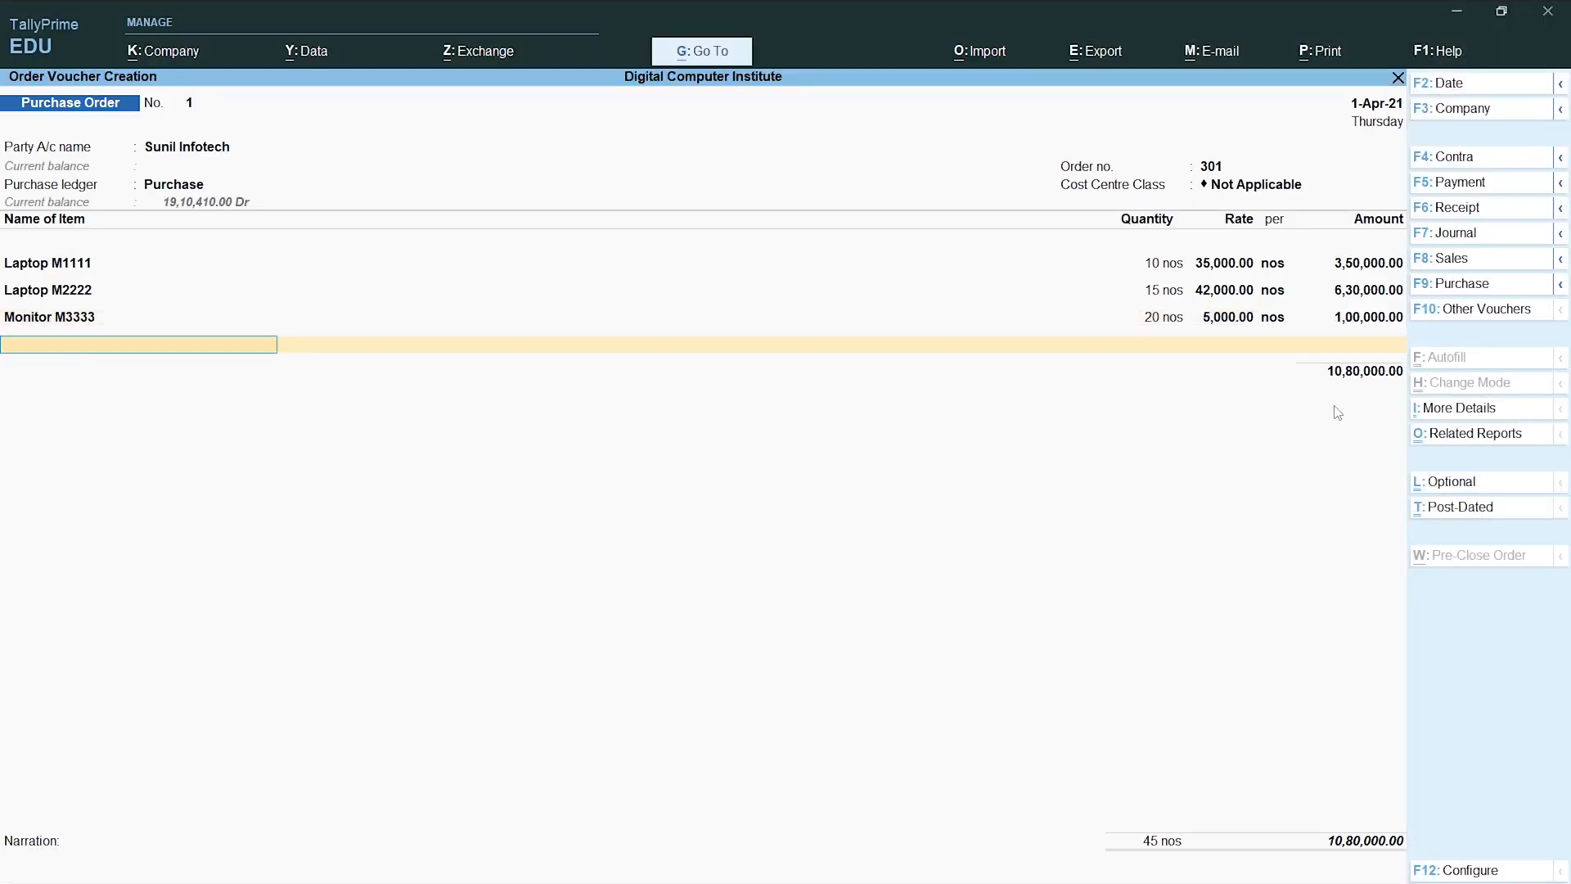
pyautogui.press('Return')
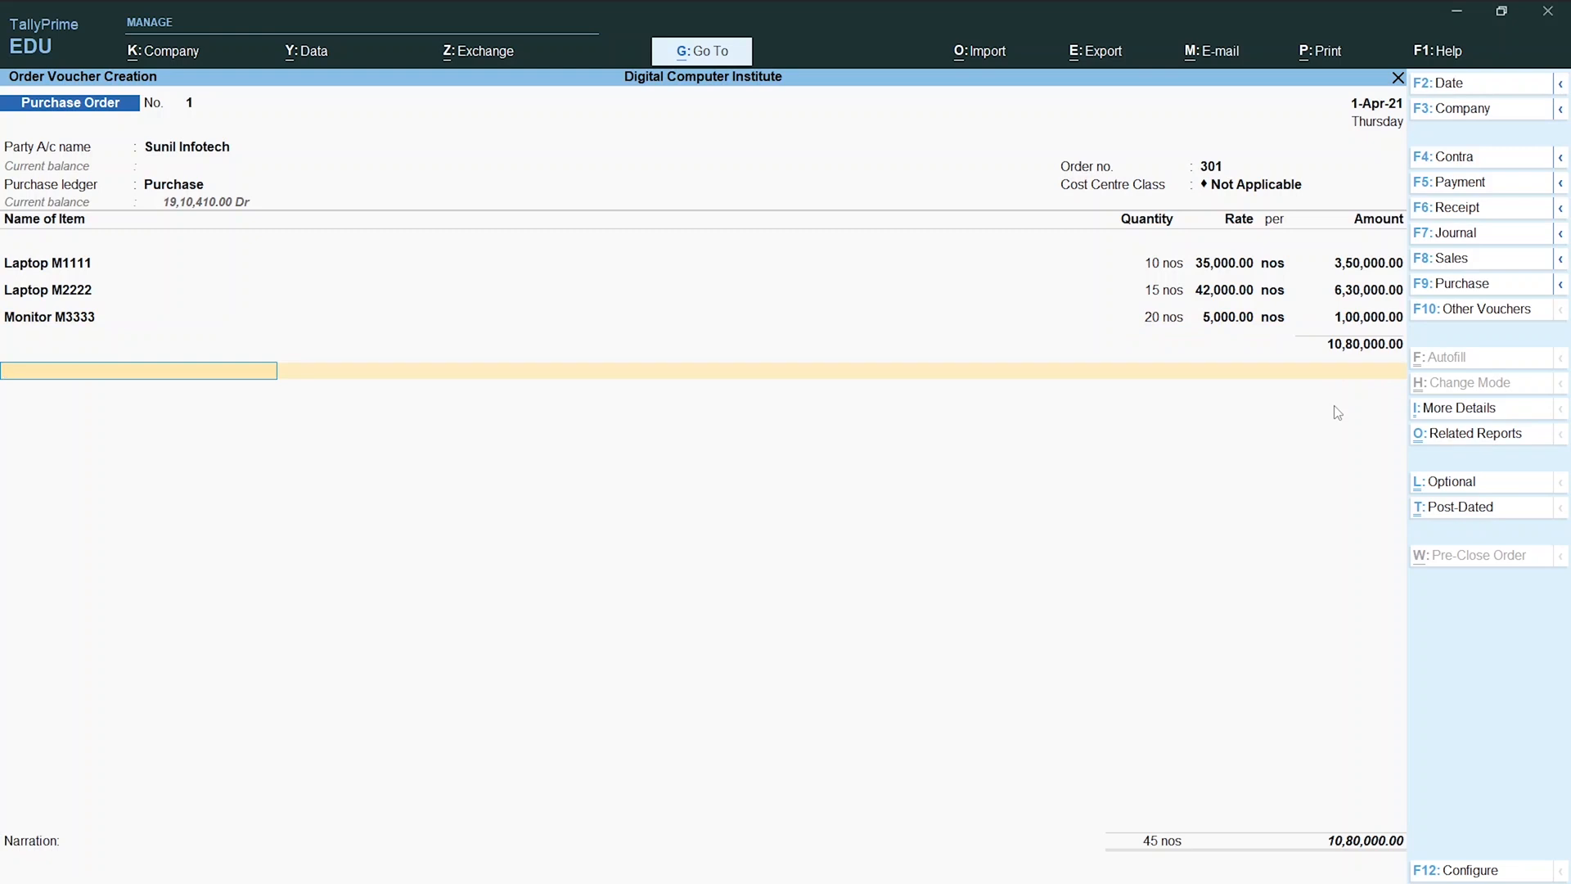
# Add the IGST ledger below the items of Sunil Infotech's purchase order.
pyautogui.press('space')
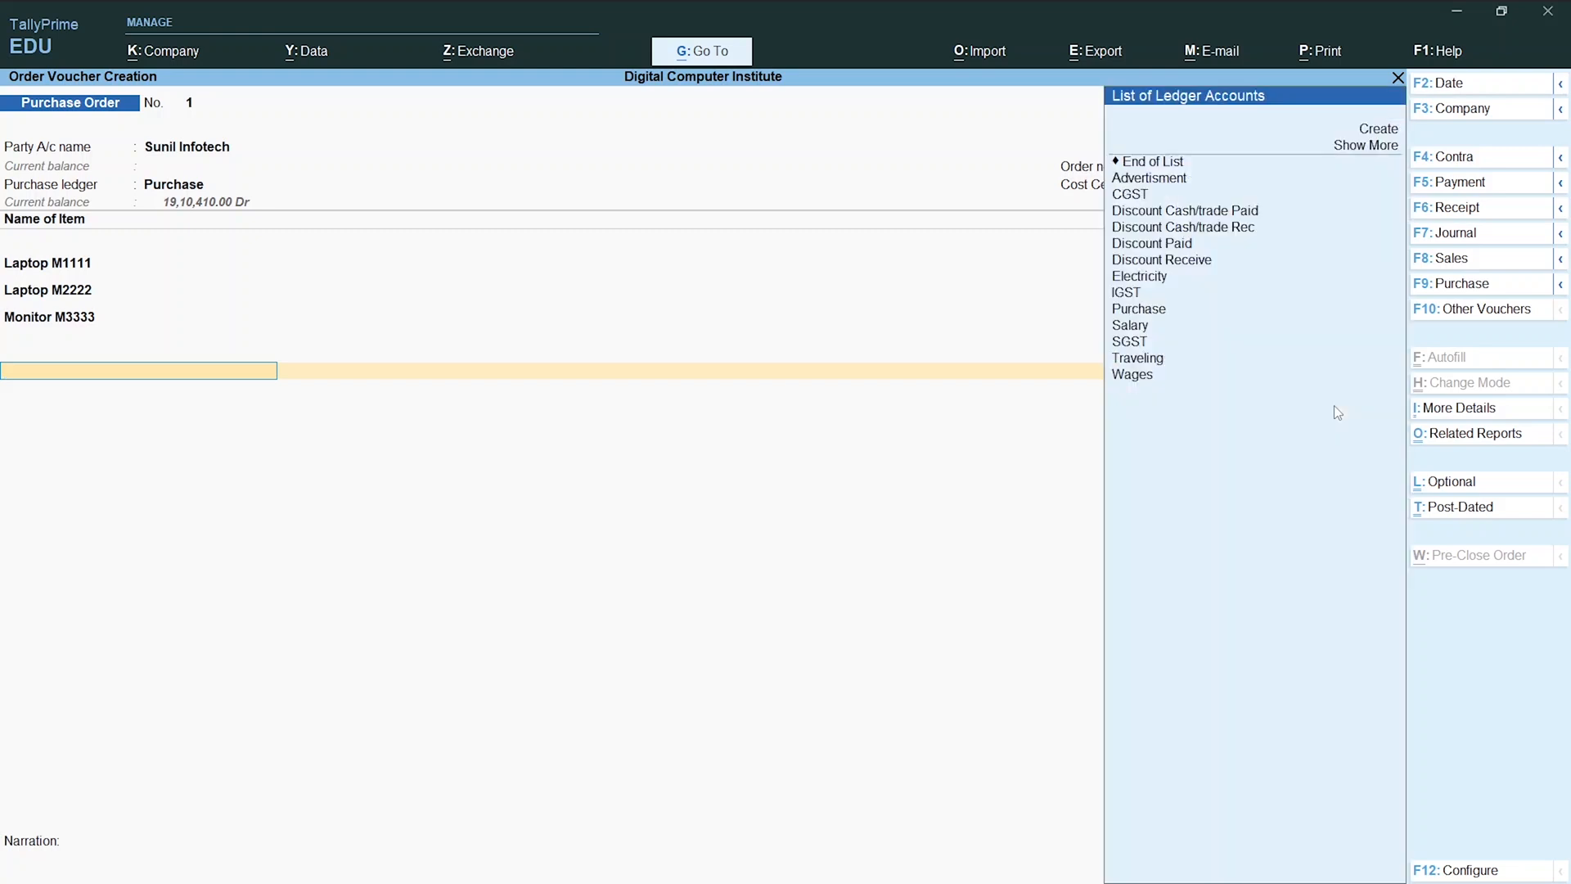
pyautogui.press('Down')
pyautogui.press('Down')
pyautogui.press('Down')
pyautogui.press('Down')
pyautogui.press('Down')
pyautogui.press('Down')
pyautogui.press('Down')
pyautogui.press('Down')
pyautogui.press('Down')
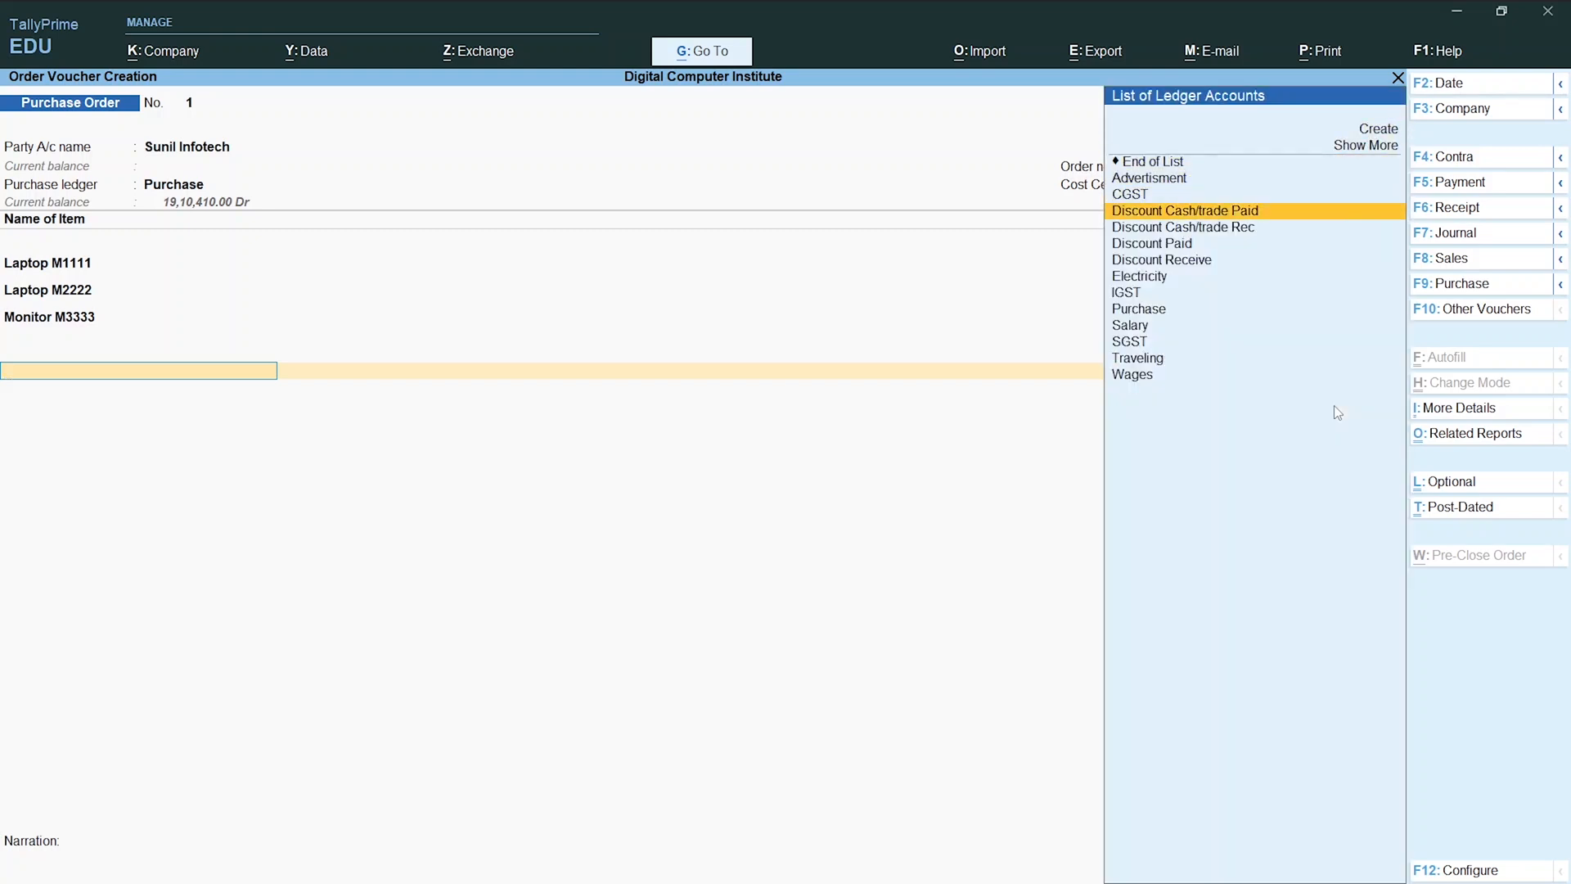
pyautogui.press('Down')
pyautogui.press('Down')
pyautogui.press('Return')
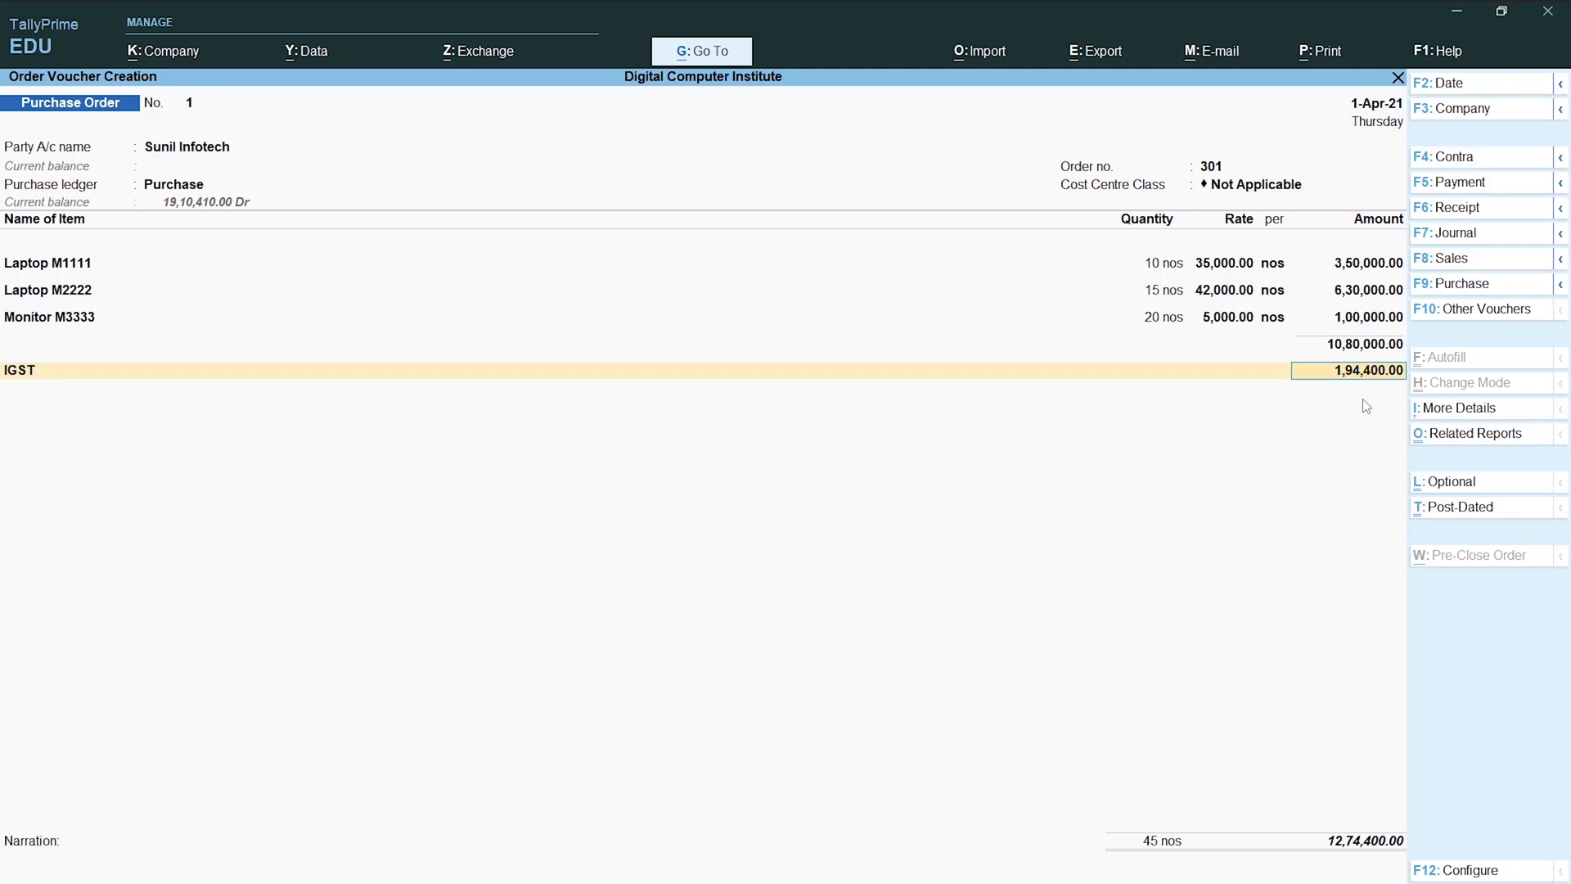
# Accept the IGST amount, leave the narration empty and save Sunil Infotech's purchase order.
pyautogui.press('Return')
pyautogui.press('Return')
pyautogui.press('Return')
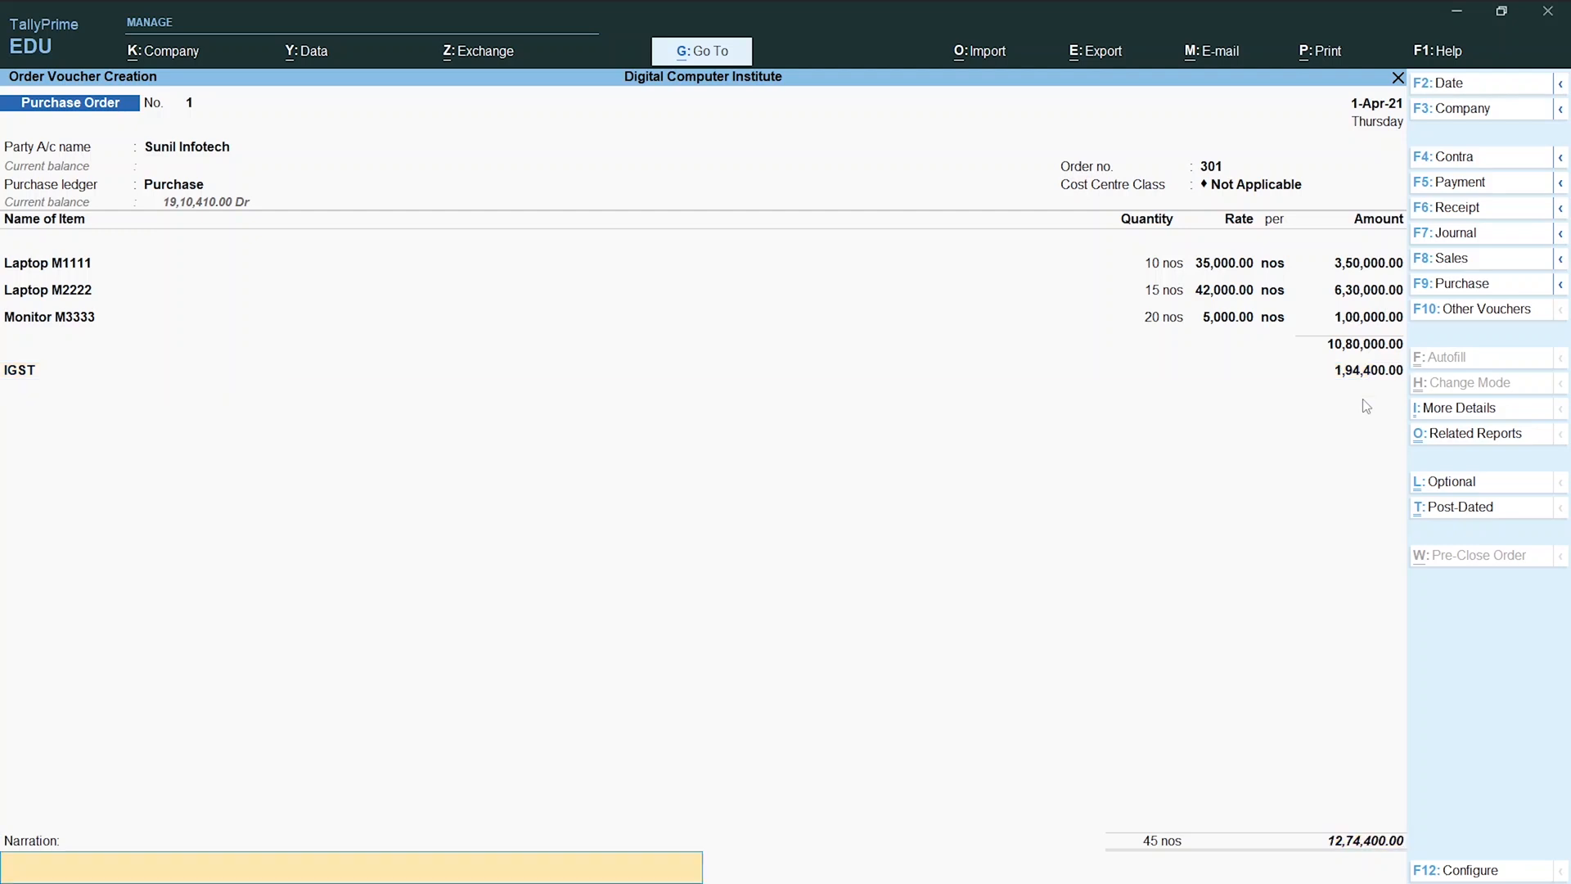
pyautogui.press('Return')
pyautogui.press('Return')
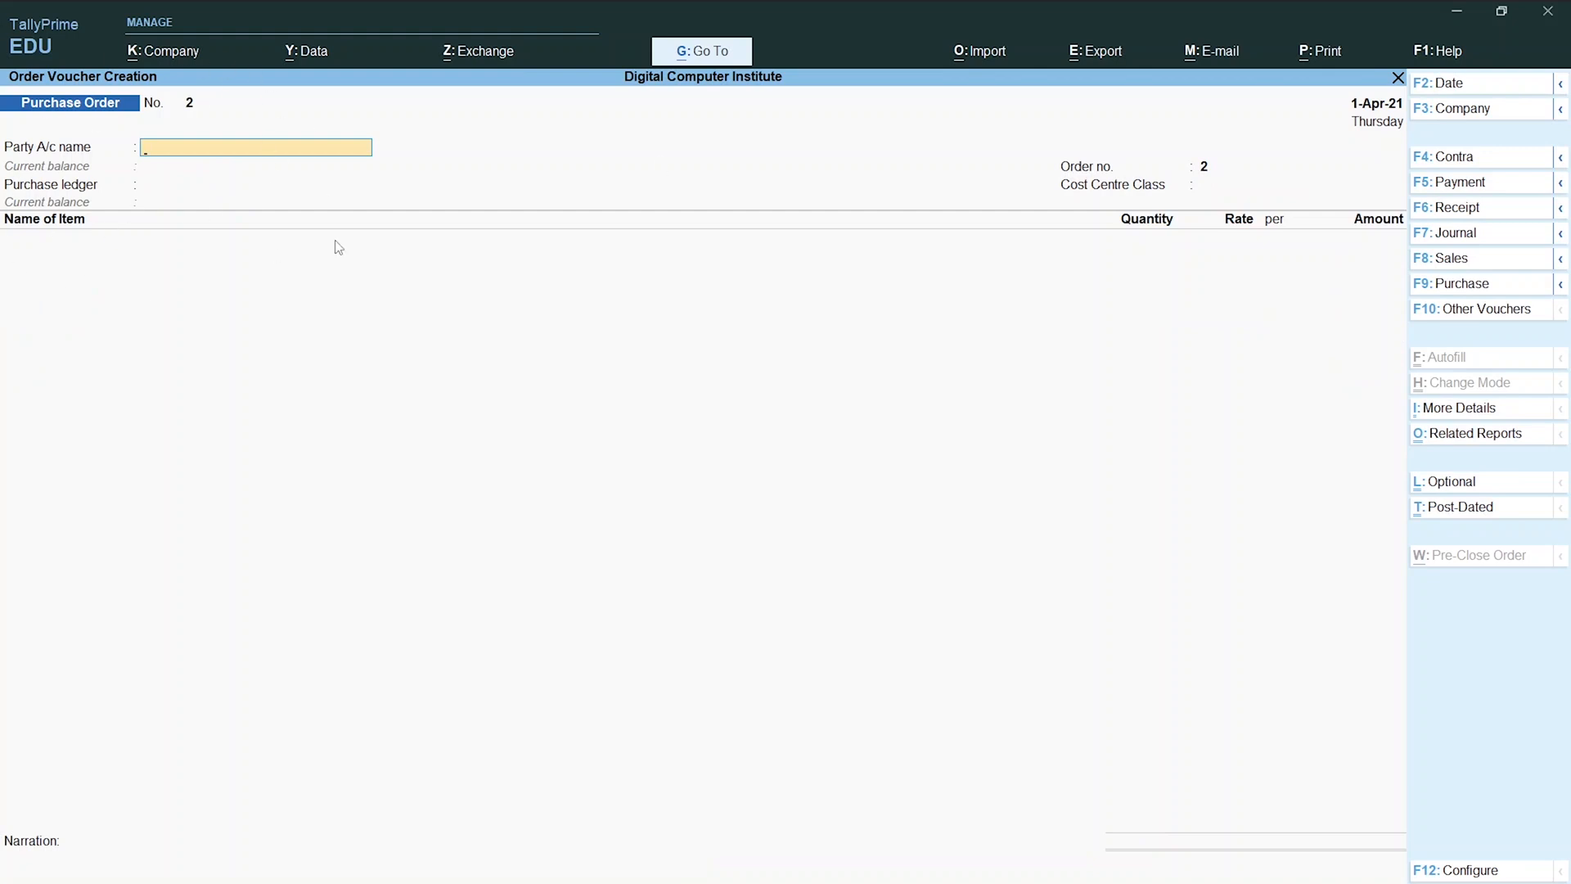
# Check the second order's supplier in the Word document and create the party ledger Aman Infotech under Sundry Creditors, keeping the default settings.
pyautogui.hotkey('alt', 'Tab')
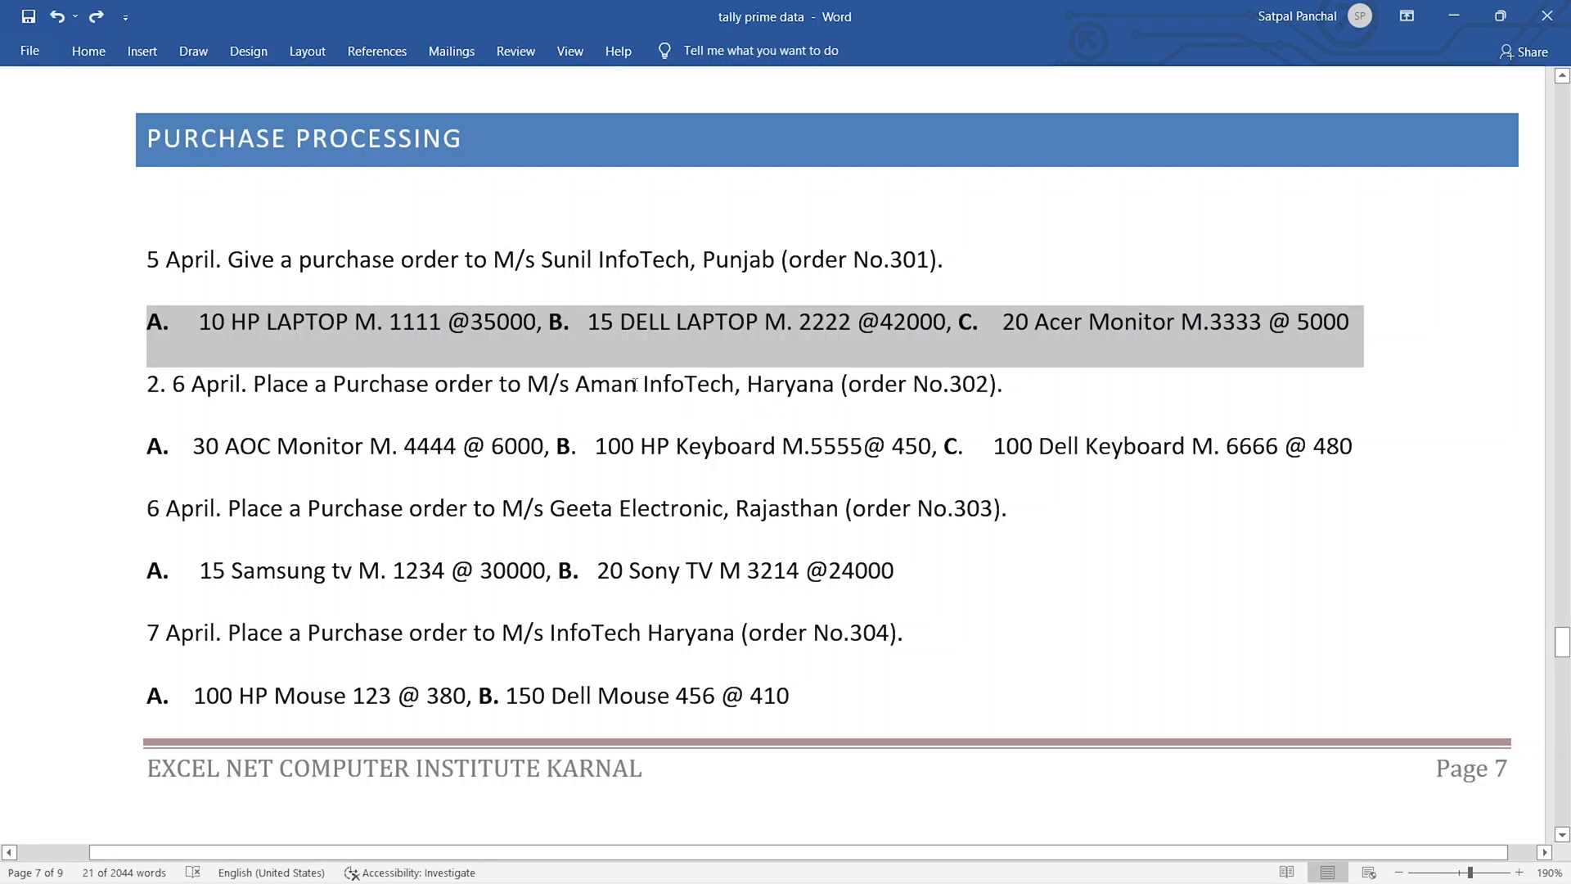
pyautogui.hotkey('alt', 'Tab')
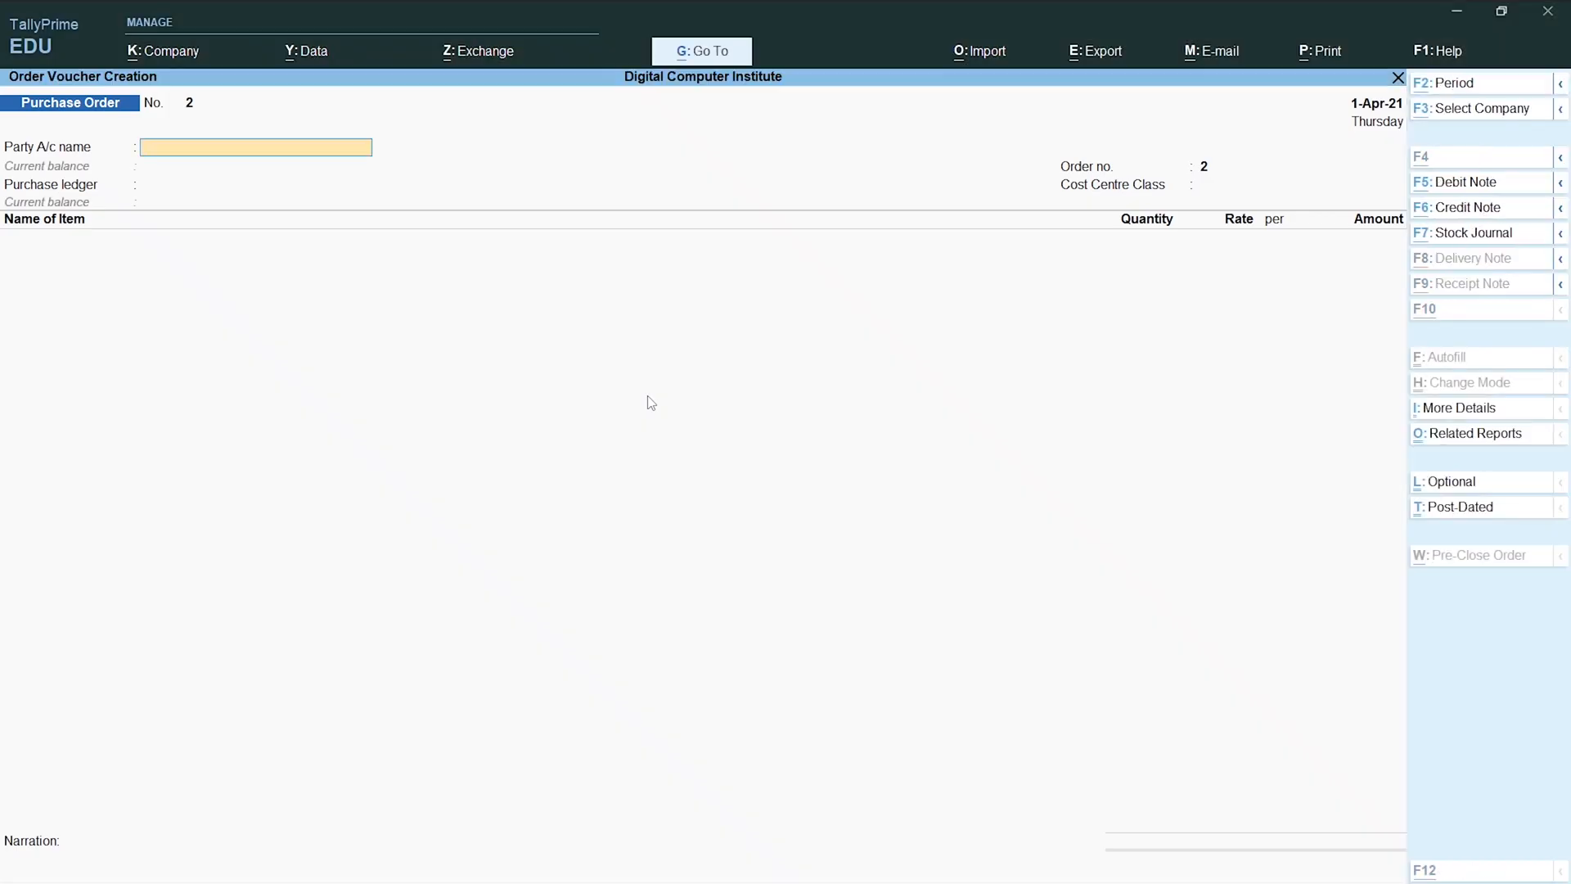
pyautogui.hotkey('alt', 'c')
pyautogui.write('Aman')
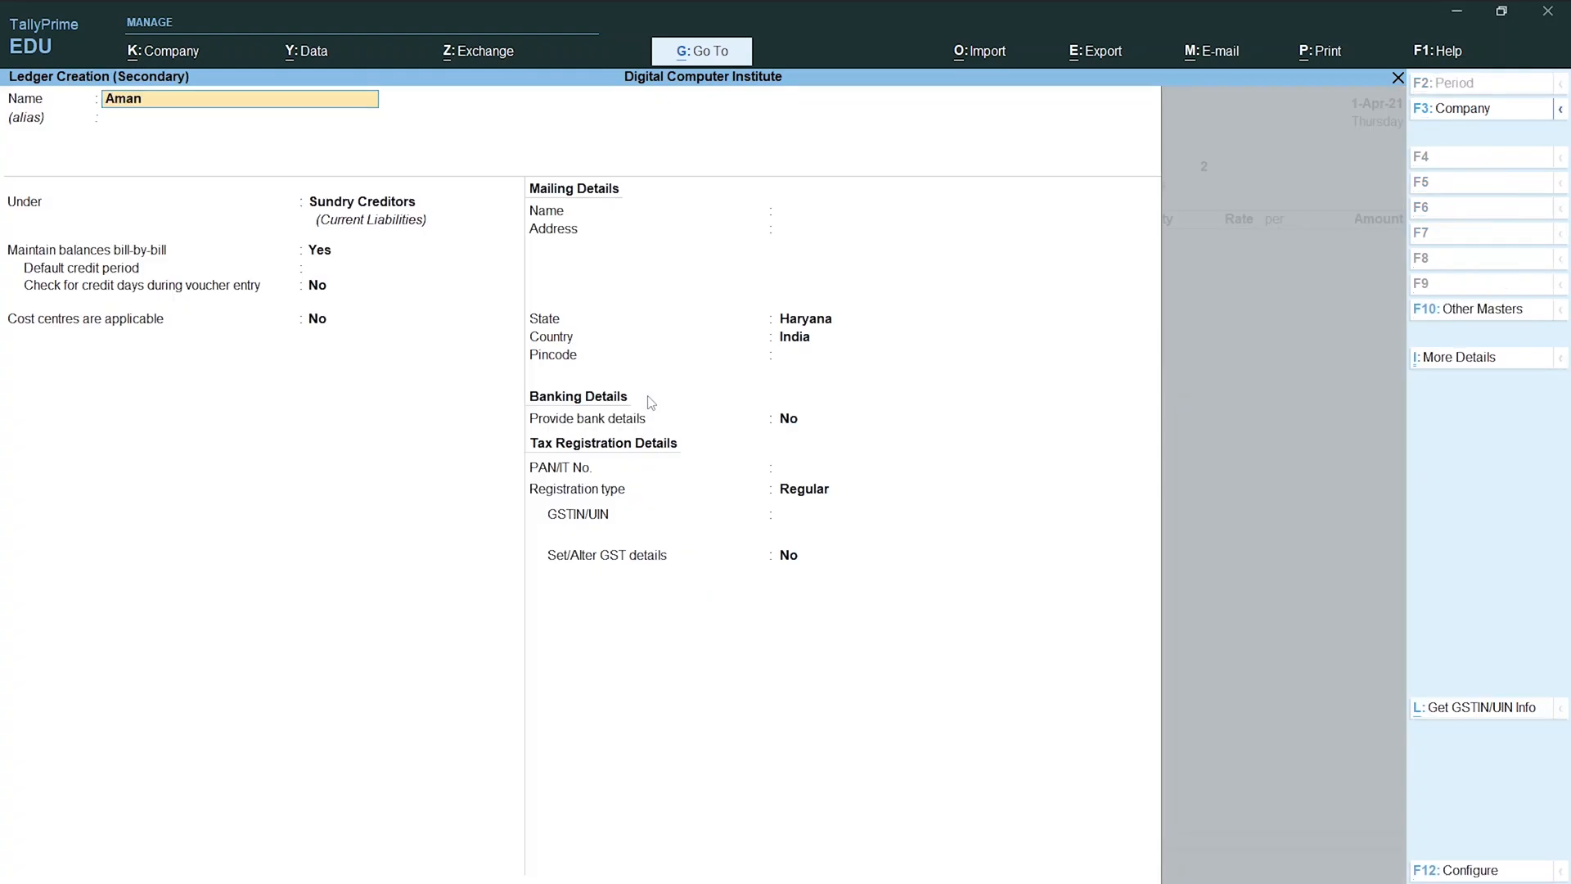
pyautogui.write(' i')
pyautogui.write('h')
pyautogui.press('Return')
pyautogui.press('Return')
pyautogui.press('Return')
pyautogui.press('Return')
pyautogui.press('Return')
pyautogui.press('Return')
pyautogui.press('Return')
pyautogui.press('Return')
pyautogui.press('Return')
pyautogui.press('Return')
pyautogui.press('Return')
pyautogui.press('Return')
pyautogui.press('Return')
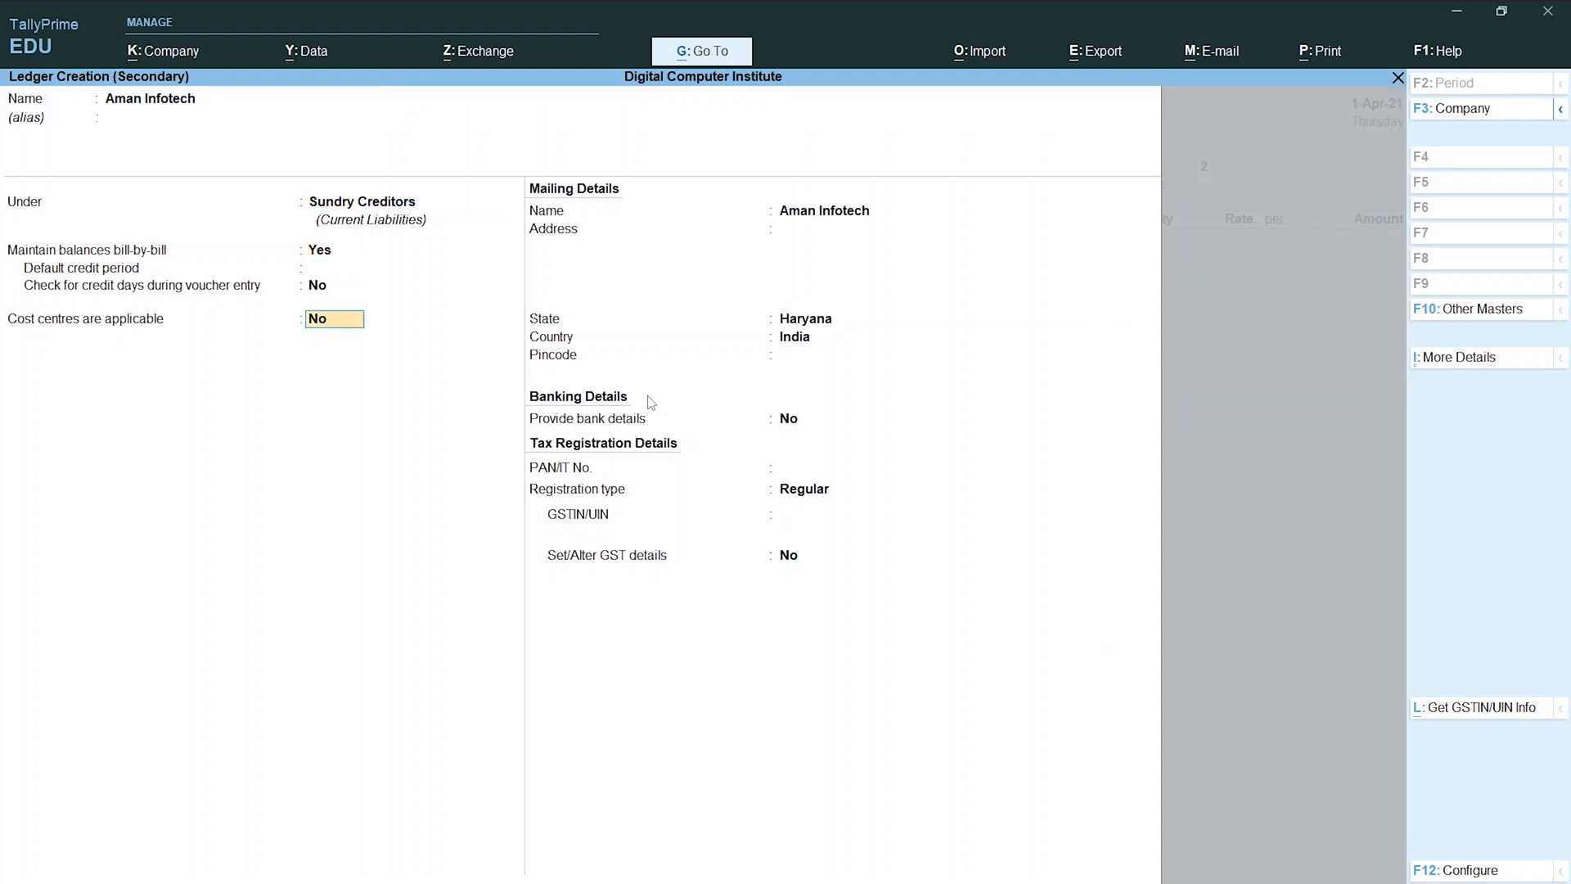
# Keep cost centres off, enter the GSTIN/UIN of Aman Infotech and save the ledger.
pyautogui.press('Return')
pyautogui.press('Return')
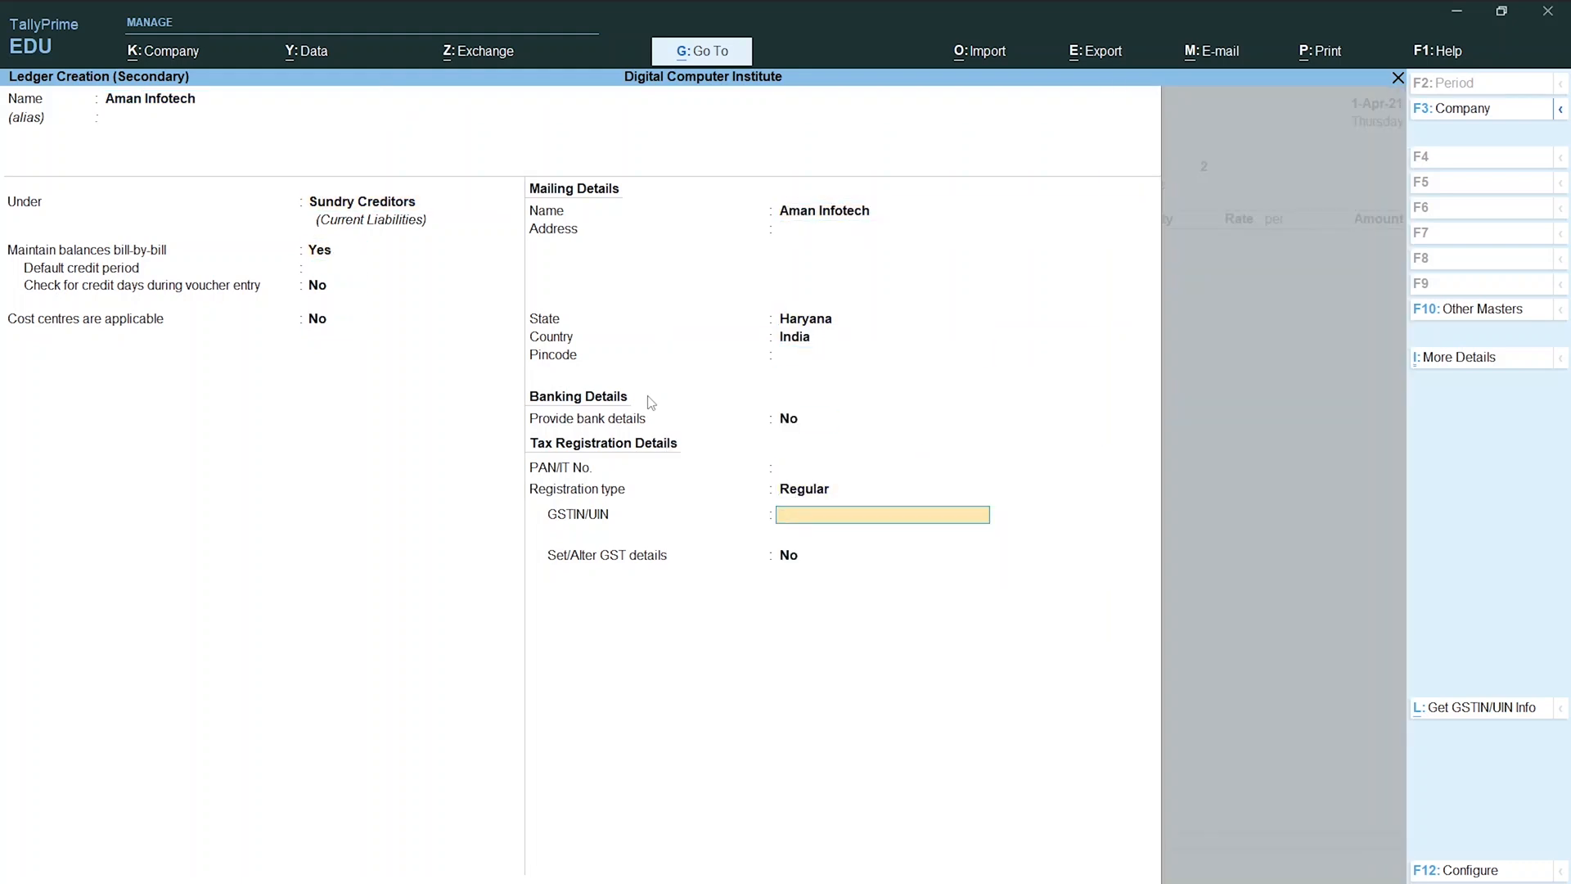
pyautogui.write('5454544')
pyautogui.press('Return')
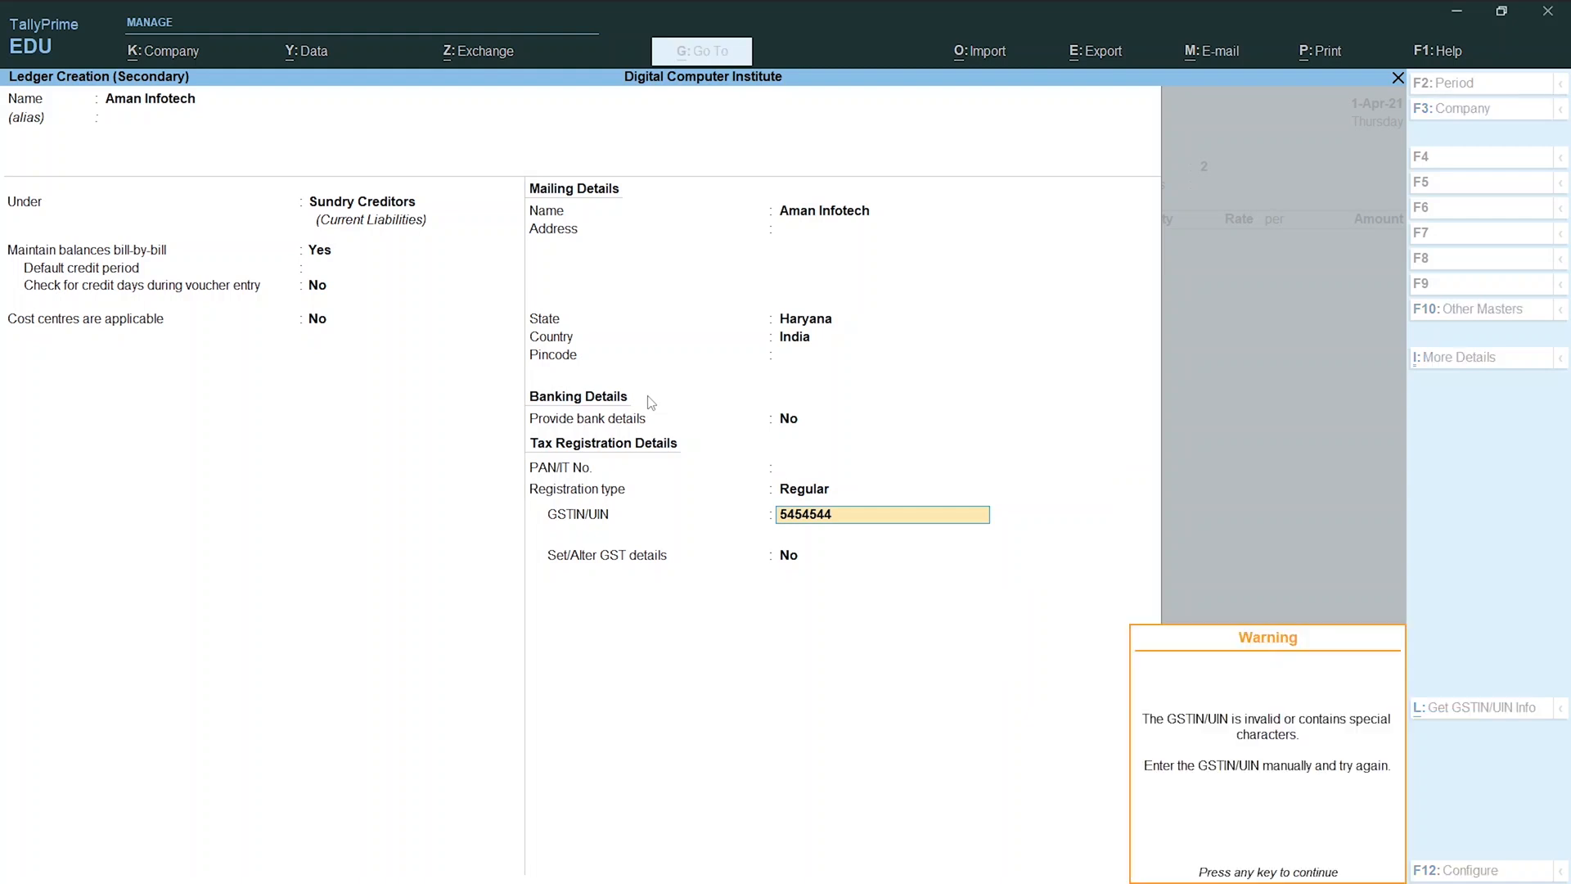
pyautogui.press('Return')
pyautogui.press('Return')
pyautogui.press('Return')
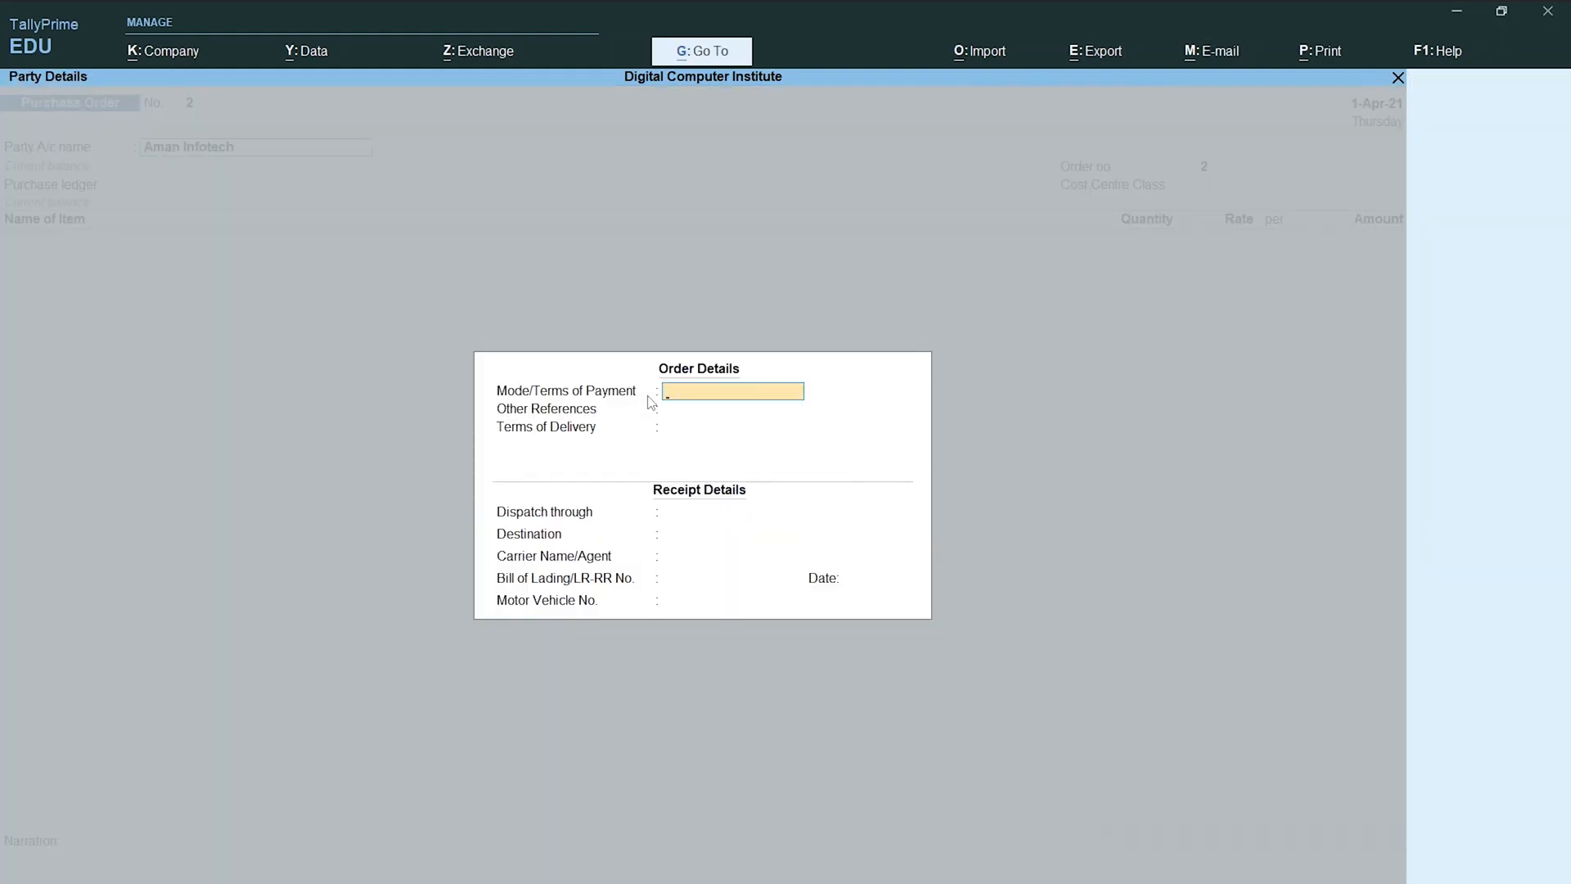
# Skip the party details and fill the voucher header with the Word document's order number, the Purchase ledger and cost centre class Not Applicable.
pyautogui.press('Escape')
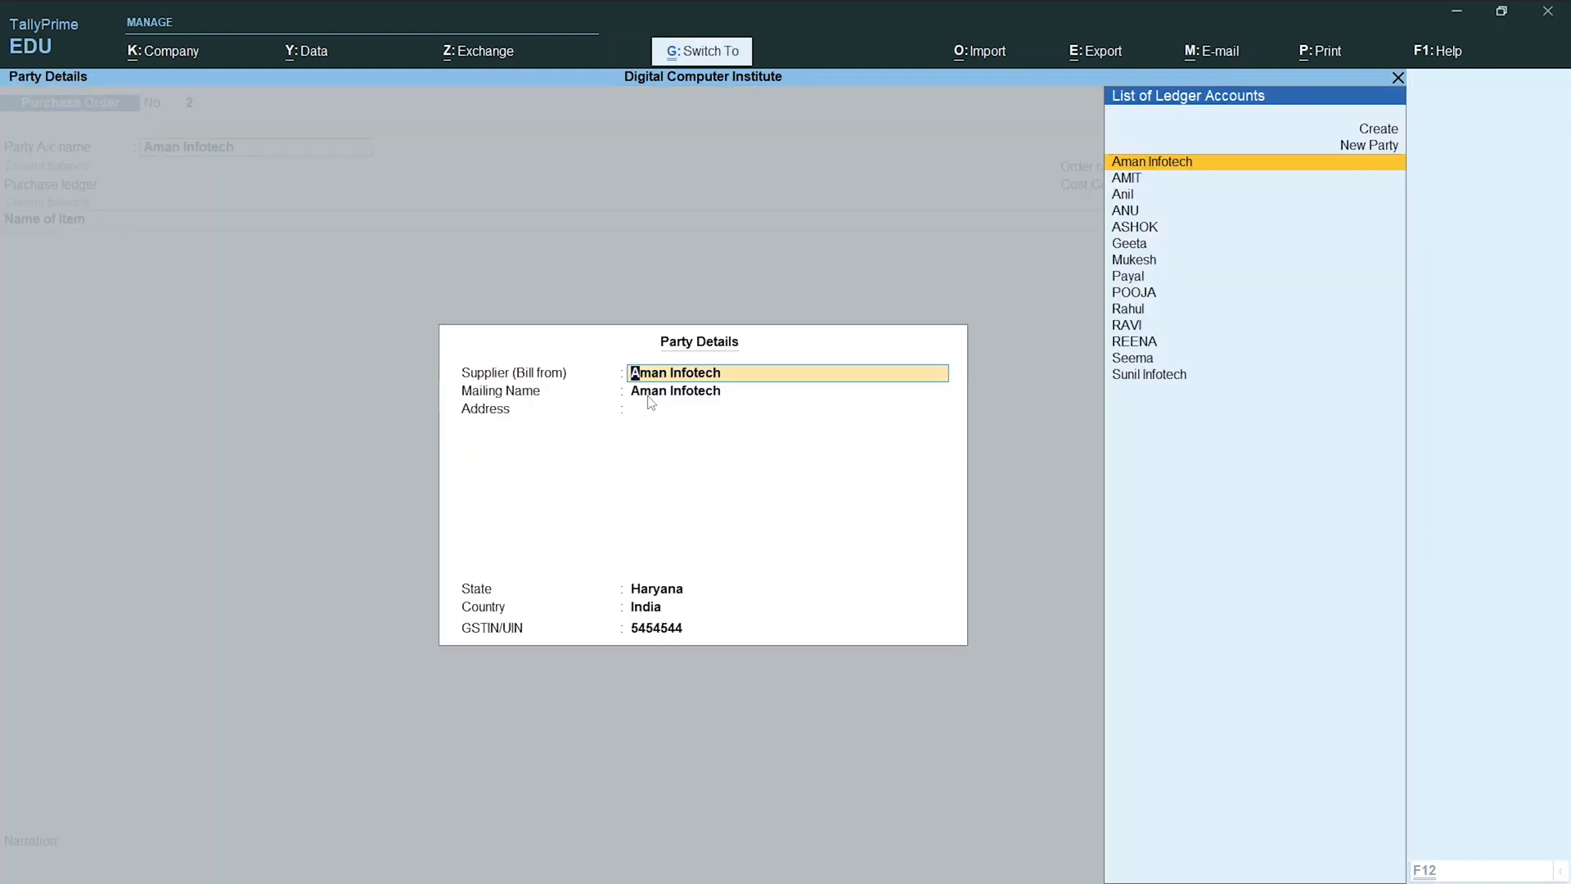
pyautogui.press('Escape')
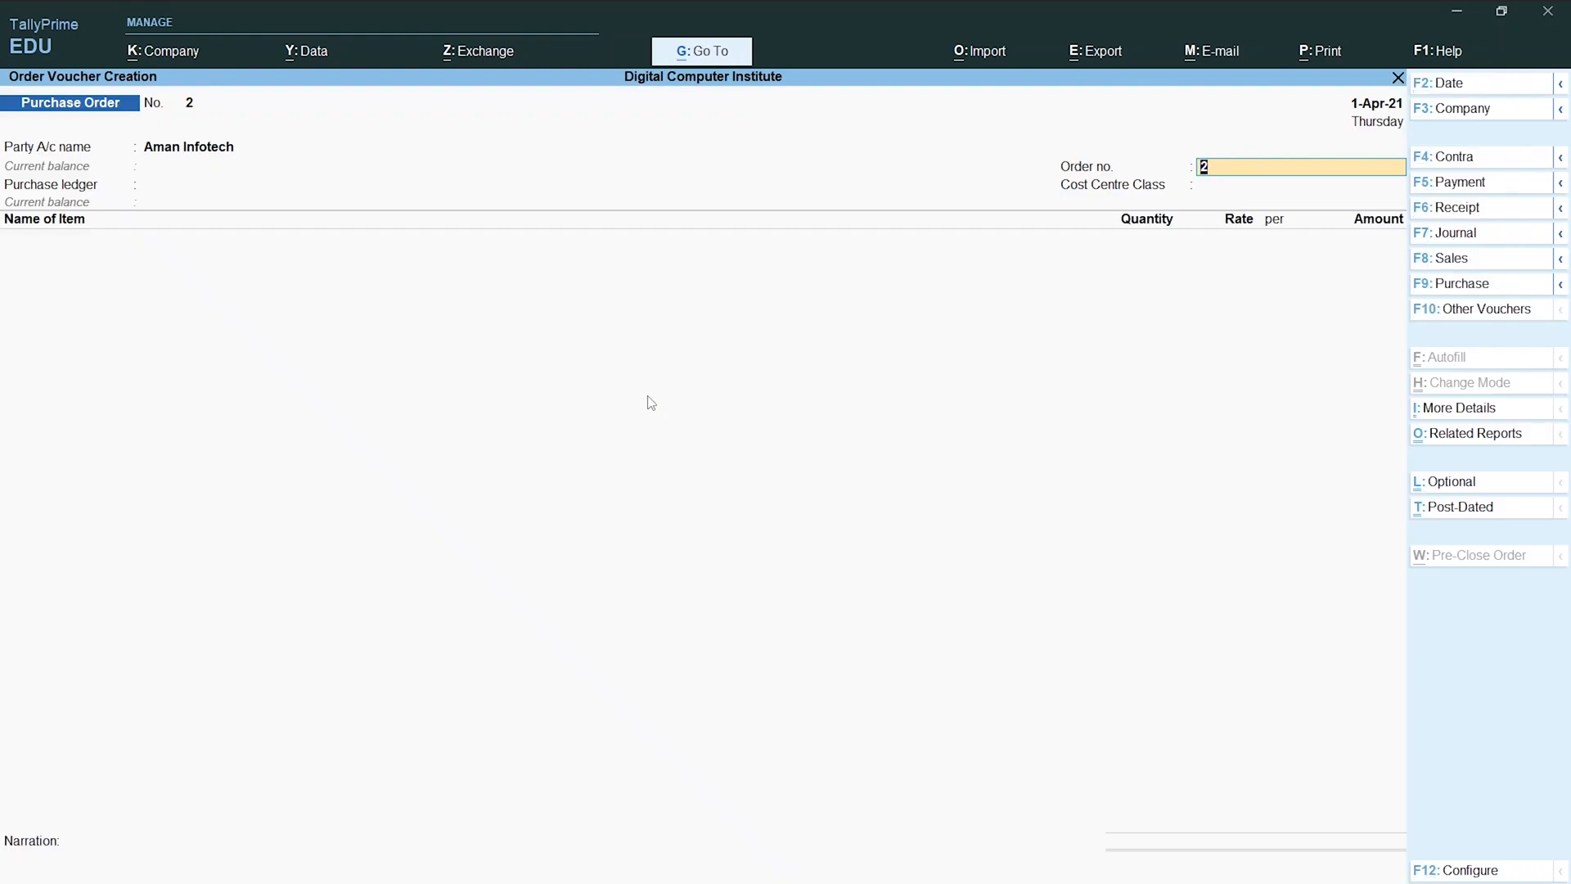
pyautogui.hotkey('alt', 'Tab')
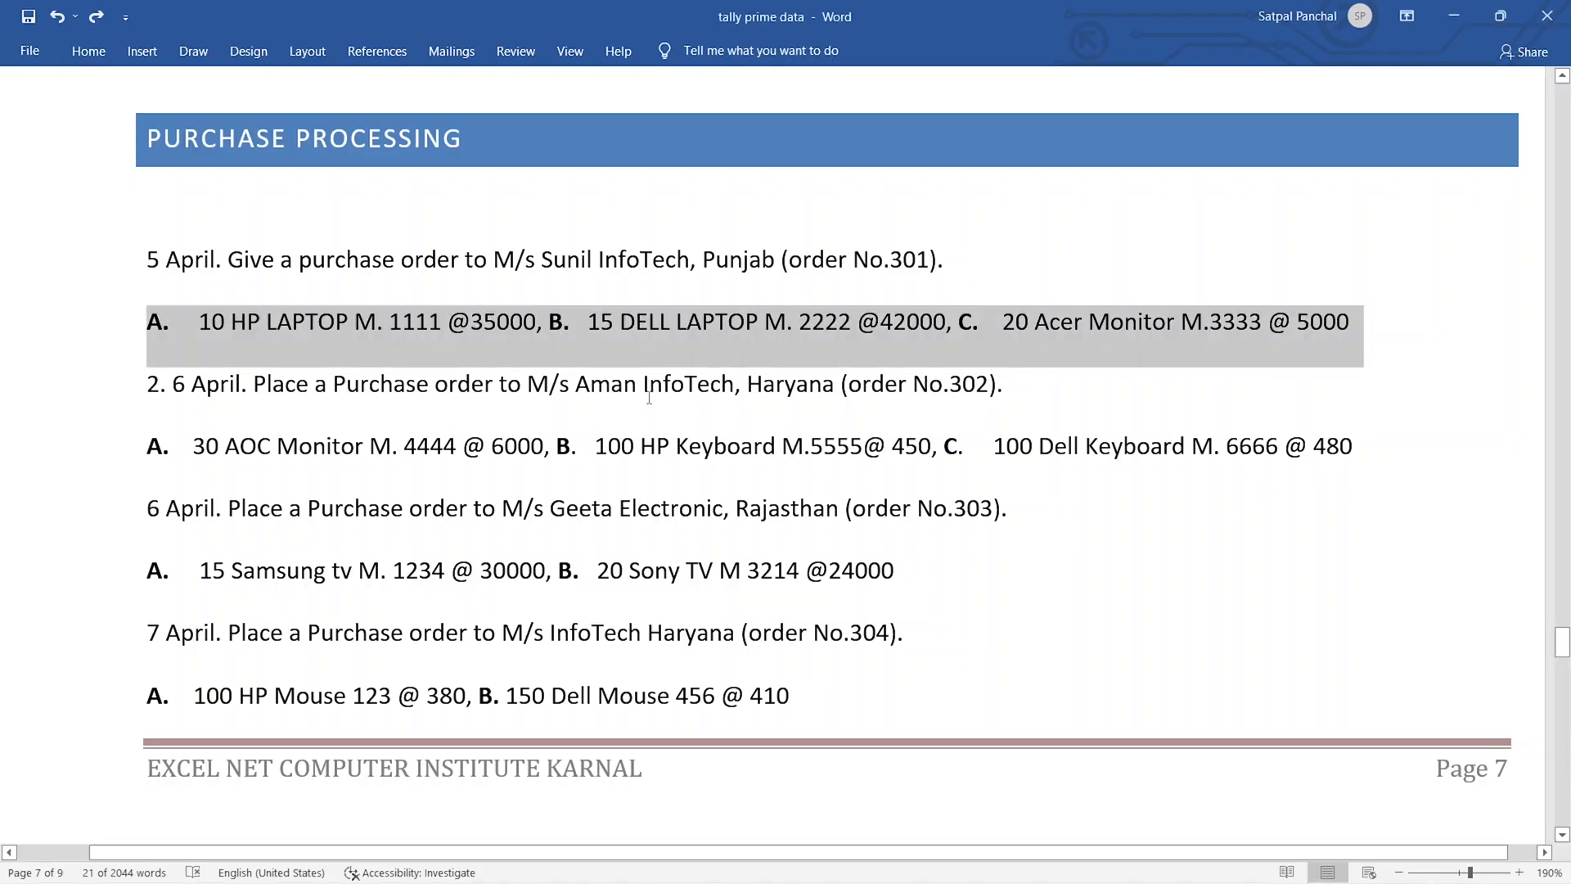
pyautogui.hotkey('alt', 'Tab')
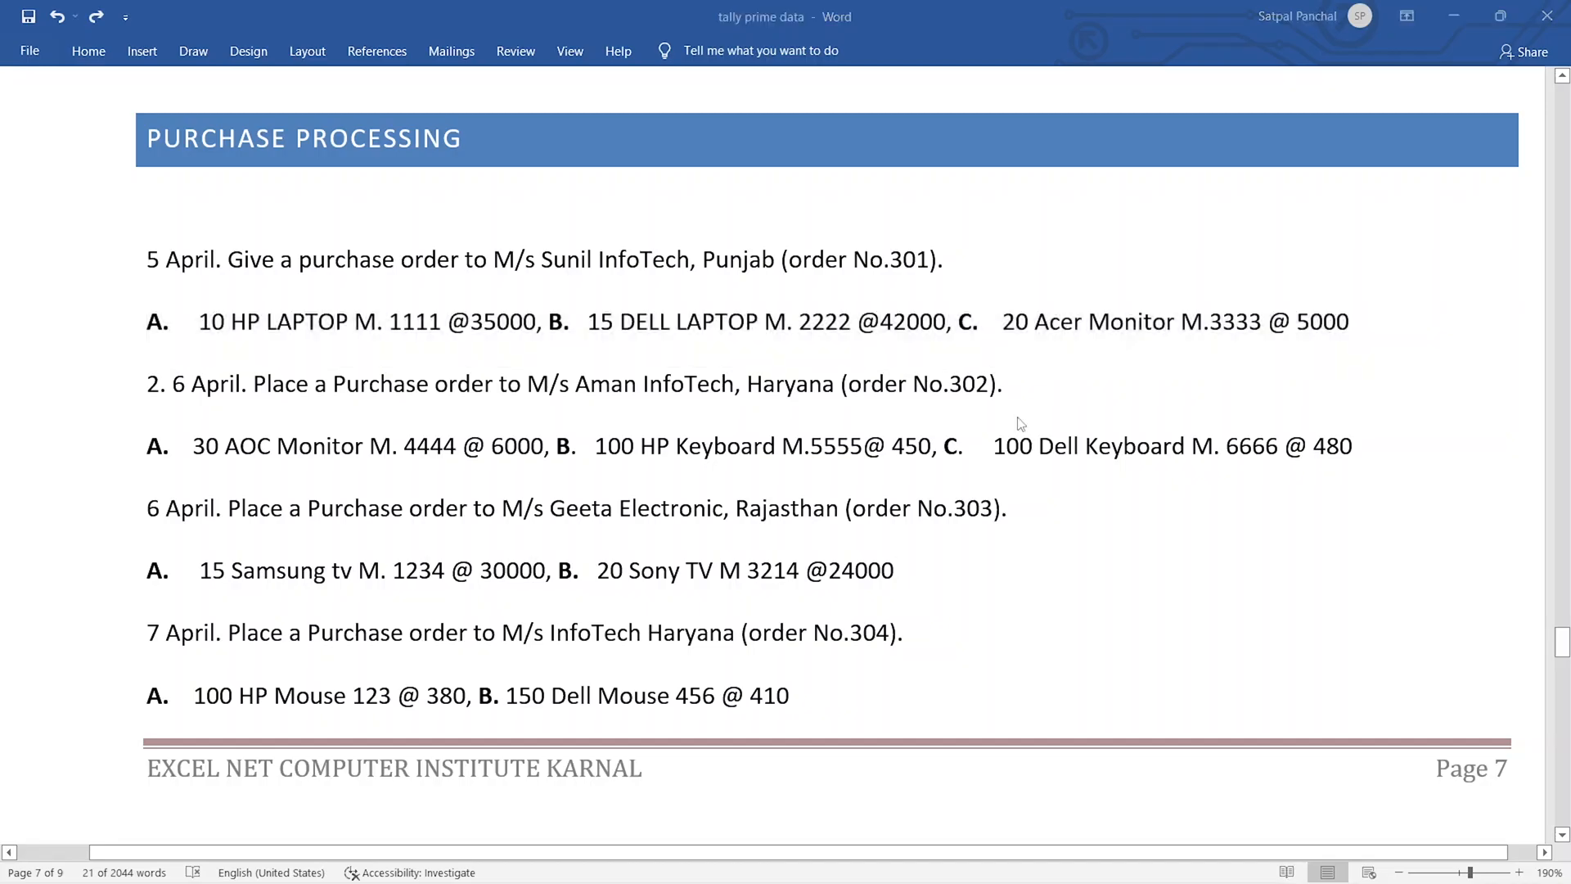
pyautogui.write('02')
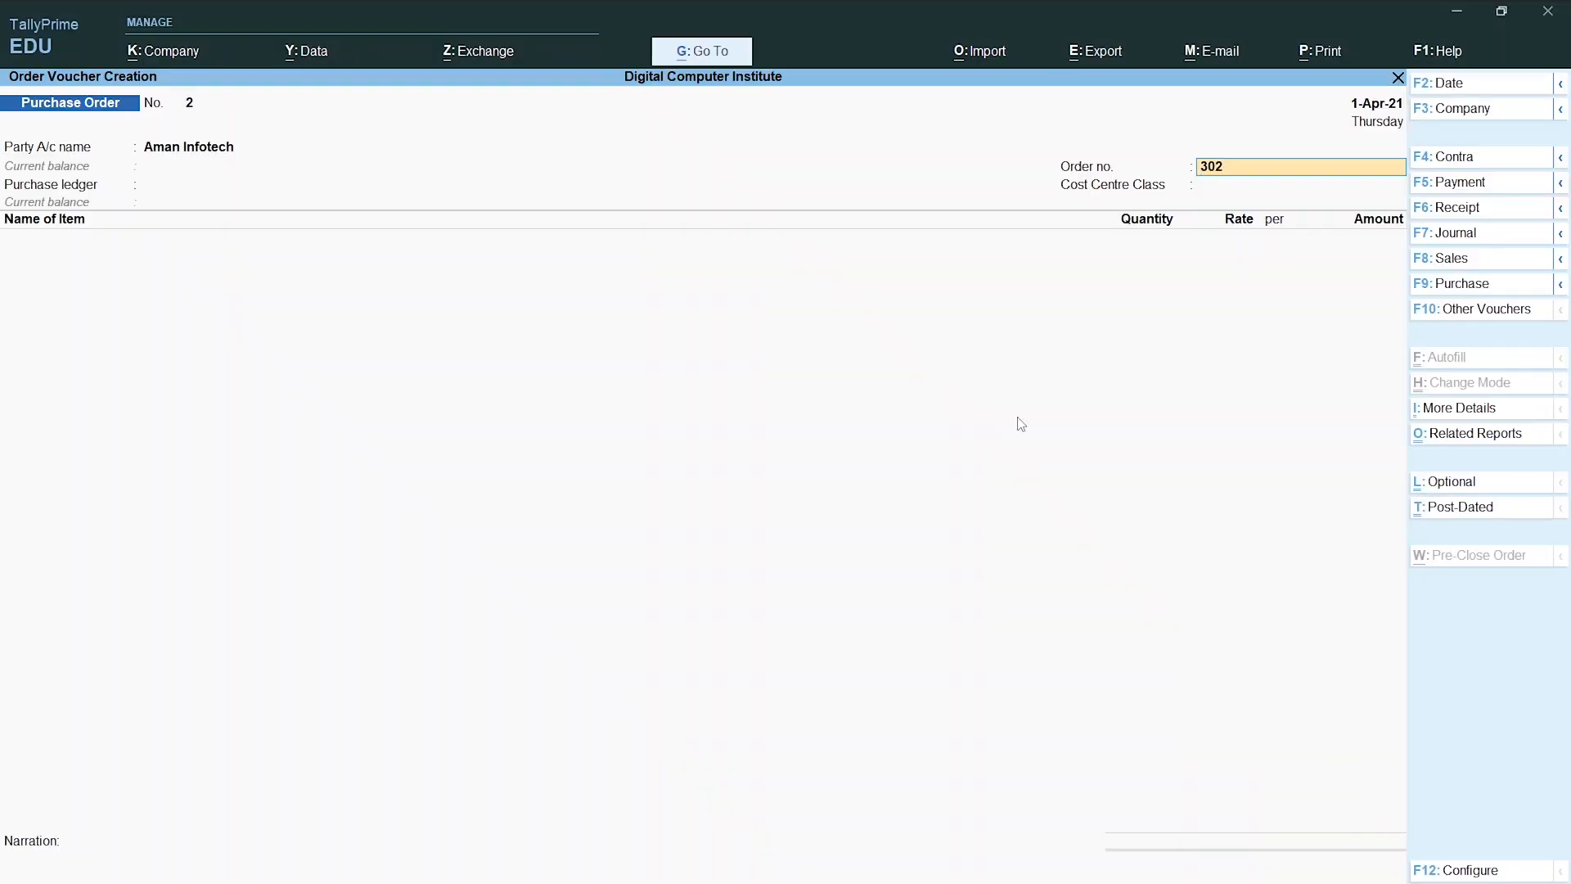
pyautogui.press('Return')
pyautogui.press('Return')
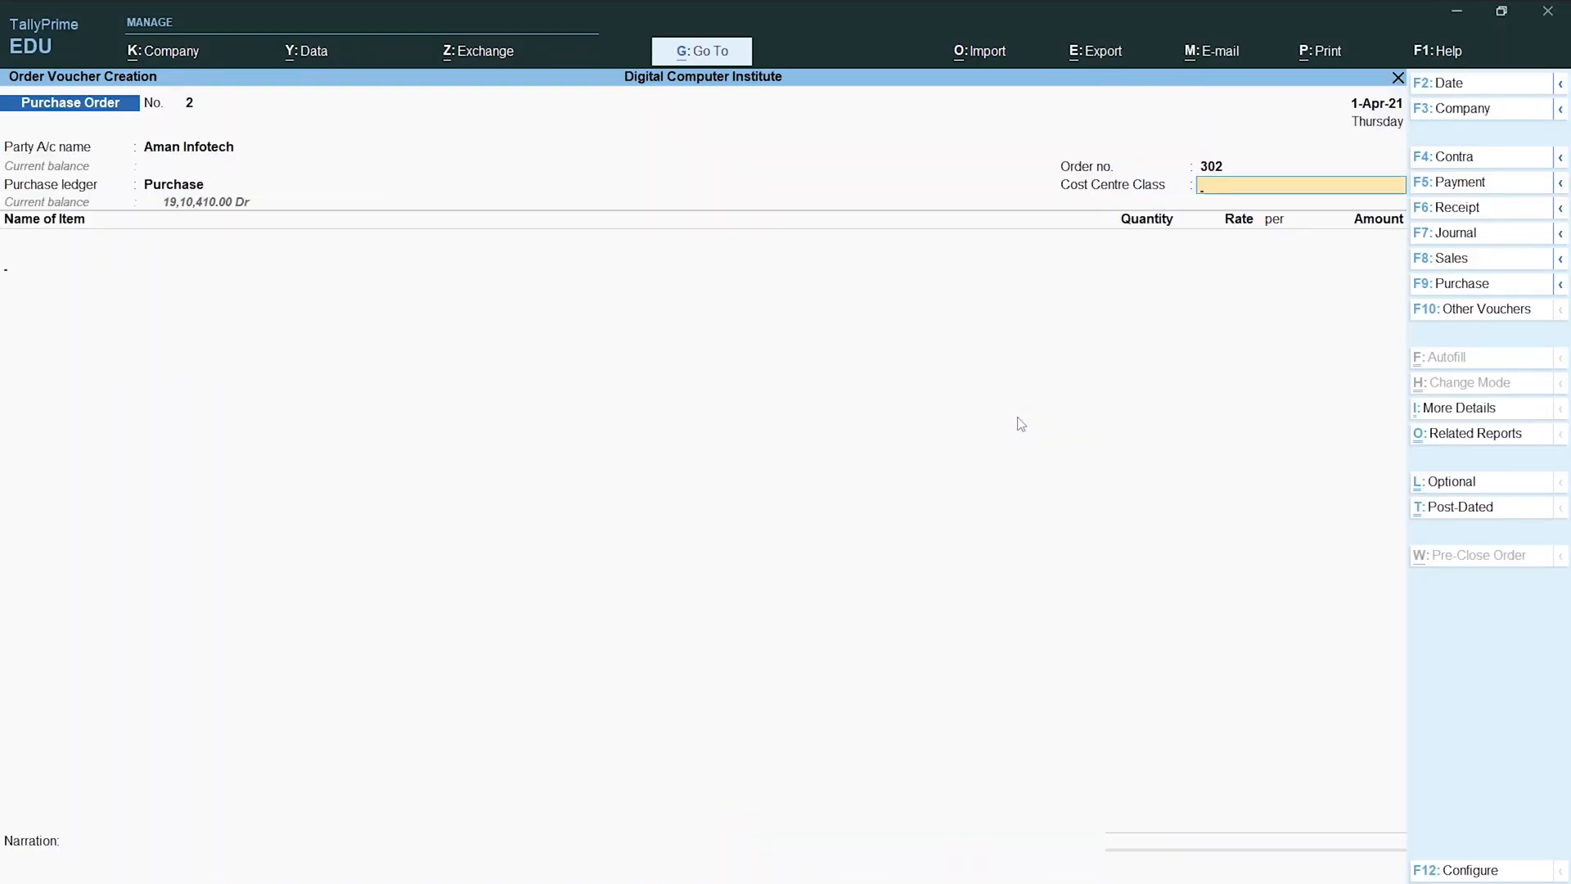
pyautogui.press('Return')
# Check Aman Infotech's first ordered item in the Word document and add Monitor M4444 to the voucher, due on 1-Apr-21.
pyautogui.hotkey('alt', 'Tab')
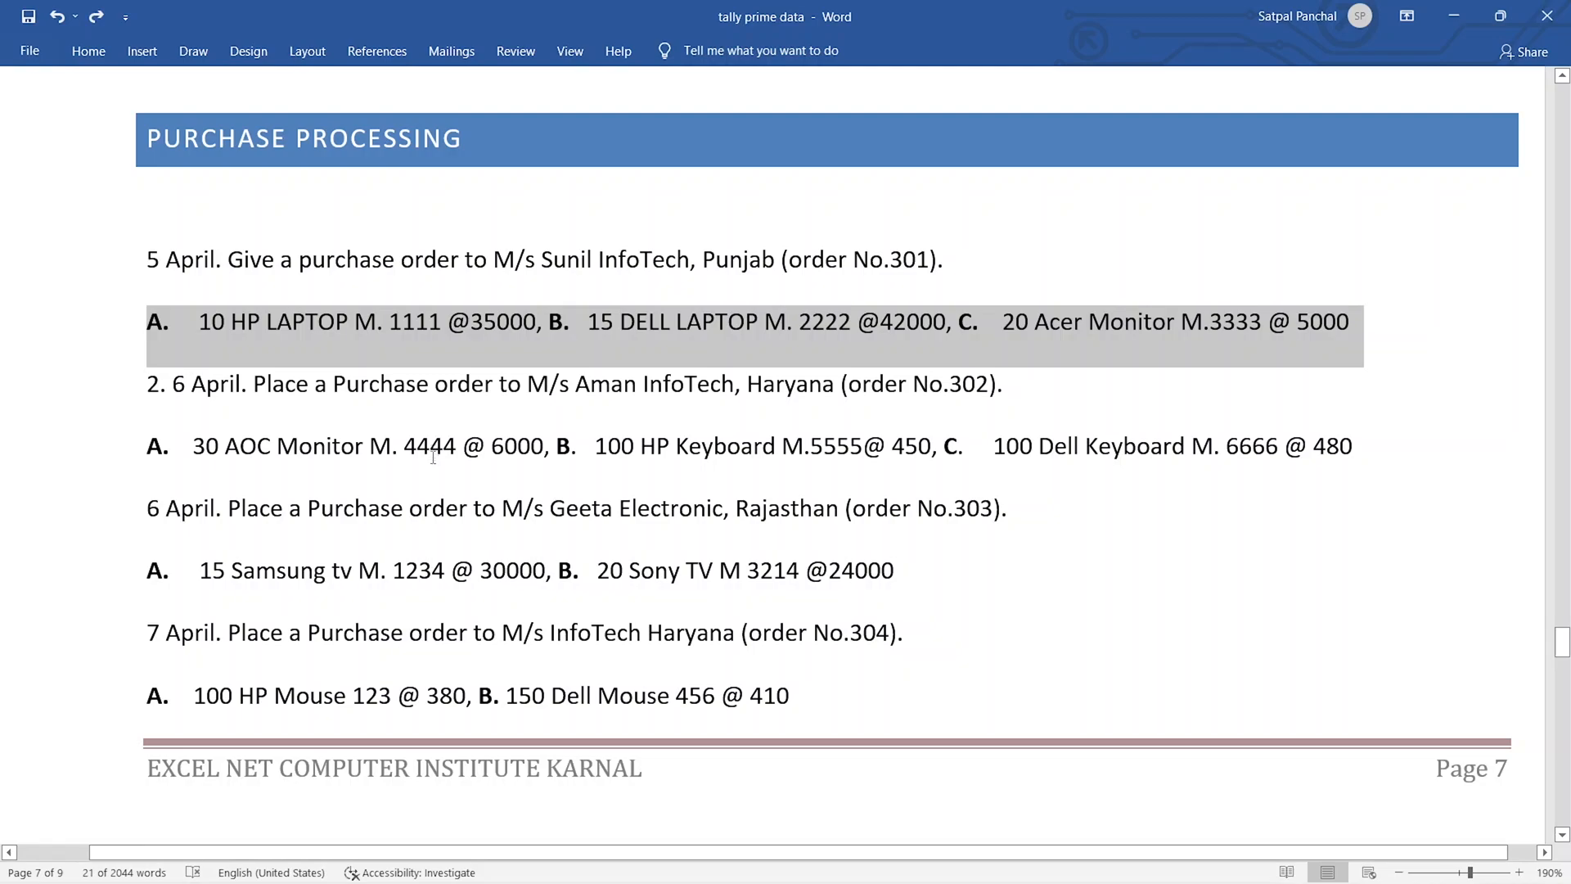
pyautogui.hotkey('alt', 'Tab')
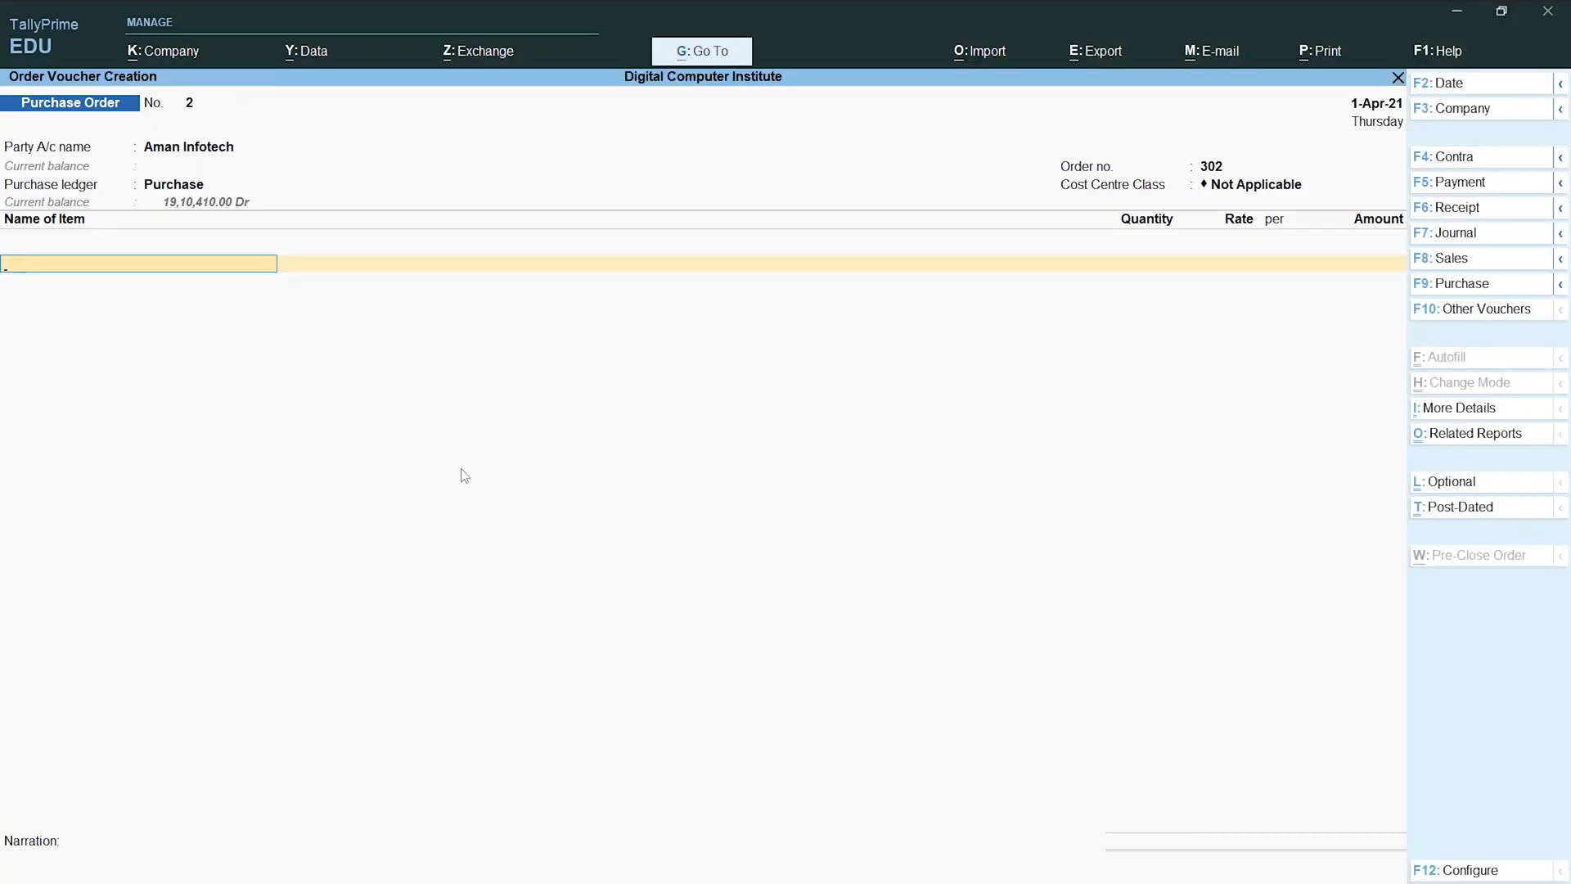
pyautogui.write('Mo')
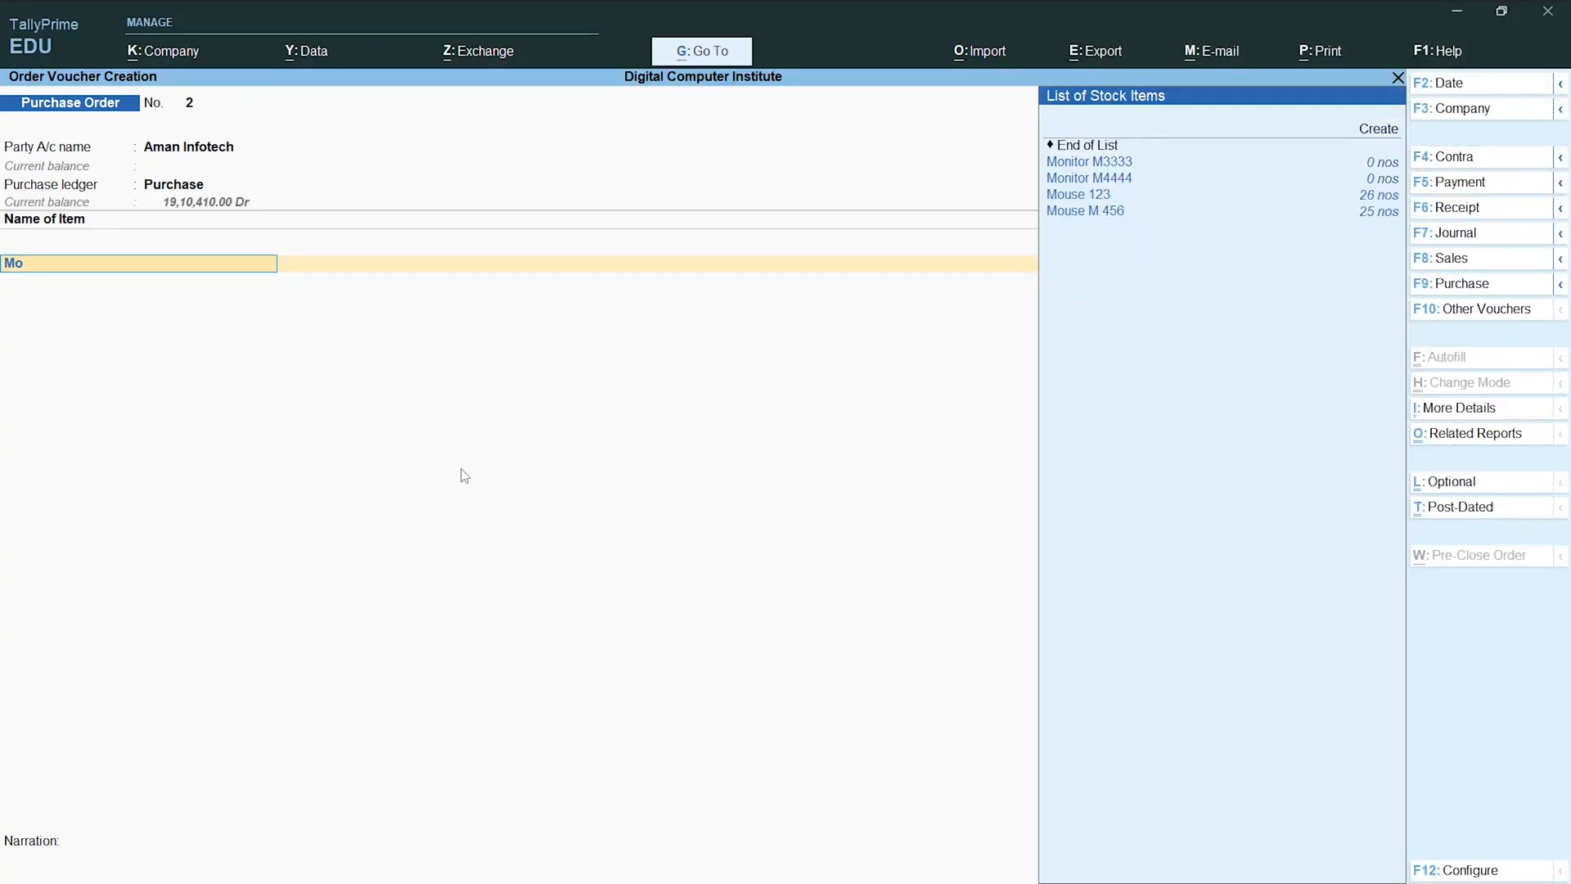
pyautogui.press('Down')
pyautogui.press('Return')
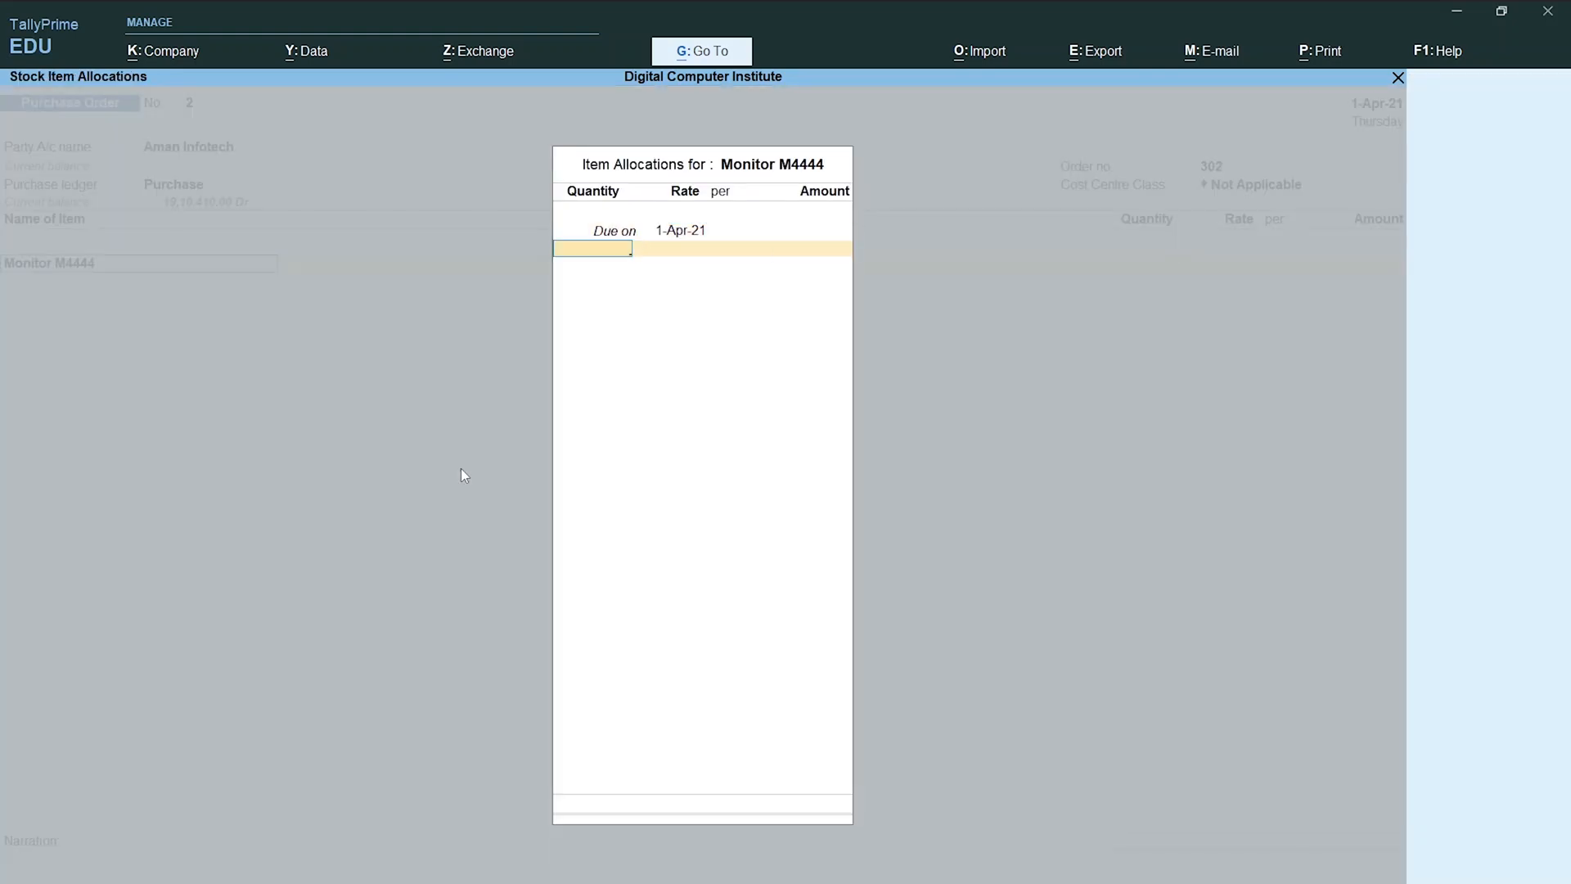
# Allocate 30 nos of Monitor M4444 at a rate of 6,000, following the Word document.
pyautogui.hotkey('alt', 'Tab')
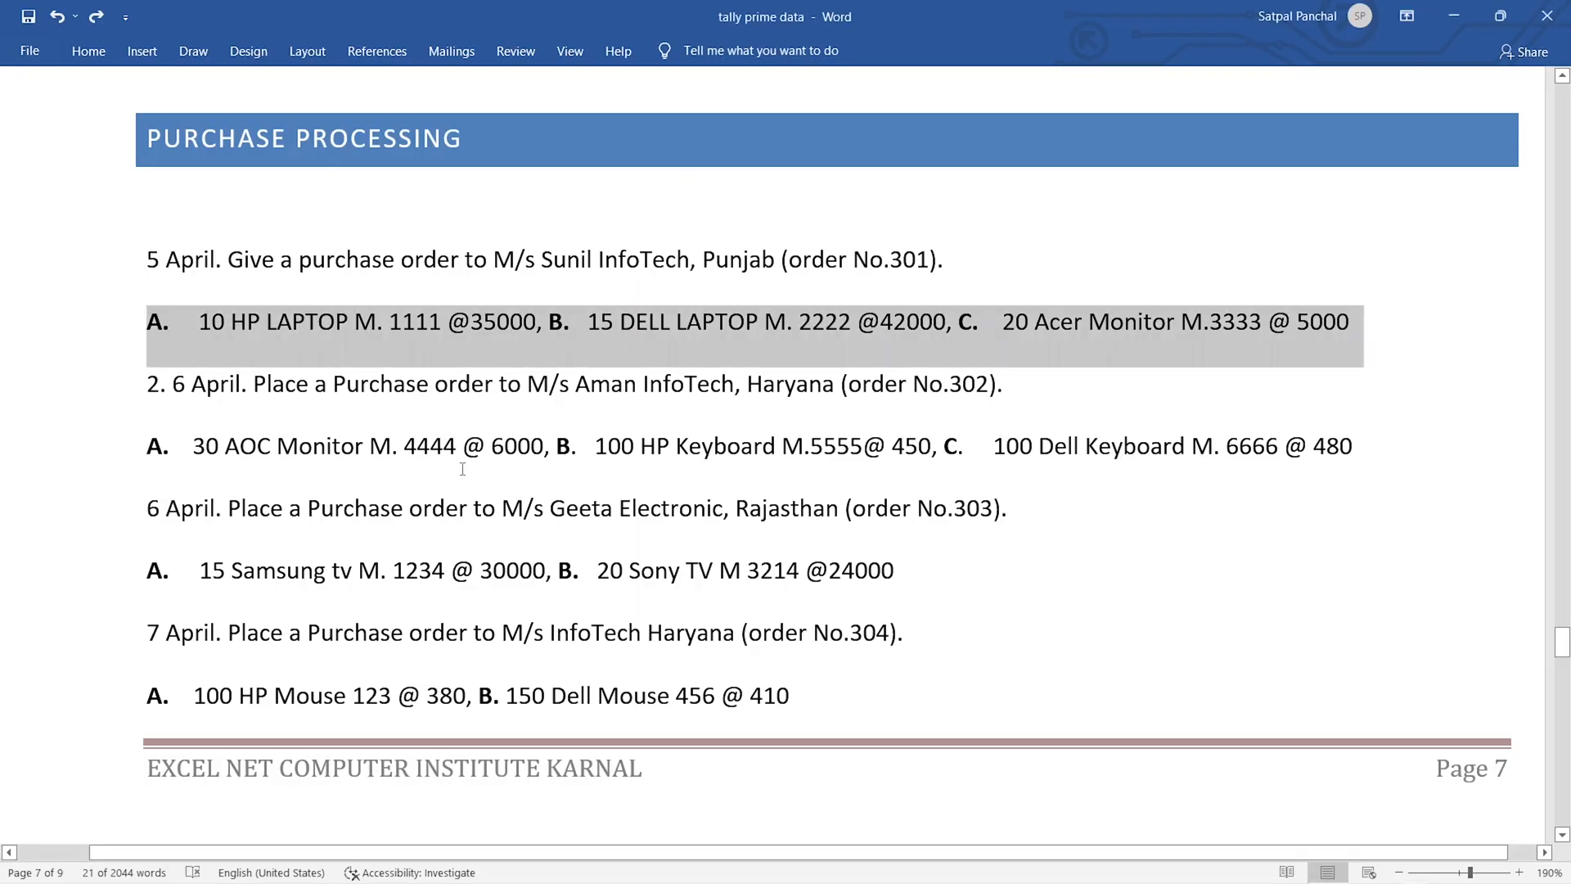
pyautogui.hotkey('alt', 'Tab')
pyautogui.write('3')
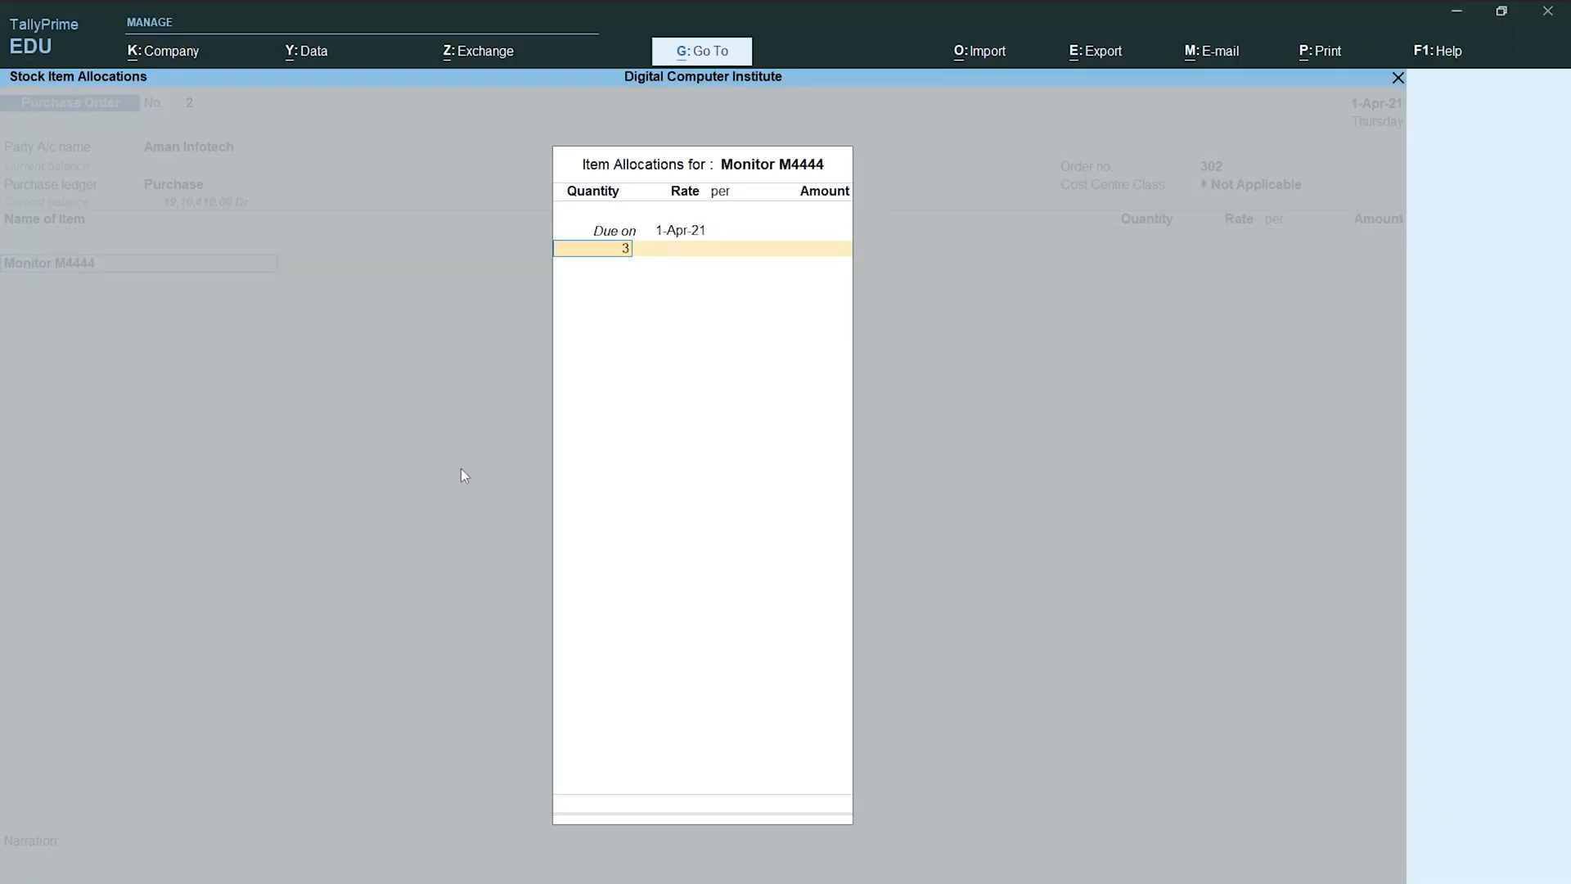
pyautogui.write('0')
pyautogui.press('Return')
pyautogui.write('6,00')
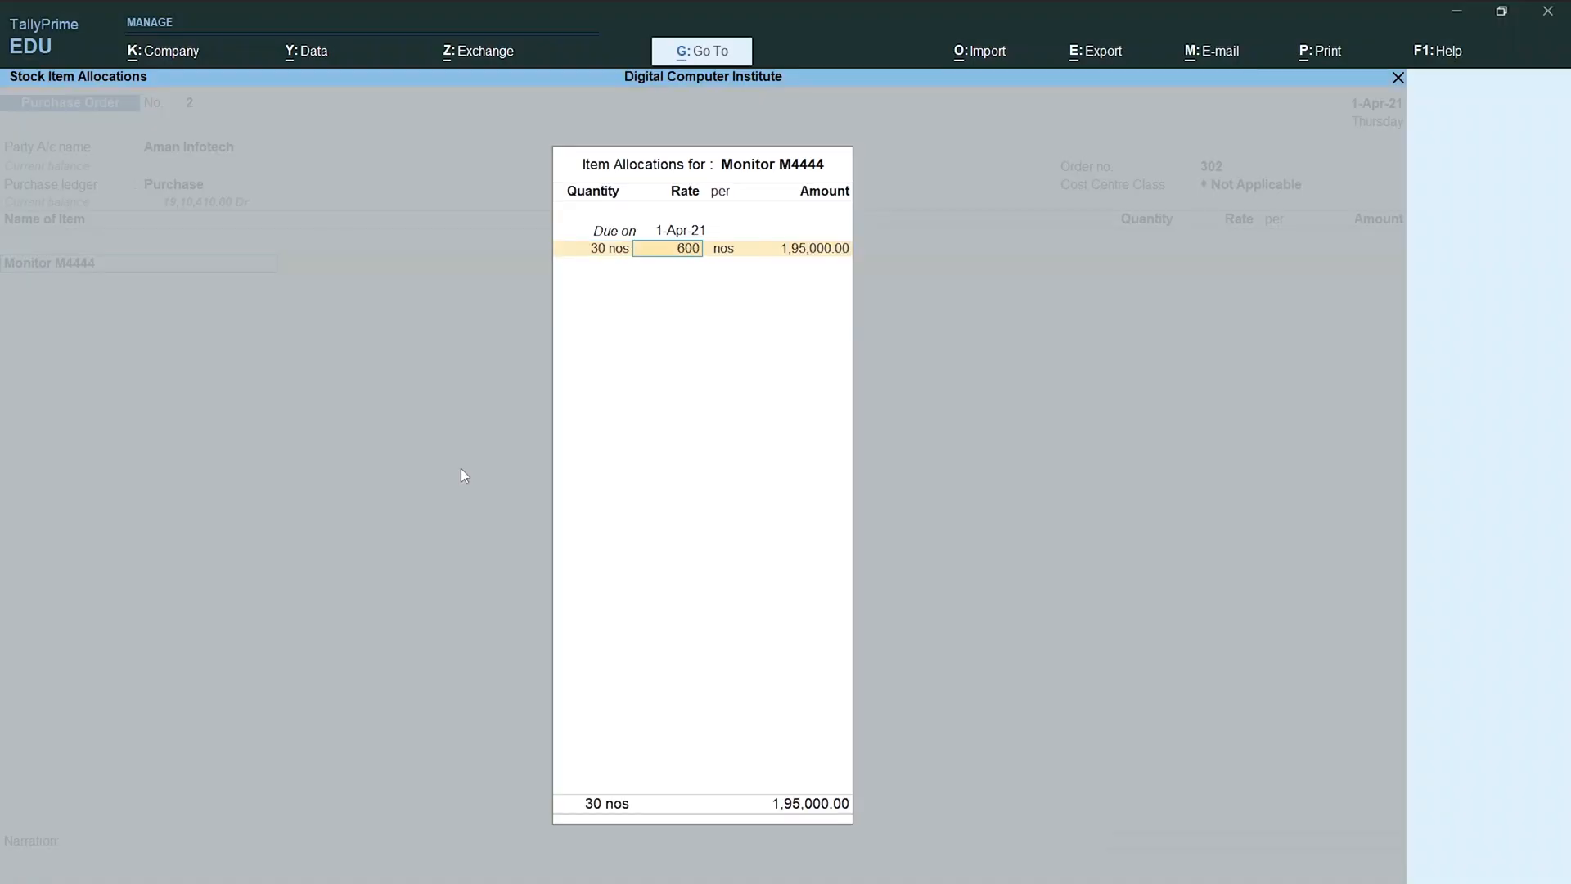
pyautogui.write('0')
pyautogui.press('Return')
pyautogui.press('Return')
pyautogui.press('Return')
pyautogui.press('Return')
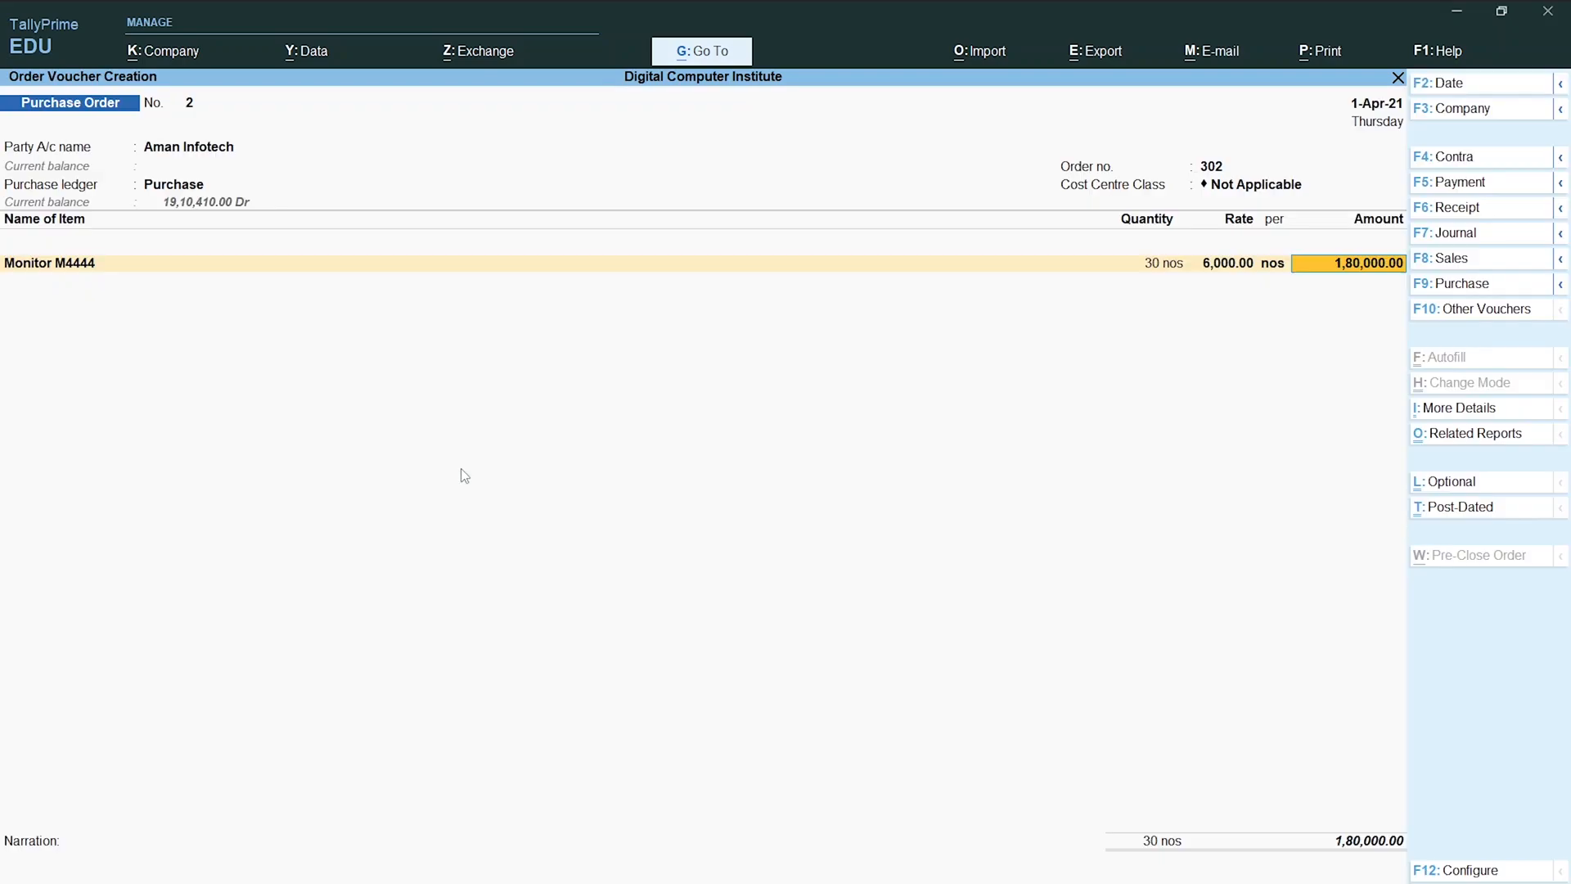
# Check Aman Infotech's second ordered item in the Word document and add Keyboard M5555 to the voucher, due on 1-Apr-21.
pyautogui.press('Return')
pyautogui.hotkey('alt', 'Tab')
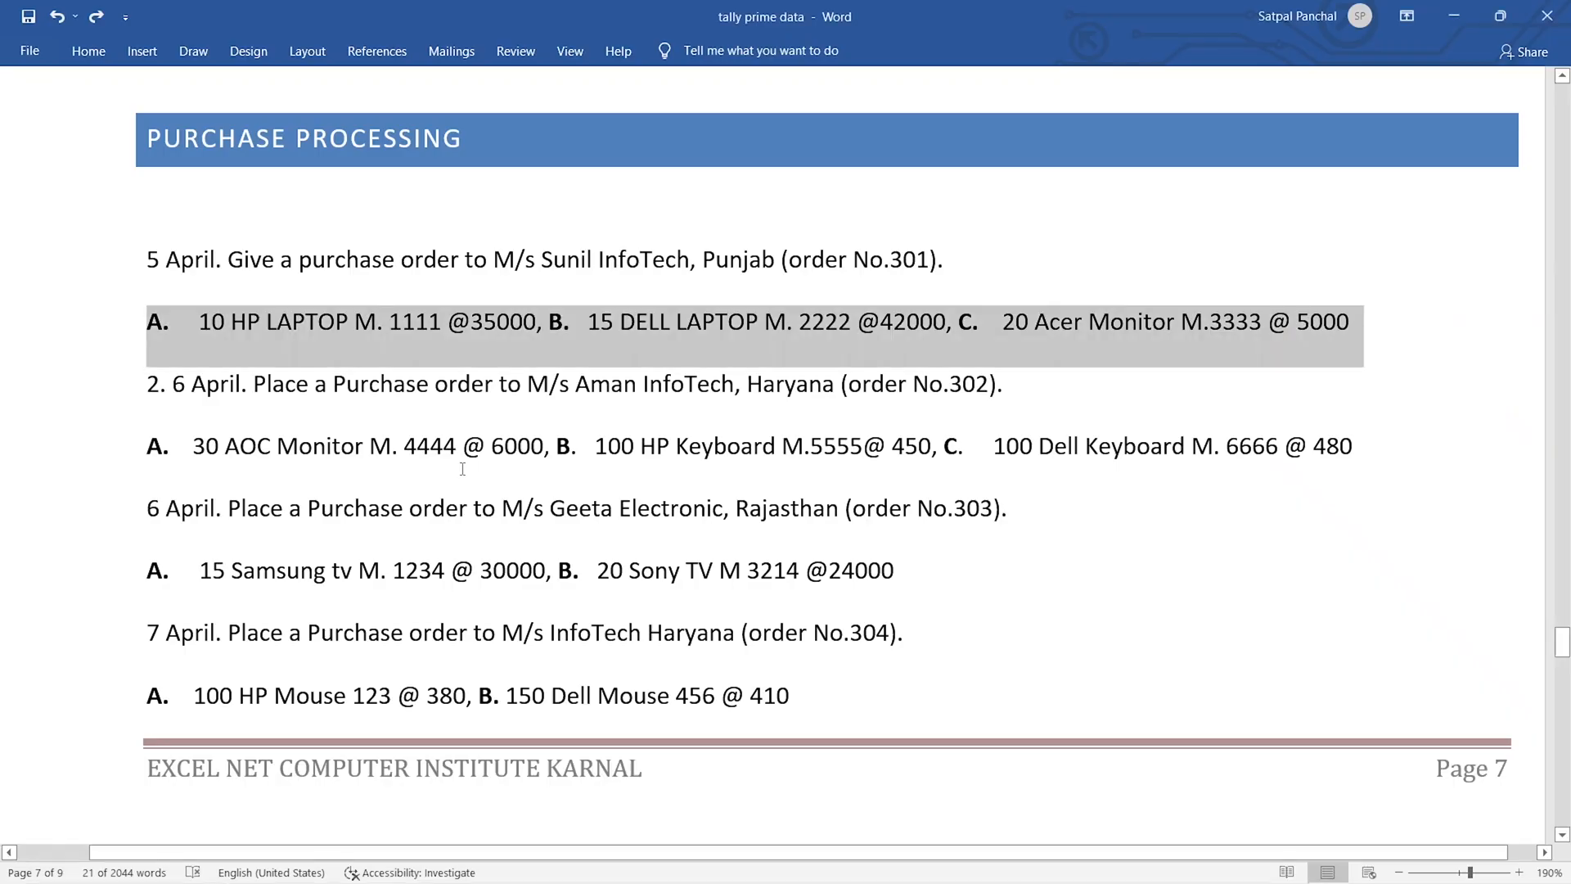
pyautogui.moveTo(597, 446); pyautogui.dragTo(862, 446)
pyautogui.hotkey('alt', 'Tab')
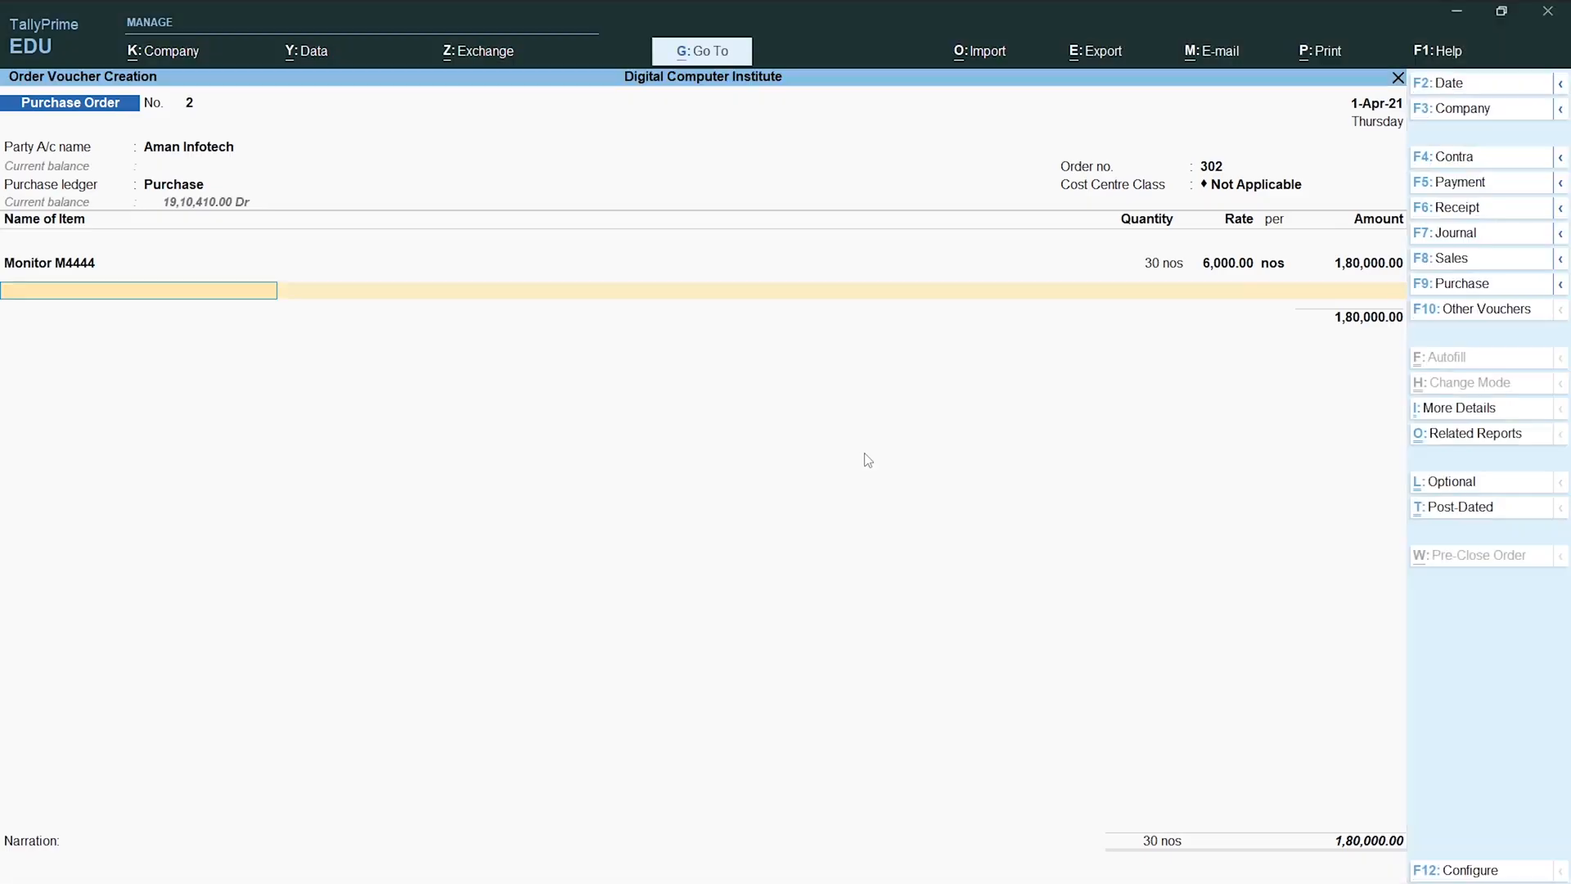
pyautogui.write('Ke')
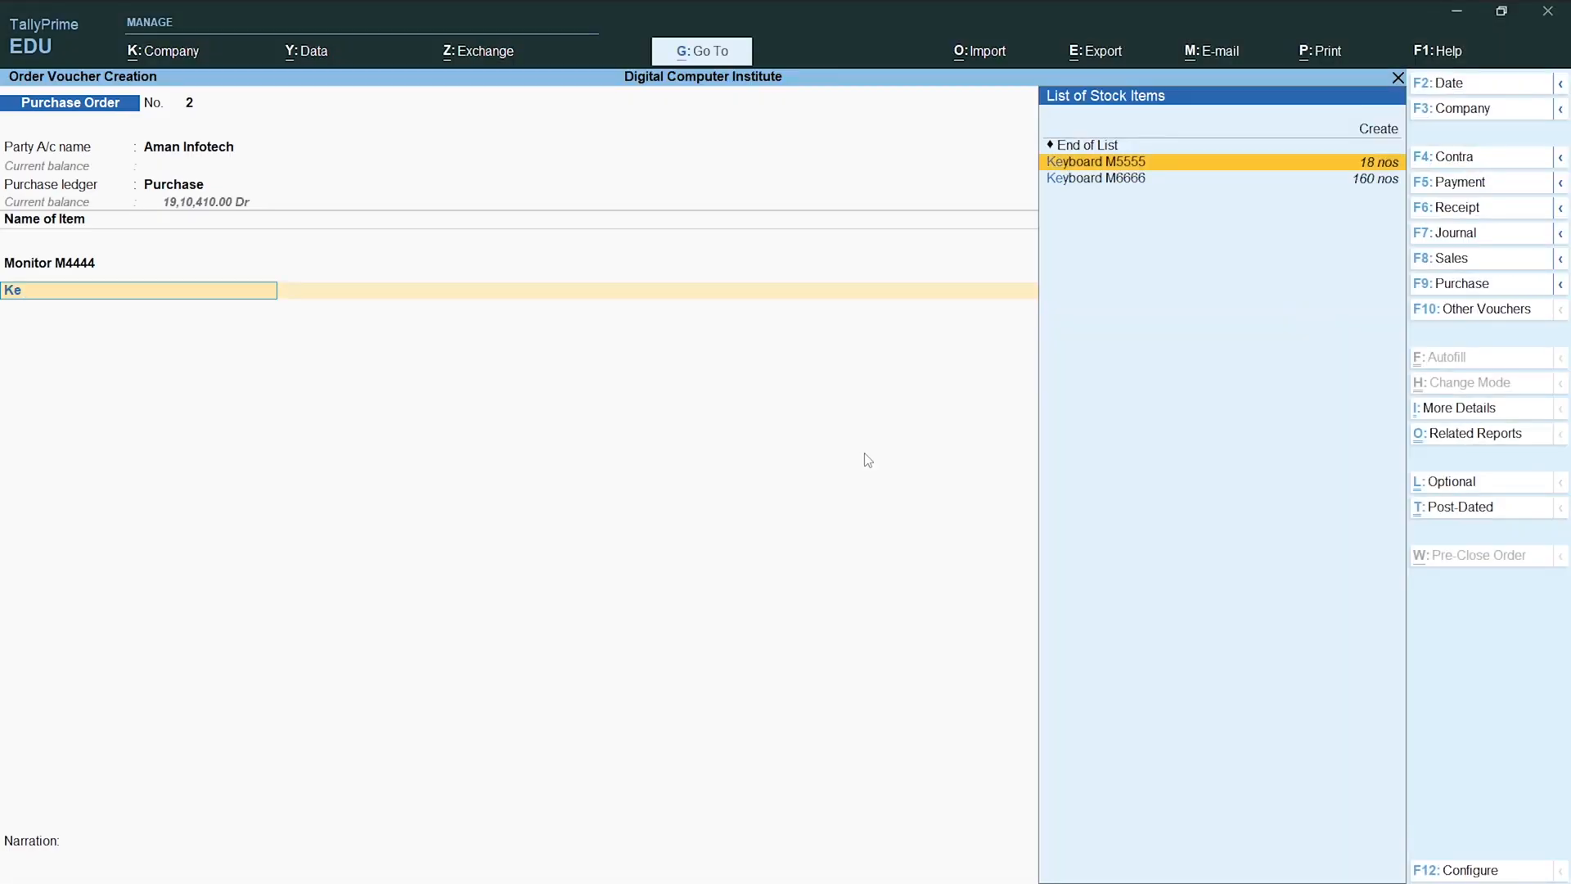
pyautogui.press('Return')
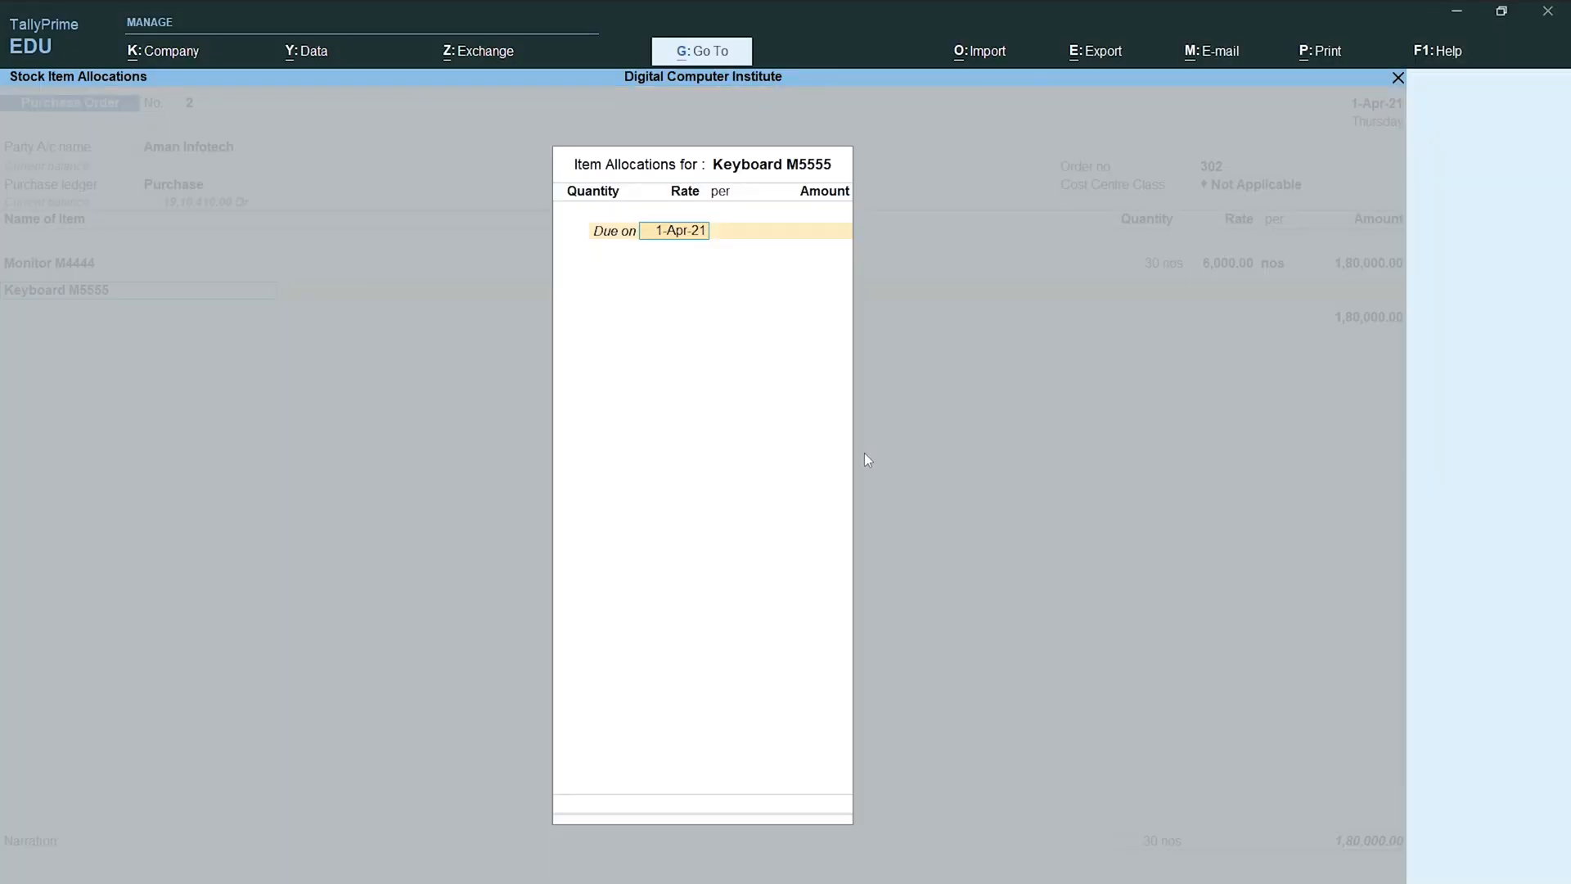
pyautogui.press('Return')
# Allocate 100 nos of Keyboard M5555 at a rate of 450, following the Word document.
pyautogui.write('100')
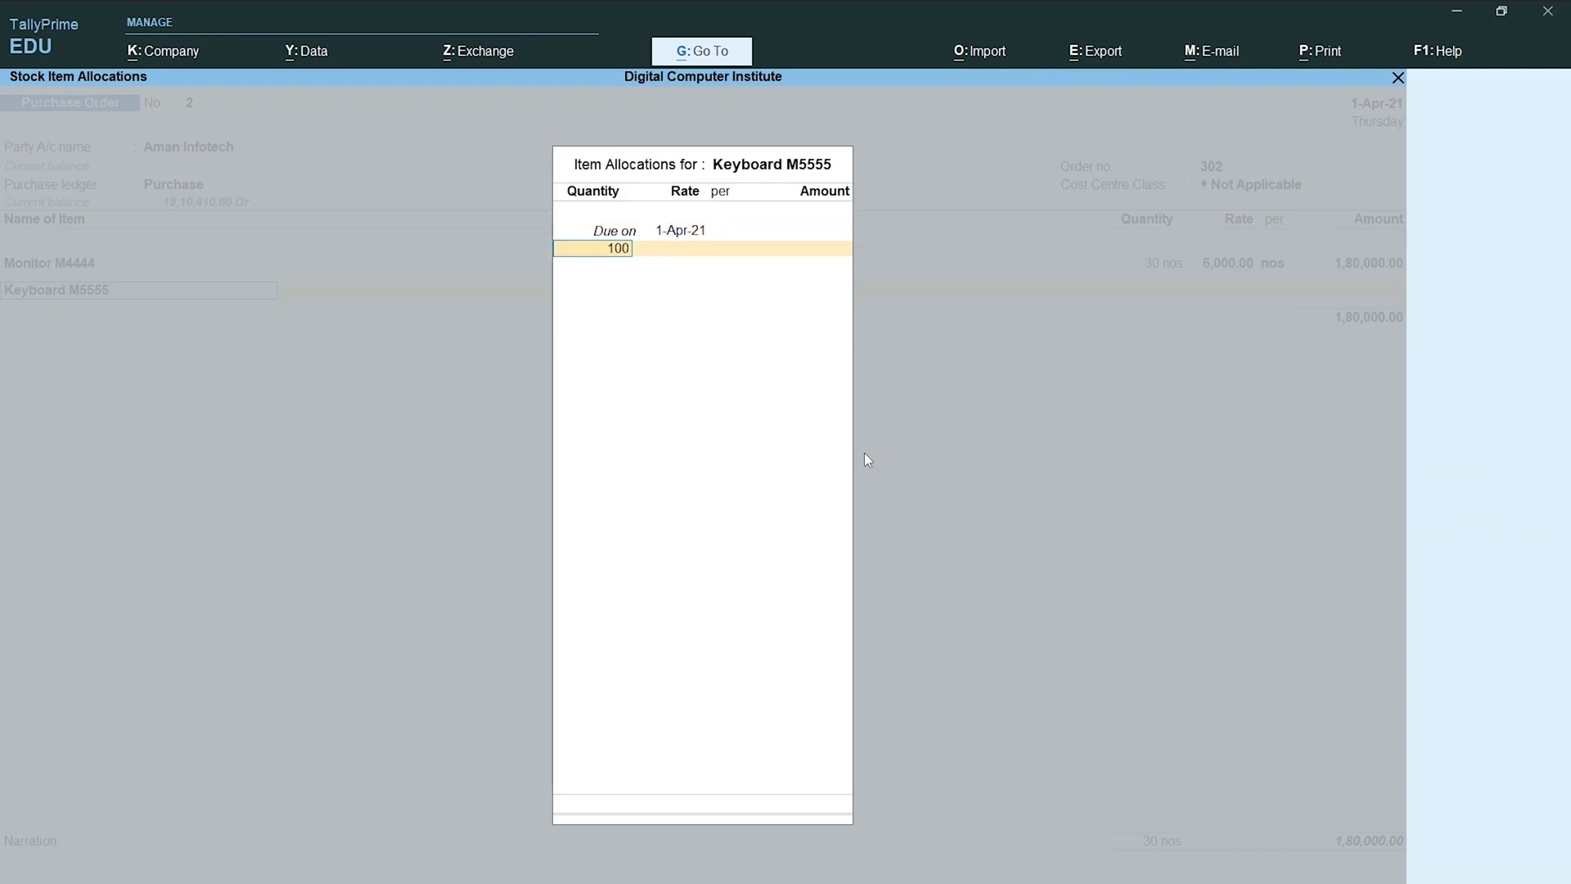
pyautogui.press('Return')
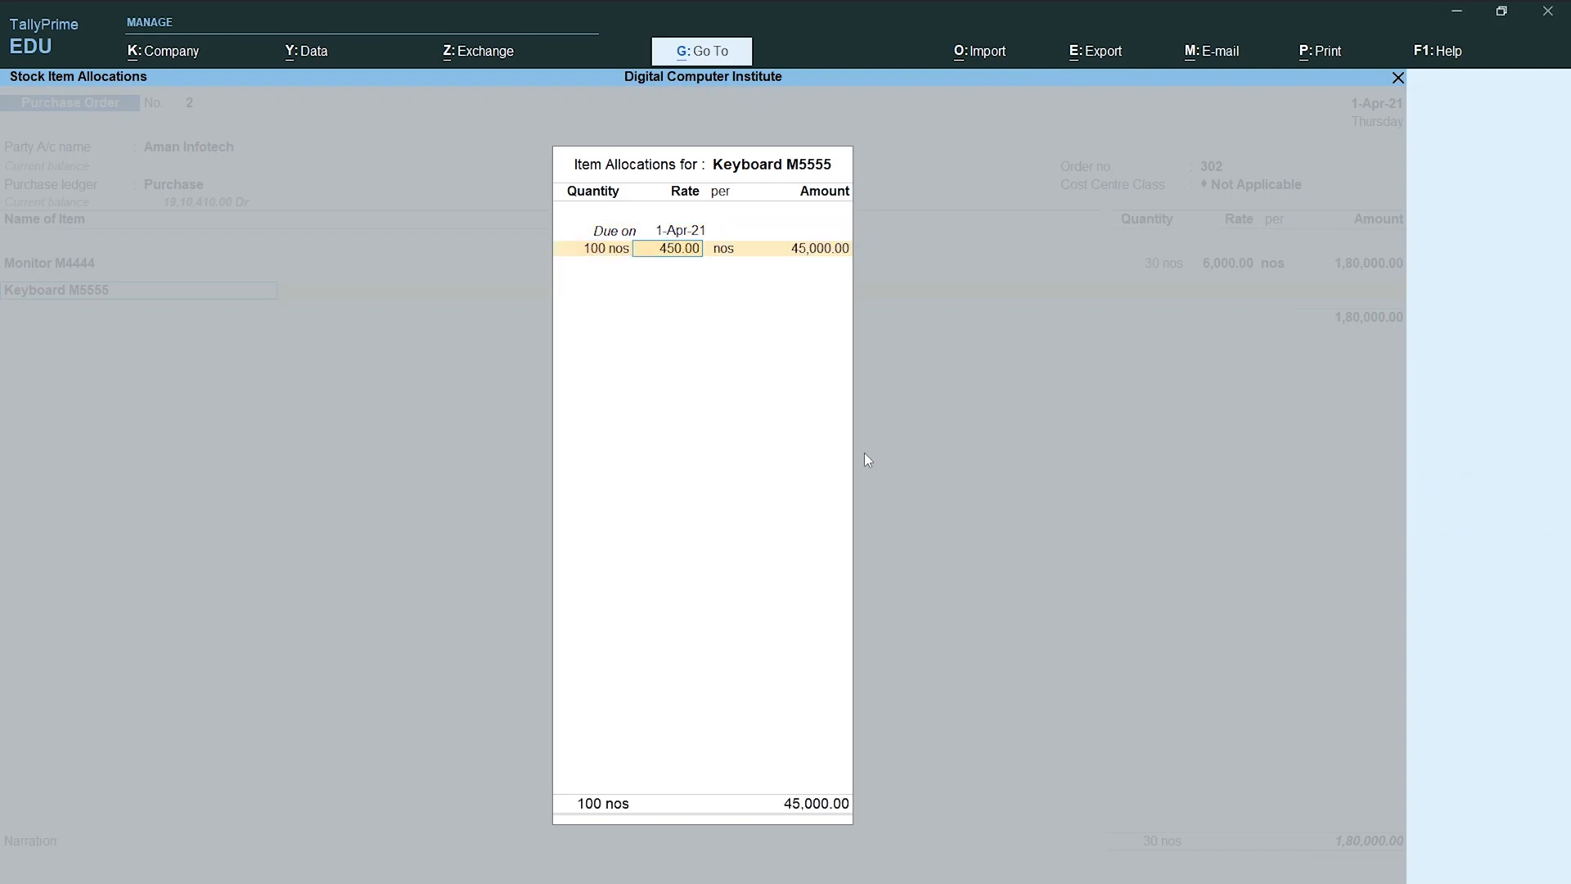
pyautogui.hotkey('alt', 'Tab')
pyautogui.hotkey('alt', 'Tab')
pyautogui.press('Return')
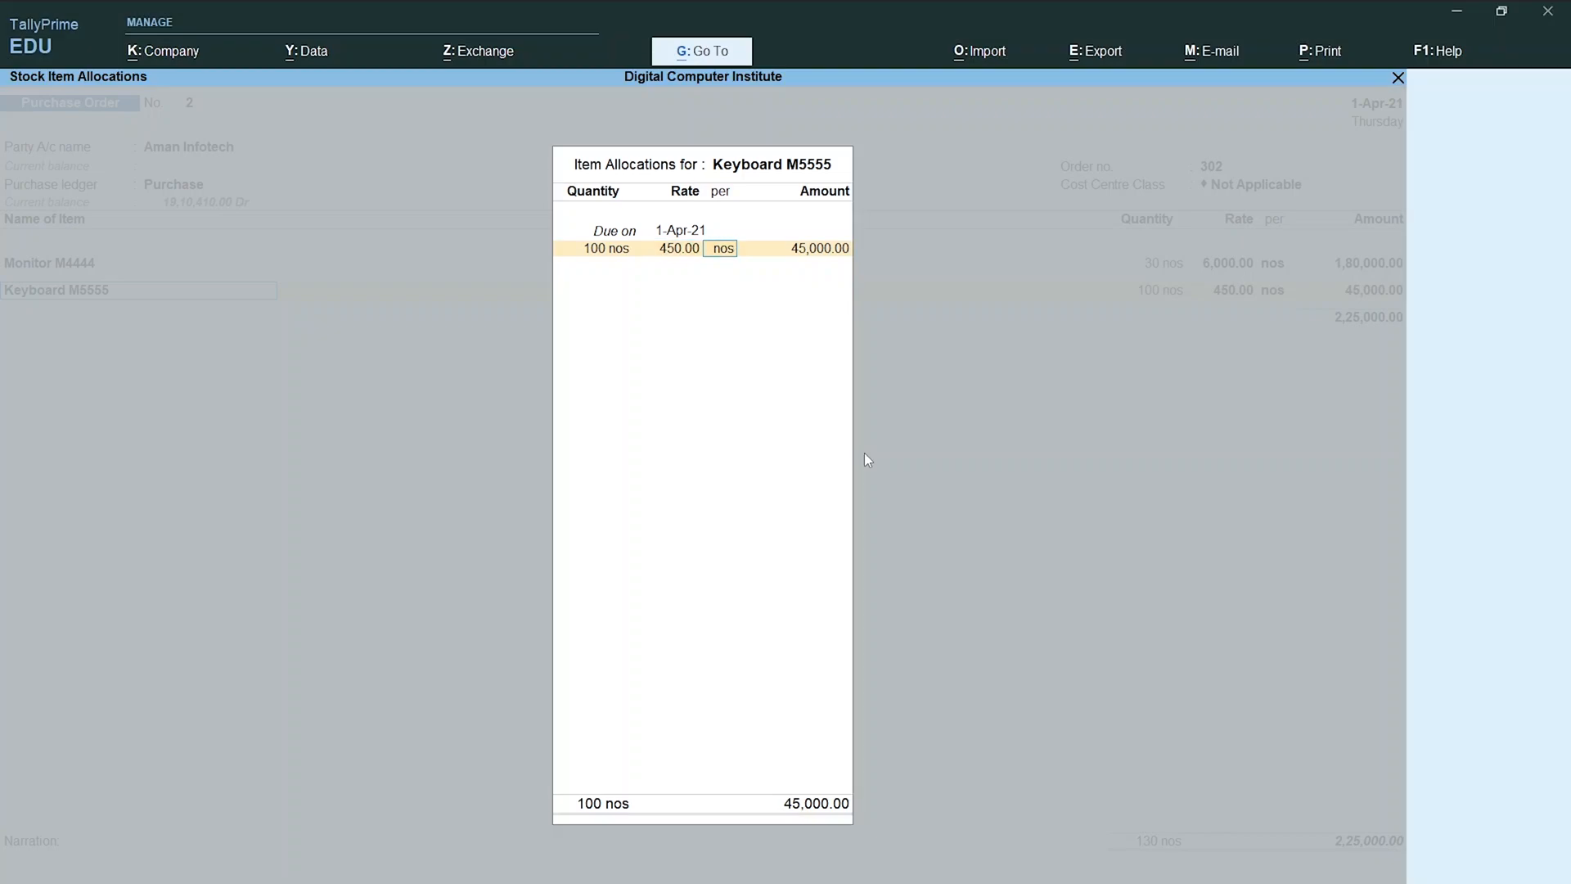
pyautogui.press('Return')
pyautogui.press('Return')
pyautogui.press('Return')
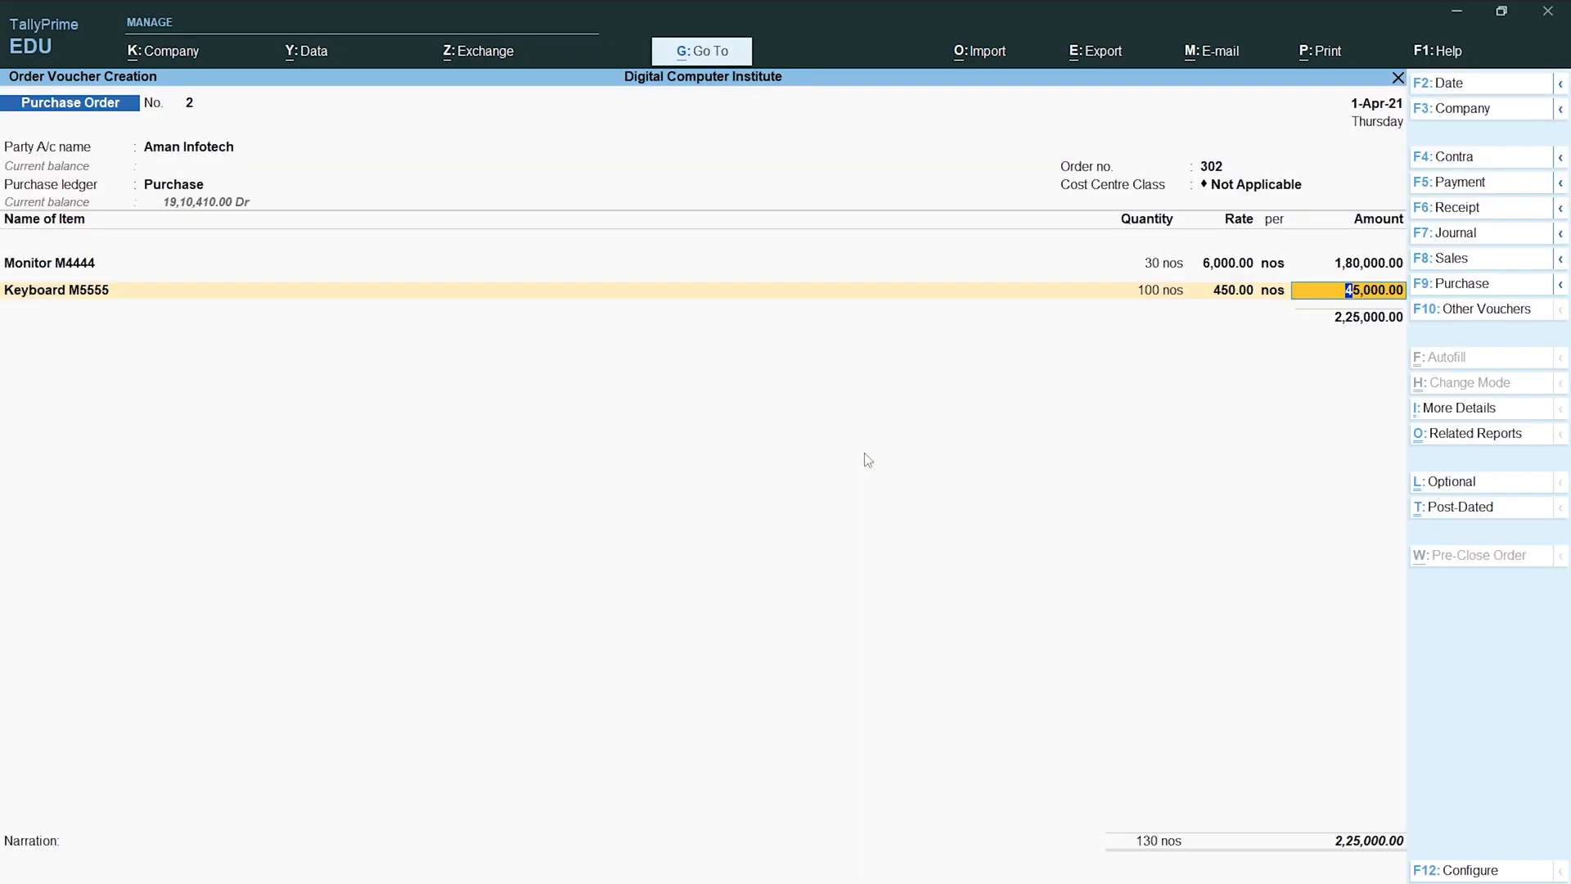
pyautogui.press('Return')
# Check Aman Infotech's third ordered item in the Word document and add Keyboard M6666 to the voucher, due on 1-Apr-21.
pyautogui.hotkey('alt', 'Tab')
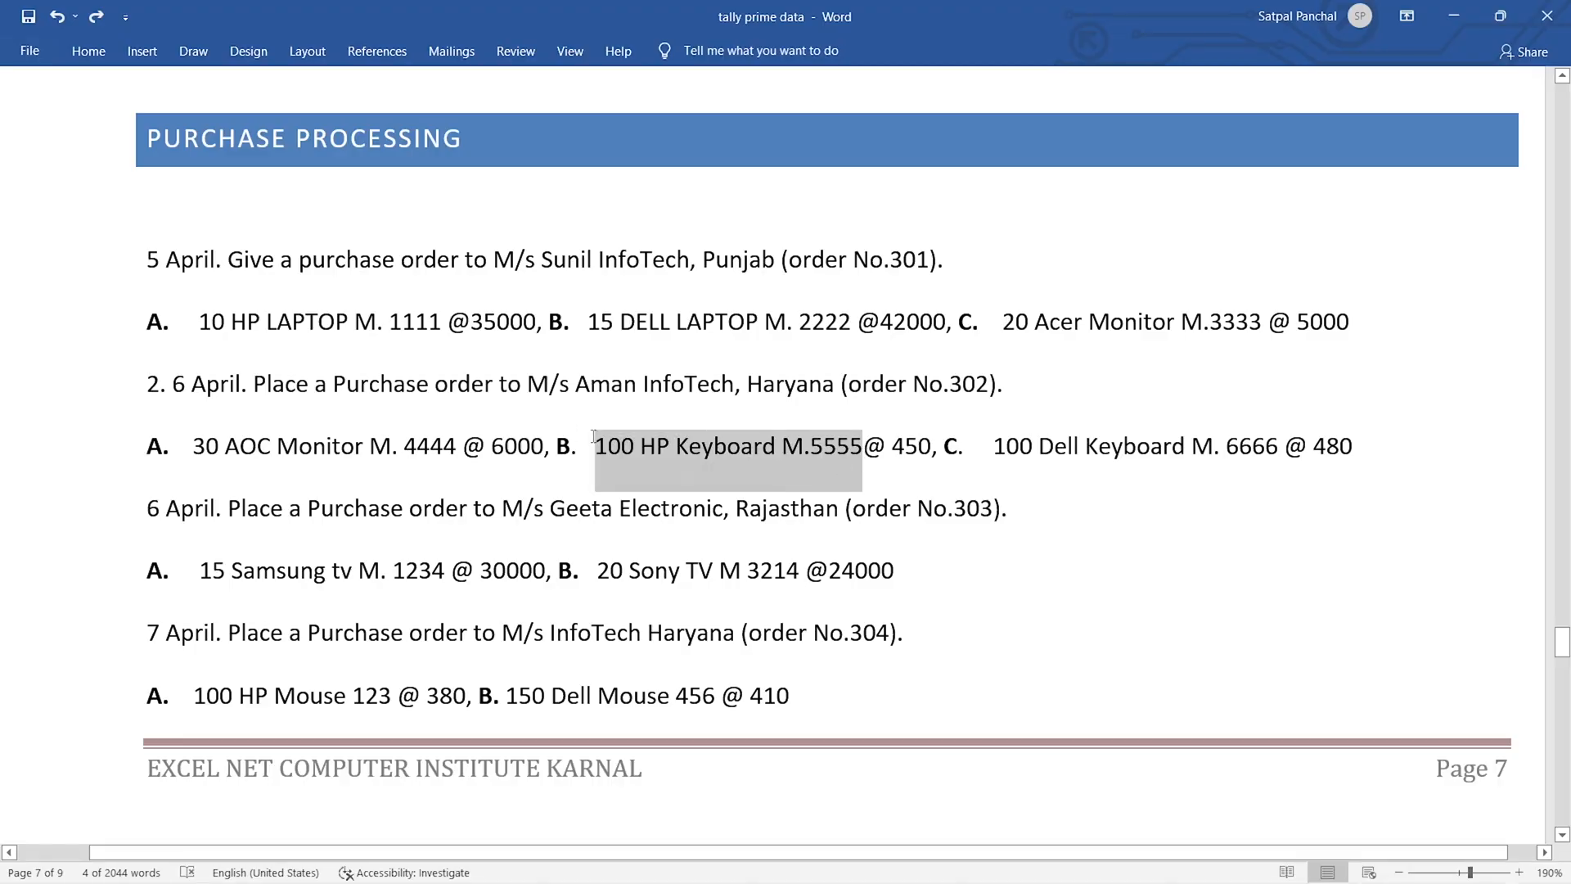
pyautogui.hotkey('alt', 'Tab')
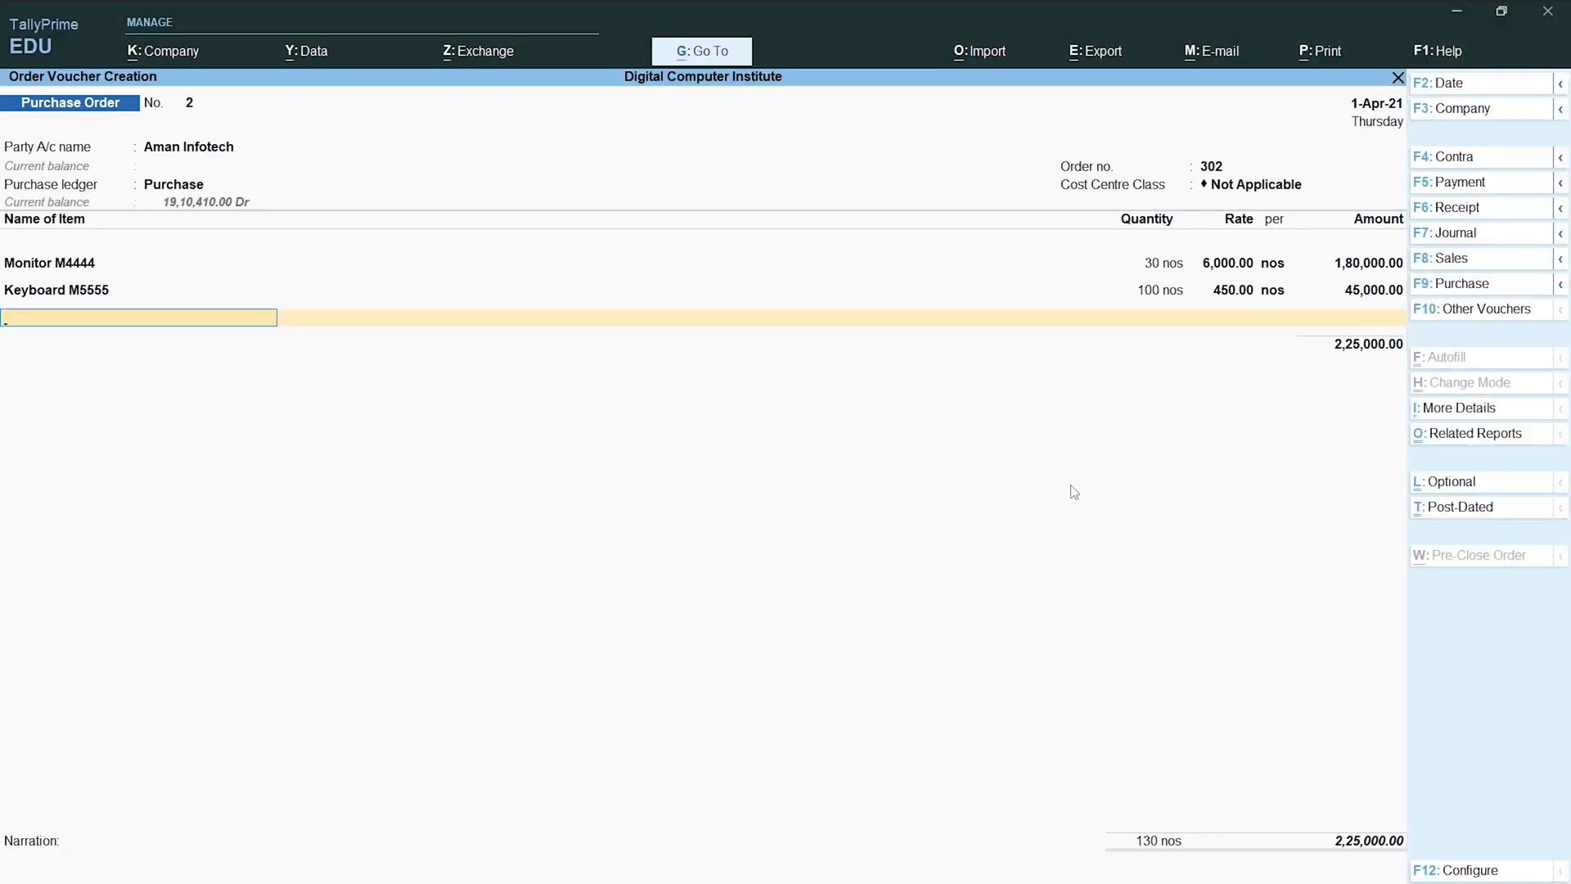
pyautogui.write('K')
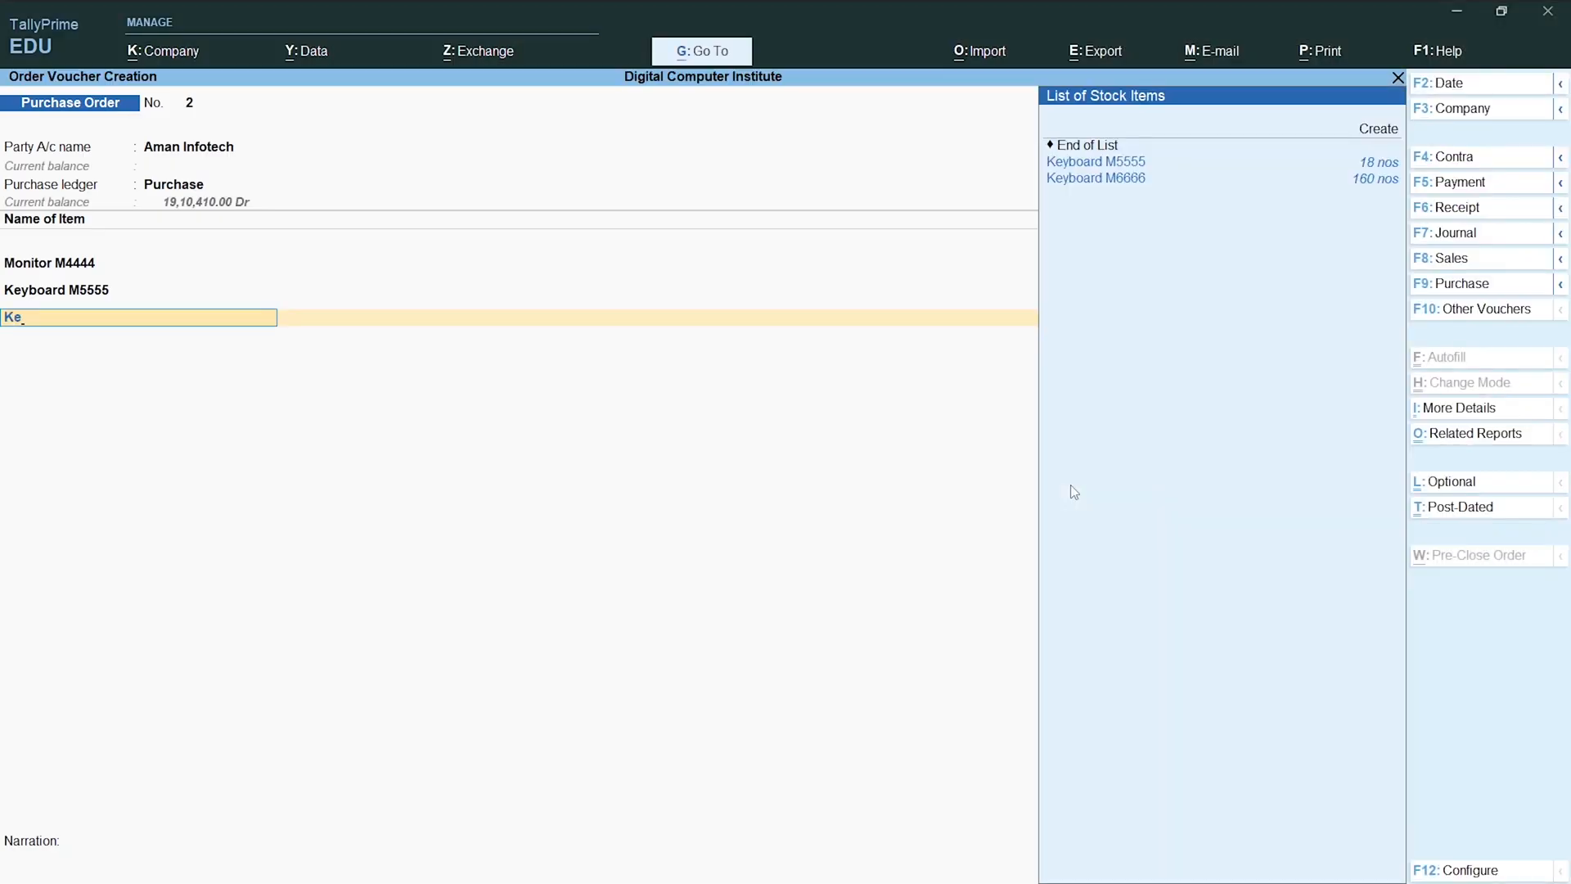
pyautogui.write('e')
pyautogui.press('Down')
pyautogui.press('Return')
pyautogui.press('Return')
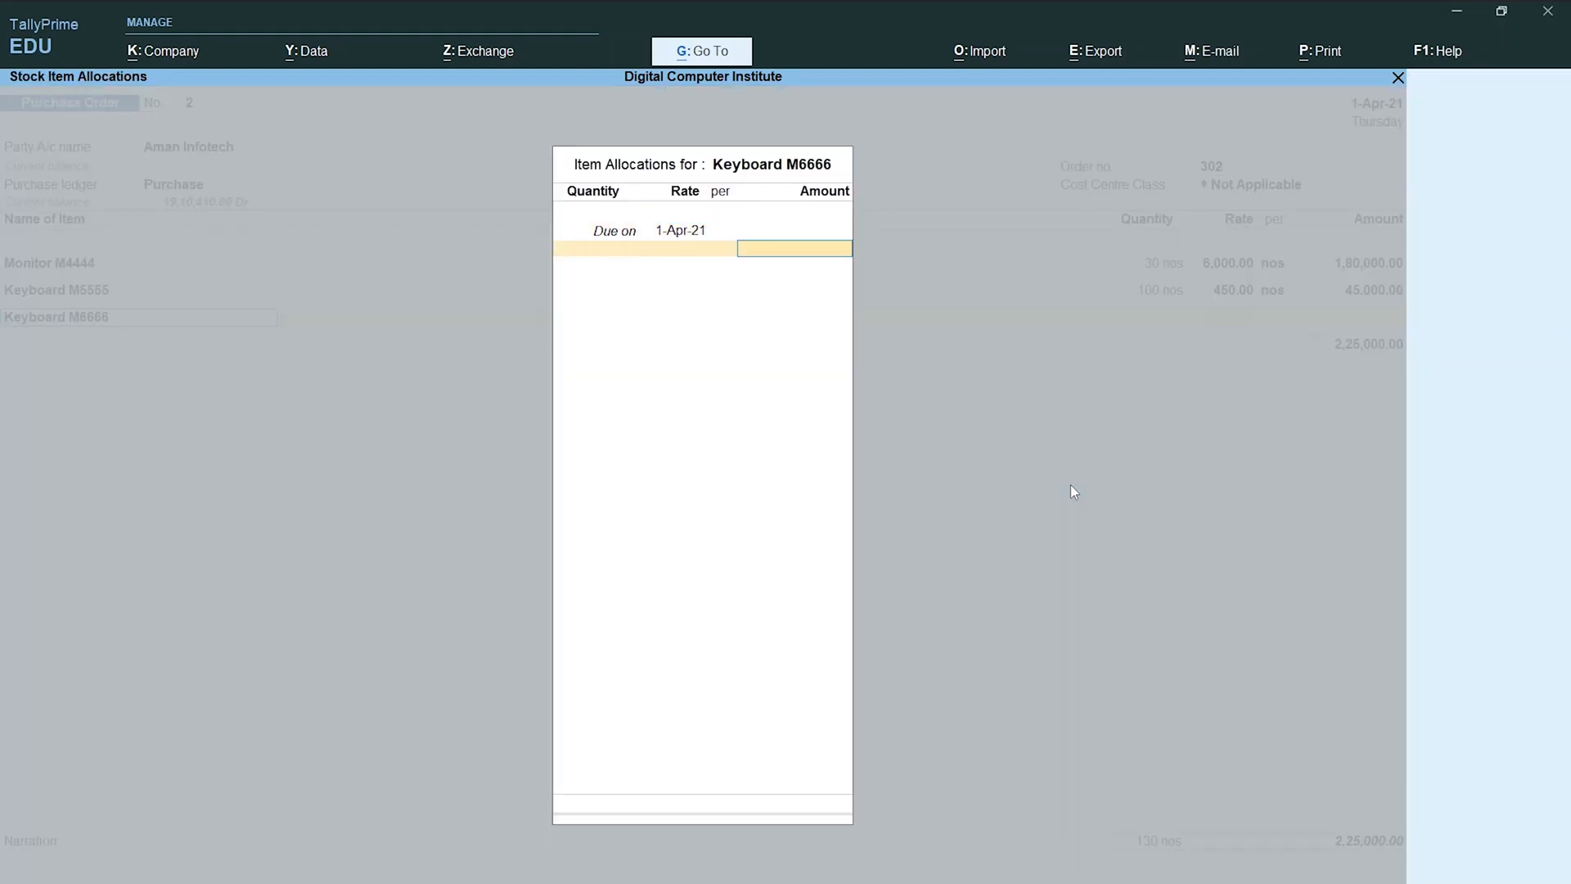
pyautogui.press('Return')
# Allocate 100 nos of Keyboard M6666 at a rate of 480 and check the item list against the Word document's order.
pyautogui.write('100')
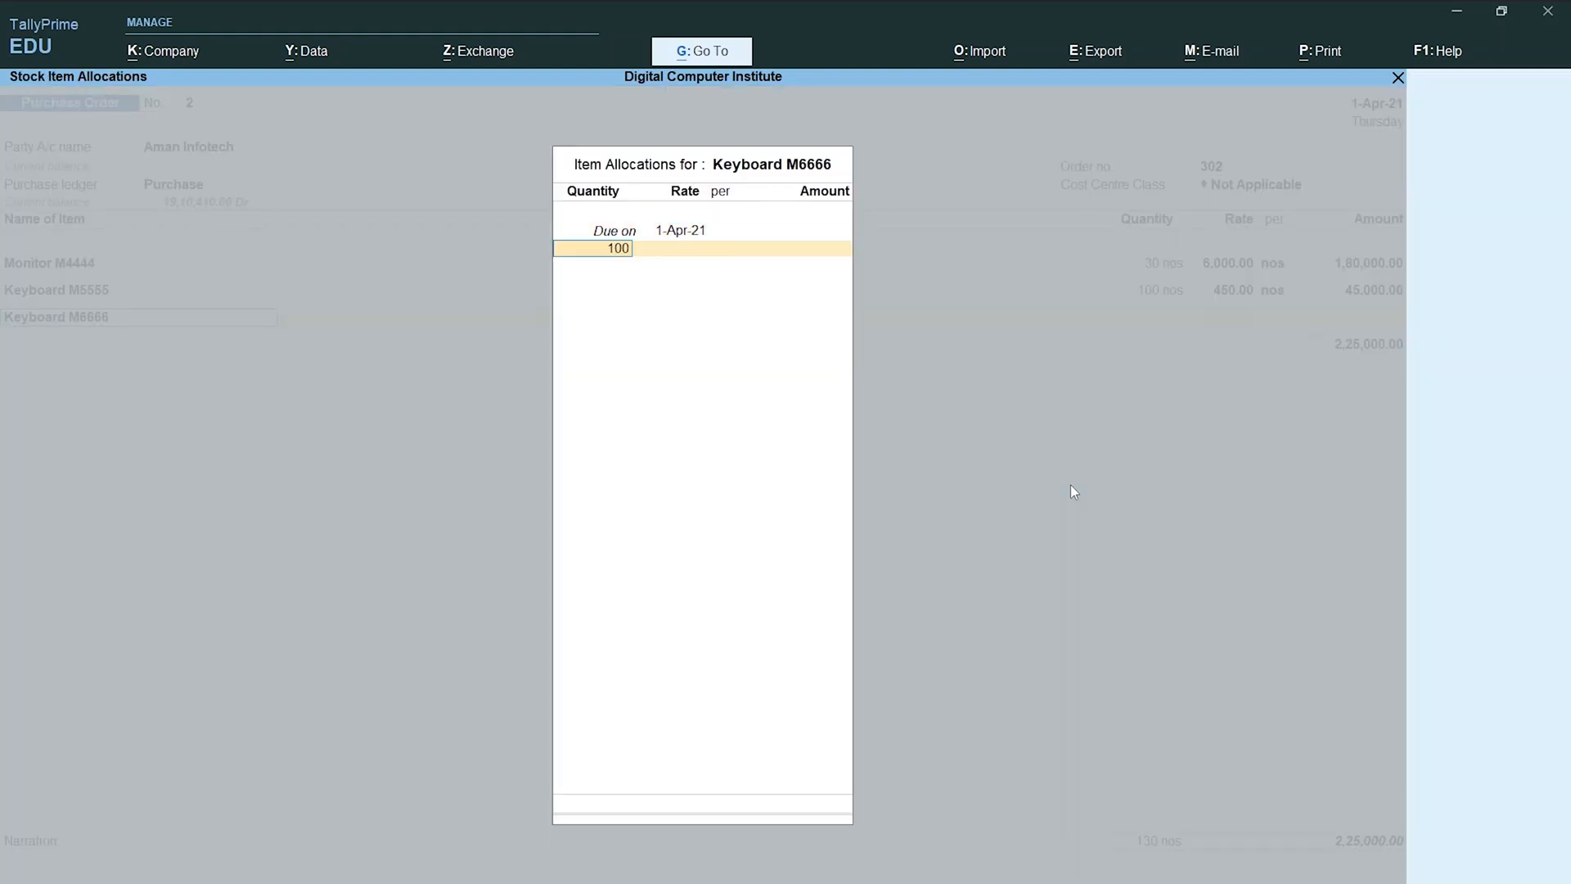
pyautogui.press('Return')
pyautogui.hotkey('alt', 'Tab')
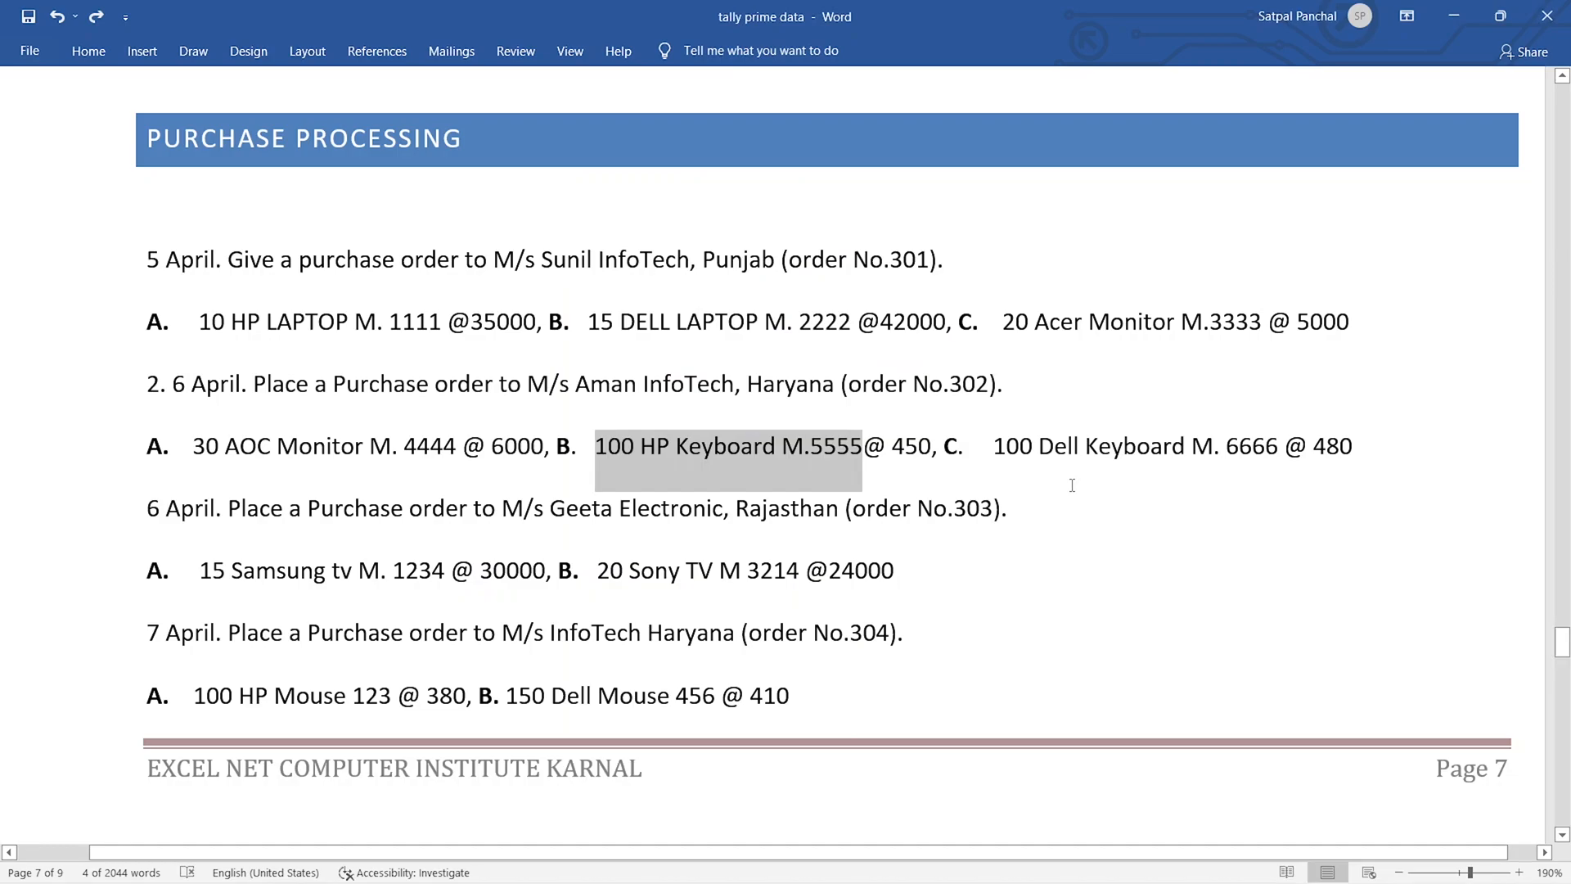
pyautogui.hotkey('alt', 'Tab')
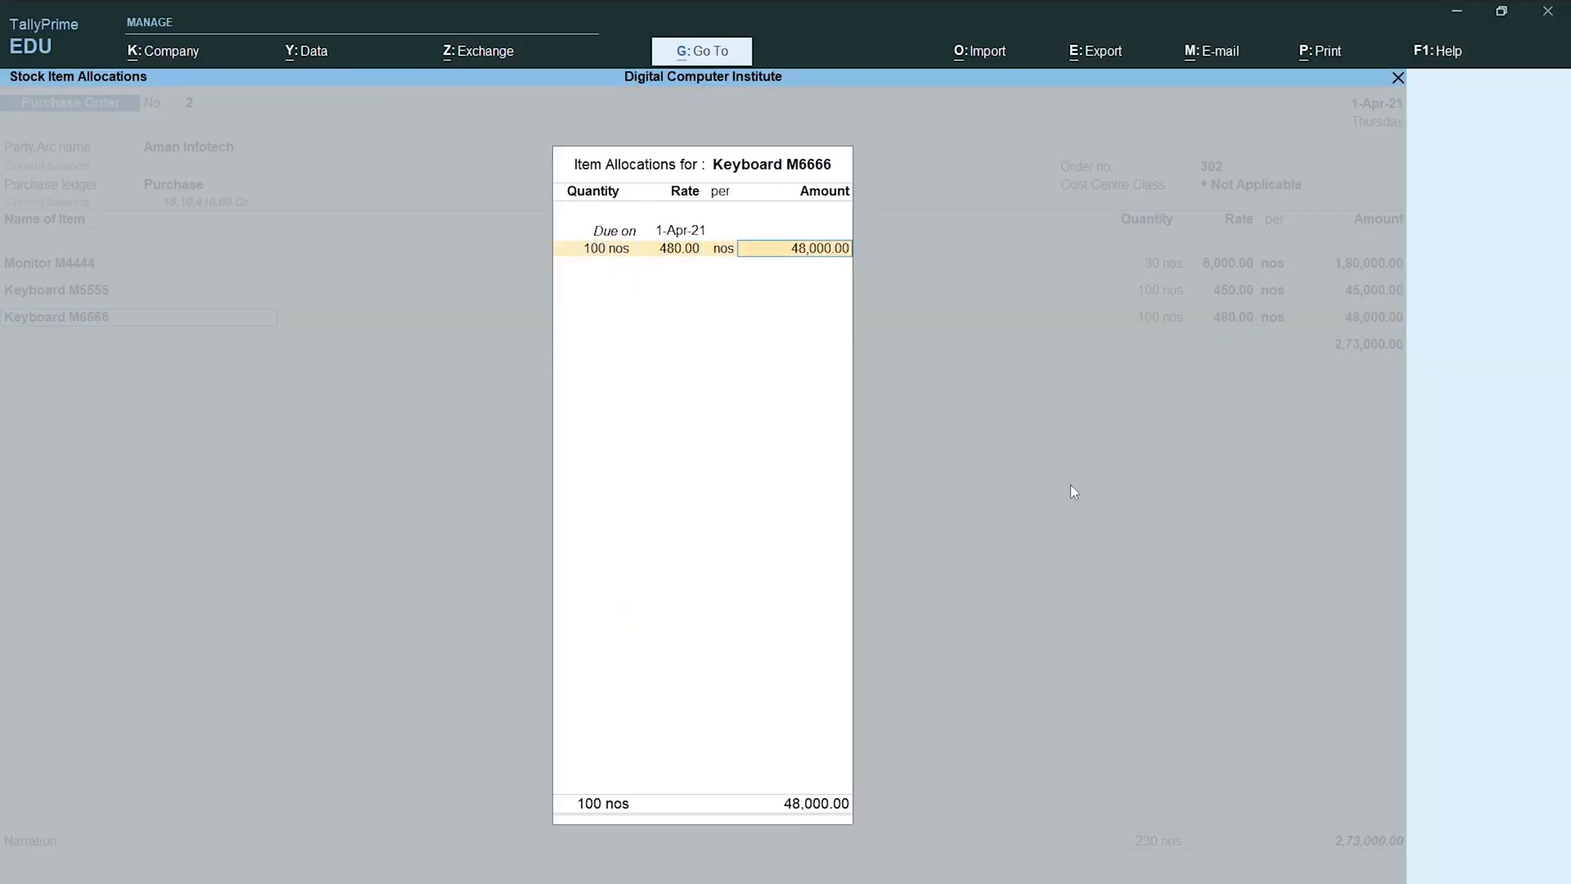
pyautogui.press('Return')
pyautogui.press('Return')
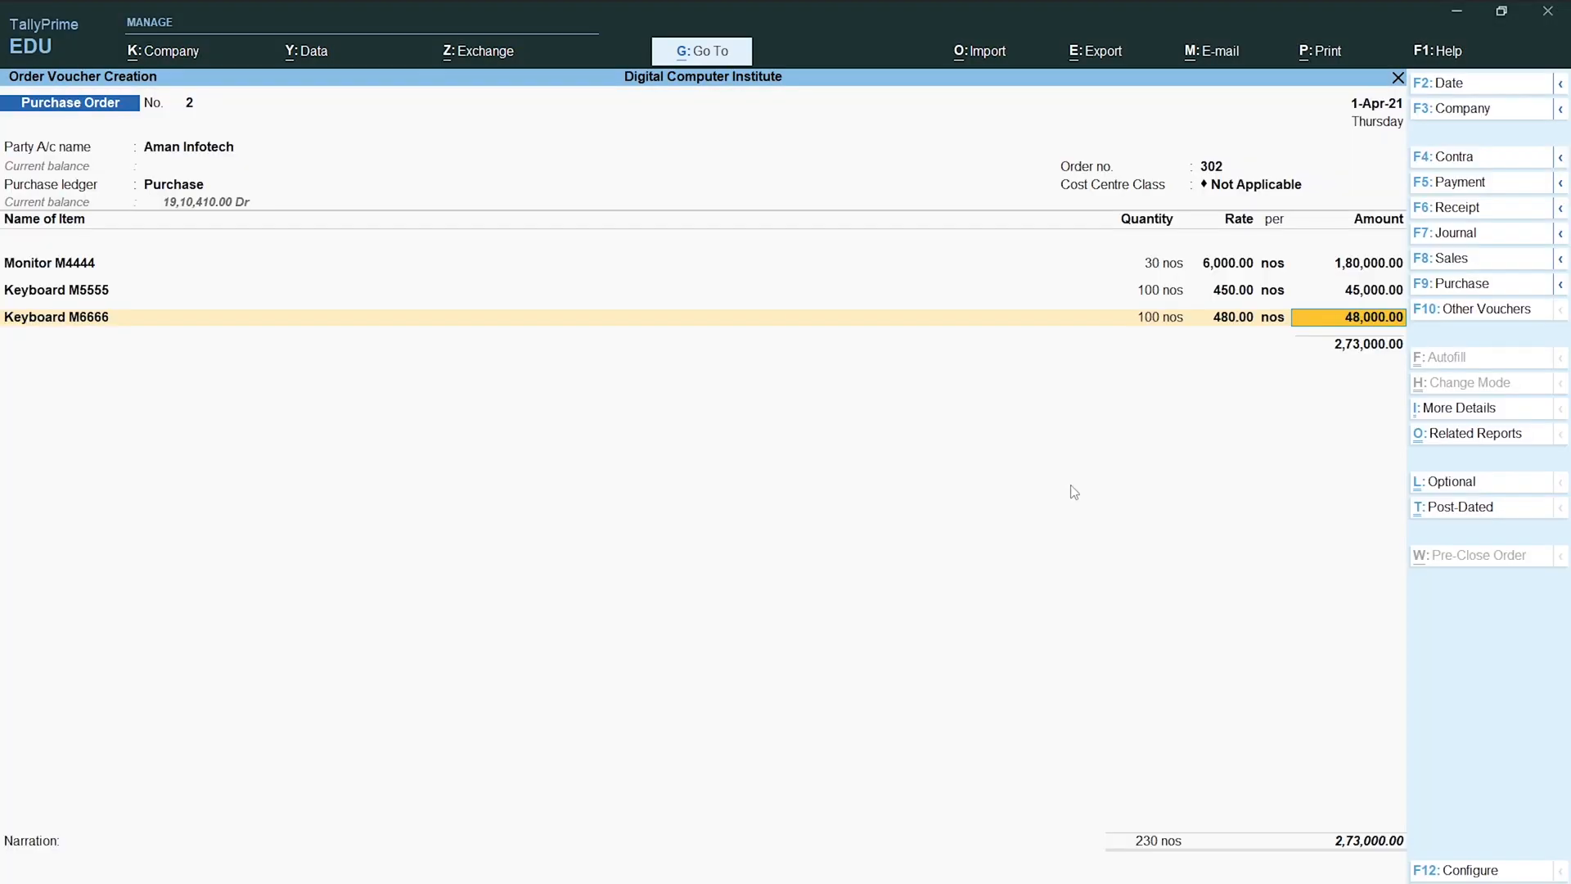
pyautogui.hotkey('alt', 'Tab')
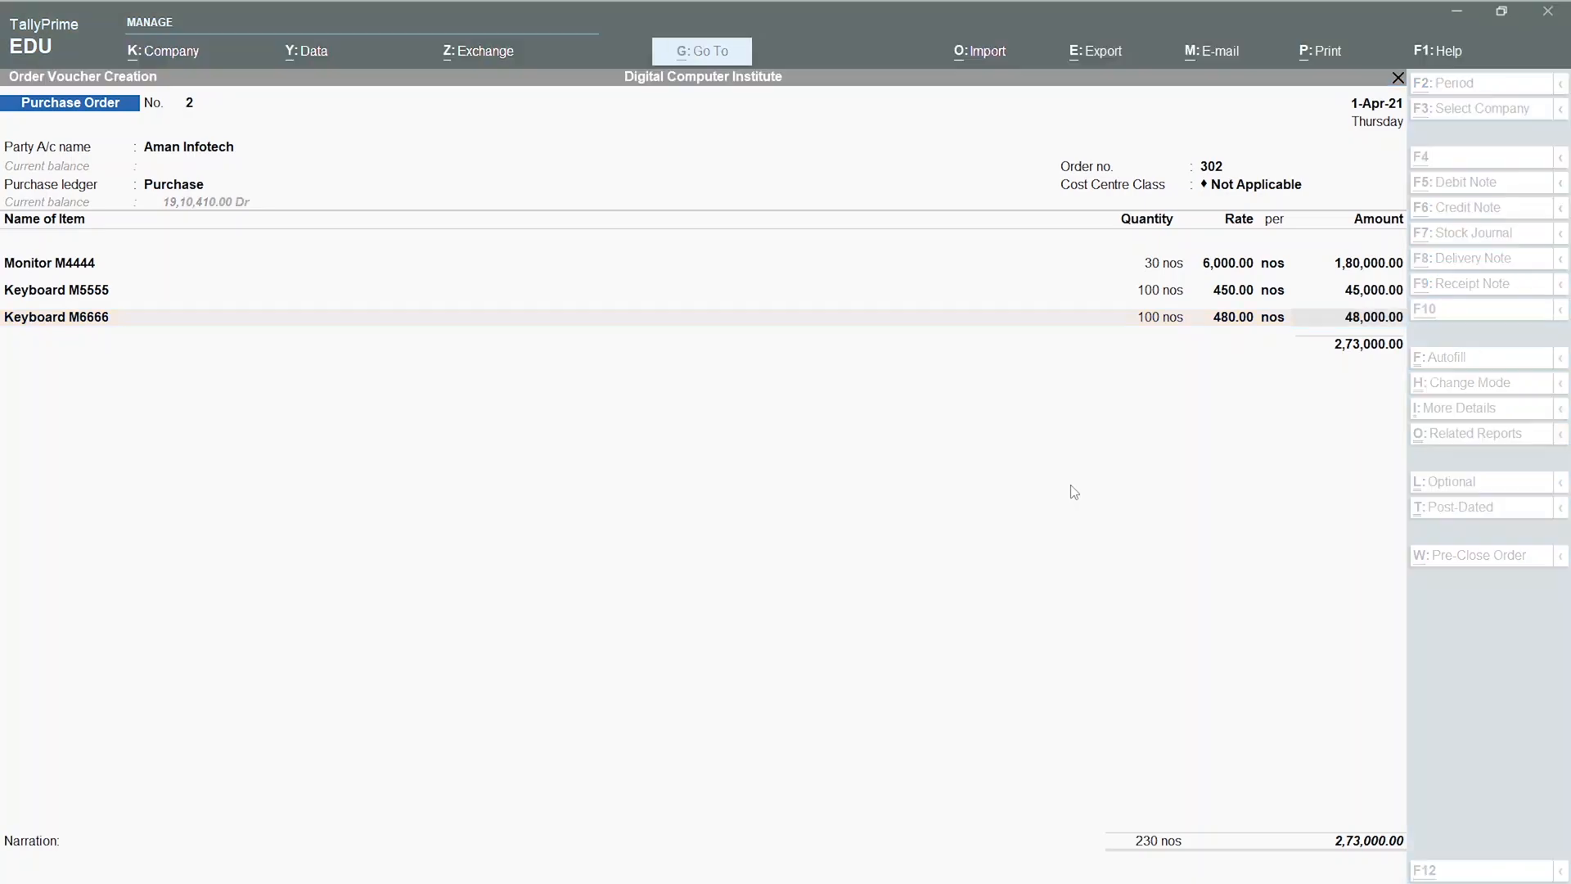
pyautogui.moveTo(1363, 446); pyautogui.dragTo(173, 487)
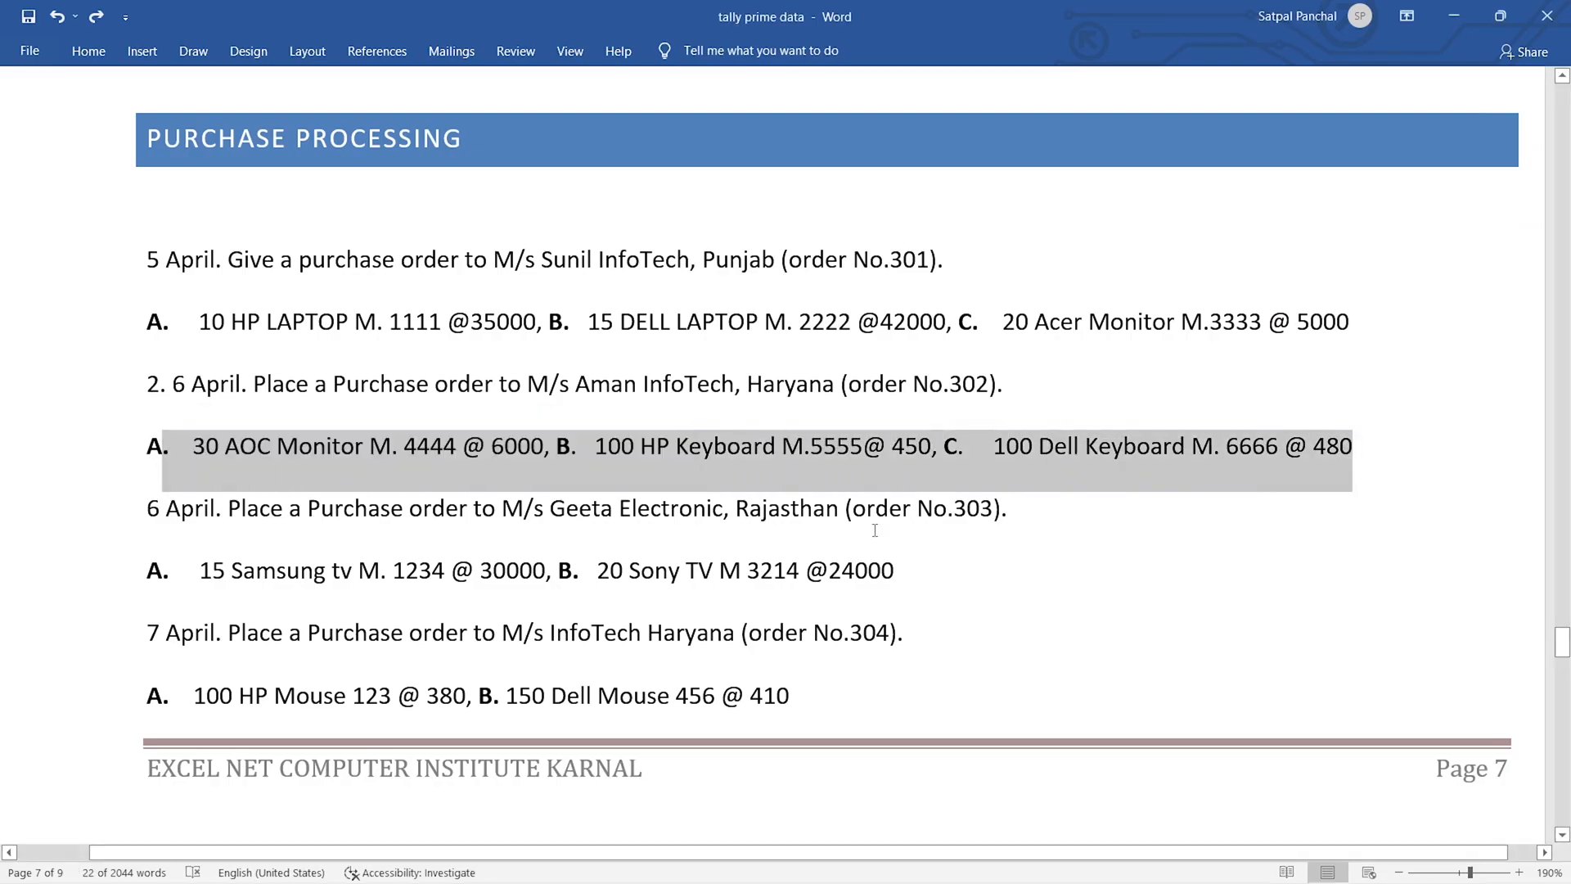
pyautogui.hotkey('alt', 'Tab')
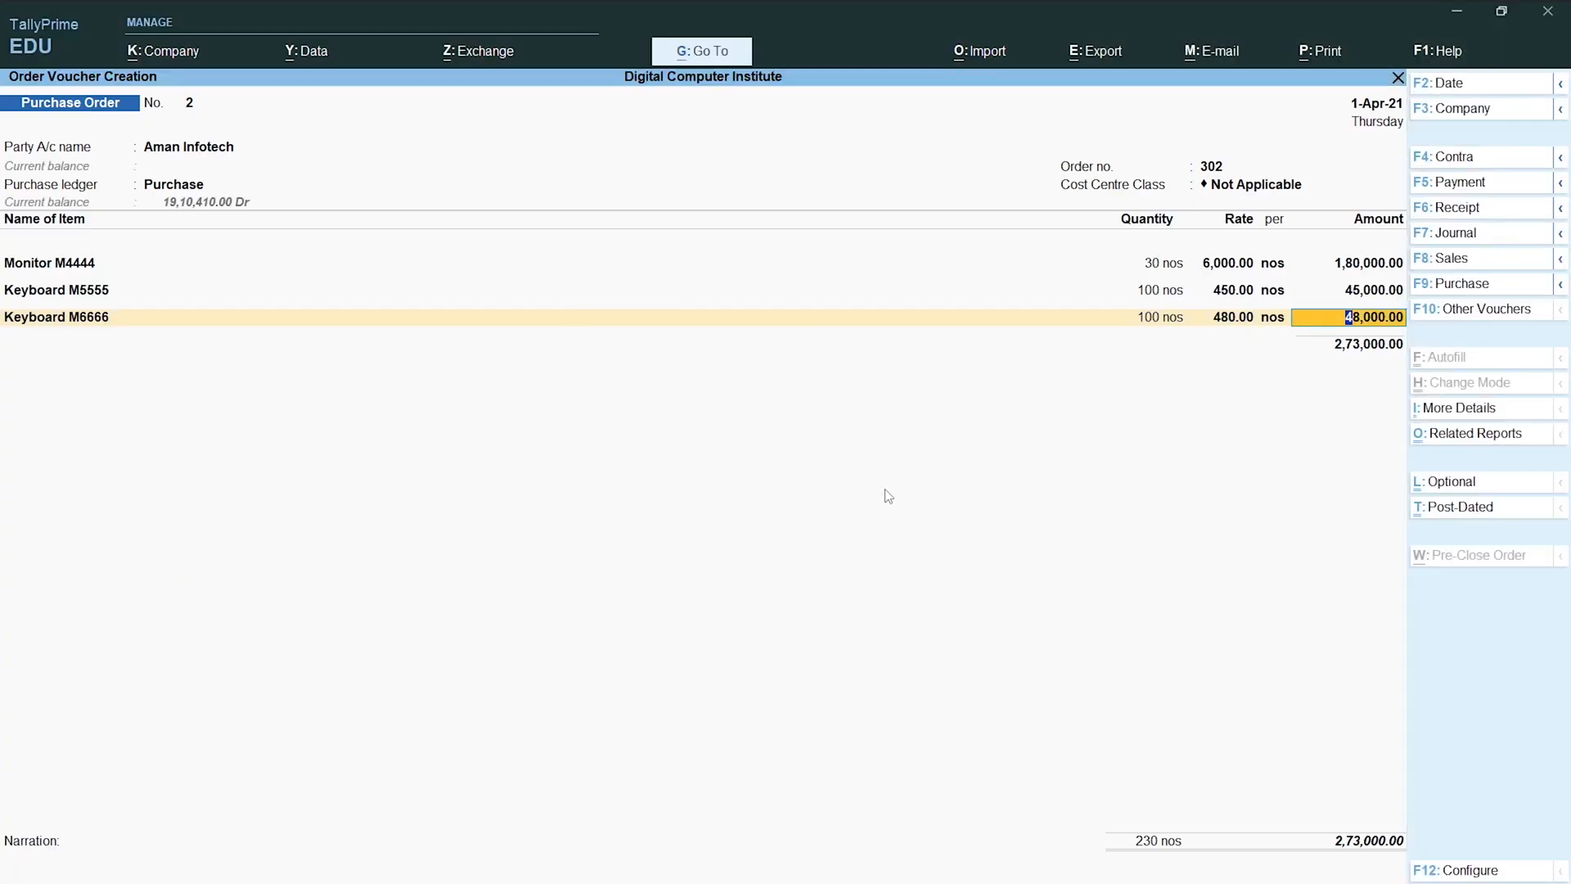
pyautogui.press('Return')
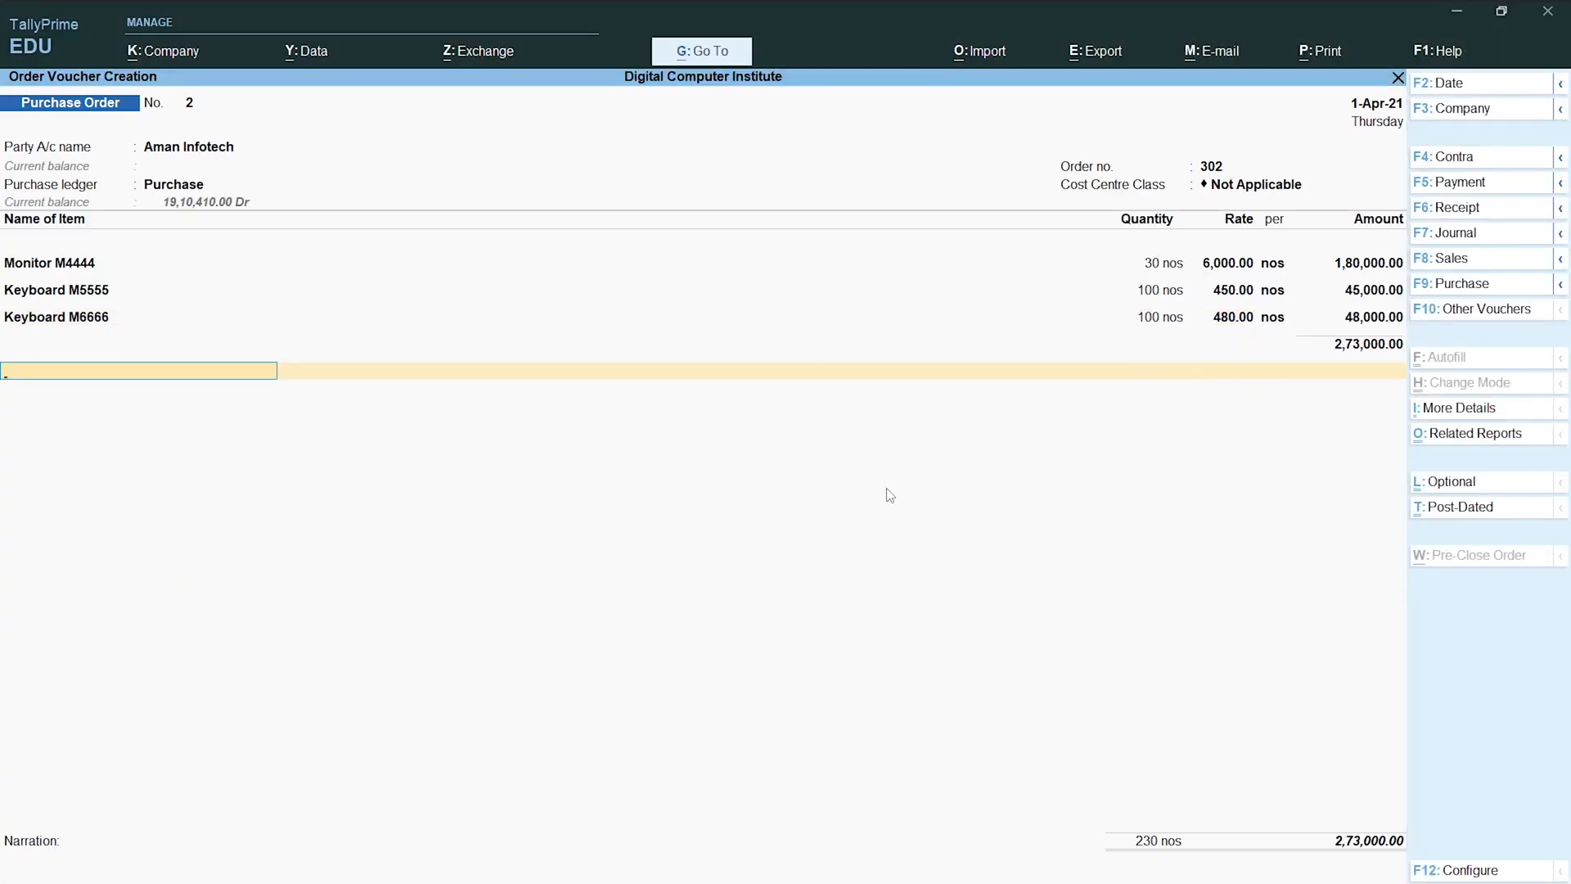
# Add the CGST and SGST tax ledgers below the voucher's items.
pyautogui.write('C')
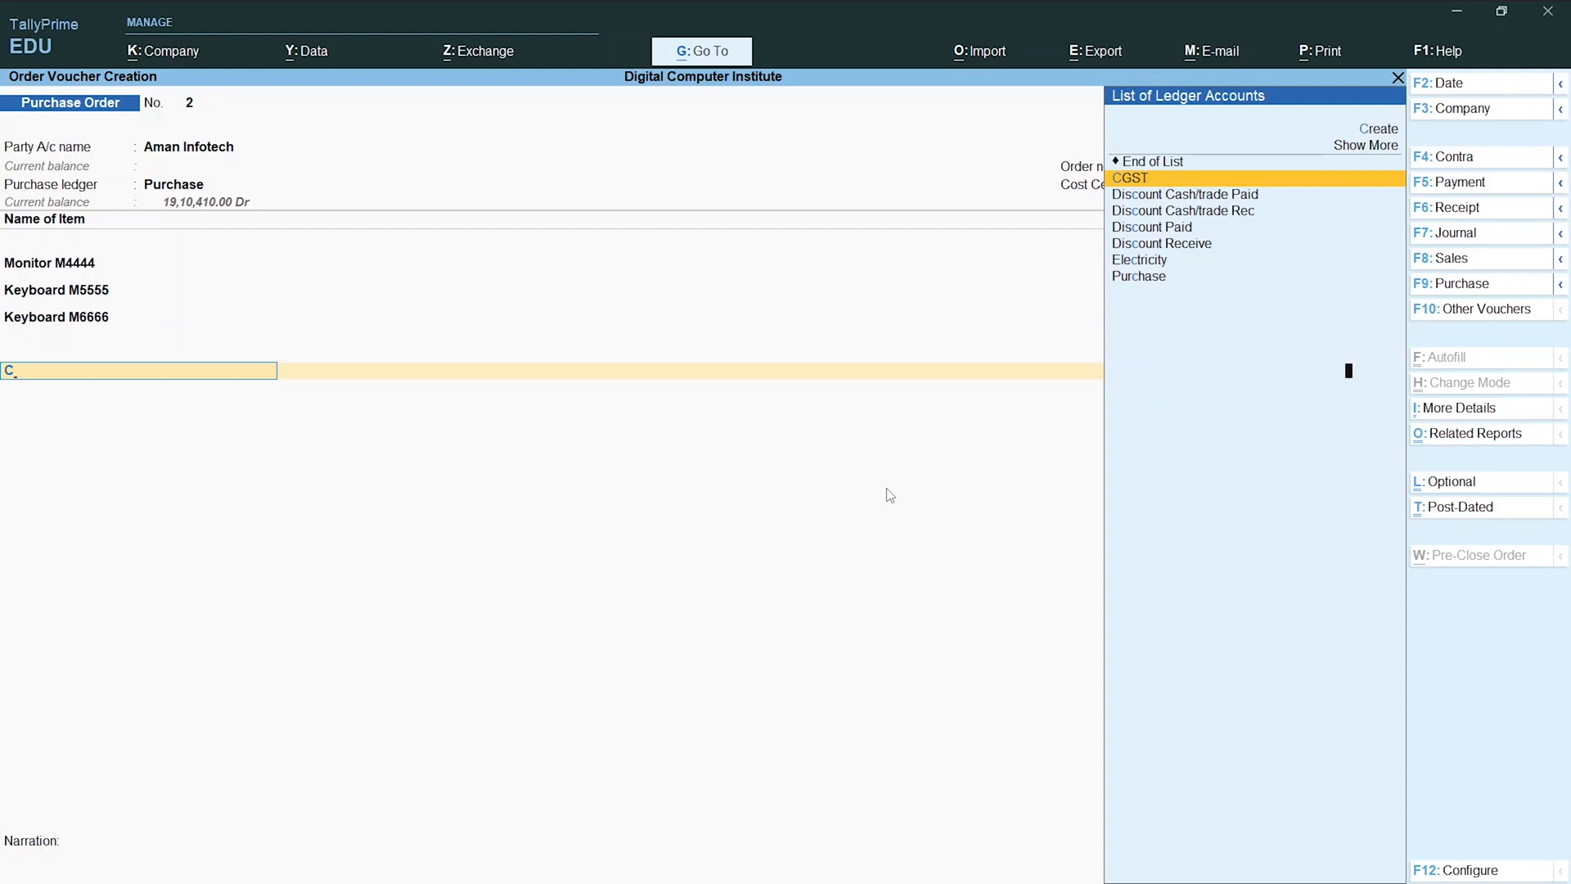
pyautogui.press('Return')
pyautogui.press('Return')
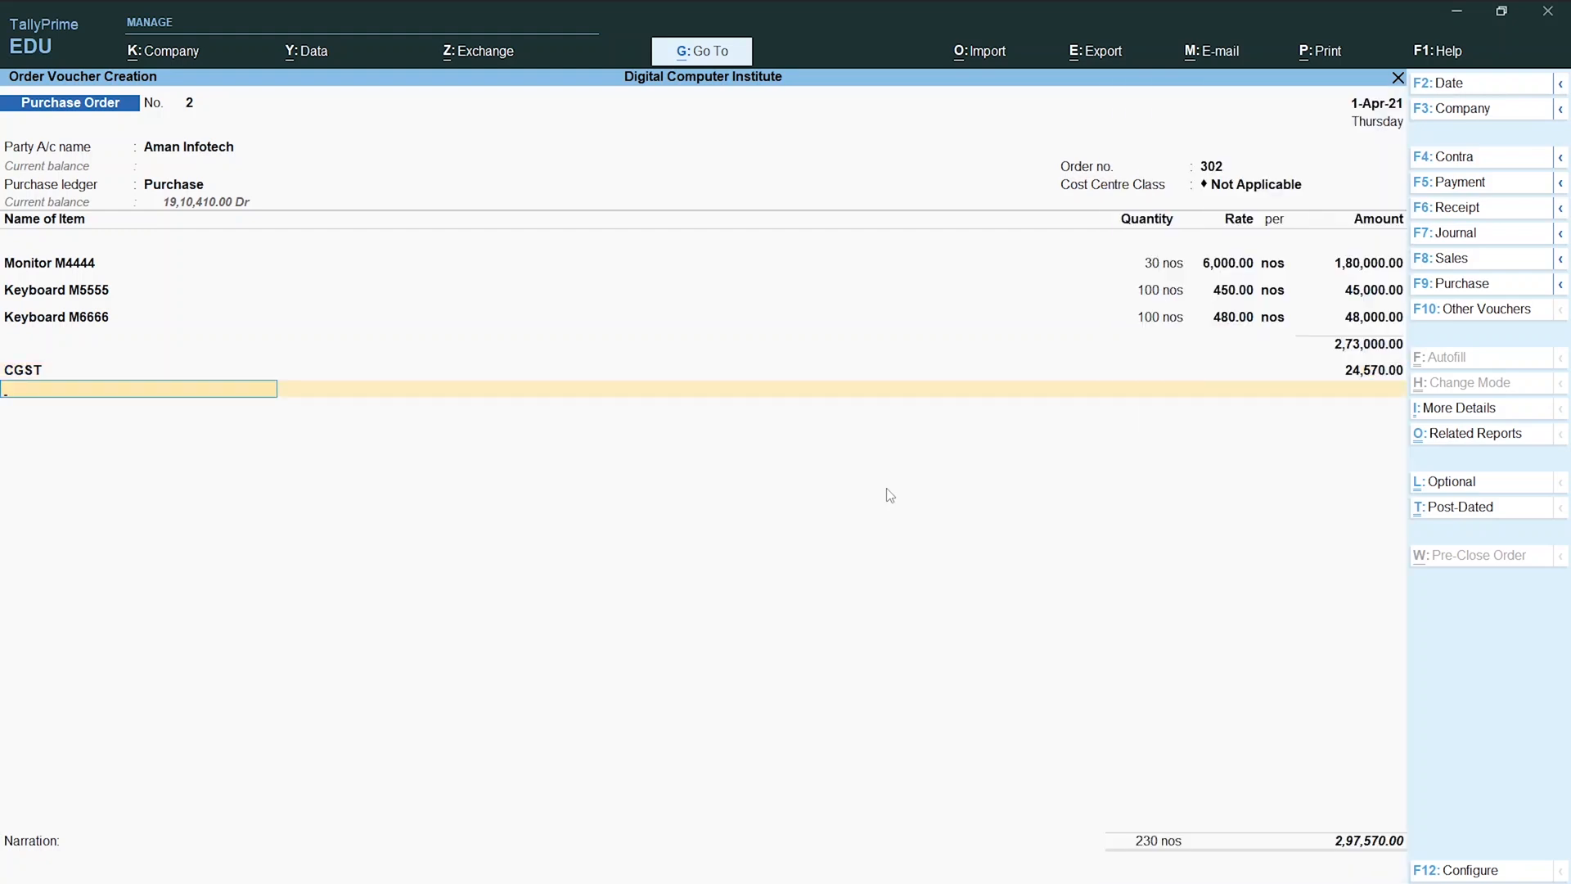
pyautogui.write('S')
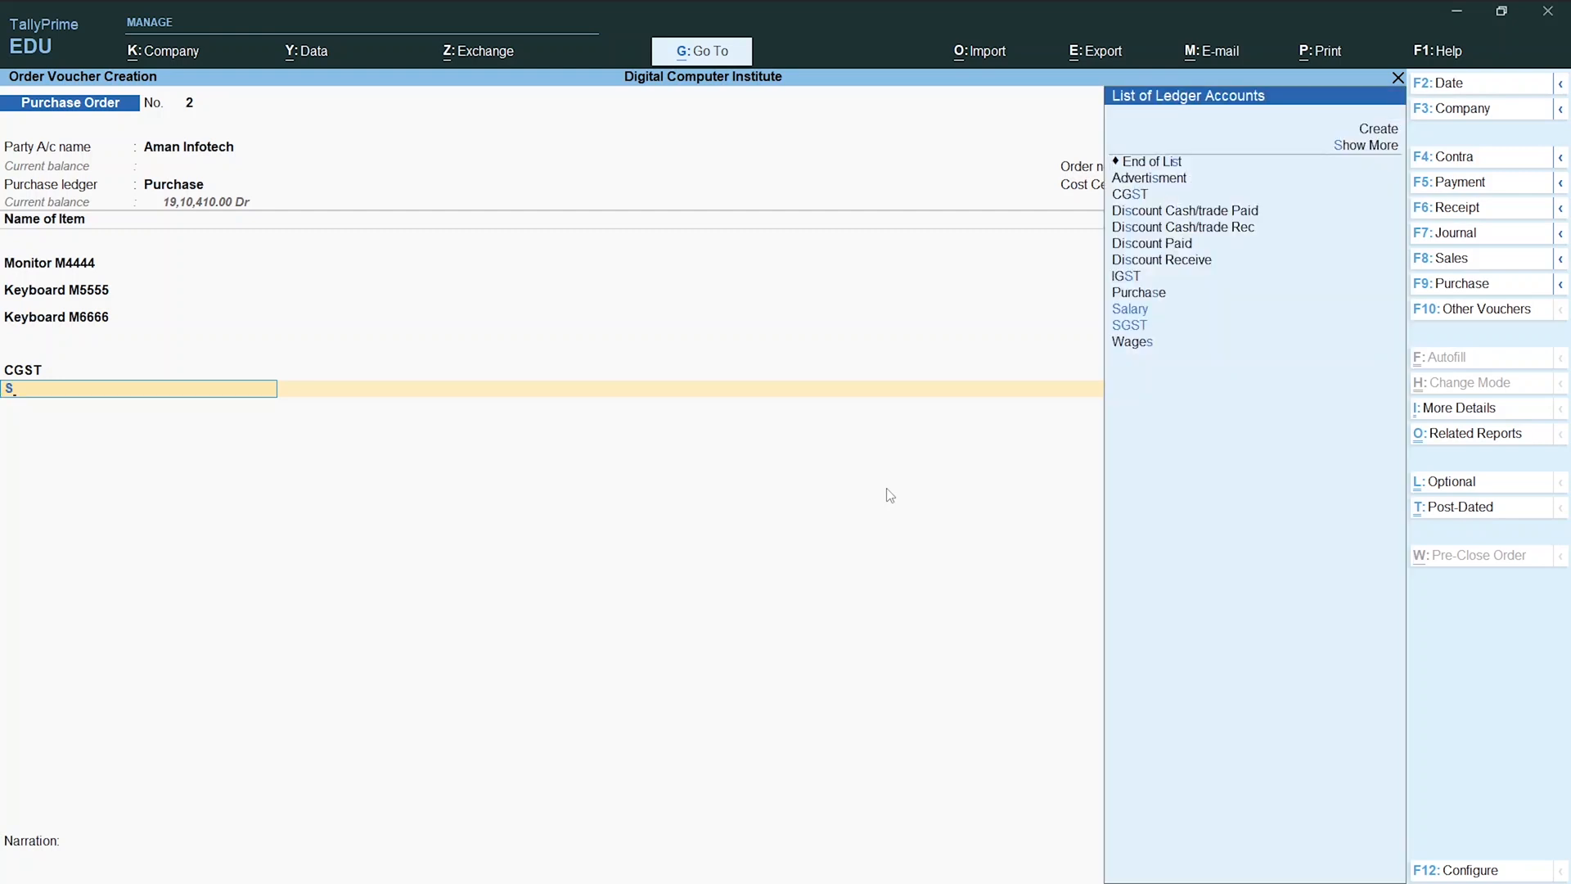
pyautogui.press('Down')
pyautogui.press('Down')
pyautogui.press('Down')
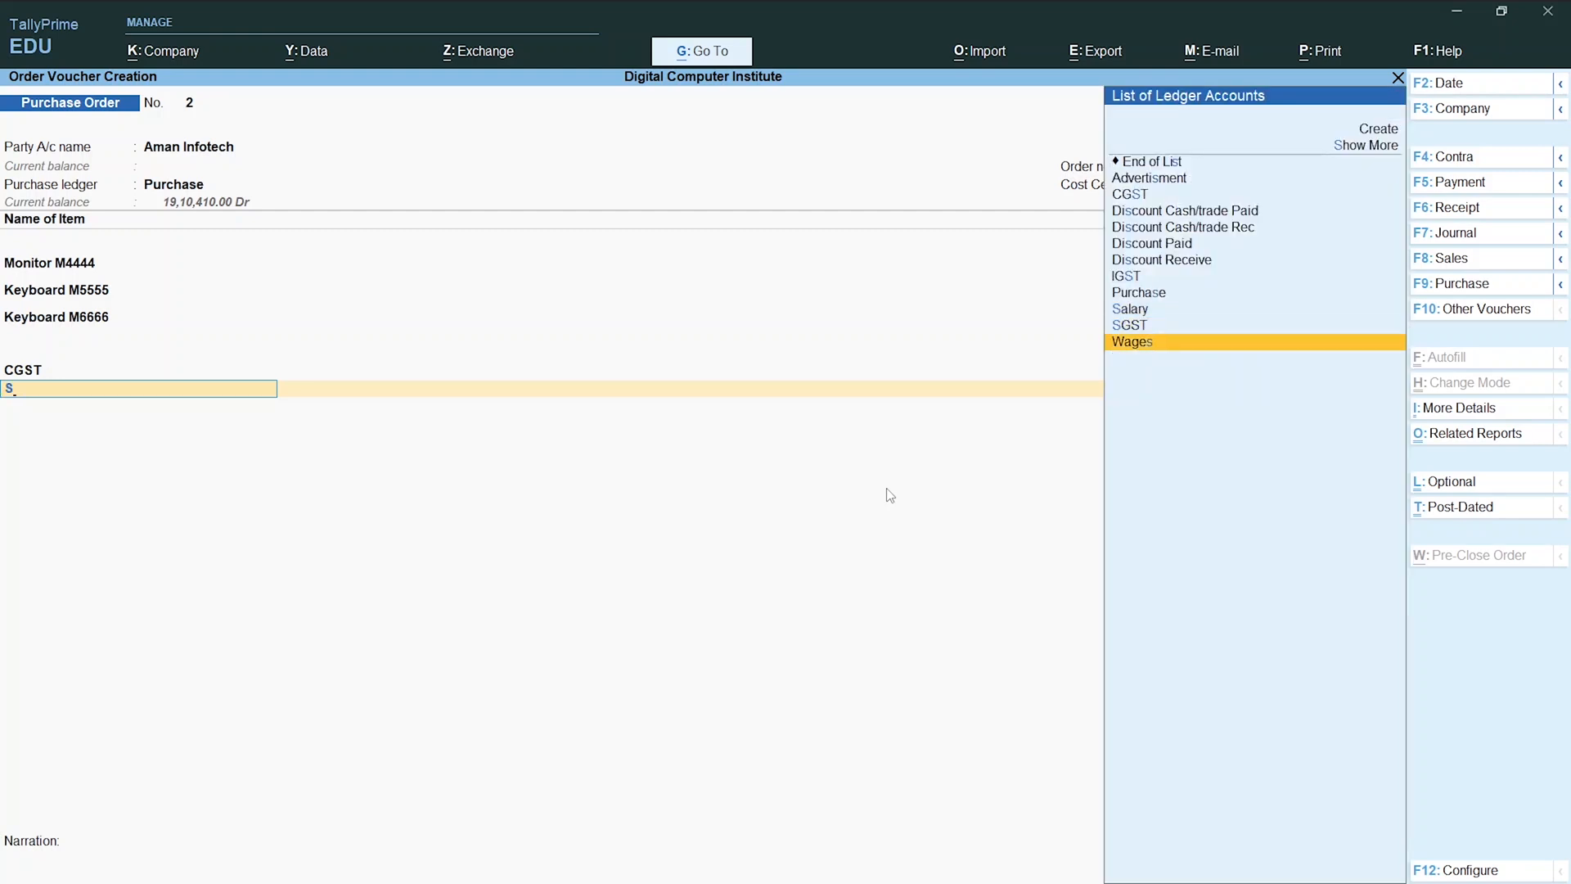
pyautogui.press('Up')
pyautogui.press('Return')
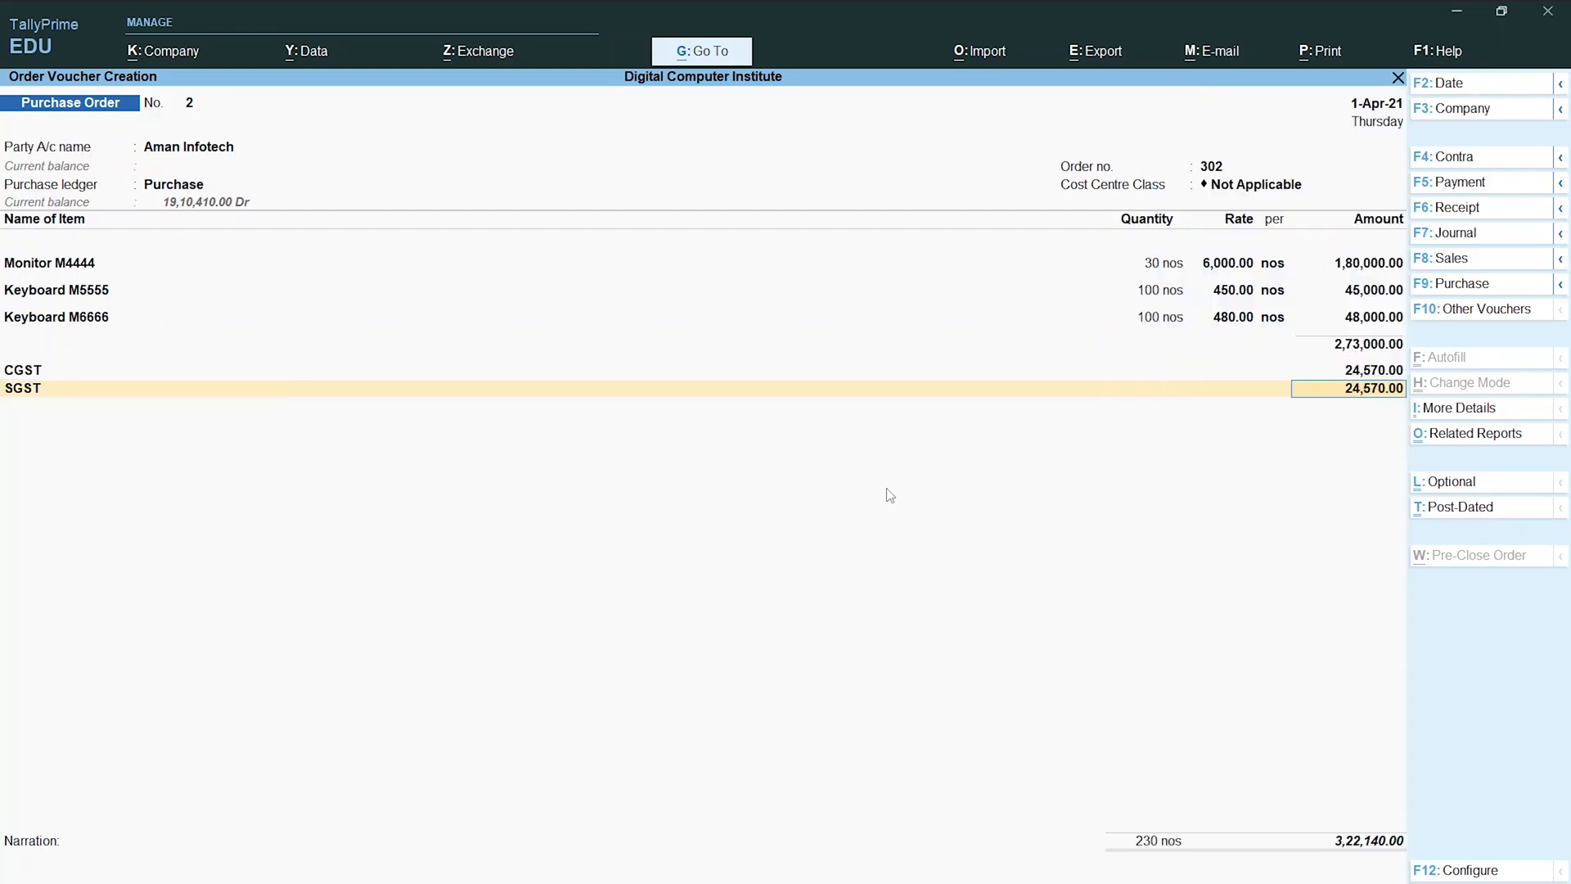
# Leave the narration blank and save Aman Infotech's purchase order voucher.
pyautogui.press('Return')
pyautogui.press('Return')
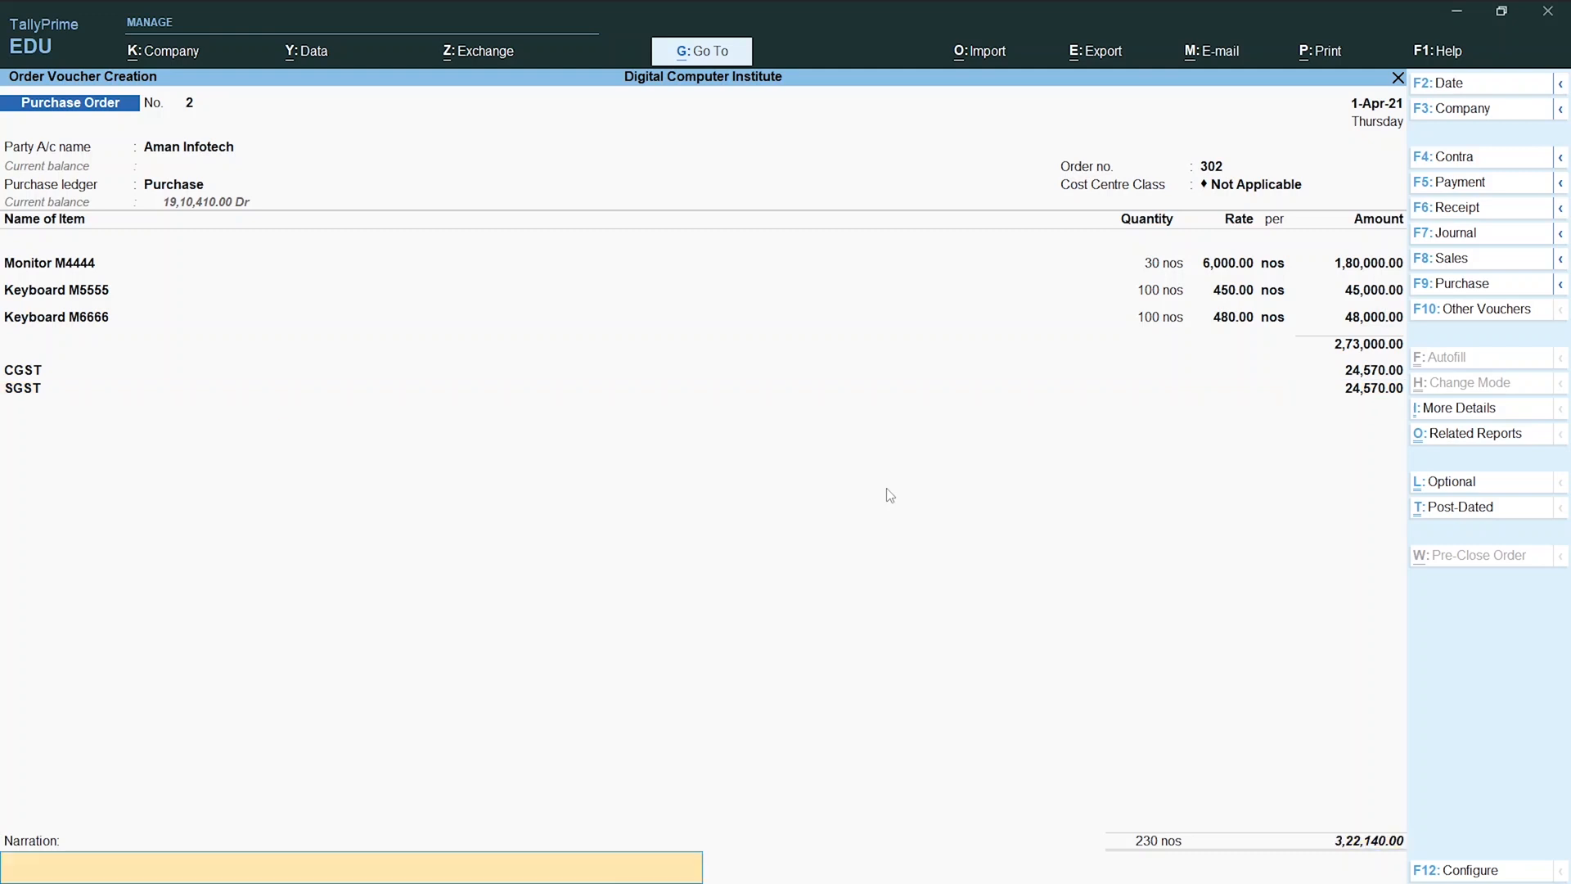
pyautogui.press('Return')
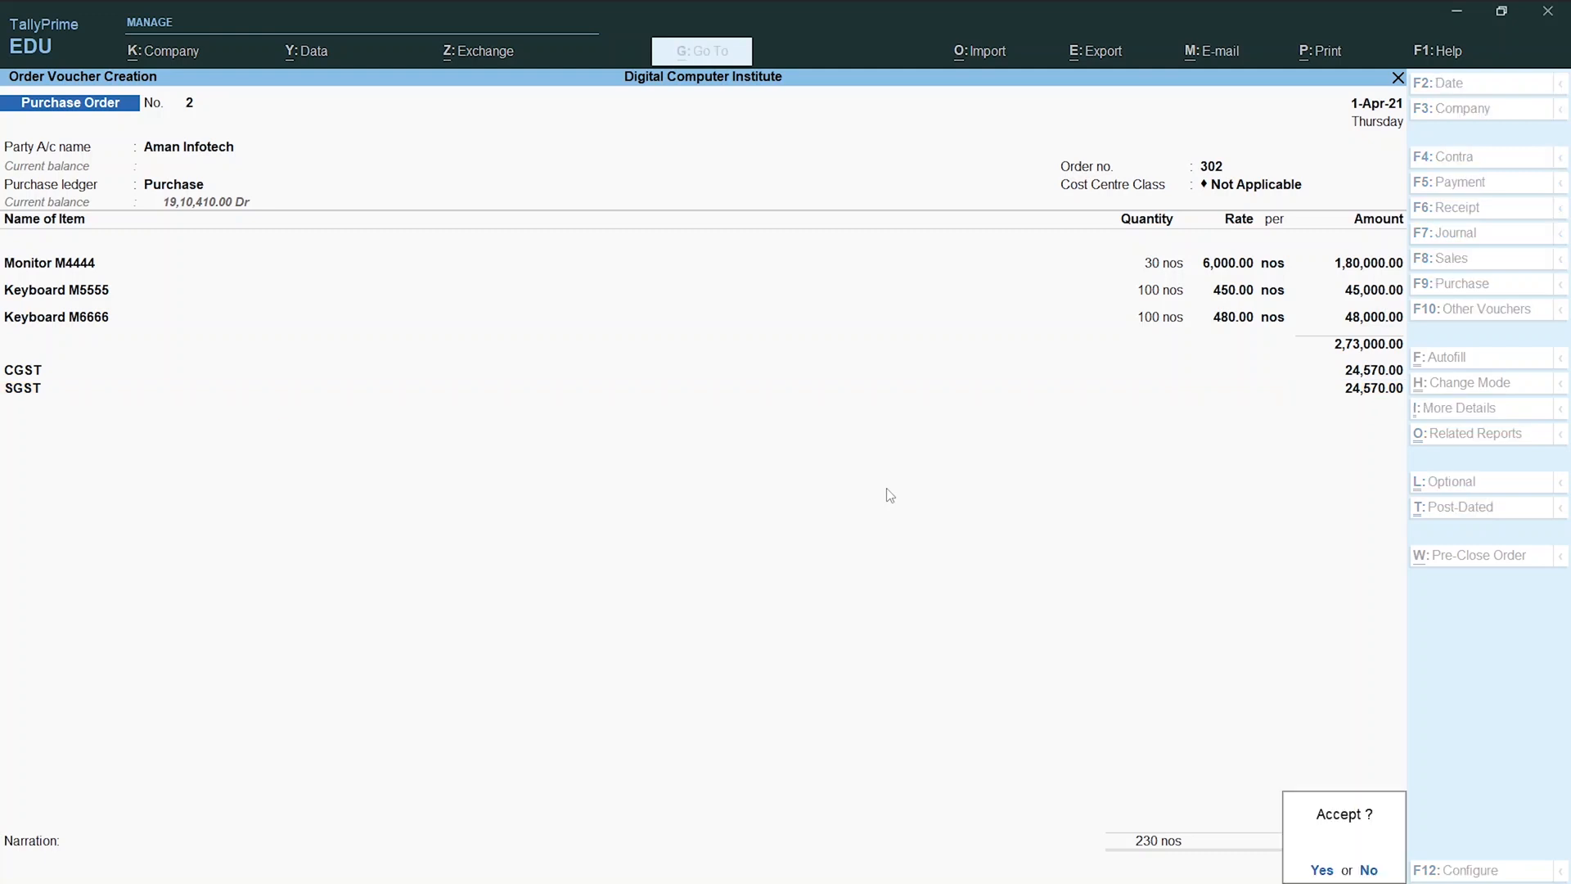
pyautogui.press('Return')
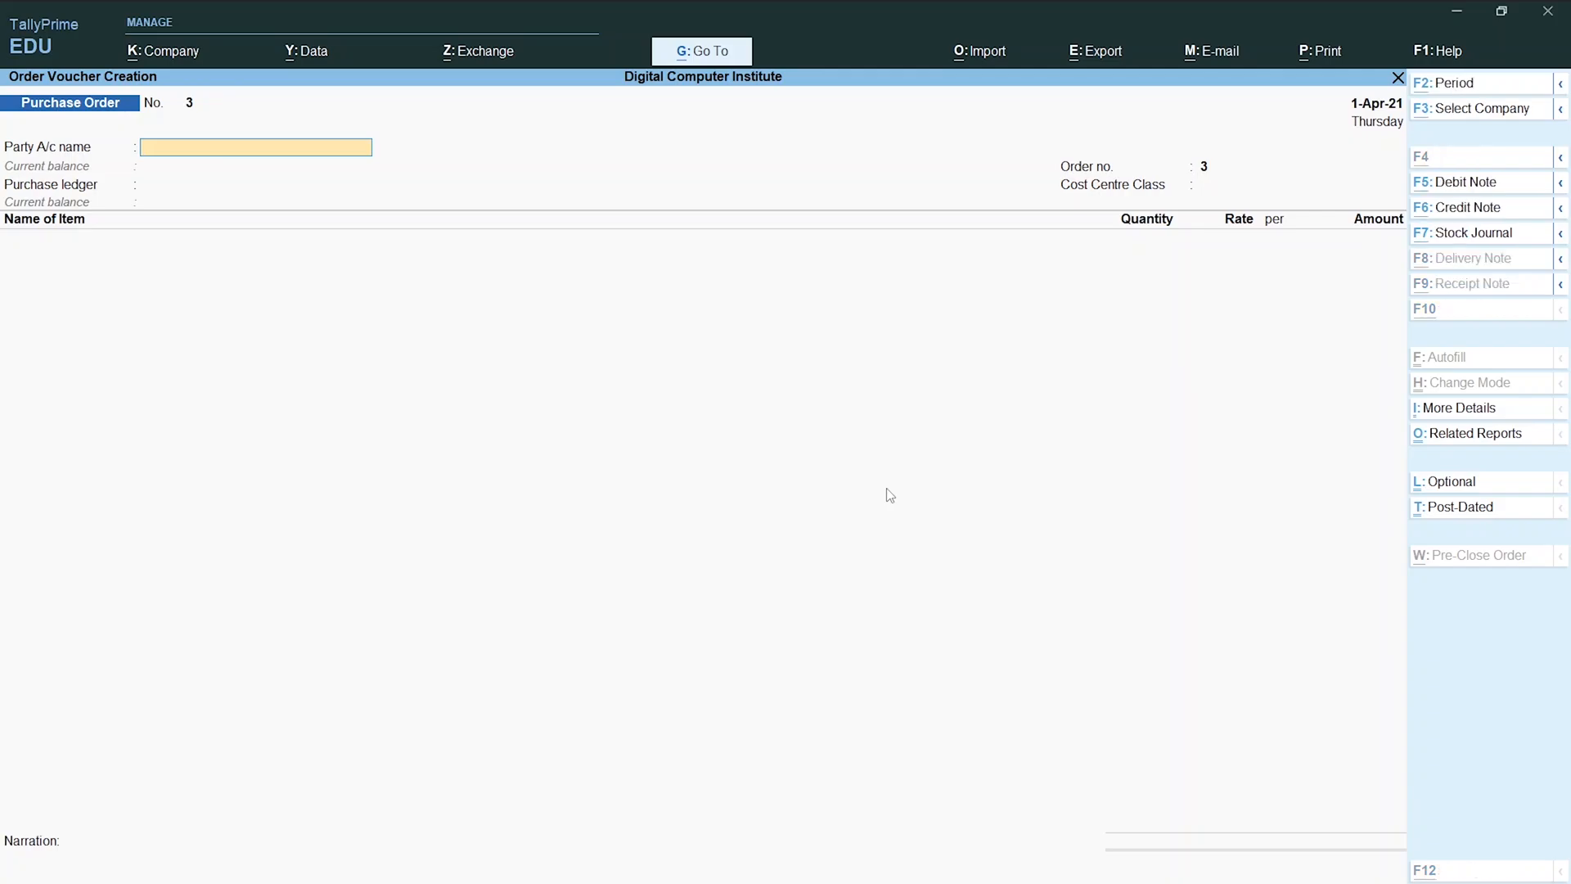
# Check the supplier and number of the third order in the Word document and start a new supplier ledger named Geet Electronic in TallyPrime.
pyautogui.hotkey('alt', 'Tab')
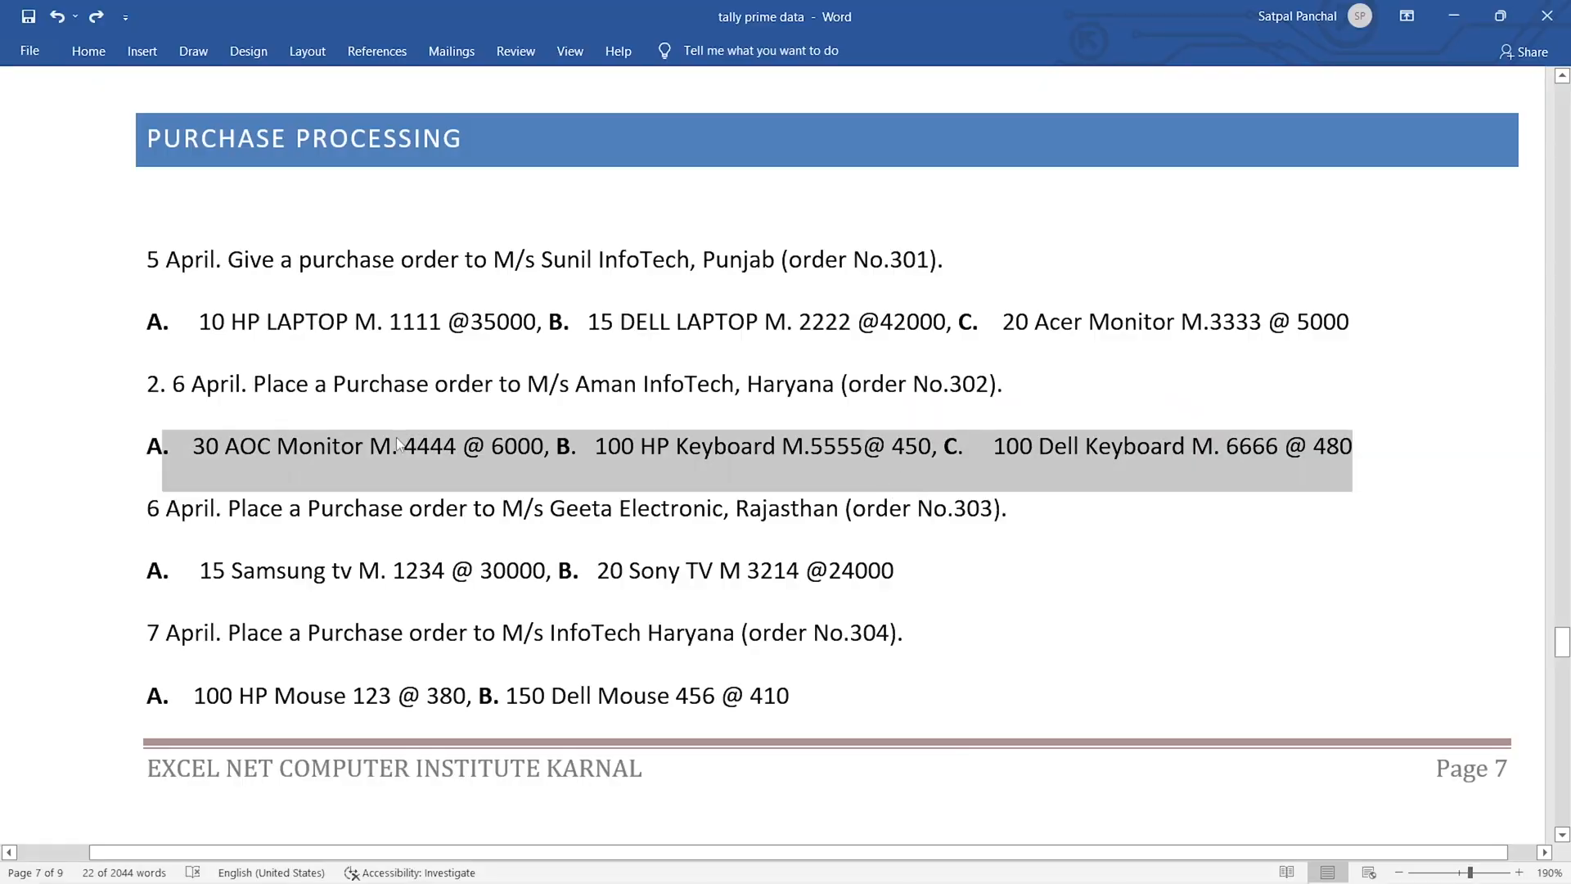
pyautogui.scroll(-2, 205, 508)
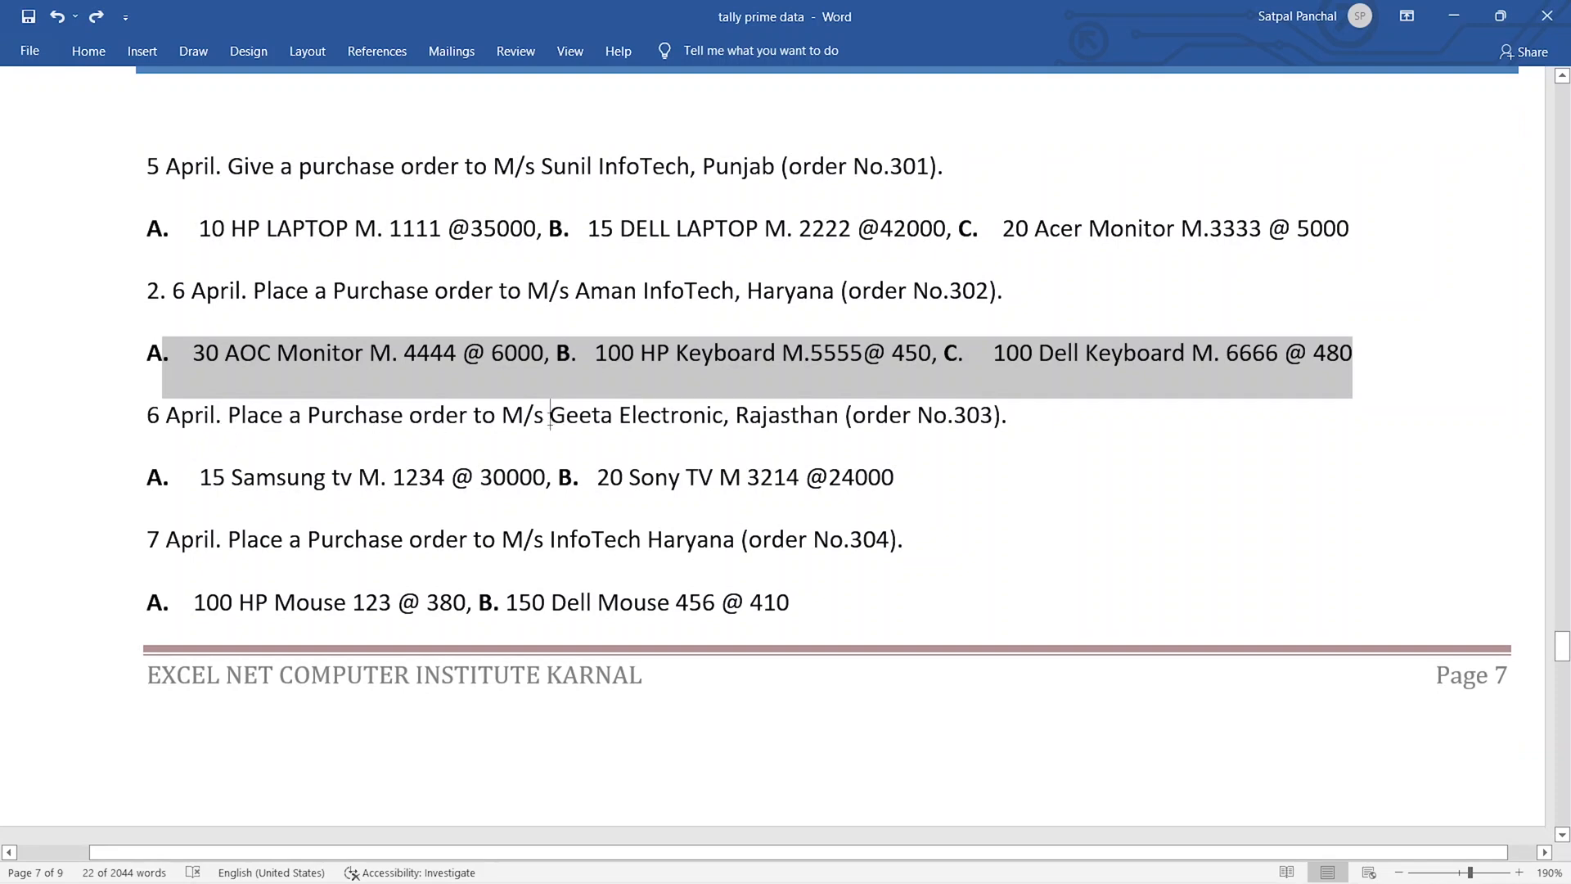
pyautogui.moveTo(552, 419); pyautogui.dragTo(843, 421)
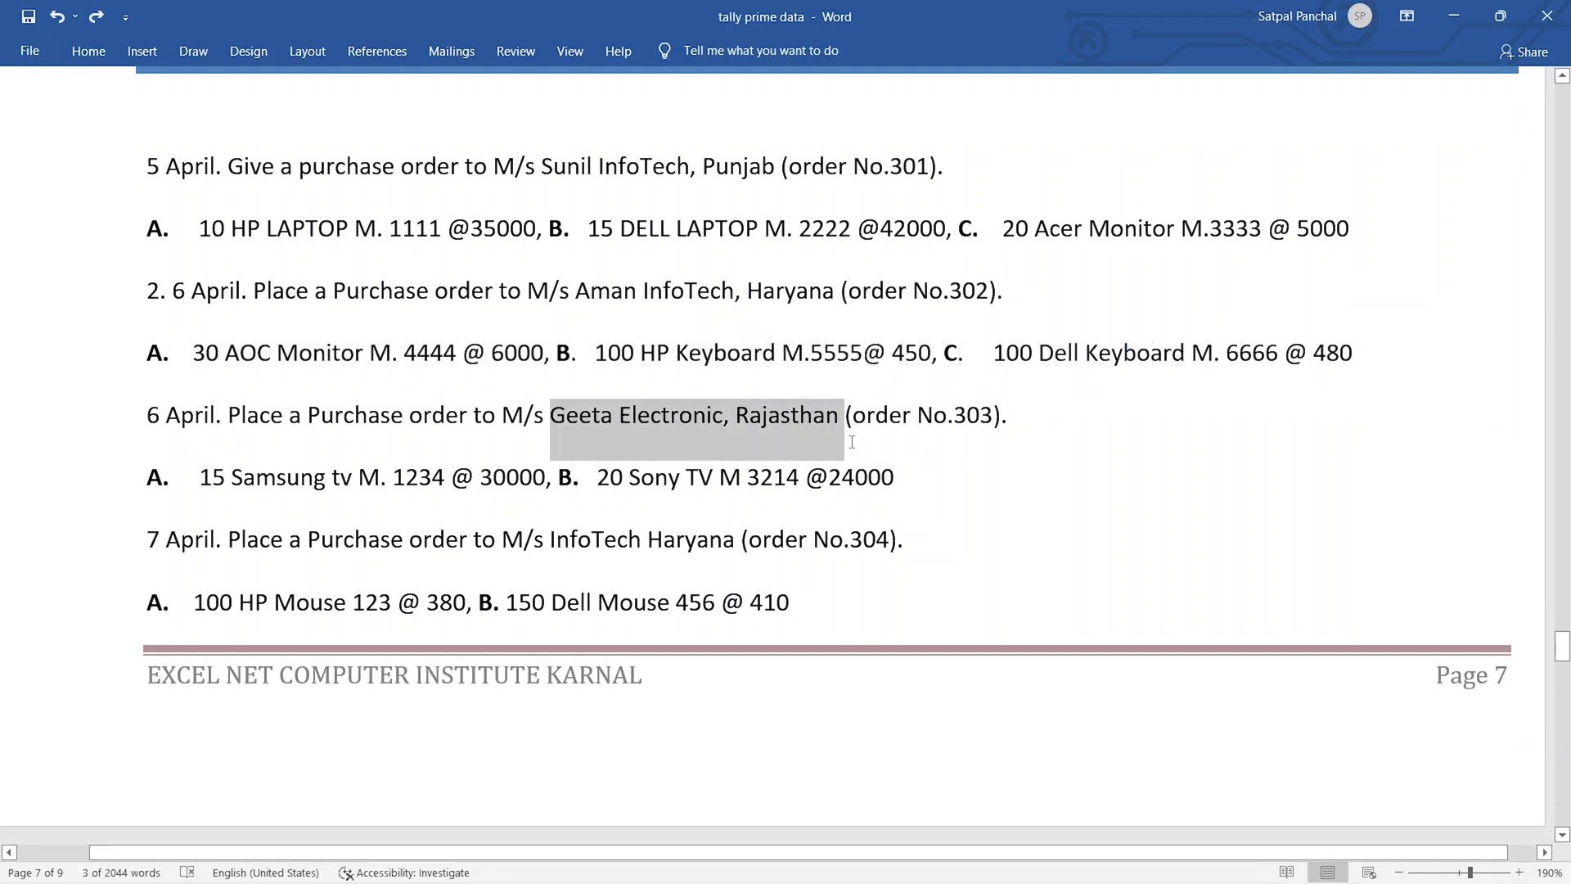
pyautogui.click(978, 446)
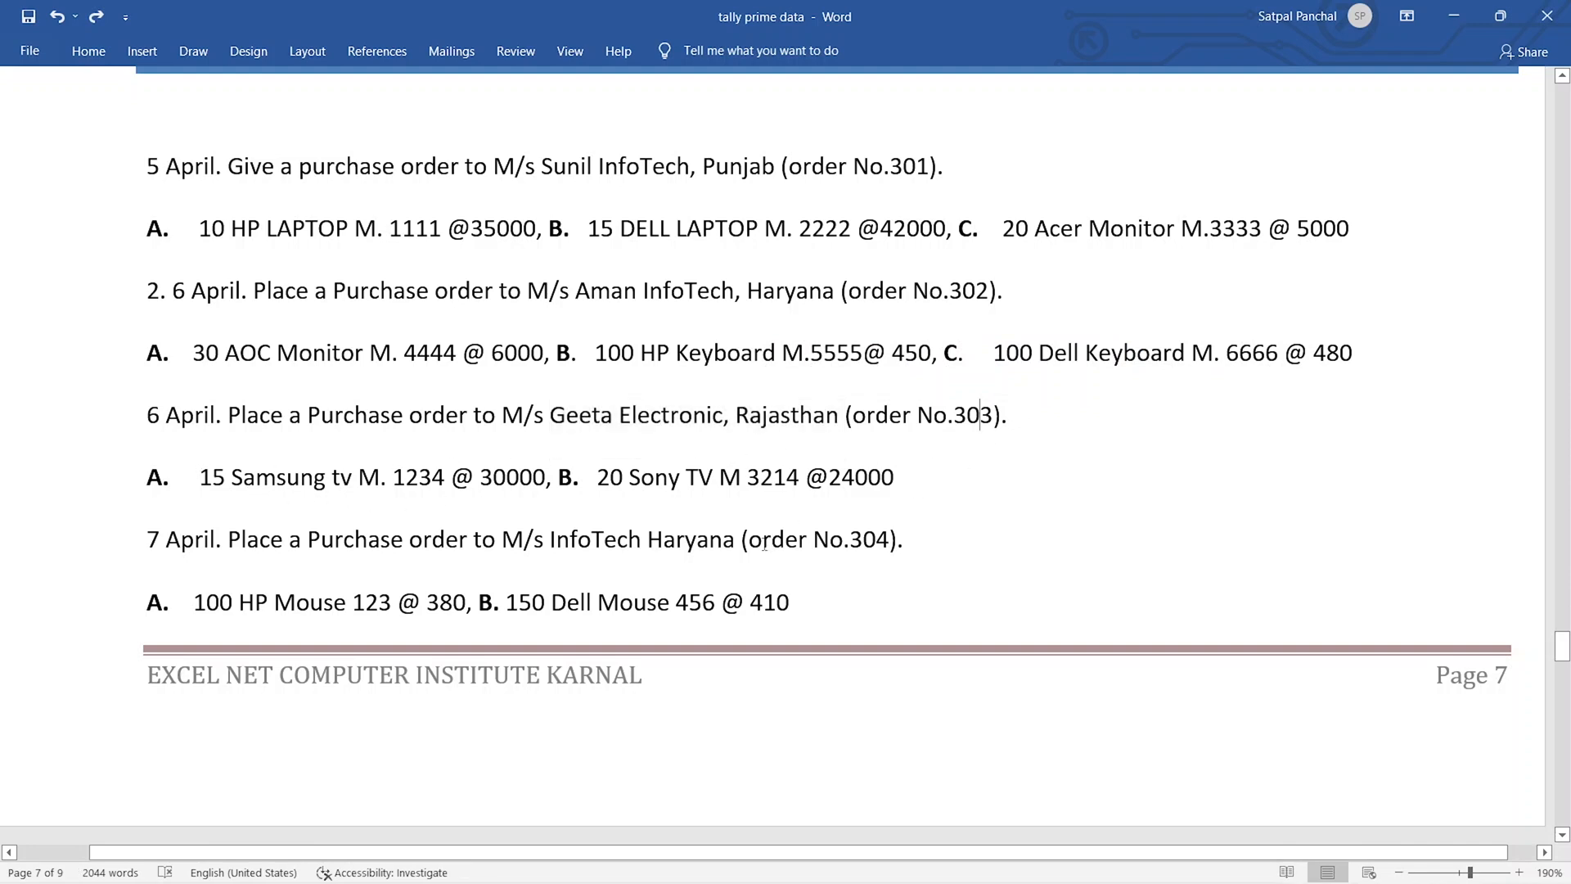
pyautogui.hotkey('alt', 'Tab')
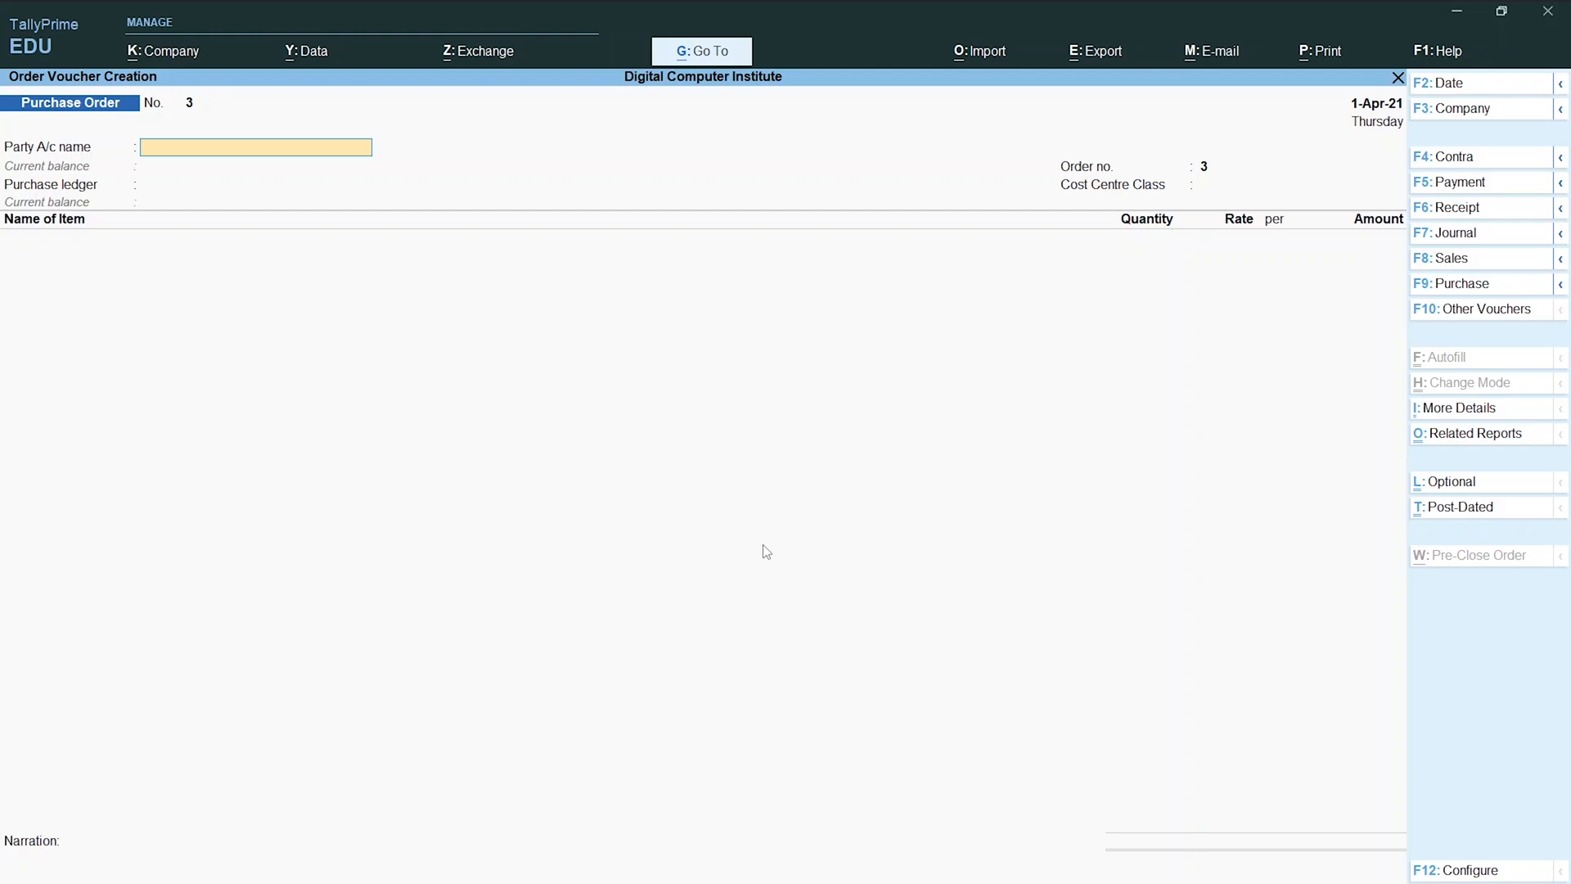
pyautogui.hotkey('alt', 'c')
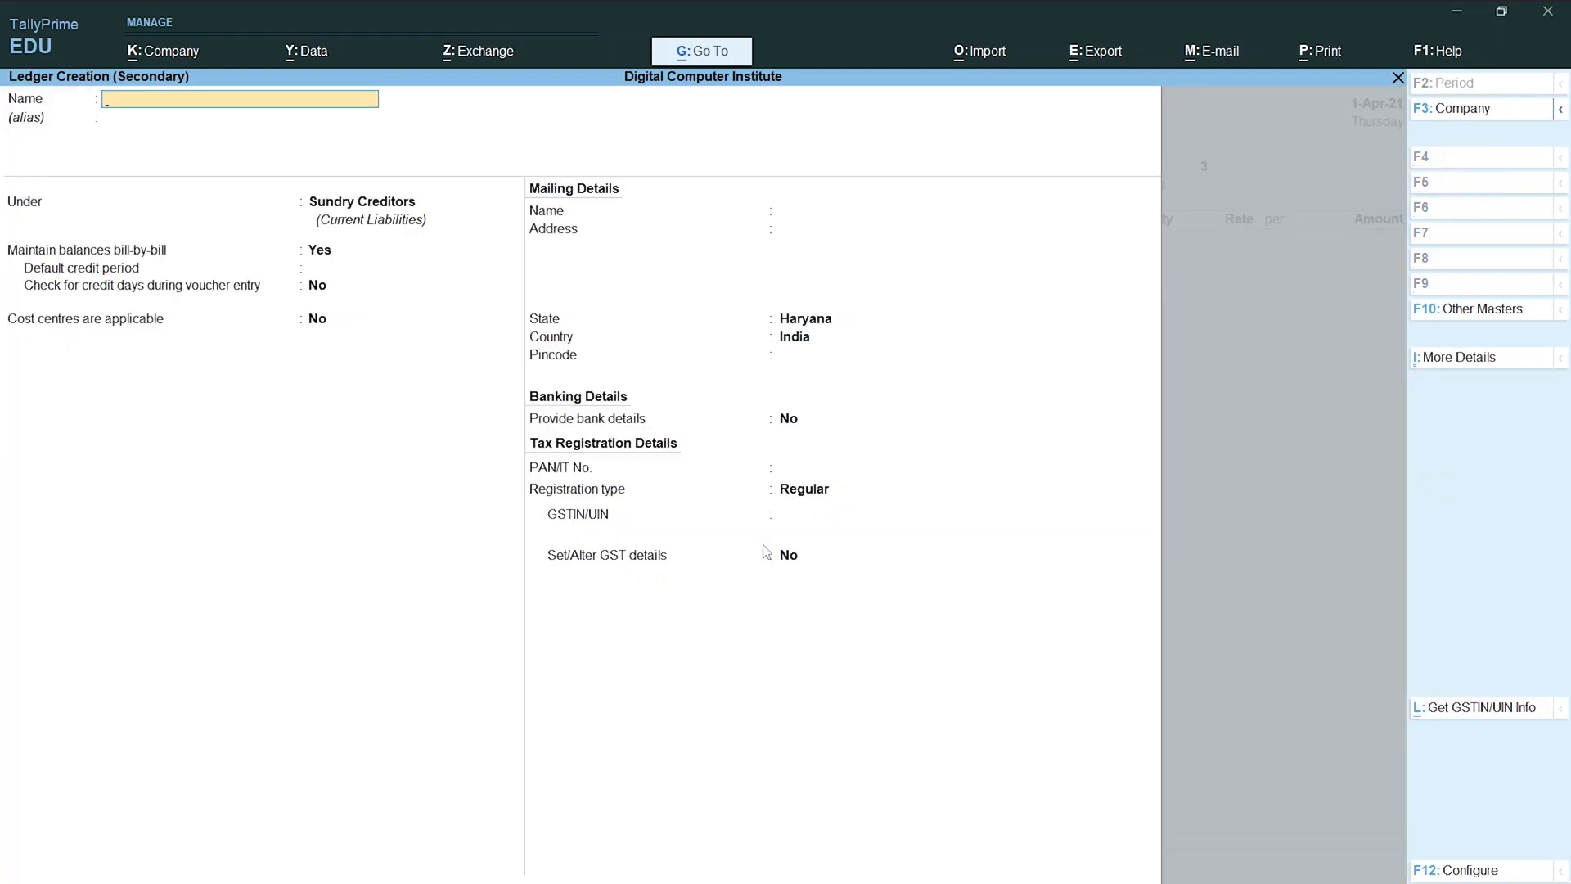
pyautogui.write('Geet Electronic')
pyautogui.press('Return')
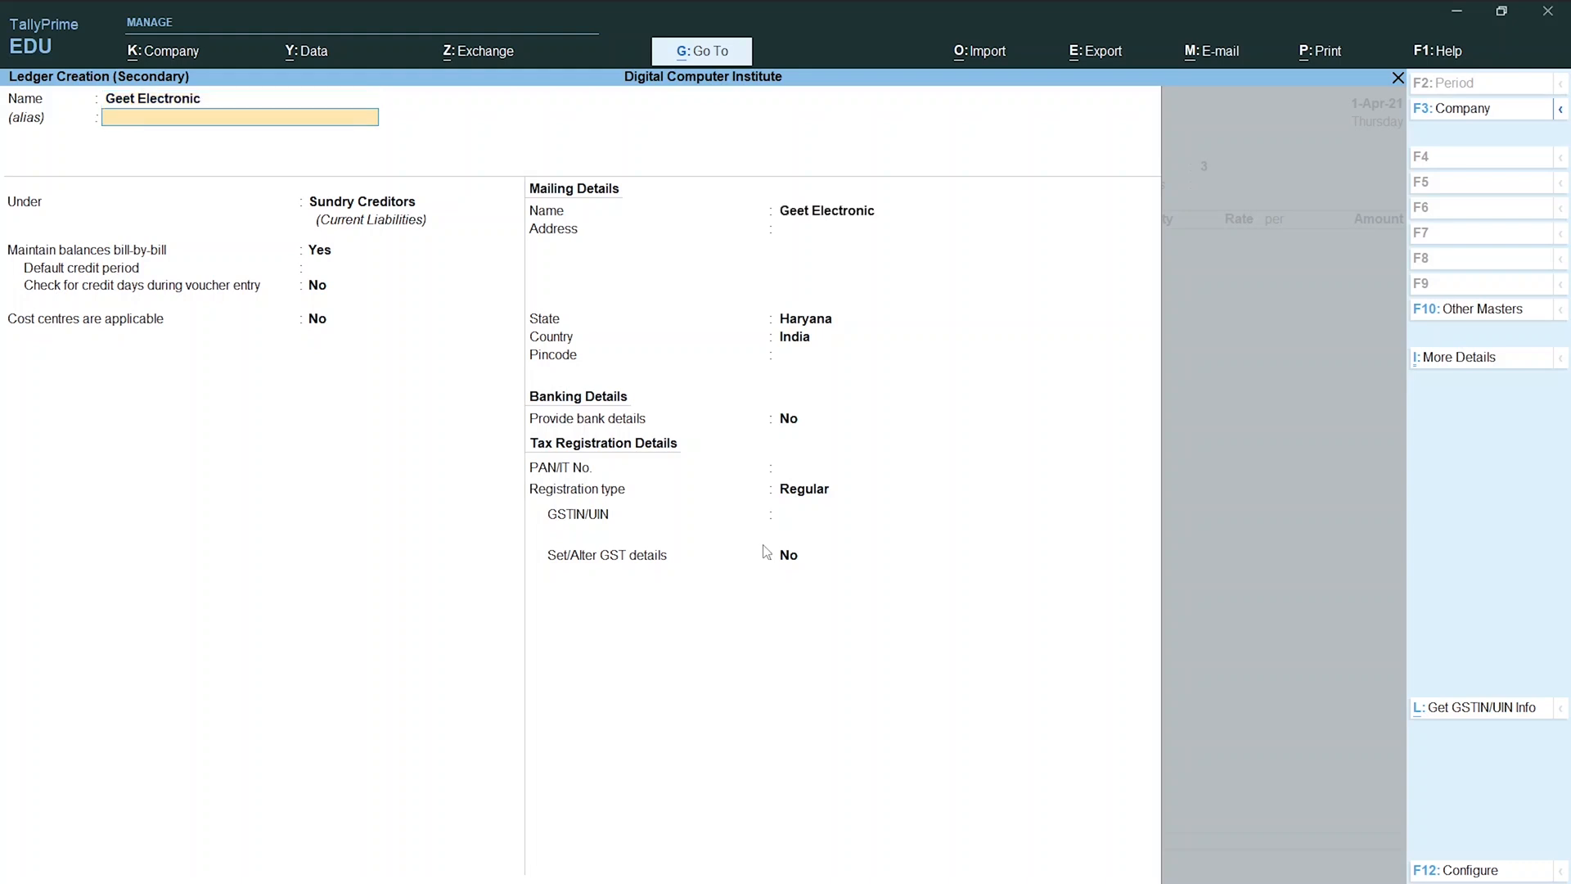
# Keep the ledger under Sundry Creditors with bill-by-bill balances and set its state to Rajasthan.
pyautogui.press('Return')
pyautogui.press('Return')
pyautogui.press('Return')
pyautogui.press('Return')
pyautogui.press('Return')
pyautogui.press('Return')
pyautogui.press('Return')
pyautogui.press('Return')
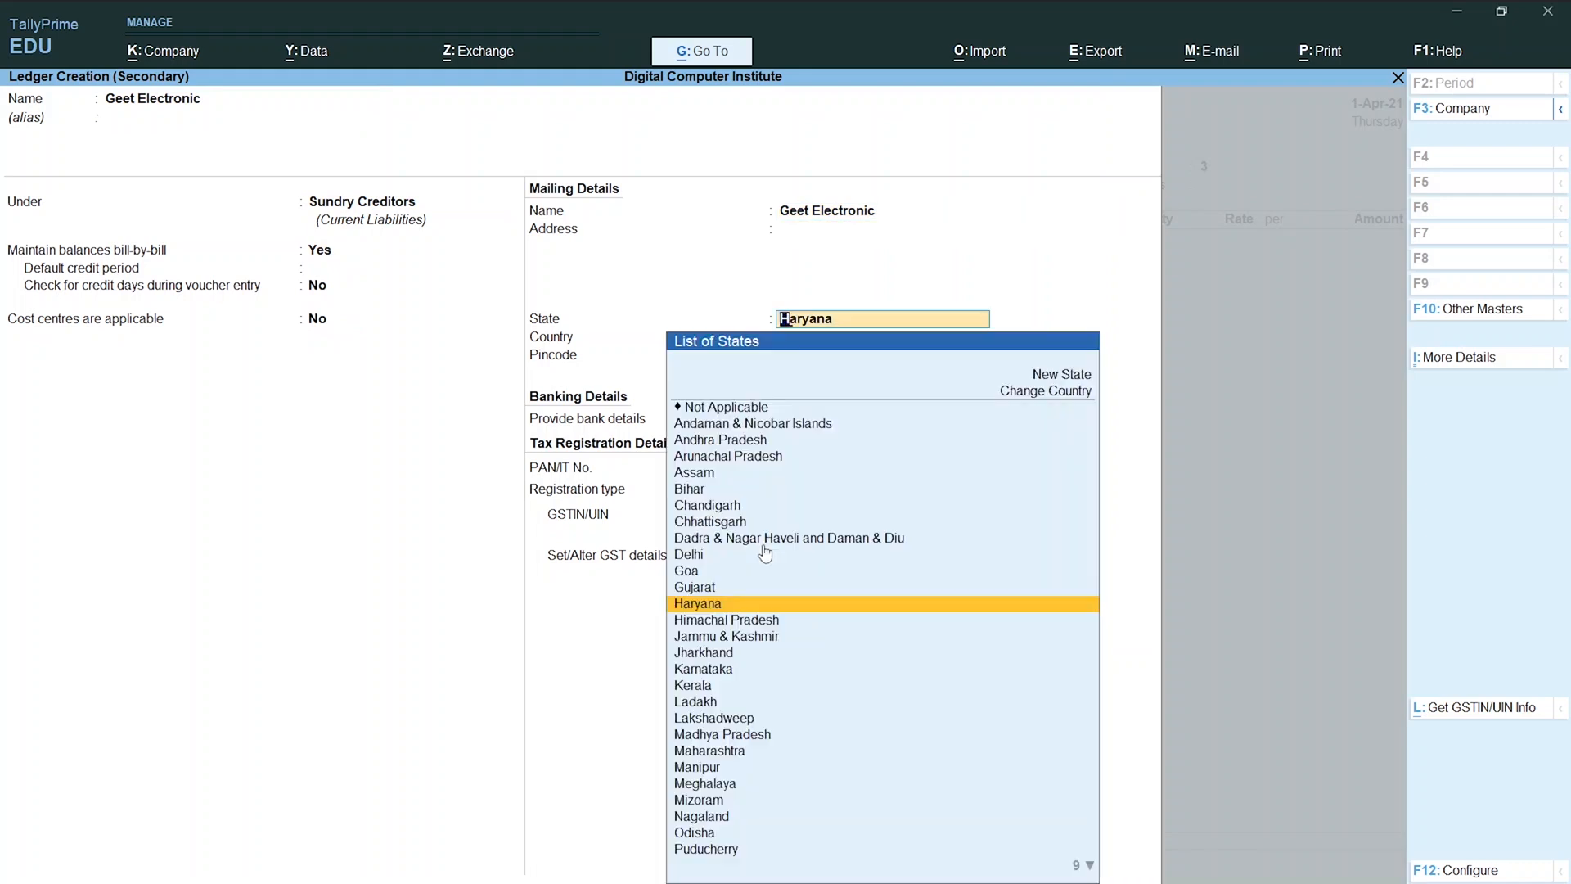
pyautogui.write('Ra')
pyautogui.press('Return')
pyautogui.press('Return')
pyautogui.press('Return')
pyautogui.press('Return')
pyautogui.press('Return')
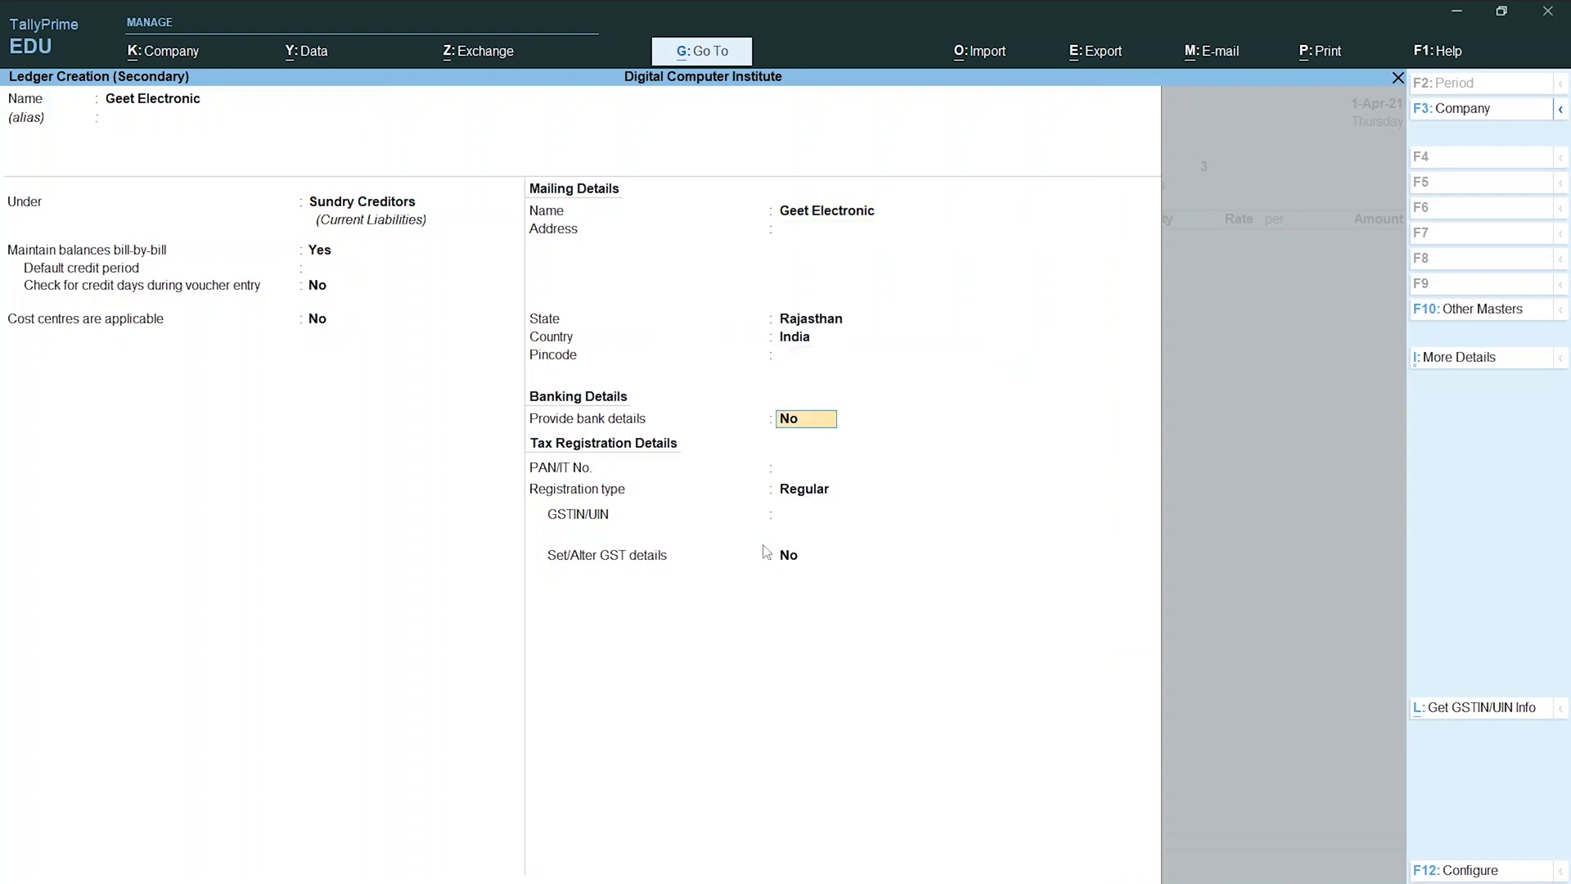
# Enter the supplier's GSTIN/UIN, leave GST details unaltered and save the Geet Electronic ledger.
pyautogui.write('5454545')
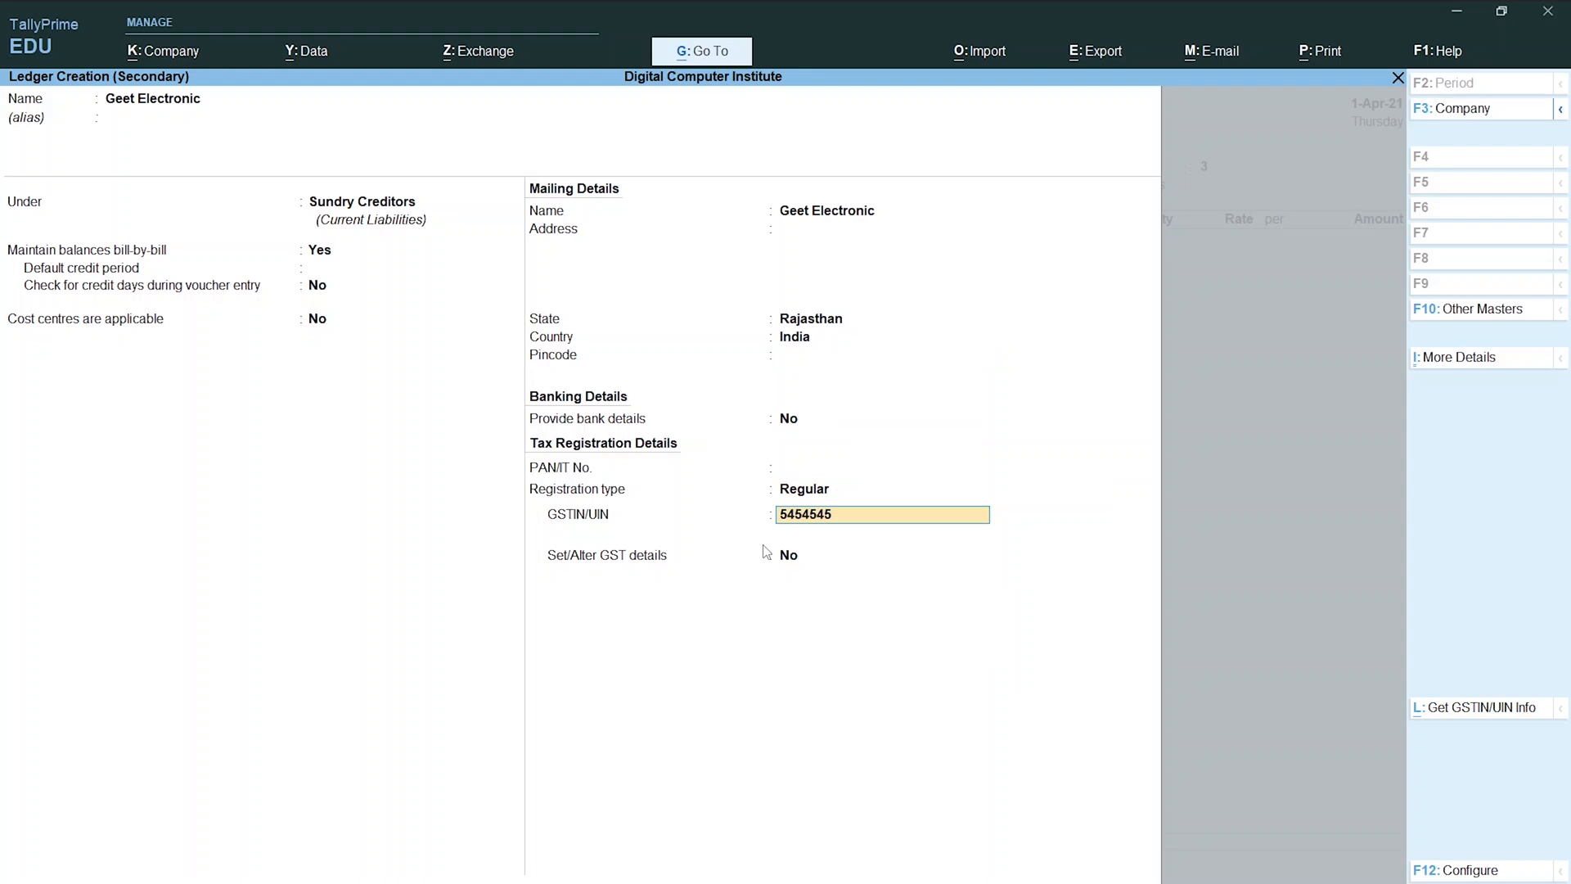
pyautogui.press('Return')
pyautogui.press('Return')
pyautogui.press('Return')
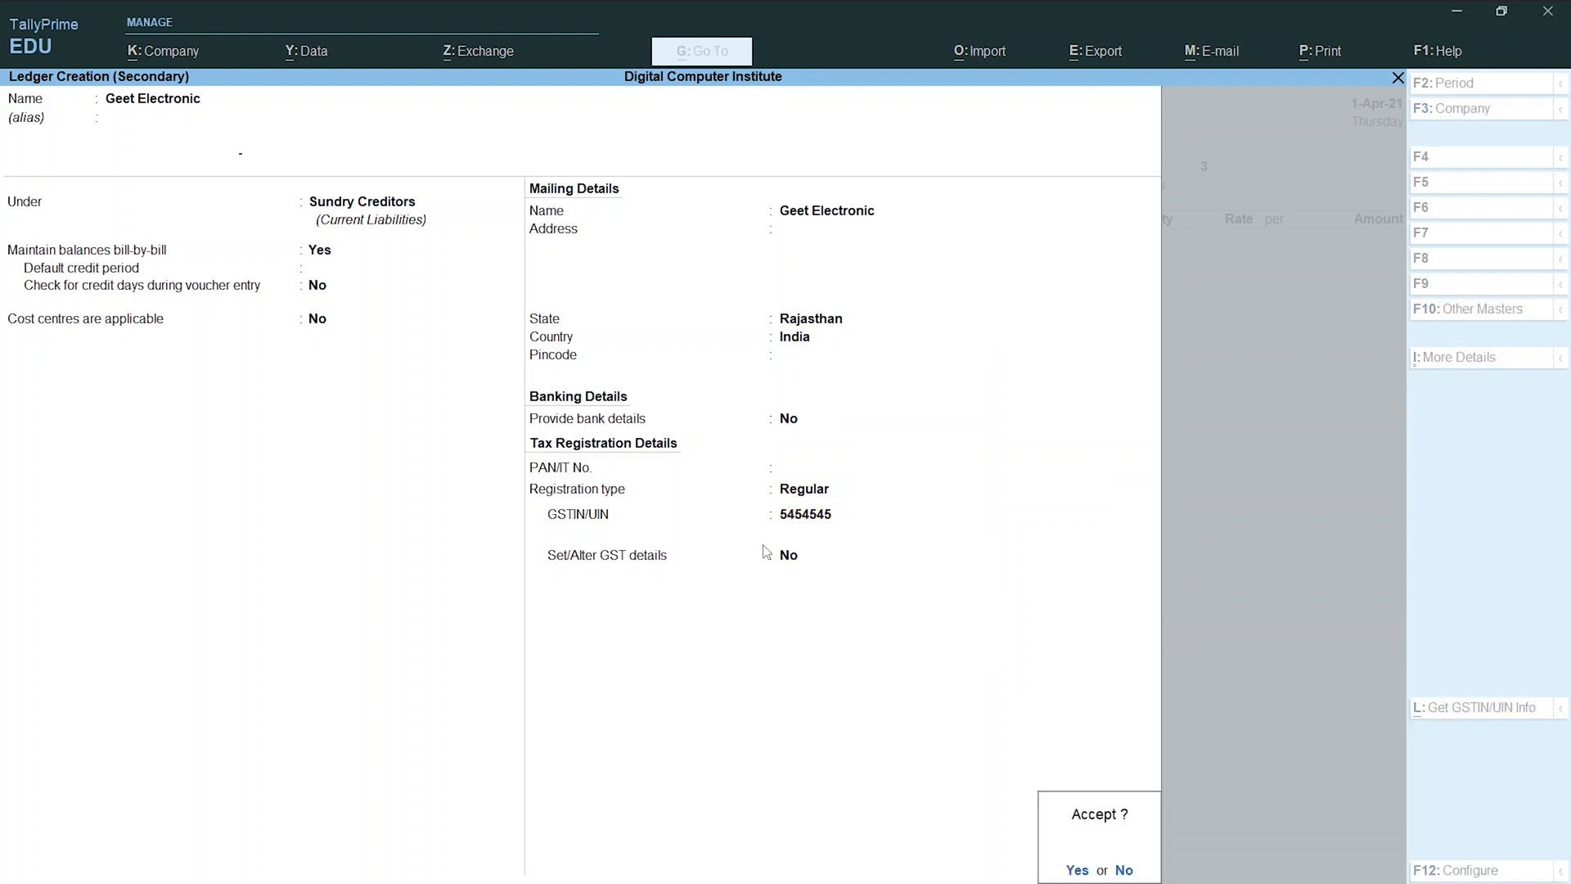
pyautogui.press('Return')
# Accept the order and party details for Geet Electronic without changes.
pyautogui.hotkey('ctrl', 'a')
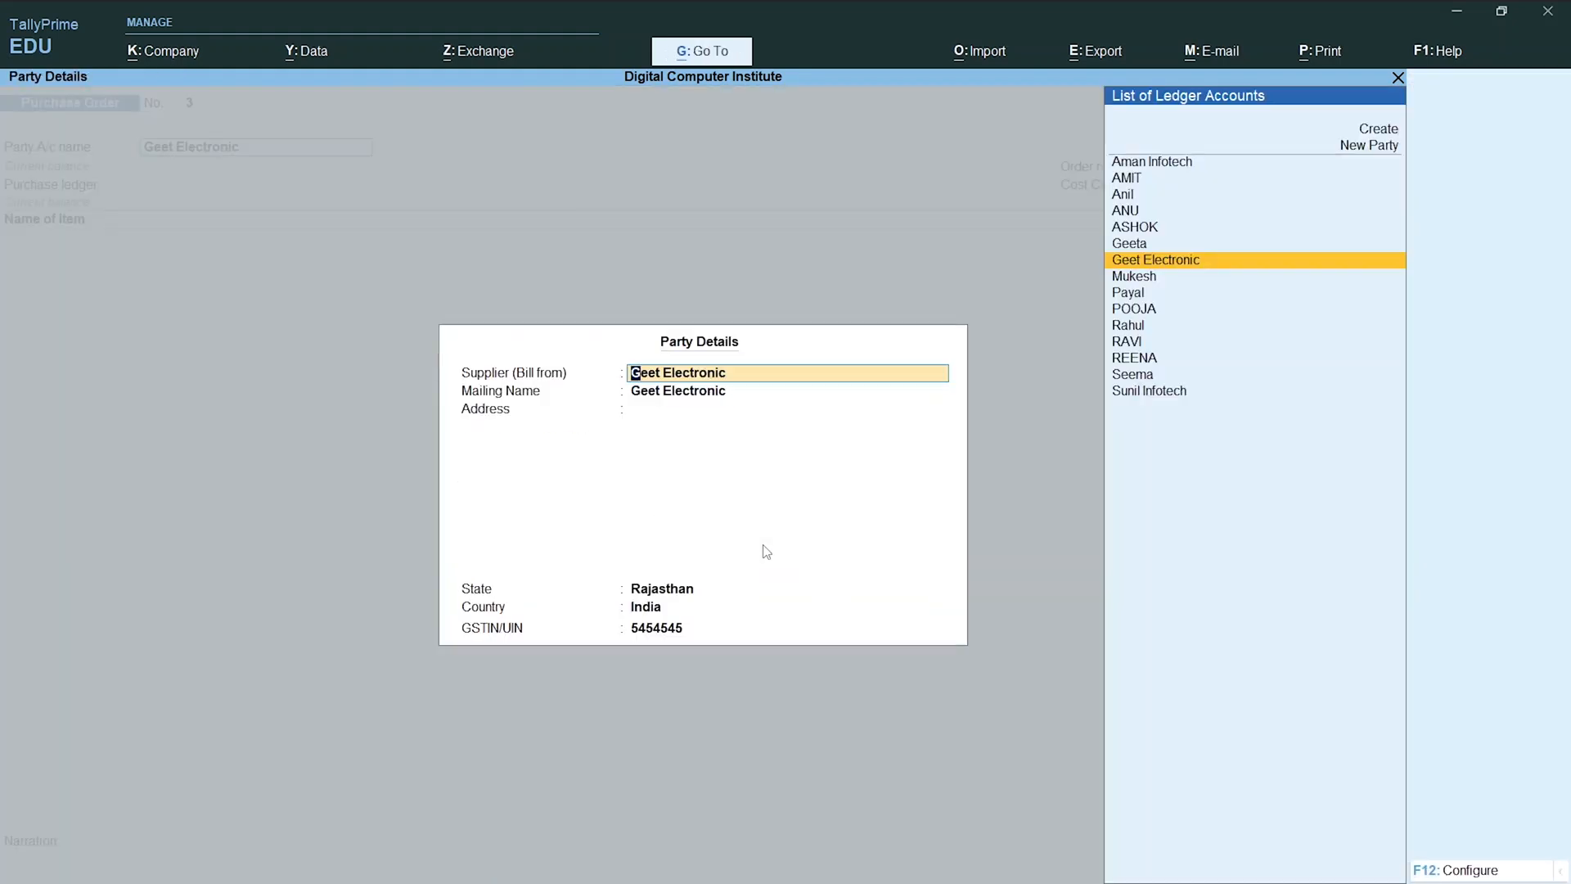
pyautogui.hotkey('ctrl', 'a')
pyautogui.press('Return')
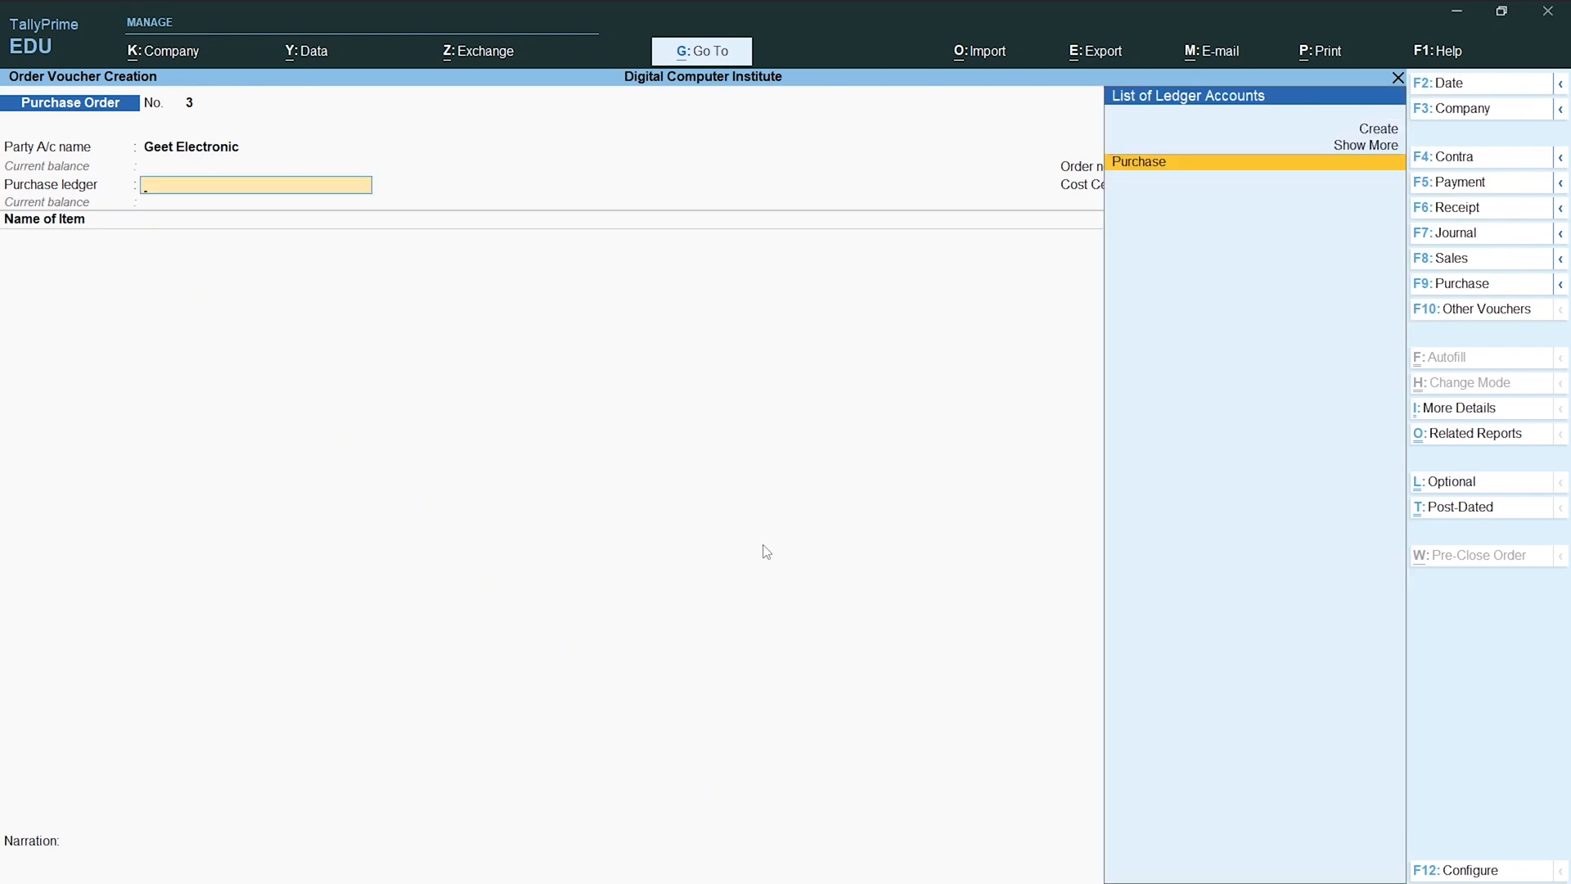
# Set the order number to 303 as in the Word document and select Purchase as the purchase ledger.
pyautogui.press('BackSpace')
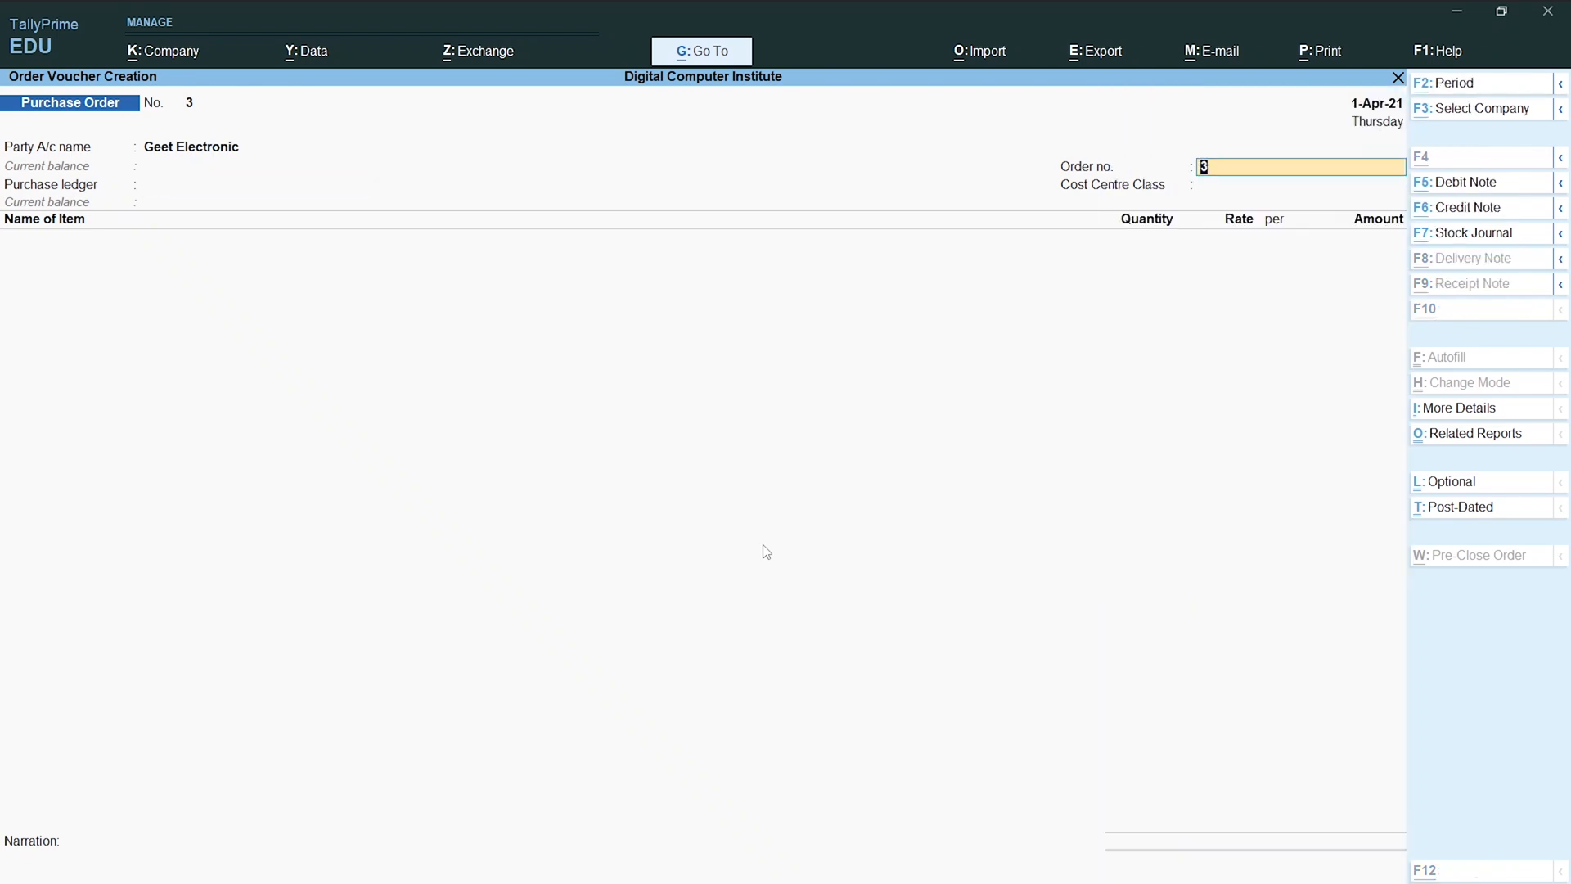
pyautogui.hotkey('alt', 'Tab')
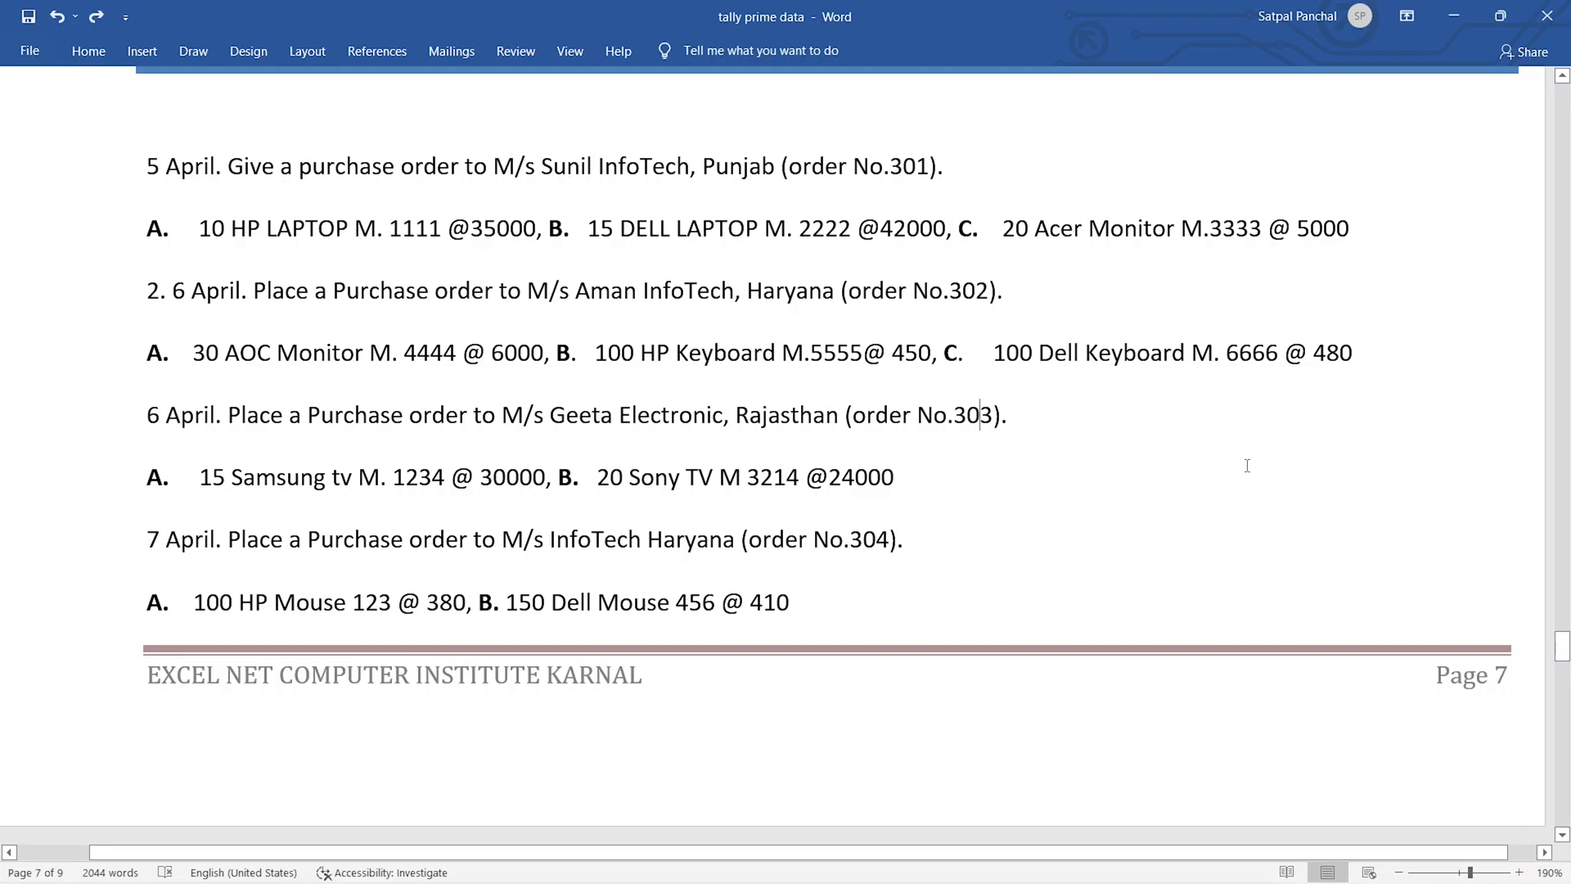
pyautogui.hotkey('alt', 'Tab')
pyautogui.write('03')
pyautogui.press('Return')
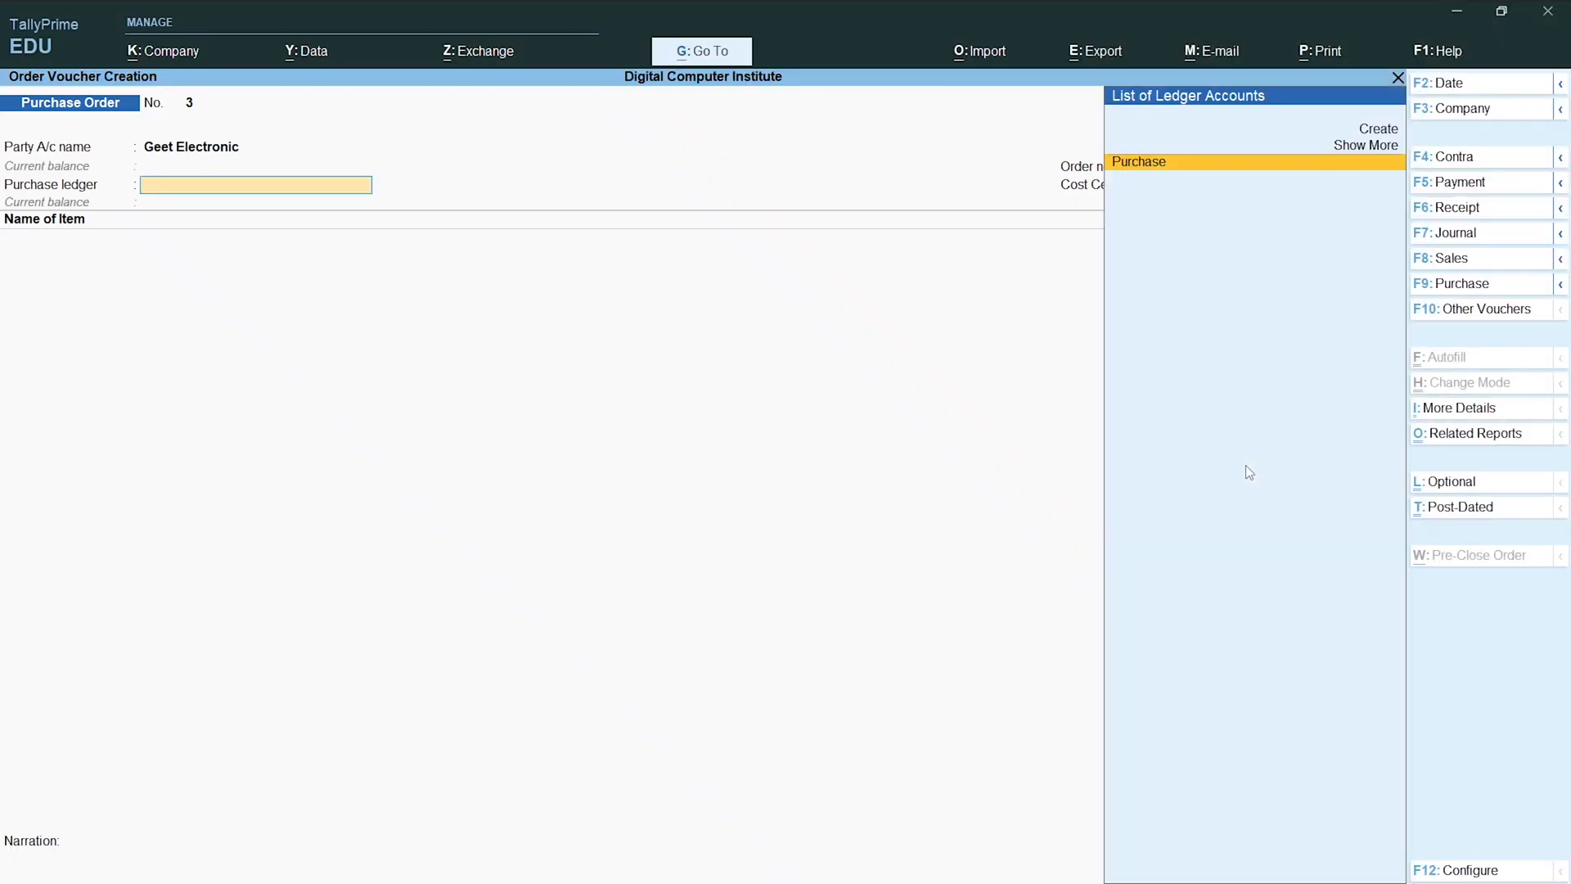
pyautogui.press('Return')
pyautogui.press('Return')
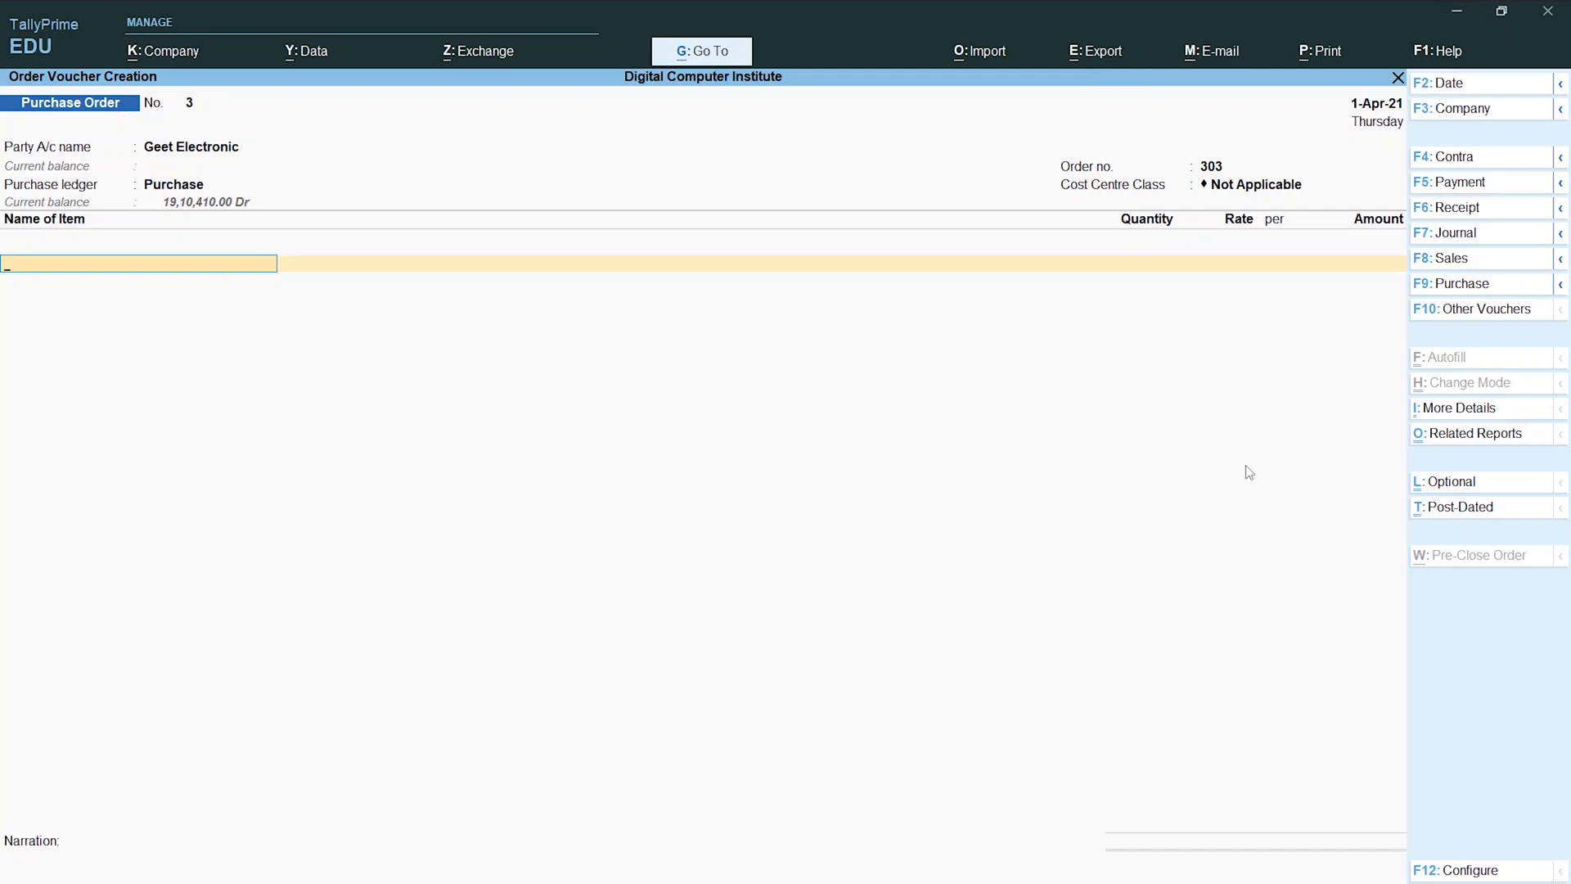
# Check Geeta Electronic's first ordered item in the Word document and add Samsung Tv to the voucher, due on 1-Apr-21.
pyautogui.hotkey('alt', 'Tab')
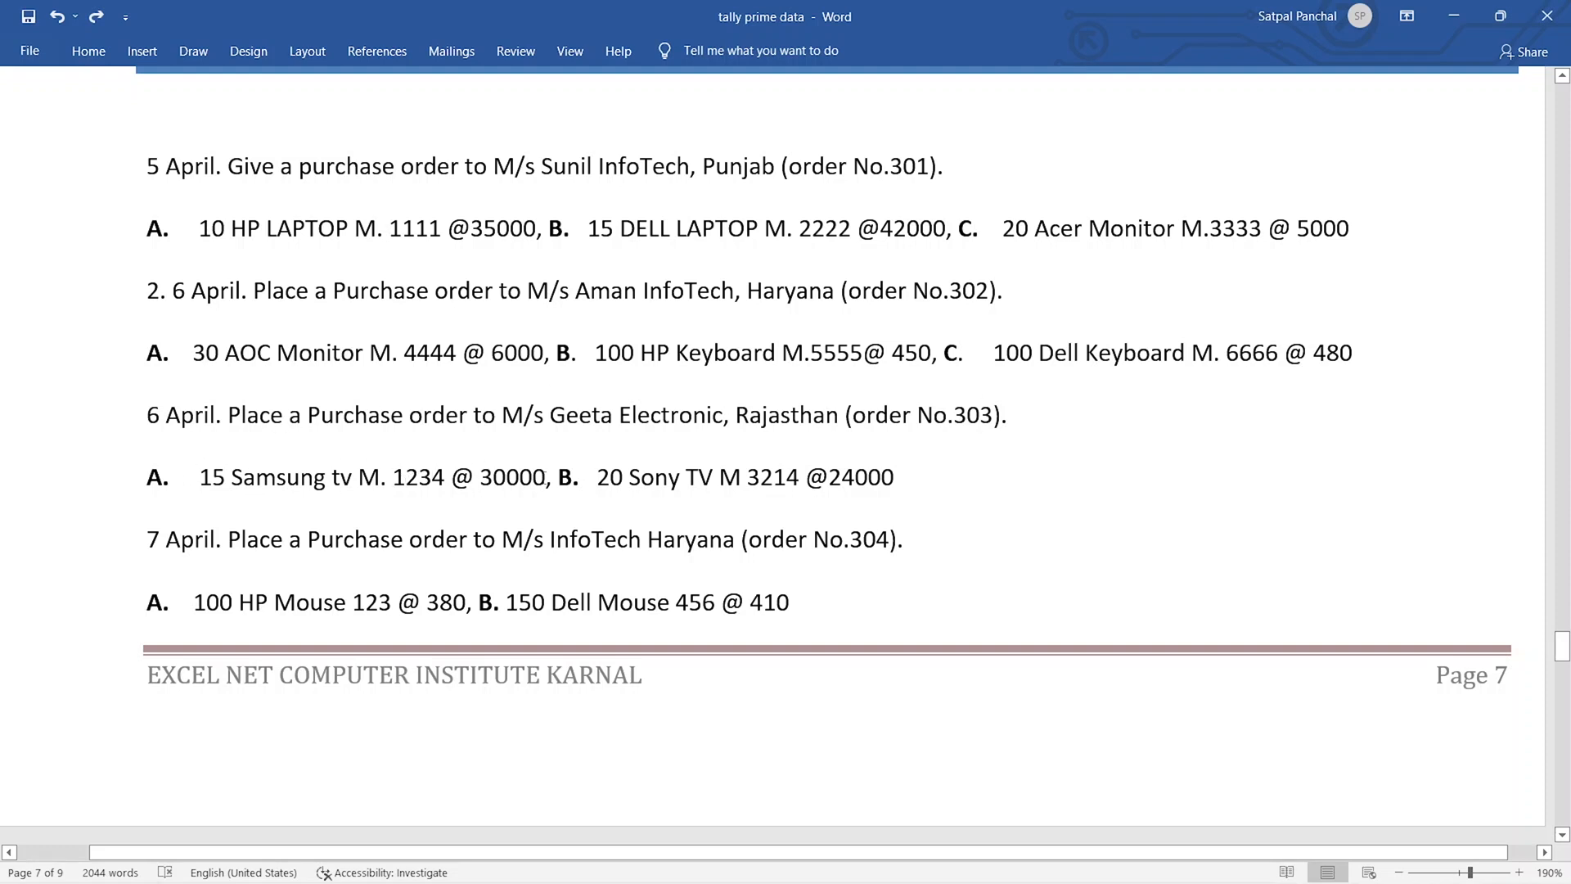
pyautogui.hotkey('alt', 'Tab')
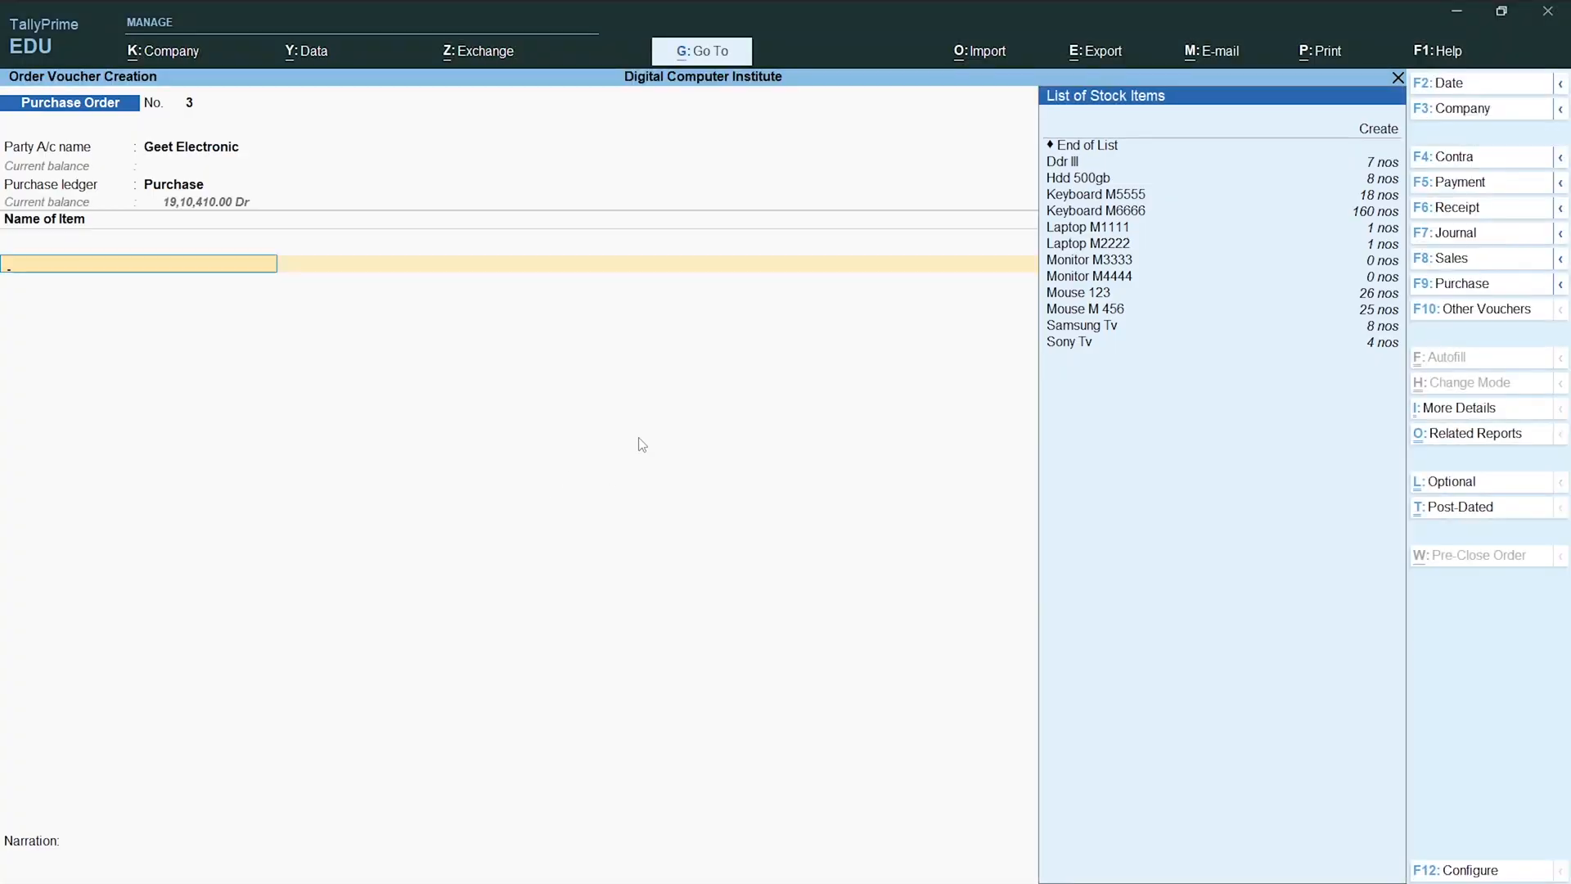
pyautogui.write('S')
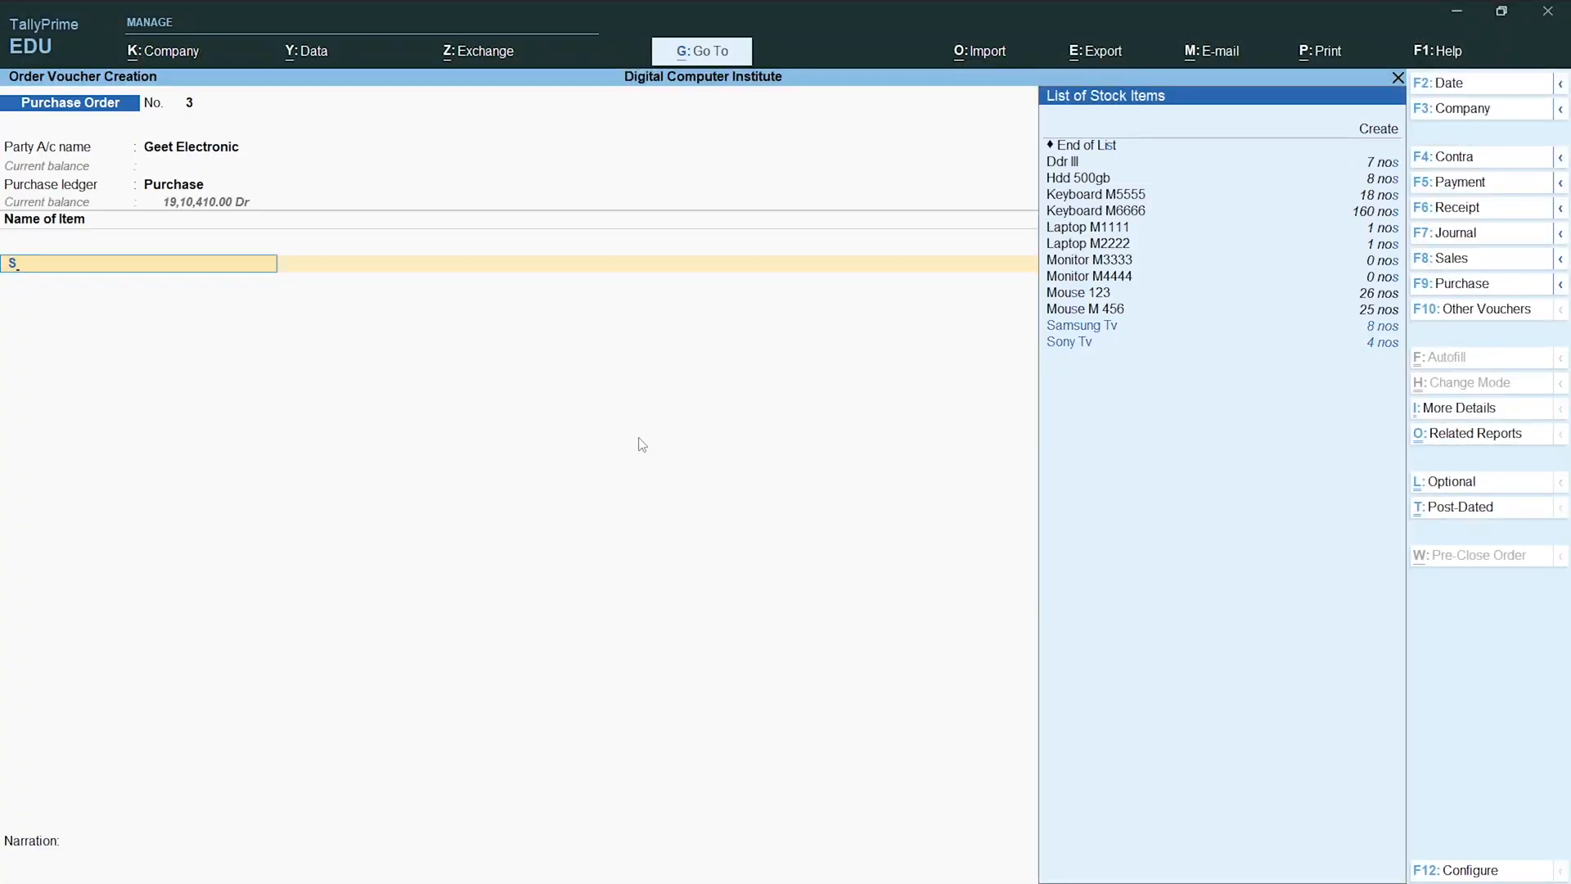
pyautogui.write('a')
pyautogui.press('Return')
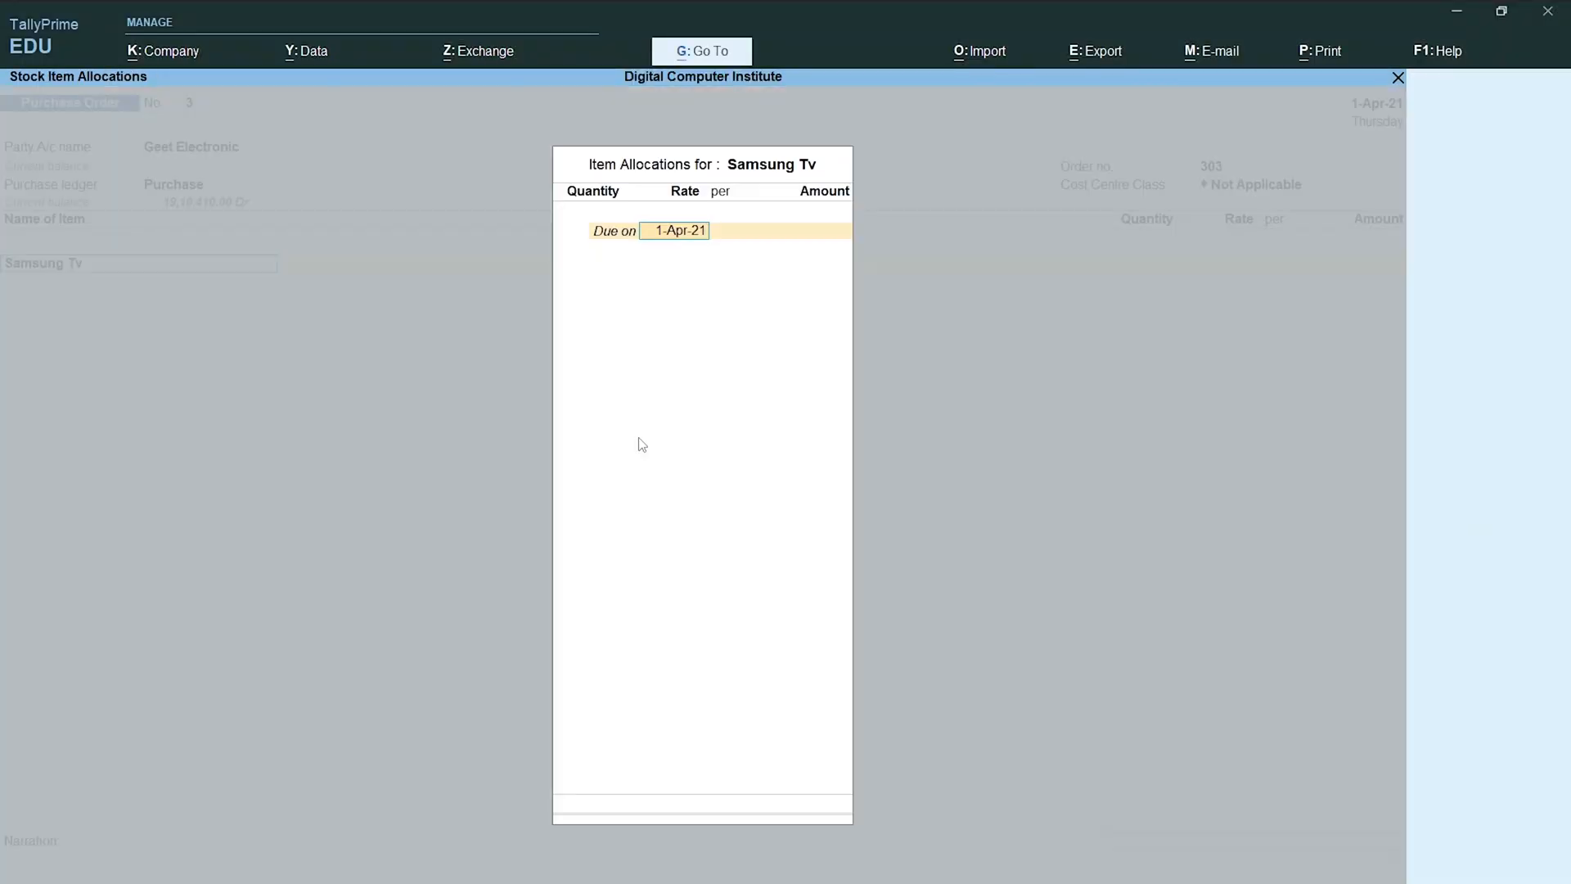
pyautogui.press('Return')
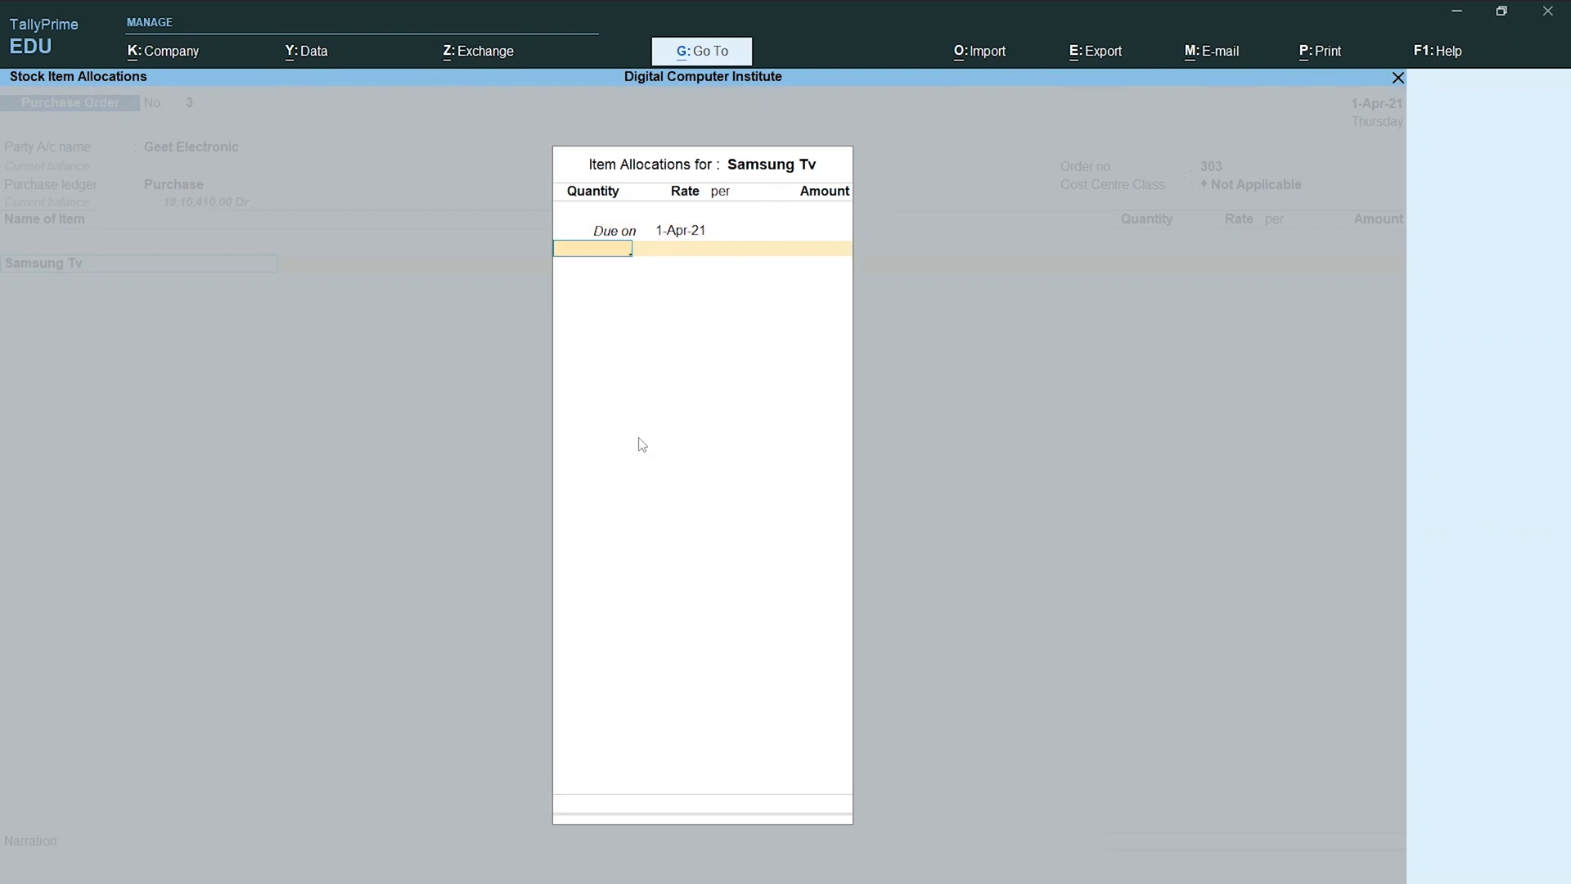
# Allocate 15 nos of Samsung Tv at a rate of 3,00,000, checking the order in the Word document.
pyautogui.write('15')
pyautogui.press('Return')
pyautogui.write('3')
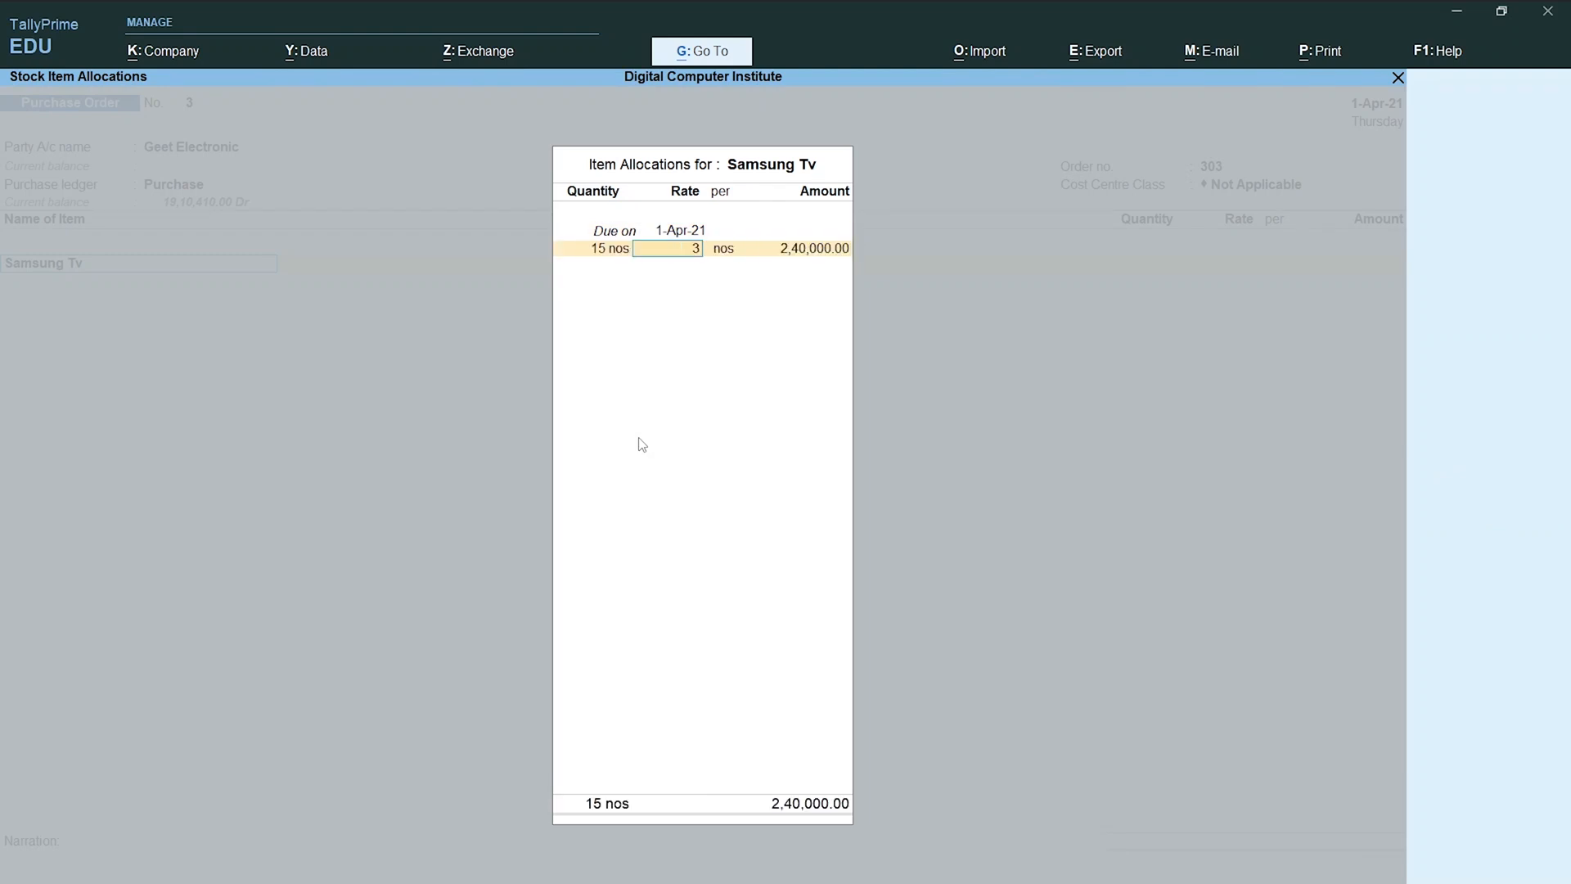
pyautogui.hotkey('alt', 'Tab')
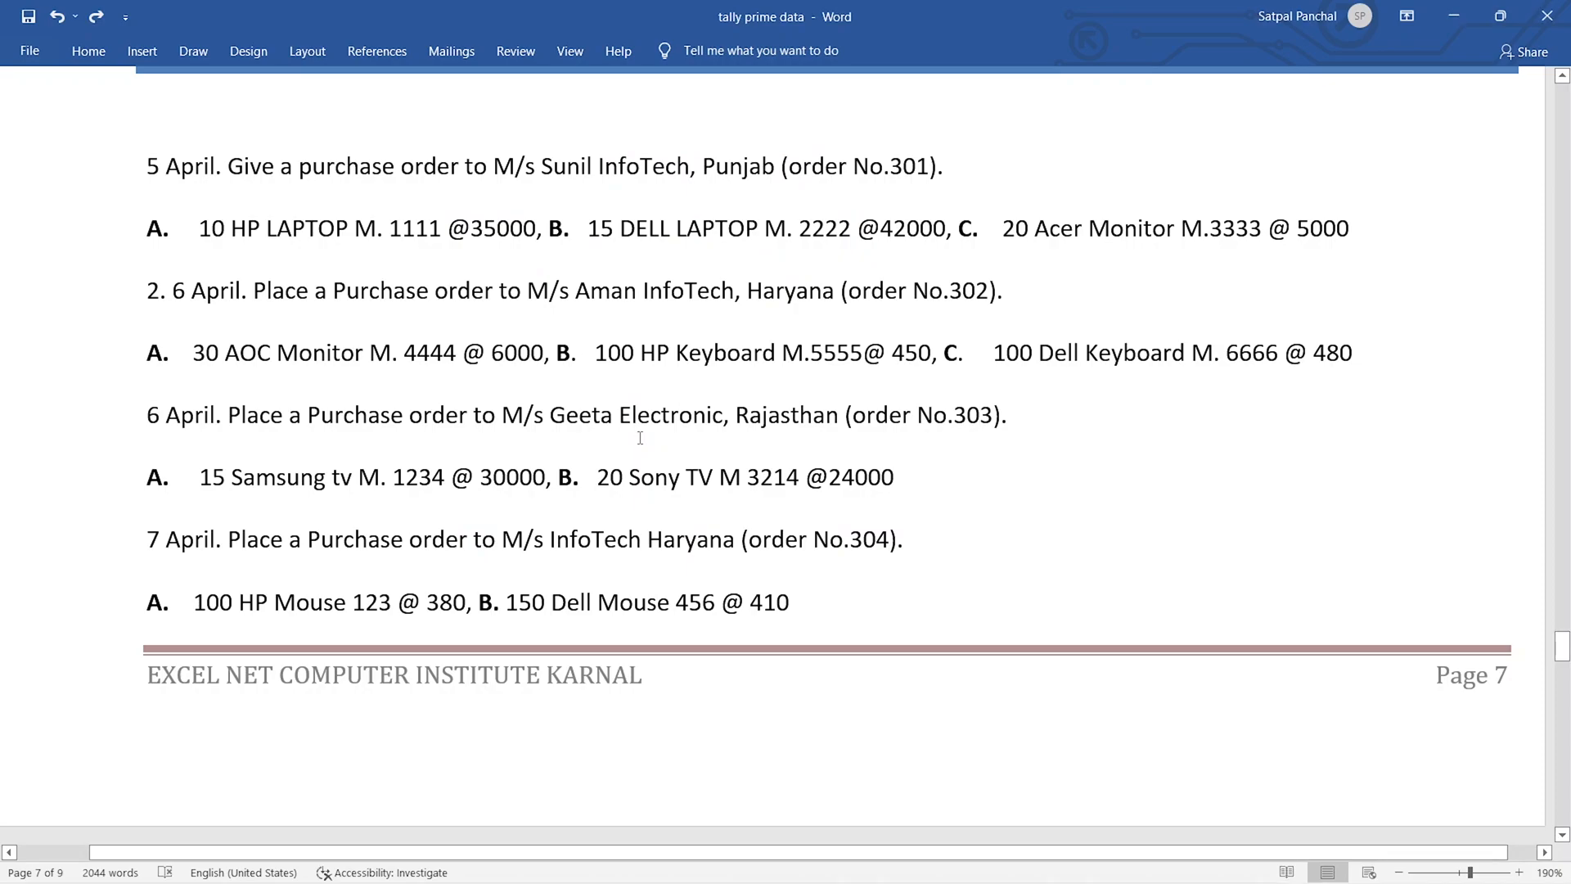
pyautogui.hotkey('alt', 'Tab')
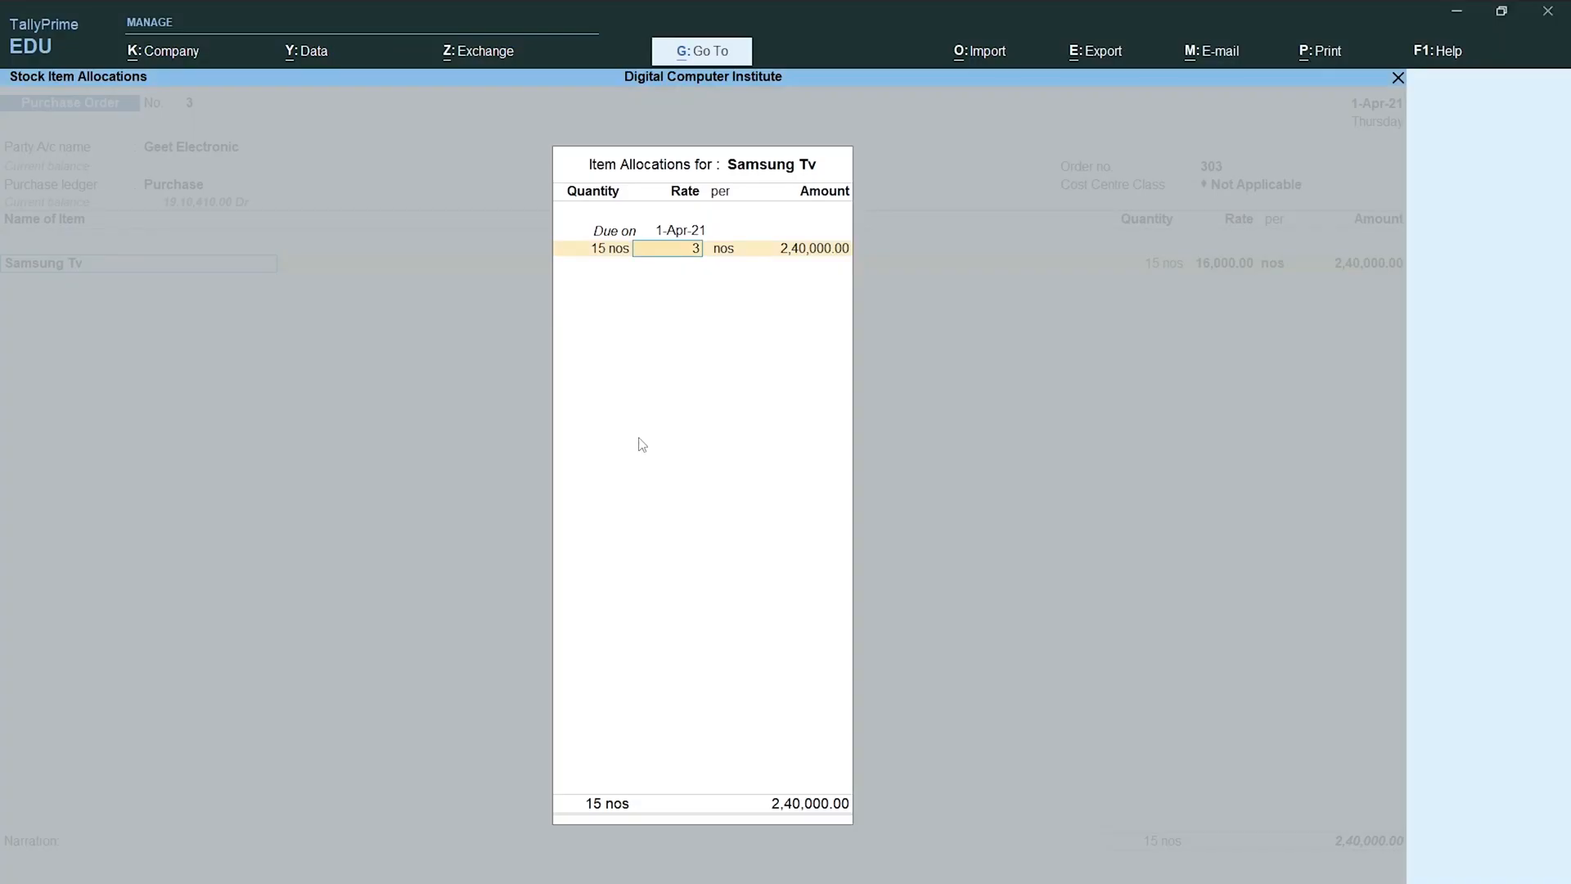
pyautogui.write('00000')
pyautogui.press('Return')
pyautogui.press('Return')
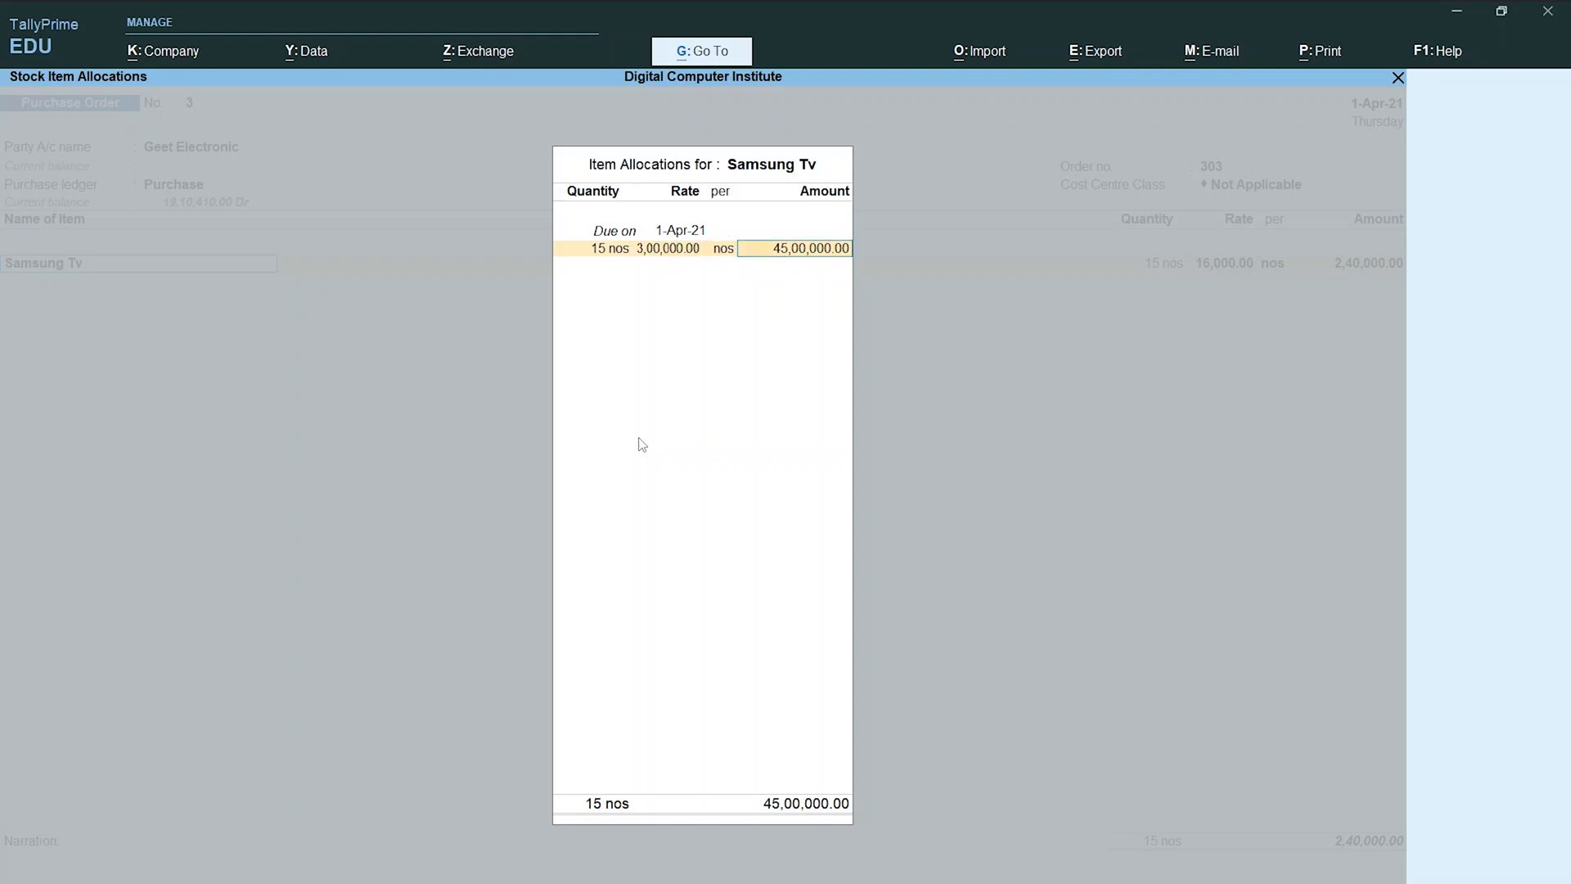
pyautogui.press('Return')
pyautogui.press('Return')
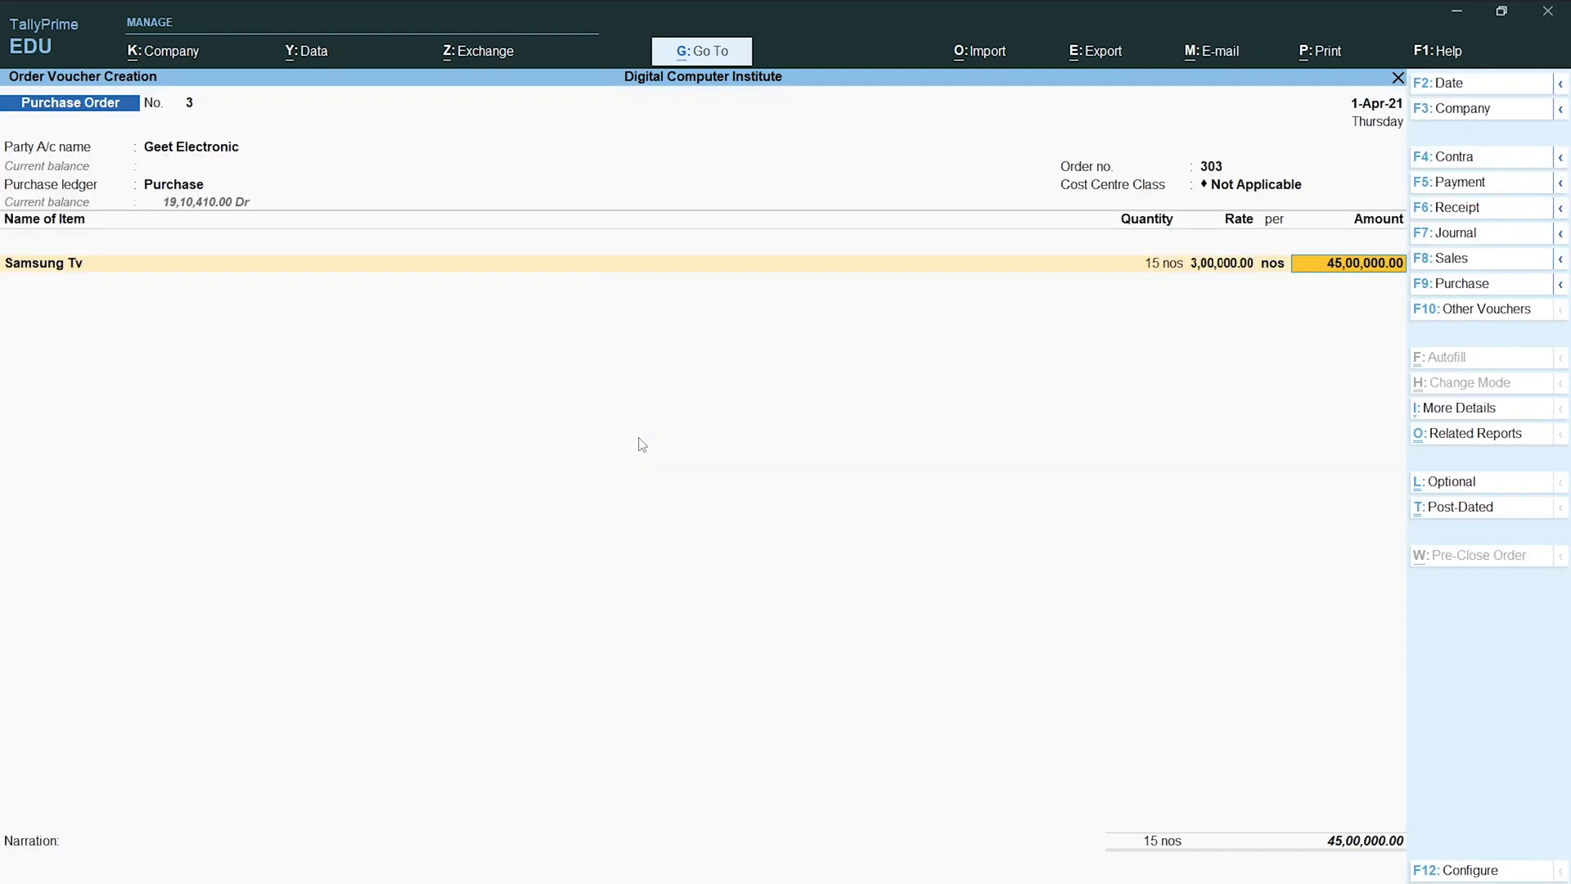
pyautogui.press('Return')
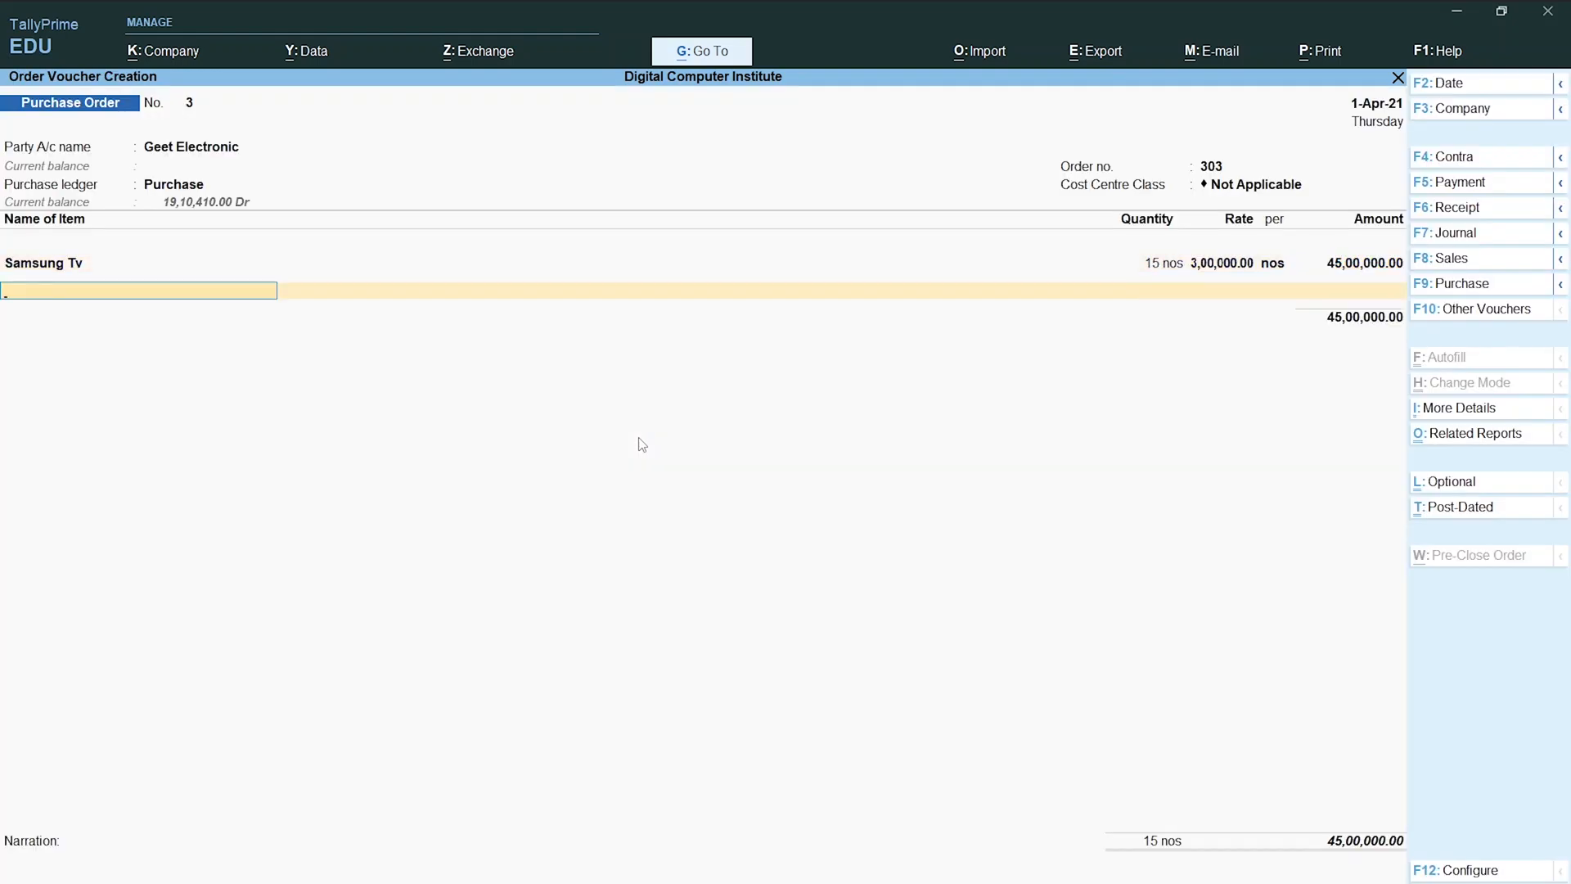
# Switch to the Word document and change the Samsung tv rate in order No.303 to 17000.
pyautogui.hotkey('alt', 'Tab')
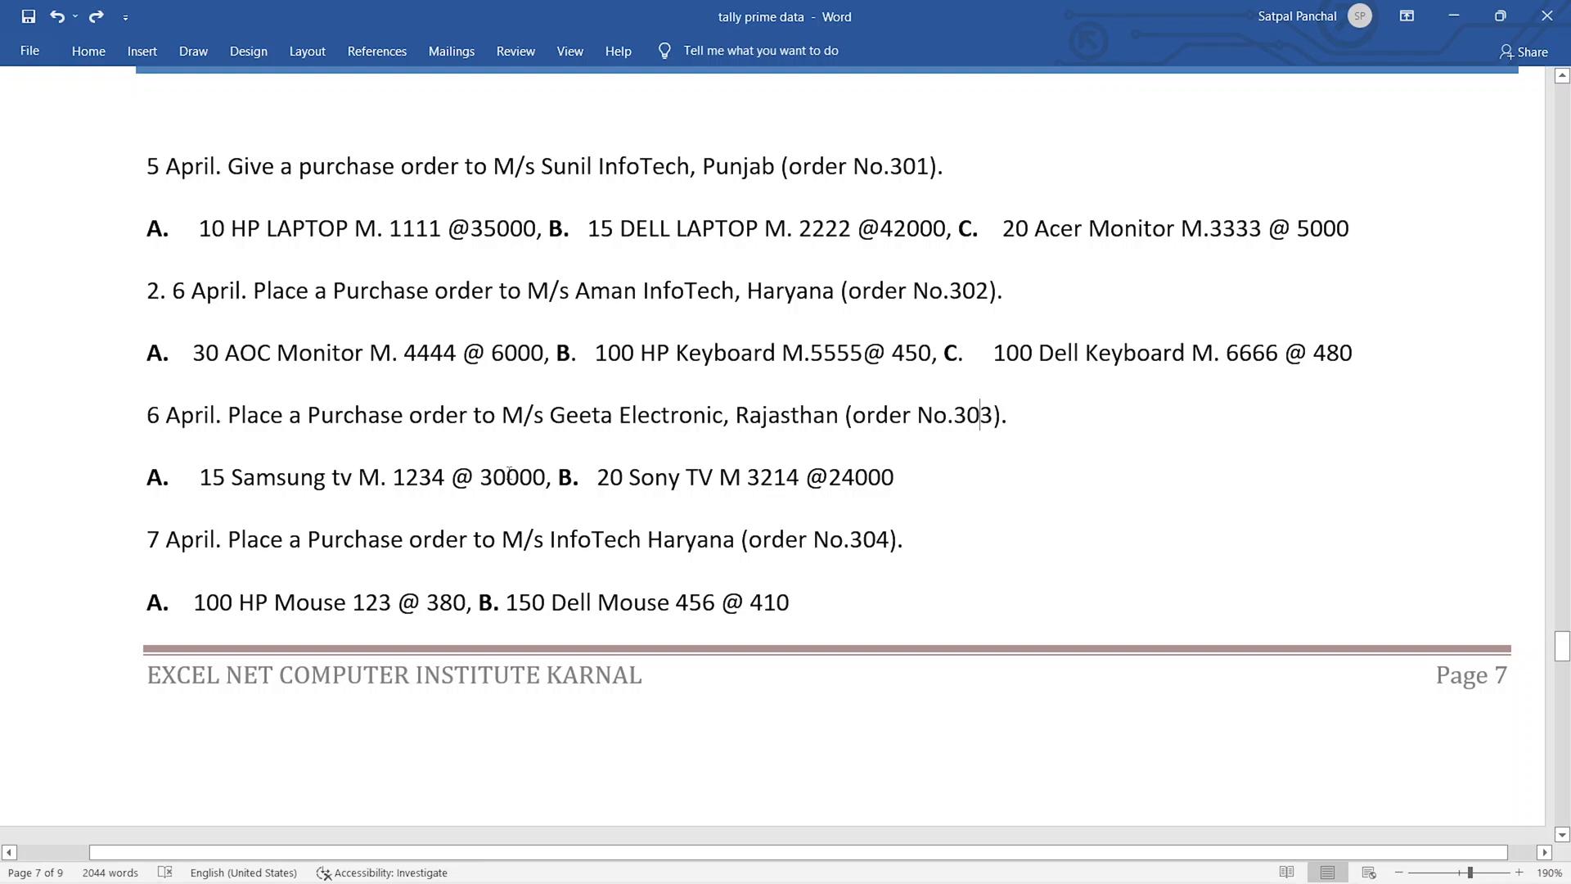
pyautogui.doubleClick(497, 474)
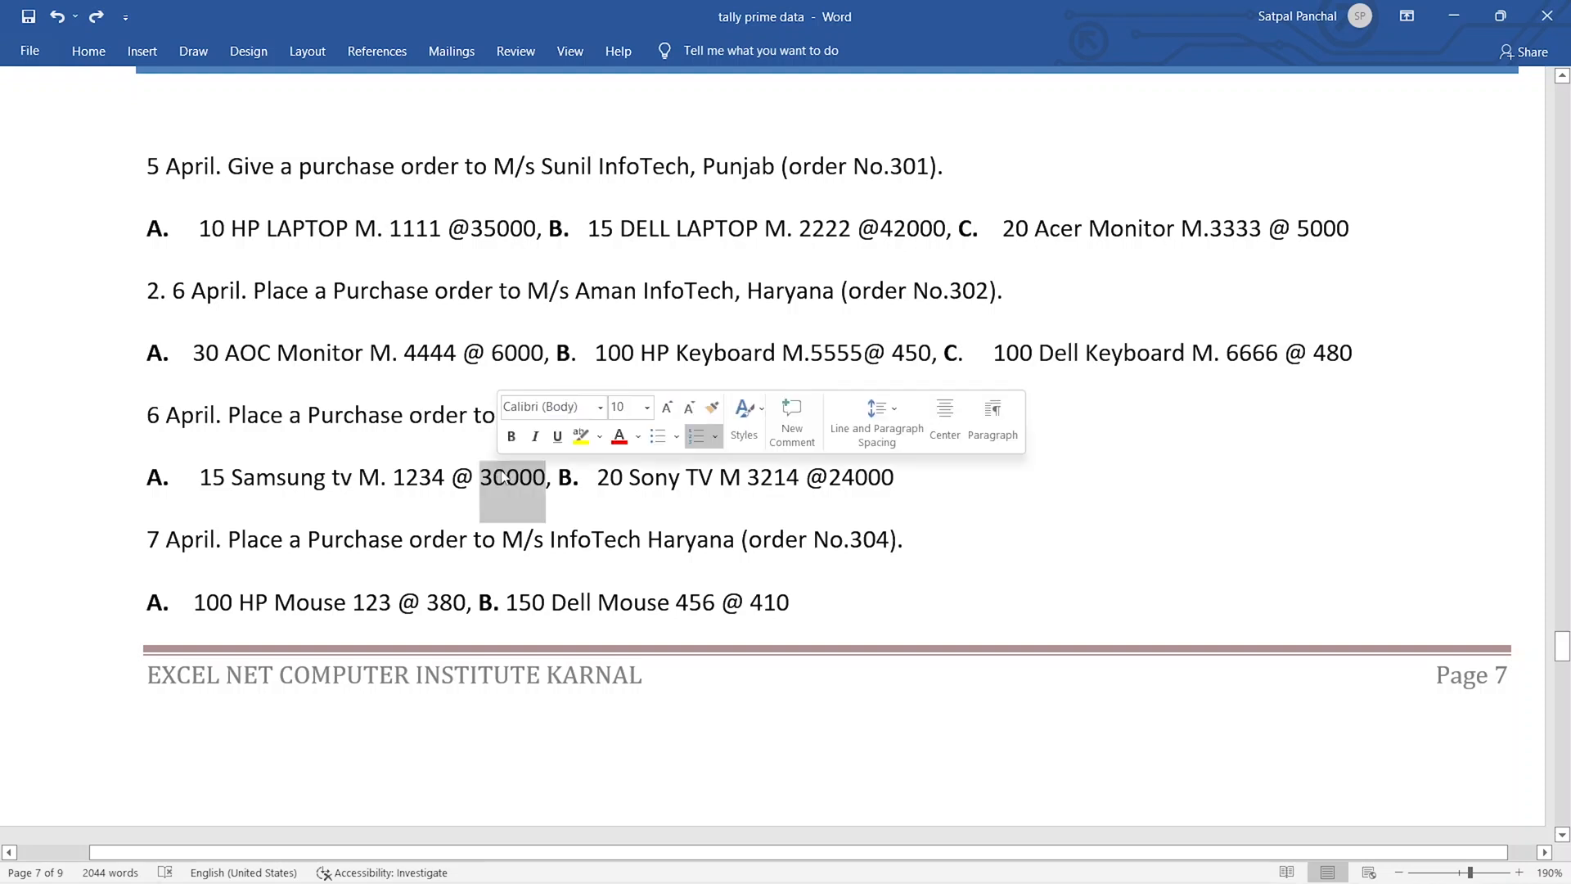
pyautogui.press('Right')
pyautogui.press('Left')
pyautogui.press('Left')
pyautogui.press('Left')
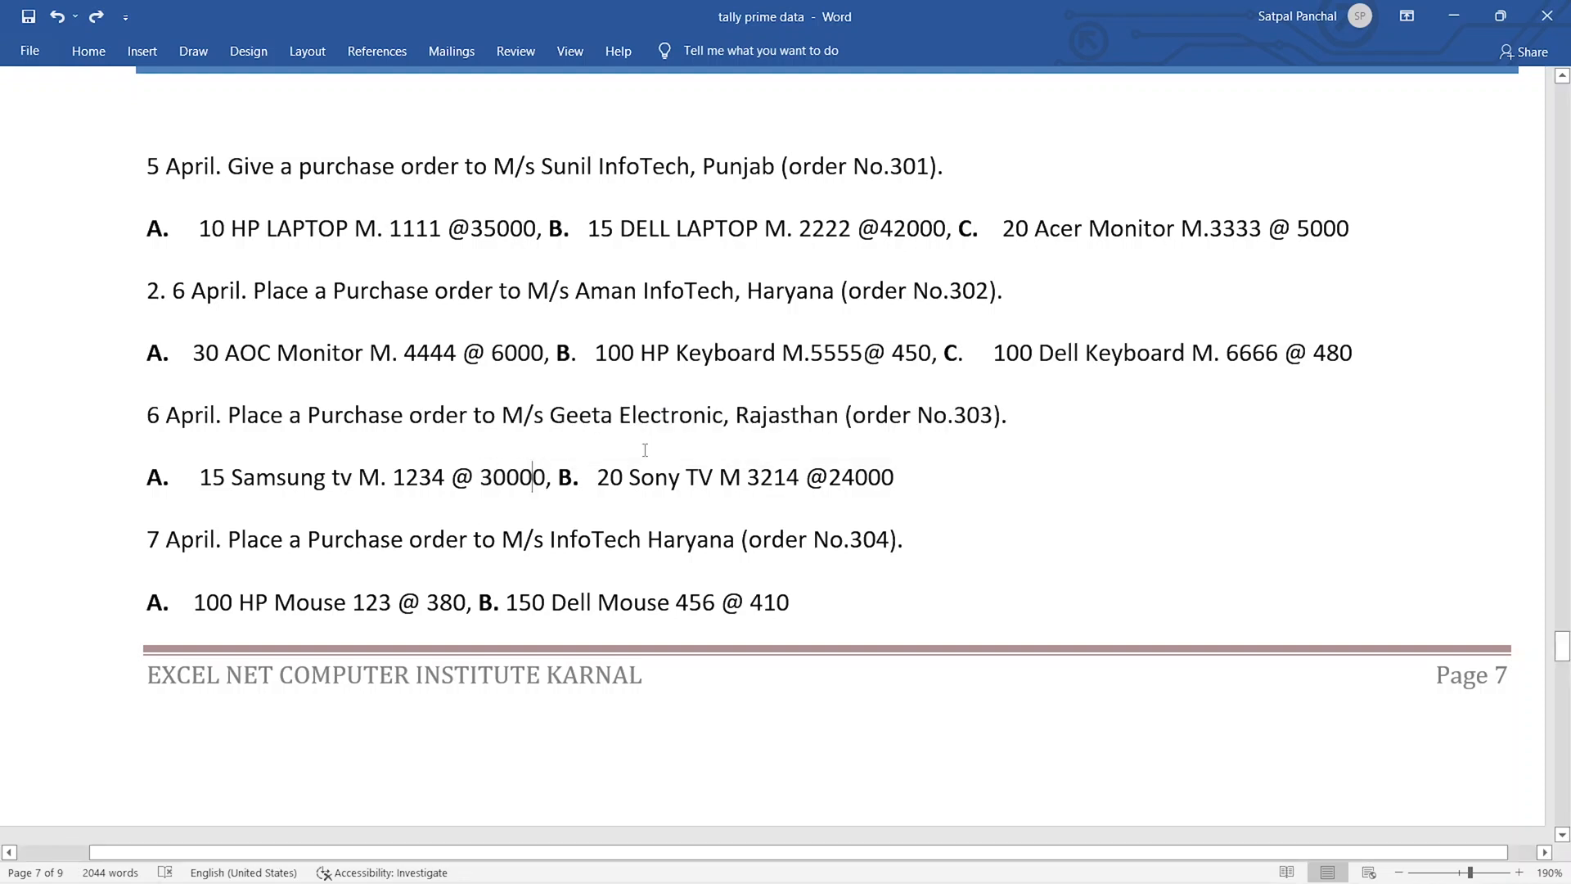
pyautogui.press('BackSpace')
pyautogui.press('BackSpace')
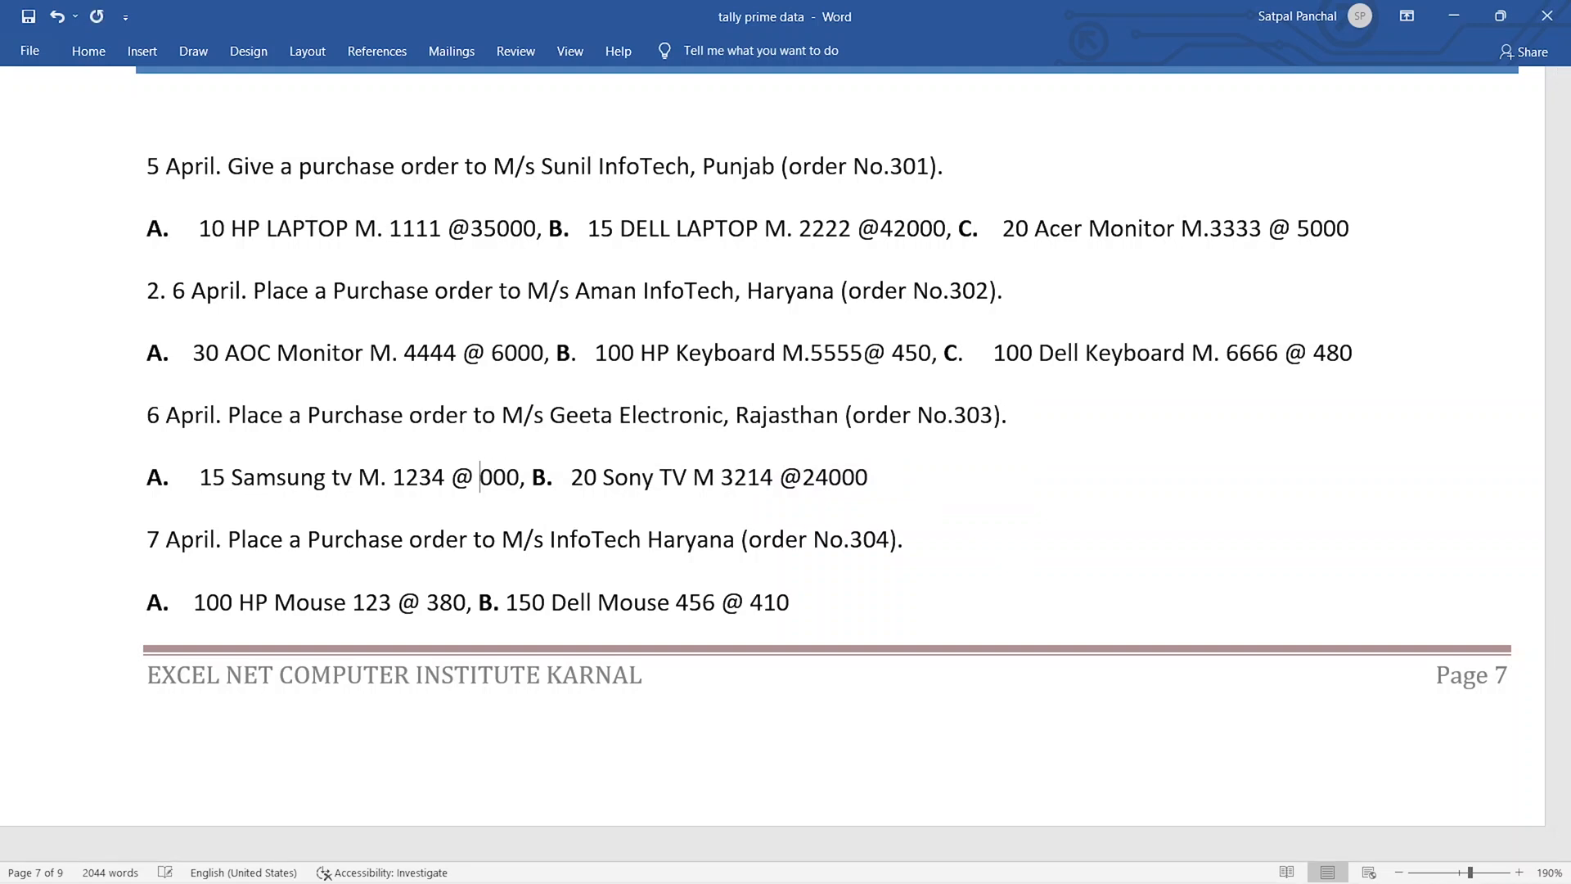
pyautogui.write('17')
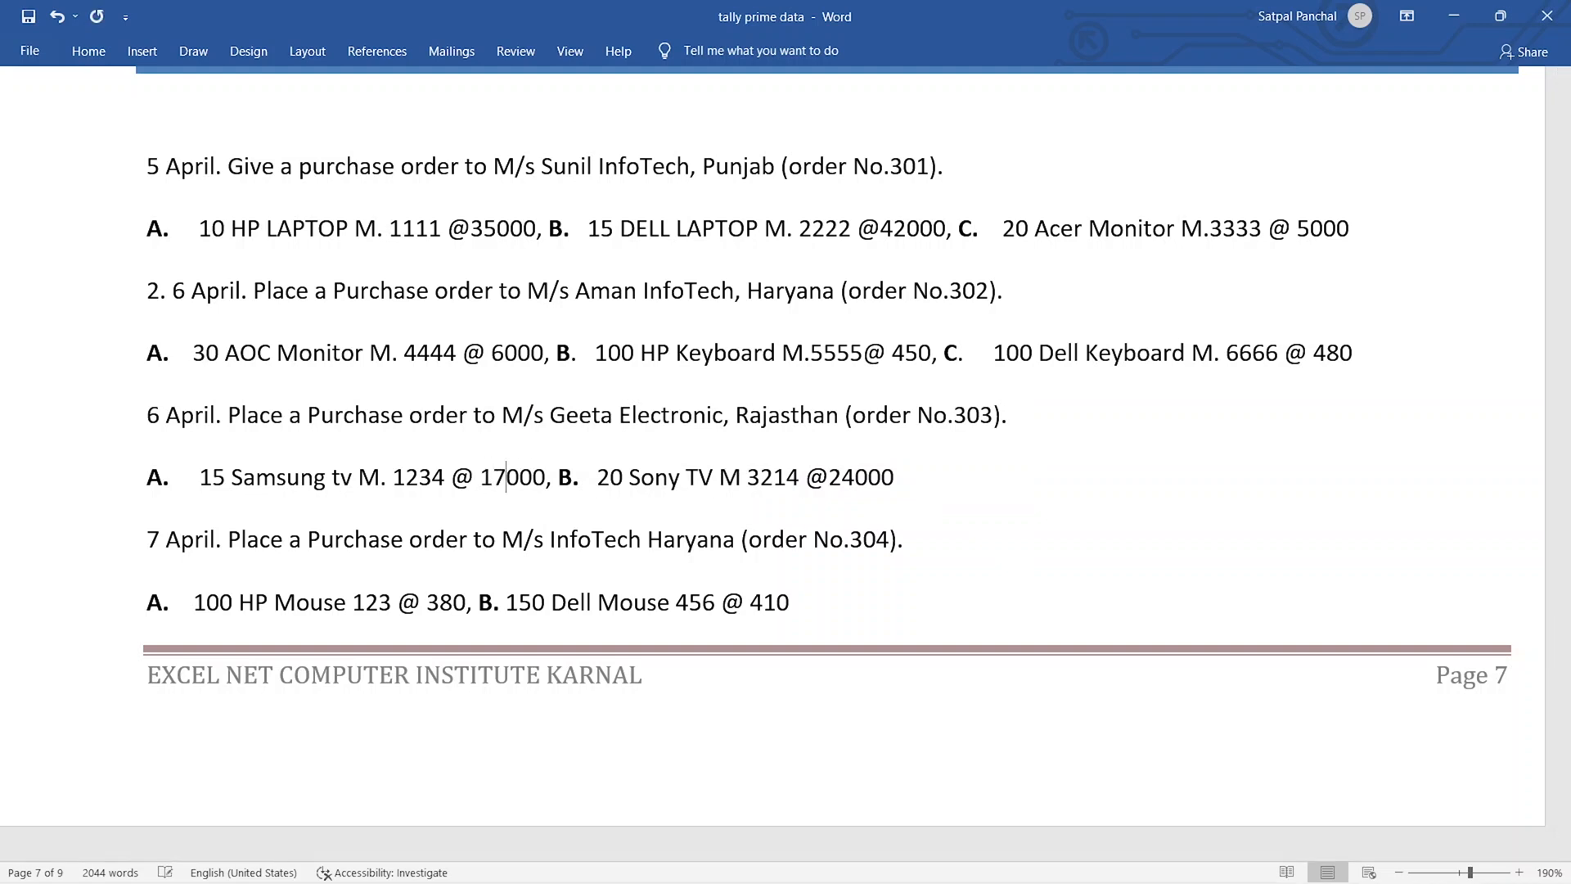
# Return to TallyPrime and set Samsung Tv's rate to 17000 in Geet Electronic's purchase order.
pyautogui.hotkey('alt', 'Tab')
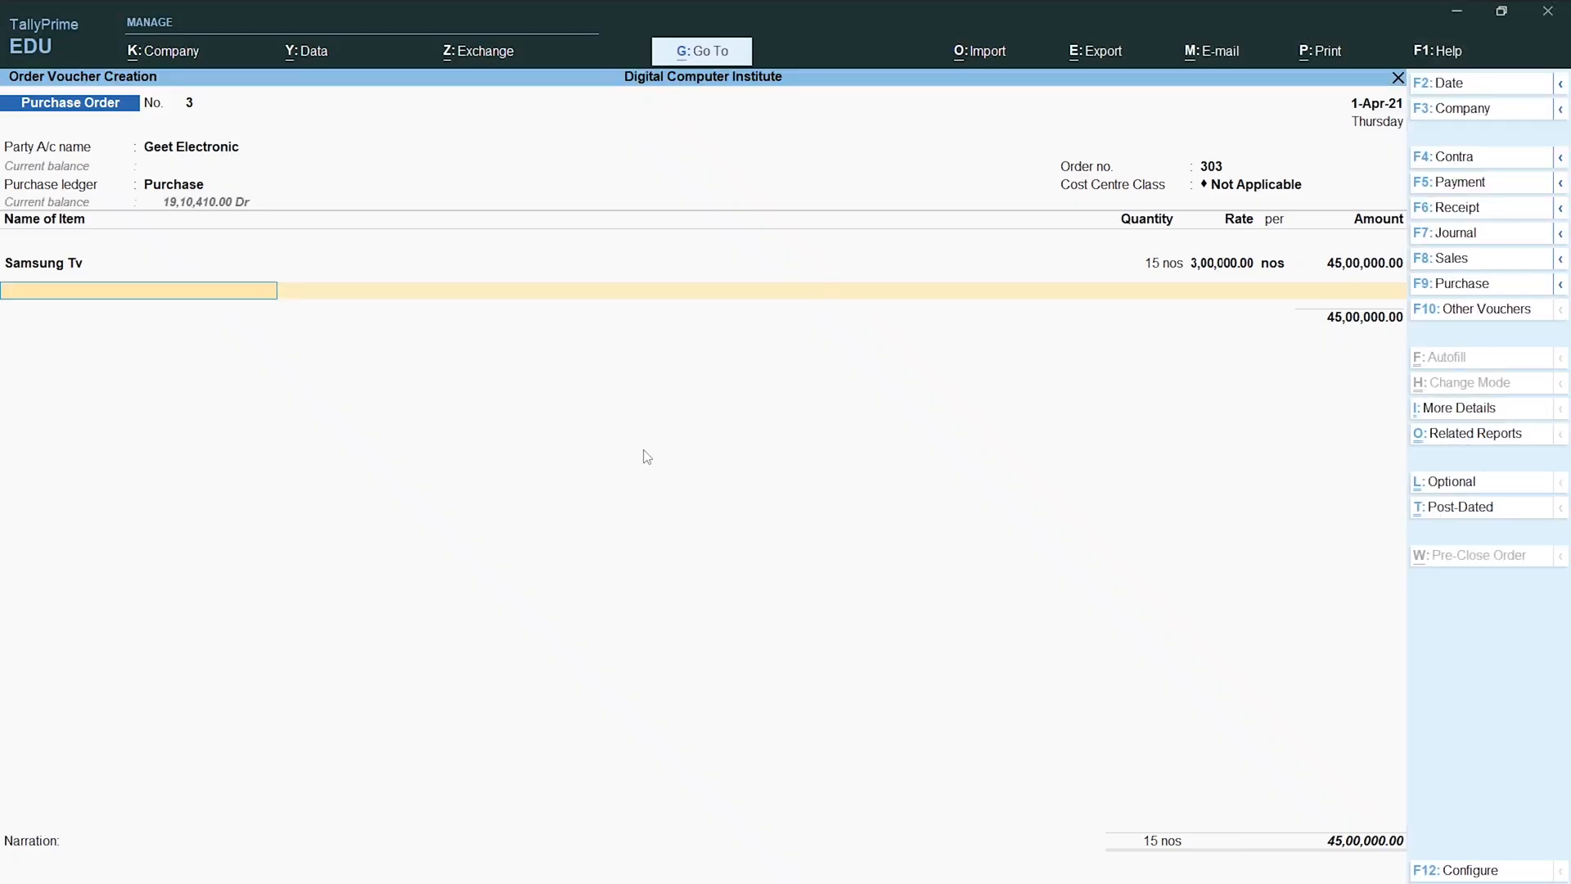
pyautogui.press('BackSpace')
pyautogui.press('BackSpace')
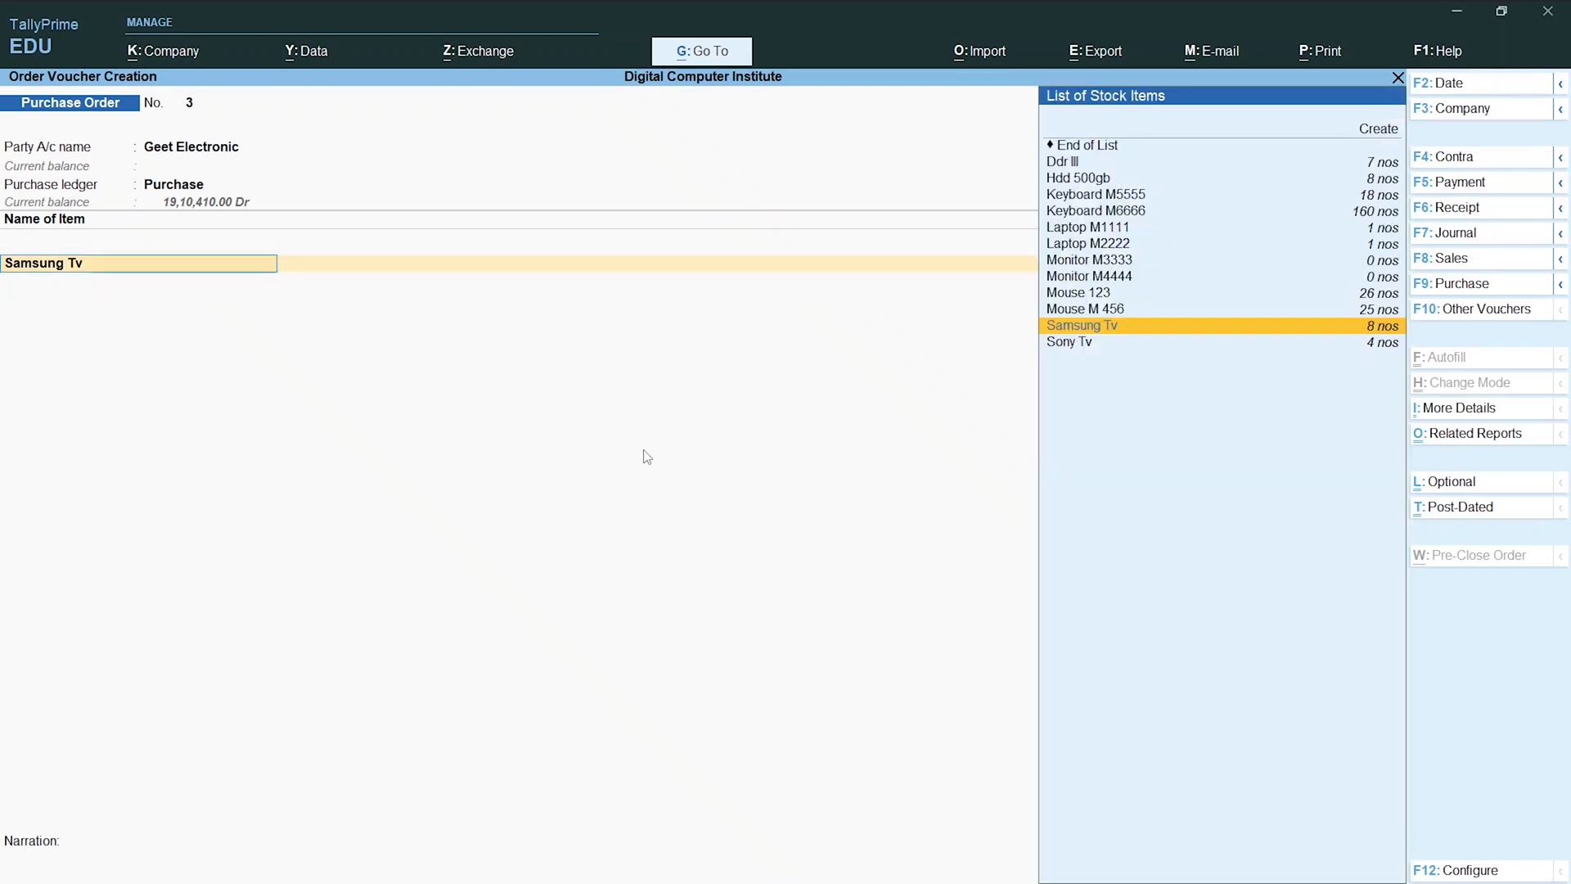
pyautogui.press('Return')
pyautogui.press('Return')
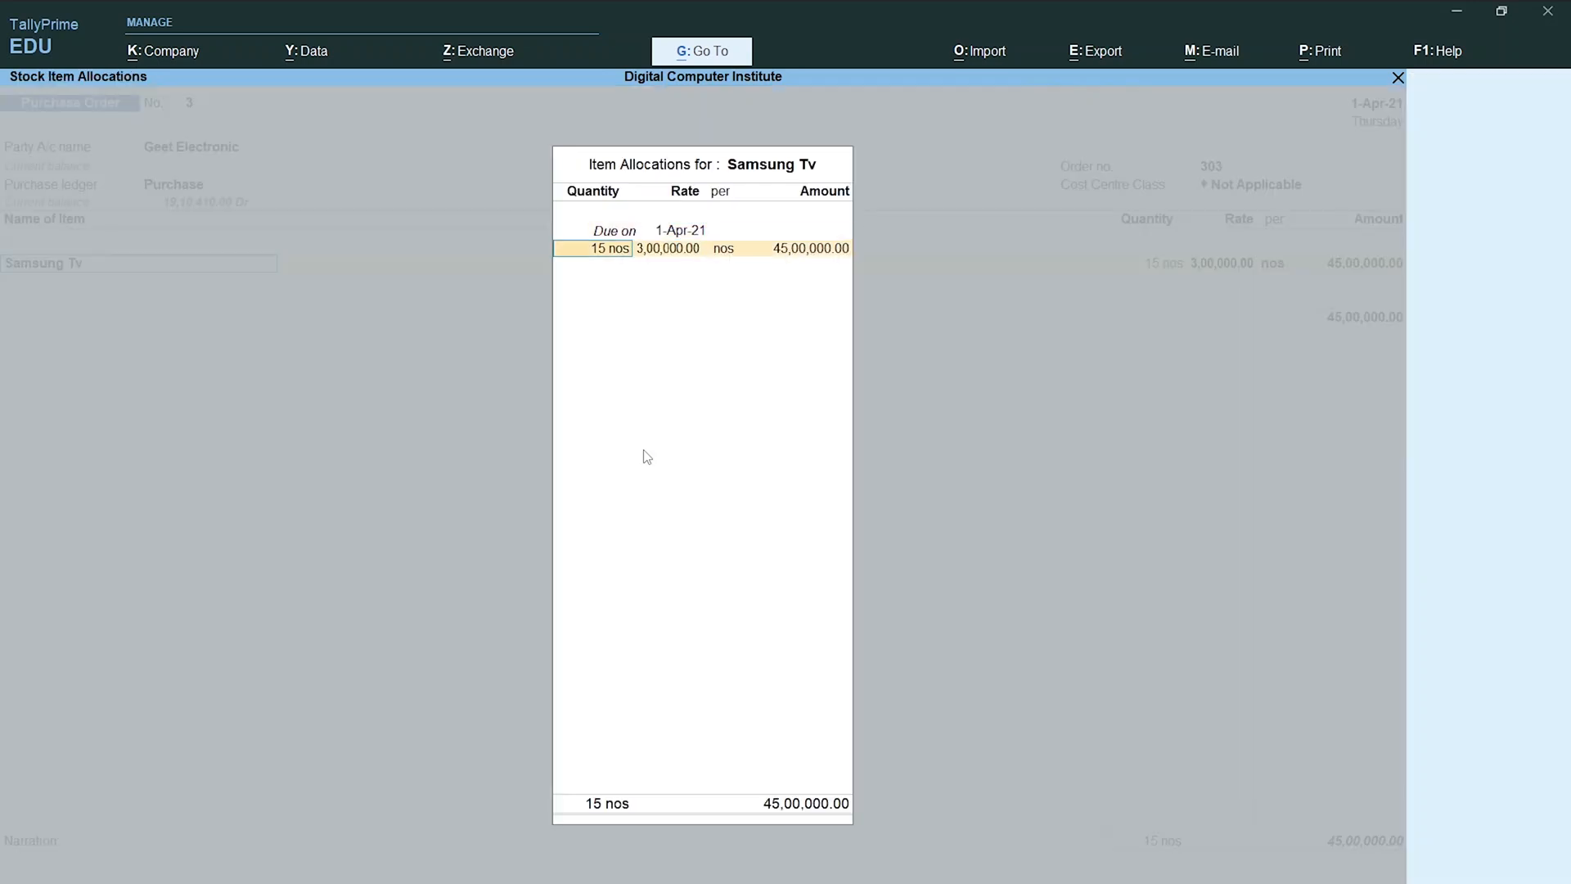
pyautogui.press('Return')
pyautogui.write('17000')
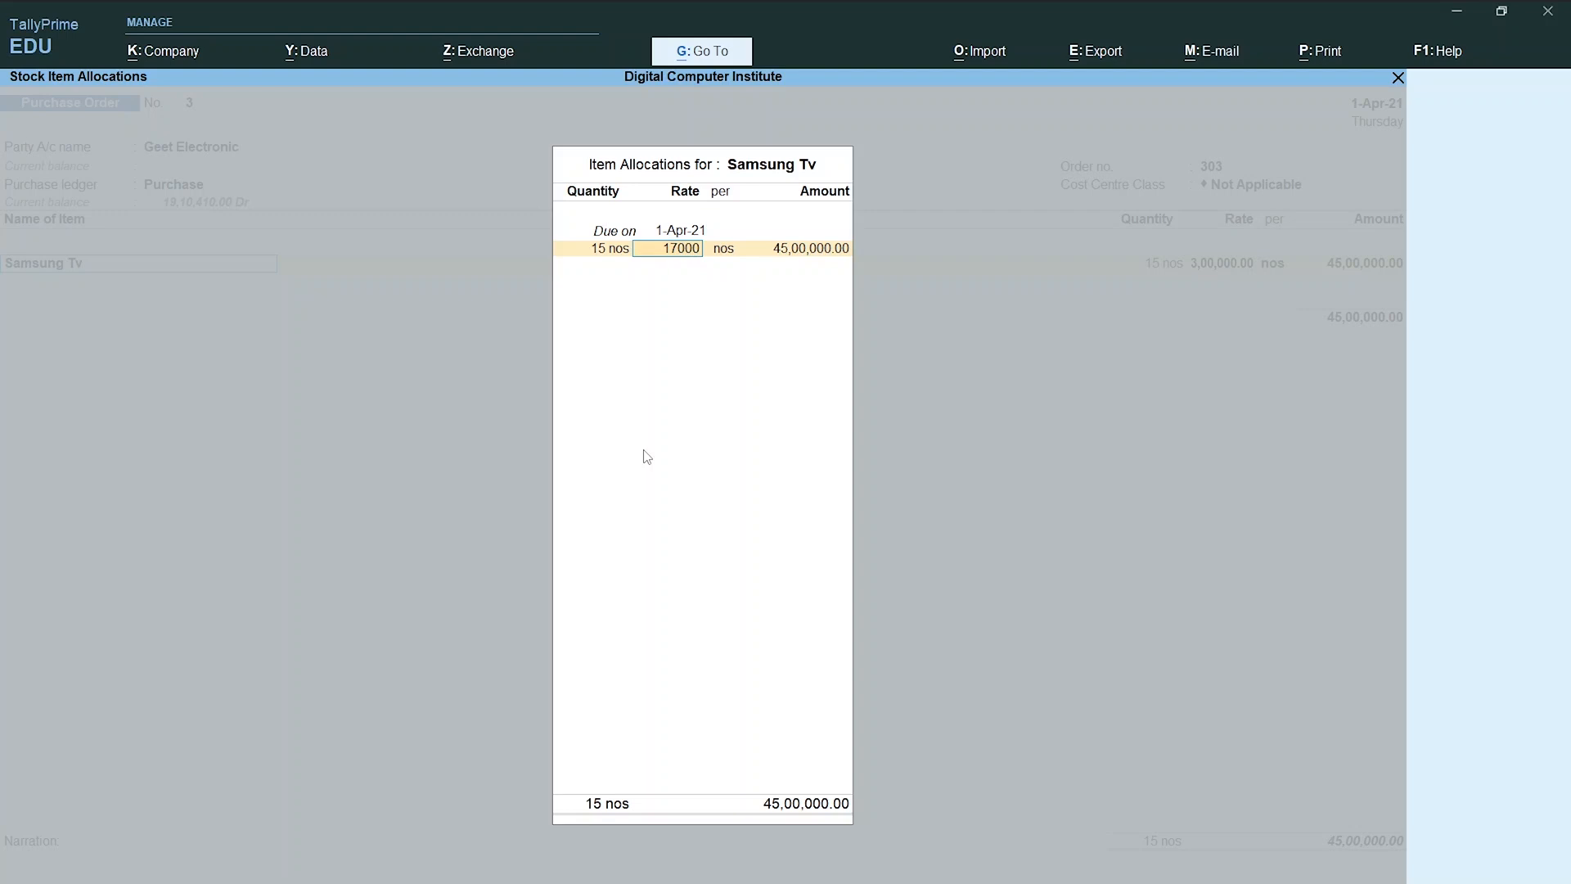
pyautogui.press('Return')
pyautogui.press('Return')
pyautogui.press('Return')
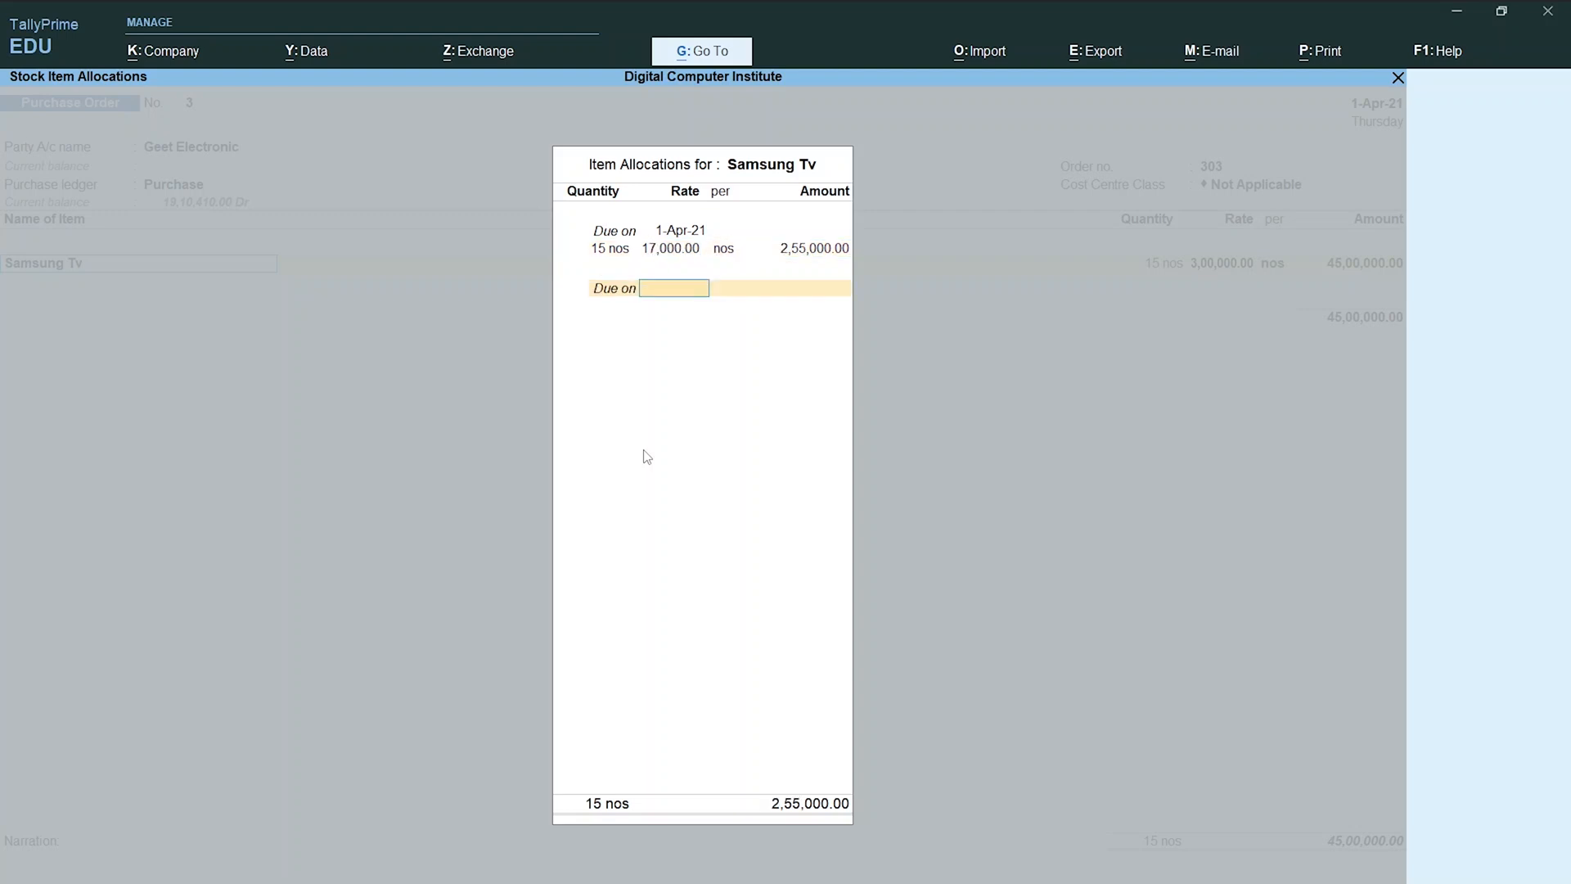
pyautogui.press('Return')
pyautogui.press('Return')
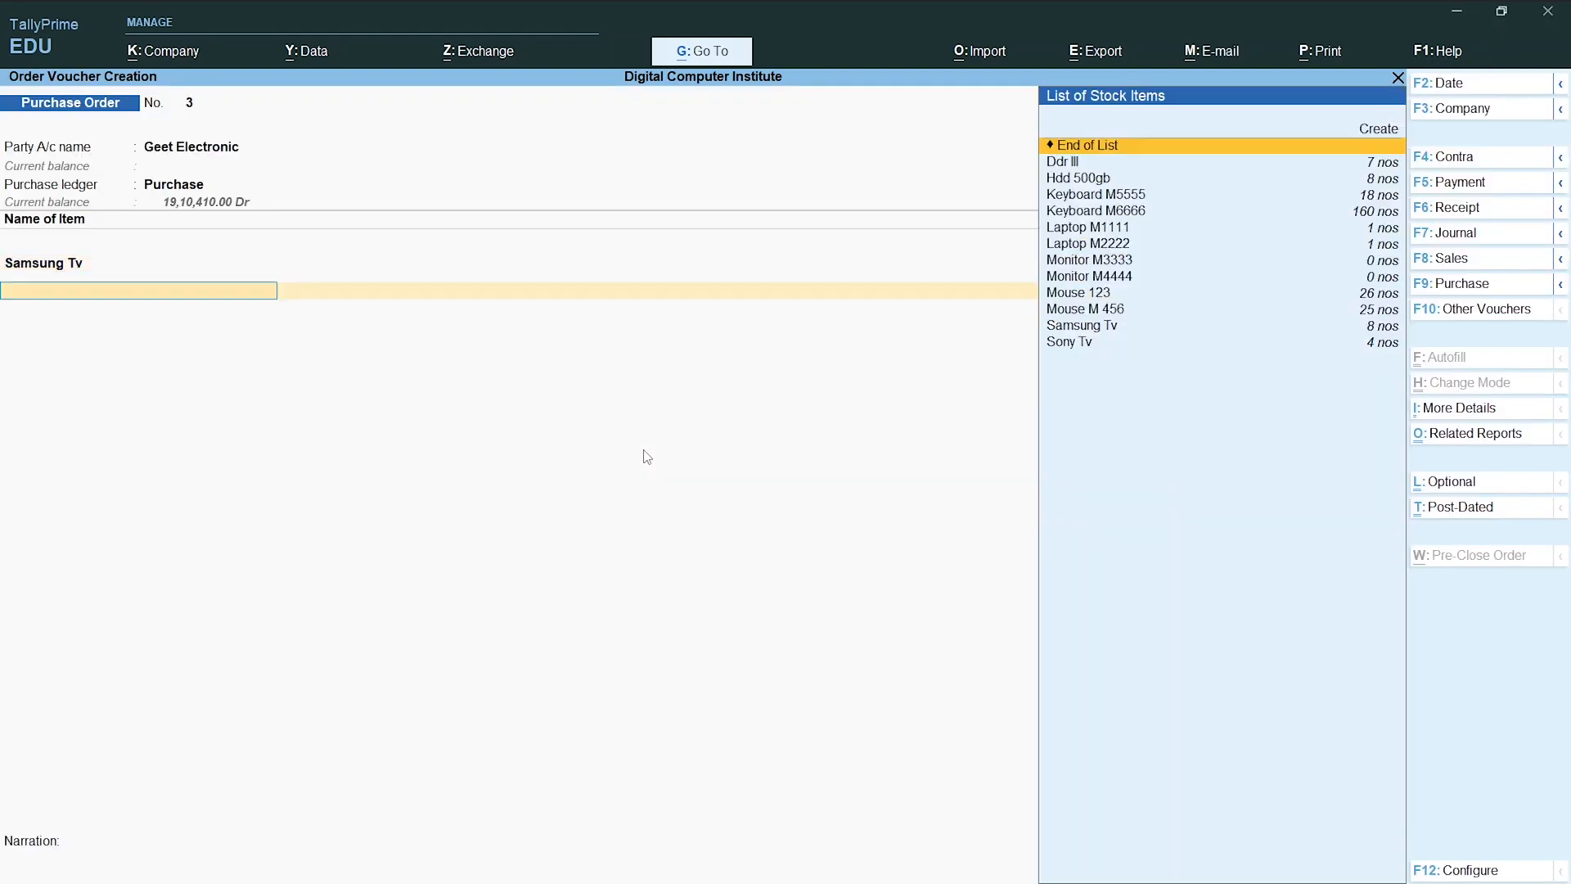
# Check the second item of order No.303 in the Word document and add Sony Tv to the voucher, due on 1-Apr-21.
pyautogui.hotkey('alt', 'Tab')
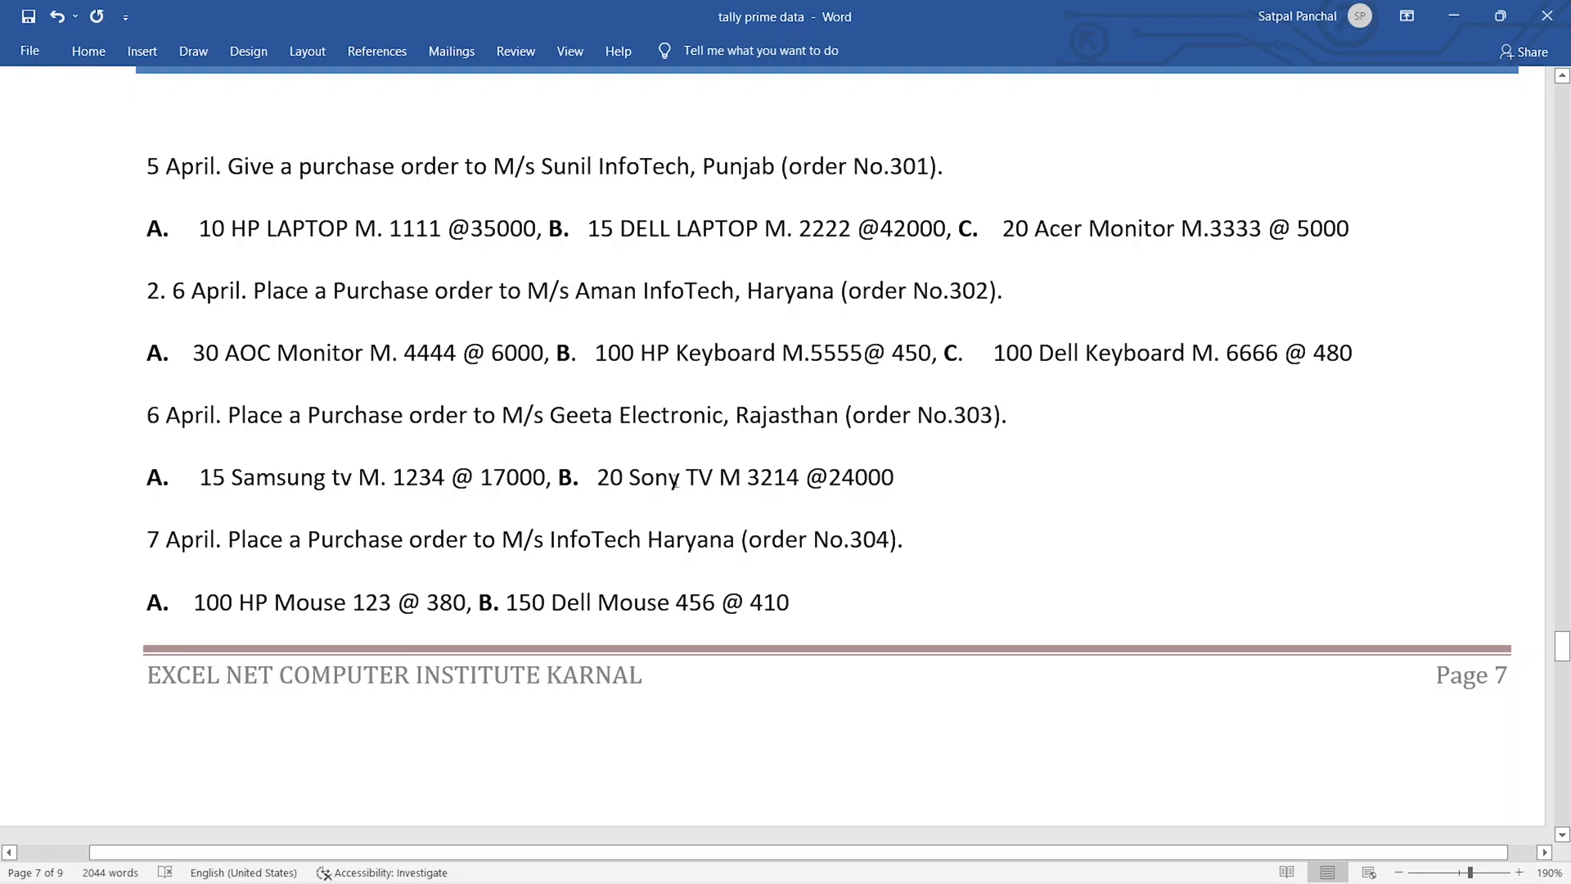
pyautogui.hotkey('alt', 'Tab')
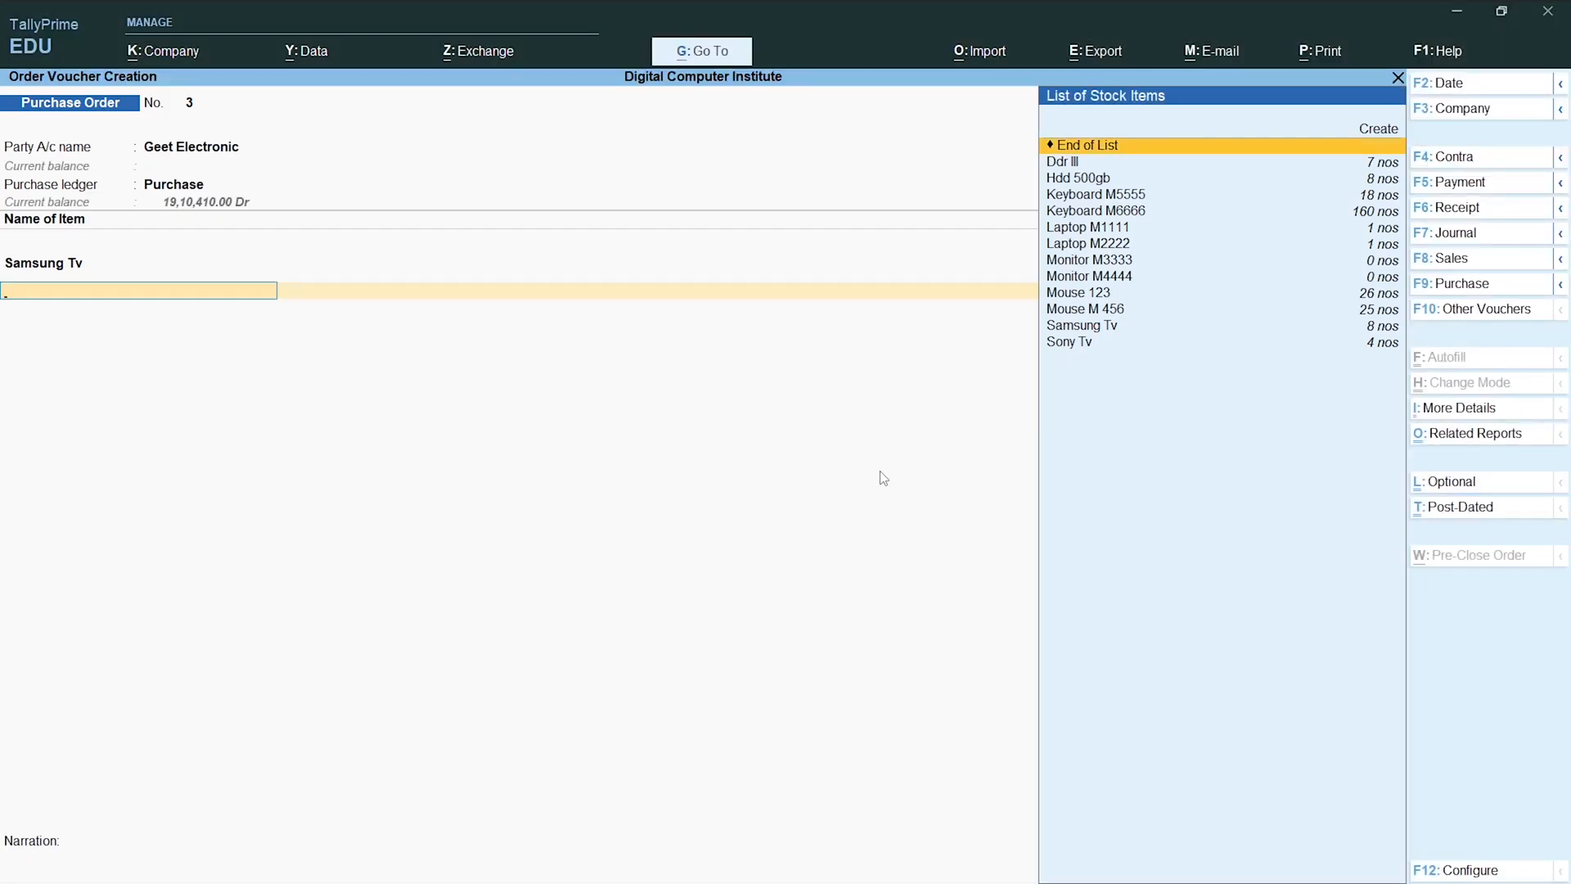
pyautogui.write('So')
pyautogui.press('Return')
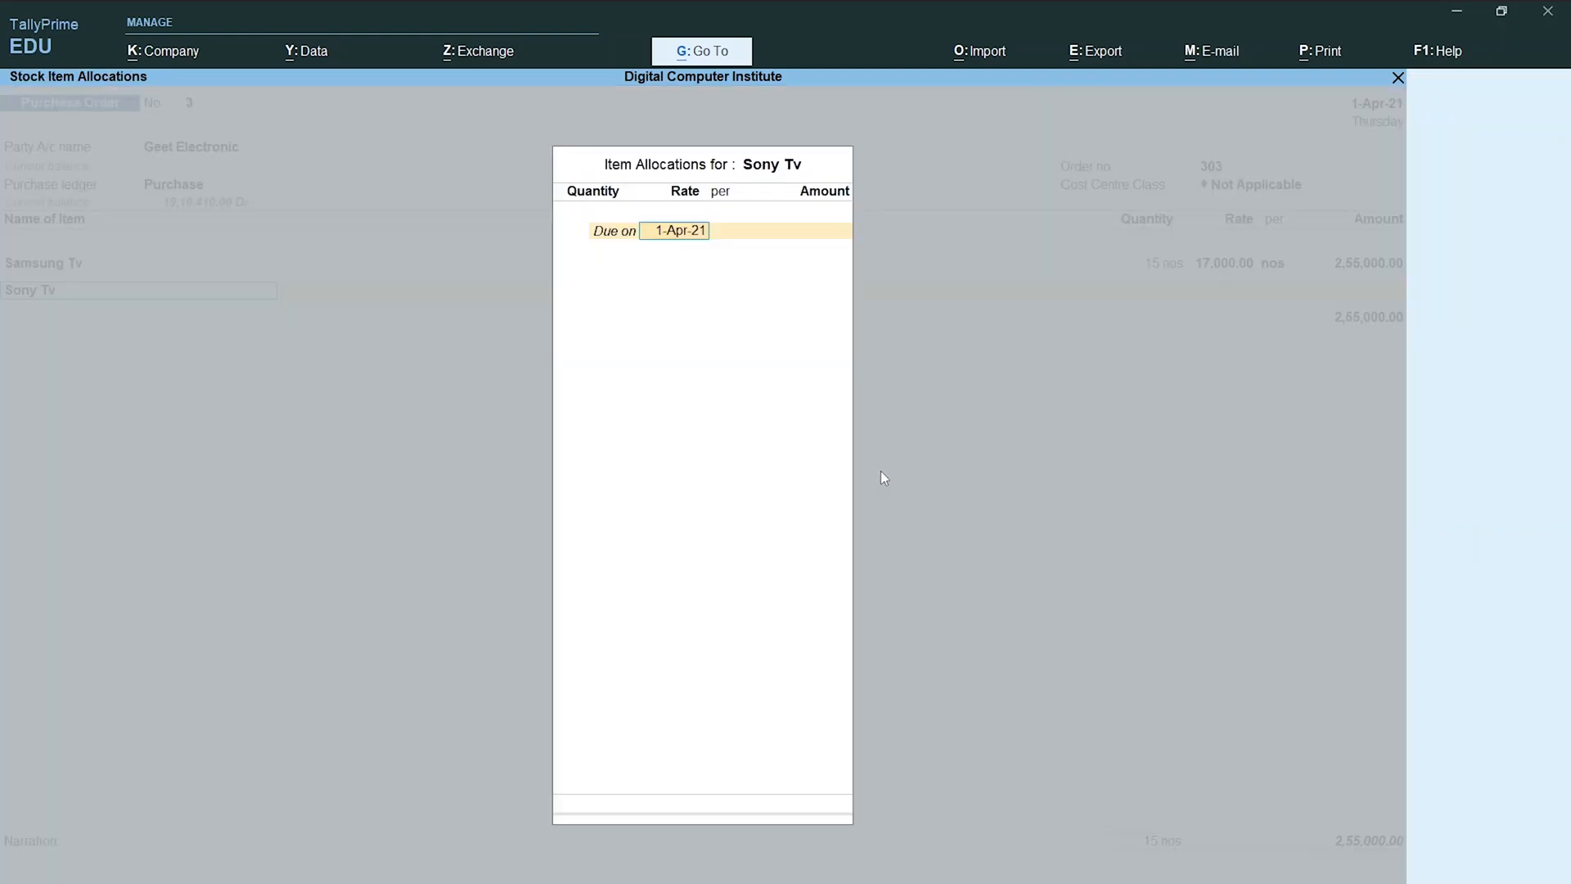
pyautogui.press('Return')
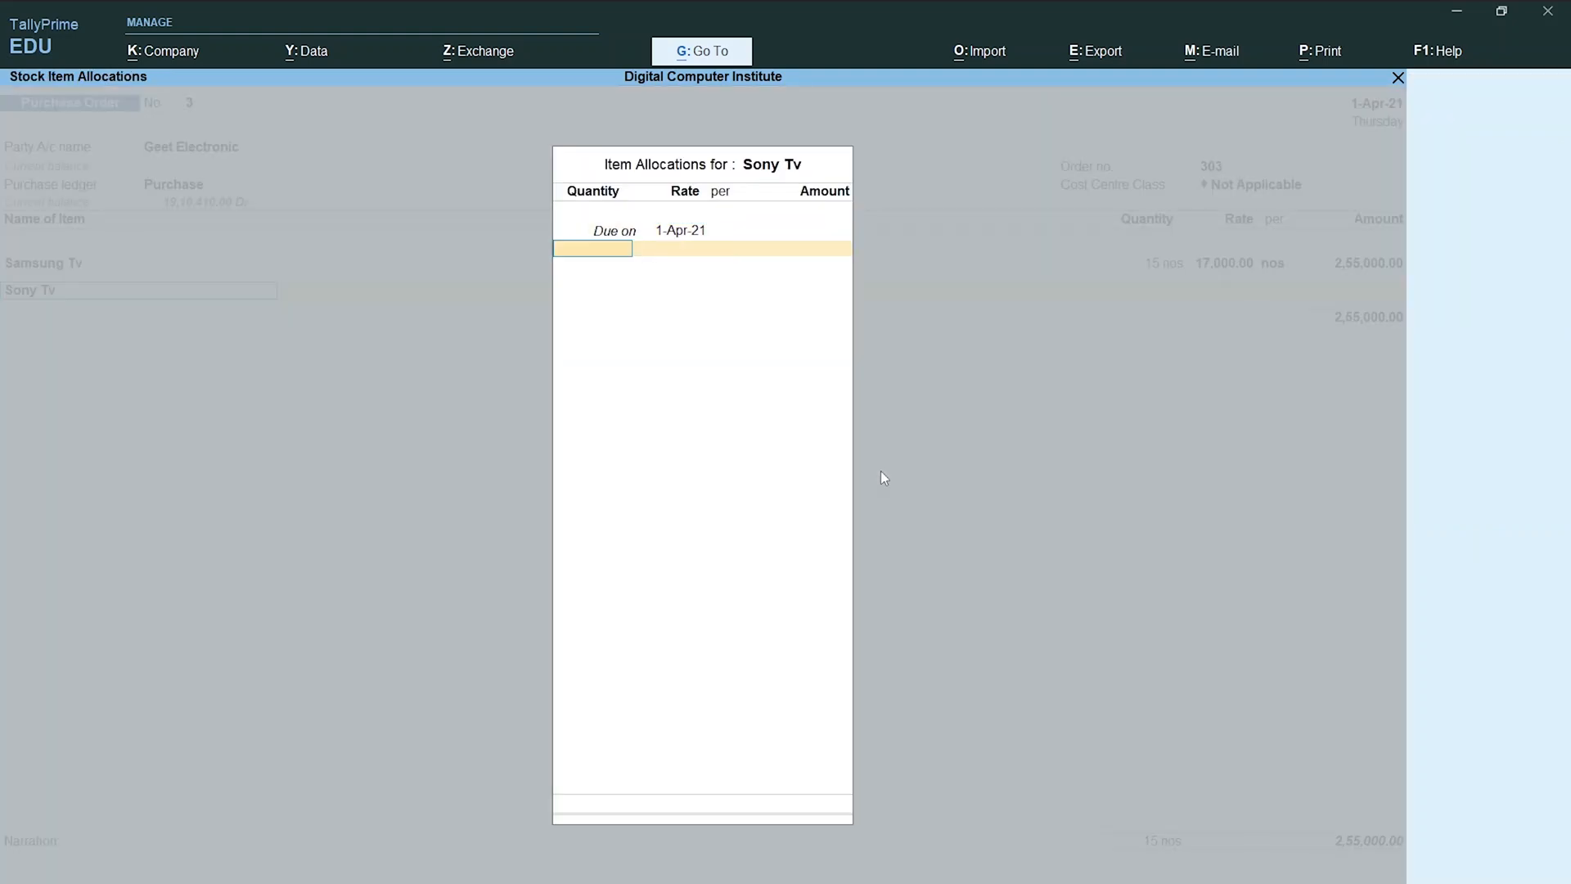
pyautogui.hotkey('alt', 'Tab')
pyautogui.hotkey('alt', 'Tab')
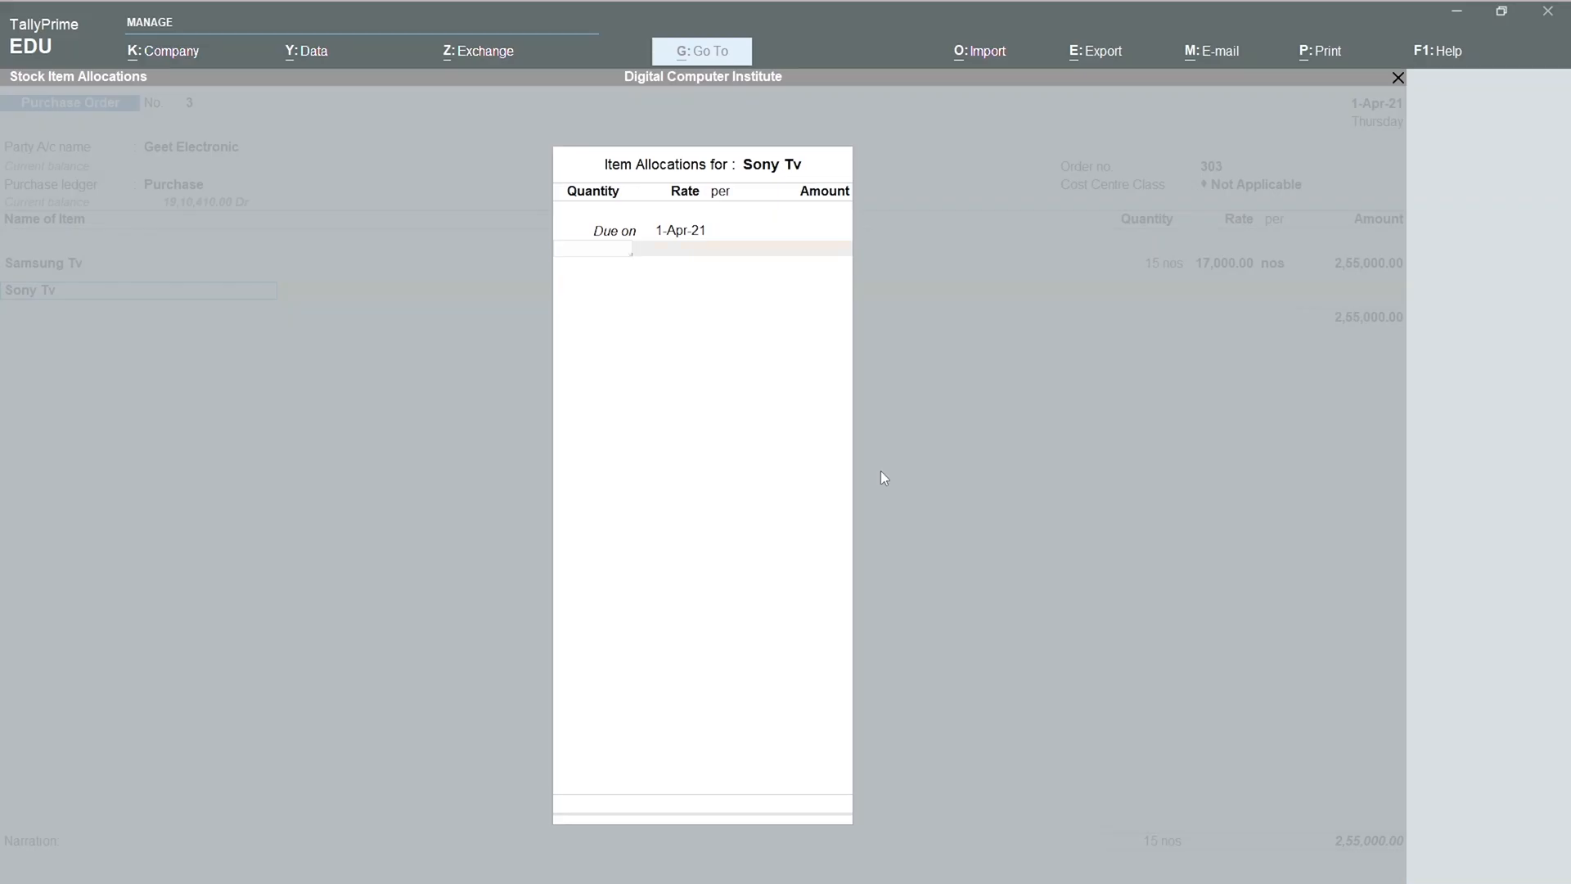
# Allocate 20 nos of Sony Tv at a rate of 19000.
pyautogui.write('20')
pyautogui.press('Return')
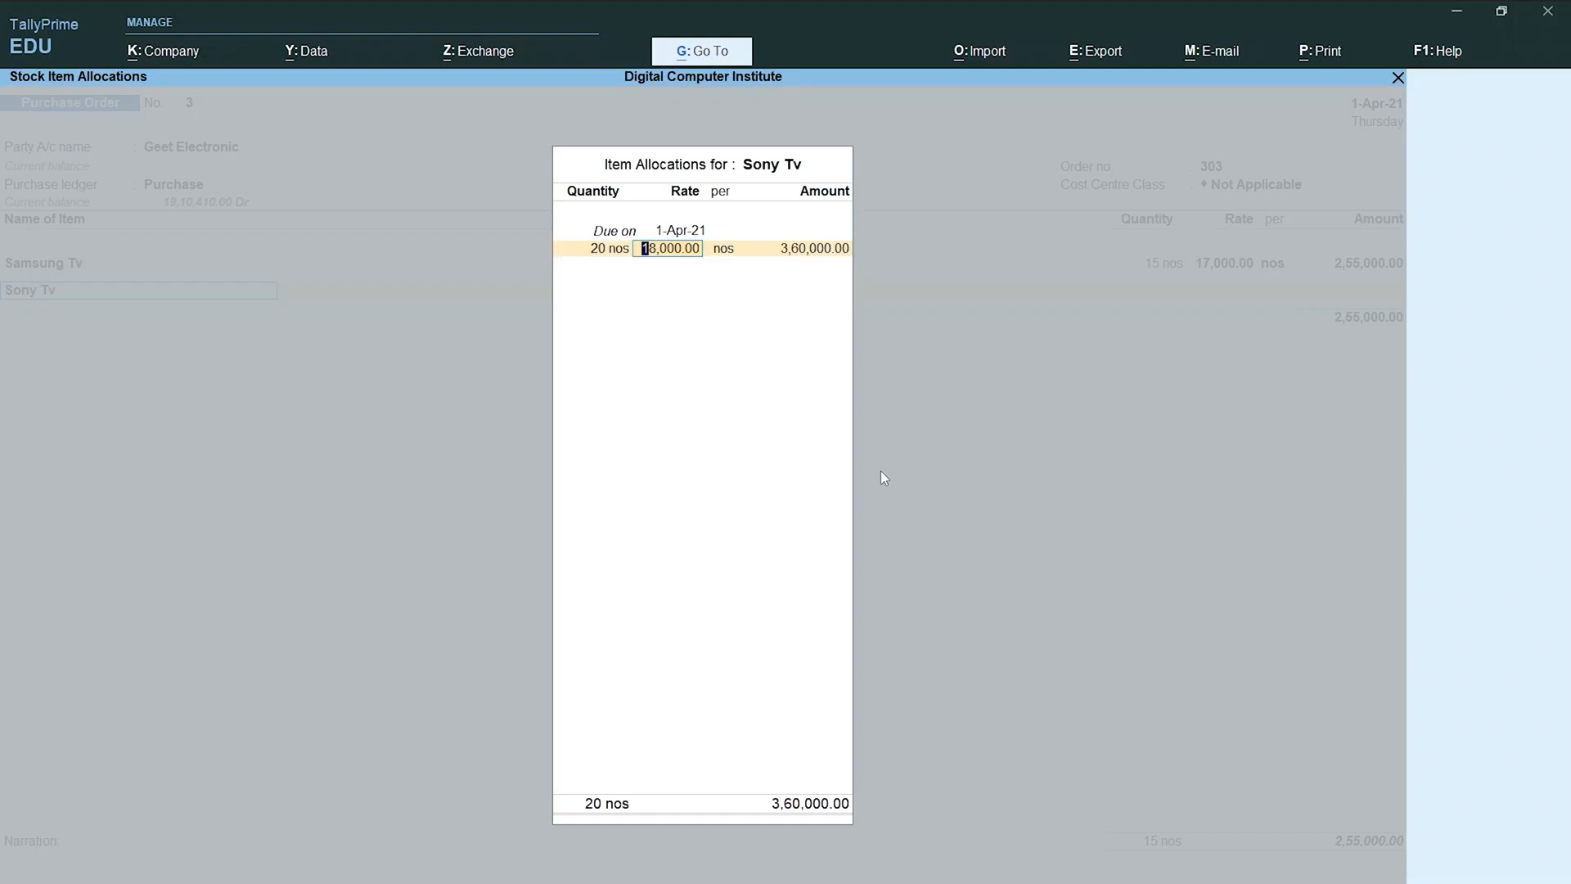
pyautogui.write('19')
pyautogui.press('Return')
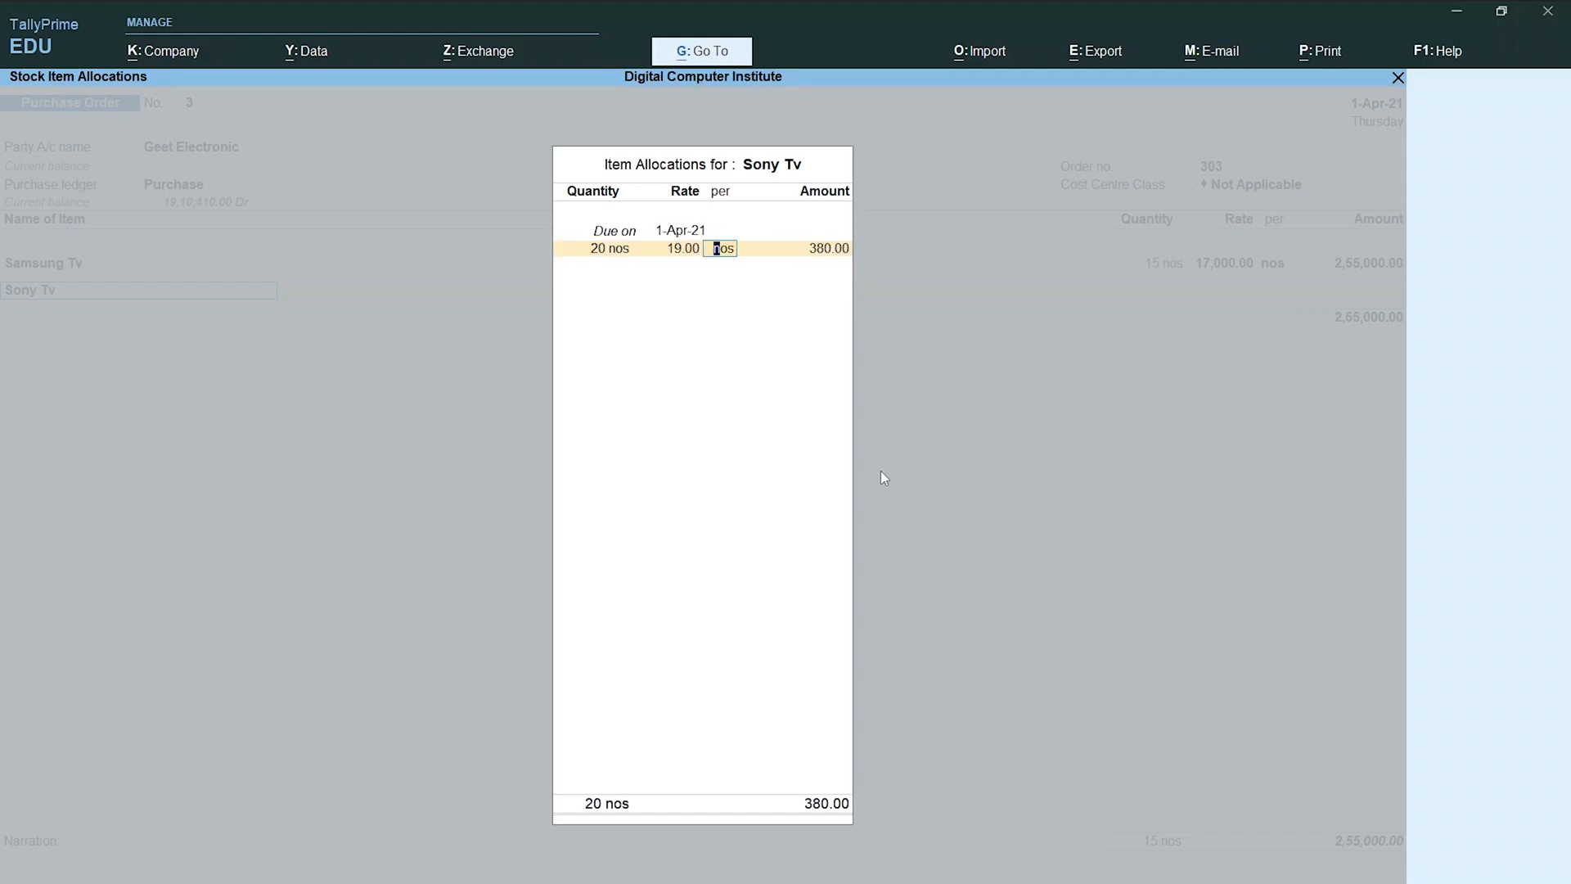
pyautogui.press('Return')
pyautogui.press('Return')
pyautogui.write('19000')
pyautogui.press('Return')
pyautogui.press('Return')
pyautogui.press('Return')
pyautogui.press('Return')
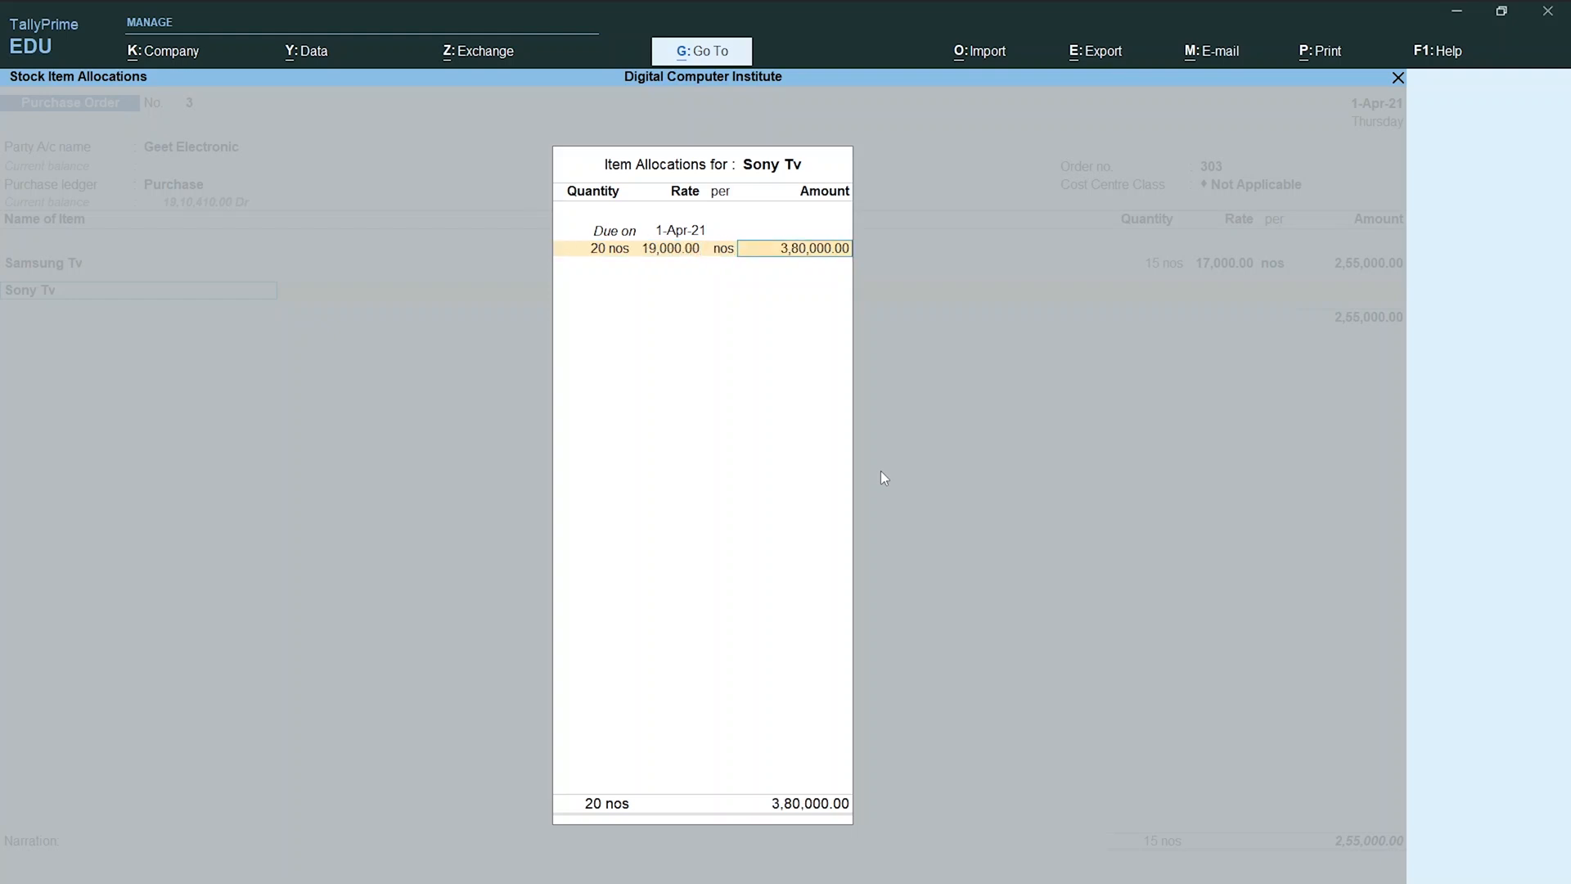
pyautogui.press('Return')
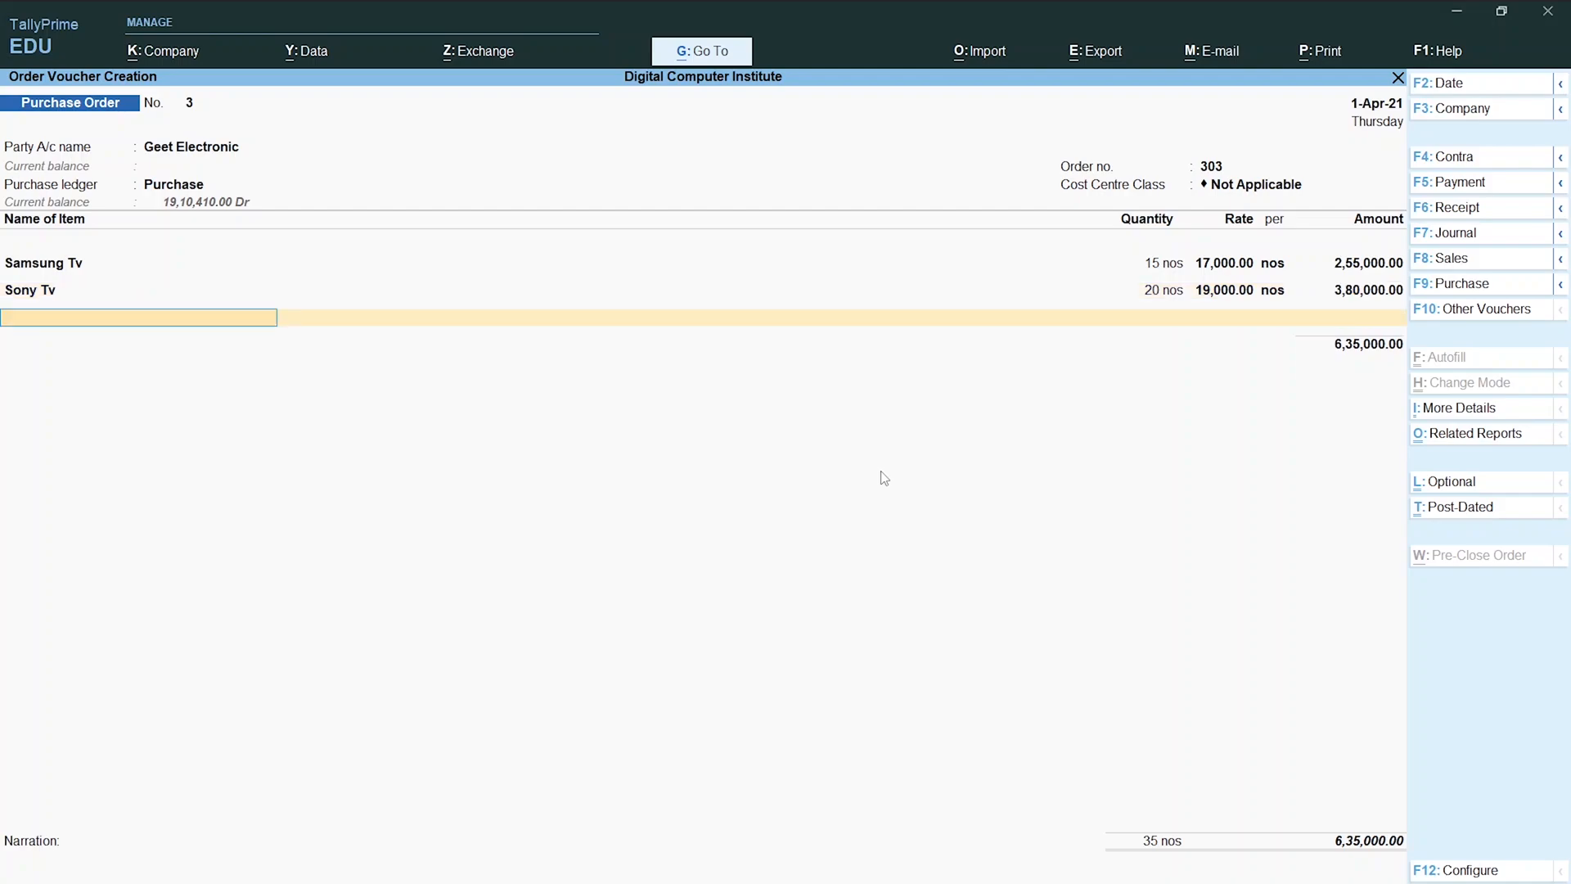
# Switch to the Word document and change the Sony TV rate in order No.303 to 19000.
pyautogui.hotkey('alt', 'Tab')
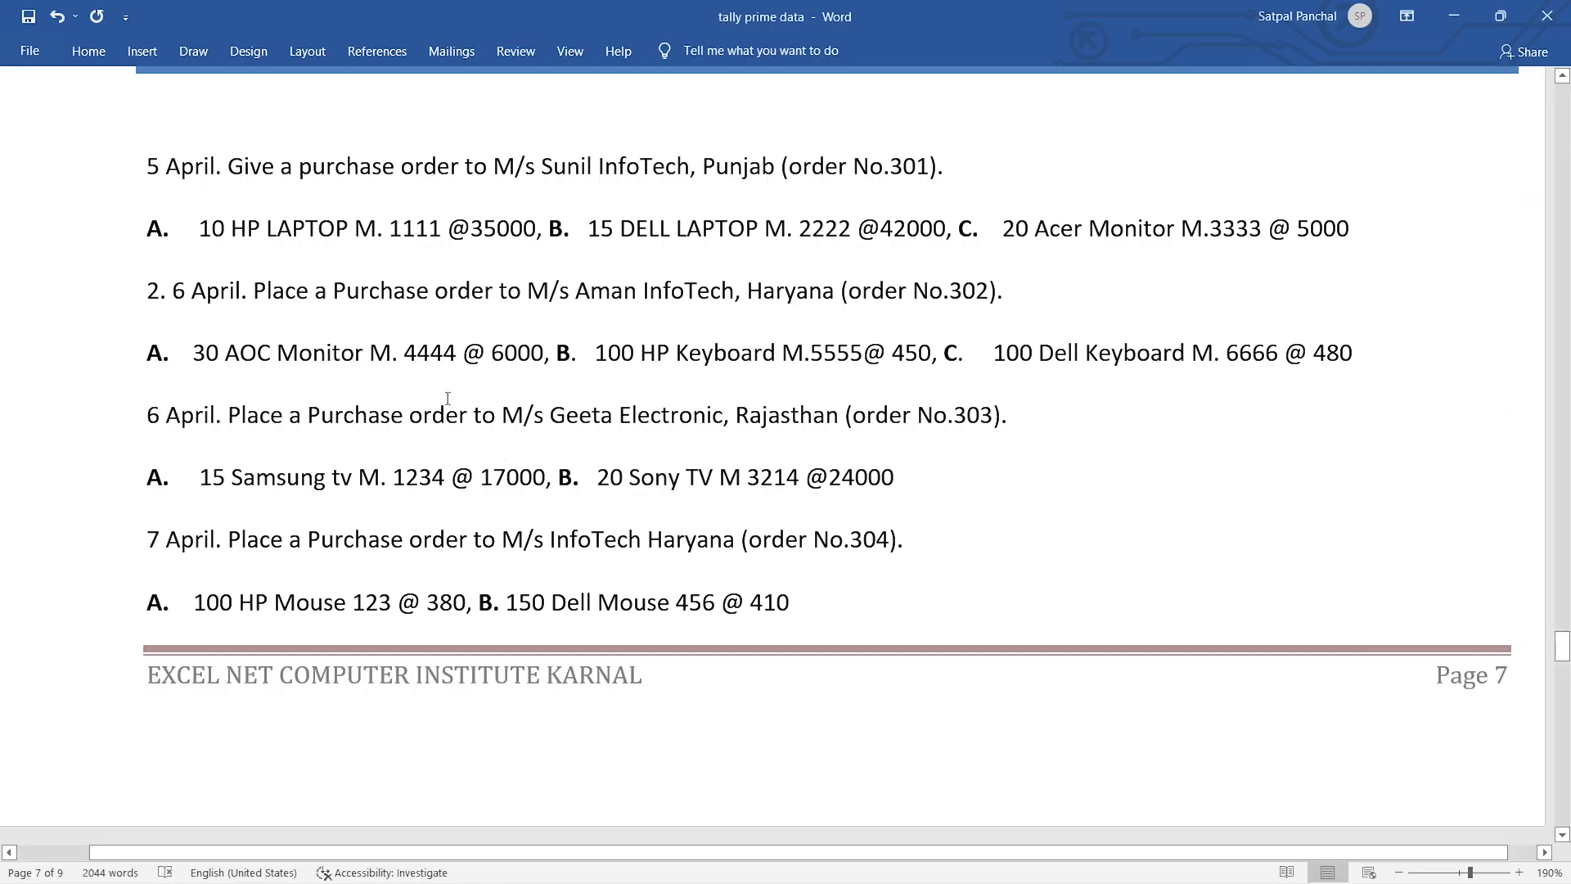
pyautogui.click(855, 477)
pyautogui.press('BackSpace')
pyautogui.press('BackSpace')
pyautogui.write('129')
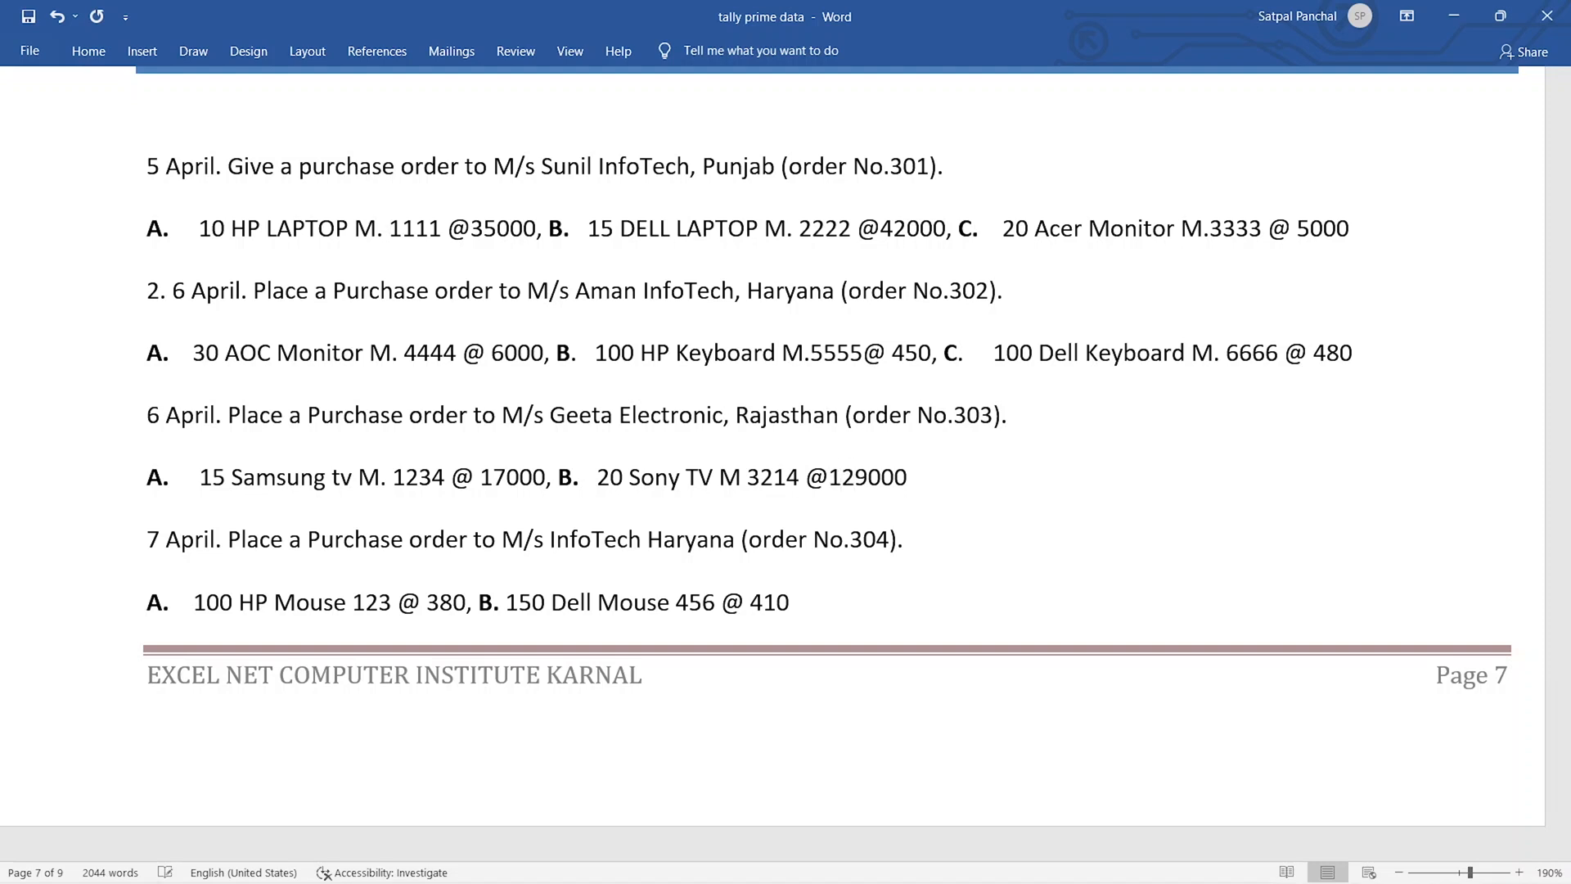
pyautogui.press('BackSpace')
pyautogui.press('BackSpace')
pyautogui.write('9')
pyautogui.press('Left')
pyautogui.press('Left')
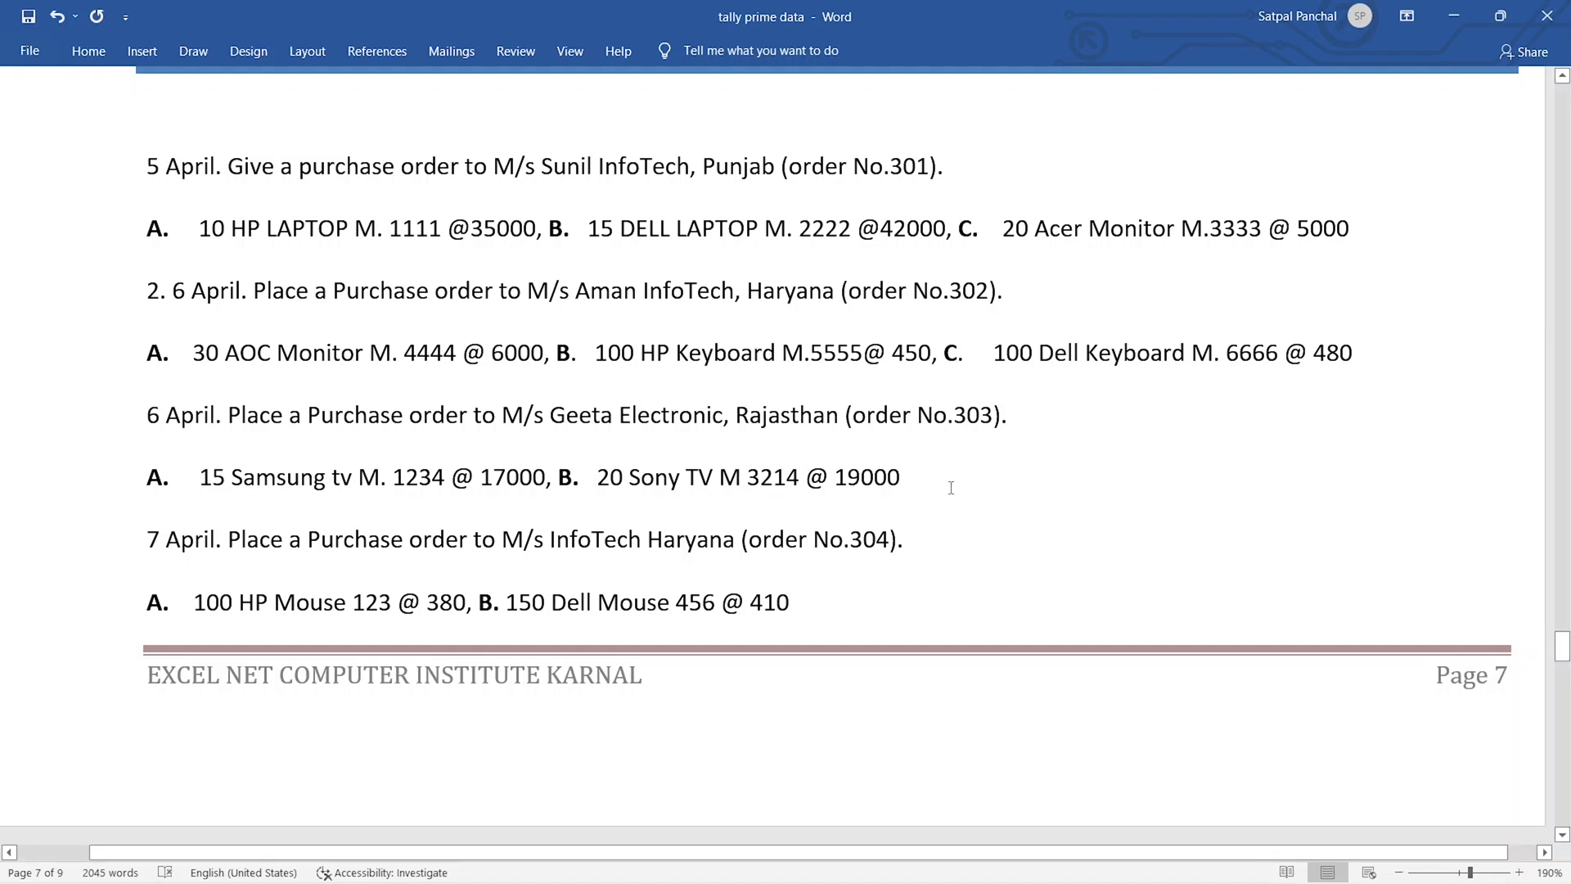
pyautogui.hotkey('shift', 'End')
pyautogui.tripleClick(758, 483)
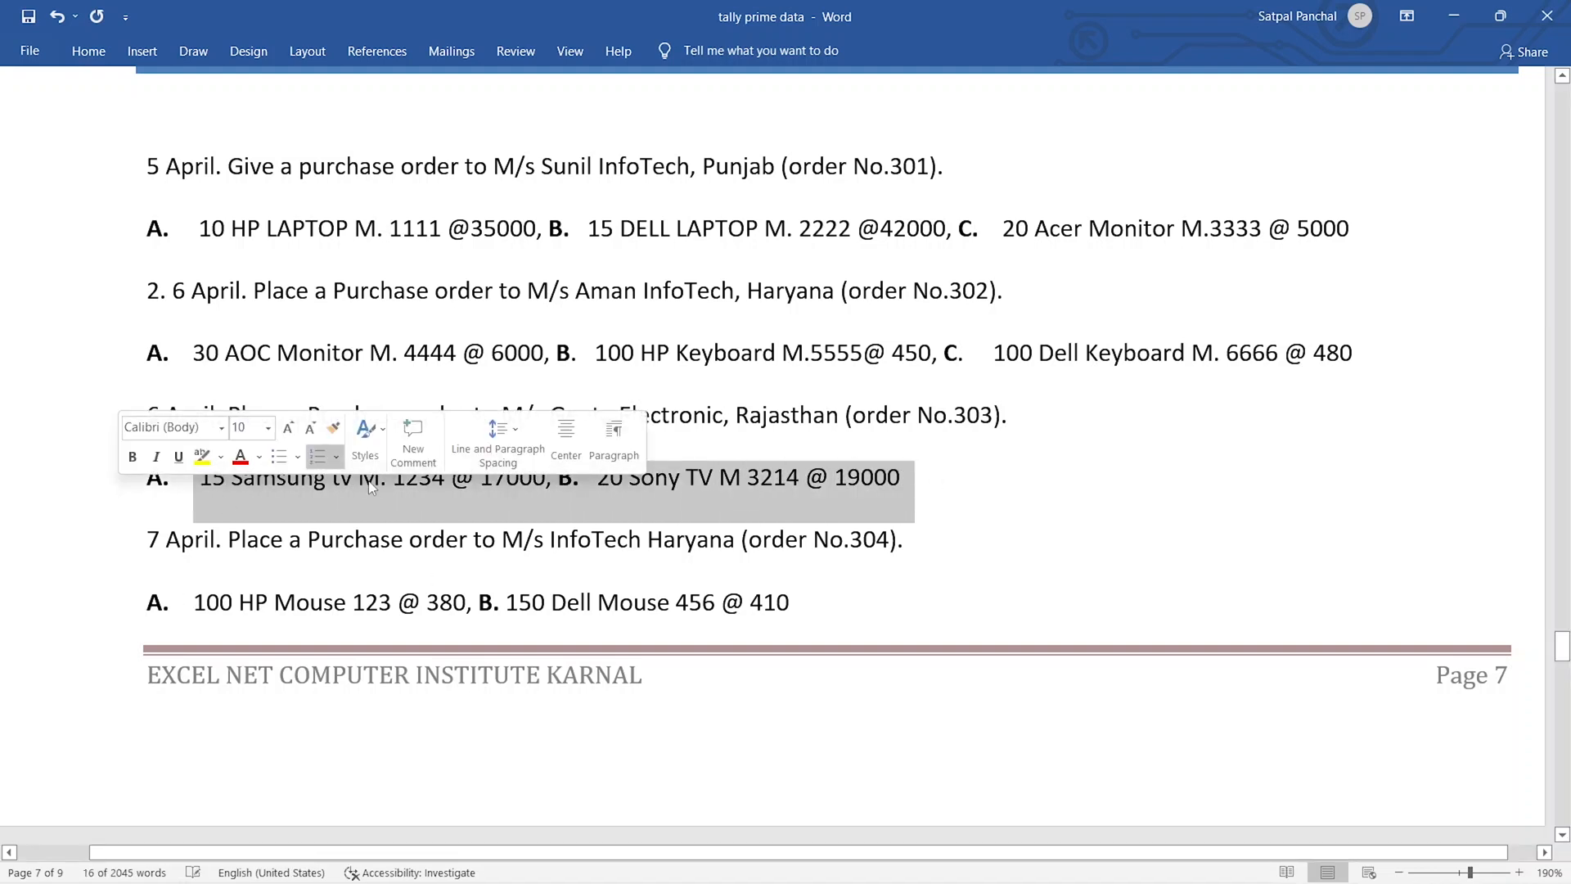
pyautogui.click(409, 546)
# Return to TallyPrime, add IGST to Geet Electronic's order and save the voucher without a narration.
pyautogui.hotkey('alt', 'Tab')
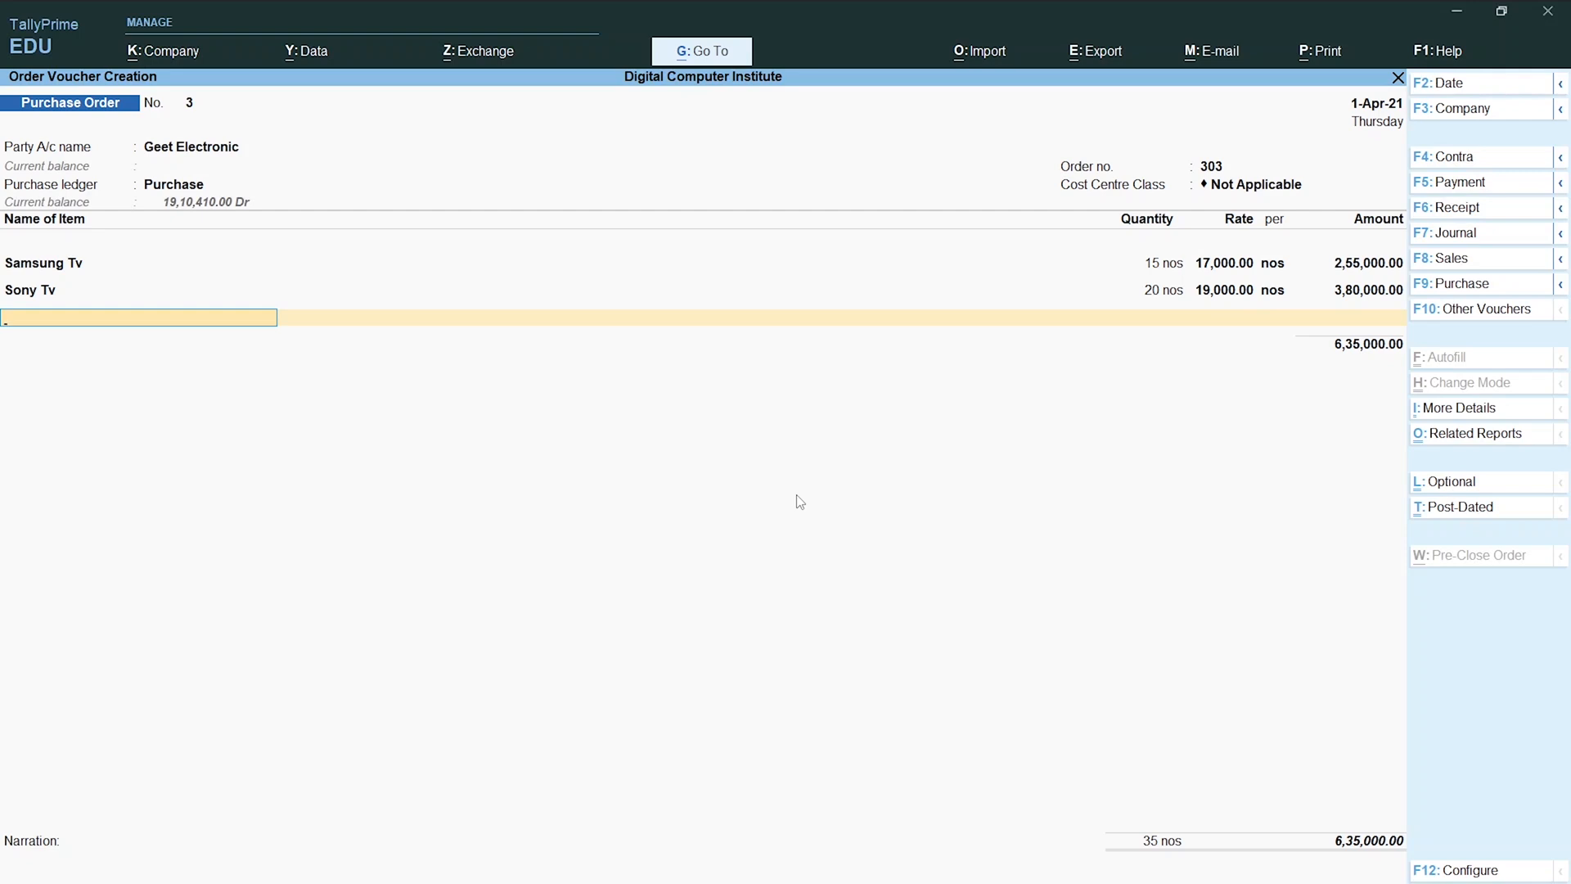
pyautogui.press('Return')
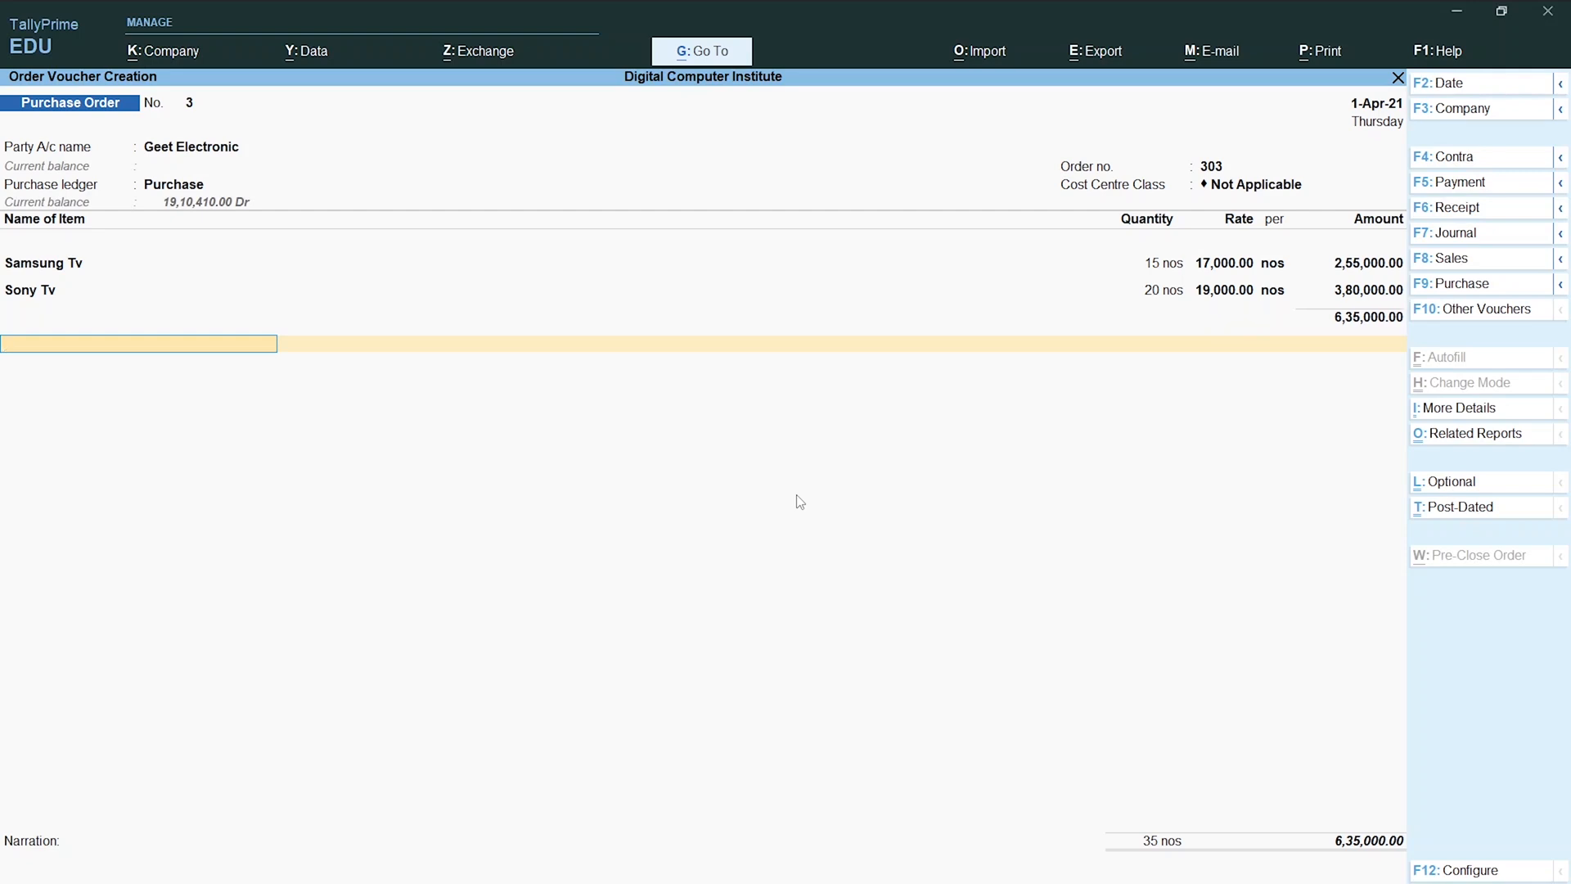
pyautogui.write('I')
pyautogui.press('Return')
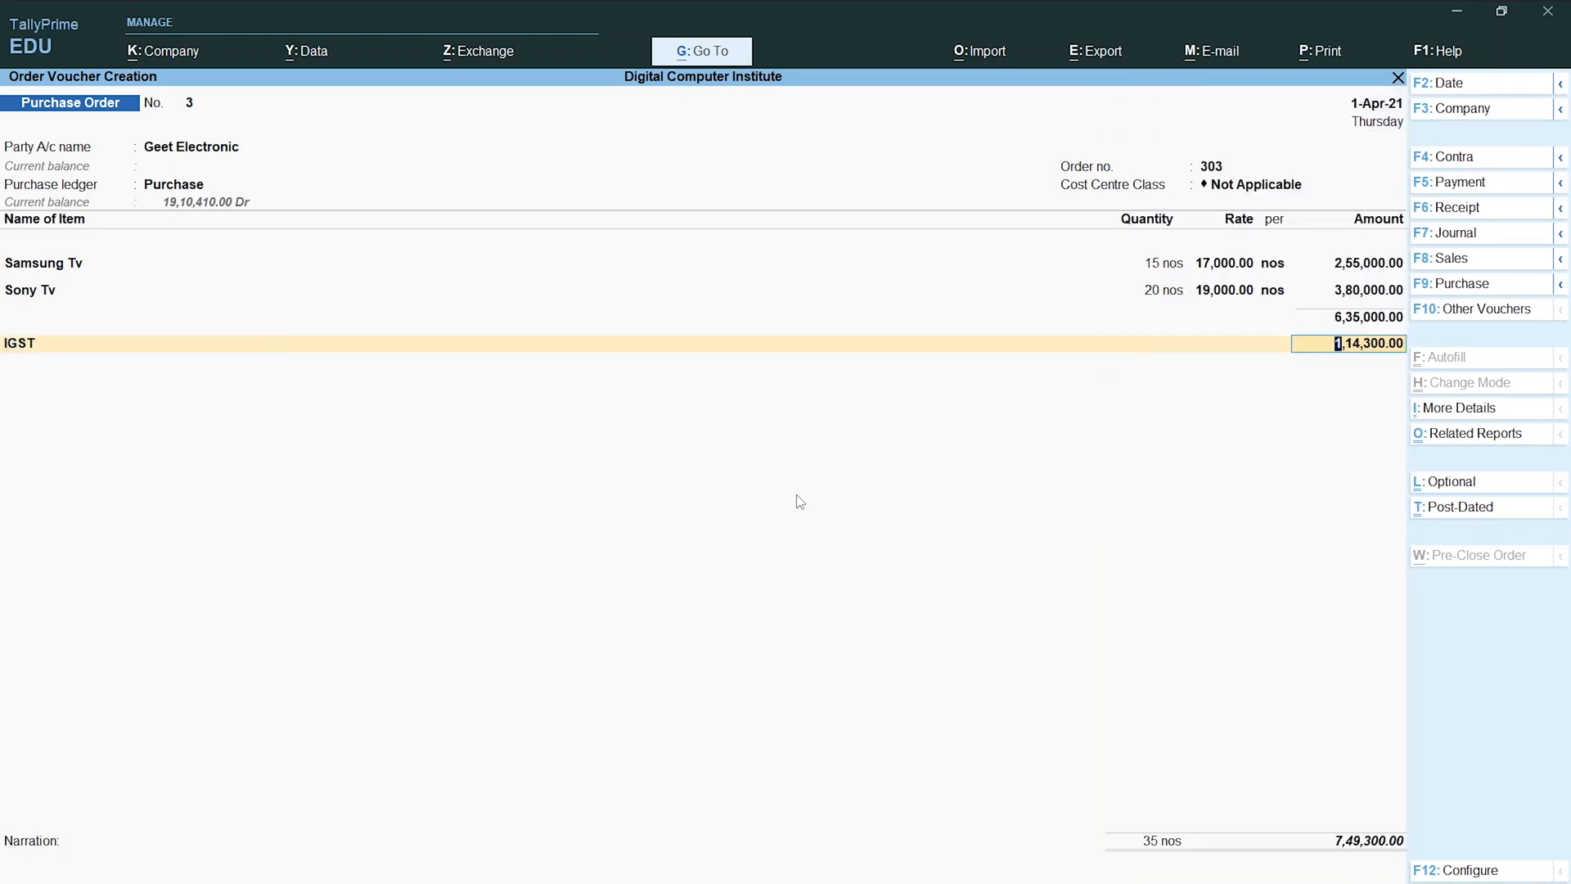
pyautogui.press('Return')
pyautogui.press('Return')
pyautogui.press('Return')
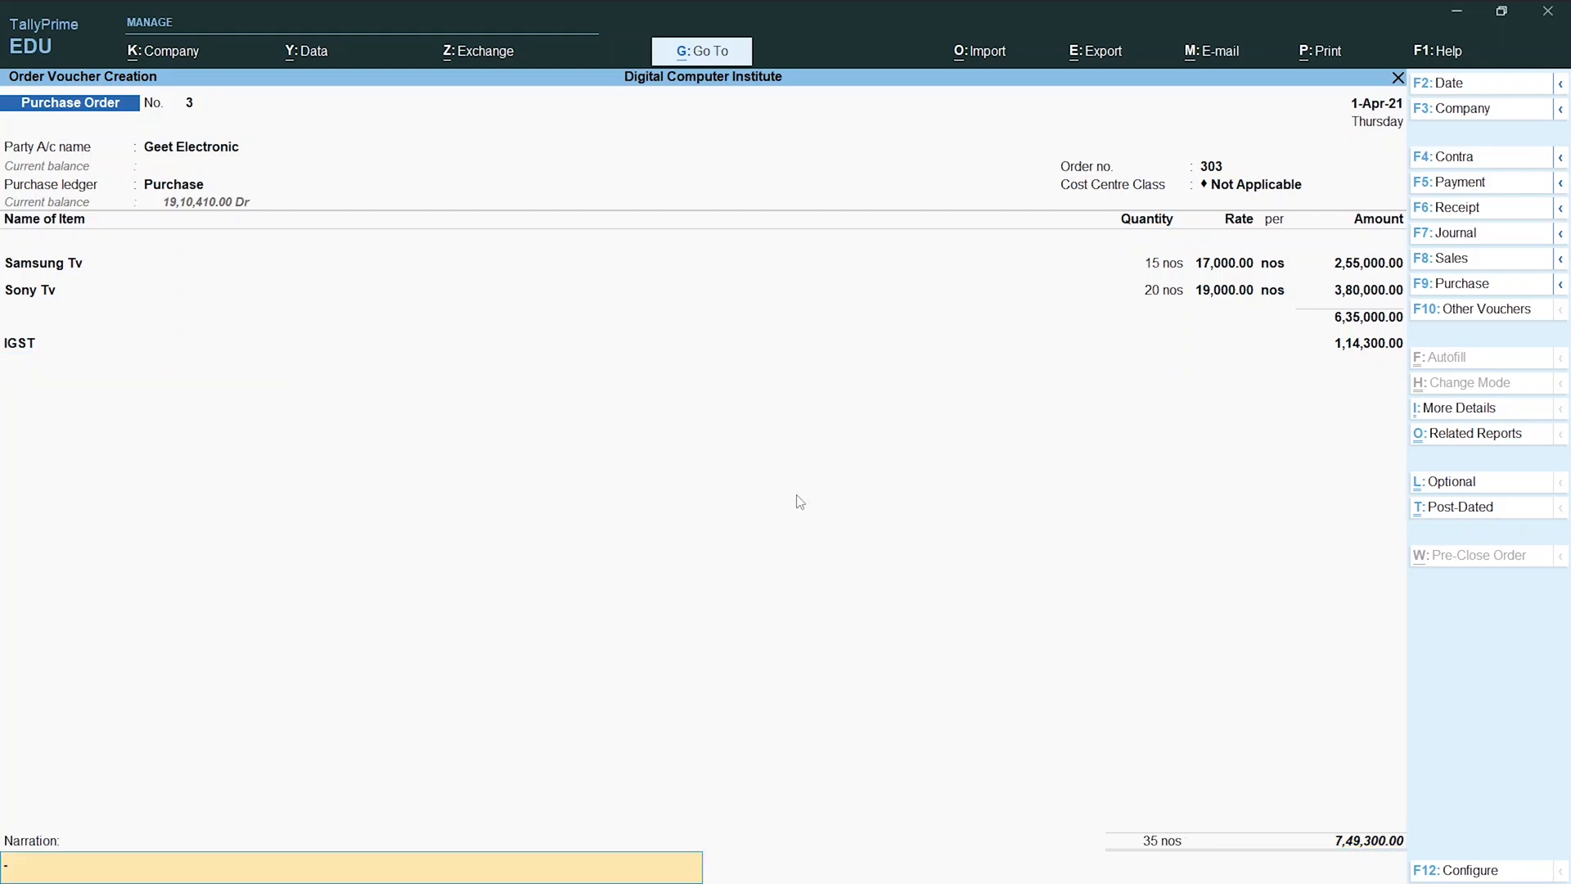
pyautogui.press('Return')
pyautogui.press('y')
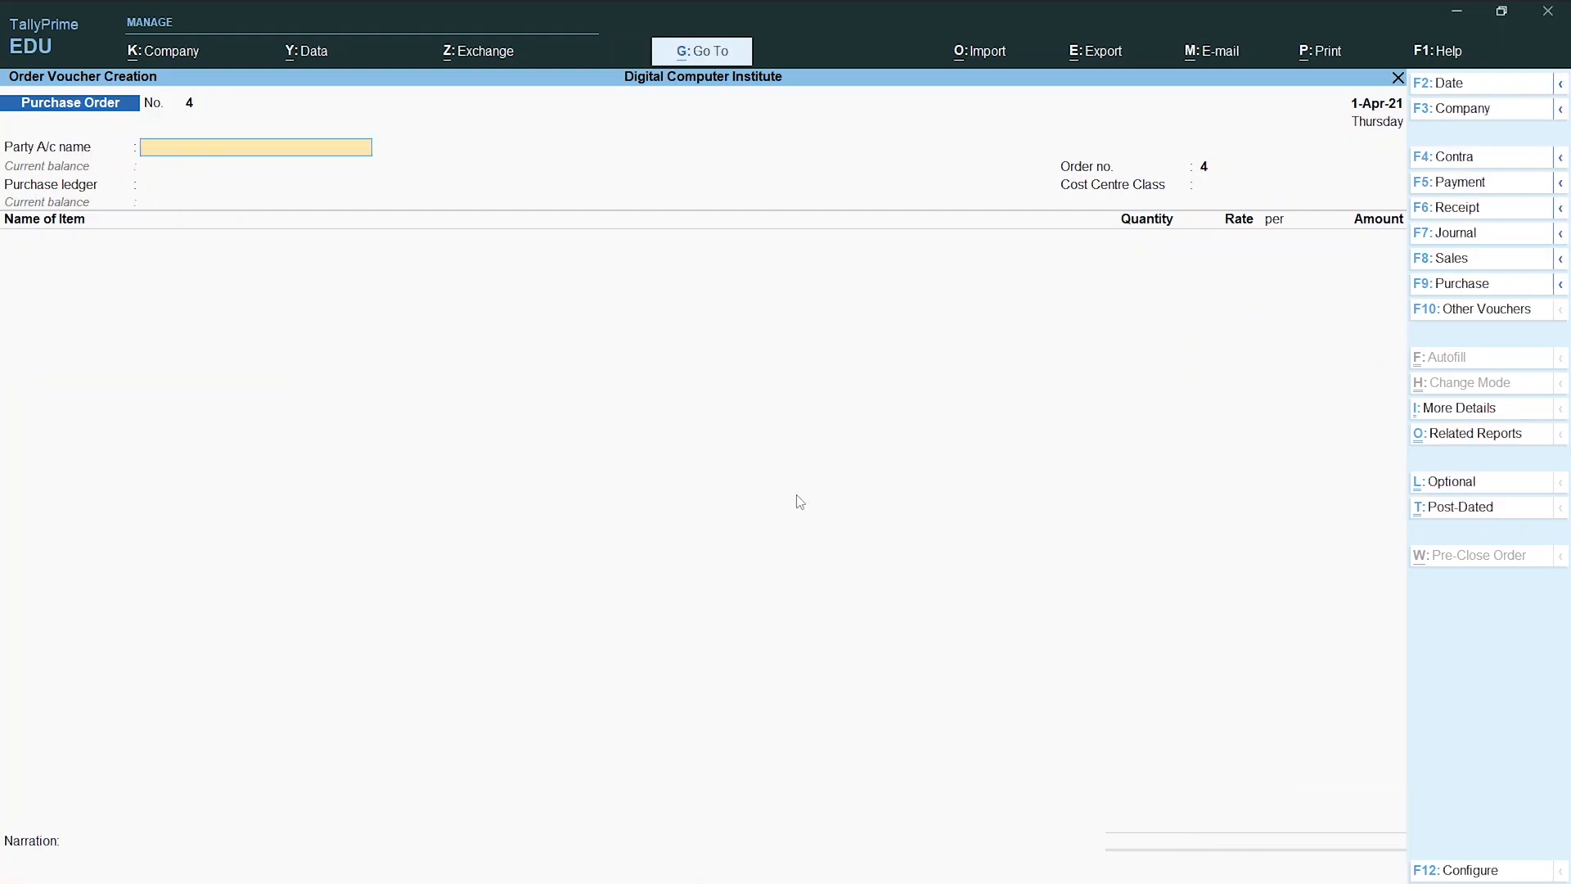
# Switch to the Word document and complete the supplier name in order No.304 as Sunita InfoTech.
pyautogui.hotkey('alt', 'Tab')
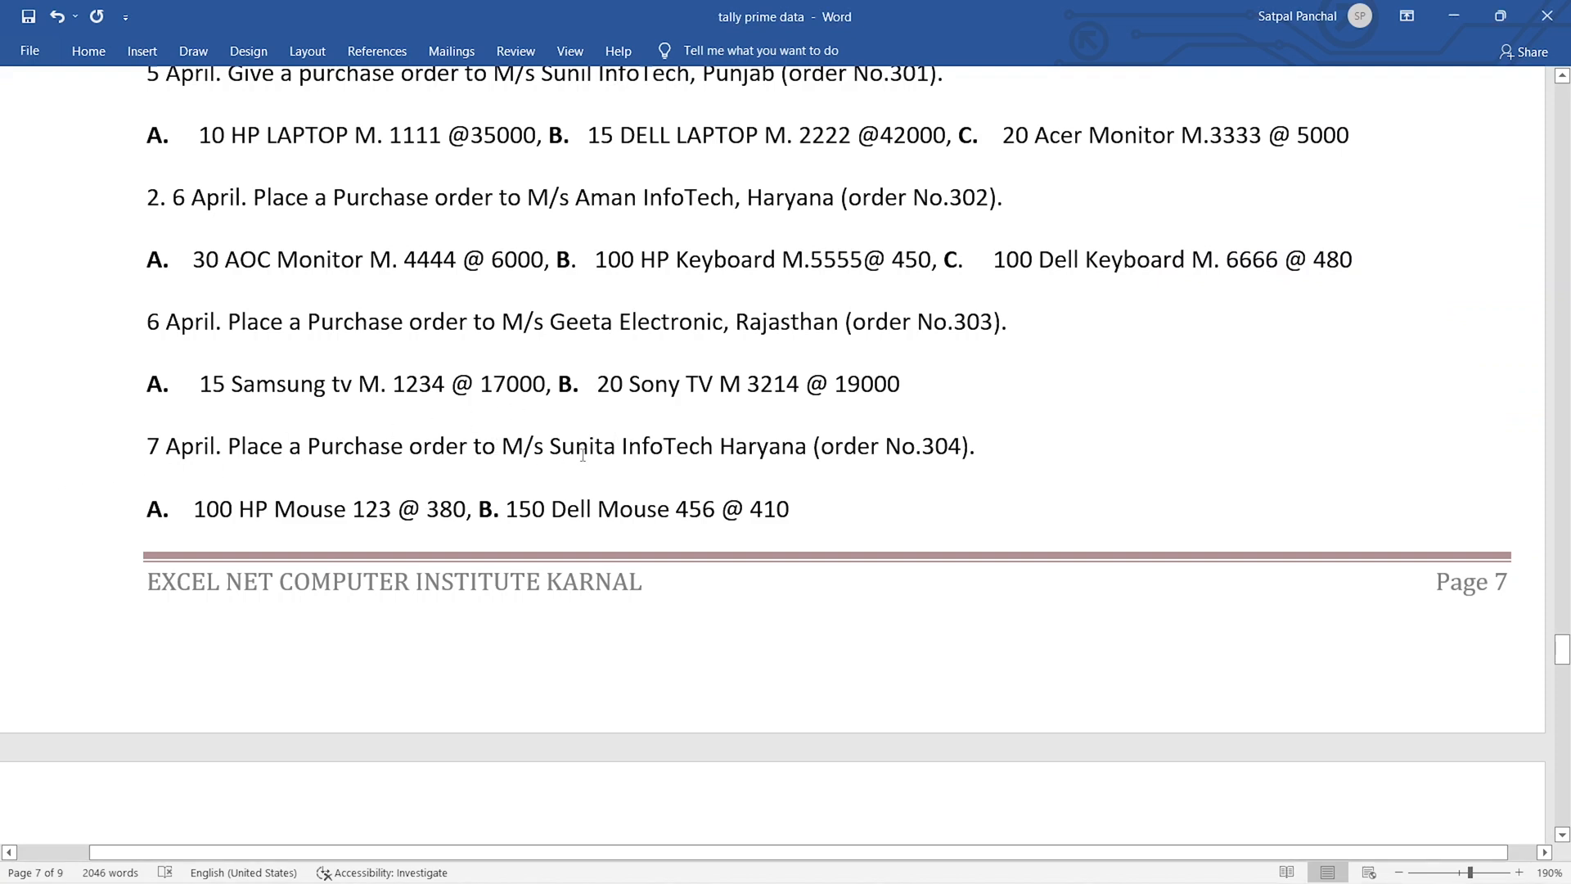
pyautogui.moveTo(721, 446); pyautogui.dragTo(550, 446)
pyautogui.click(782, 449)
# Return to TallyPrime and start a new party ledger named Sunita Info Tech under Sundry Creditors from the voucher.
pyautogui.hotkey('alt', 'Tab')
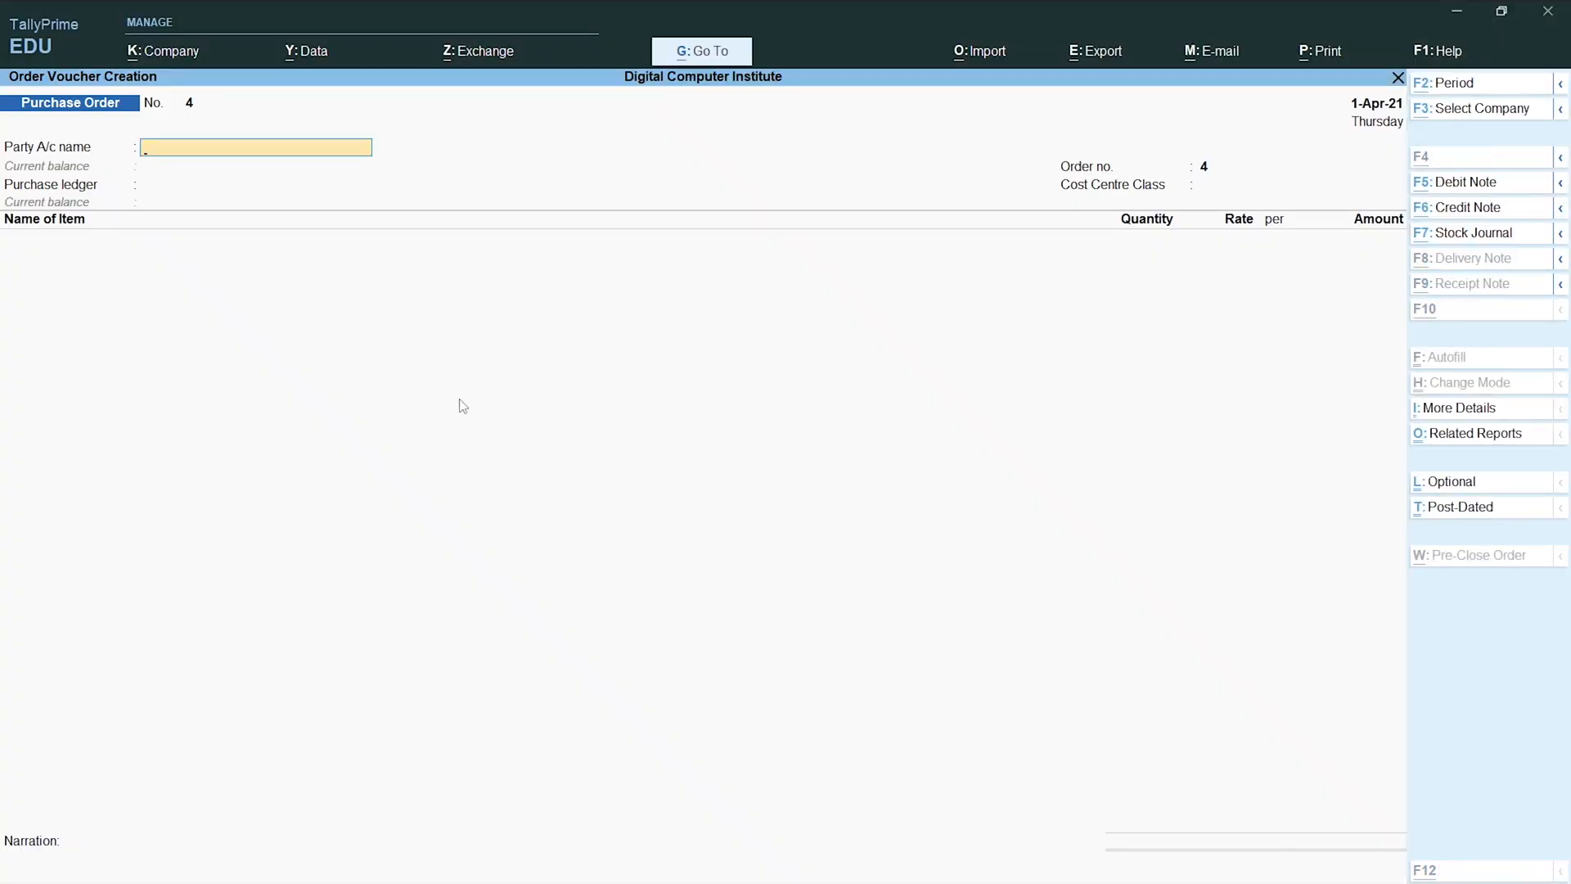
pyautogui.hotkey('alt', 'c')
pyautogui.write('Suni')
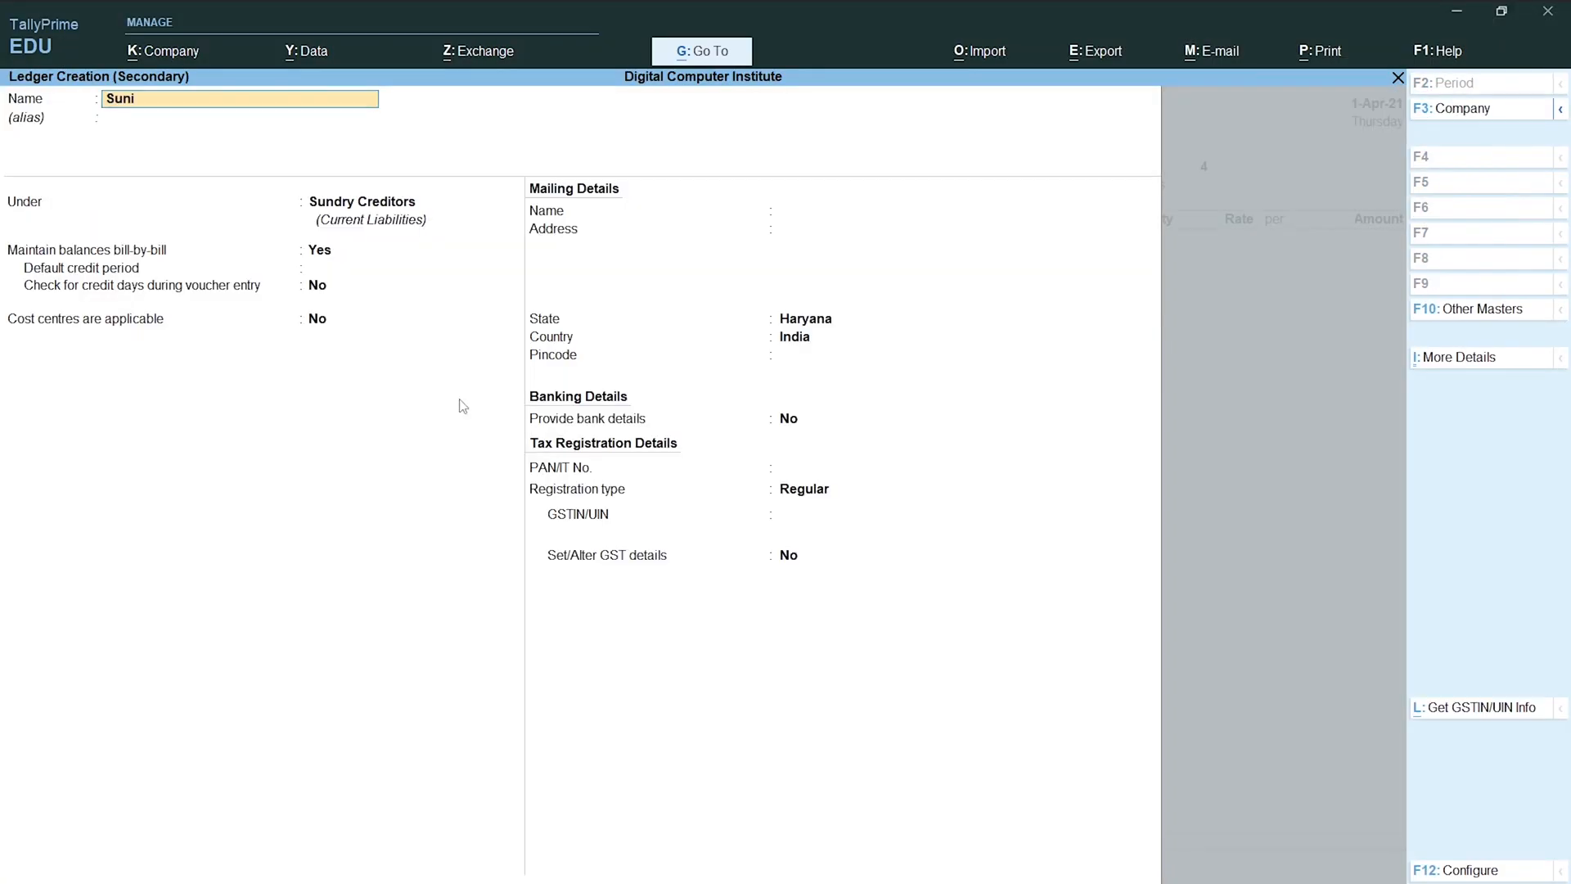
pyautogui.write('ta Info Te')
pyautogui.press('Return')
pyautogui.press('Return')
pyautogui.press('Return')
pyautogui.press('Return')
pyautogui.press('Return')
pyautogui.press('Return')
pyautogui.press('Return')
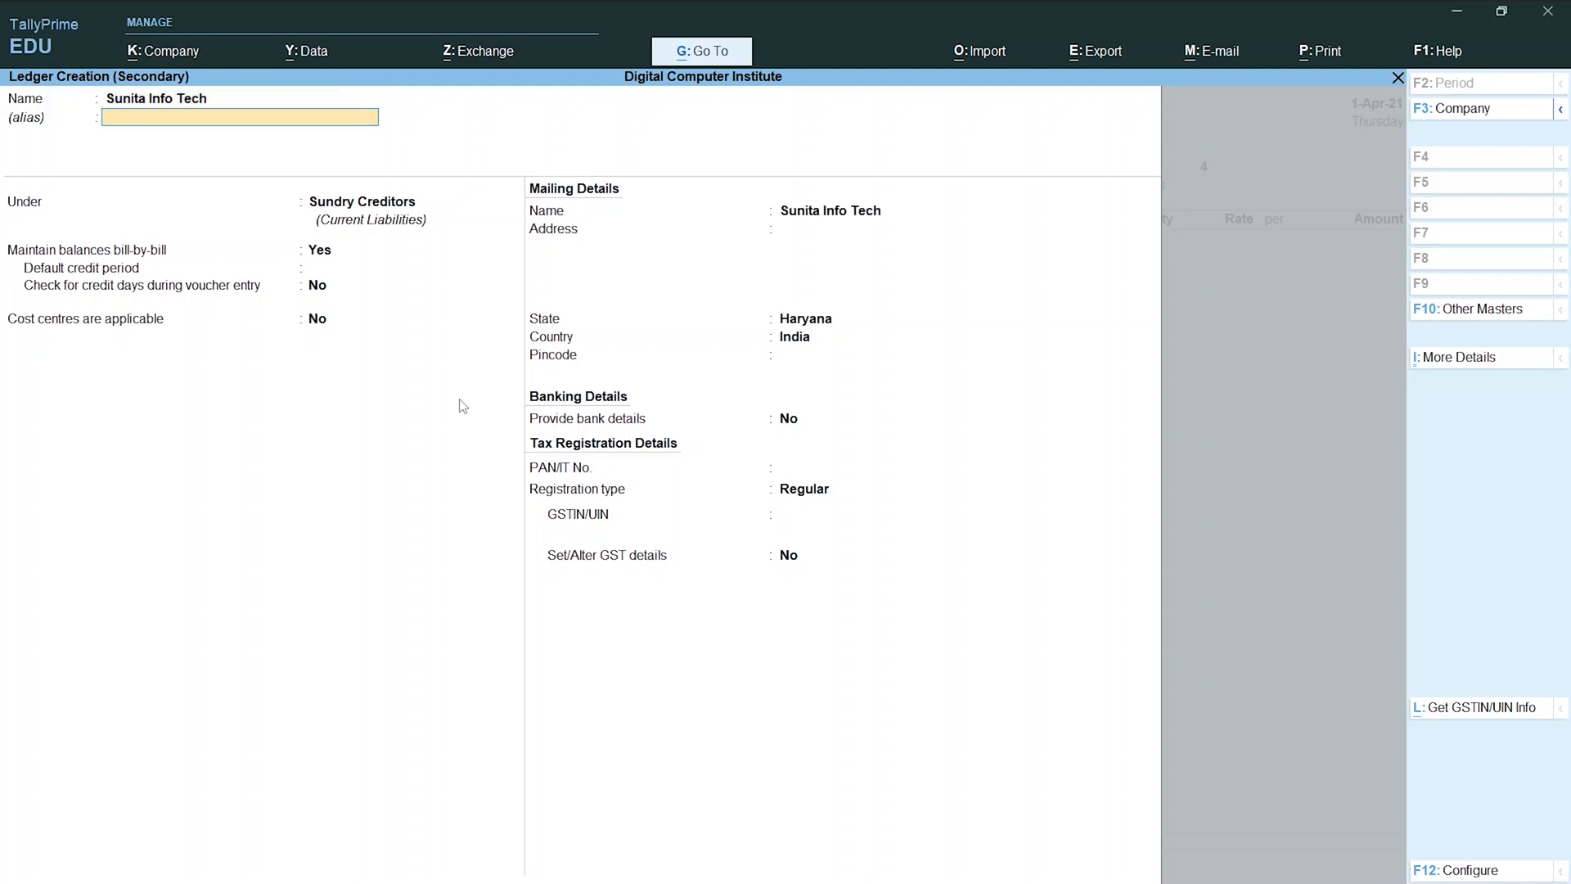
pyautogui.press('Return')
pyautogui.press('Return')
pyautogui.press('Return')
pyautogui.press('Return')
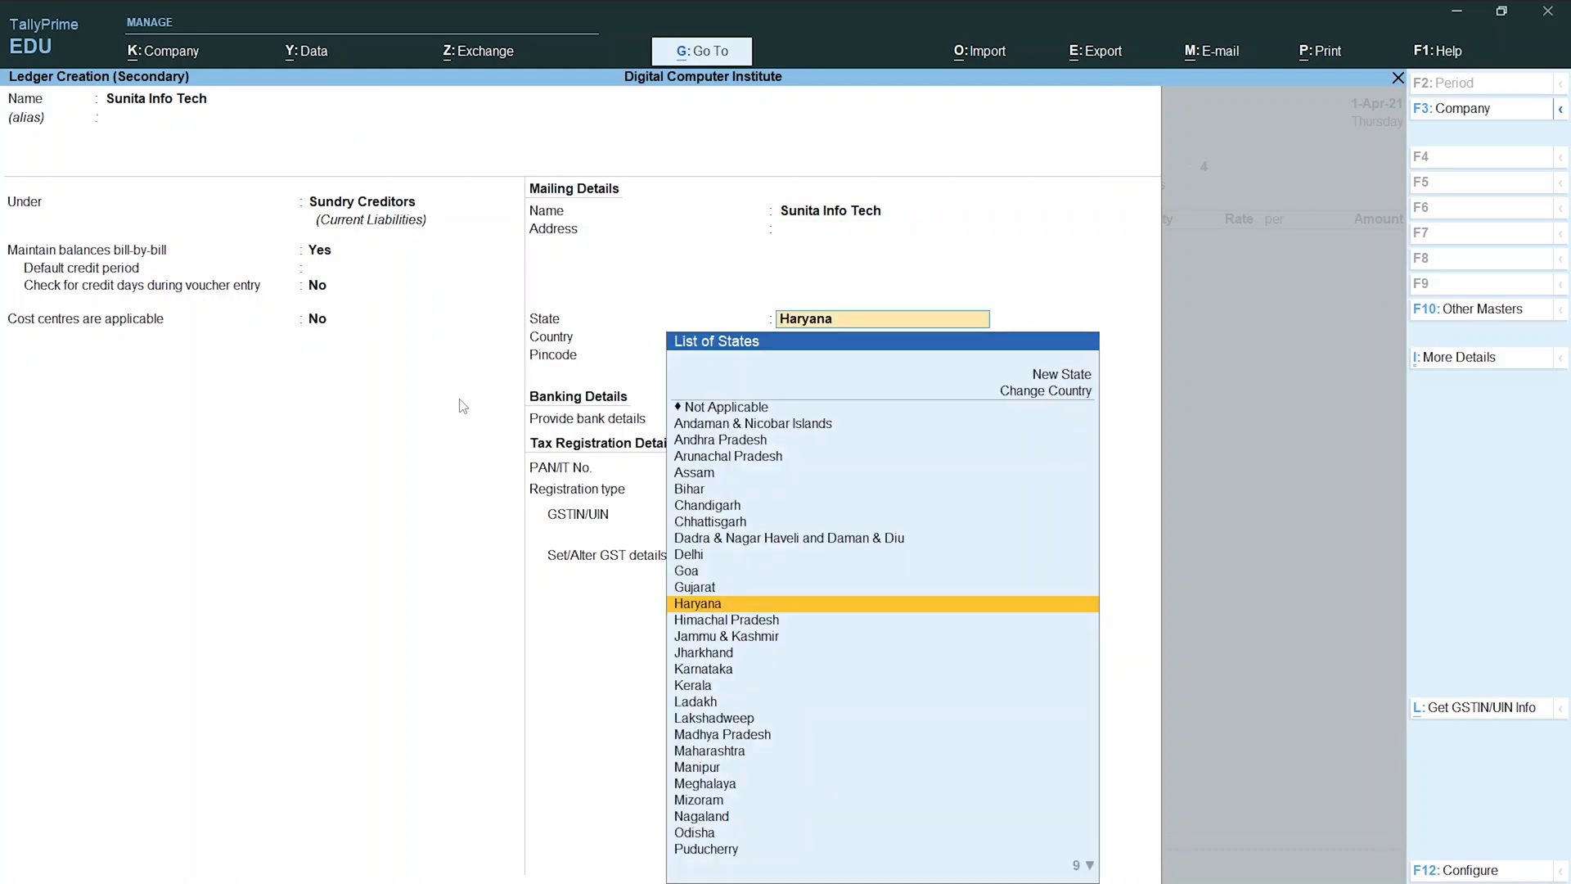
# Check the supplier's state in the Word document, keep Haryana and Regular registration, enter the GSTIN/UIN and save the ledger.
pyautogui.hotkey('alt', 'Tab')
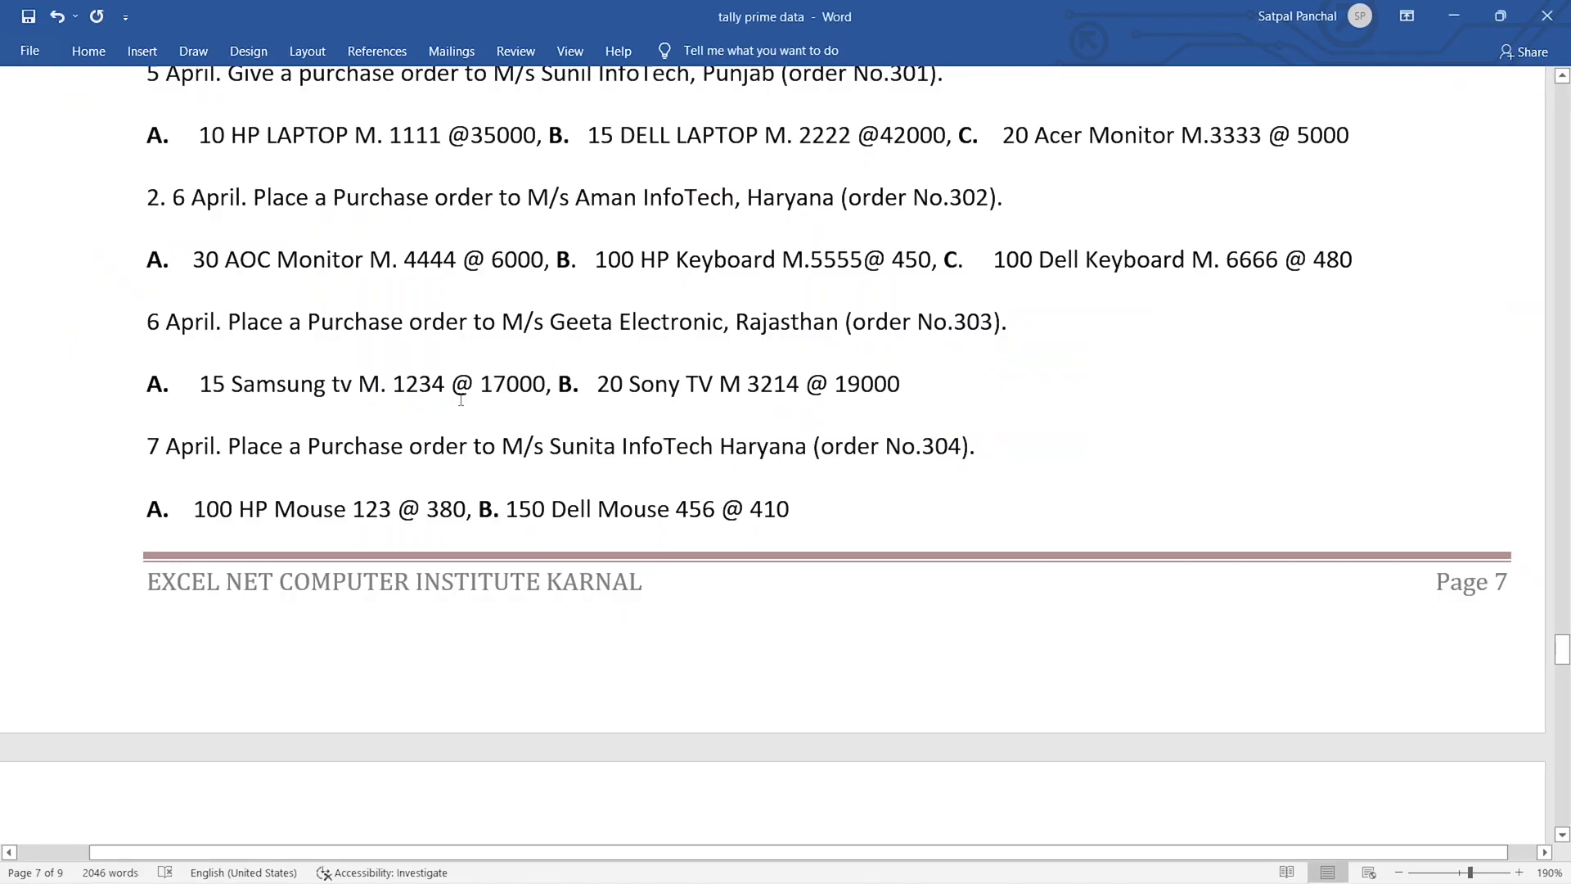
pyautogui.hotkey('alt', 'Tab')
pyautogui.press('Return')
pyautogui.press('Return')
pyautogui.press('Return')
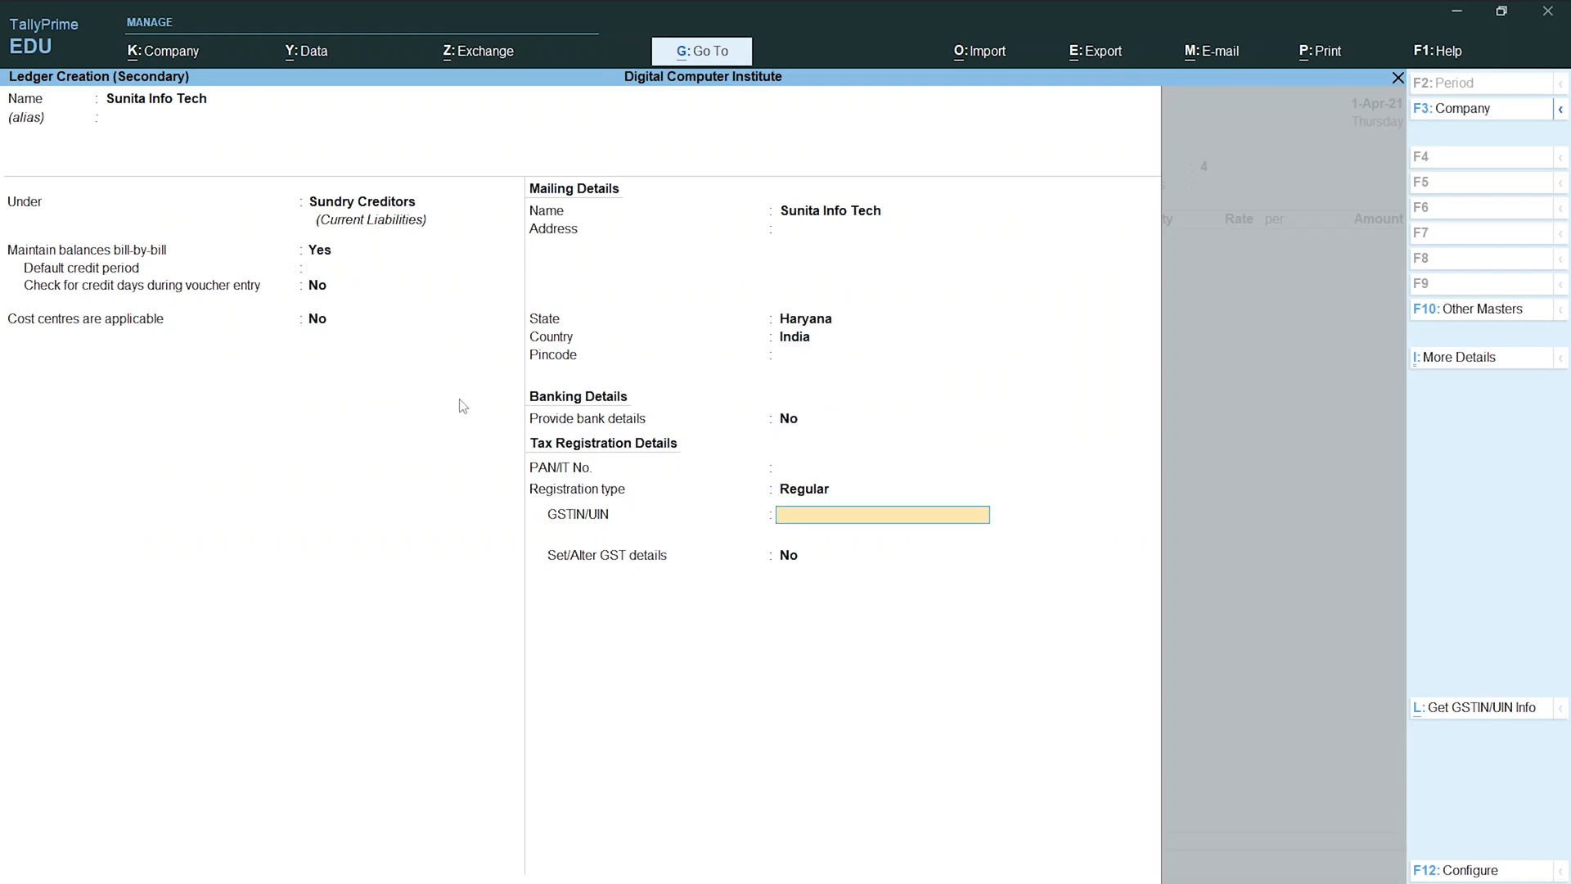
pyautogui.write('15445454')
pyautogui.press('Return')
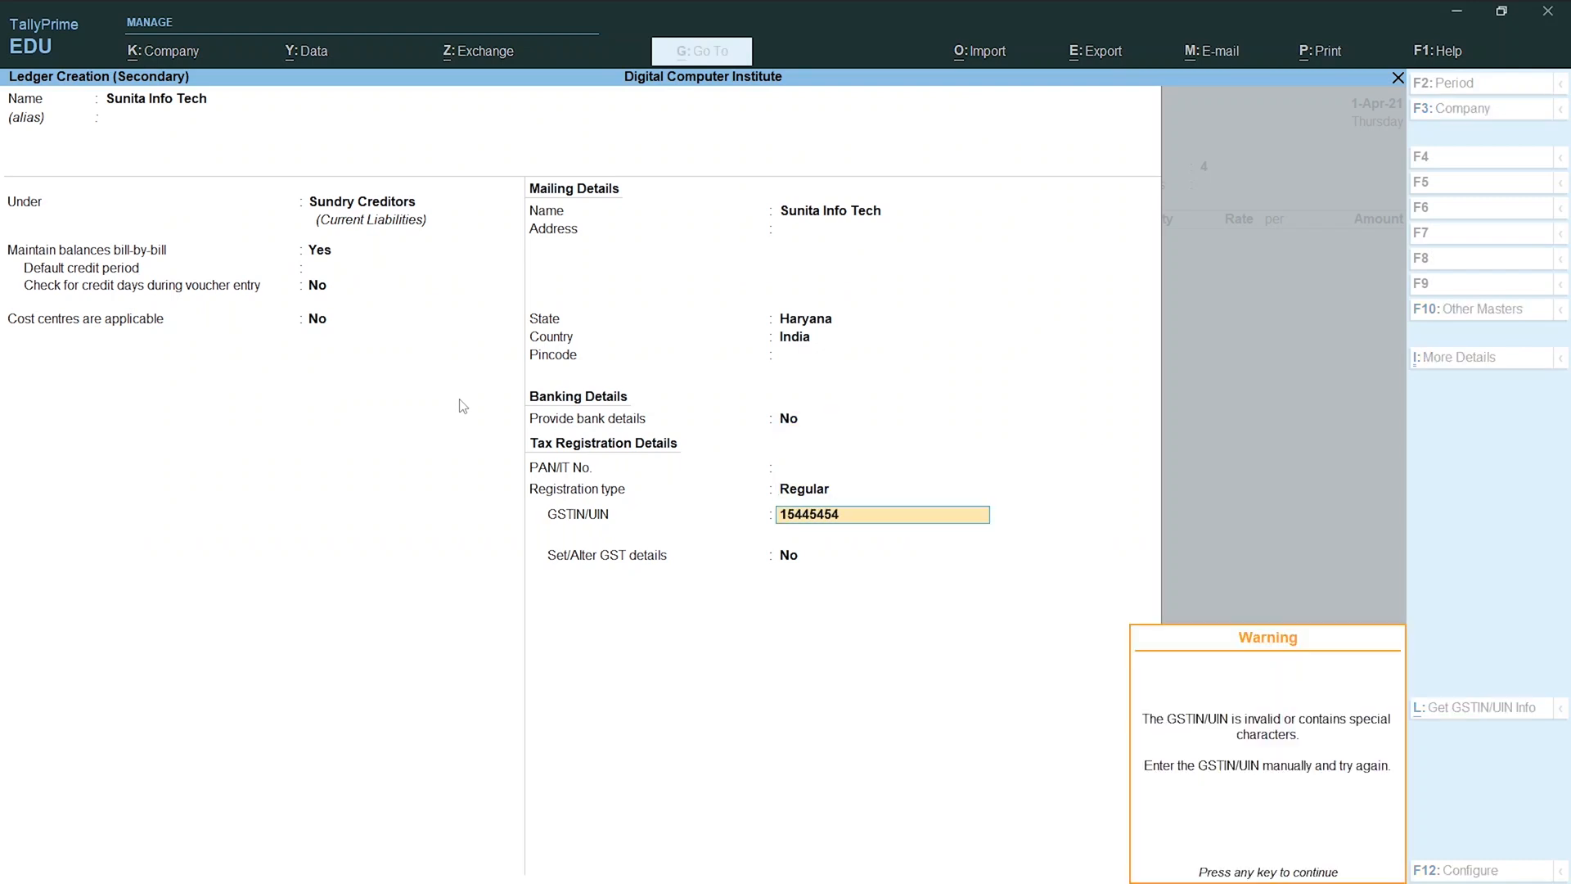
pyautogui.press('Return')
pyautogui.press('Return')
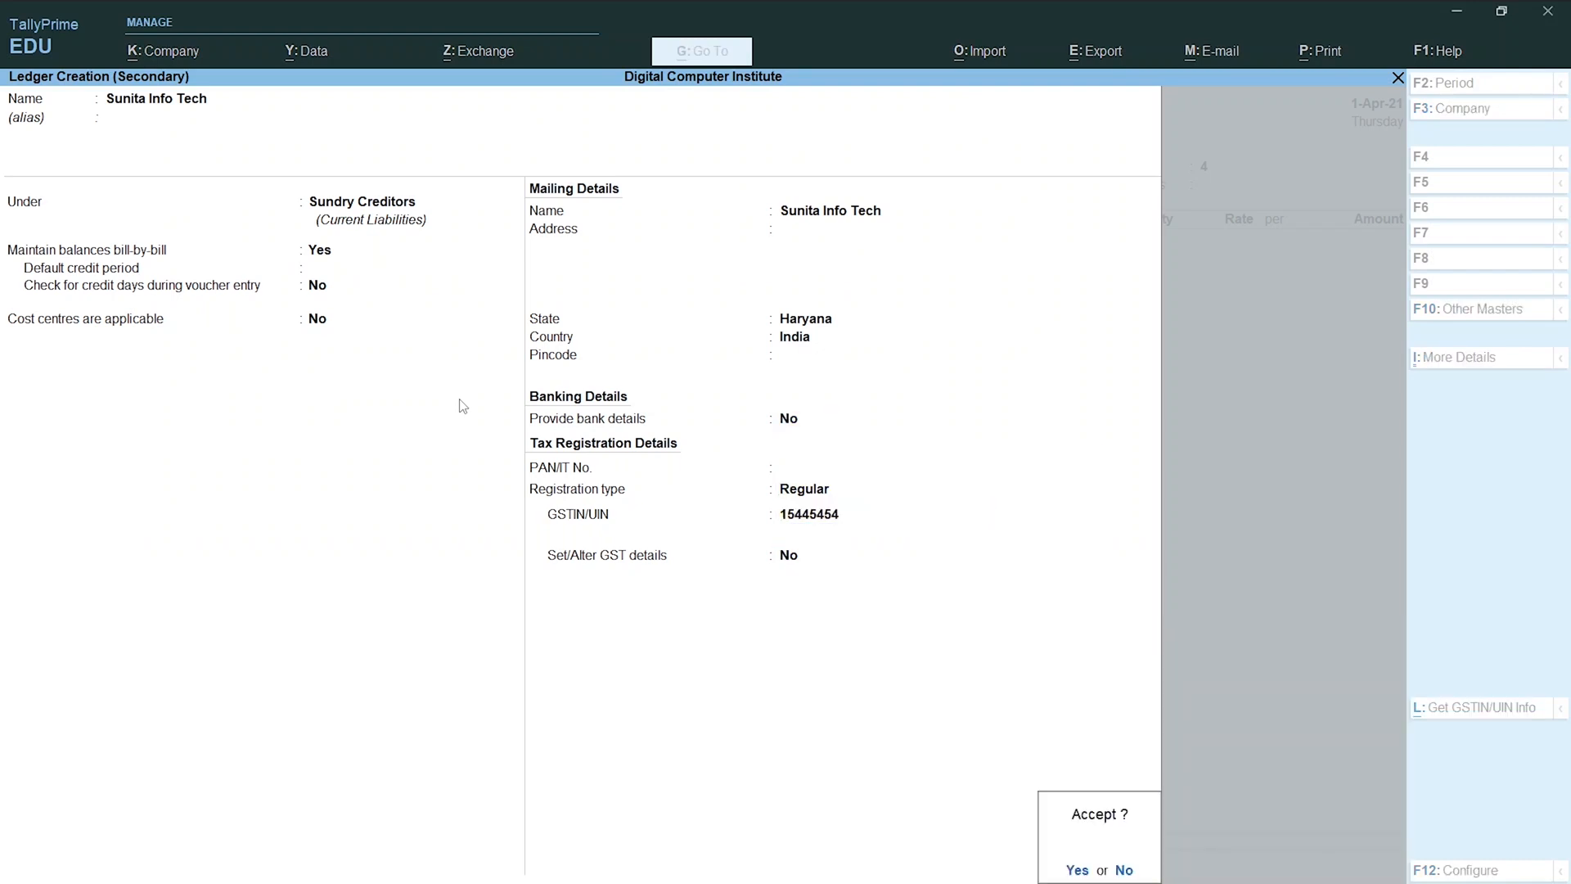
pyautogui.press('Return')
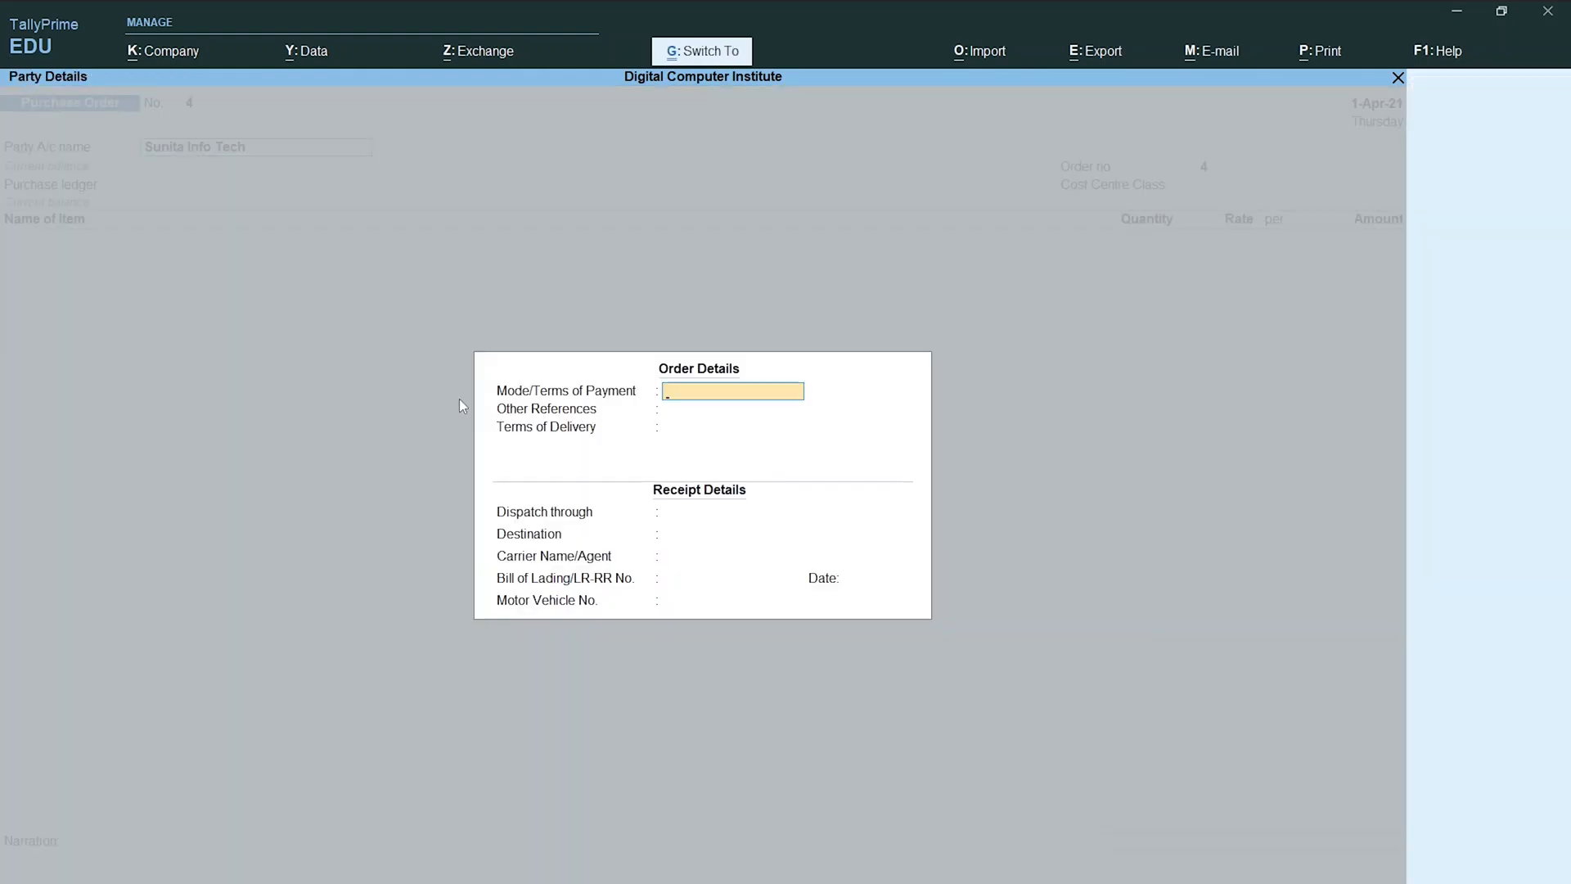
# Accept the blank order and receipt details and the party details for Sunita Info Tech.
pyautogui.hotkey('ctrl', 'a')
pyautogui.hotkey('ctrl', 'a')
pyautogui.press('Return')
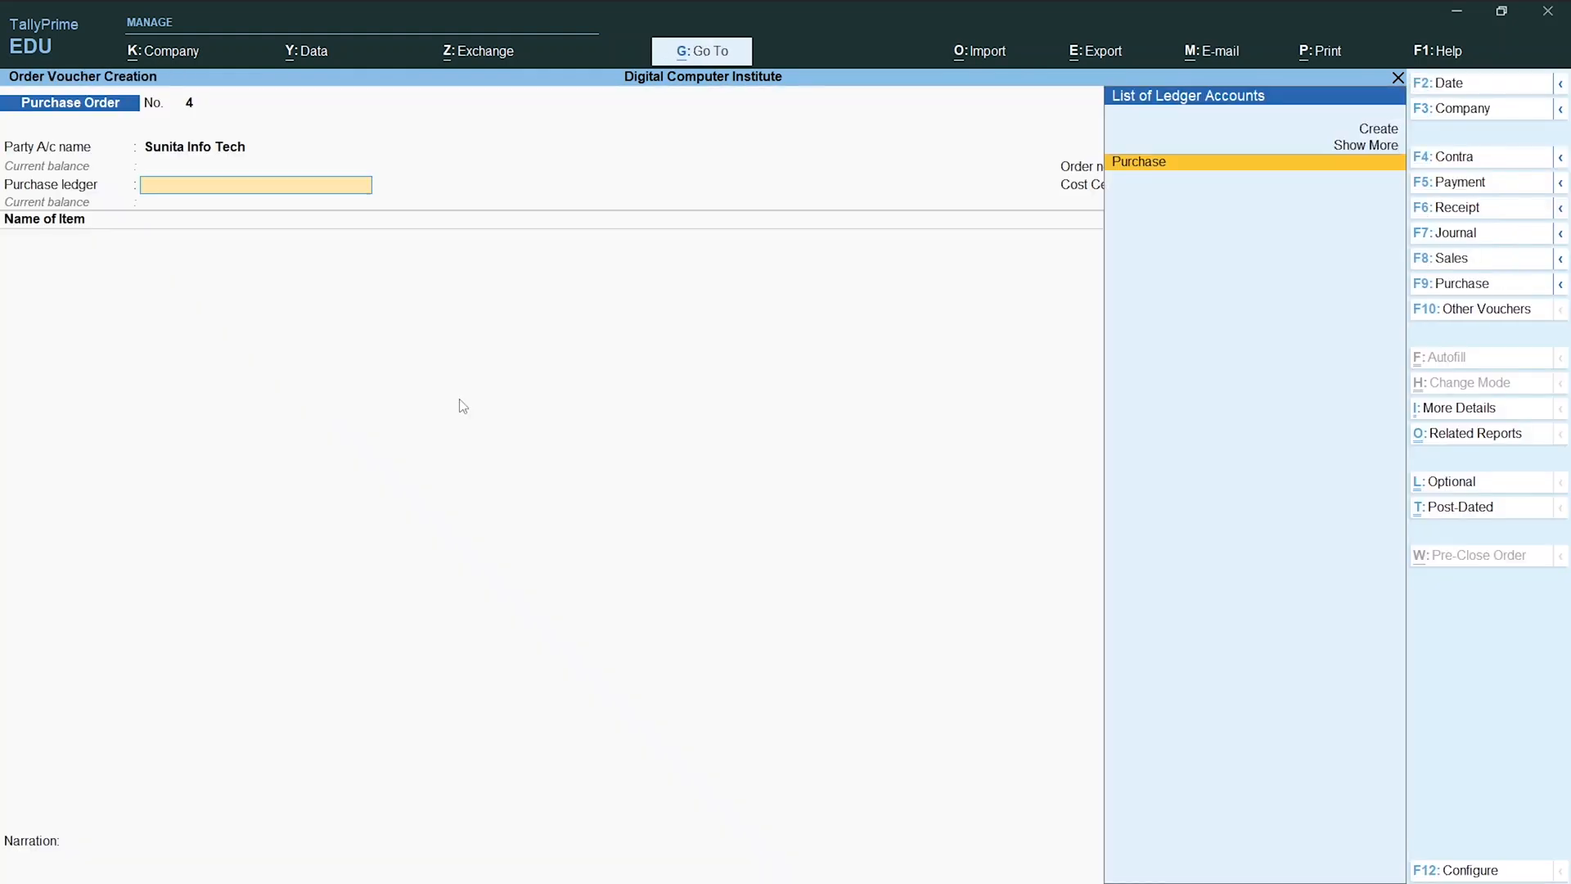
# Enter the order number from the Word document, choose the Purchase ledger and keep the cost centre class as Not Applicable.
pyautogui.press('BackSpace')
pyautogui.write('204')
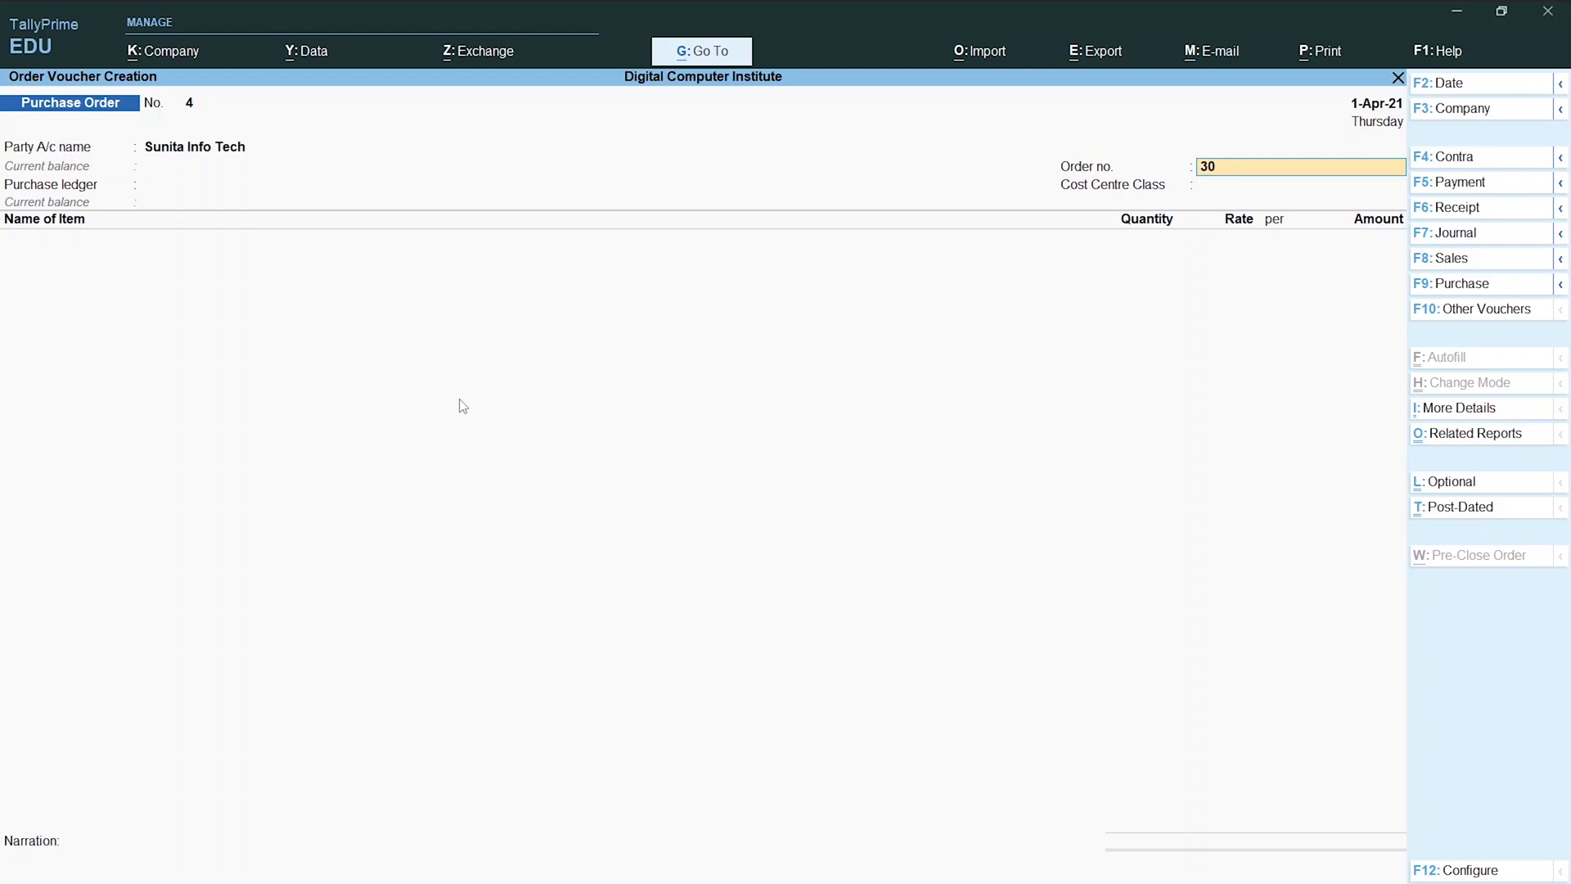
pyautogui.press('Return')
pyautogui.press('Return')
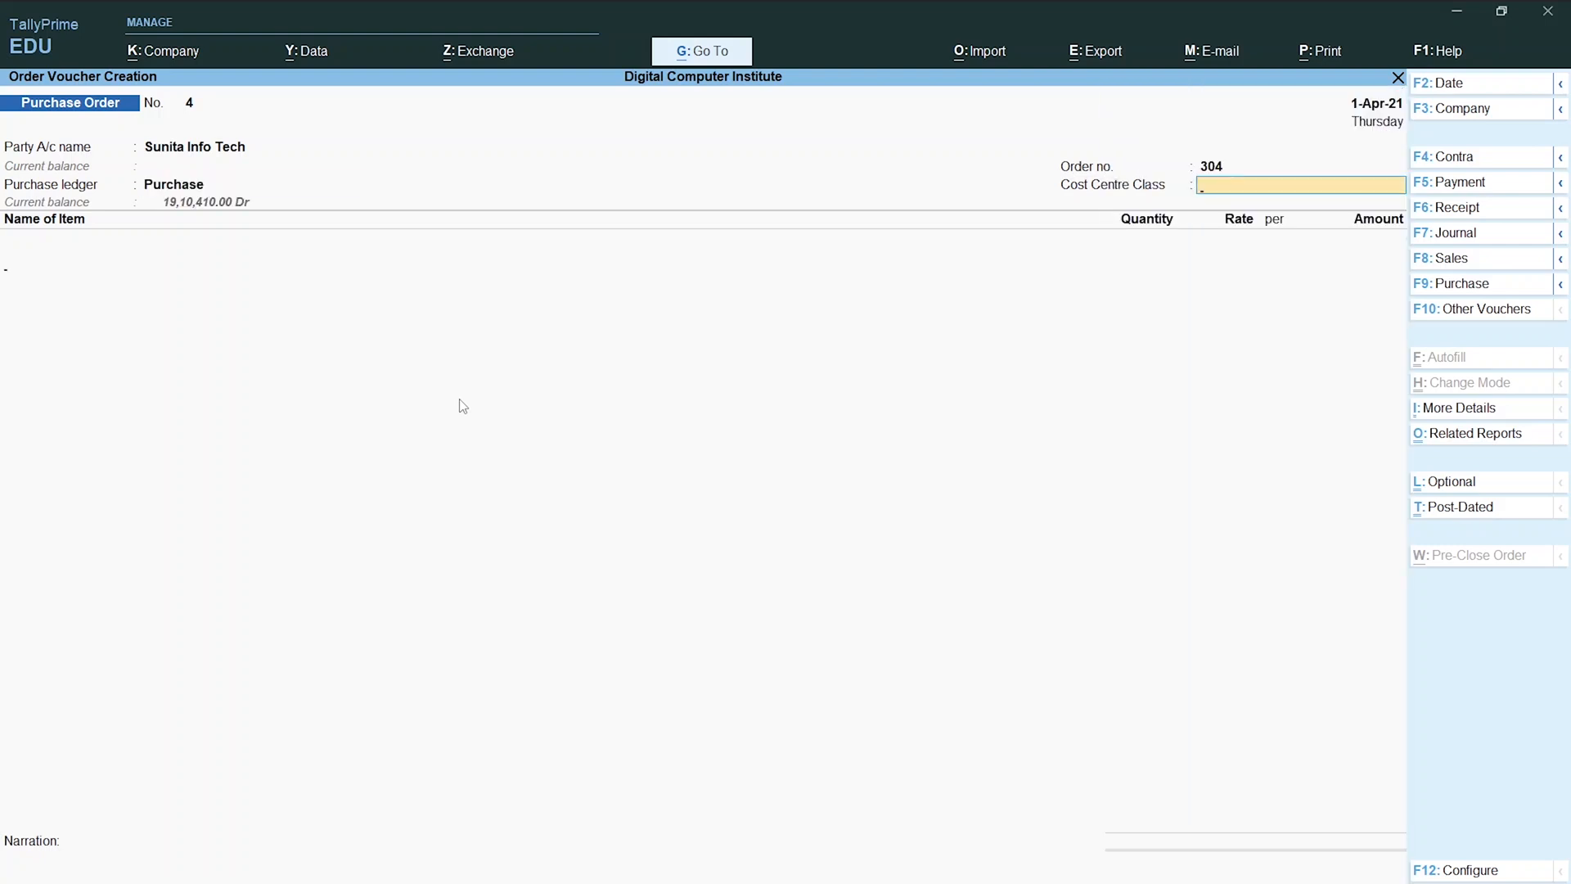
pyautogui.press('Return')
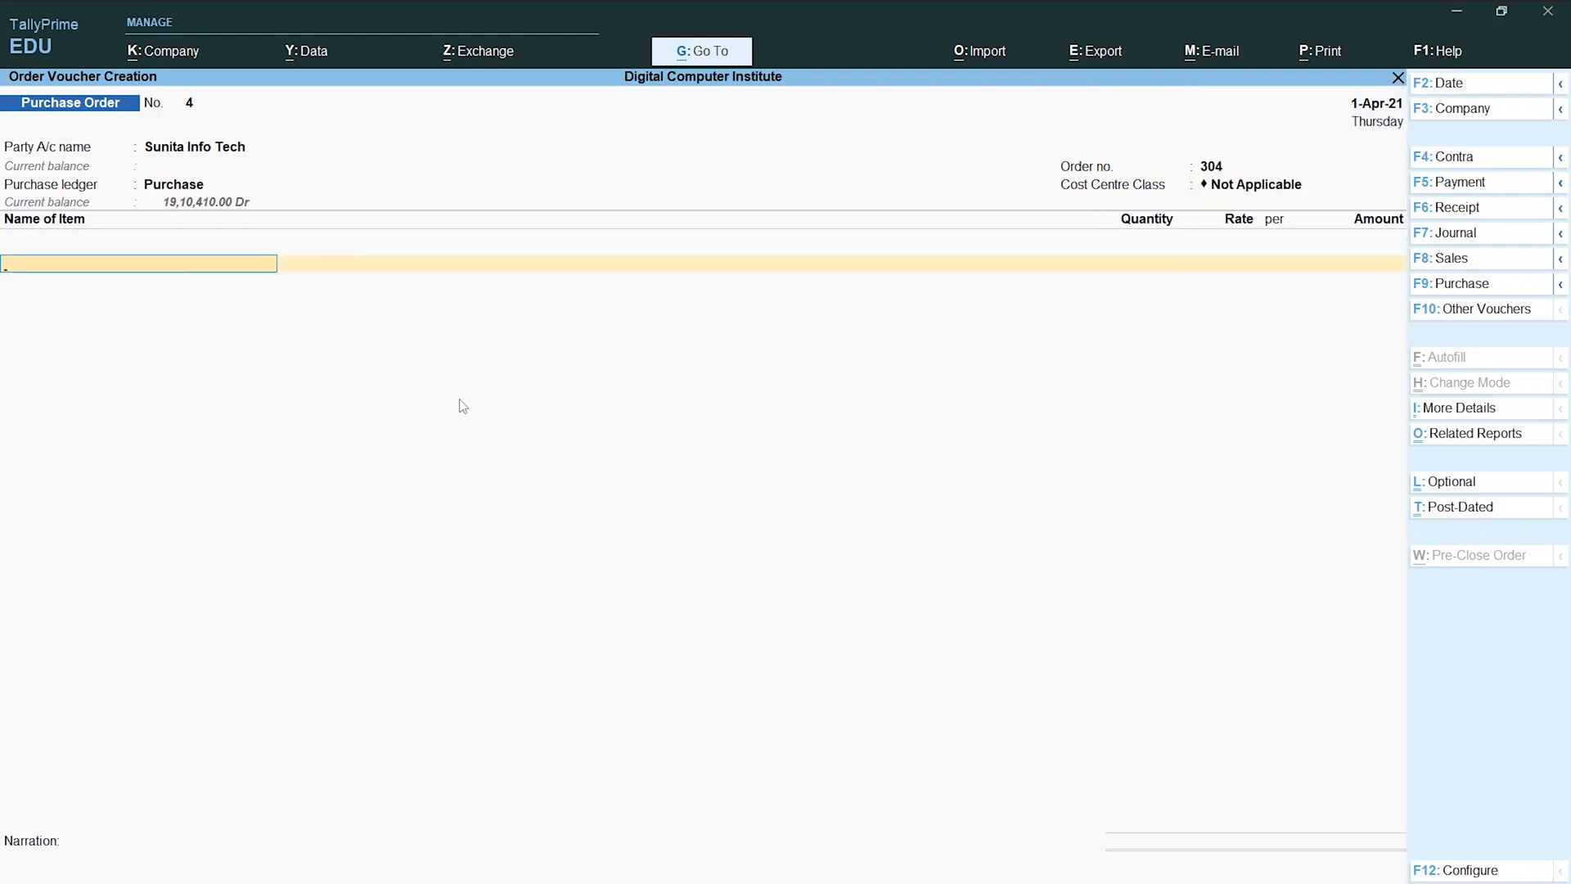
# Check the first mouse's model number in the Word document and choose stock item Mouse 123 in the TallyPrime voucher.
pyautogui.write('M')
pyautogui.hotkey('alt', 'Tab')
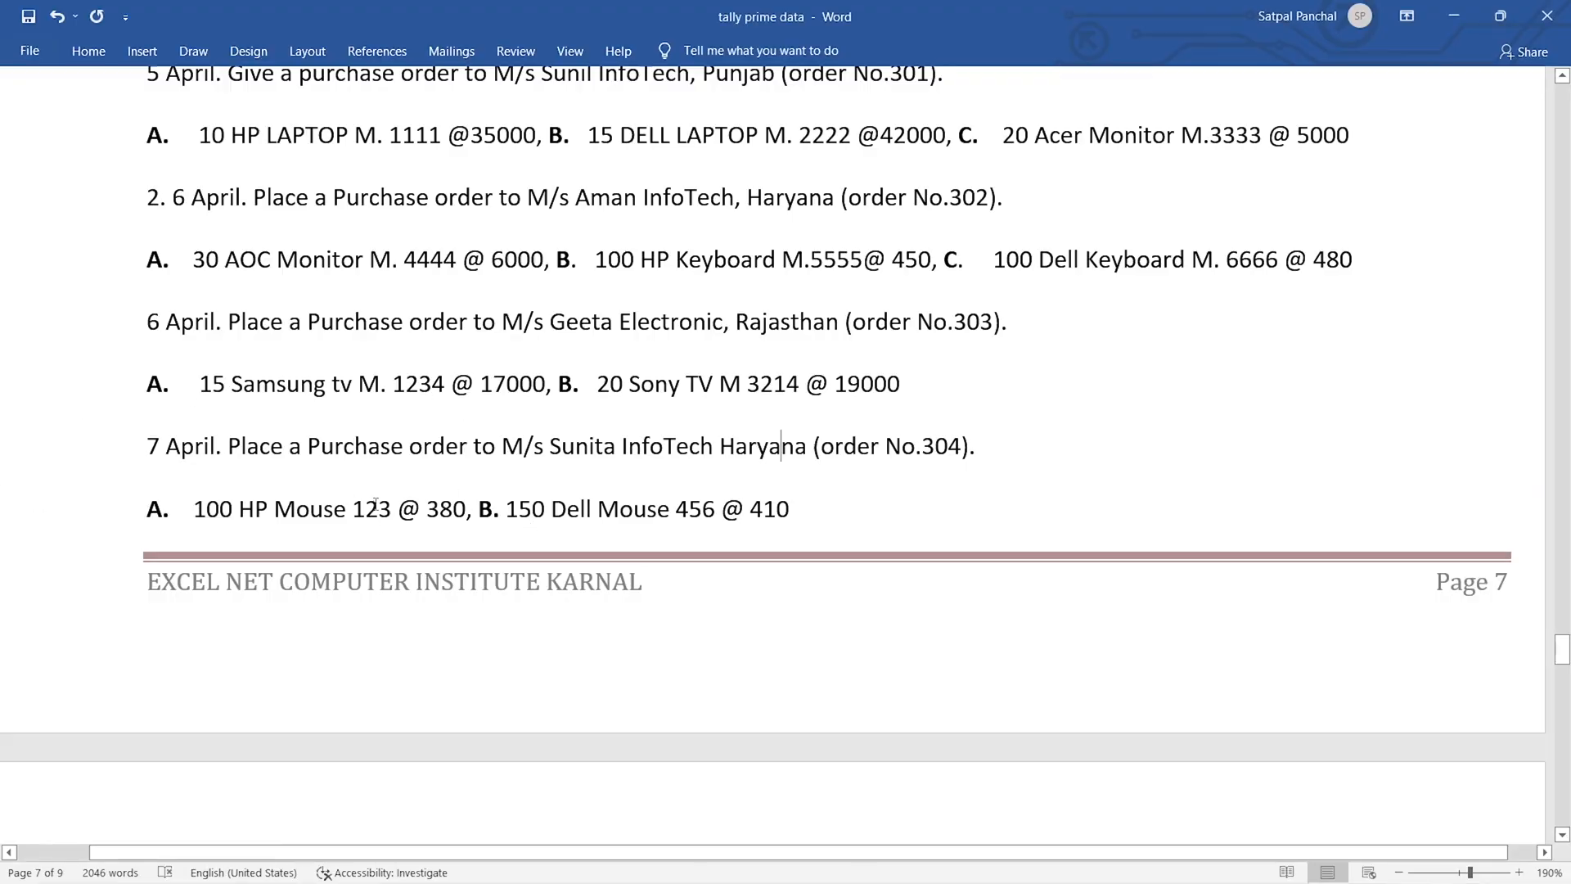
pyautogui.moveTo(383, 509); pyautogui.dragTo(352, 509)
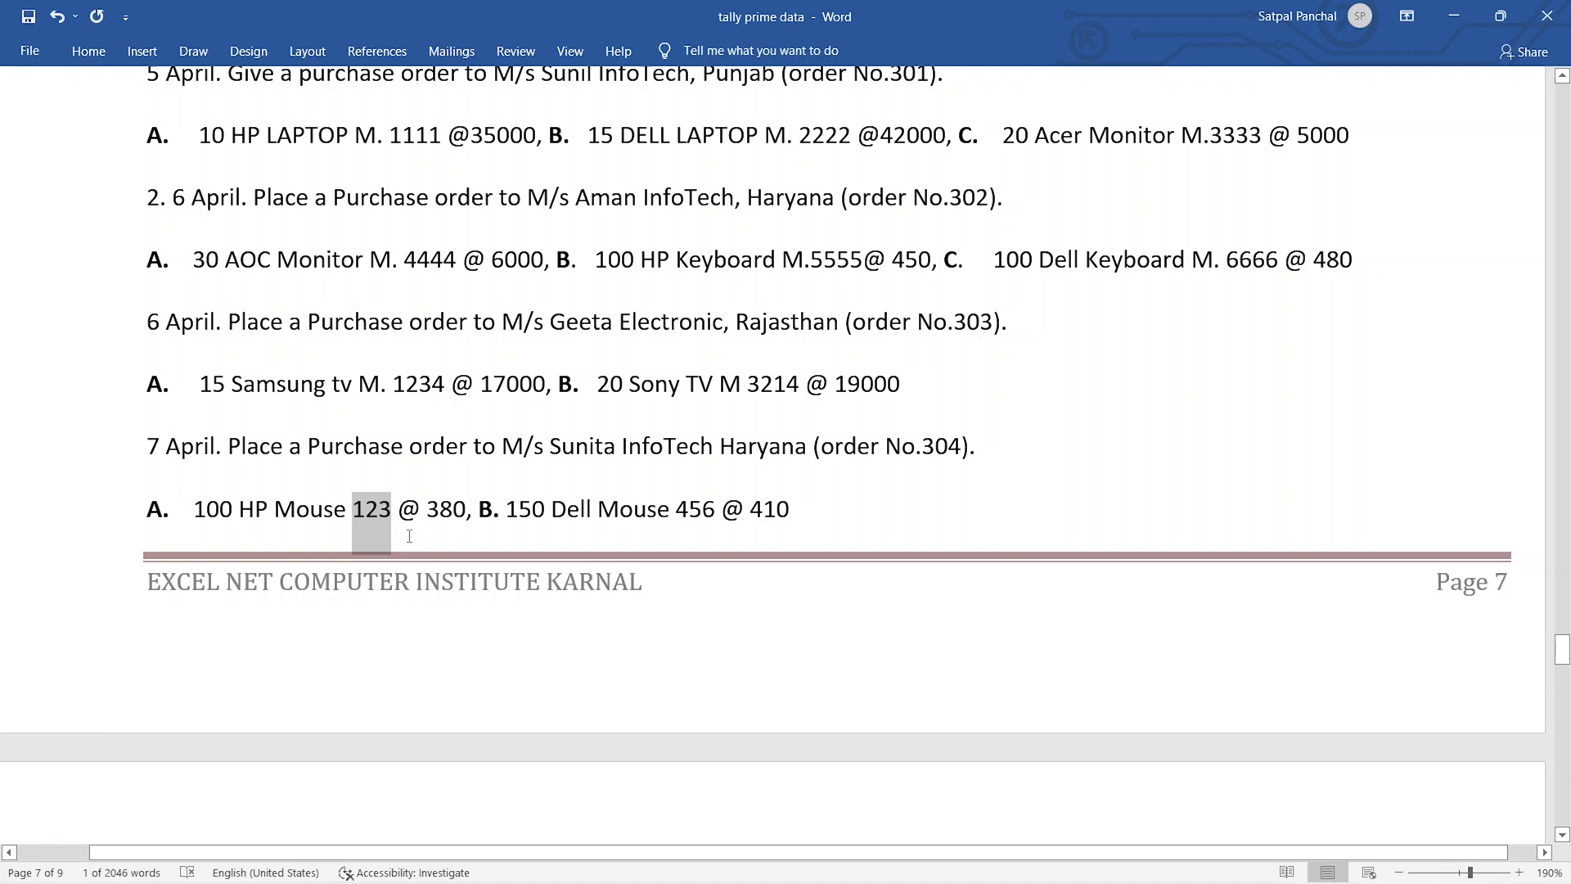
pyautogui.hotkey('alt', 'Tab')
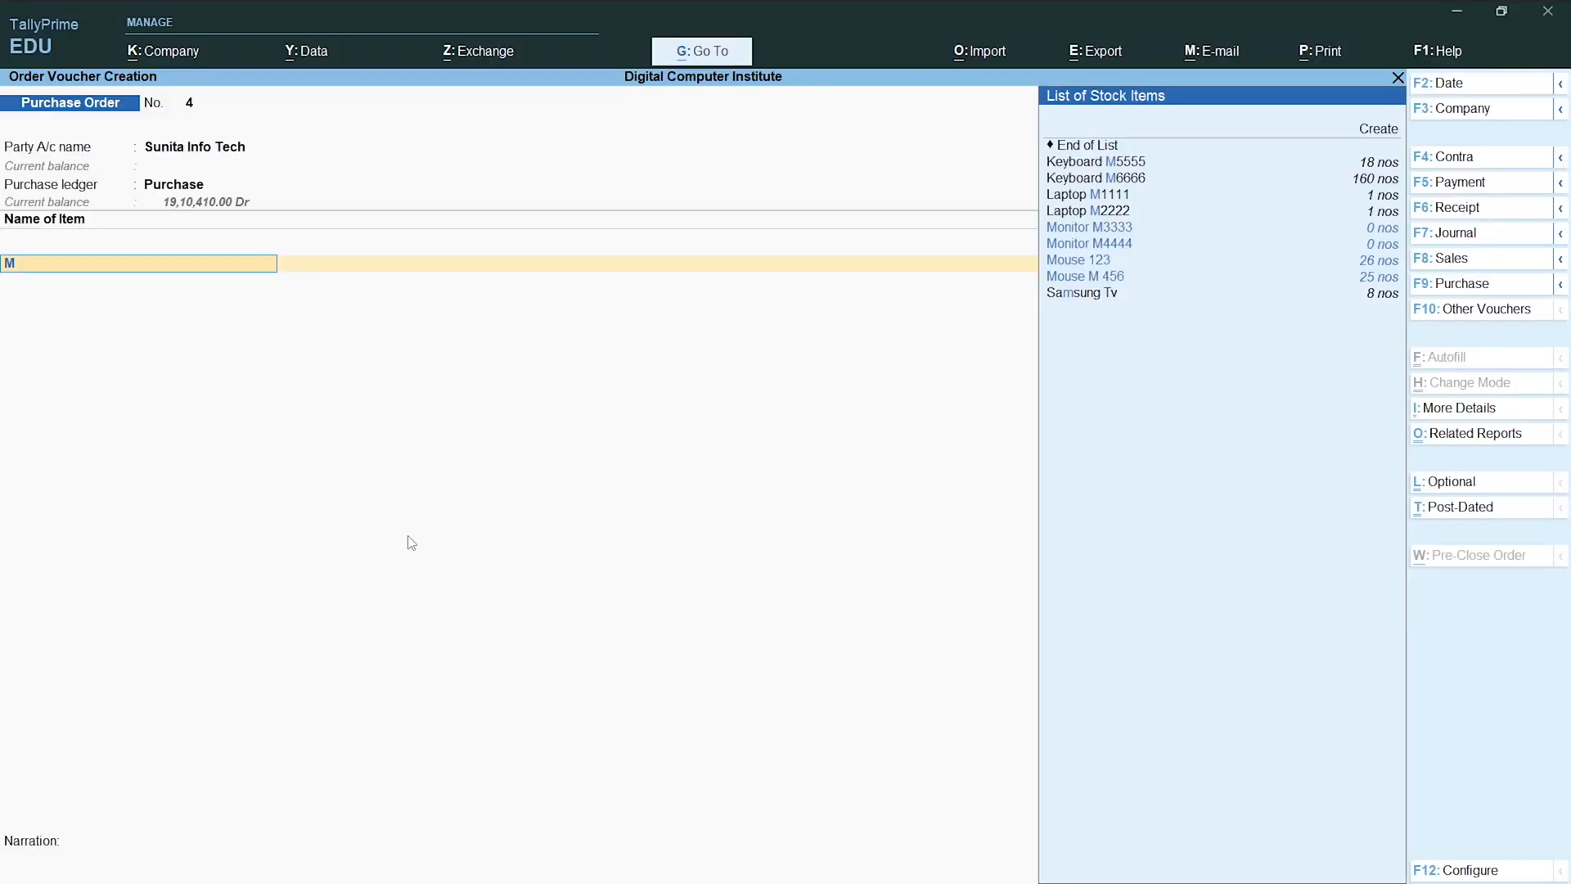
pyautogui.press('Return')
pyautogui.write('ou')
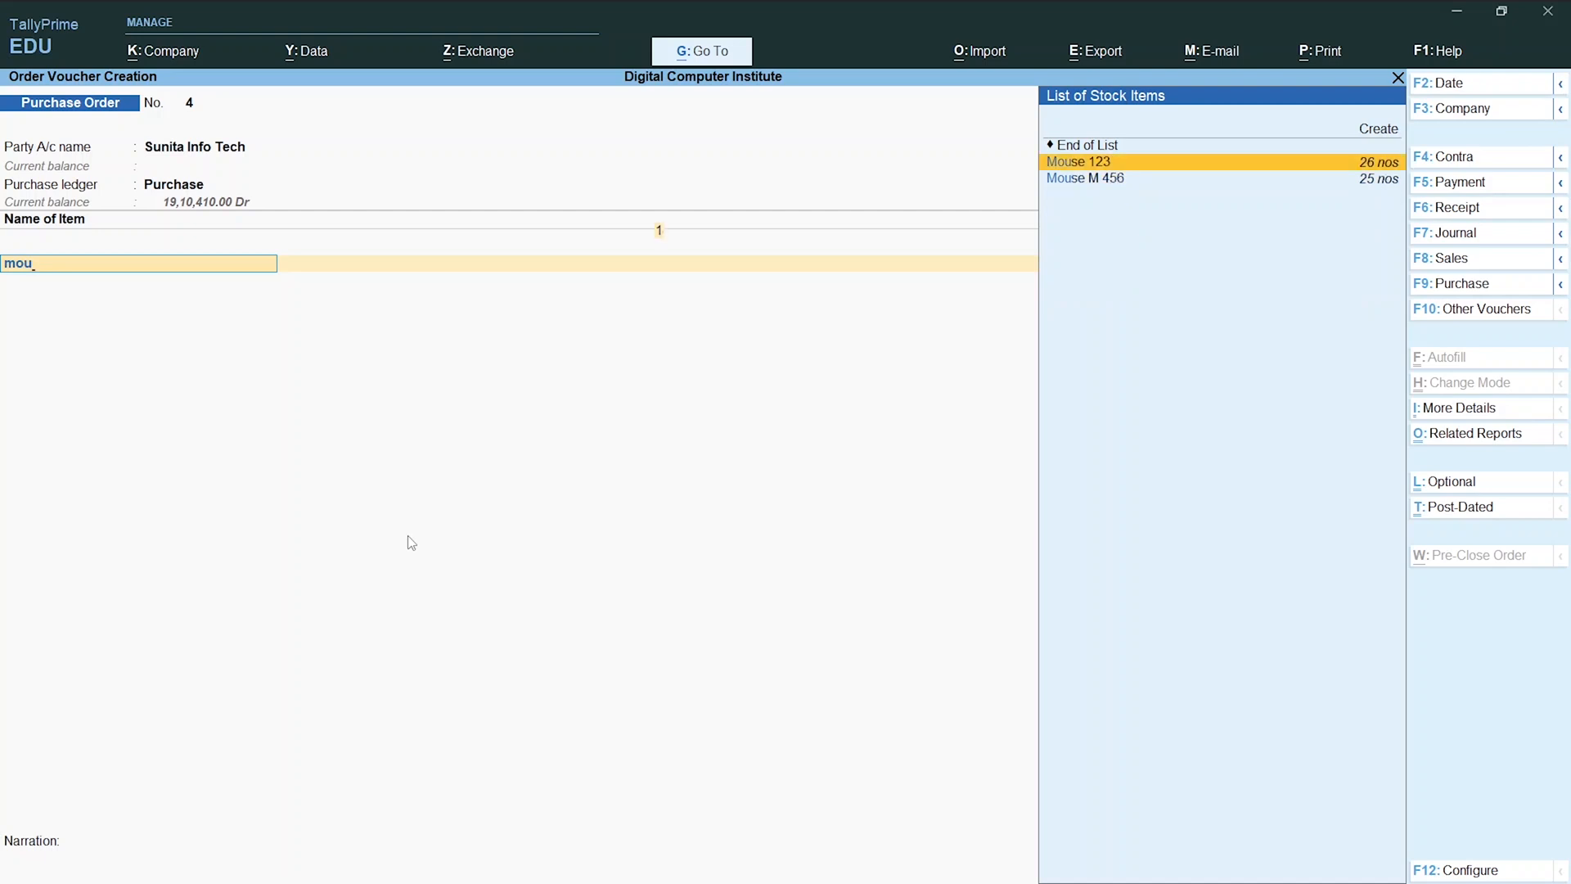
pyautogui.press('Return')
# Allocate 100 nos of Mouse 123 at a rate of 380 due on 1-Apr-21, checking the figures against the Word document.
pyautogui.hotkey('alt', 'Tab')
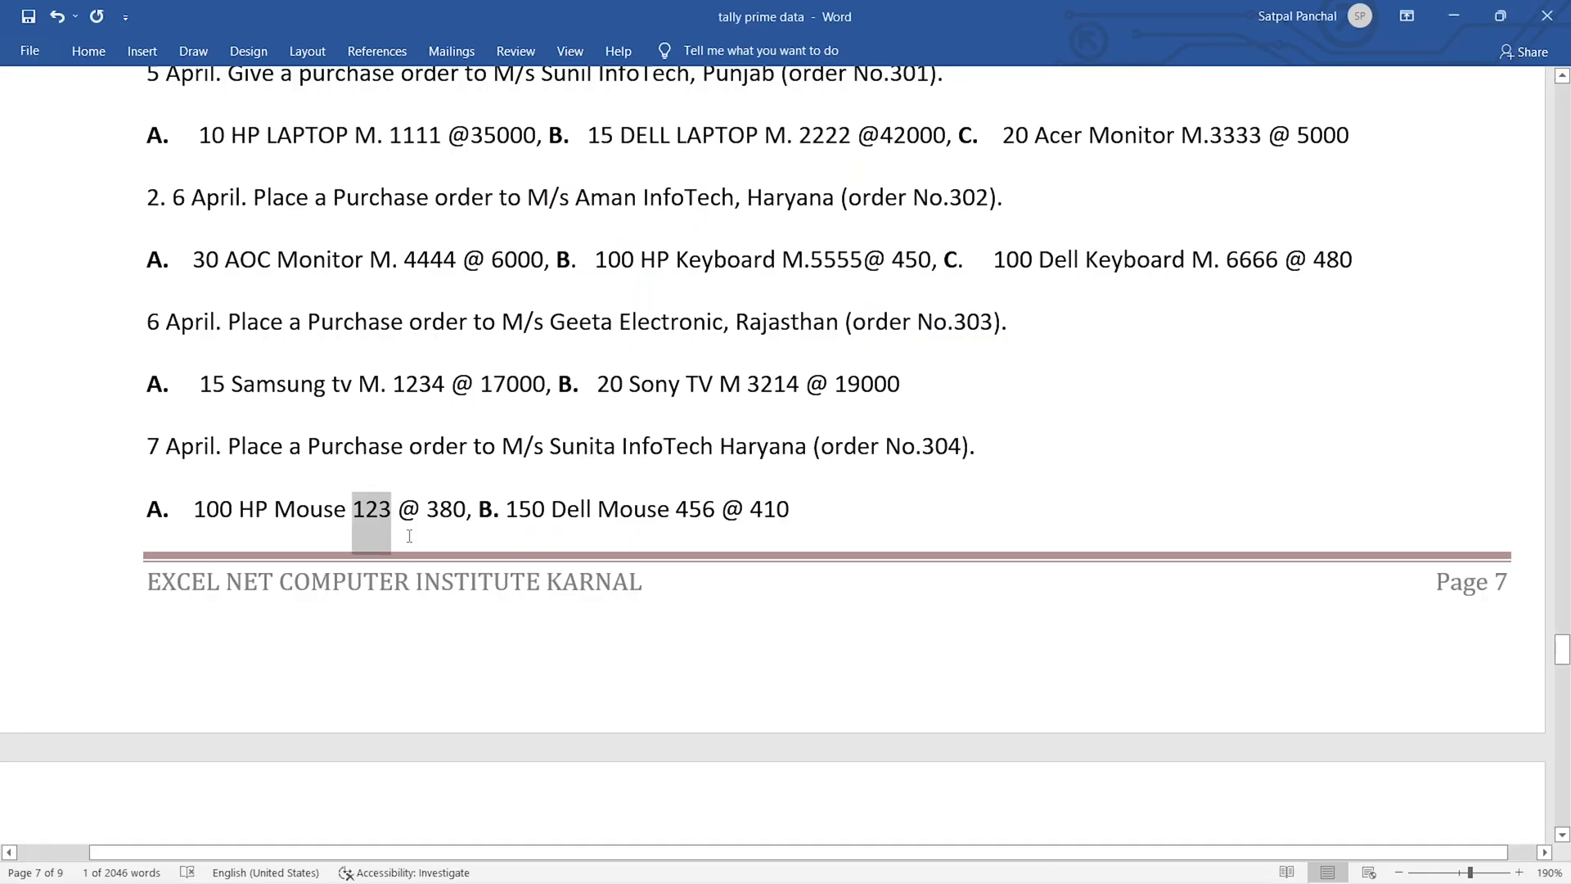
pyautogui.hotkey('alt', 'Tab')
pyautogui.write('100')
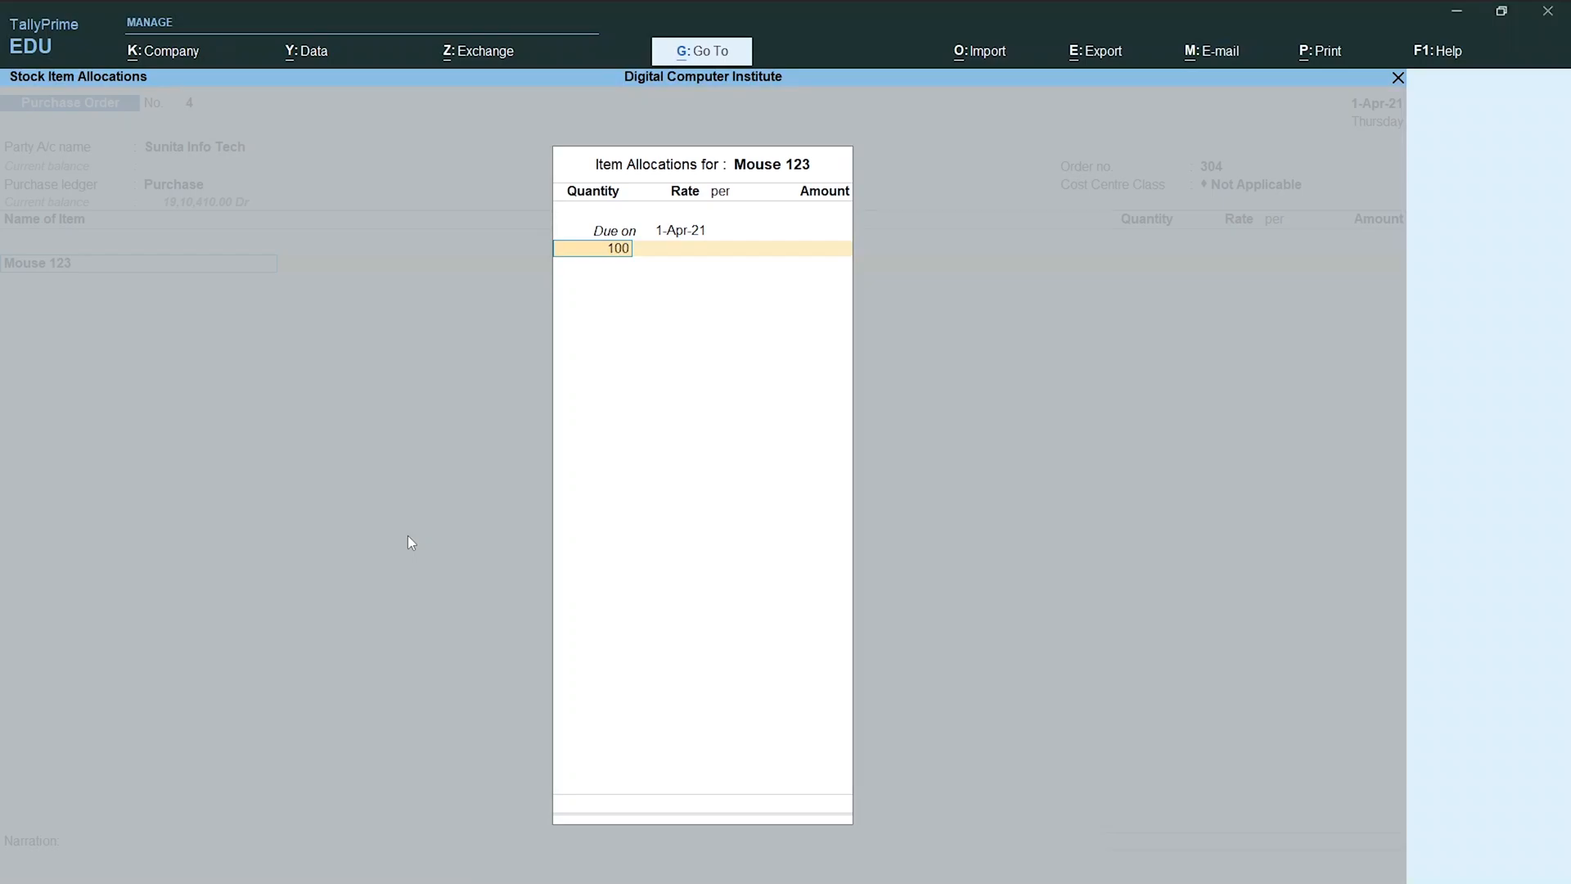
pyautogui.press('Return')
pyautogui.hotkey('alt', 'Tab')
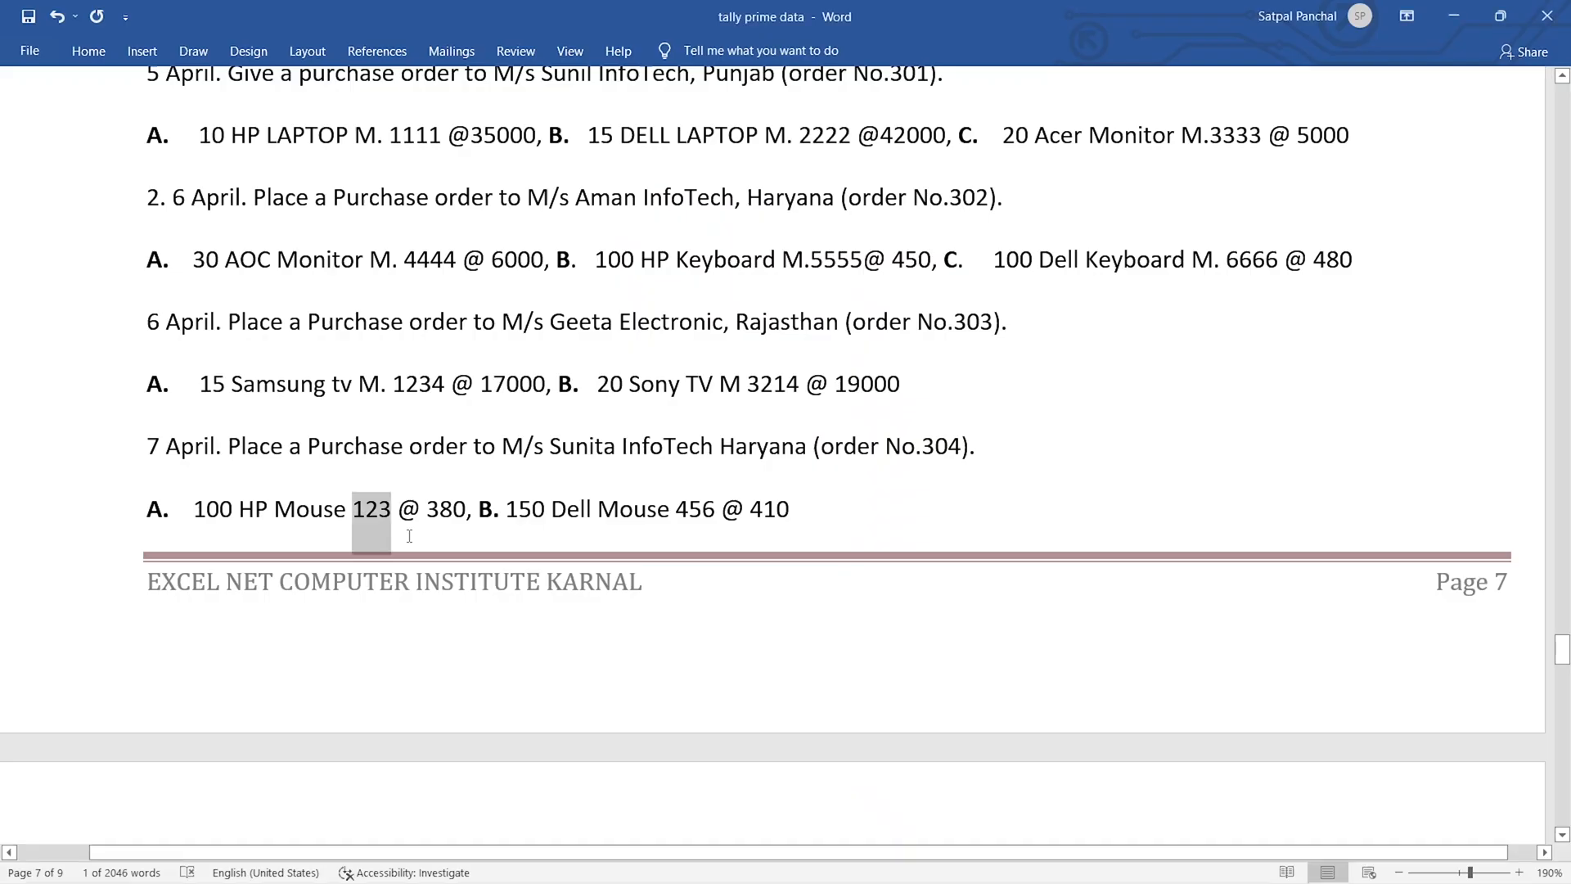
pyautogui.hotkey('alt', 'Tab')
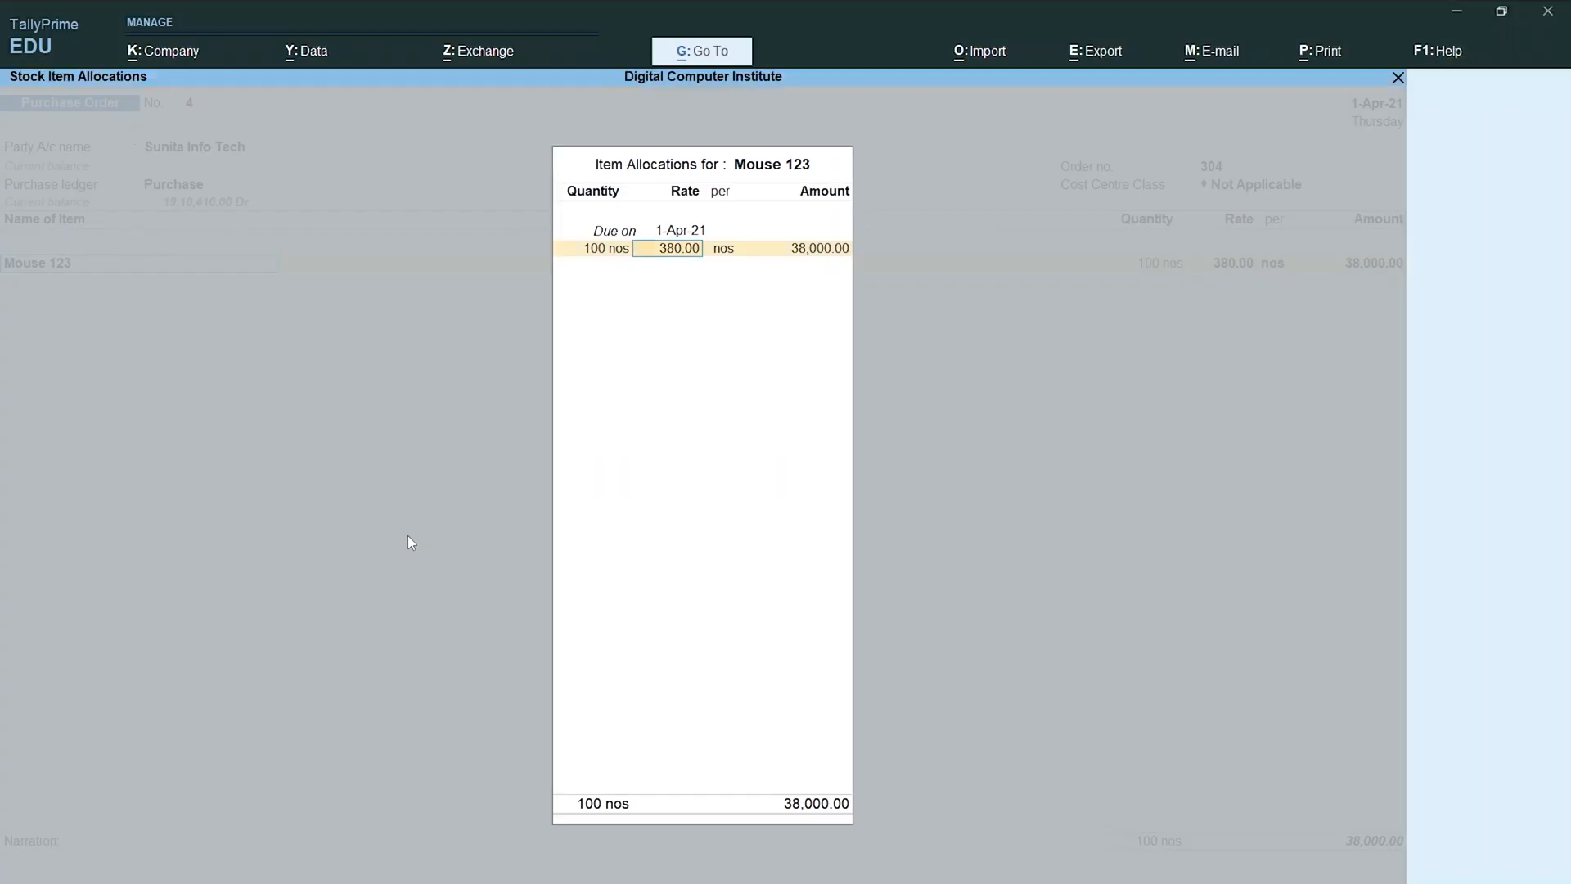
pyautogui.press('Return')
pyautogui.press('Return')
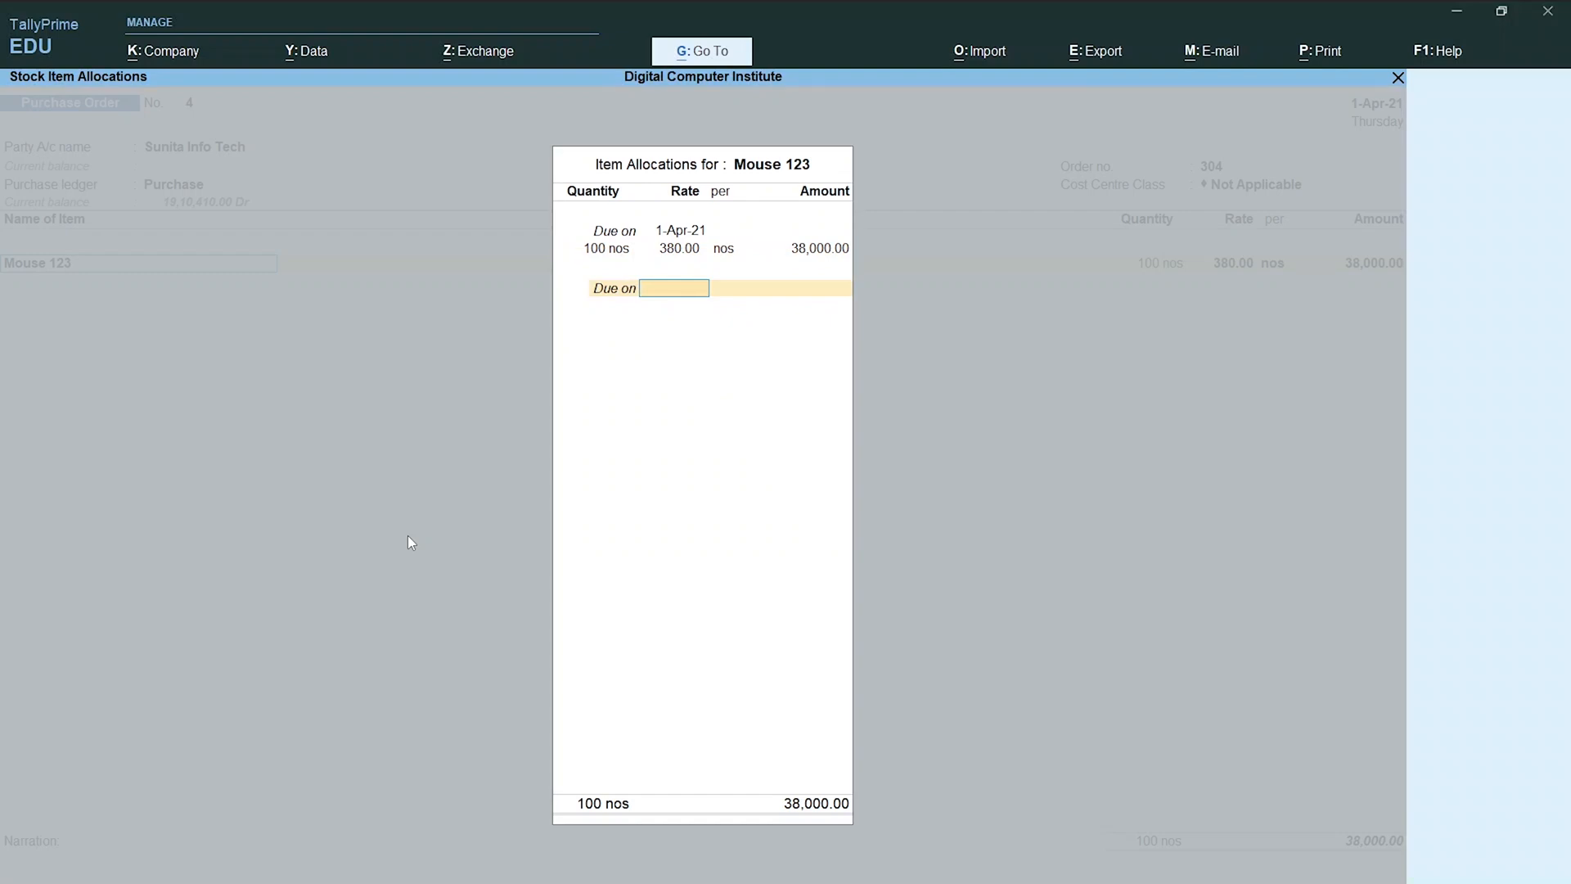
pyautogui.press('Return')
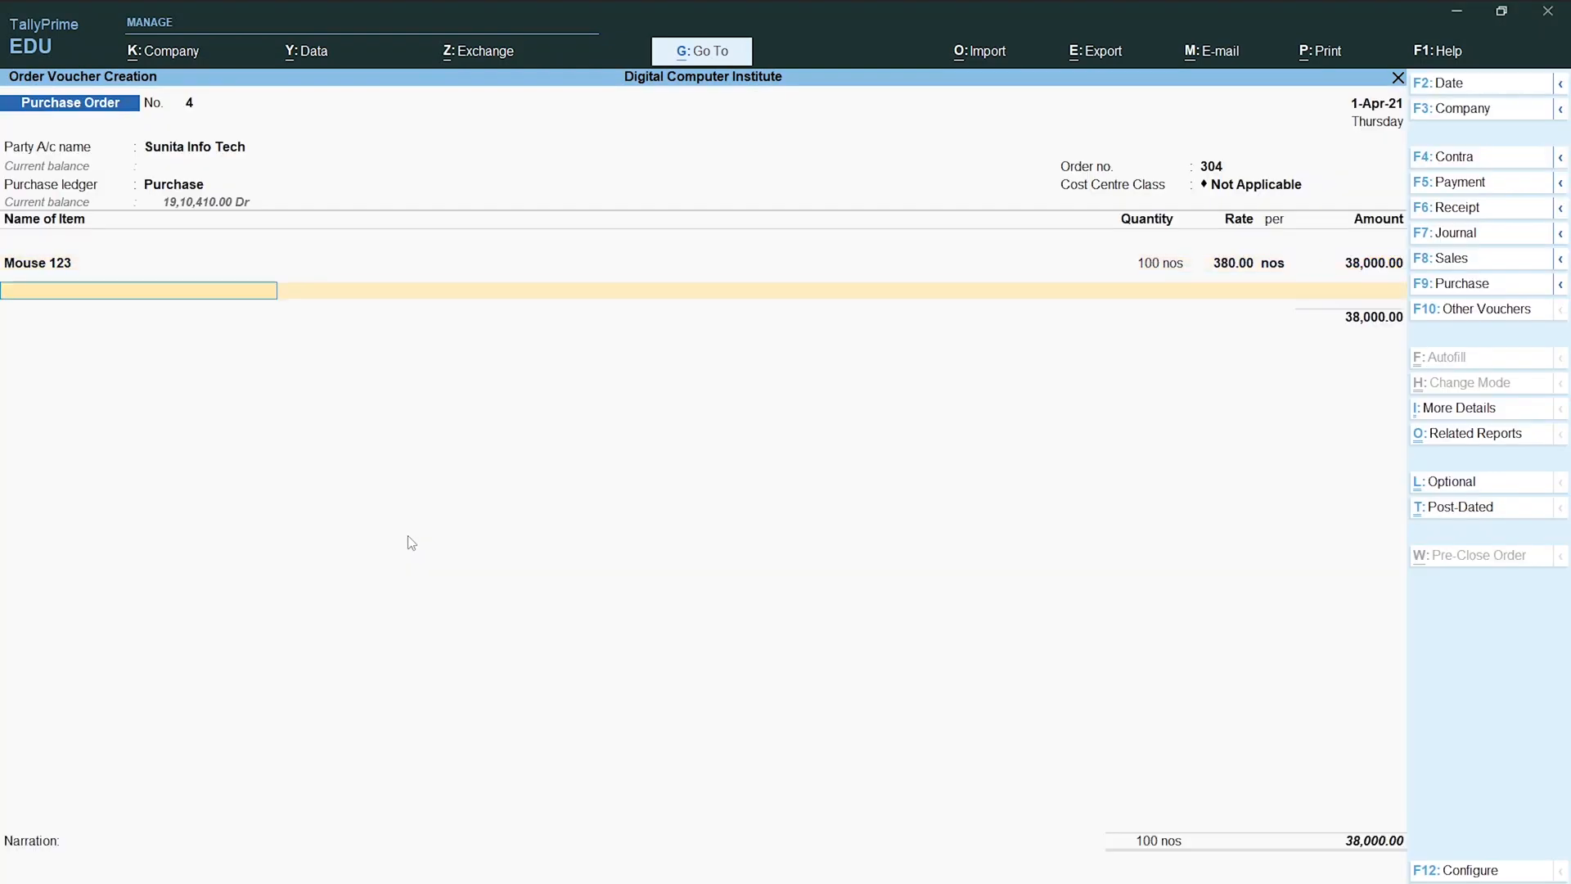
# Add stock item Mouse M 456 with 150 nos at a rate of 410 due on 1-Apr-21 and end the item list.
pyautogui.write('Mou')
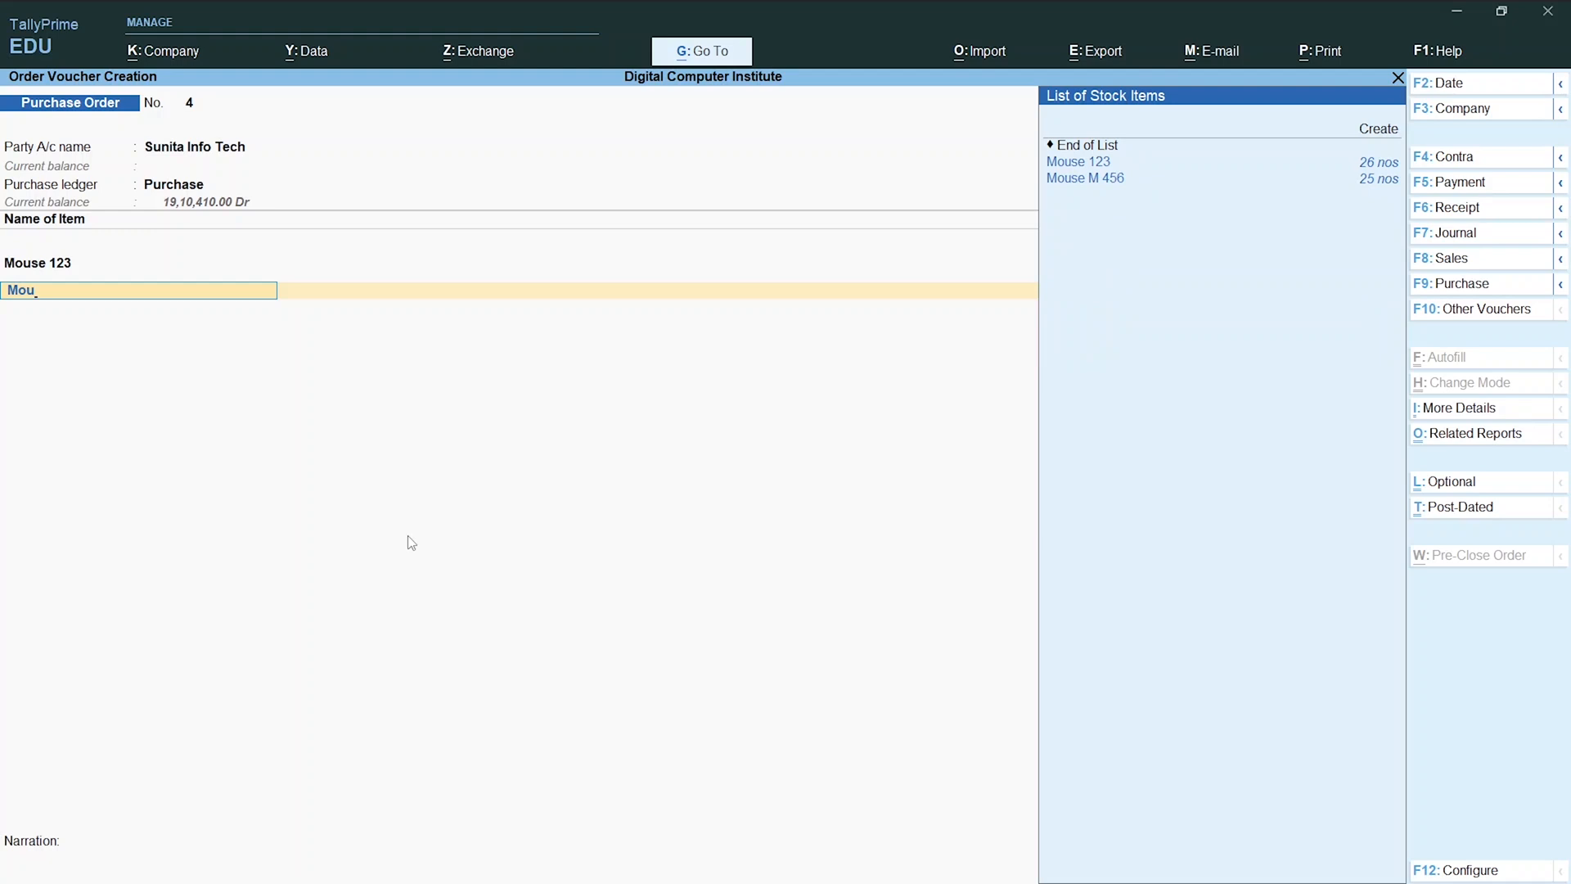
pyautogui.press('Down')
pyautogui.press('Return')
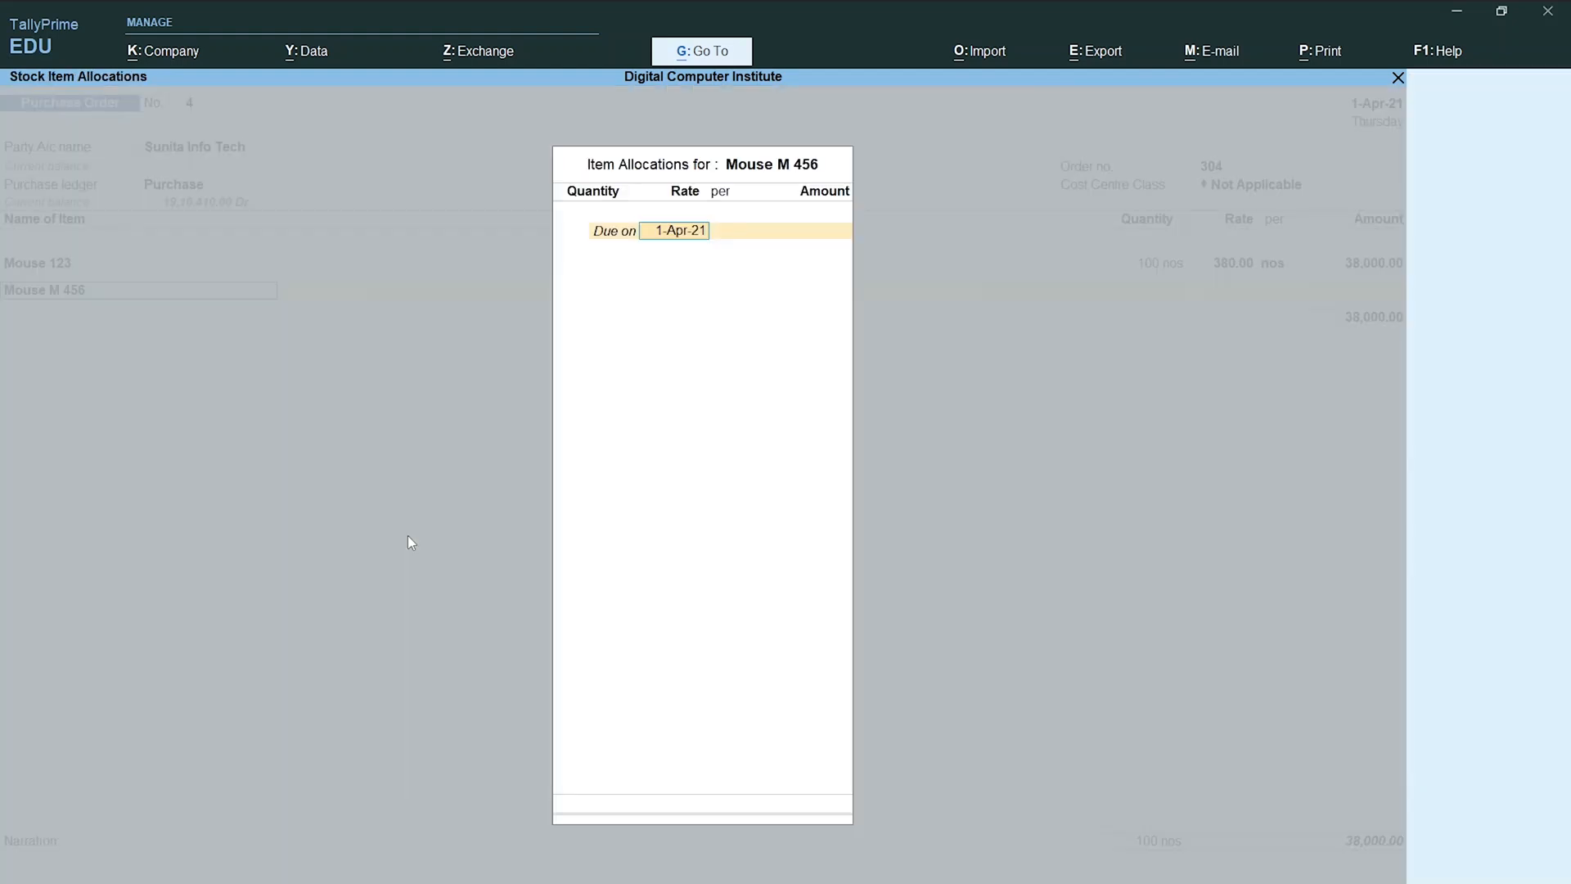
pyautogui.write('150')
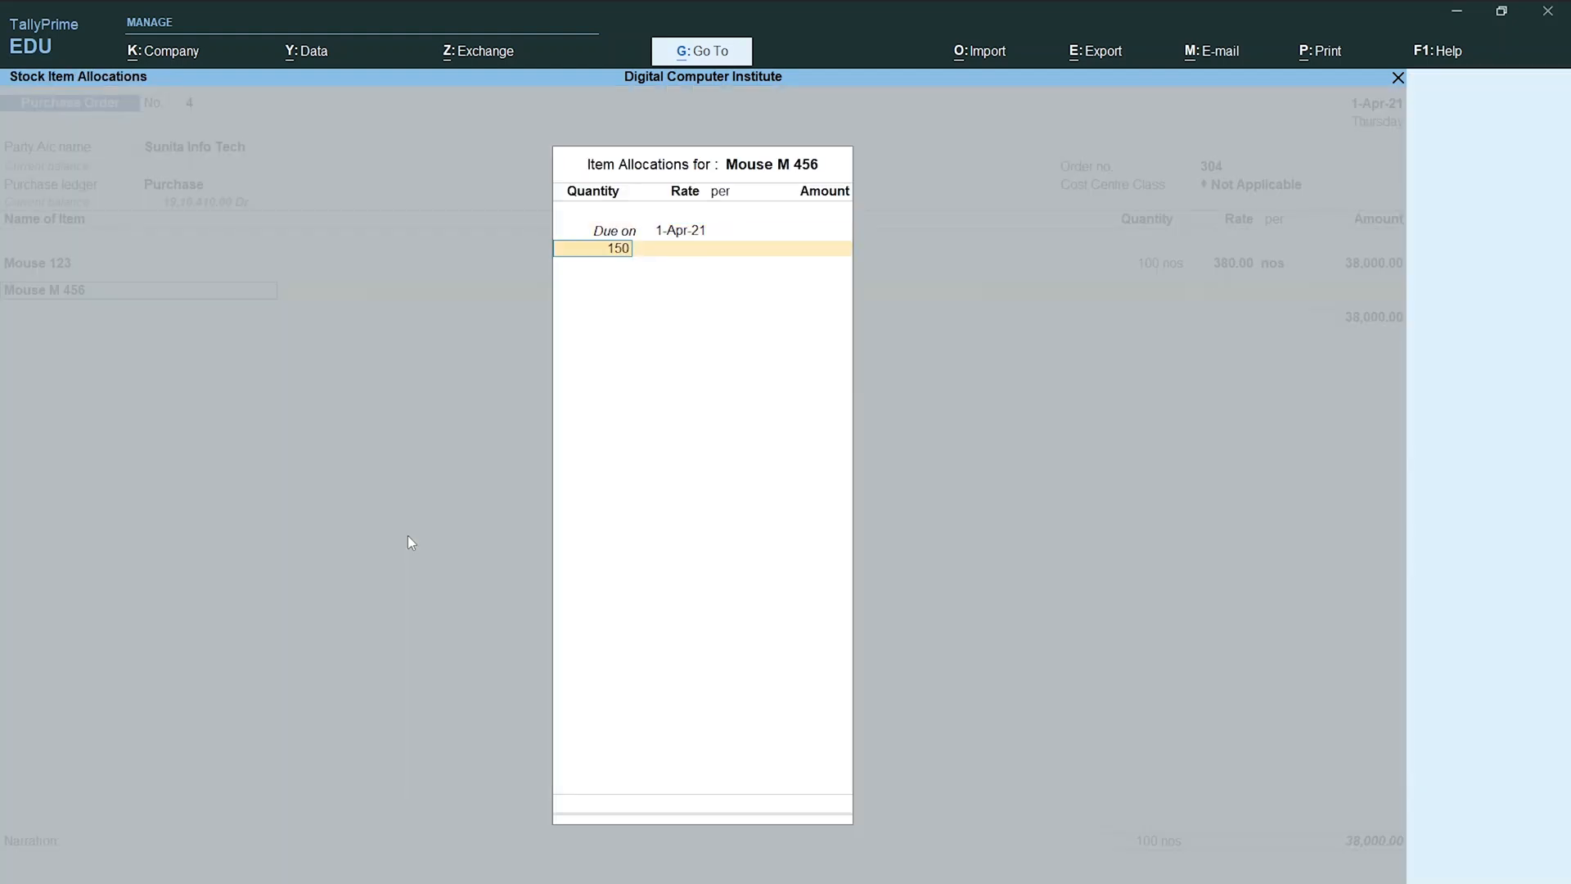
pyautogui.hotkey('alt', 'Tab')
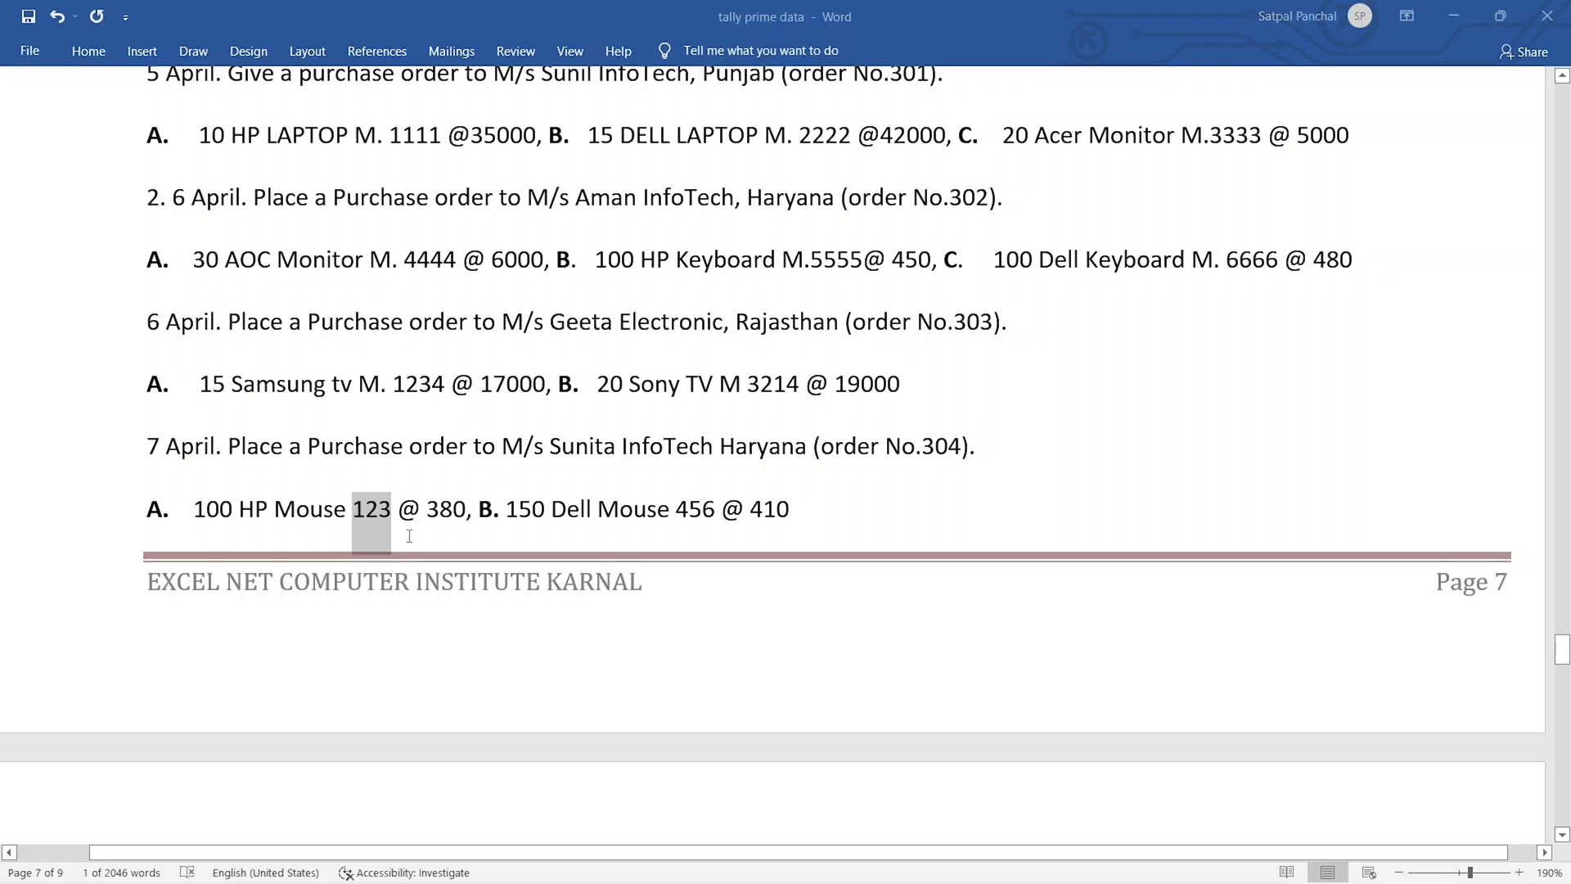
pyautogui.hotkey('alt', 'Tab')
pyautogui.press('Return')
pyautogui.write('410')
pyautogui.press('Return')
pyautogui.press('Return')
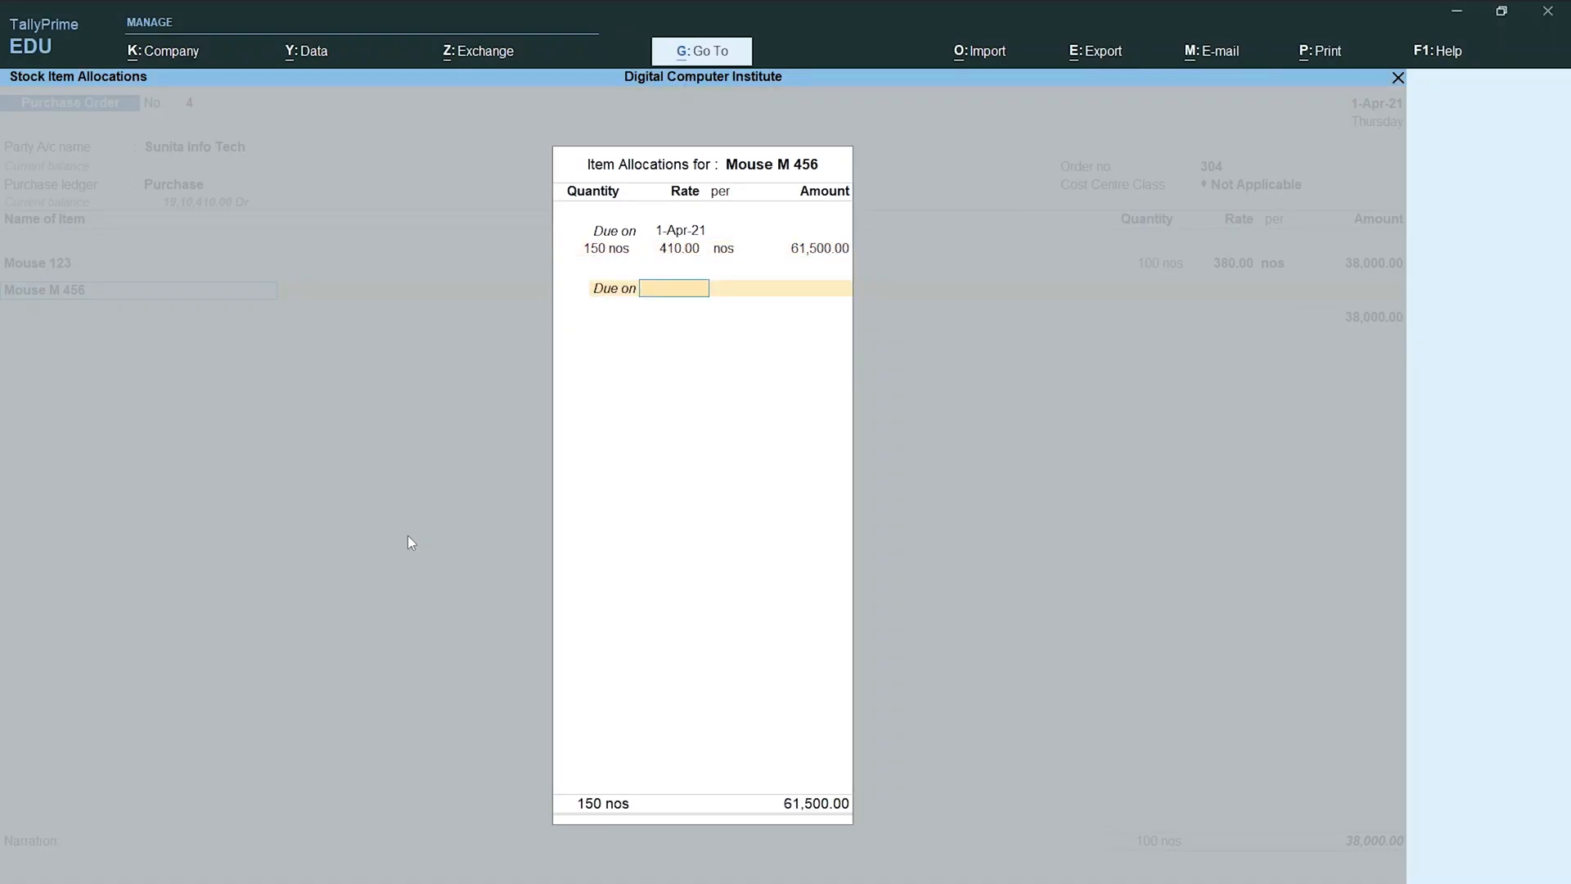
pyautogui.press('Return')
pyautogui.press('Return')
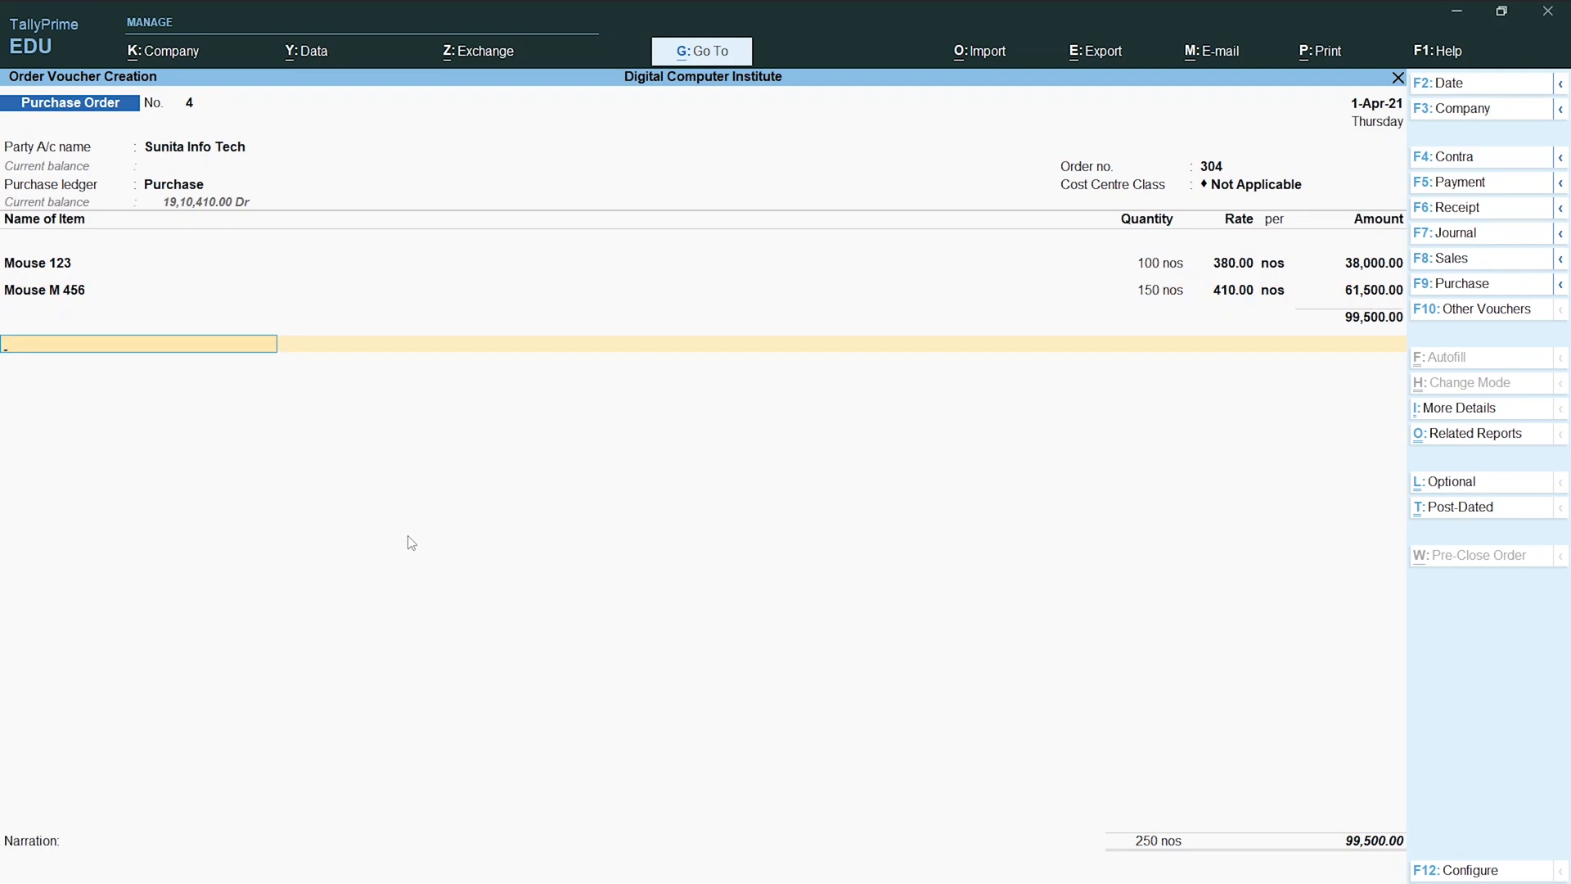
# Add the SGST and CGST ledgers below the items, accepting their calculated amounts.
pyautogui.write('S')
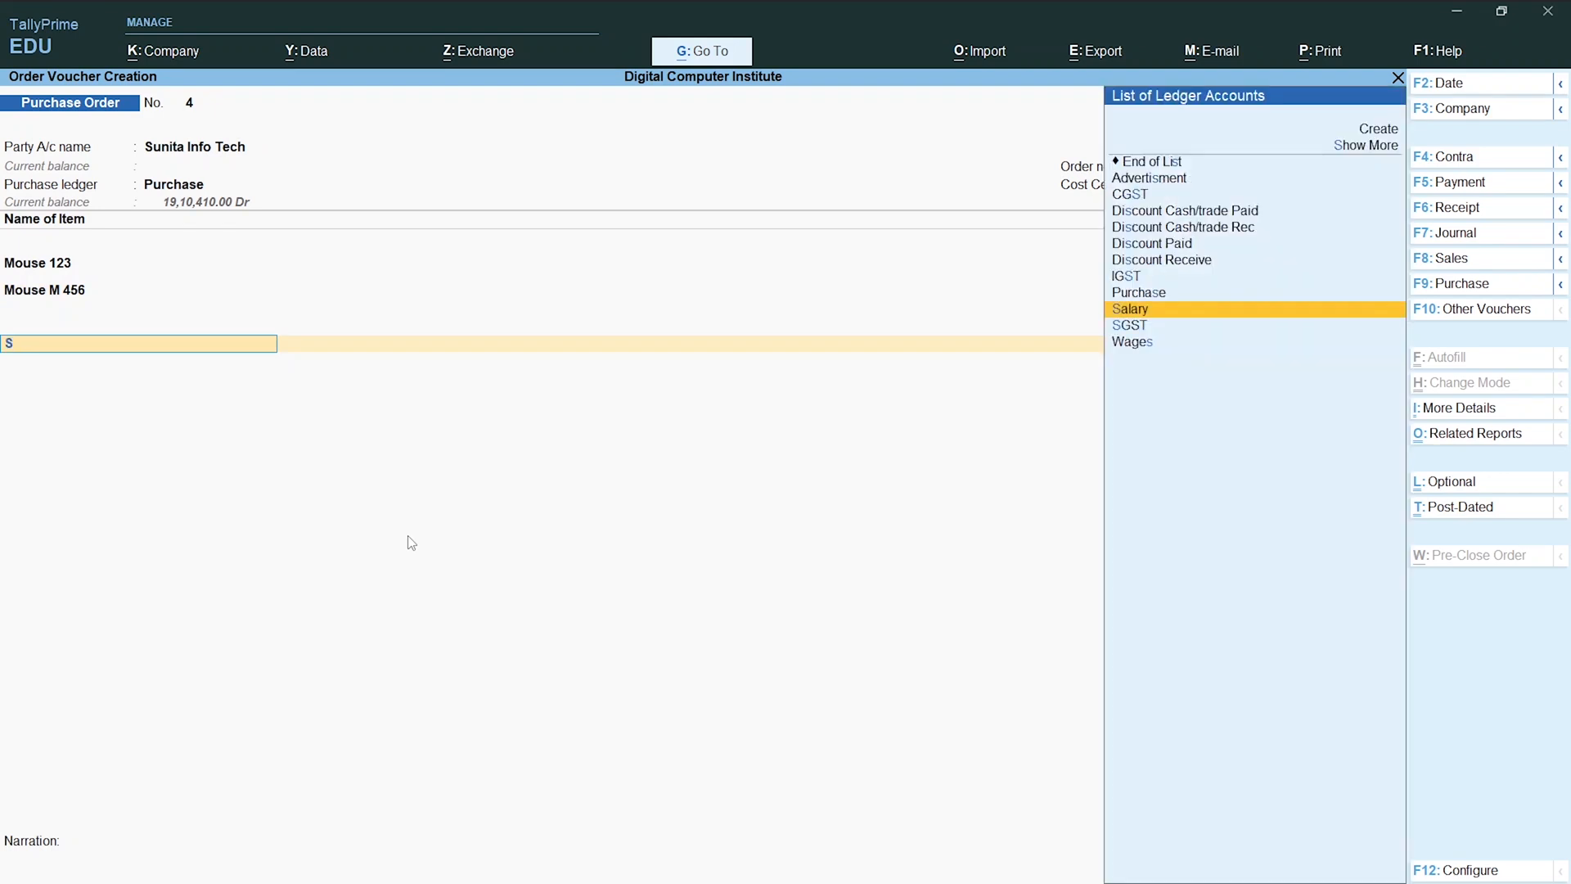
pyautogui.press('Down')
pyautogui.press('Return')
pyautogui.press('Return')
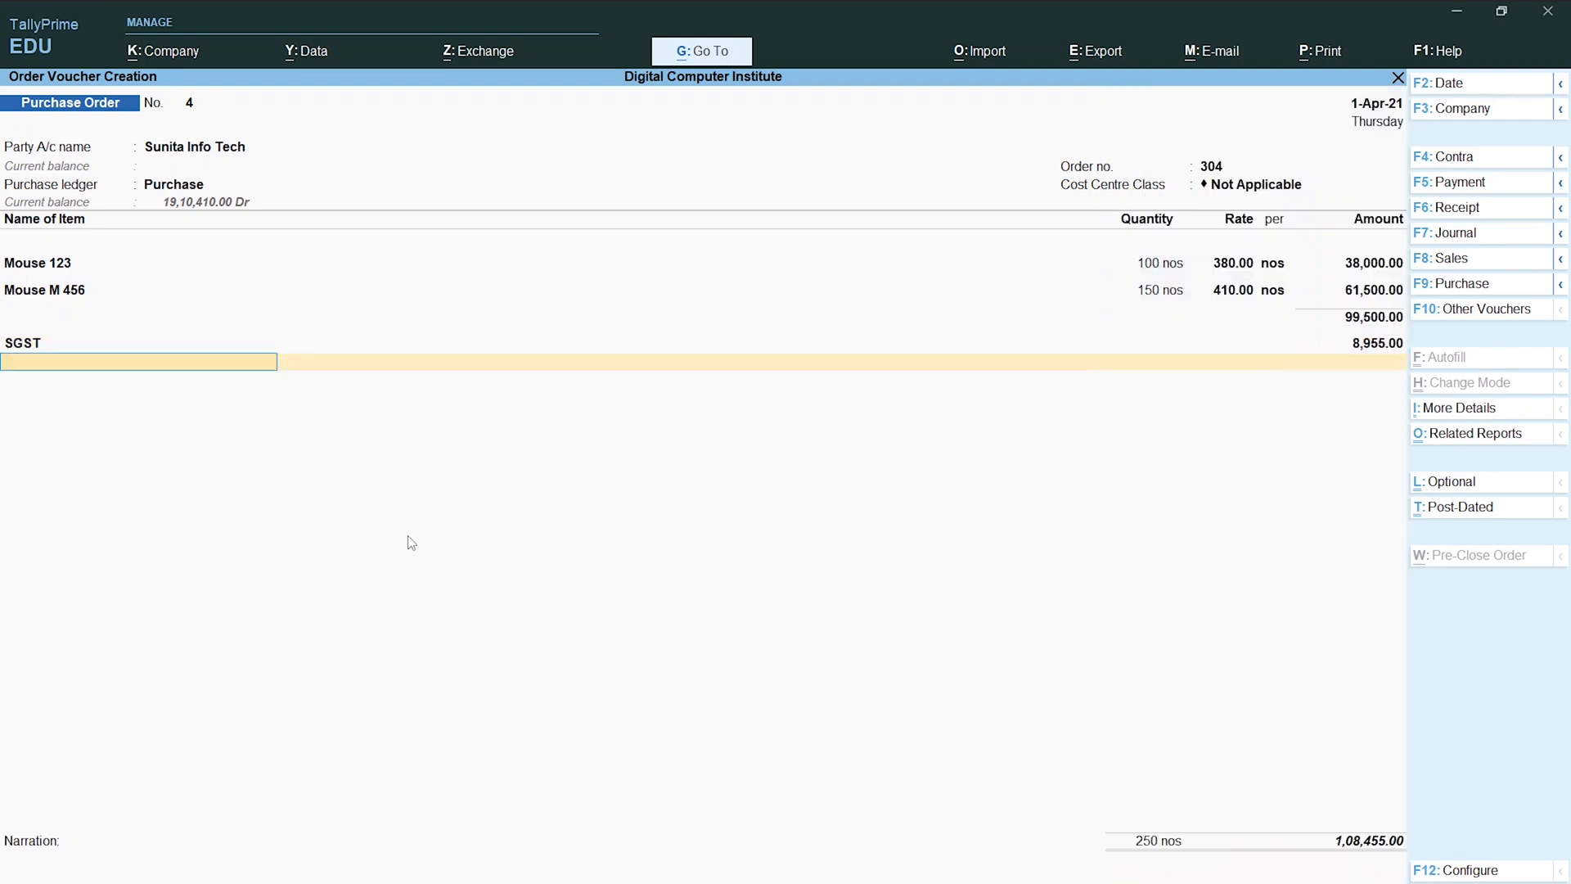
pyautogui.write('C')
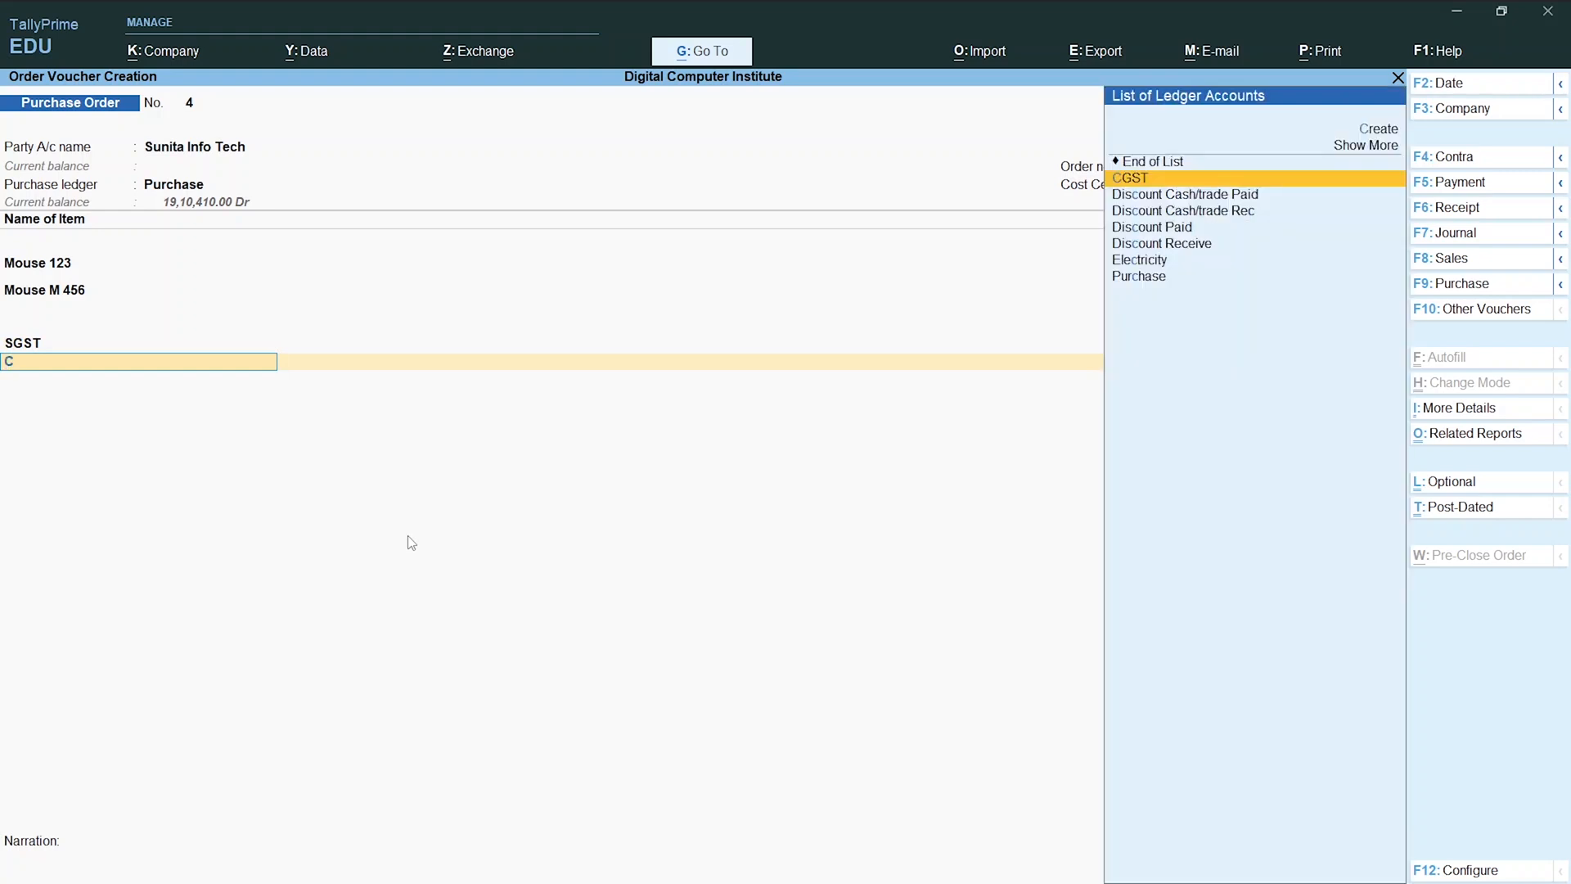
pyautogui.press('Down')
pyautogui.press('Up')
pyautogui.press('Return')
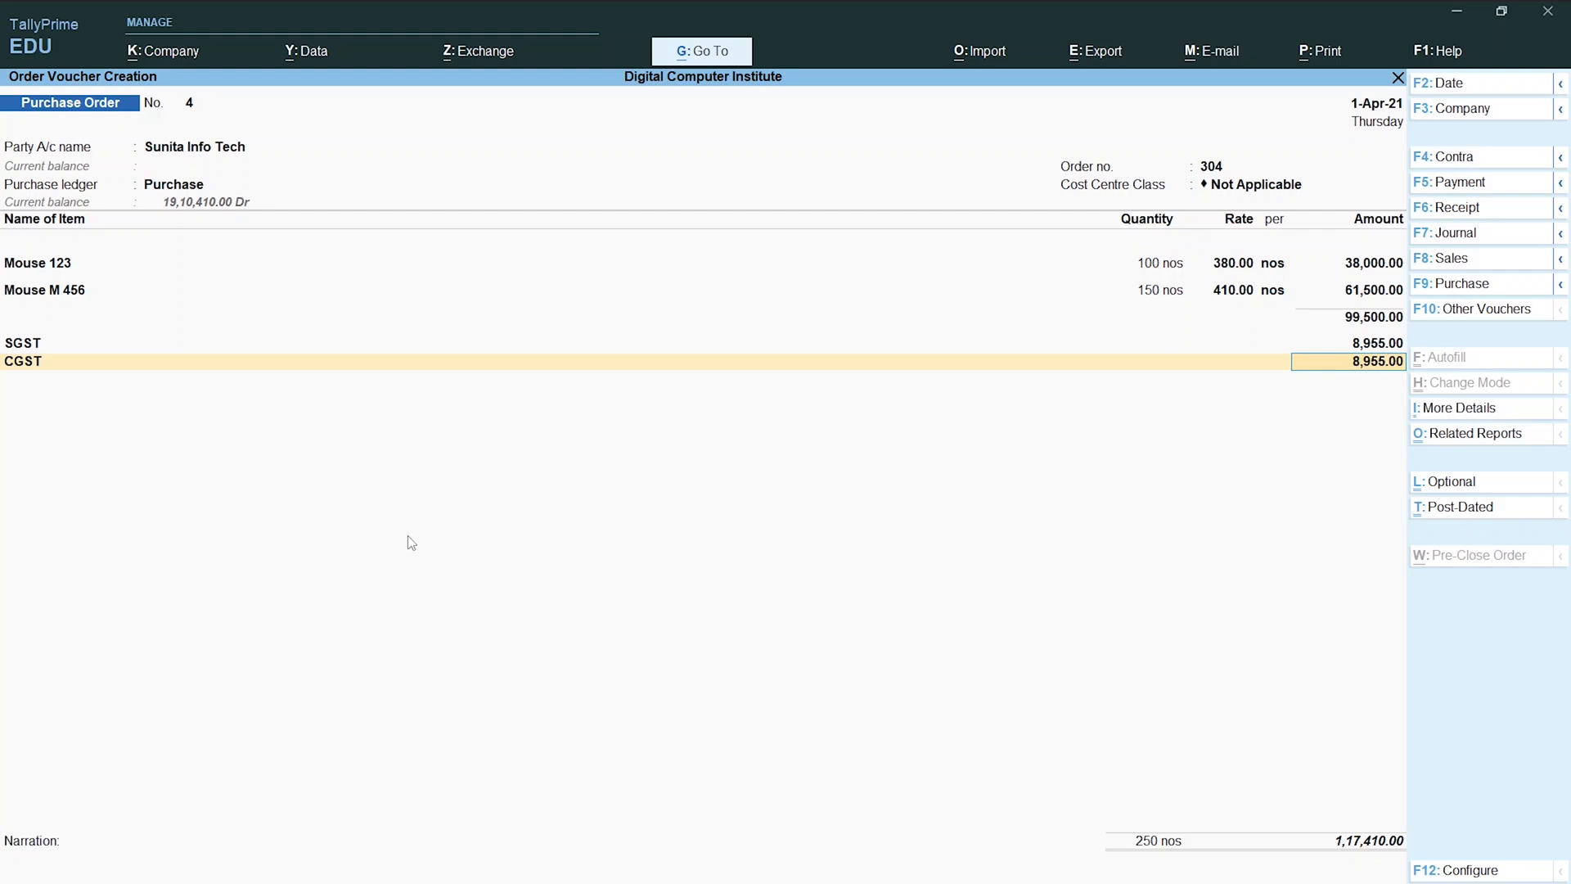
pyautogui.press('Return')
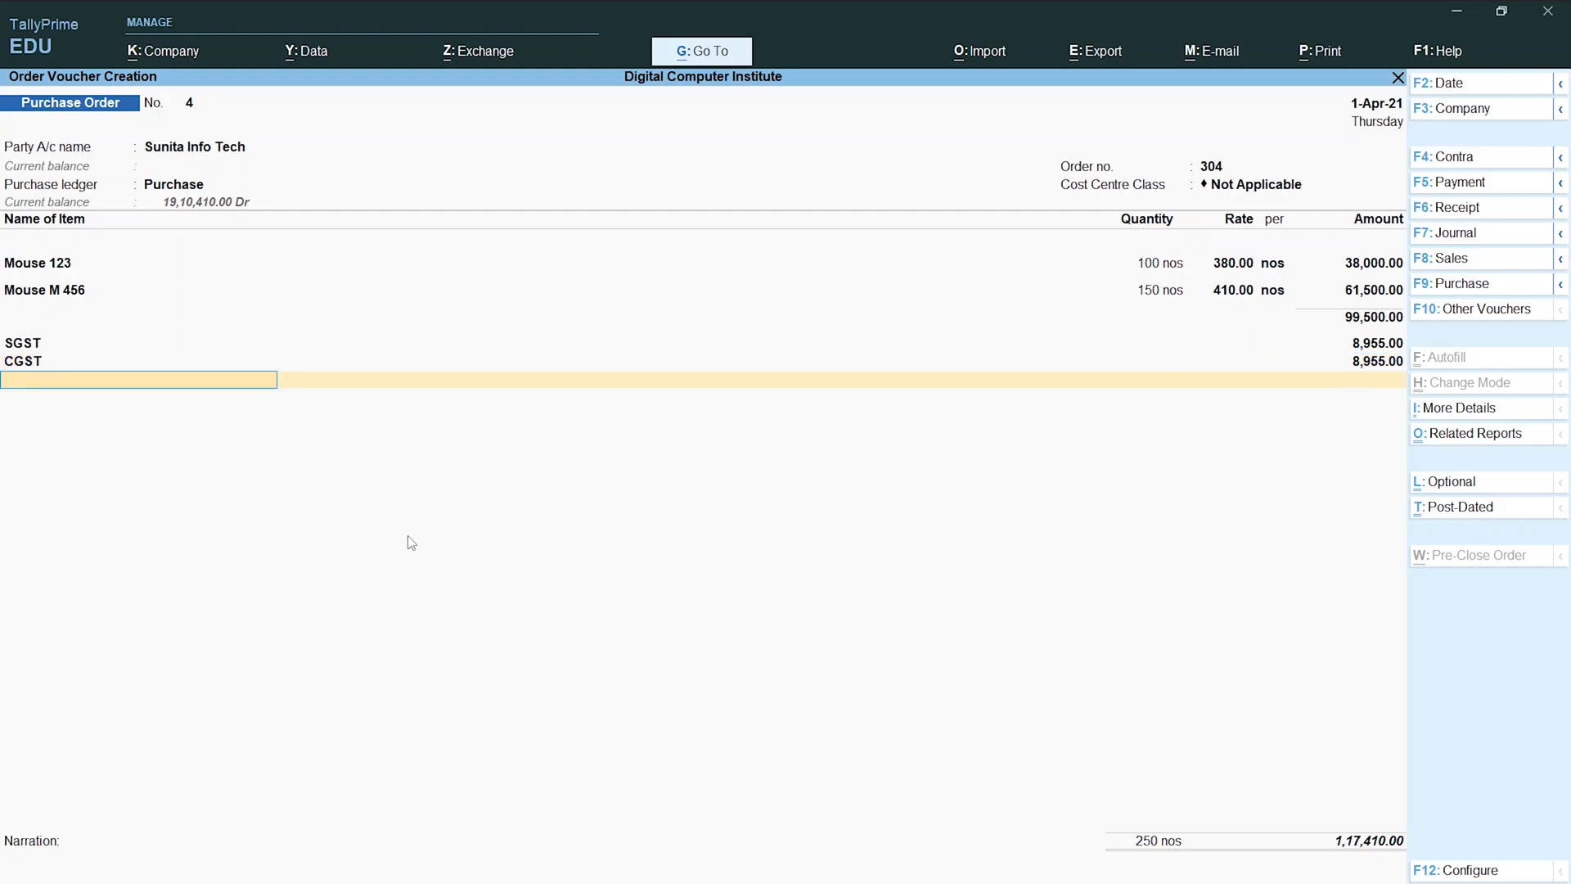
# End the ledger list, leave the narration blank and save the Sunita Info Tech purchase order.
pyautogui.press('Return')
pyautogui.press('Return')
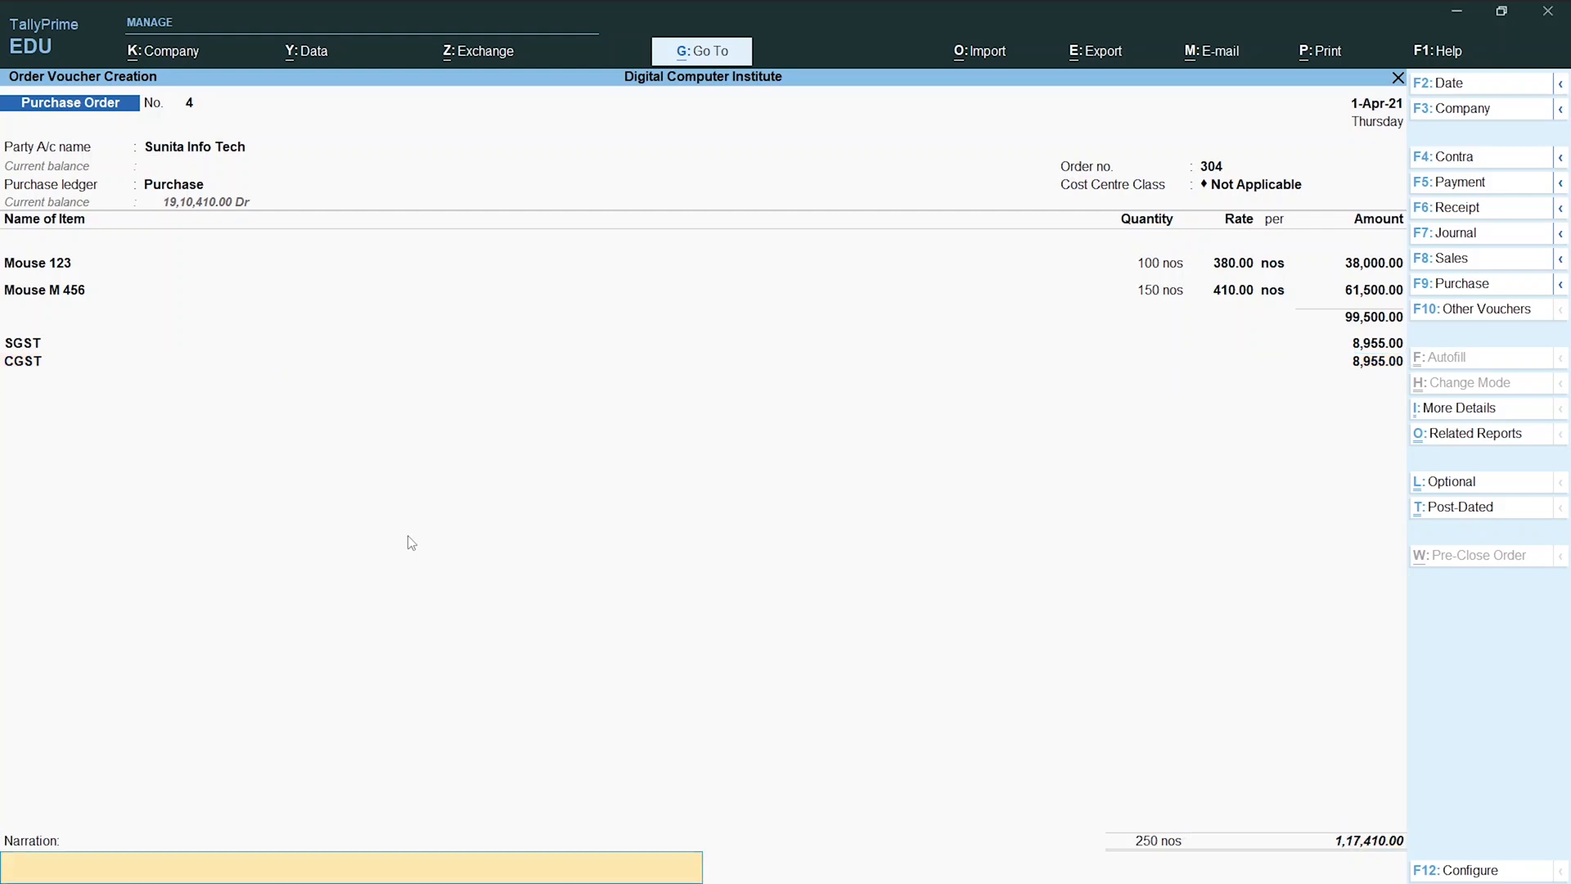
pyautogui.press('Return')
pyautogui.press('Return')
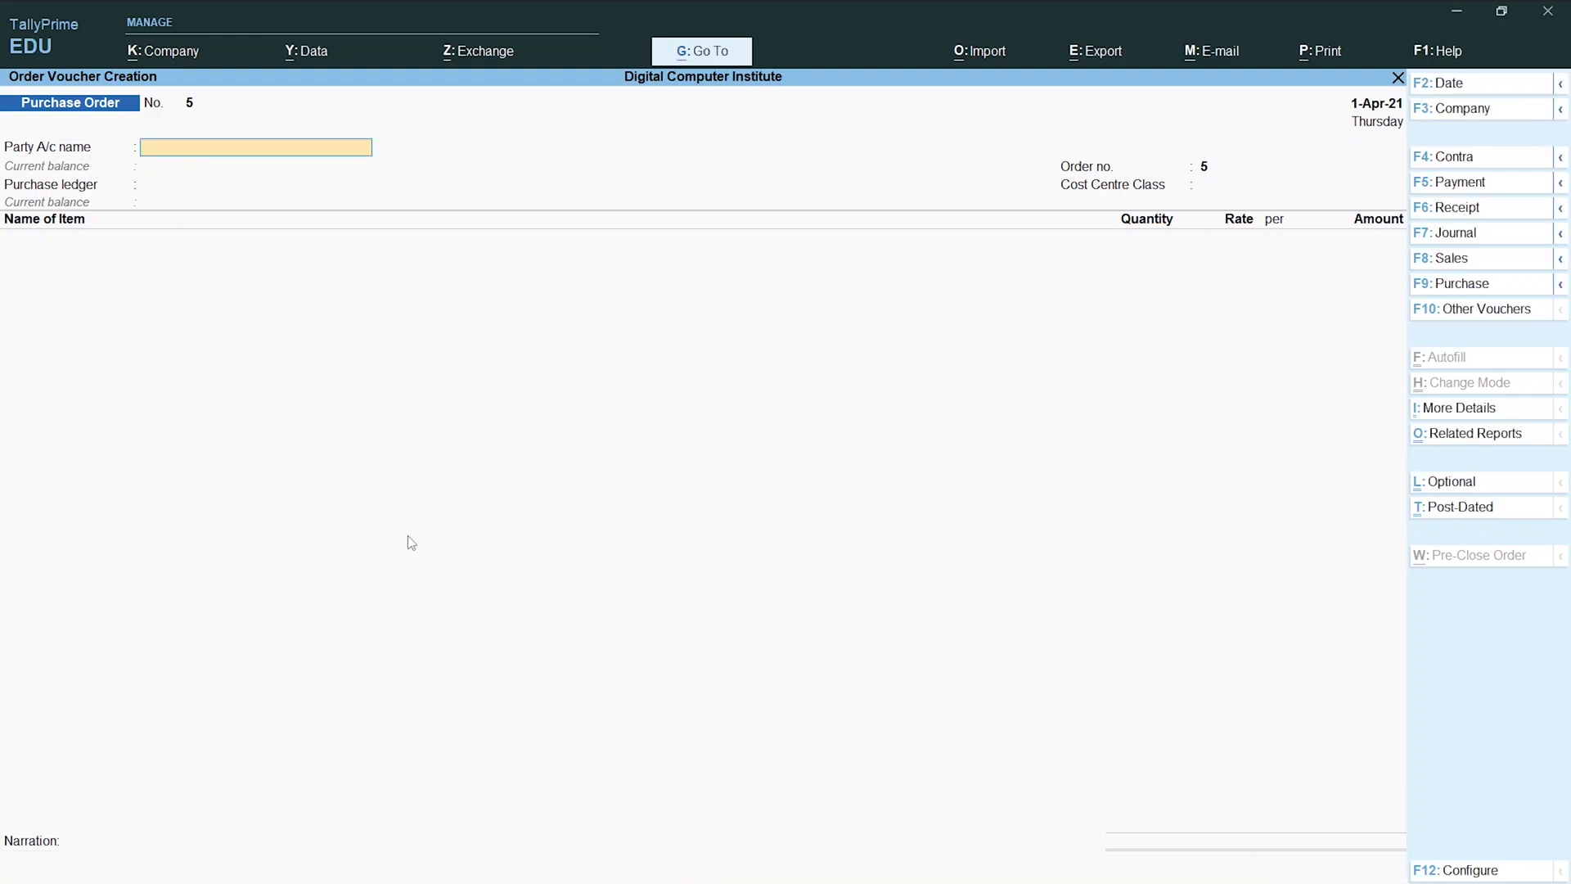
# Review the four orders in the Word document and page back through the saved Purchase Order vouchers in TallyPrime.
pyautogui.doubleClick(370, 509)
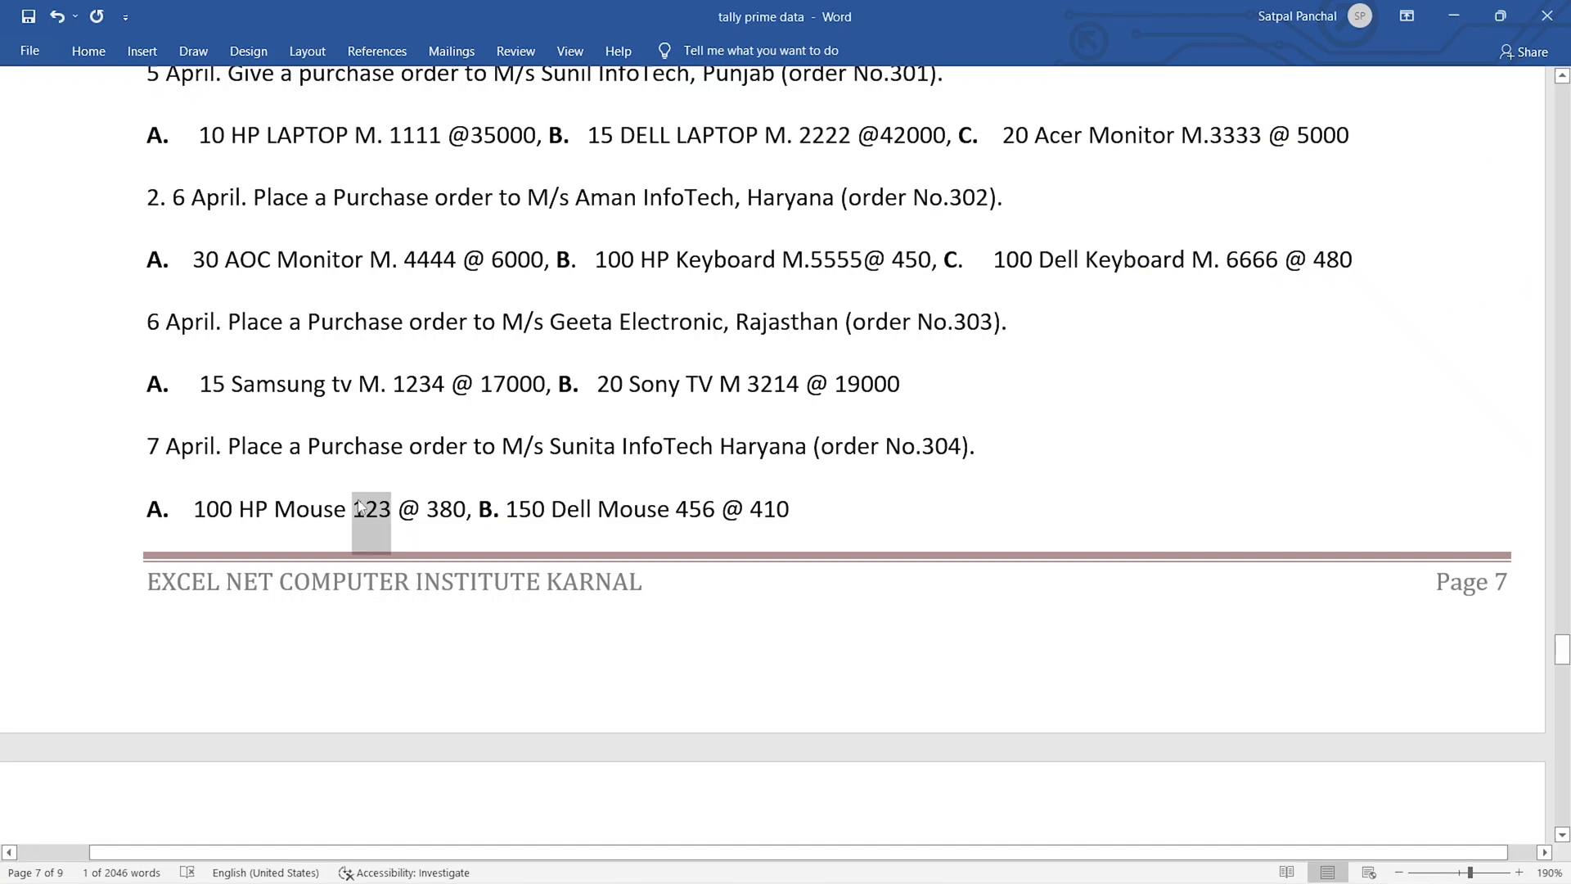
pyautogui.scroll(3, 475, 481)
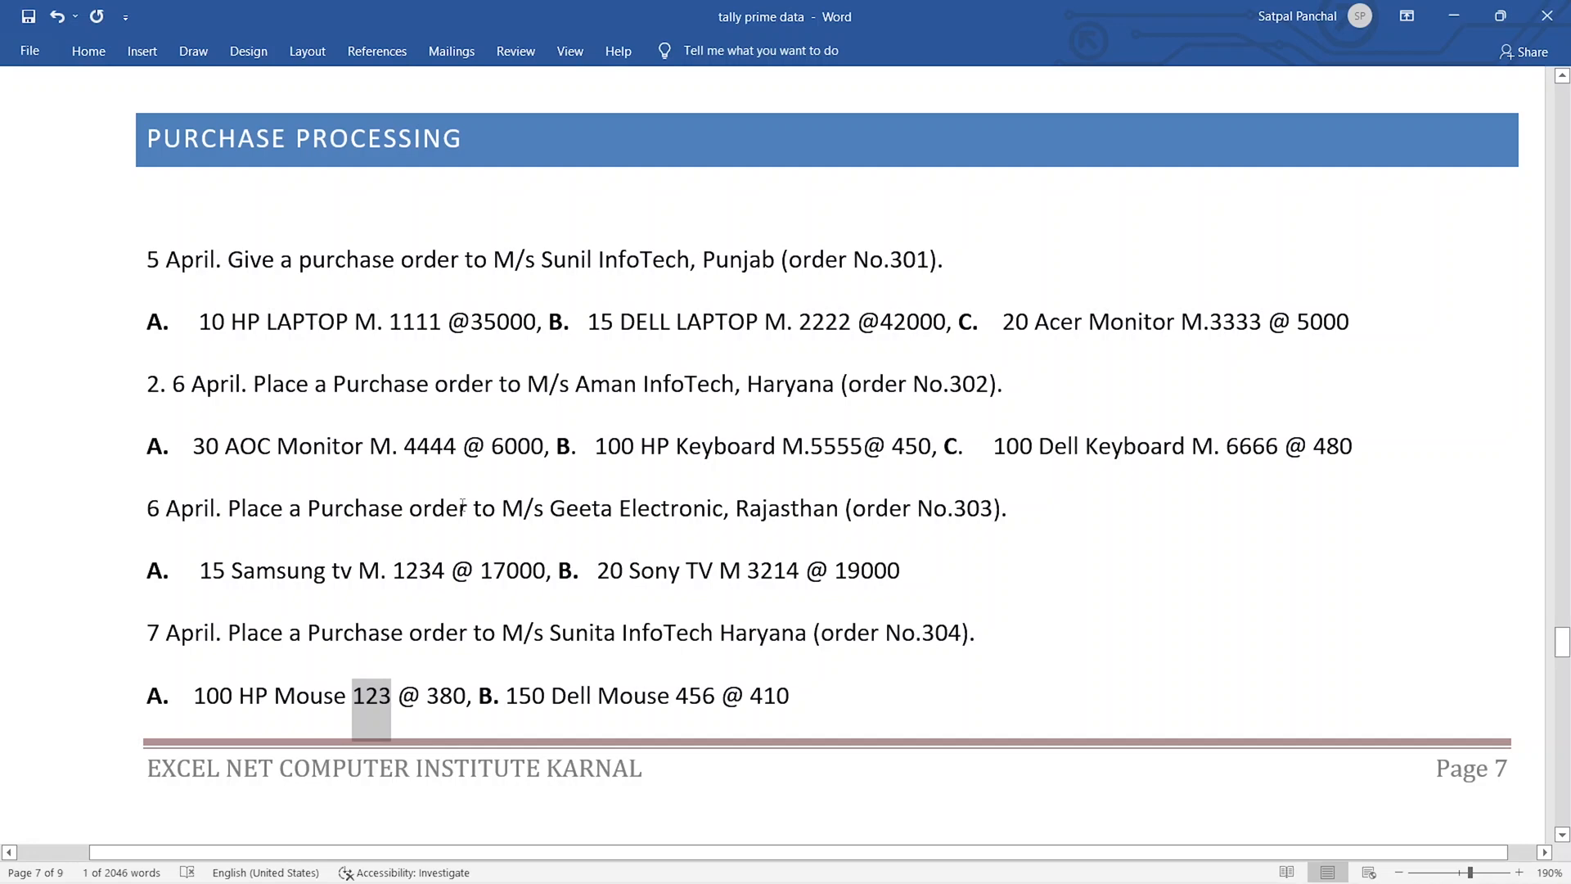
pyautogui.hotkey('alt', 'Tab')
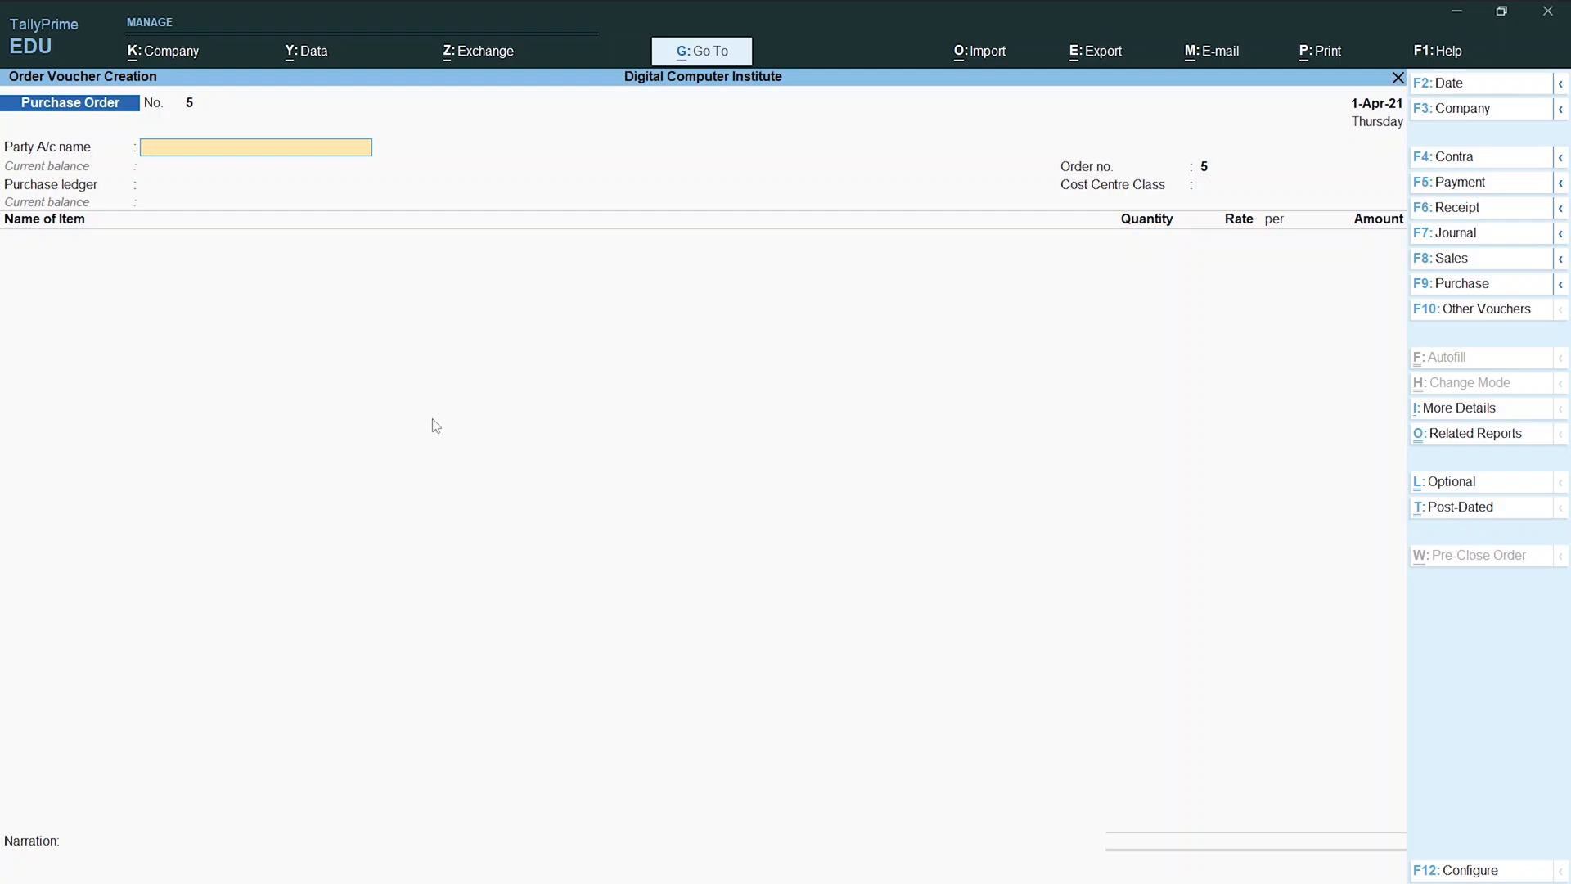
pyautogui.press('pageup')
pyautogui.press('pageup')
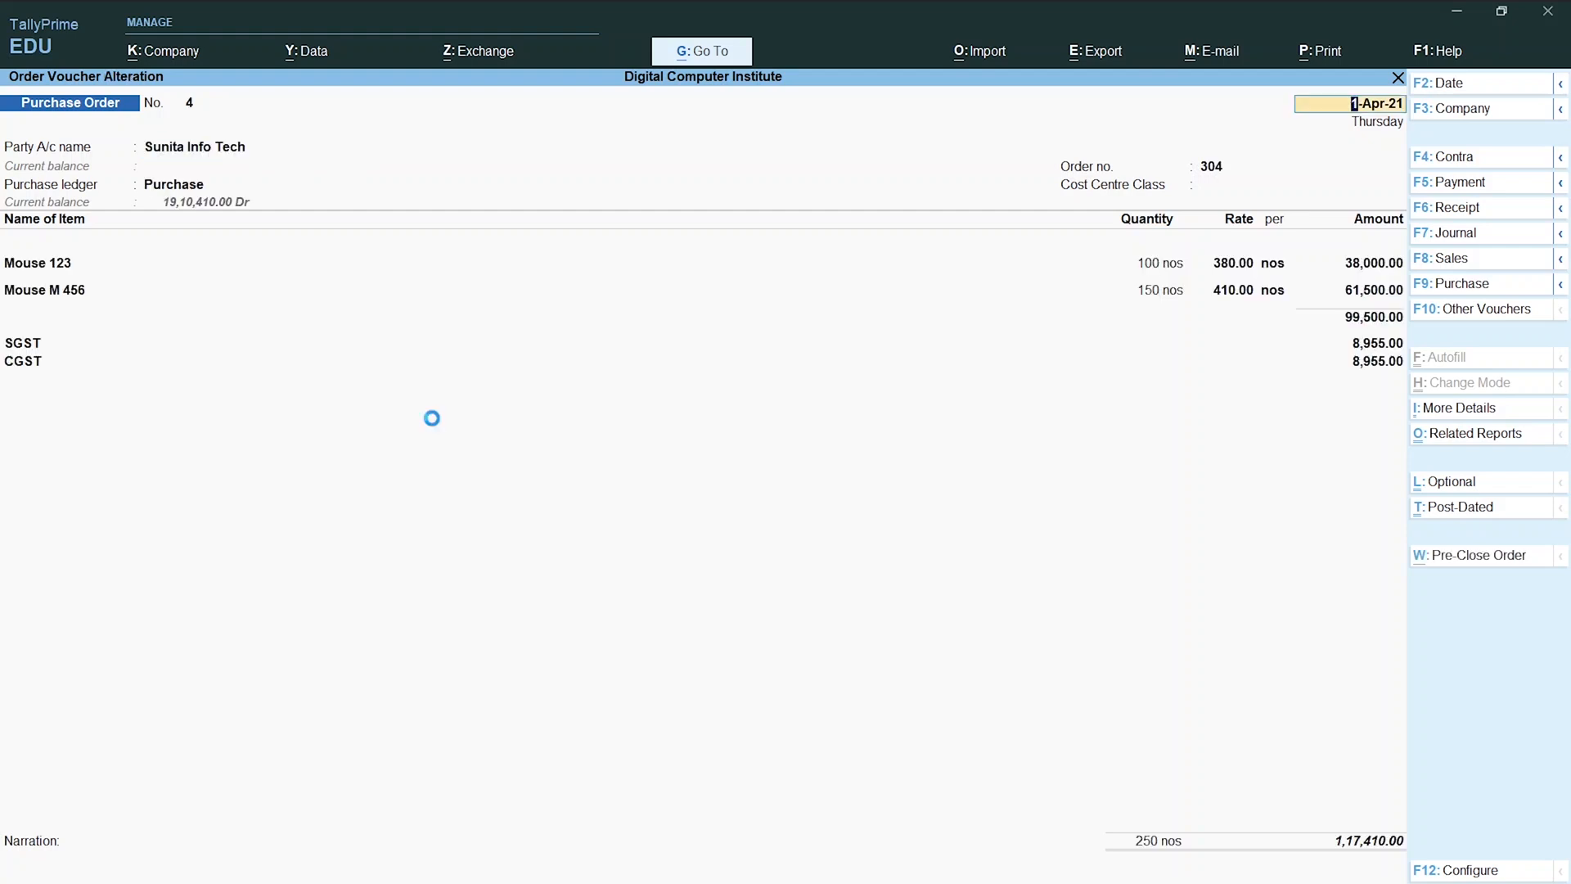
pyautogui.press('pageup')
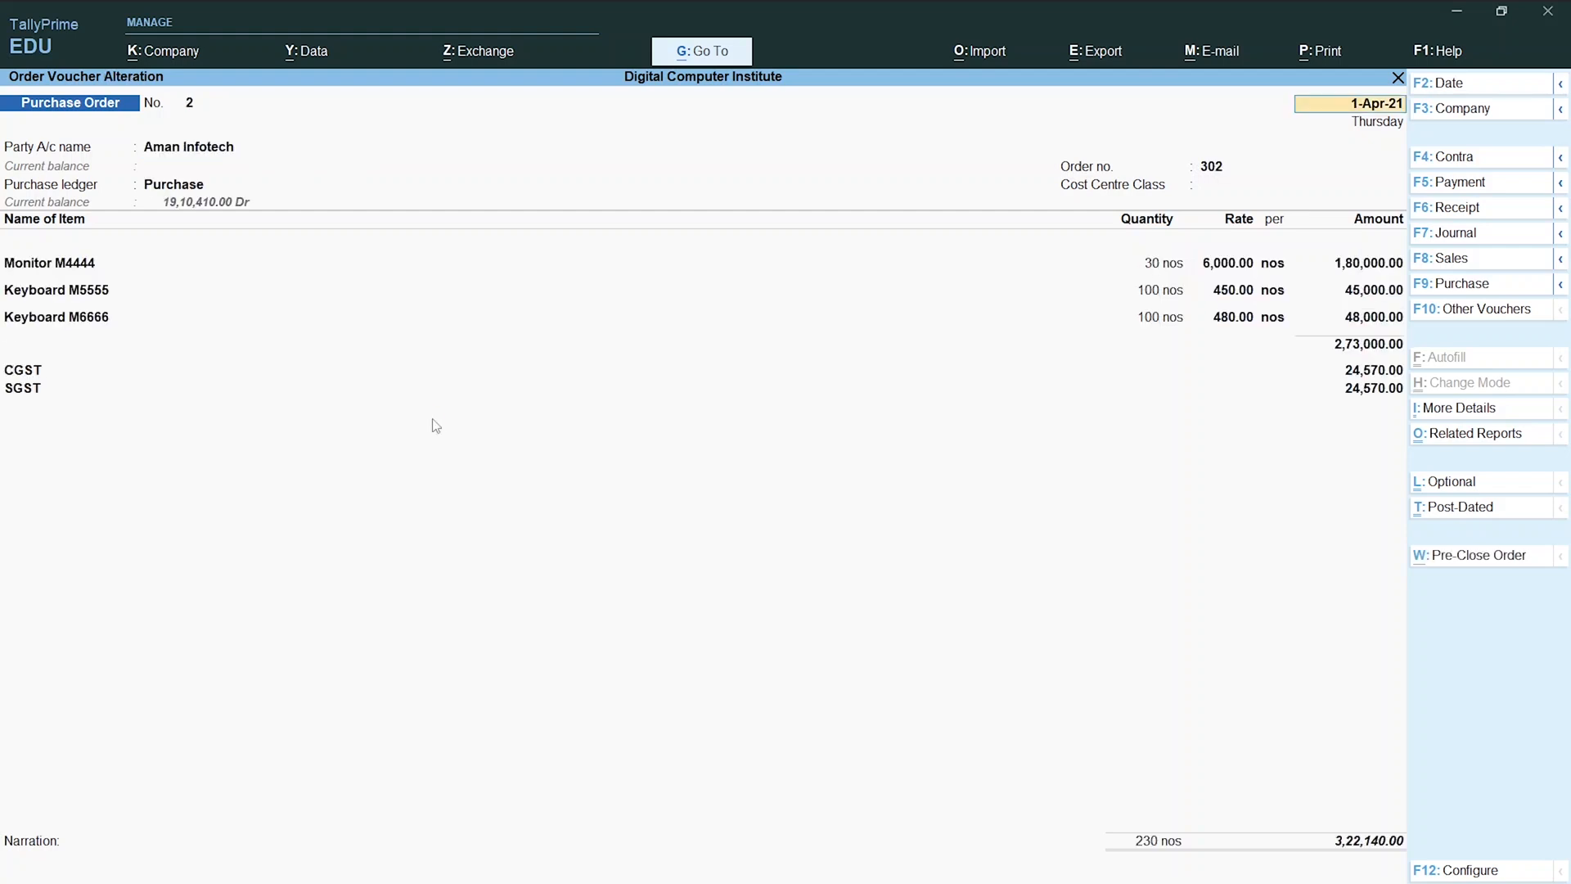
# Quit the voucher alteration and creation screens to the Gateway of Tally and open the Day Book.
pyautogui.press('Escape')
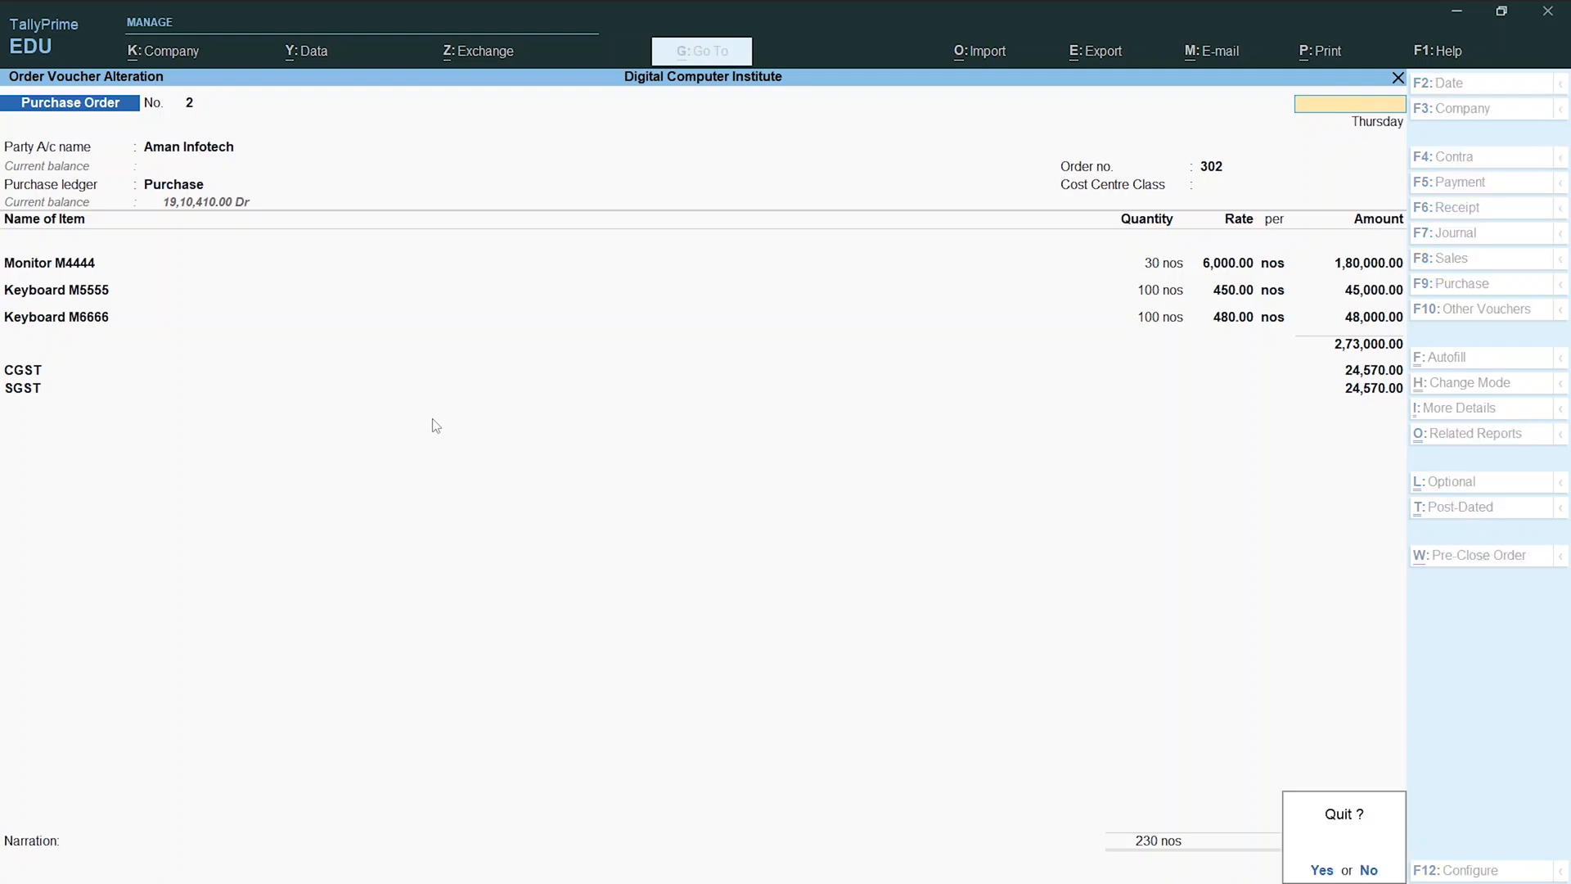
pyautogui.press('y')
pyautogui.press('Escape')
pyautogui.press('y')
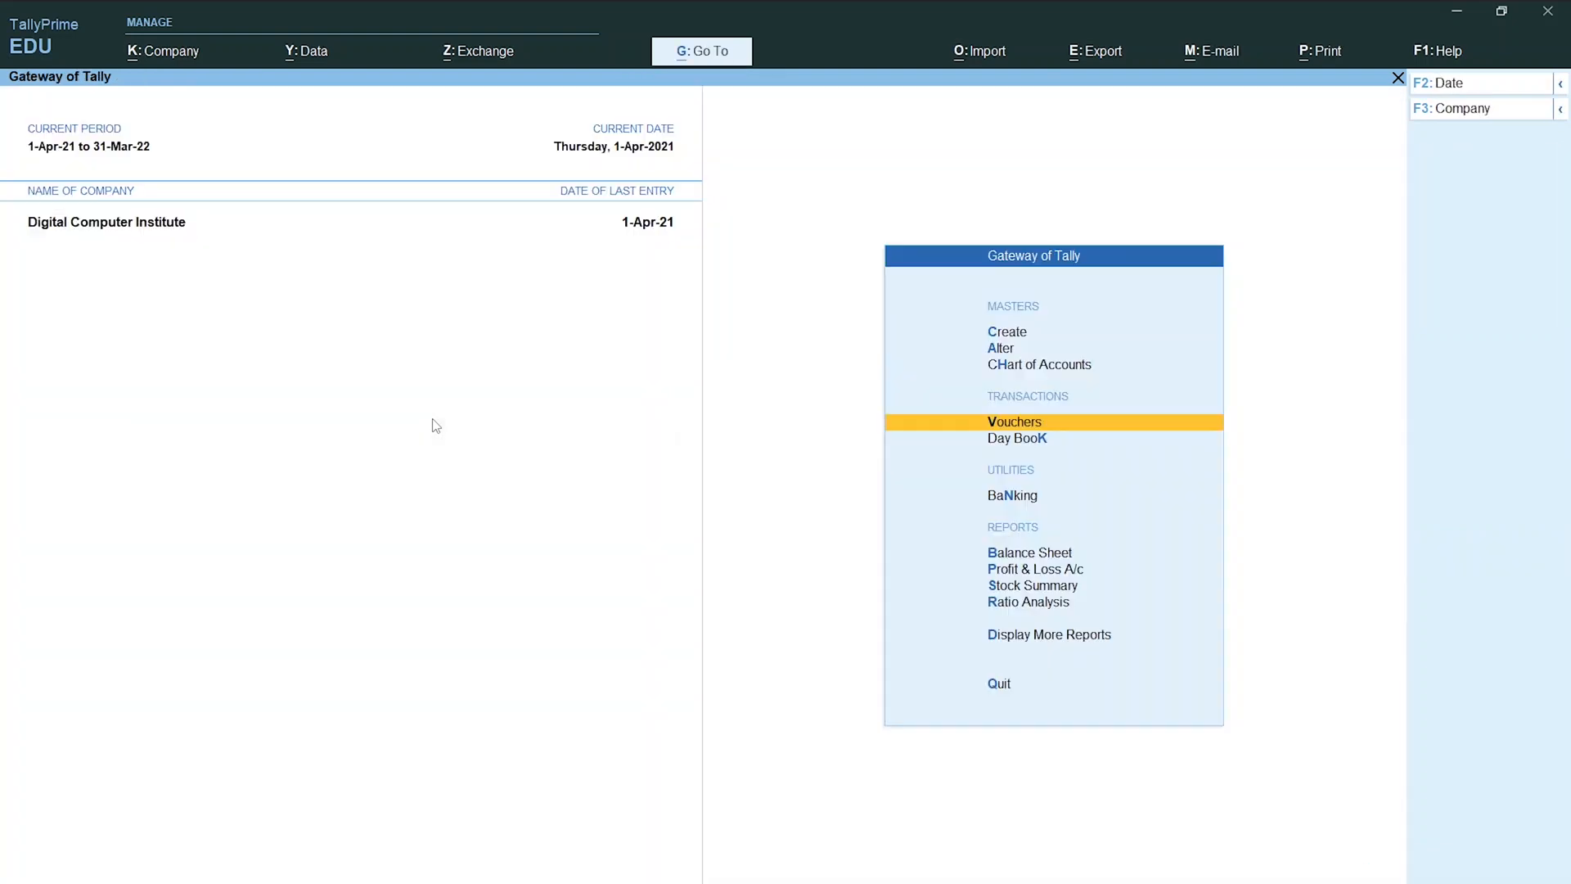
pyautogui.press('Down')
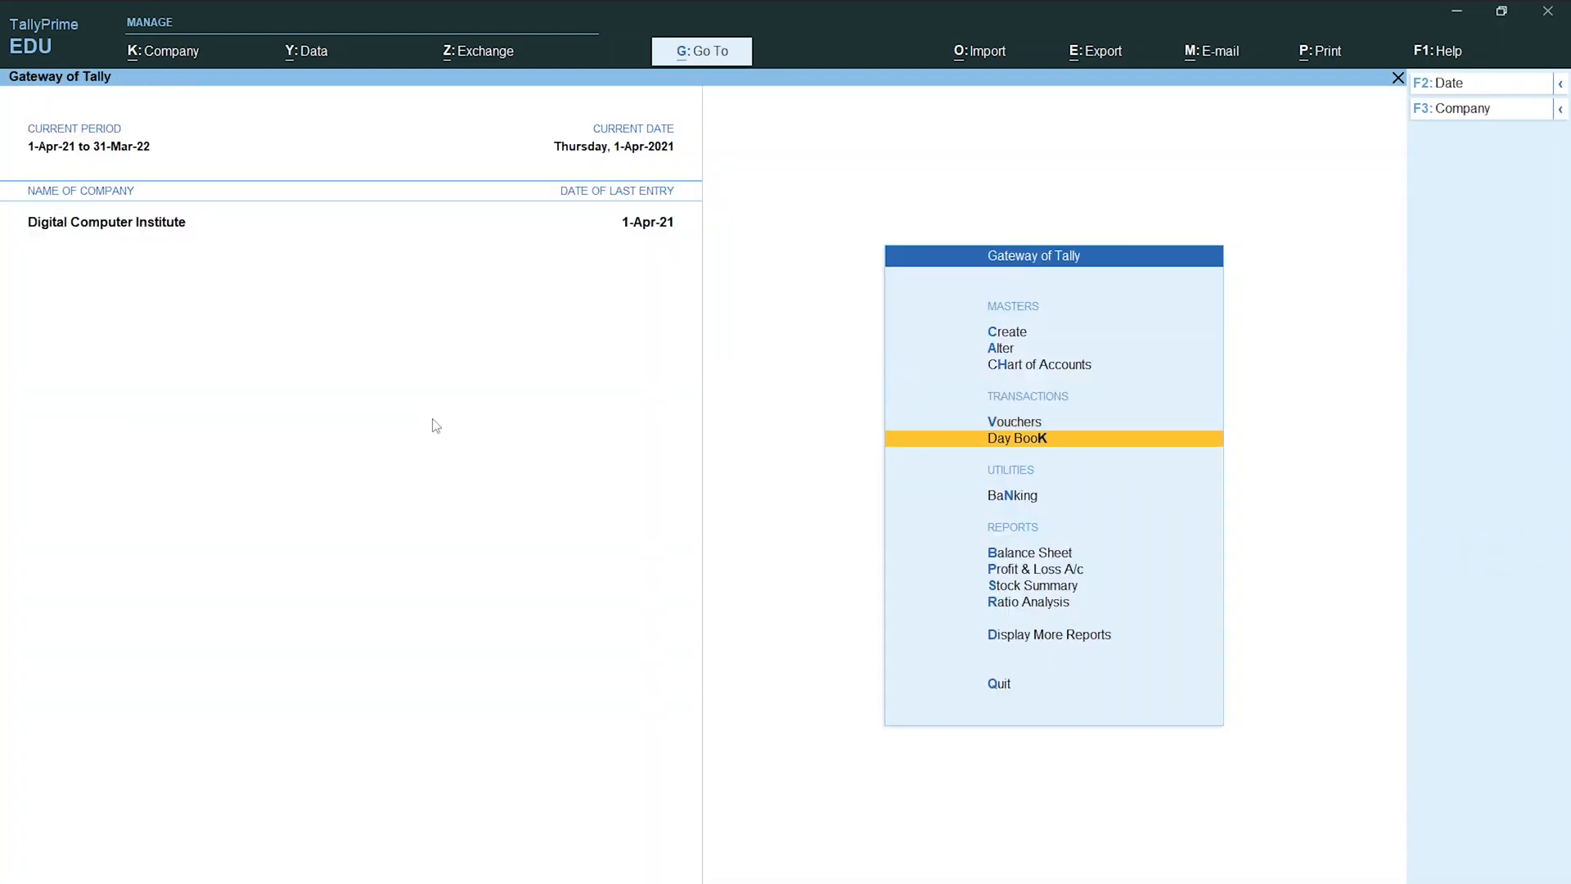
pyautogui.press('Return')
# Examine the Day Book entries down to the Purchase Order vouchers at the end of the list.
pyautogui.press('Down')
pyautogui.press('Down')
pyautogui.press('Down')
pyautogui.press('Down')
pyautogui.press('Down')
pyautogui.press('Down')
pyautogui.press('Down')
pyautogui.press('Down')
pyautogui.press('Down')
pyautogui.press('Down')
pyautogui.press('Down')
pyautogui.press('Down')
pyautogui.press('Down')
pyautogui.press('Down')
pyautogui.press('Down')
pyautogui.press('Down')
pyautogui.press('Down')
pyautogui.press('Down')
pyautogui.press('Down')
pyautogui.press('Down')
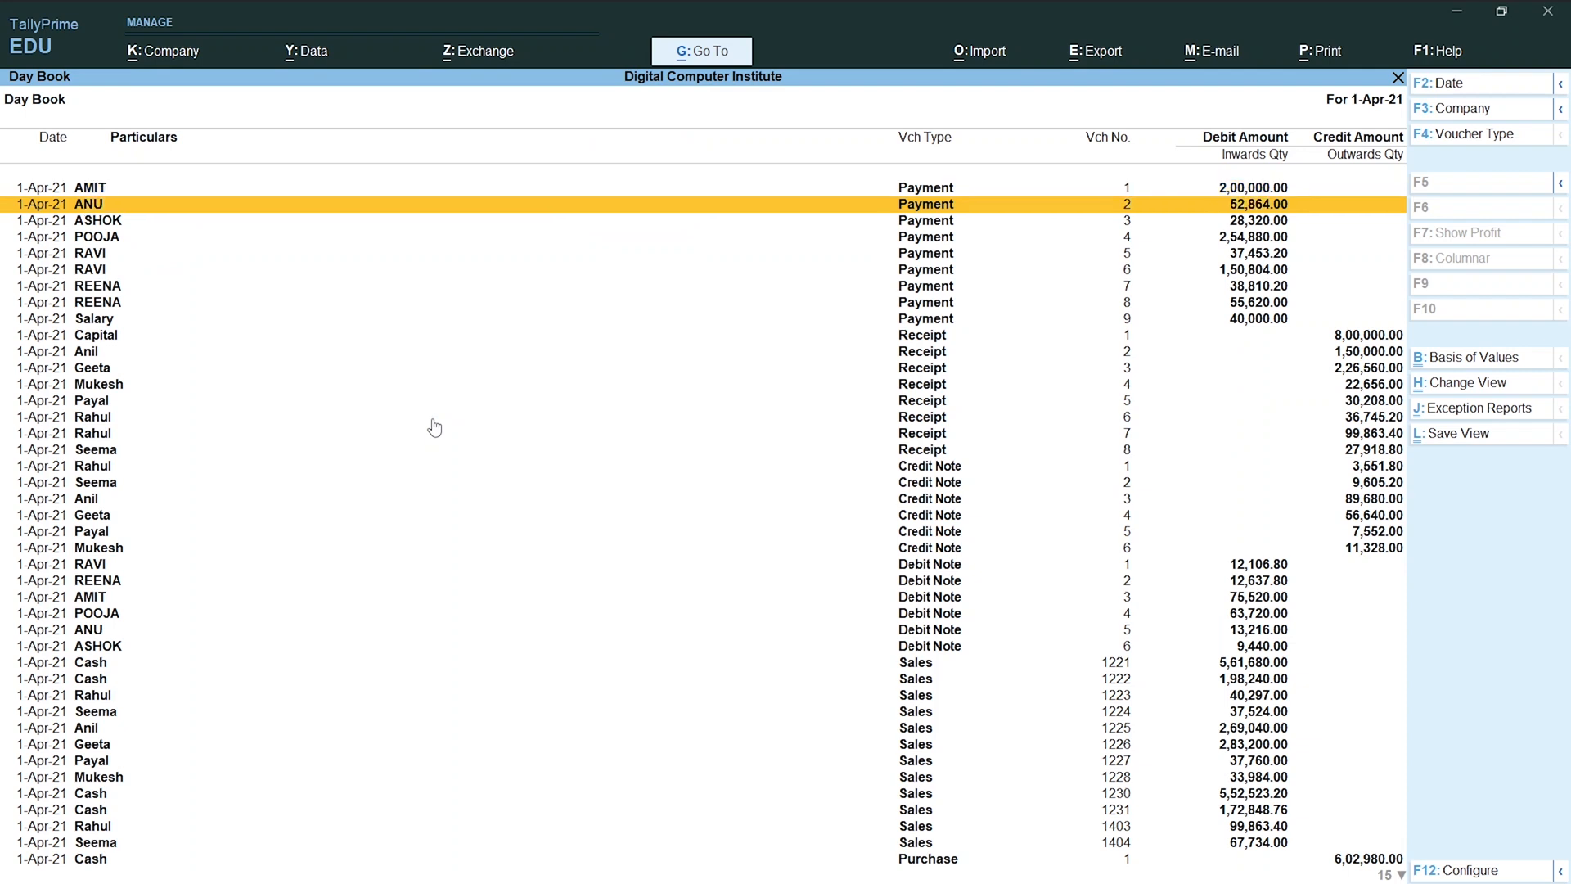
pyautogui.press('Down')
pyautogui.press('Down')
pyautogui.press('Down')
pyautogui.press('Down')
pyautogui.press('Down')
pyautogui.press('Down')
pyautogui.press('Down')
pyautogui.press('Down')
pyautogui.press('Down')
pyautogui.press('Down')
pyautogui.press('Down')
pyautogui.press('Down')
pyautogui.press('Down')
pyautogui.press('Down')
pyautogui.press('Down')
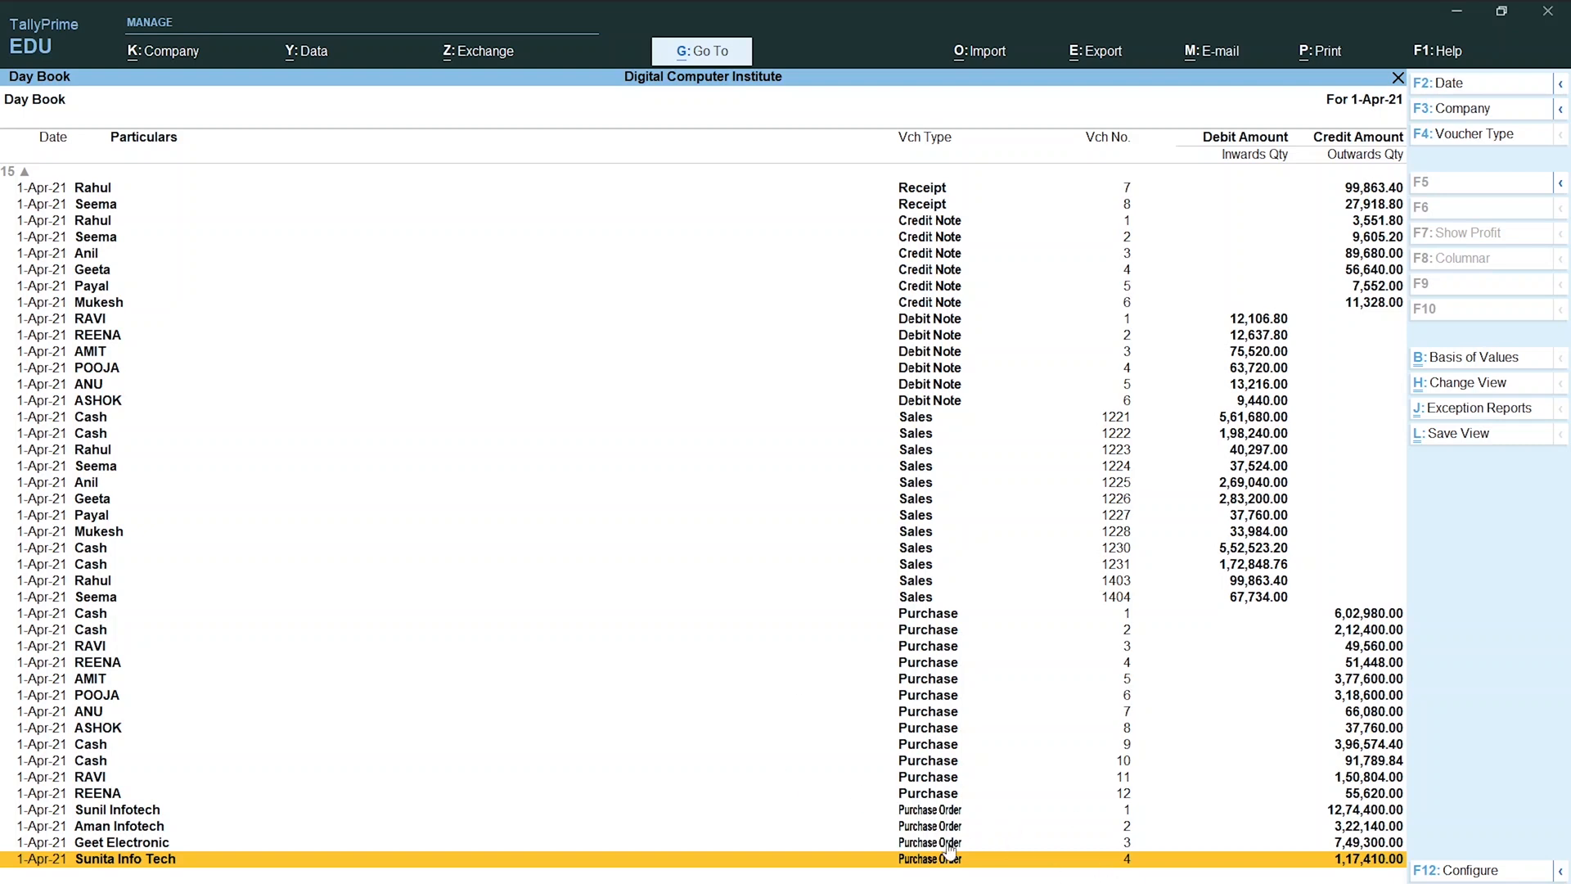
# Close the Day Book to the Gateway of Tally and open Display More Reports.
pyautogui.press('Escape')
pyautogui.press('Down')
pyautogui.press('Down')
pyautogui.press('Down')
pyautogui.press('Down')
pyautogui.press('Down')
pyautogui.press('Down')
pyautogui.press('Up')
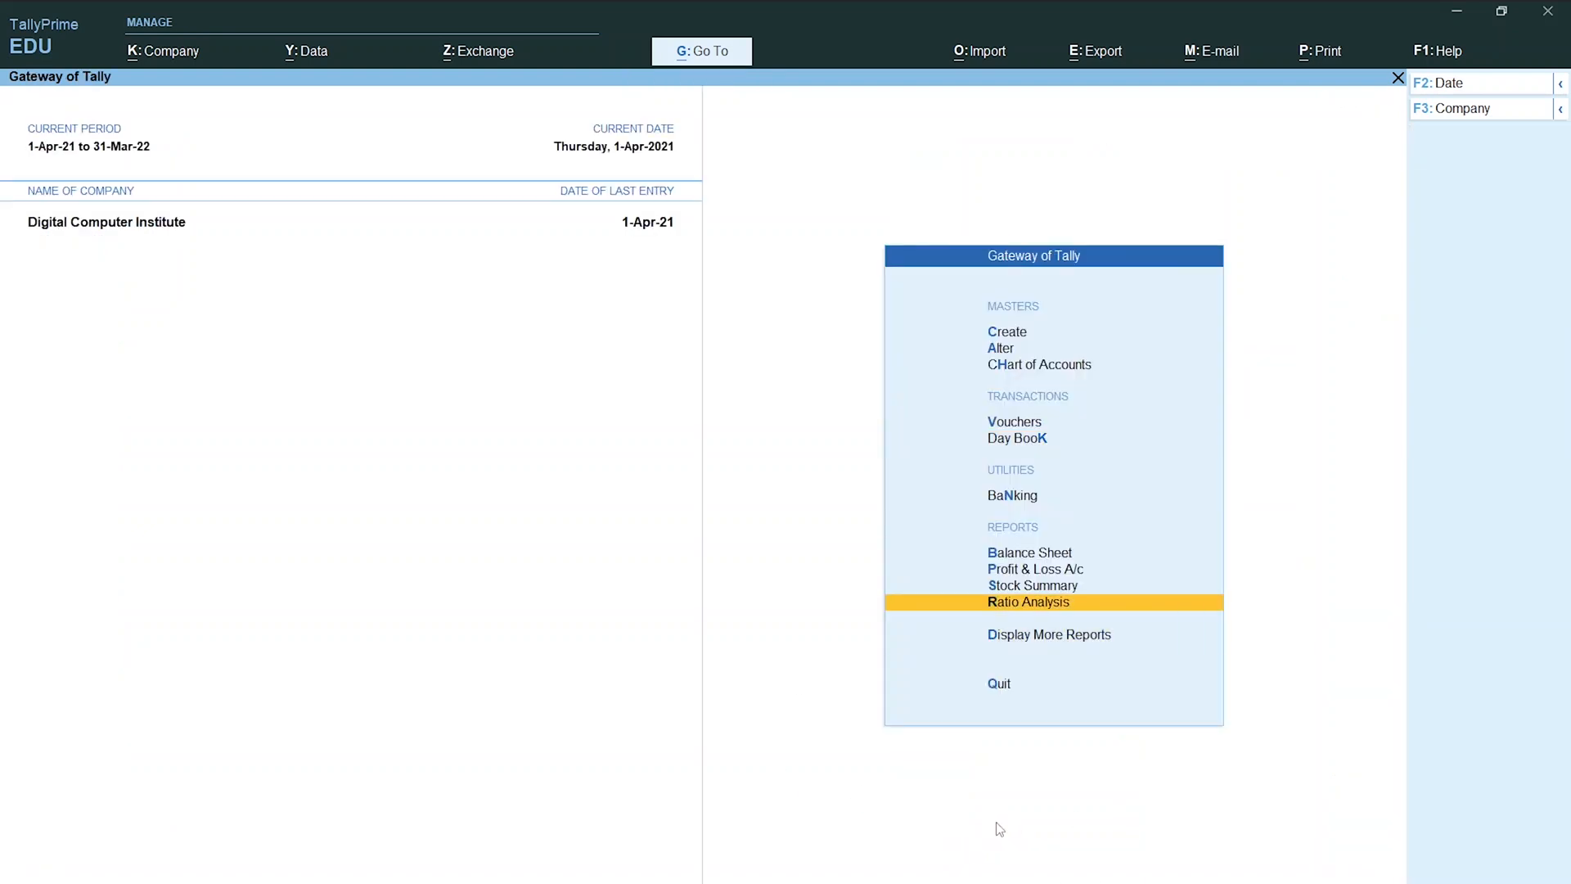
pyautogui.press('Down')
pyautogui.press('Down')
pyautogui.press('Up')
pyautogui.press('Up')
pyautogui.press('Down')
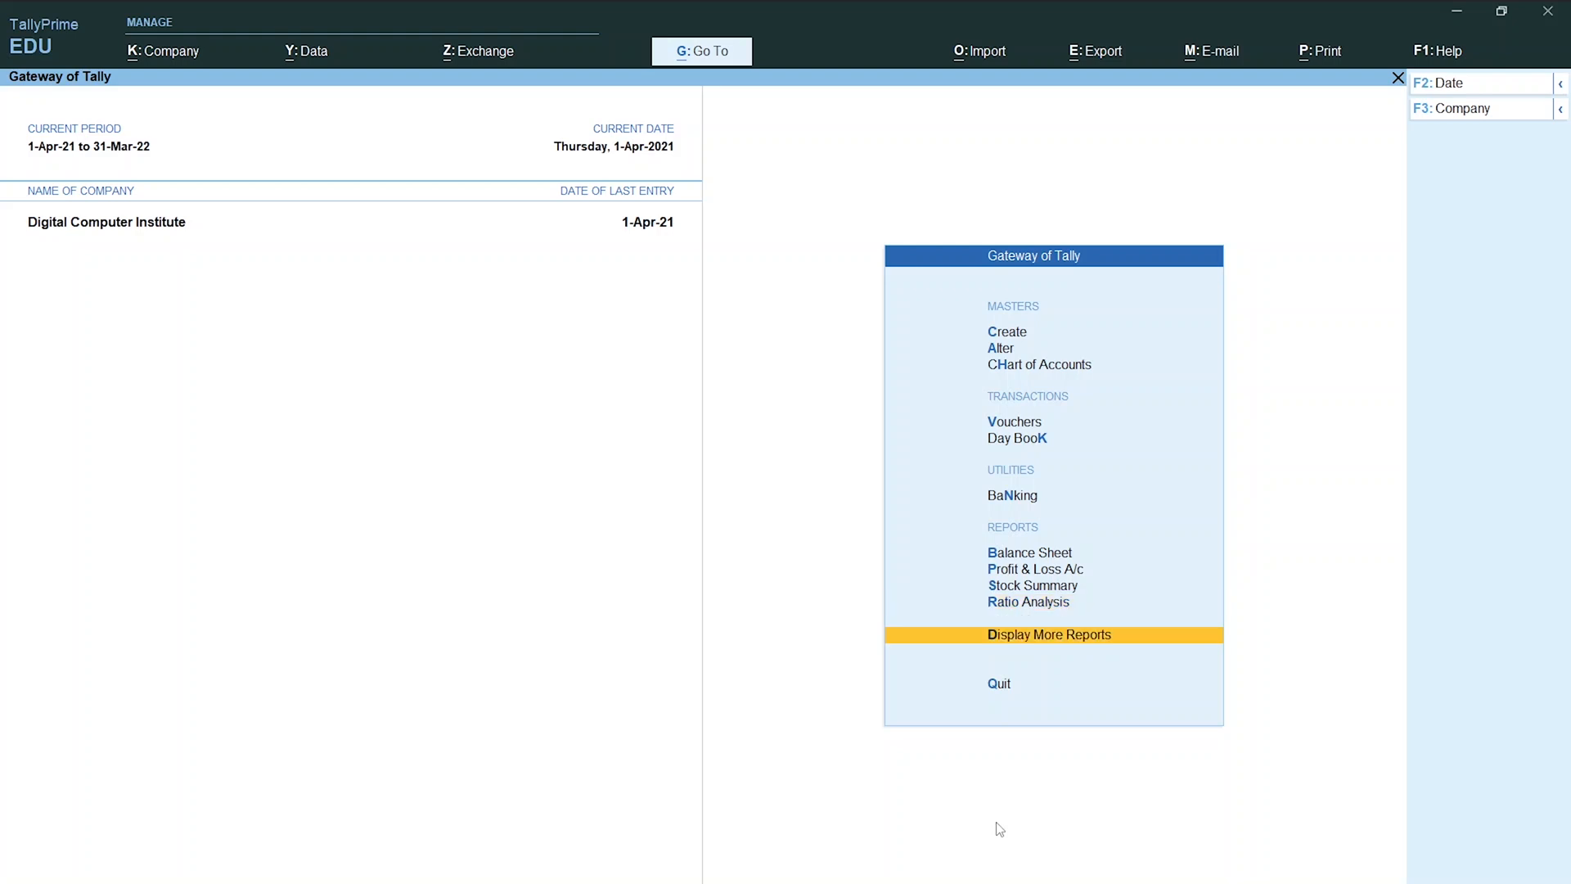
pyautogui.press('Return')
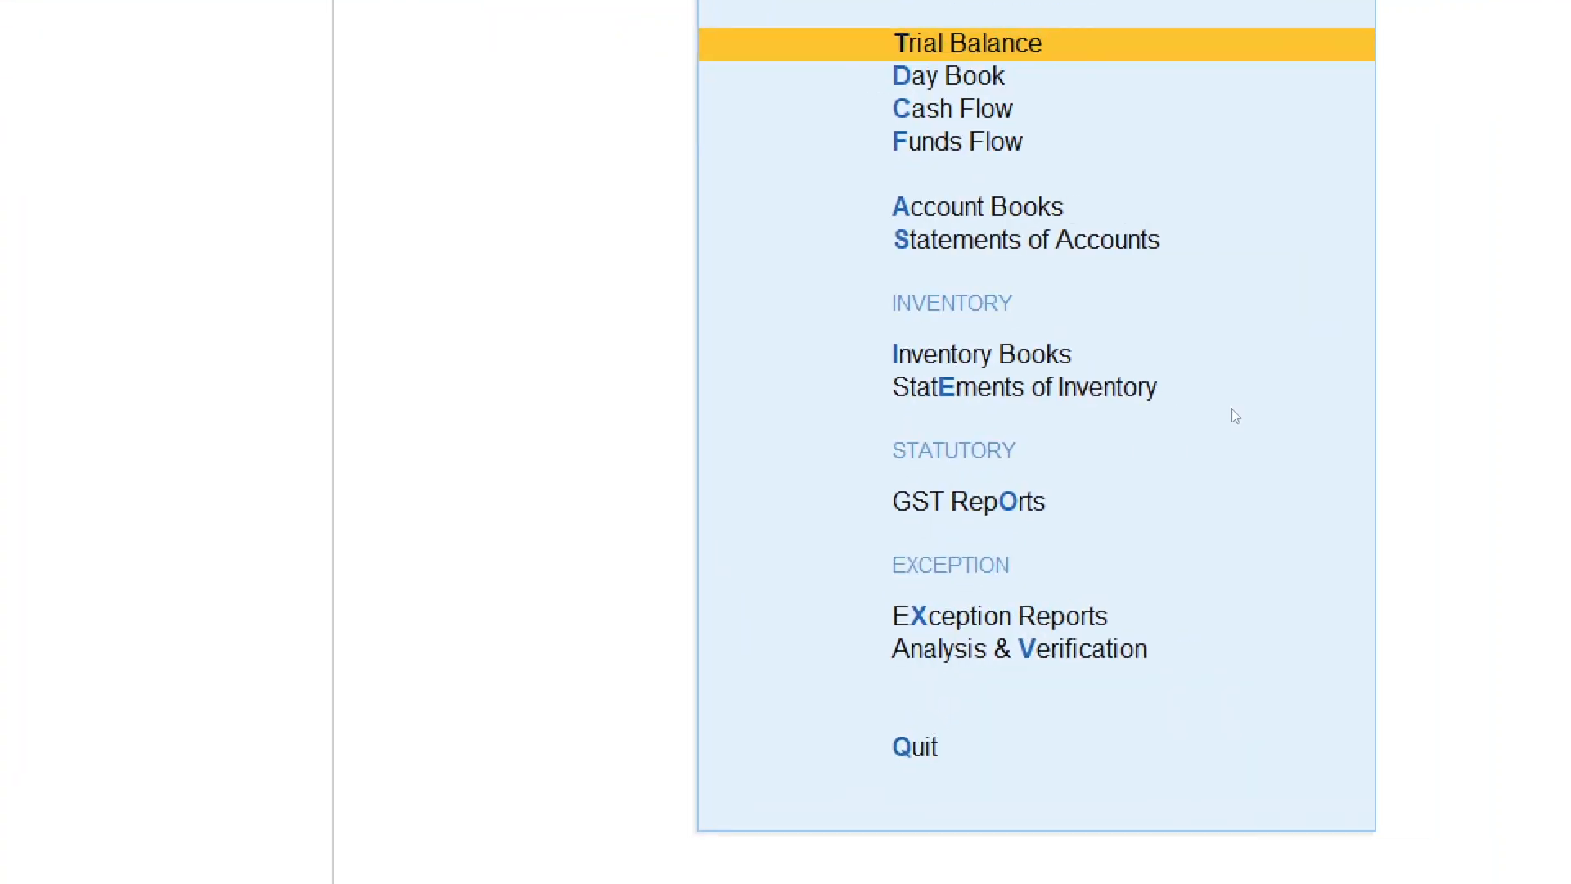
# Open the Statements of Inventory among the additional inventory reports.
pyautogui.press('Down')
pyautogui.press('Down')
pyautogui.press('Down')
pyautogui.press('Down')
pyautogui.press('Down')
pyautogui.press('Down')
pyautogui.press('Down')
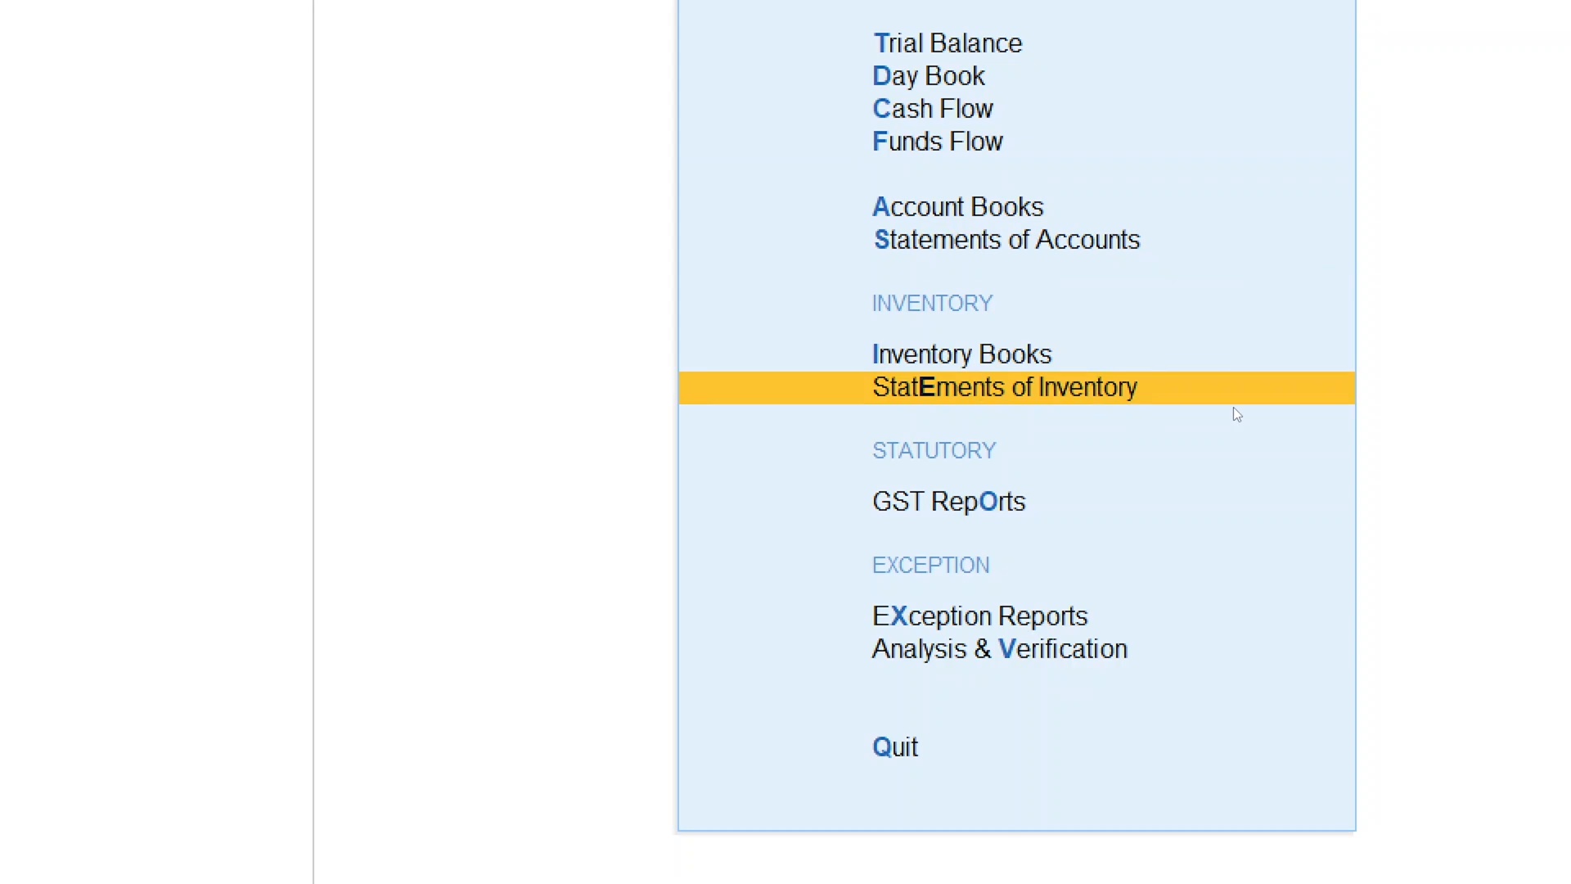
pyautogui.press('Return')
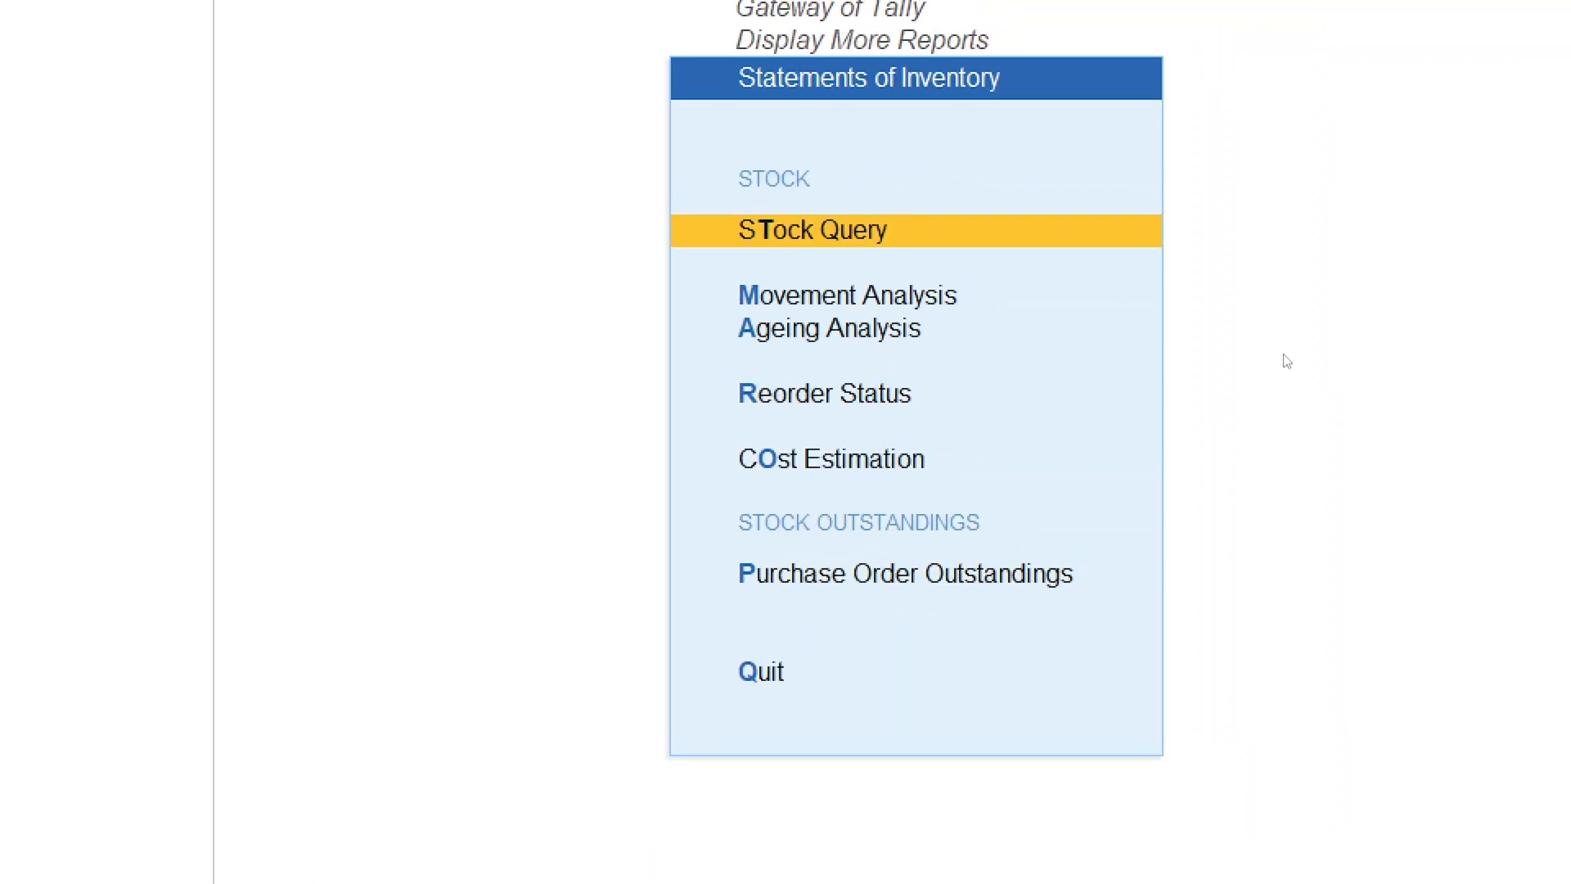
# Open Purchase Order Outstandings under the stock outstandings reports.
pyautogui.press('Down')
pyautogui.press('Down')
pyautogui.press('Down')
pyautogui.press('Down')
pyautogui.press('Down')
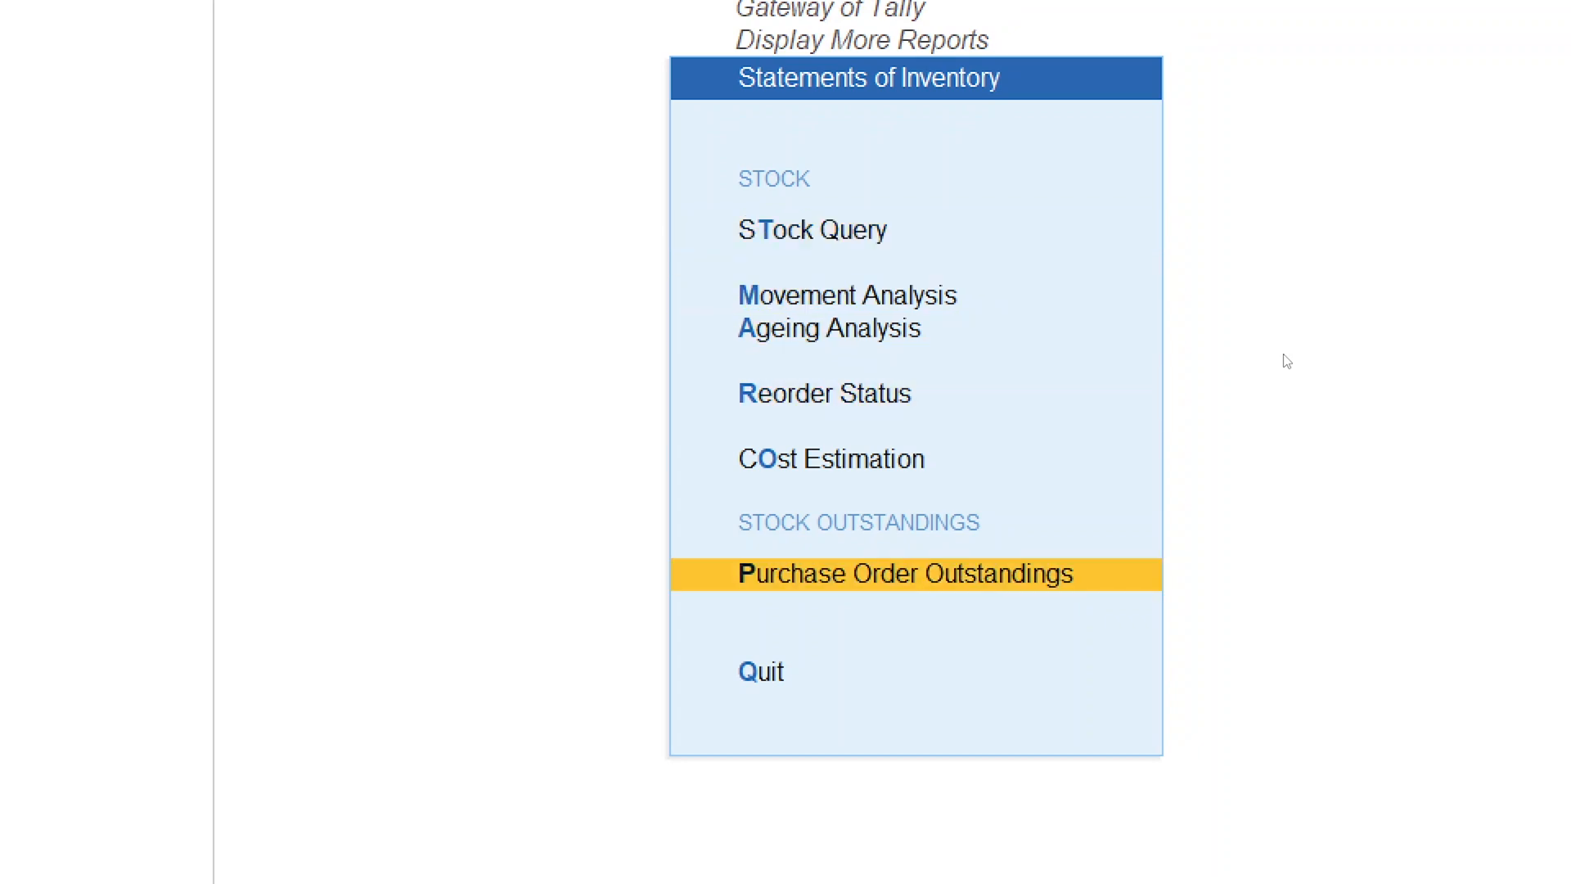
pyautogui.press('Return')
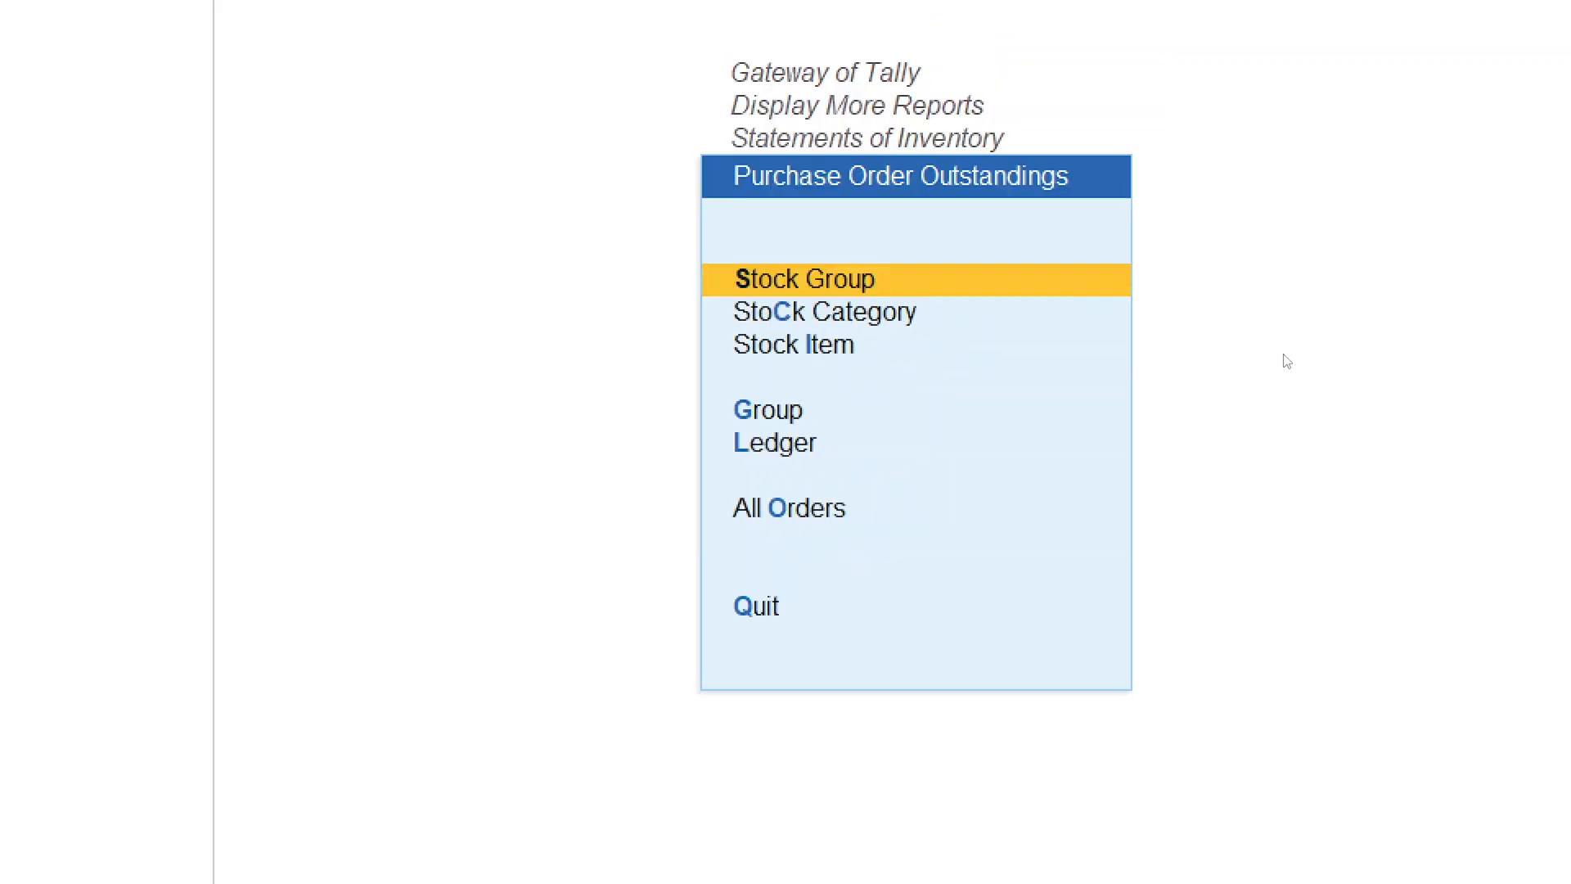
# Display the outstanding purchase orders for All Orders, and switch to the Word document to compare them with the source orders.
pyautogui.press('Down')
pyautogui.press('Down')
pyautogui.press('Down')
pyautogui.press('Down')
pyautogui.press('Down')
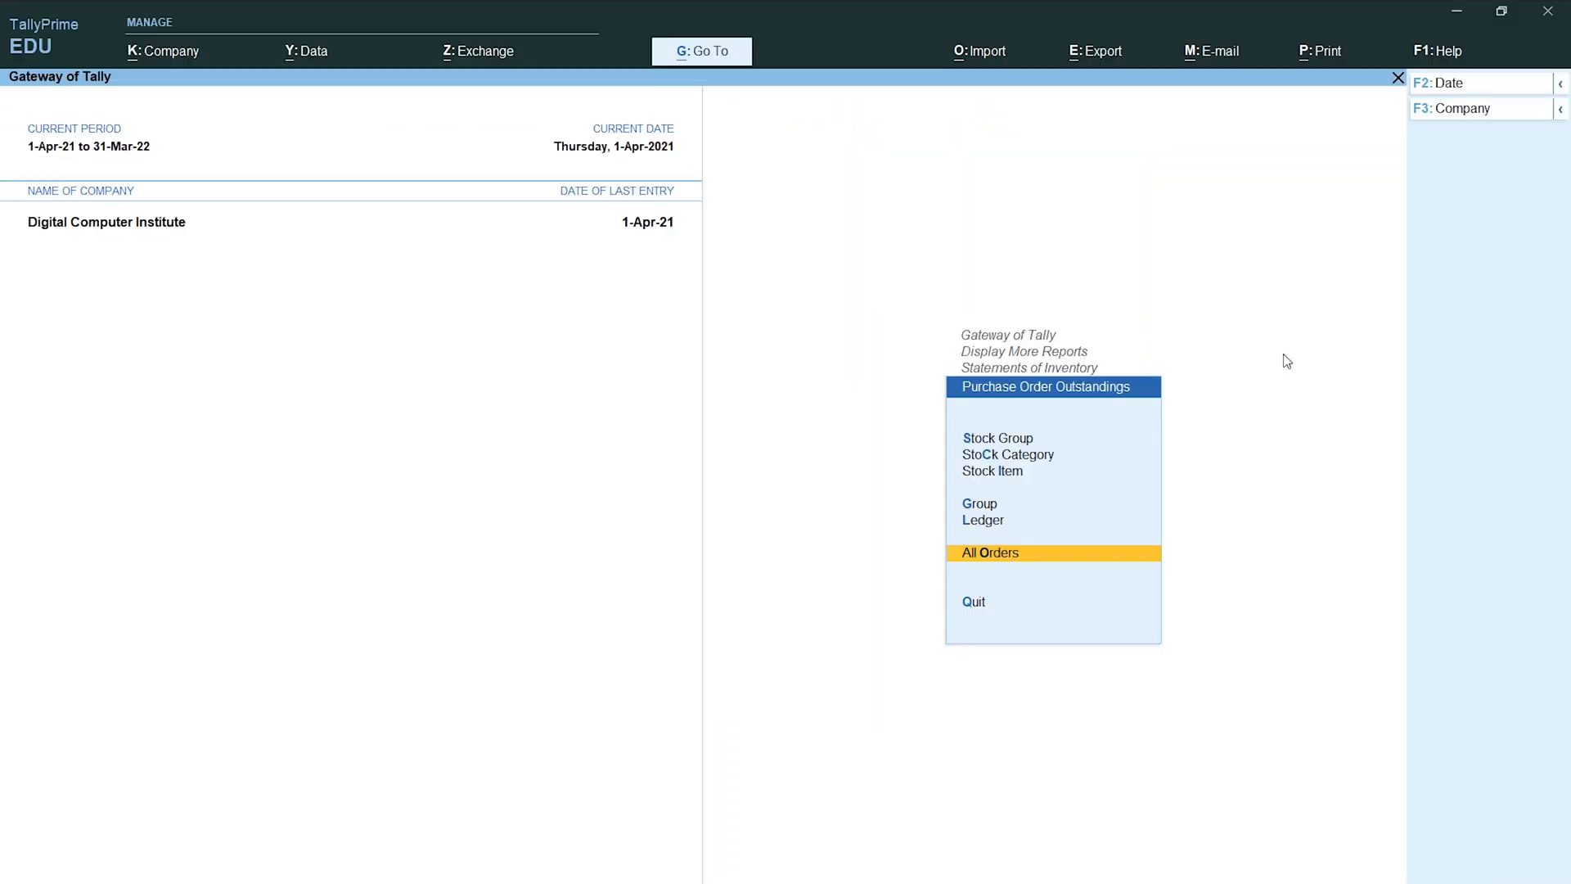
pyautogui.press('Return')
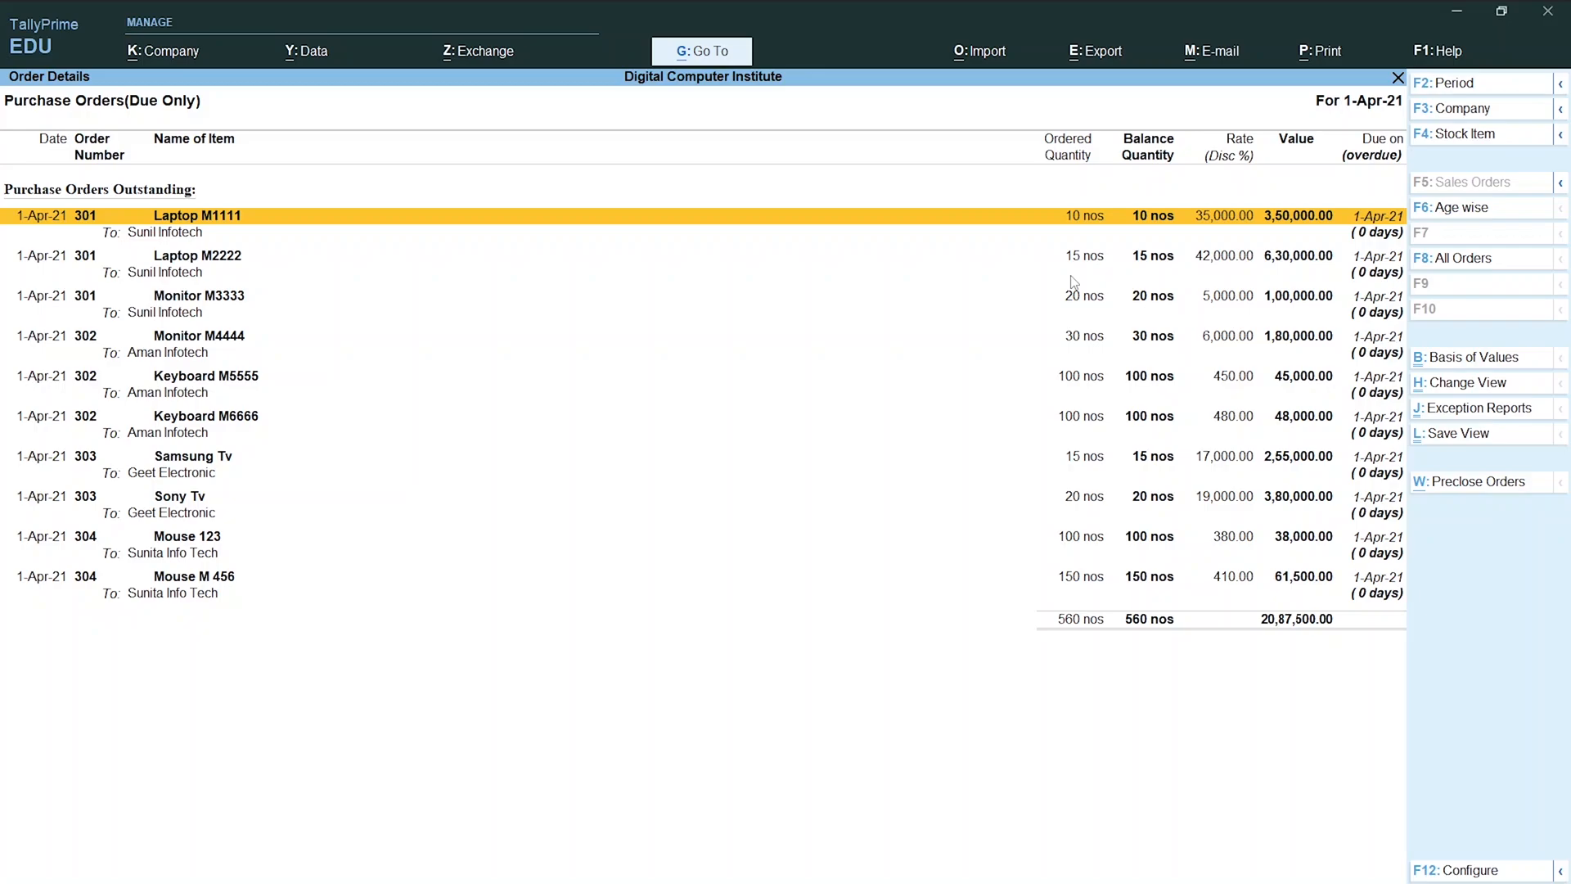
pyautogui.hotkey('alt', 'Tab')
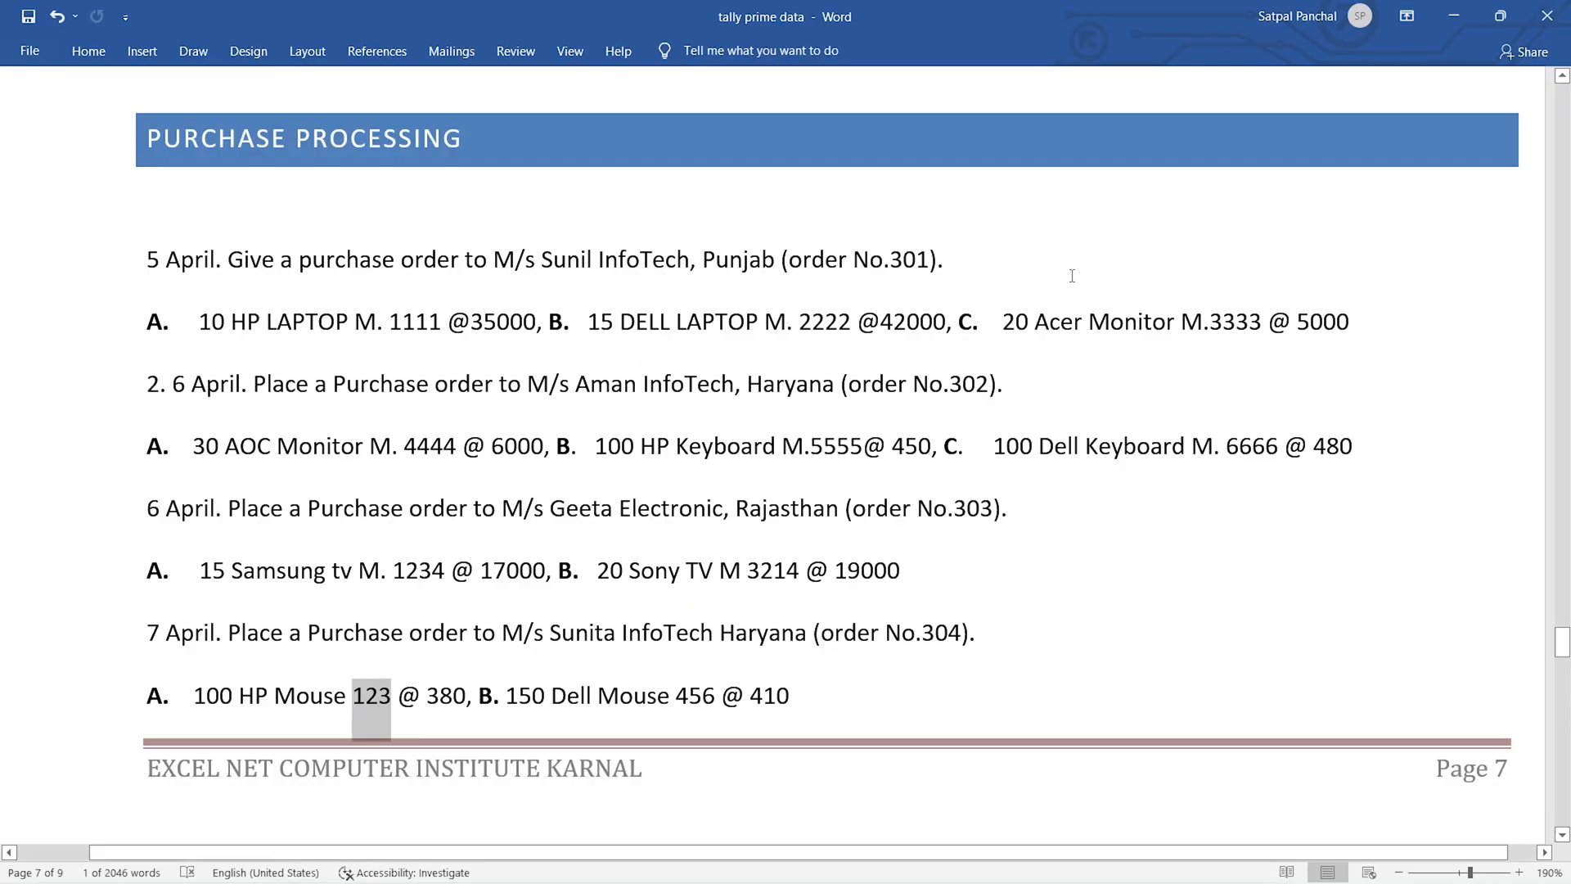